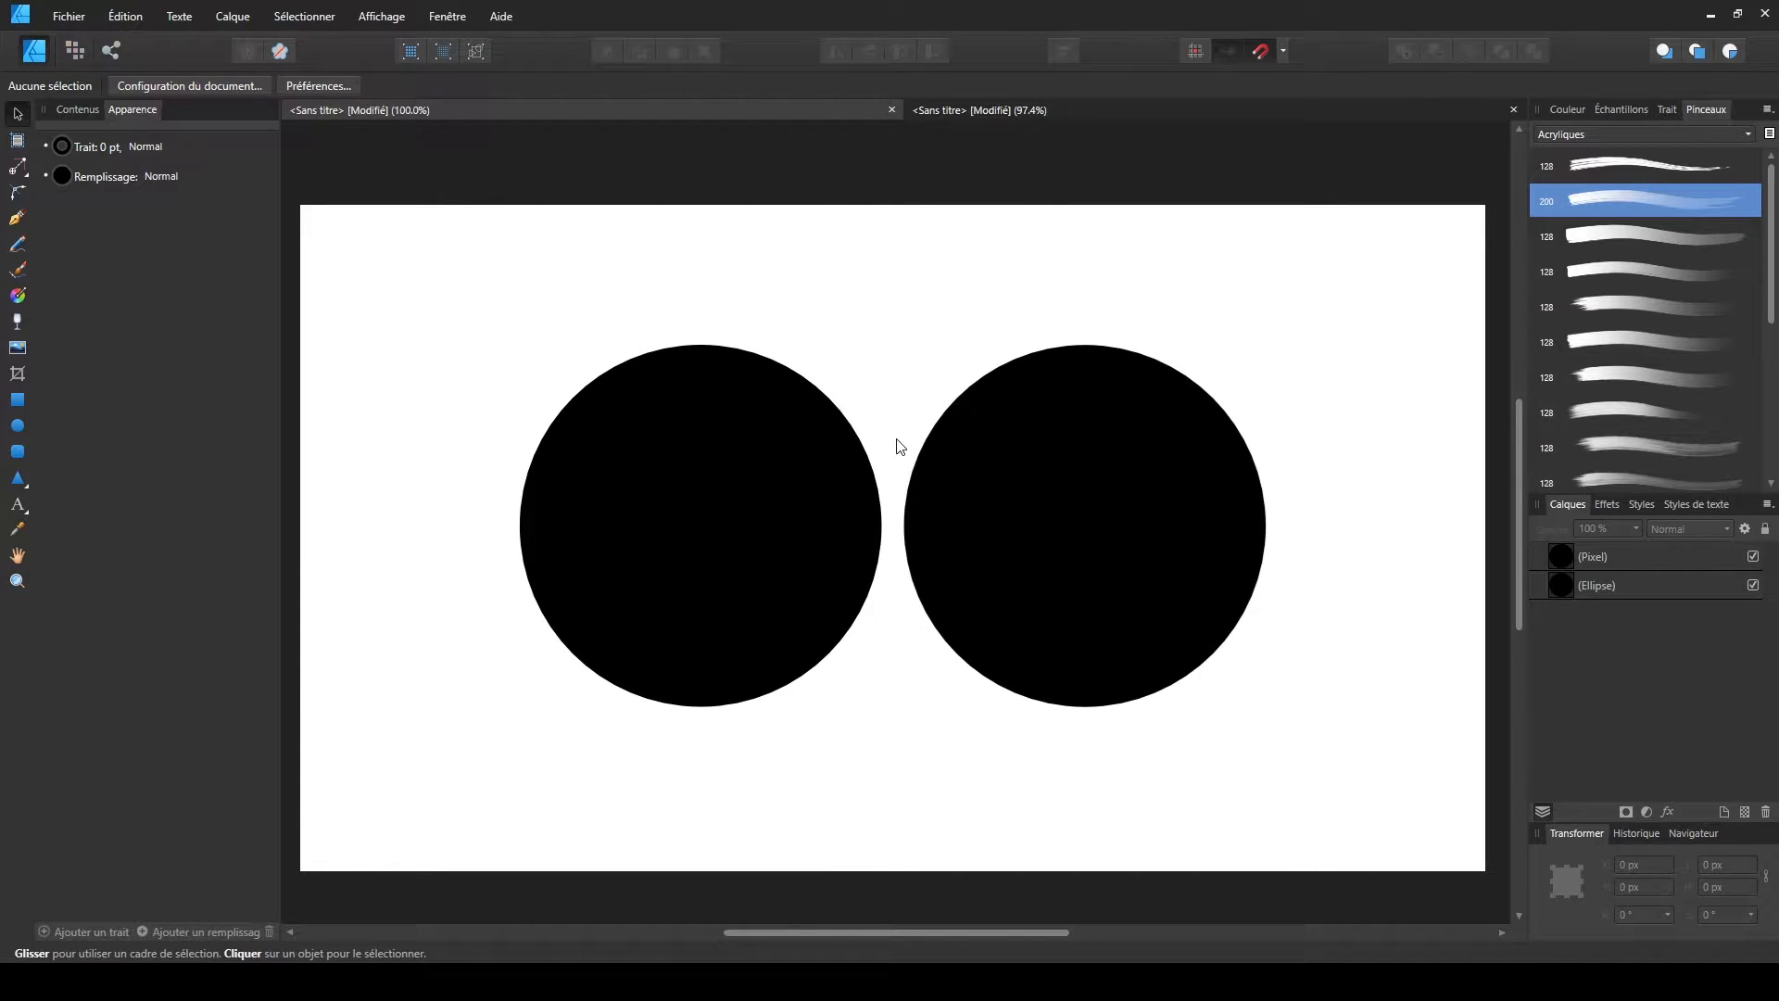
- Examine the facing edges of the vector ellipse and the pixel circle at high magnification to compare how they render
key(z)
drag(783, 364, 1373, 538)
key(space)
drag(1375, 677, 993, 378)
drag(707, 558, 1076, 615)
key(space)
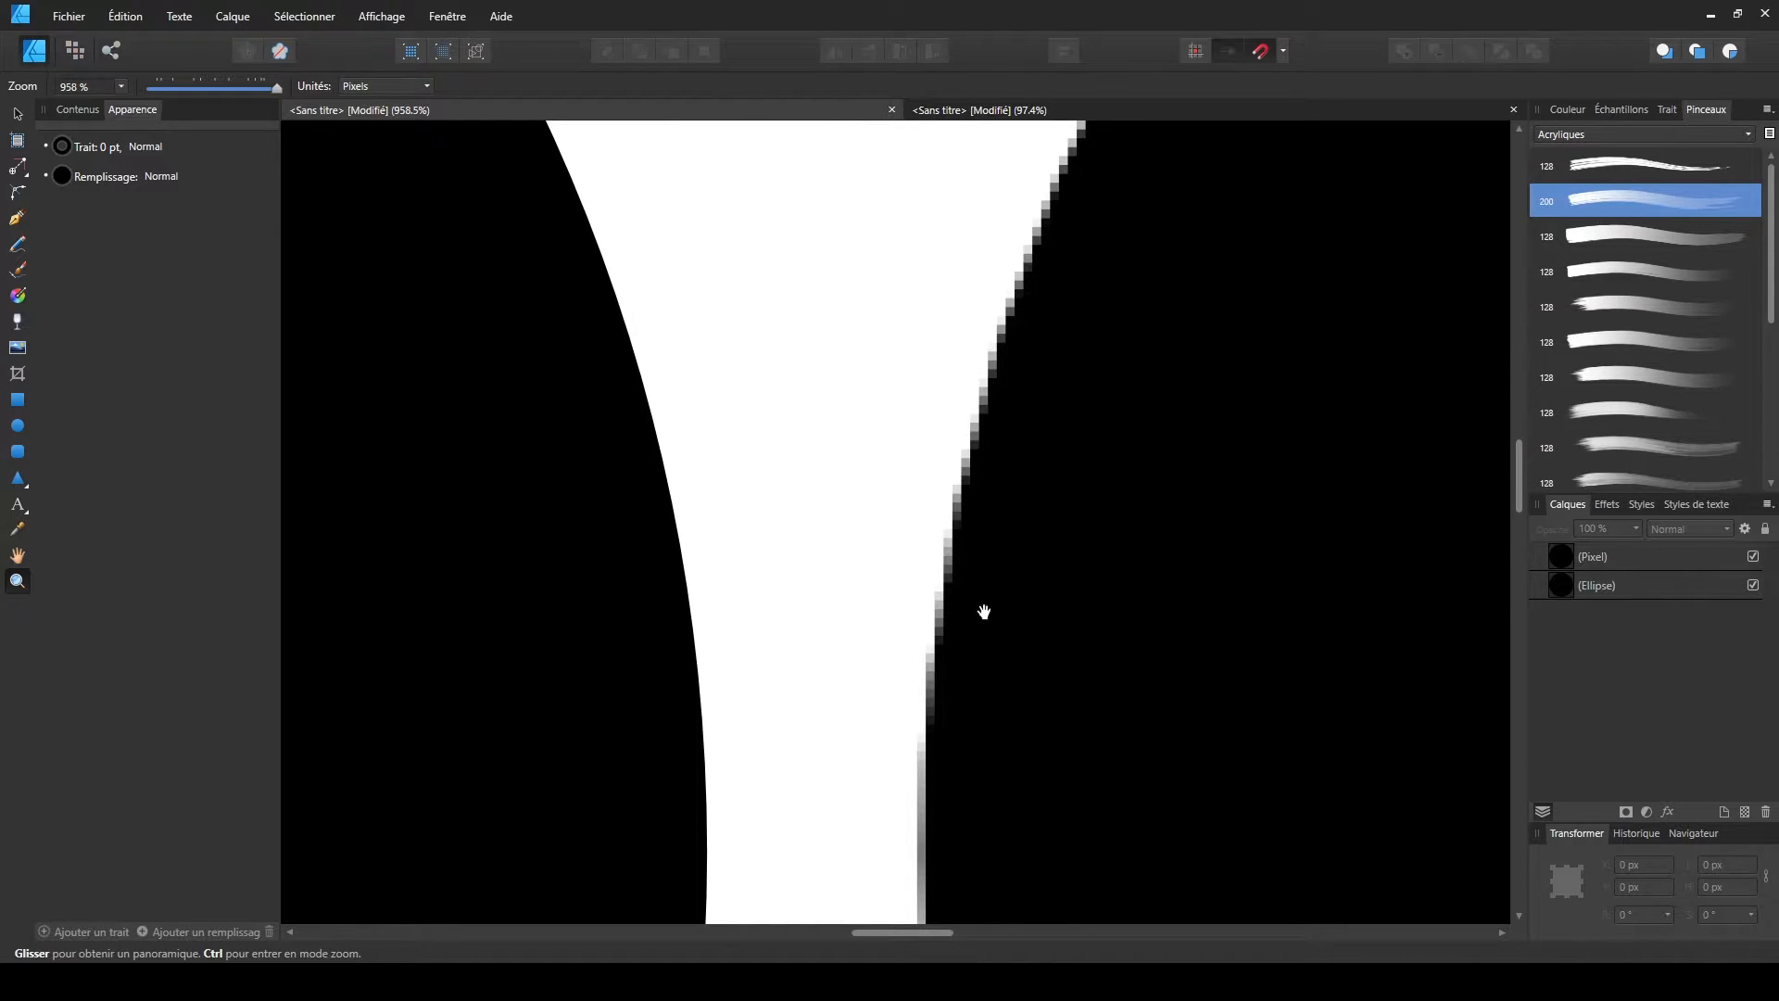
drag(624, 516, 837, 609)
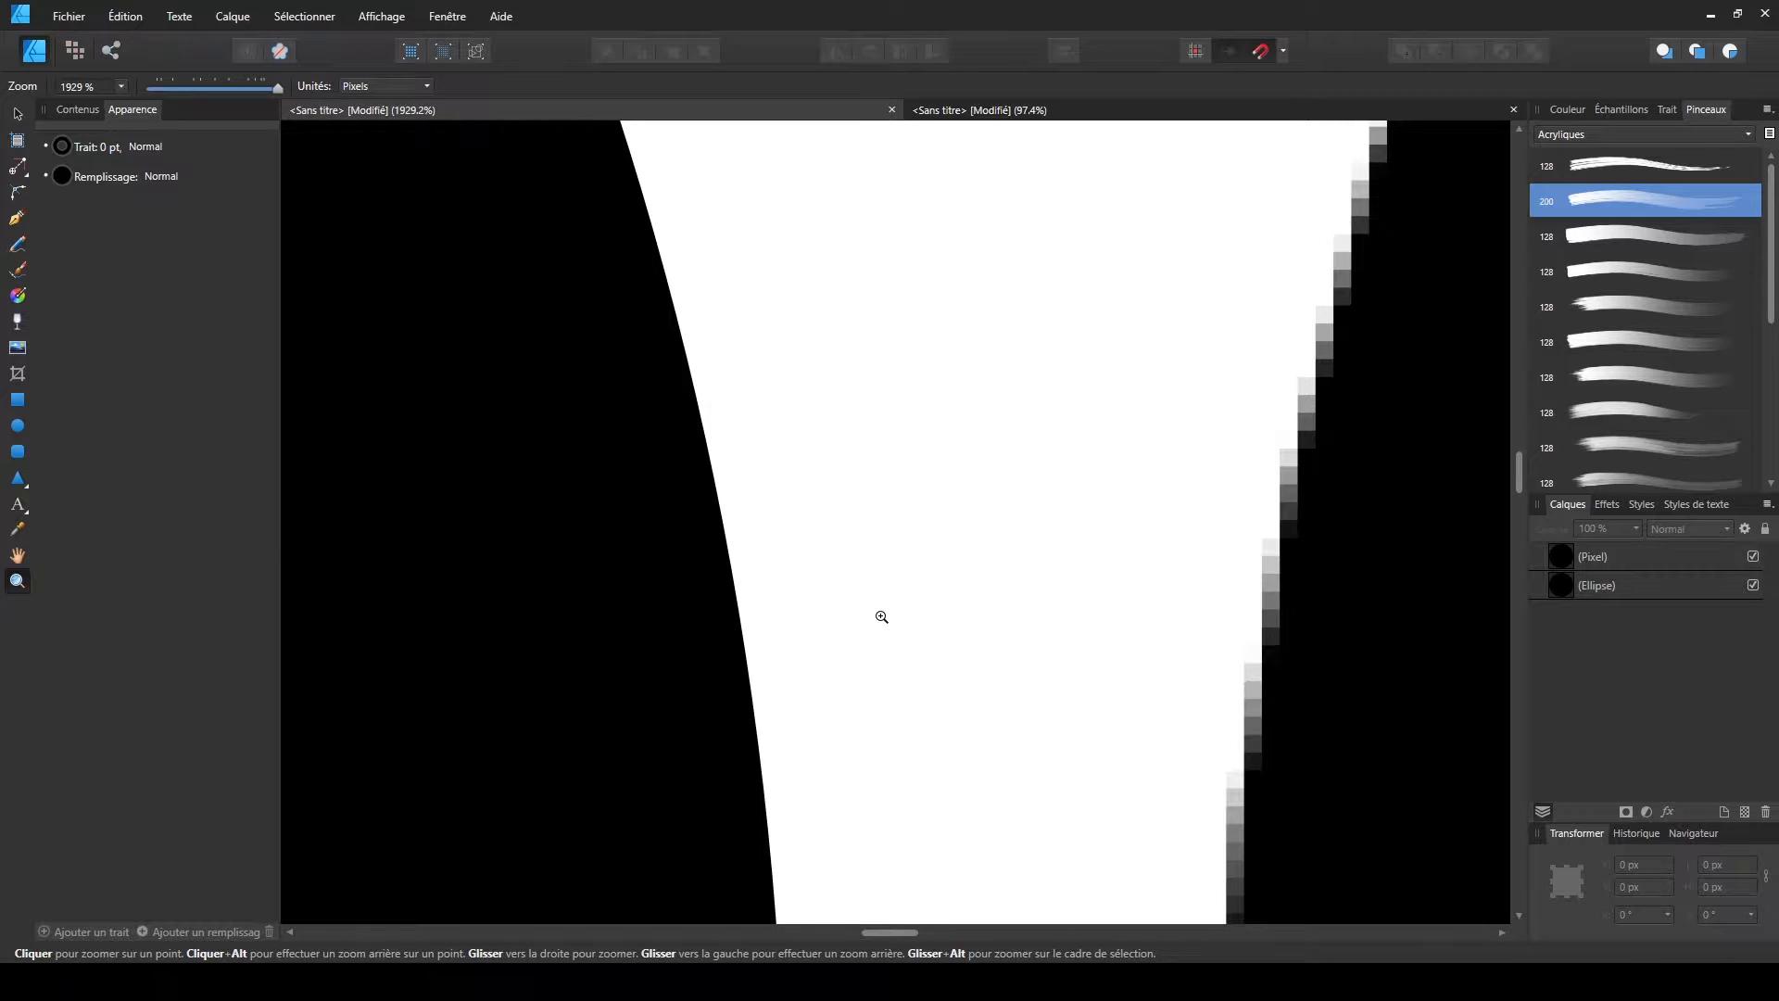
scroll(881, 616, down, 6)
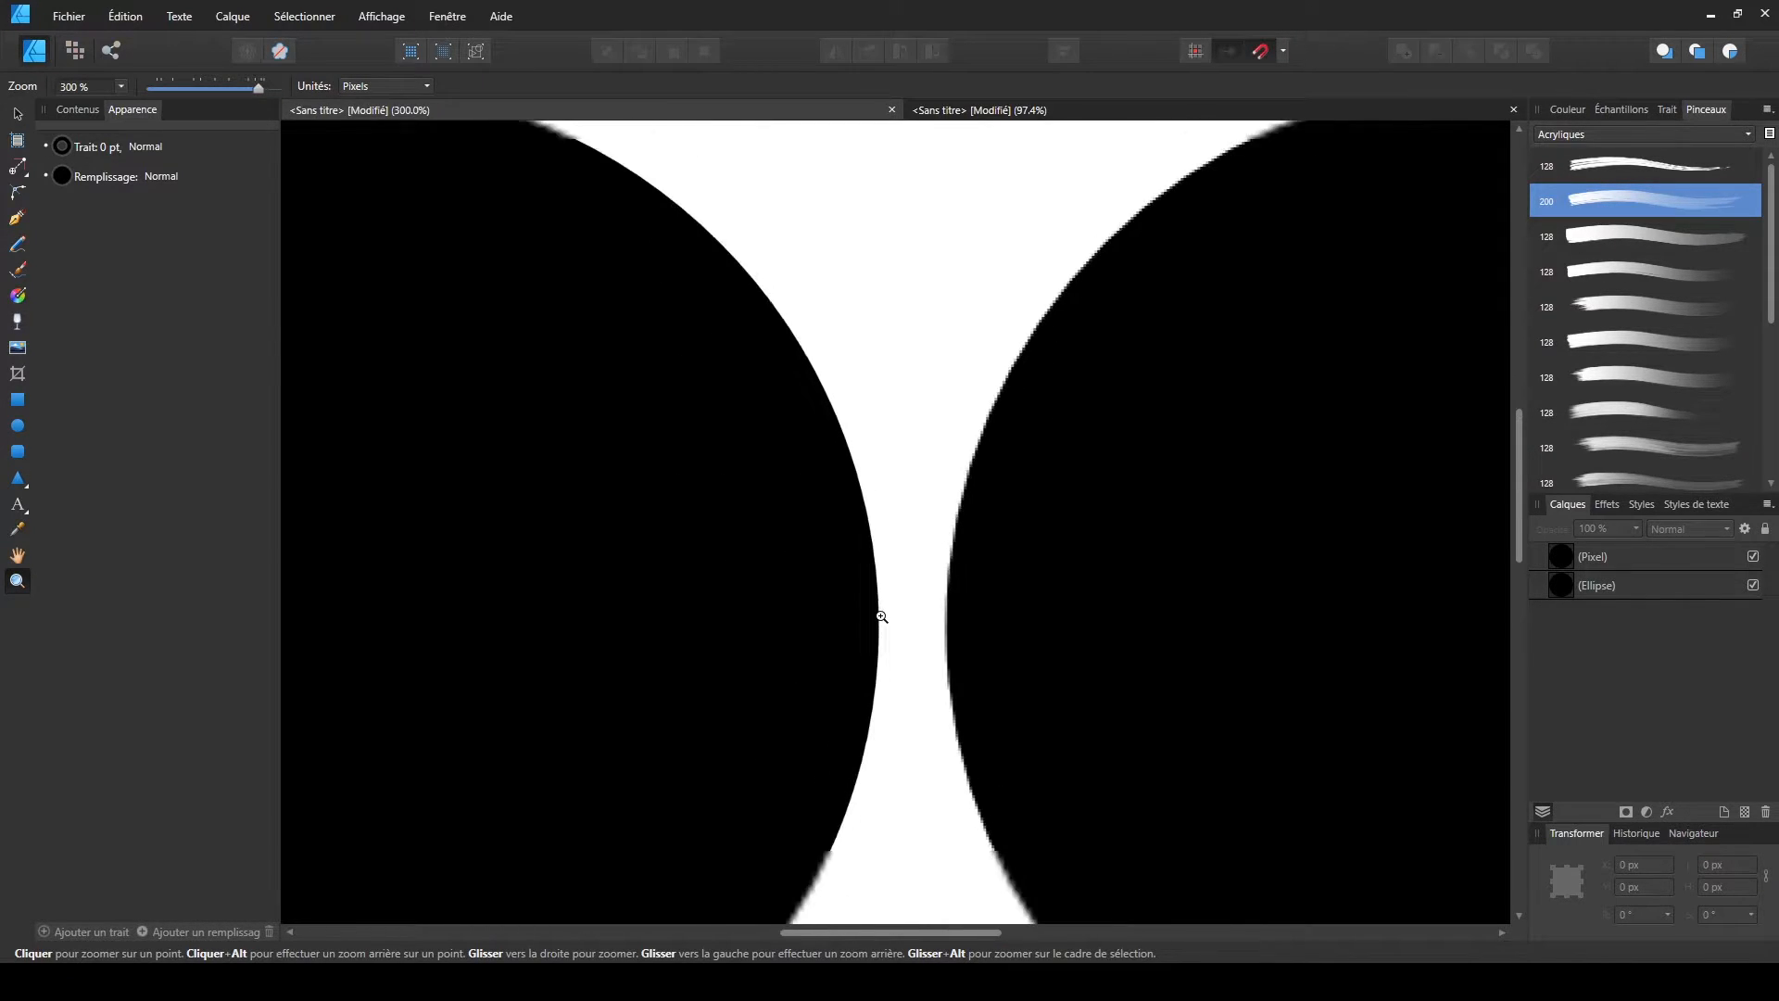
scroll(881, 616, down, 2)
key(space)
drag(719, 612, 781, 605)
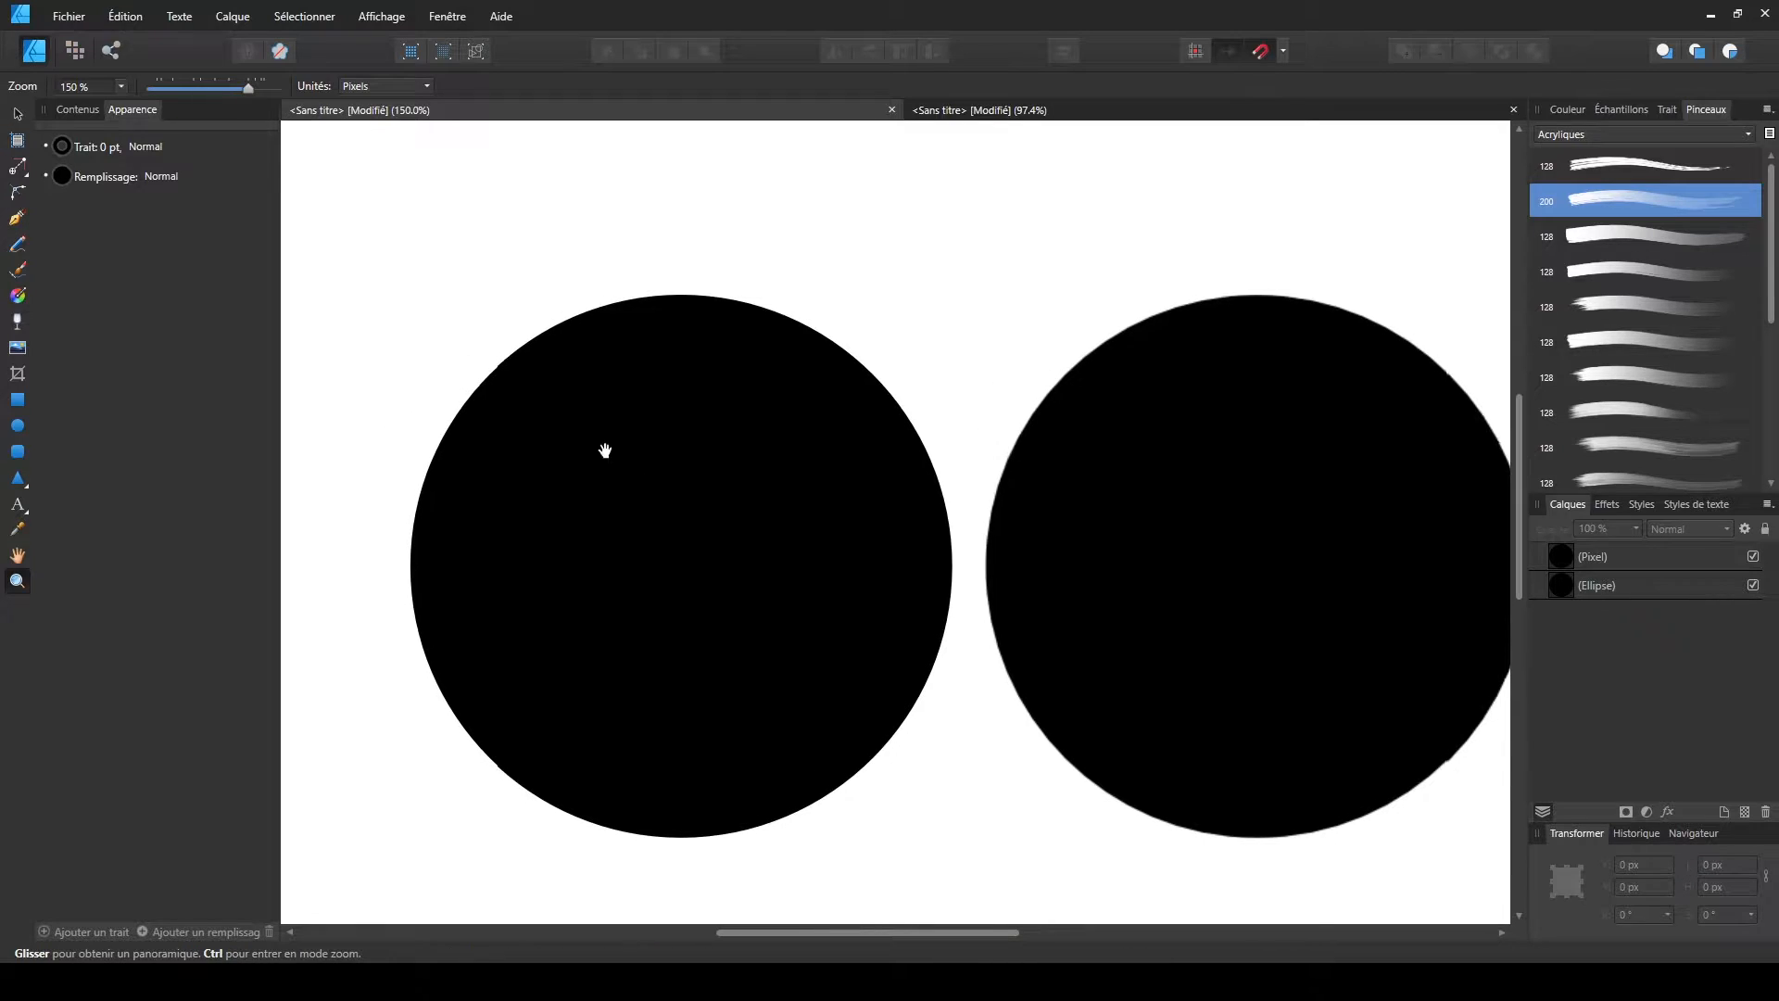
- Convert the vector ellipse to curves
click(17, 113)
click(724, 545)
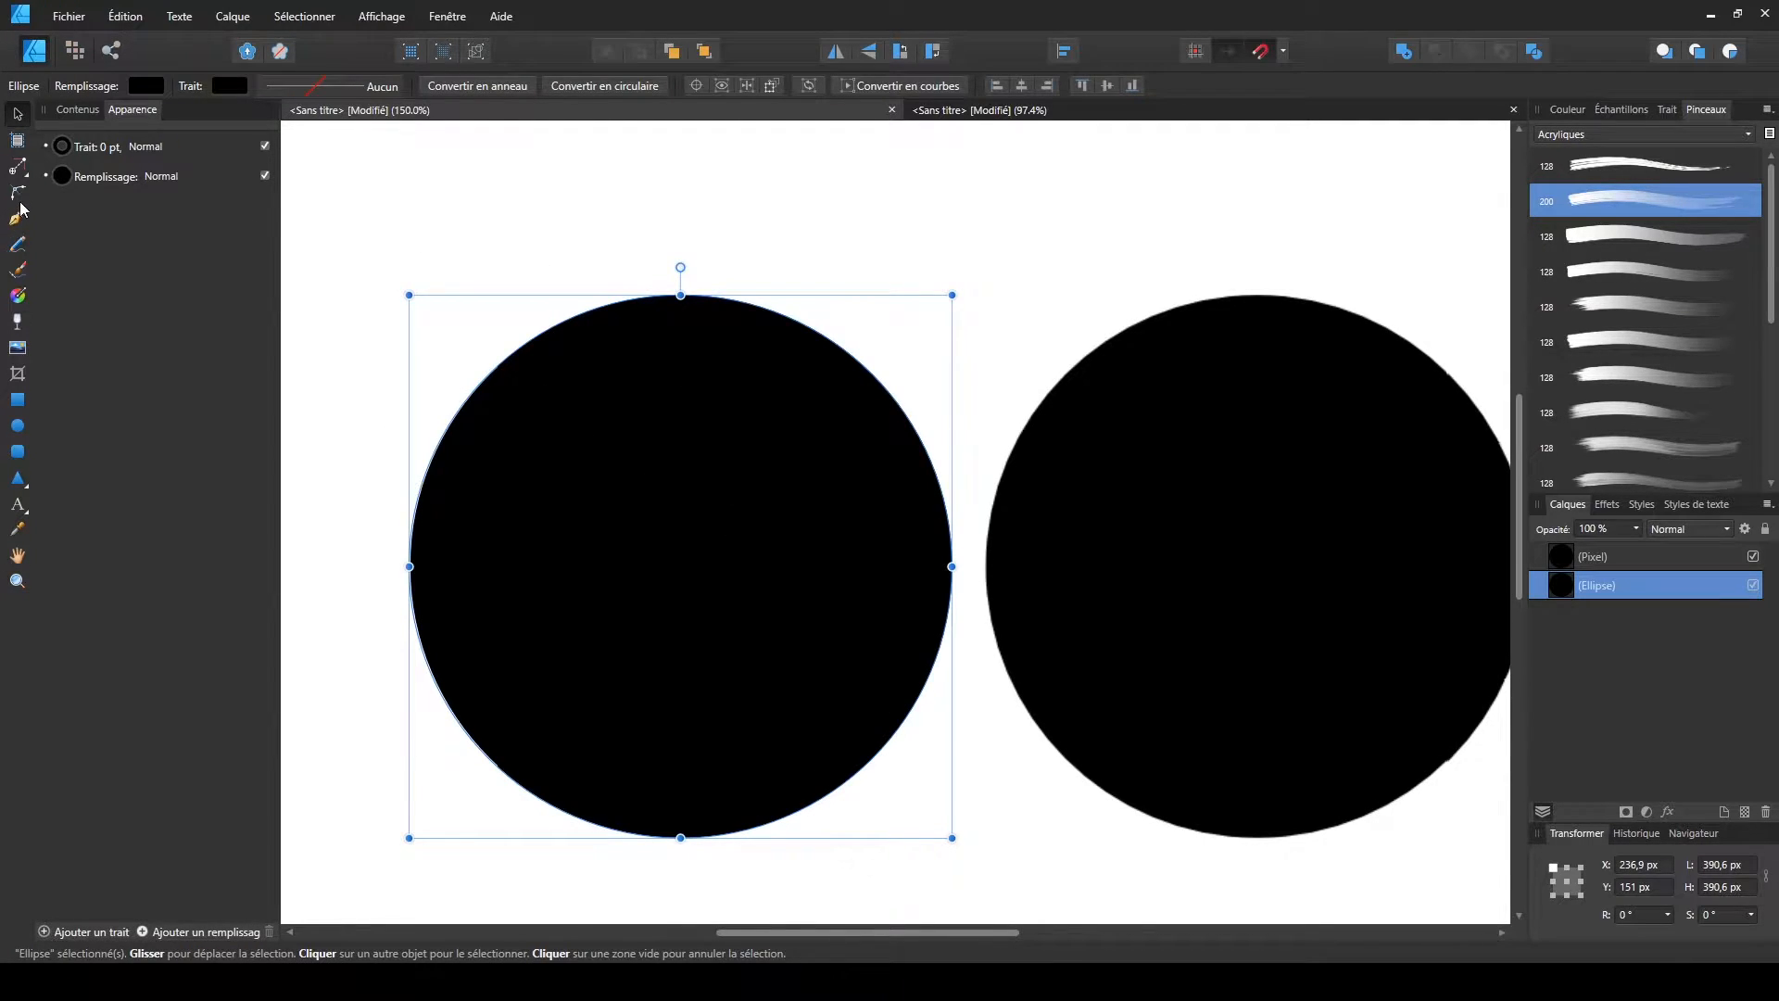
right_click(710, 597)
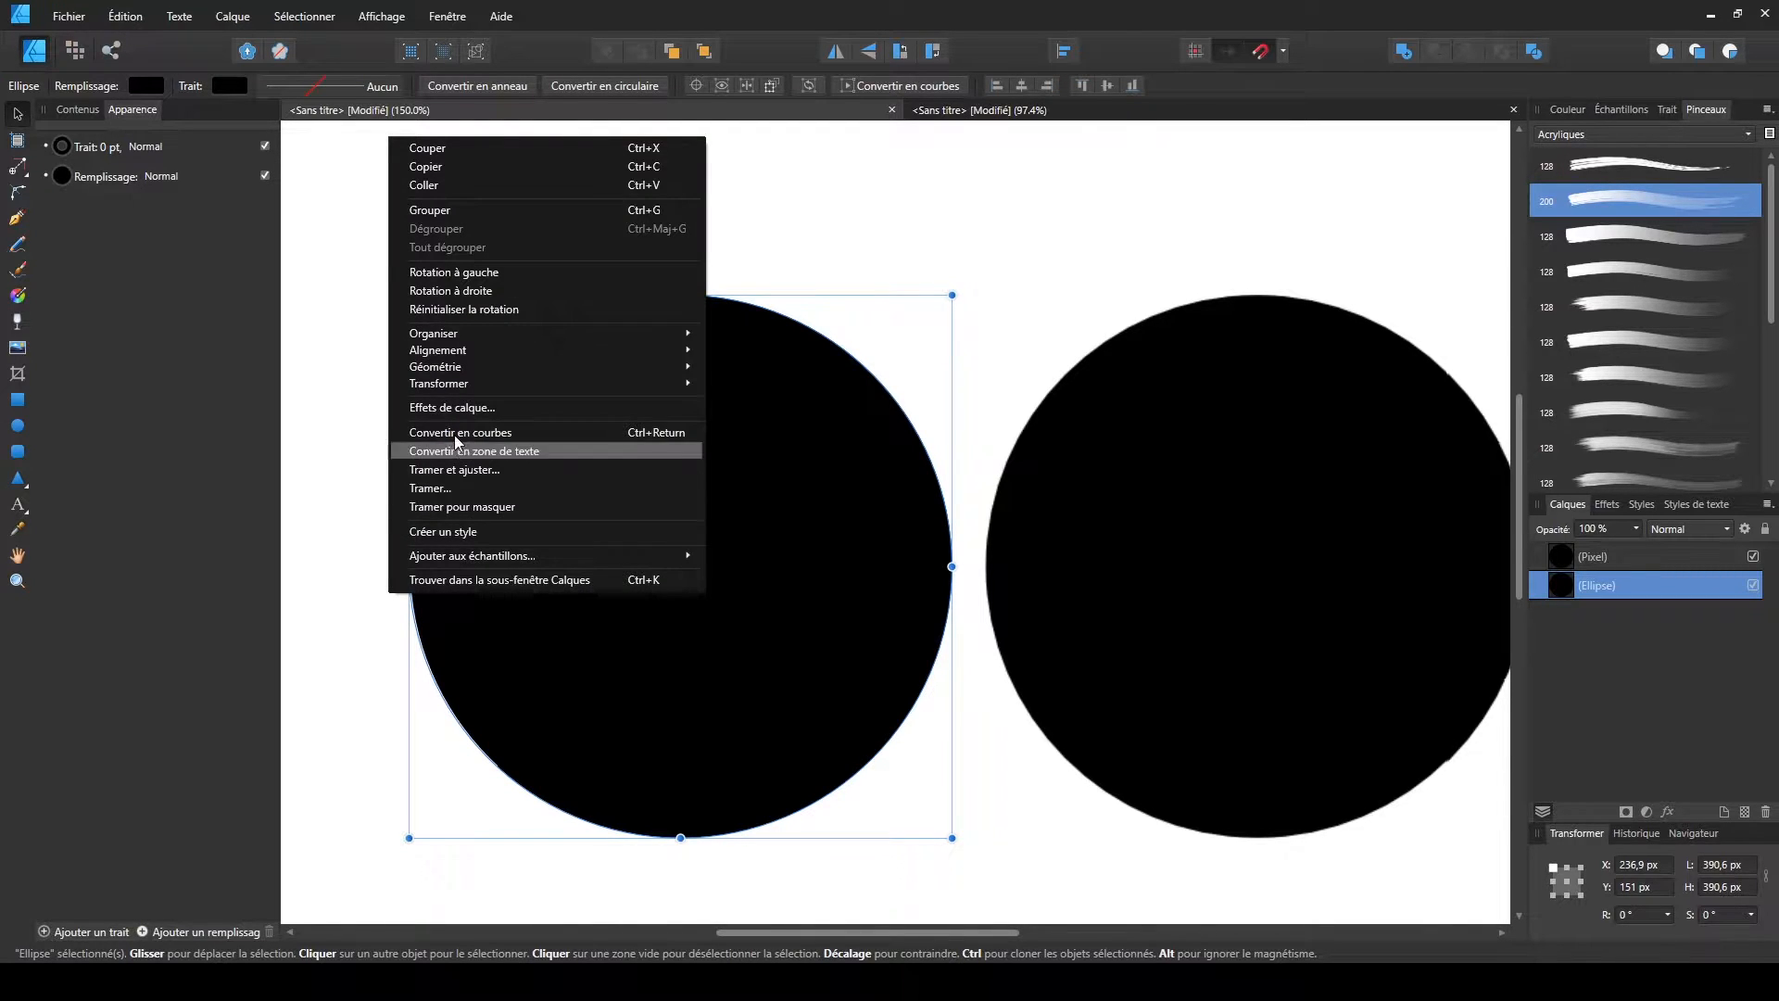
click(533, 432)
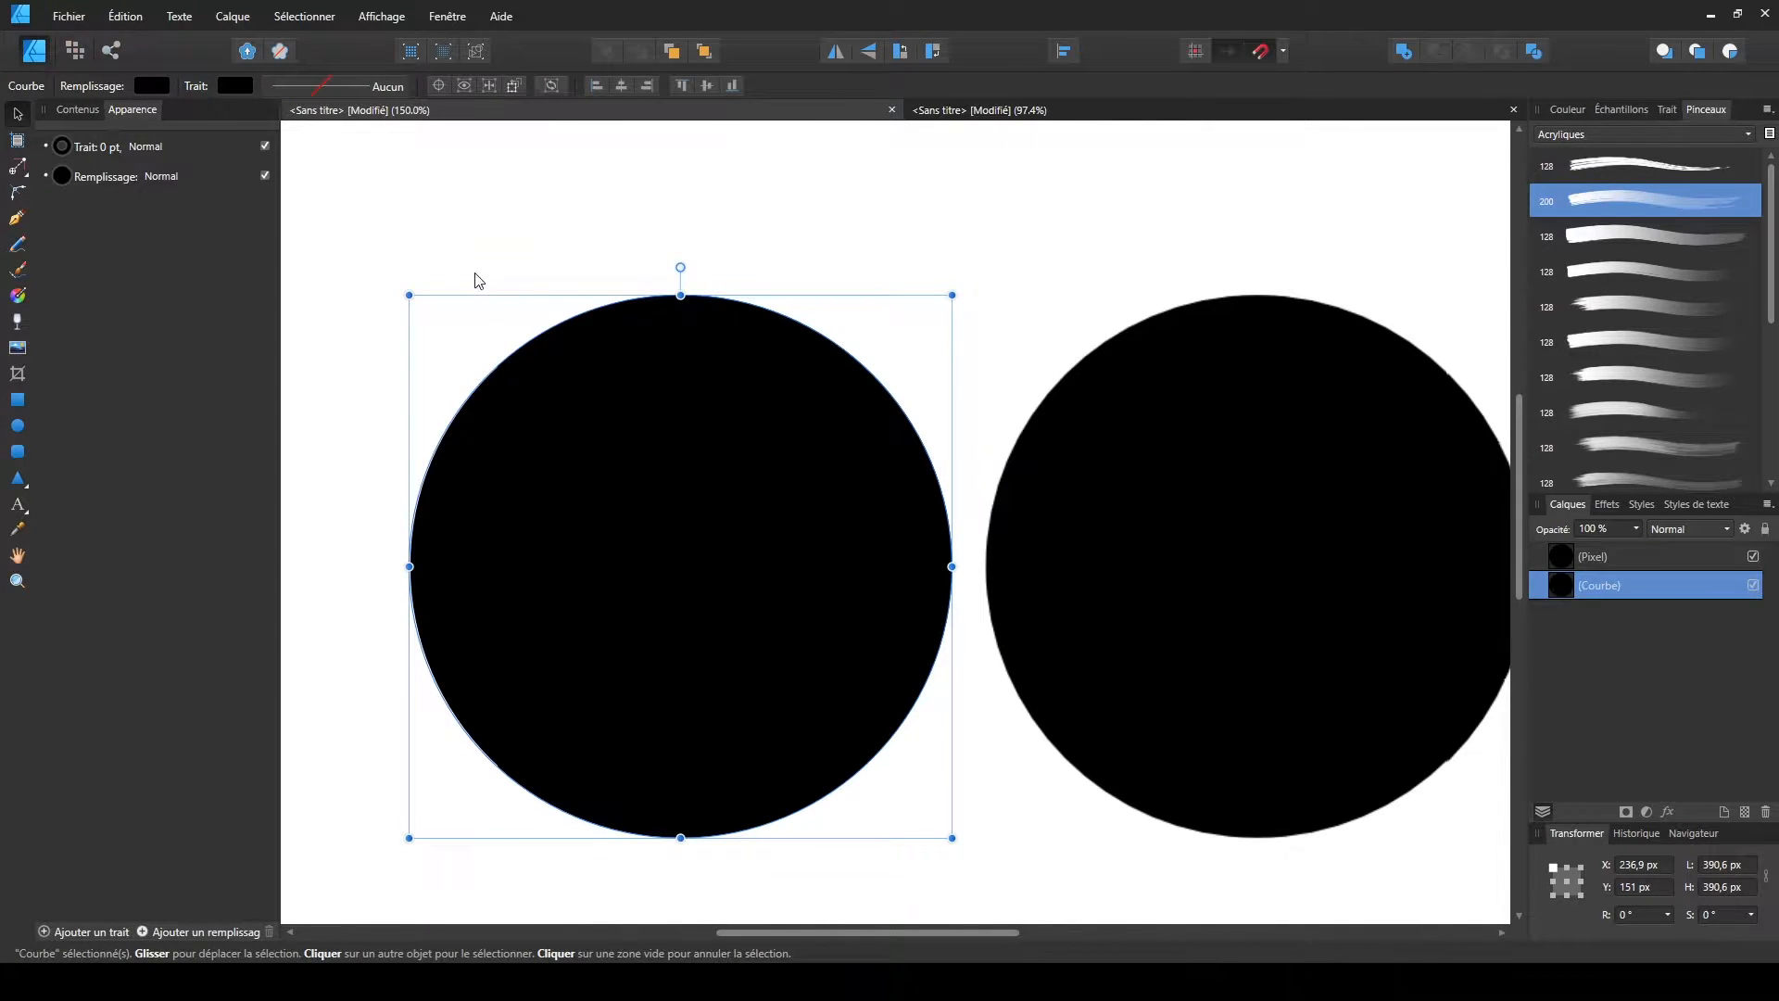
- Inspect the converted circle's nodes with the Node tool and deselect the circle
click(20, 172)
click(20, 172)
click(56, 163)
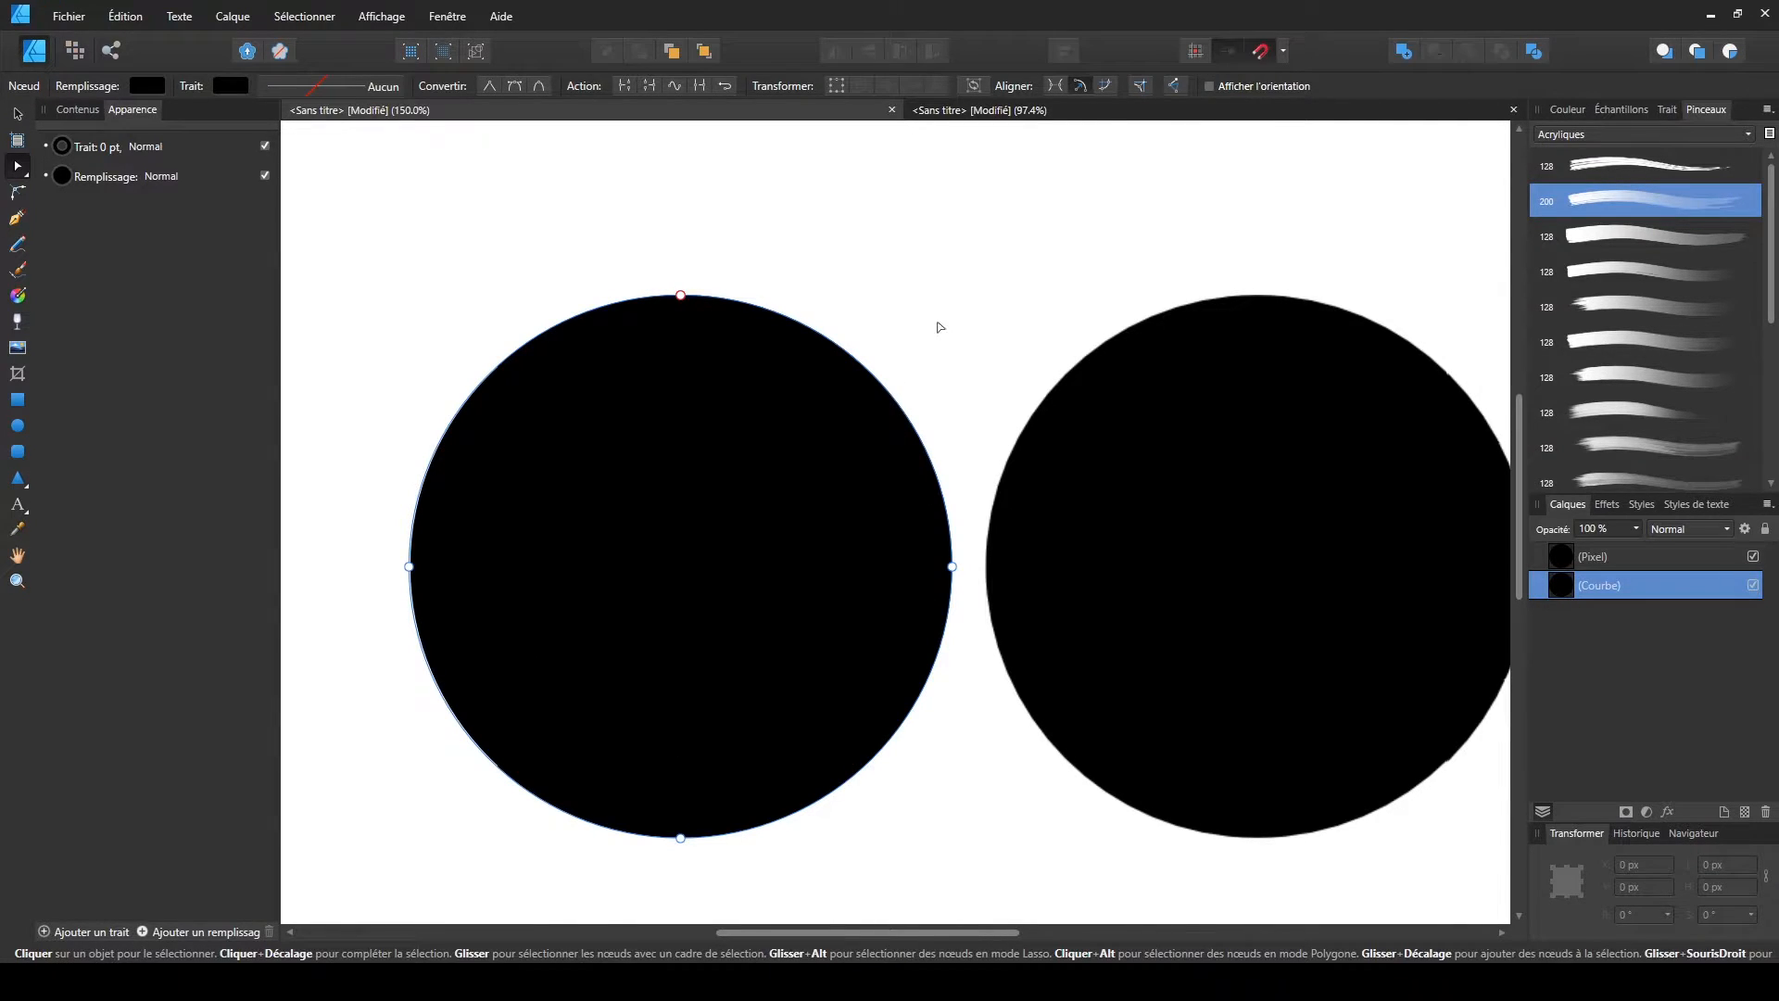
click(940, 327)
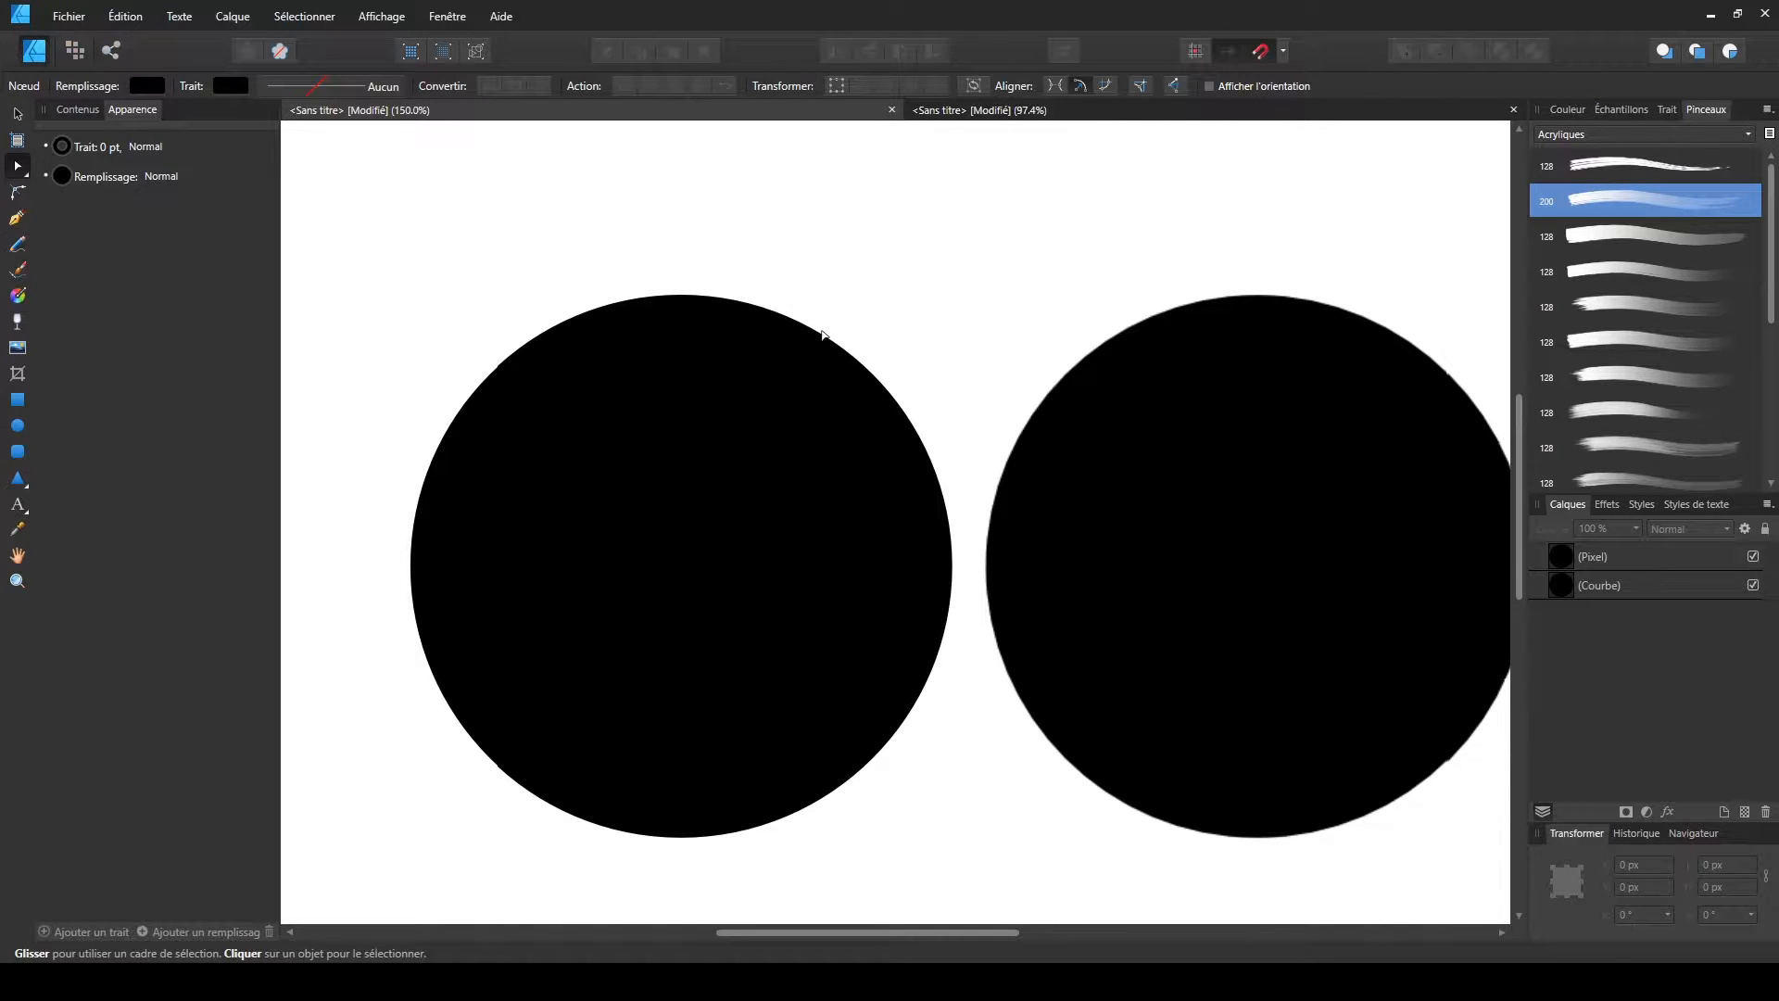
- Enlarge the vector circle proportionally to about 894 px and move it down beside the pixel circle
scroll(765, 466, down, 3)
scroll(769, 463, up, 2)
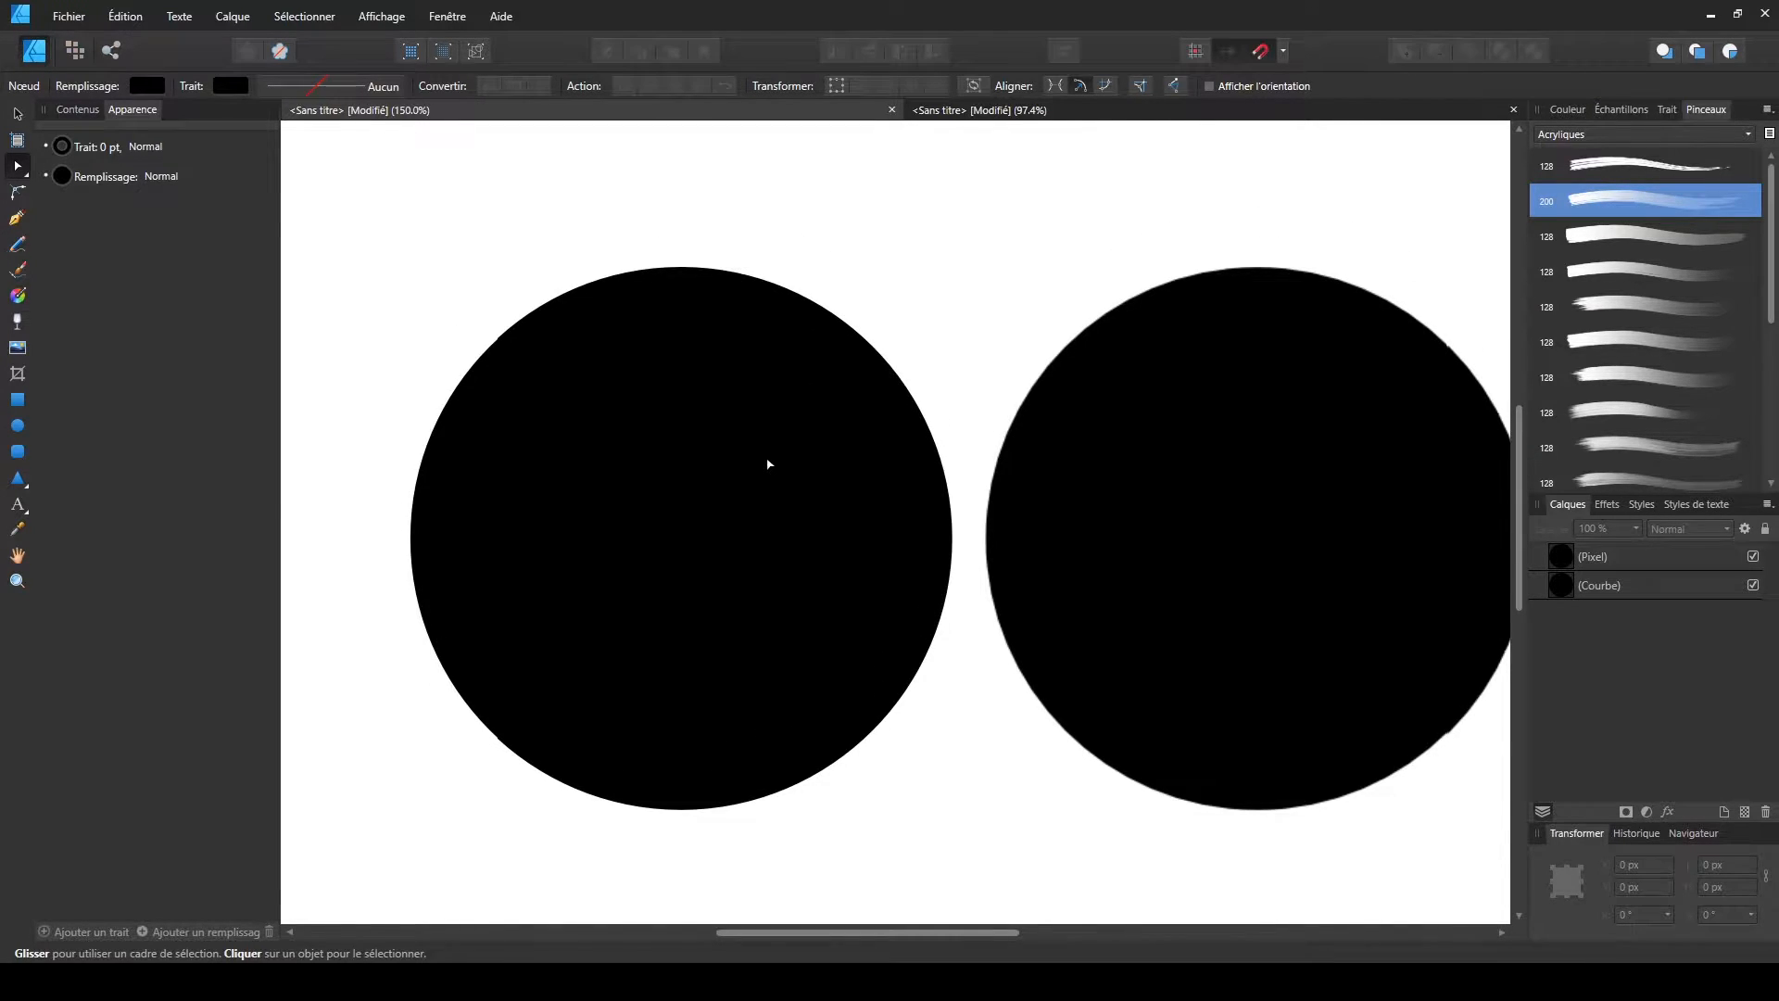
key(ctrl+minus)
key(ctrl+minus)
key(ctrl+minus)
click(830, 567)
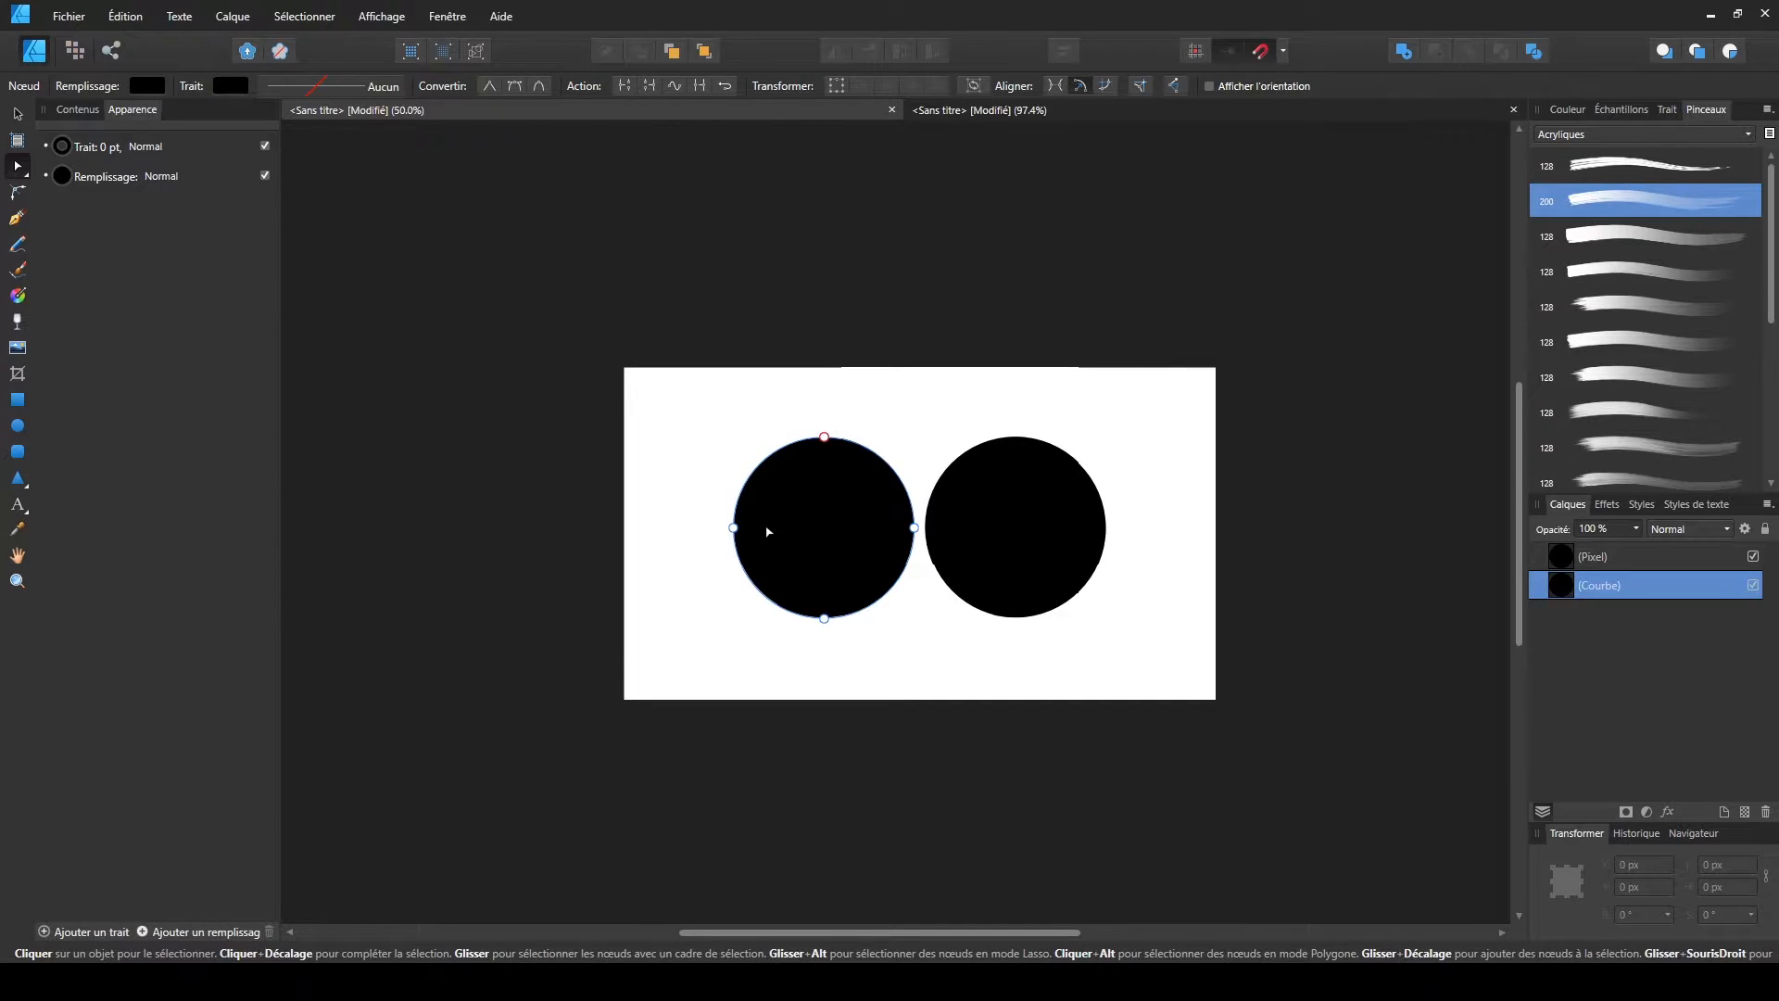
click(18, 113)
drag(734, 440, 496, 199)
click(847, 607)
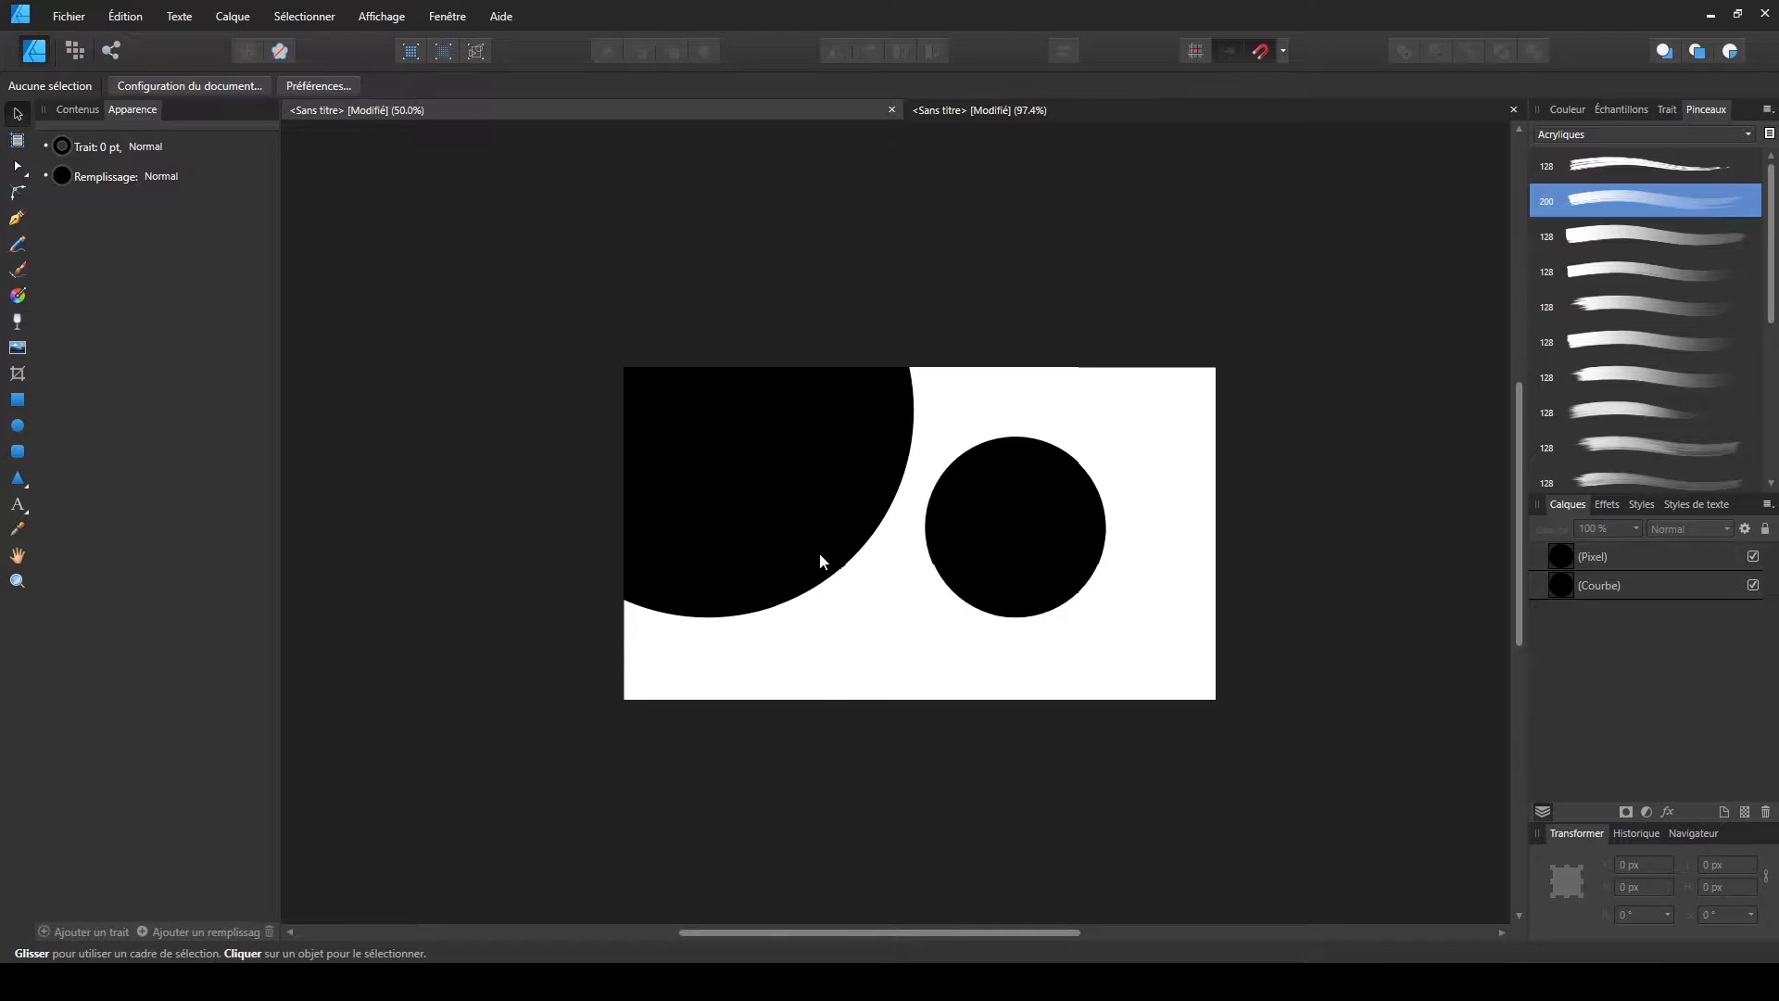
drag(817, 543, 824, 660)
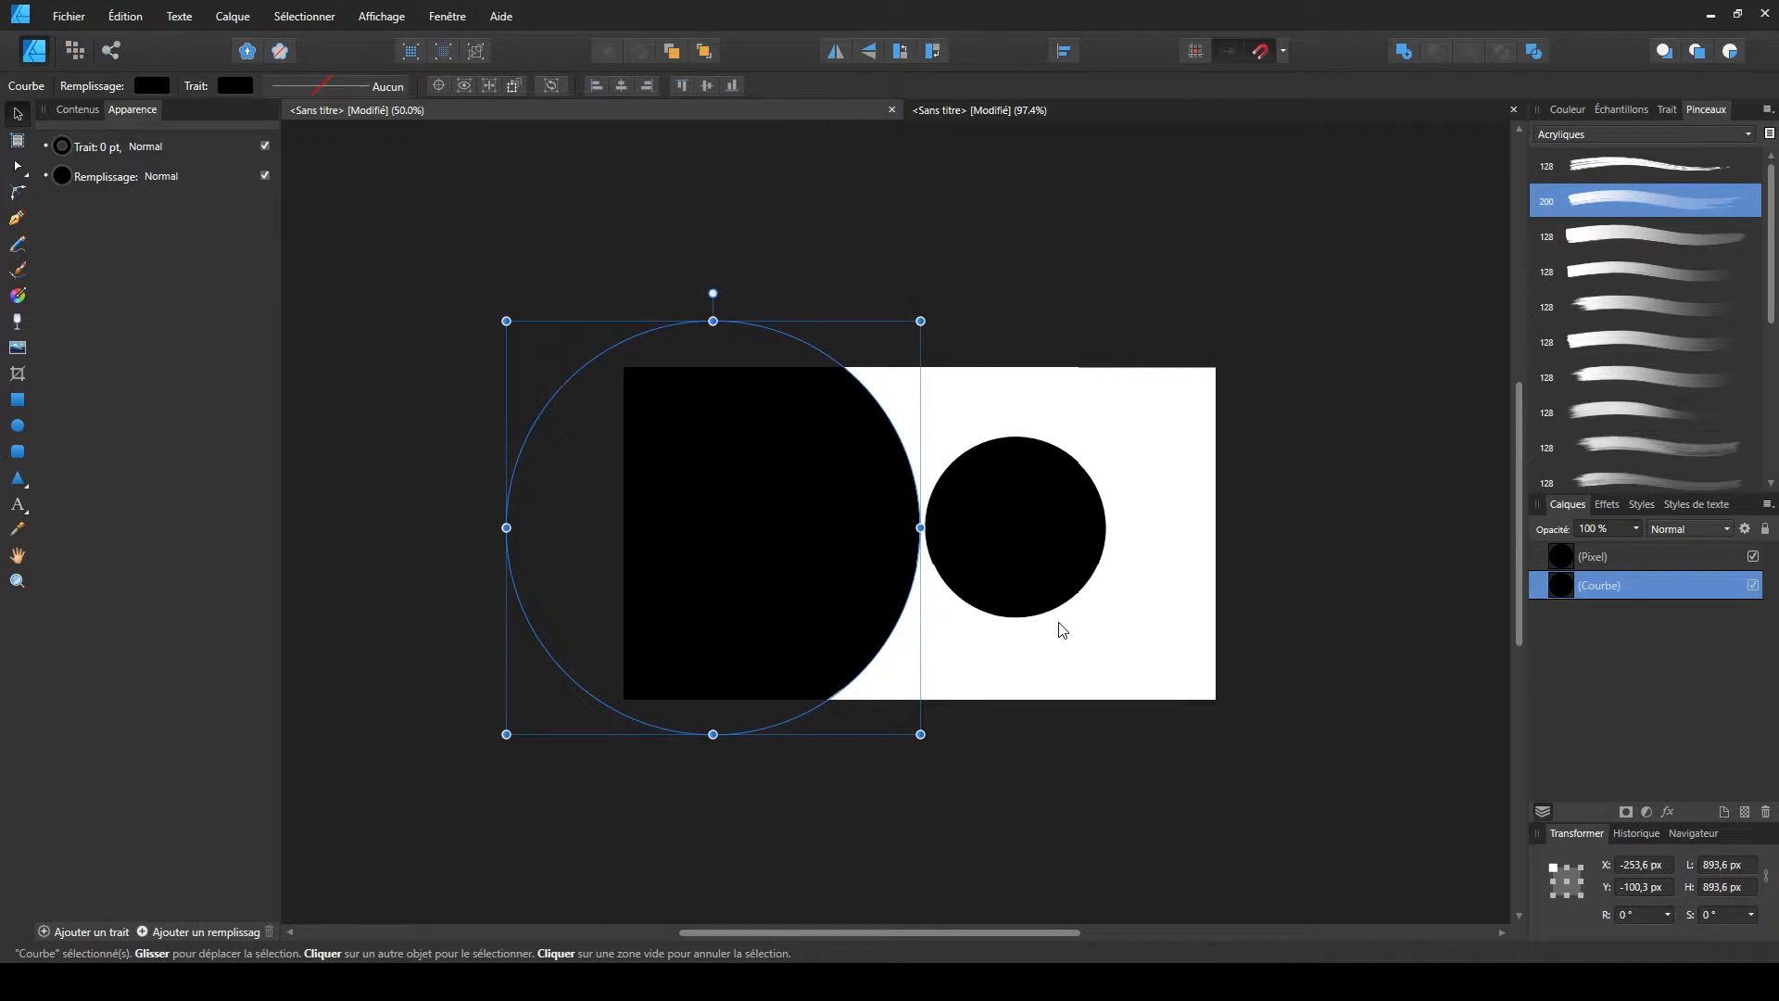
- Enlarge the pixel circle to about 755 × 635 px, shift it away from the vector circle and deselect it
key(ctrl+1)
key(ctrl+plus)
key(space)
drag(1283, 699, 803, 743)
click(775, 505)
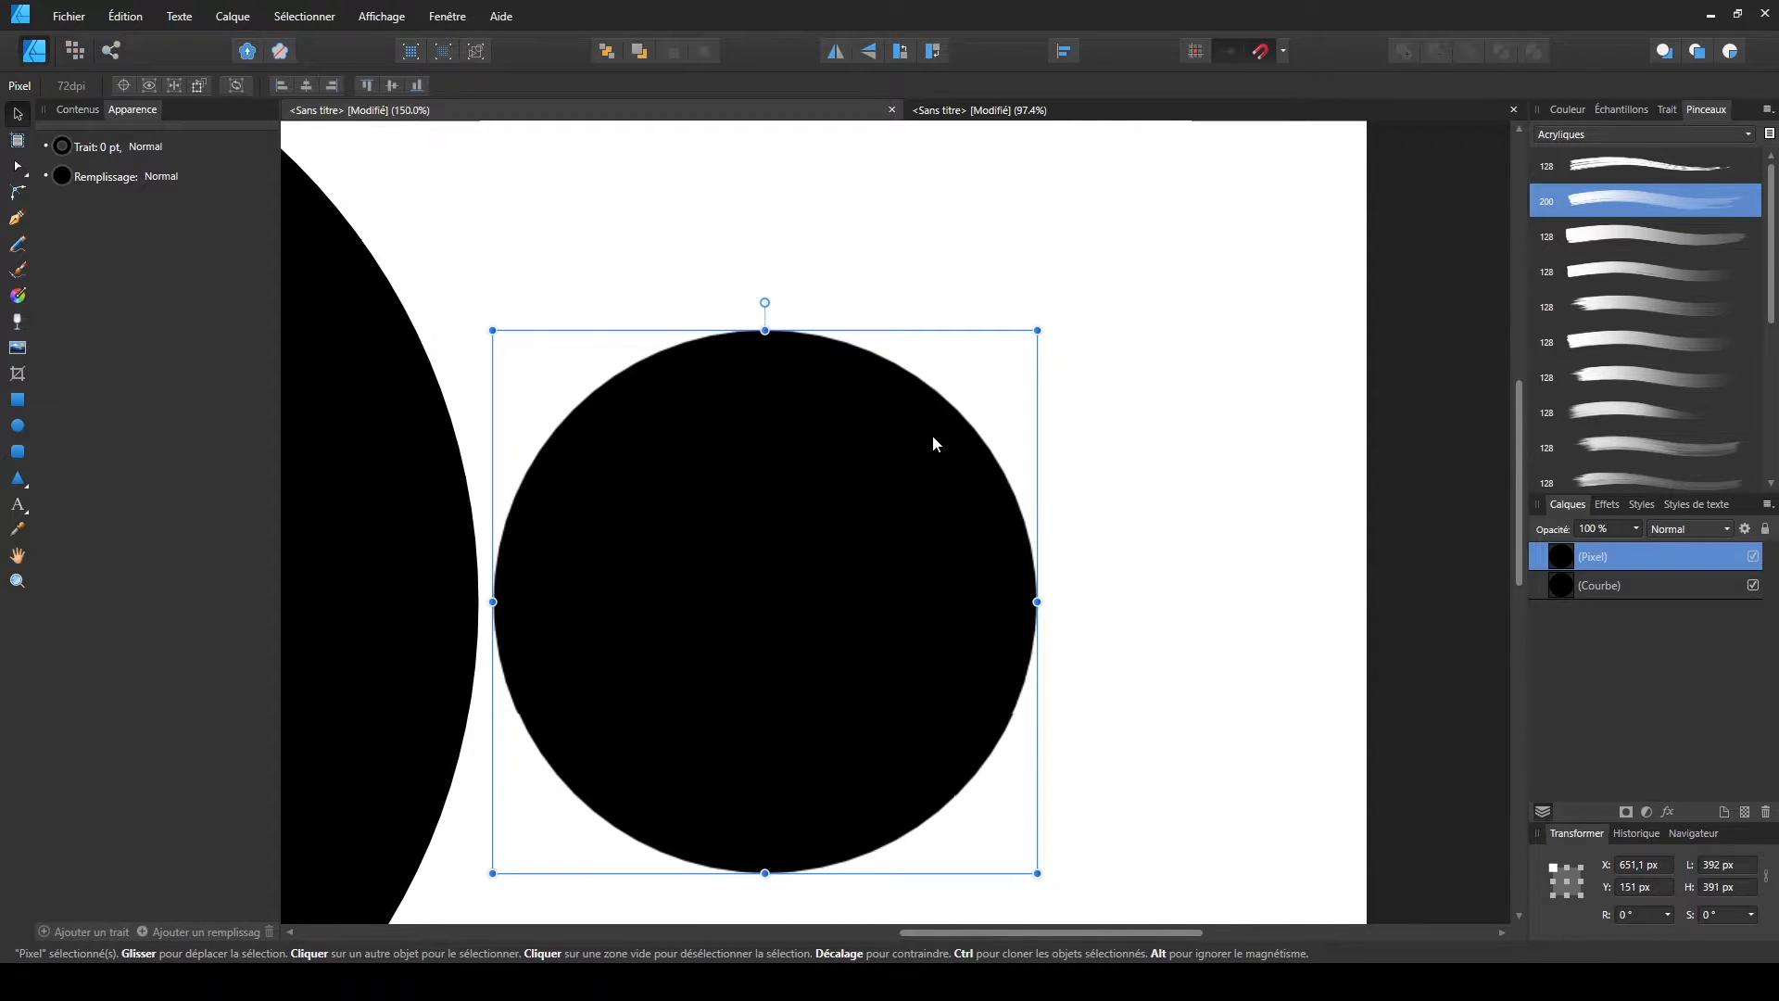
drag(1037, 330, 1455, 65)
scroll(620, 378, down, 1)
drag(494, 851, 401, 926)
drag(569, 505, 739, 572)
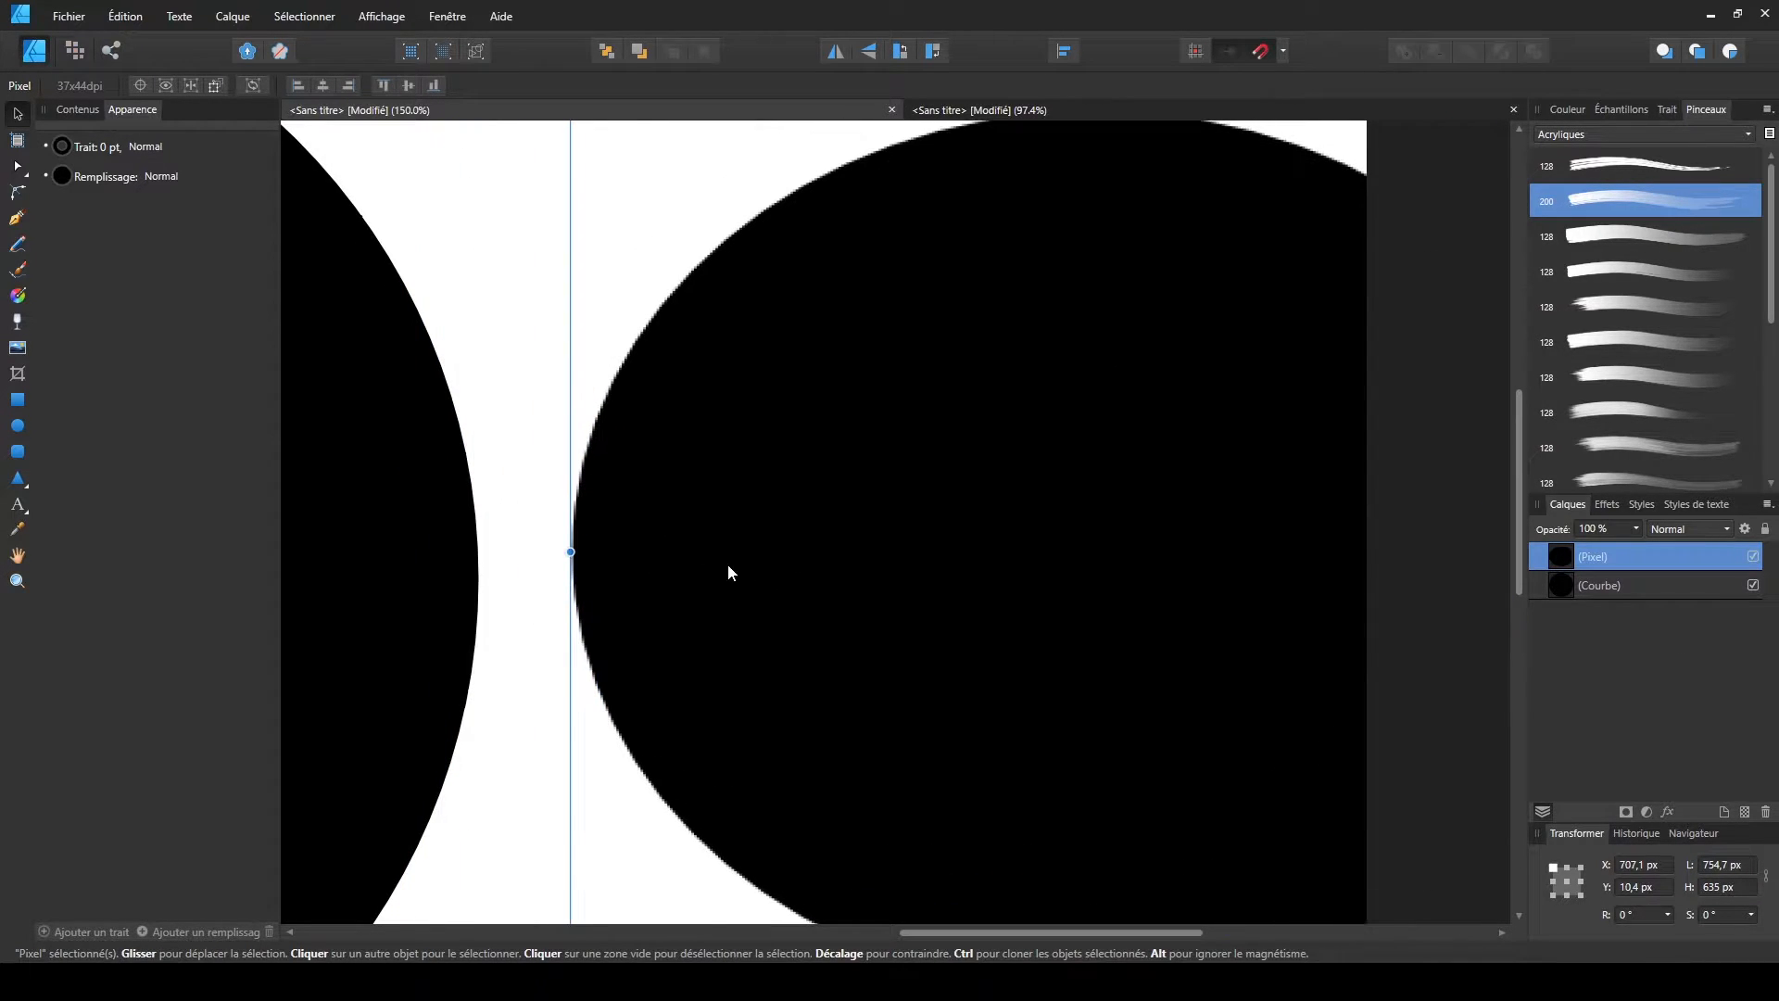
click(517, 409)
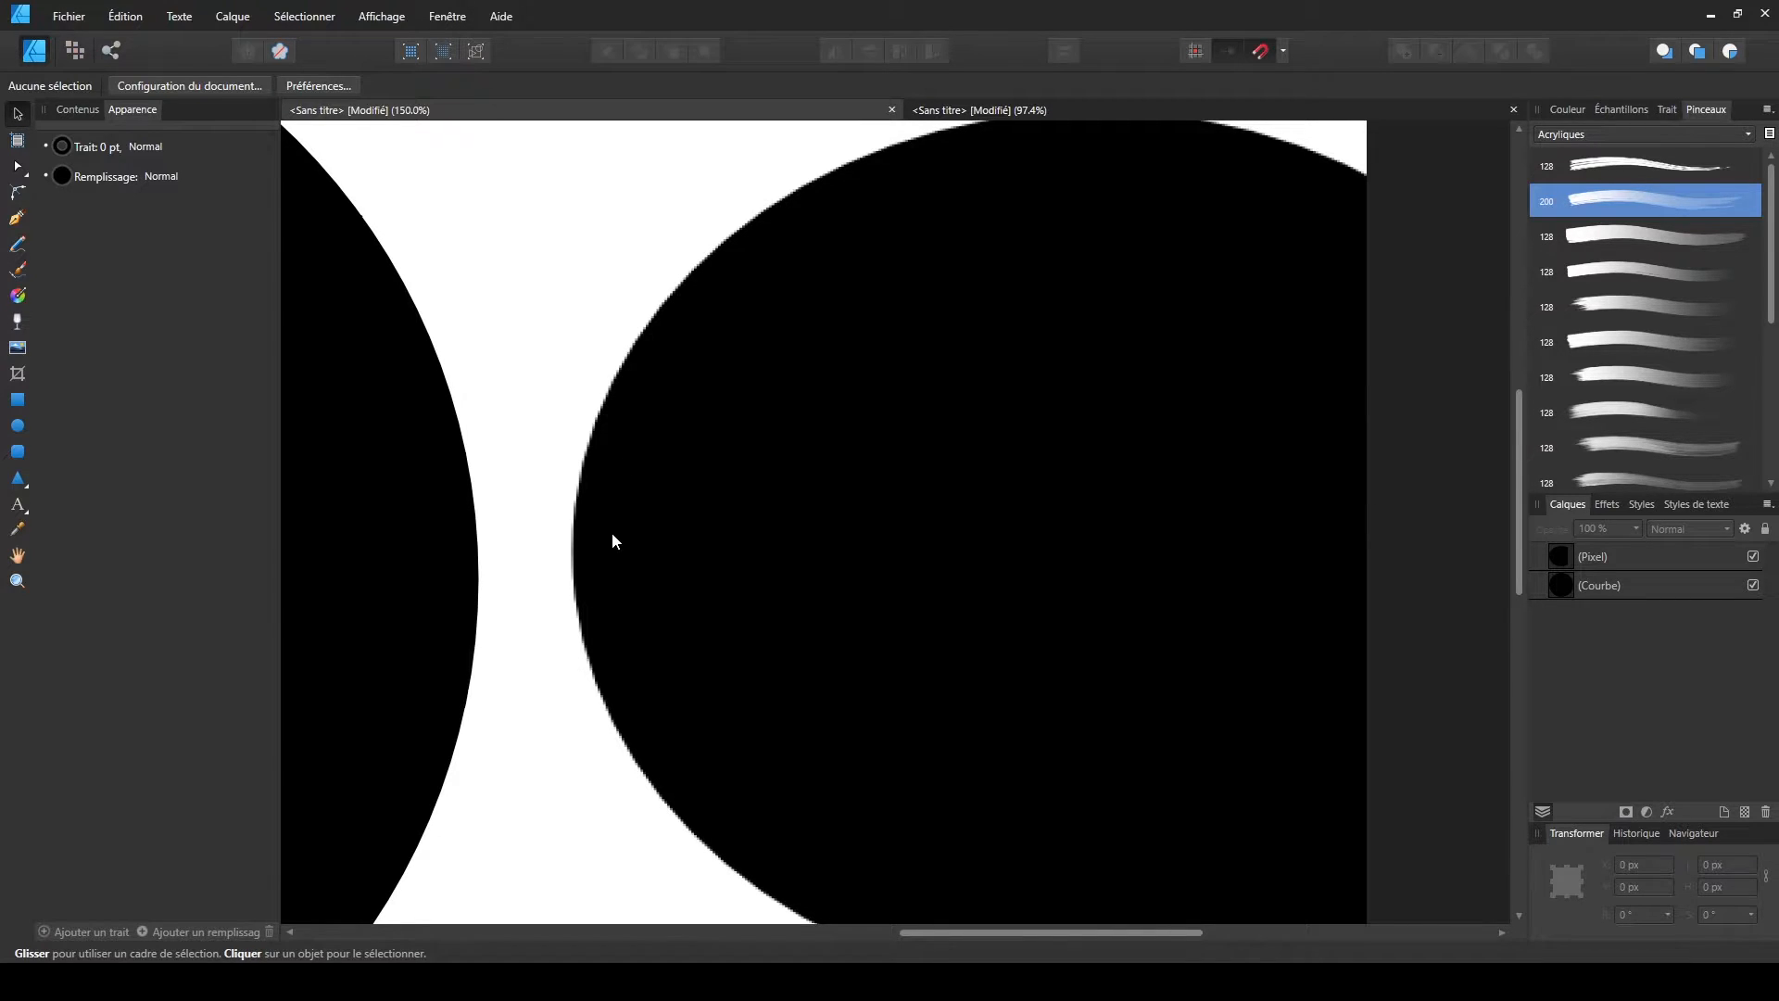
- Delete the enlarged pixel circle, keeping the vector circle
key(ctrl+minus)
key(ctrl+minus)
click(574, 525)
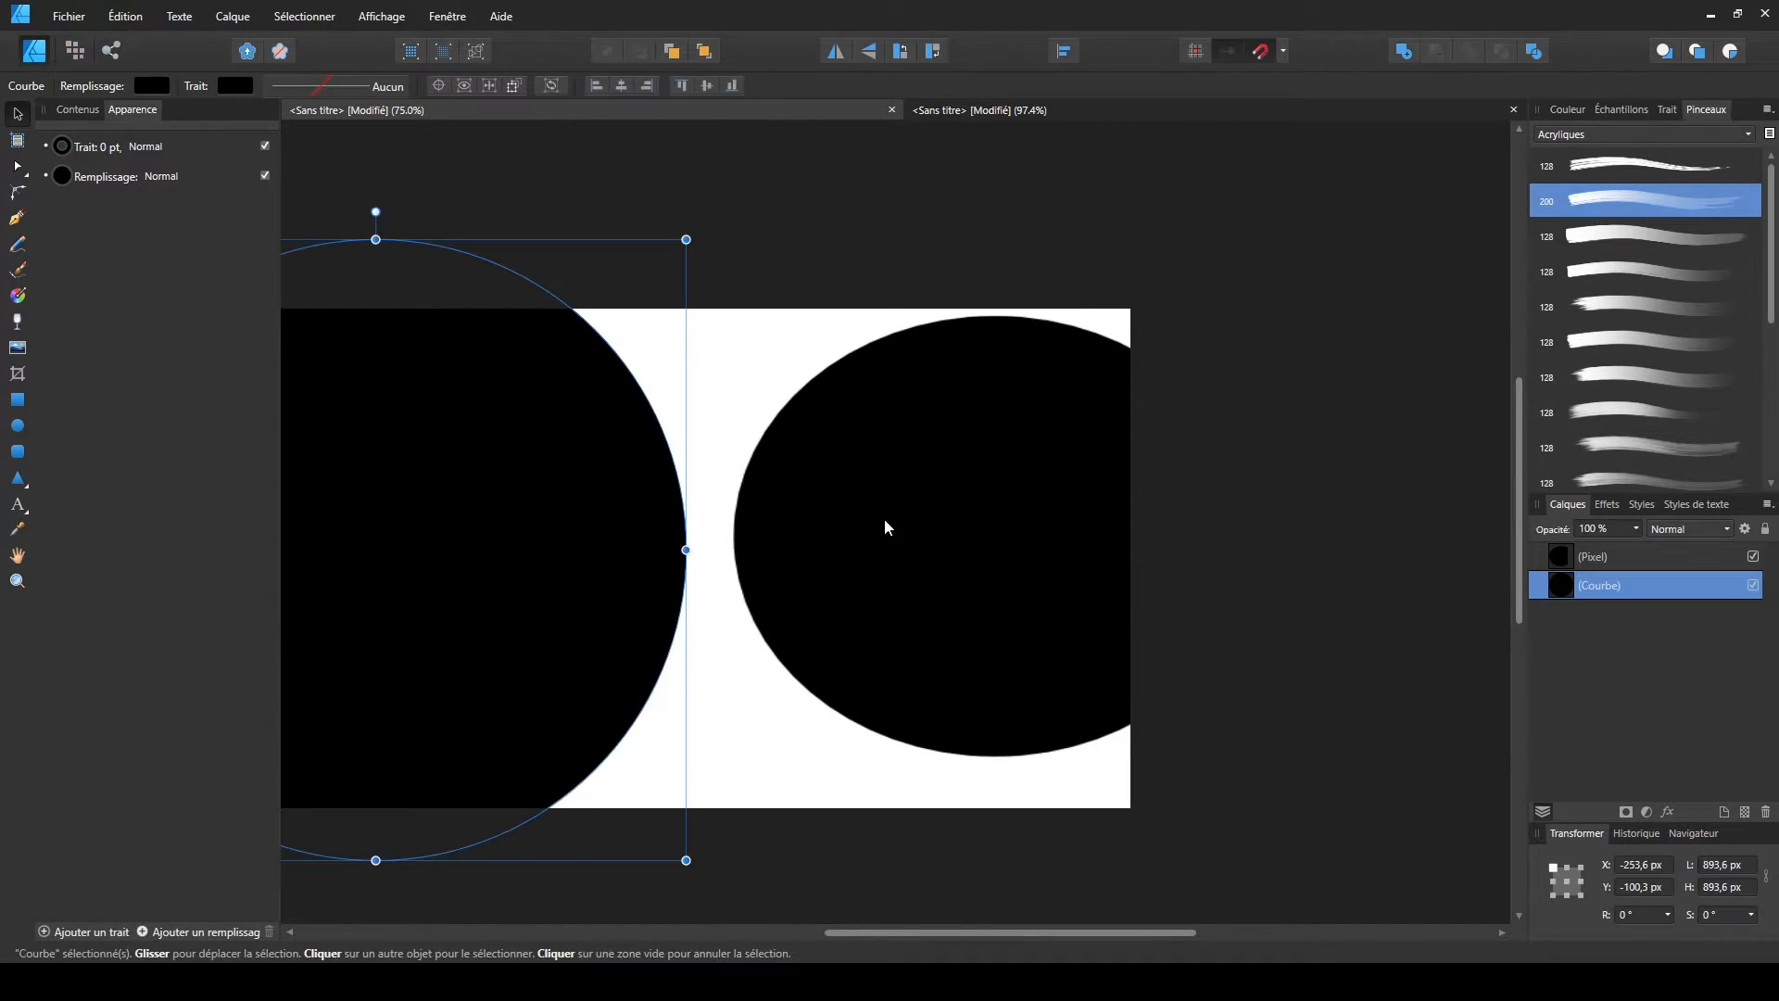
click(886, 525)
key(Delete)
- Shrink the remaining vector circle proportionally and reposition it near the middle of the page
drag(526, 509, 902, 521)
drag(1045, 255, 786, 515)
drag(709, 562, 795, 485)
click(1044, 522)
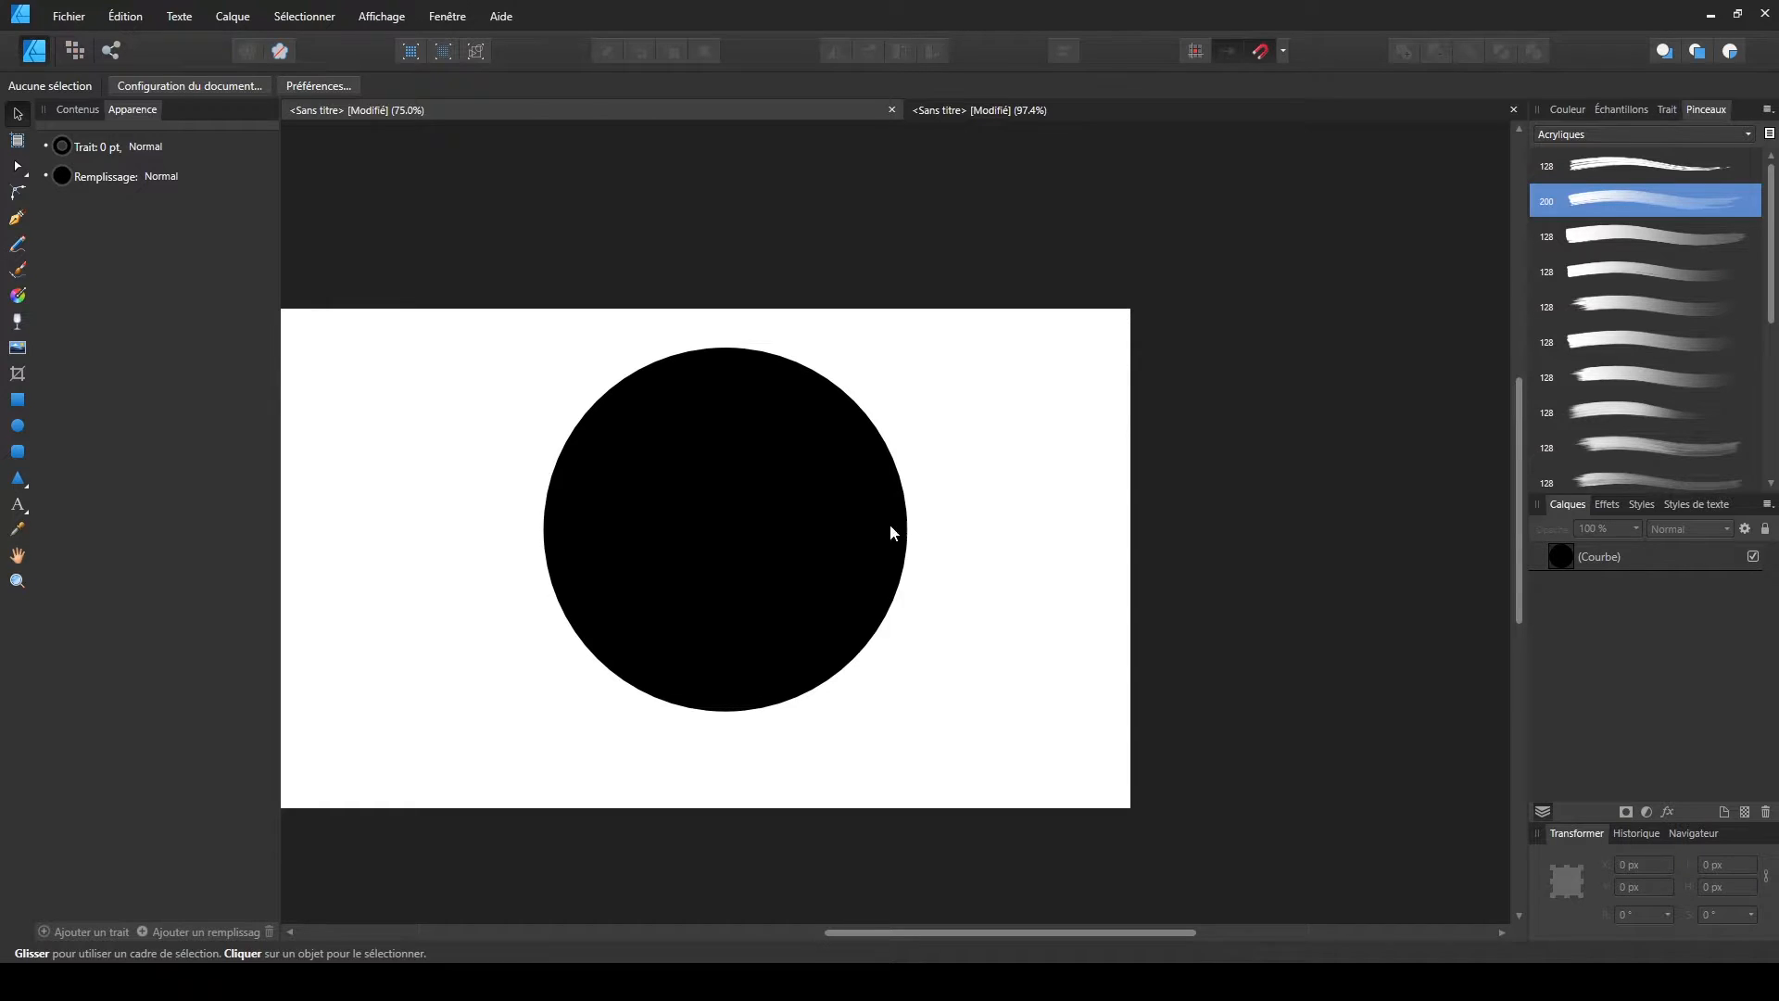
drag(823, 492, 810, 513)
click(991, 532)
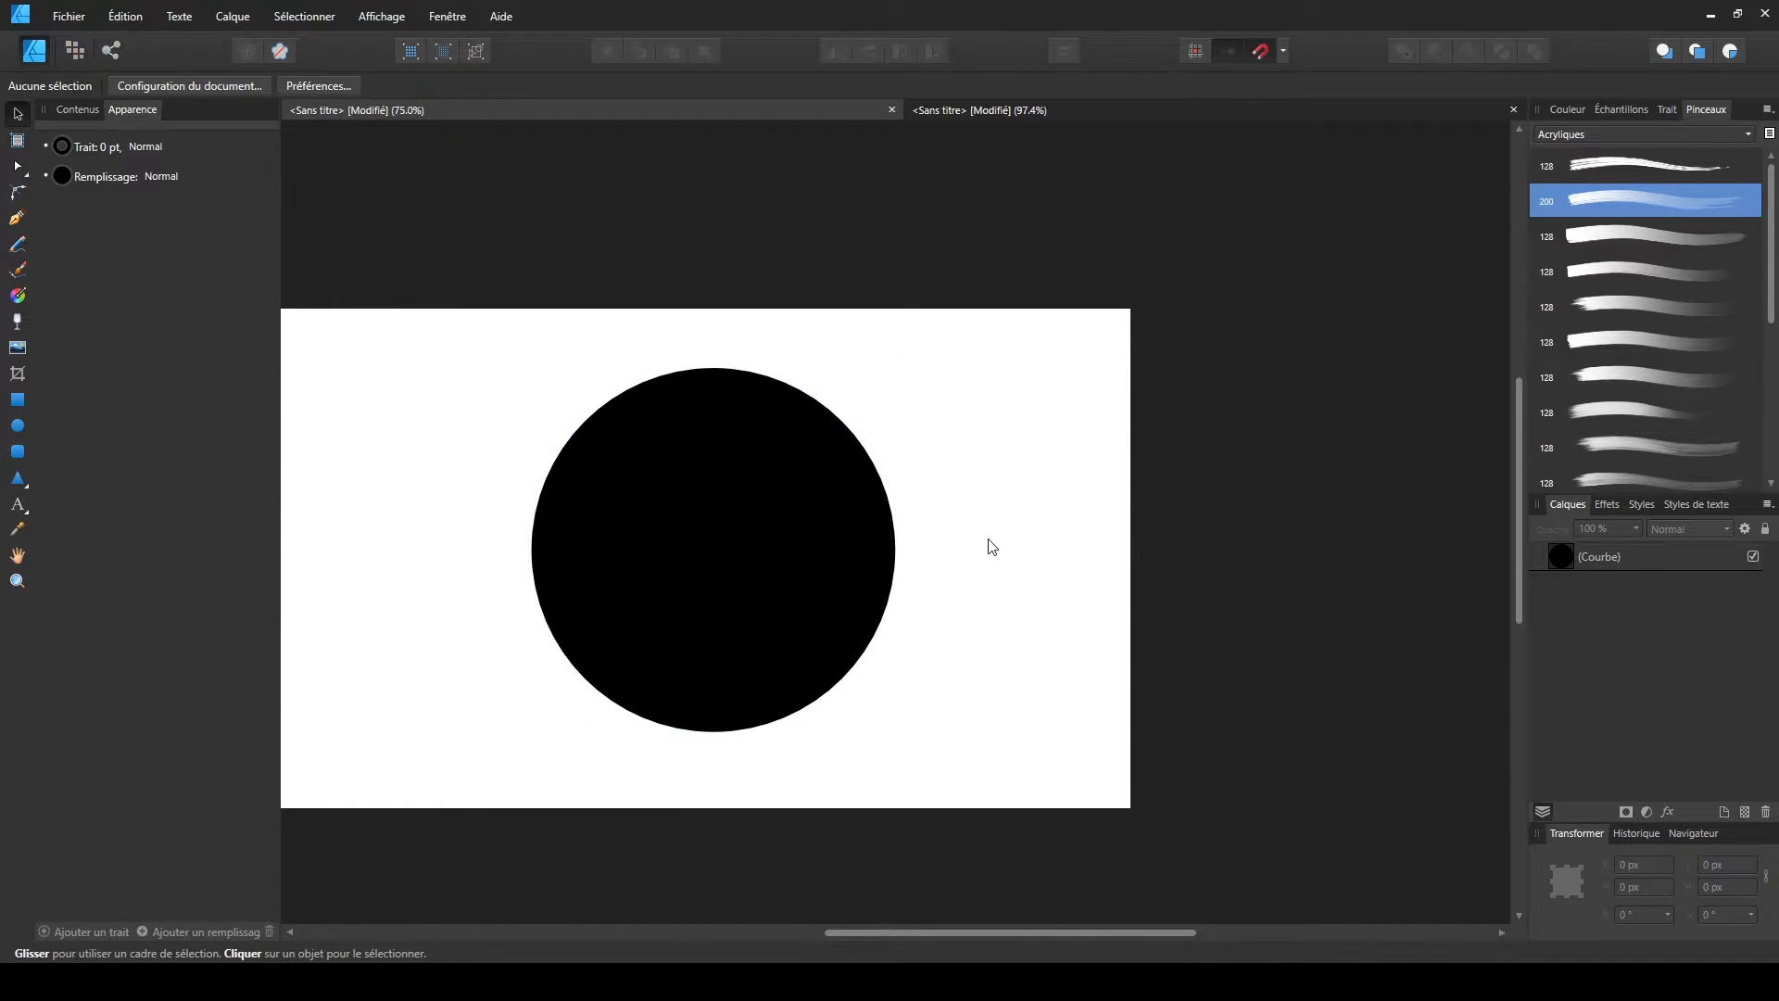
drag(762, 528, 748, 536)
click(1027, 524)
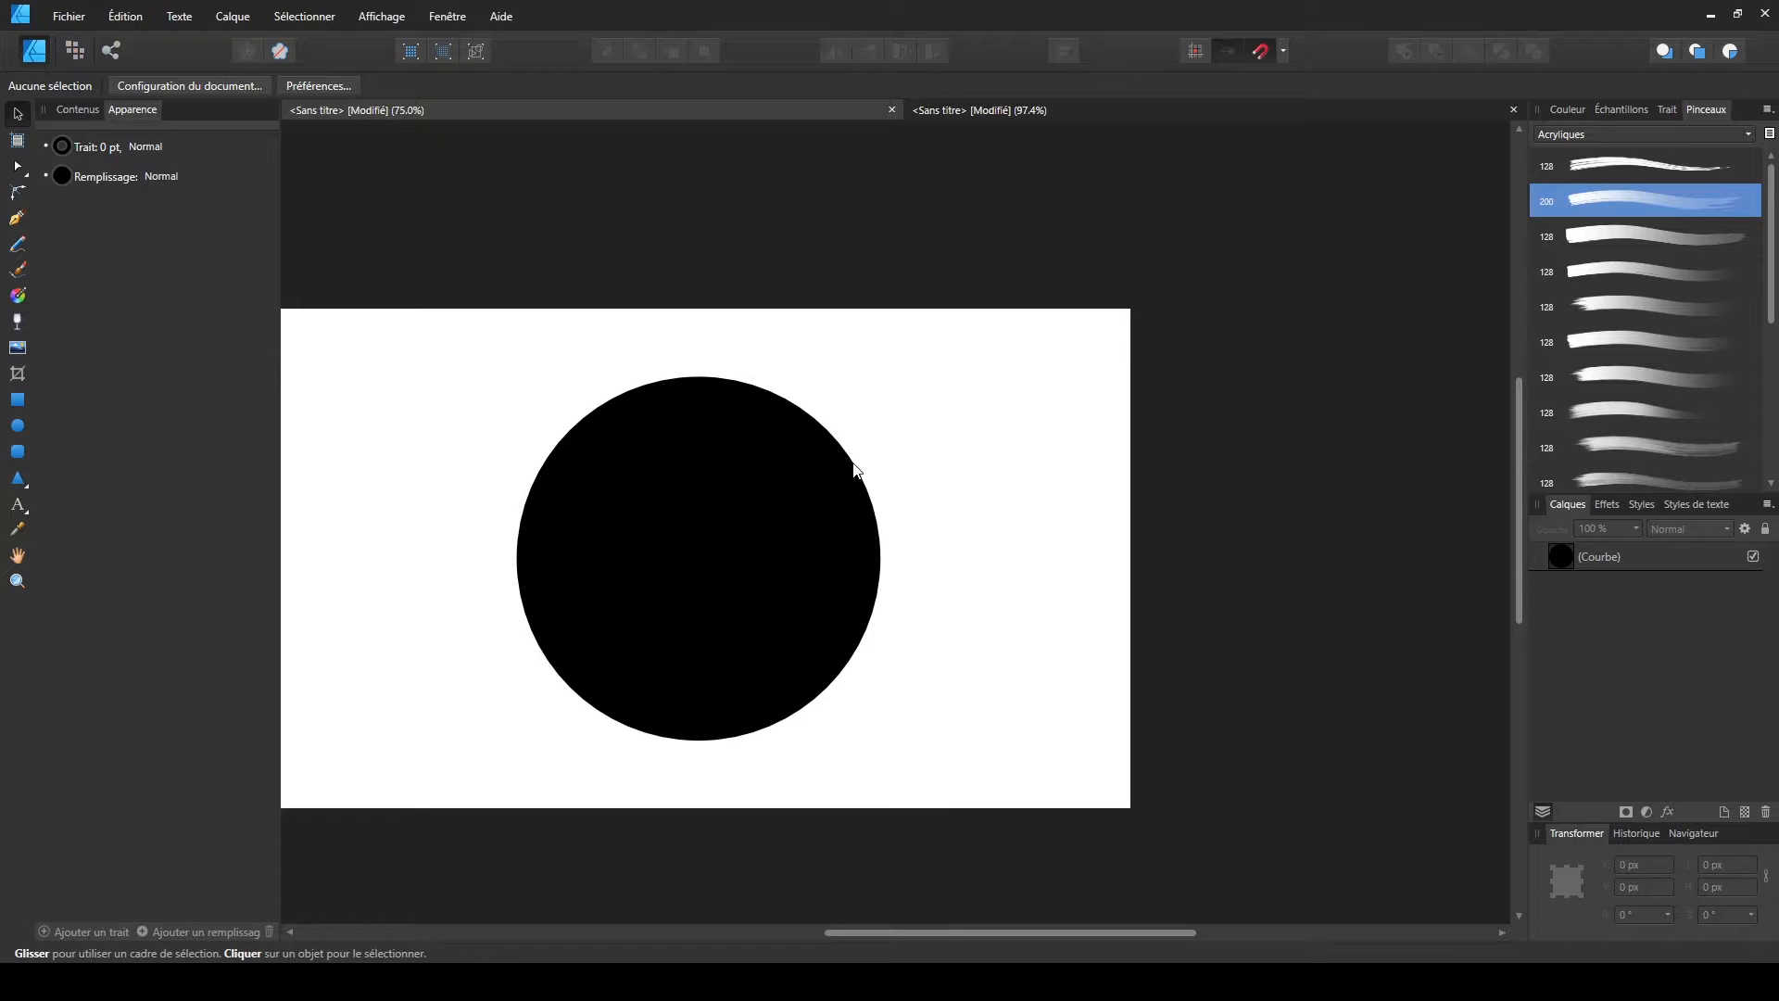
click(754, 537)
click(1004, 501)
- Open the new document settings and review the preset categories from Mes préréglages through Architectural
click(74, 15)
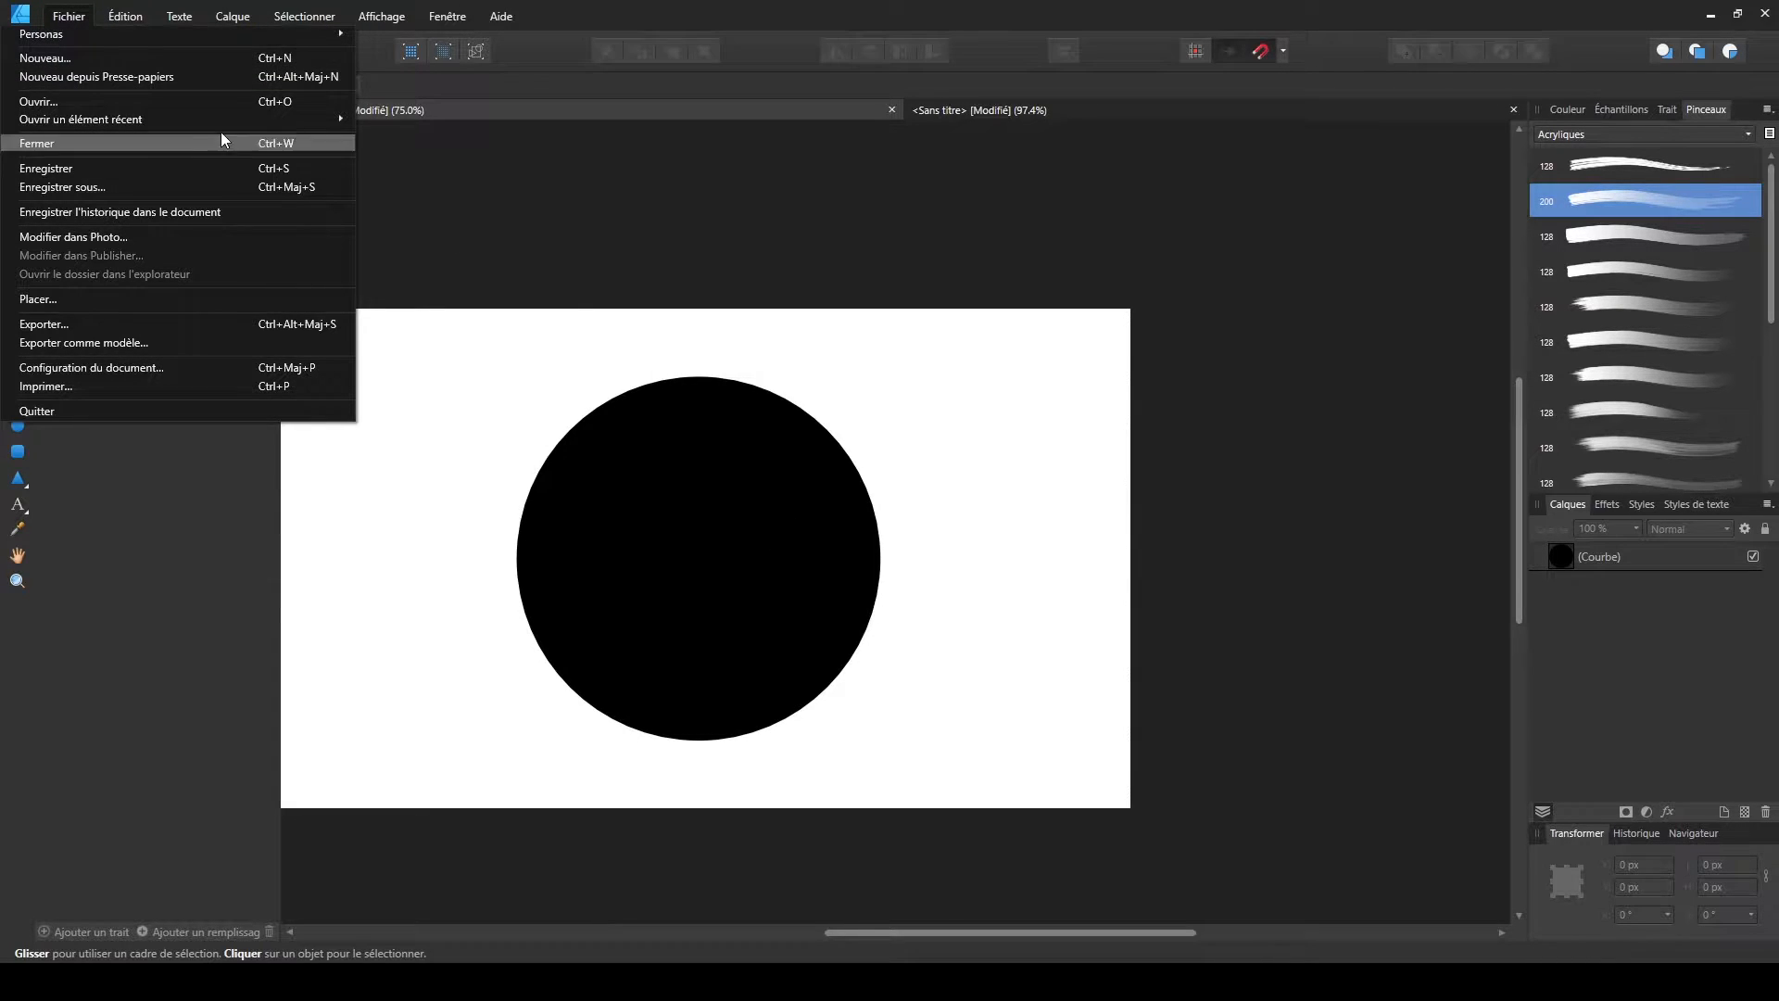
click(54, 57)
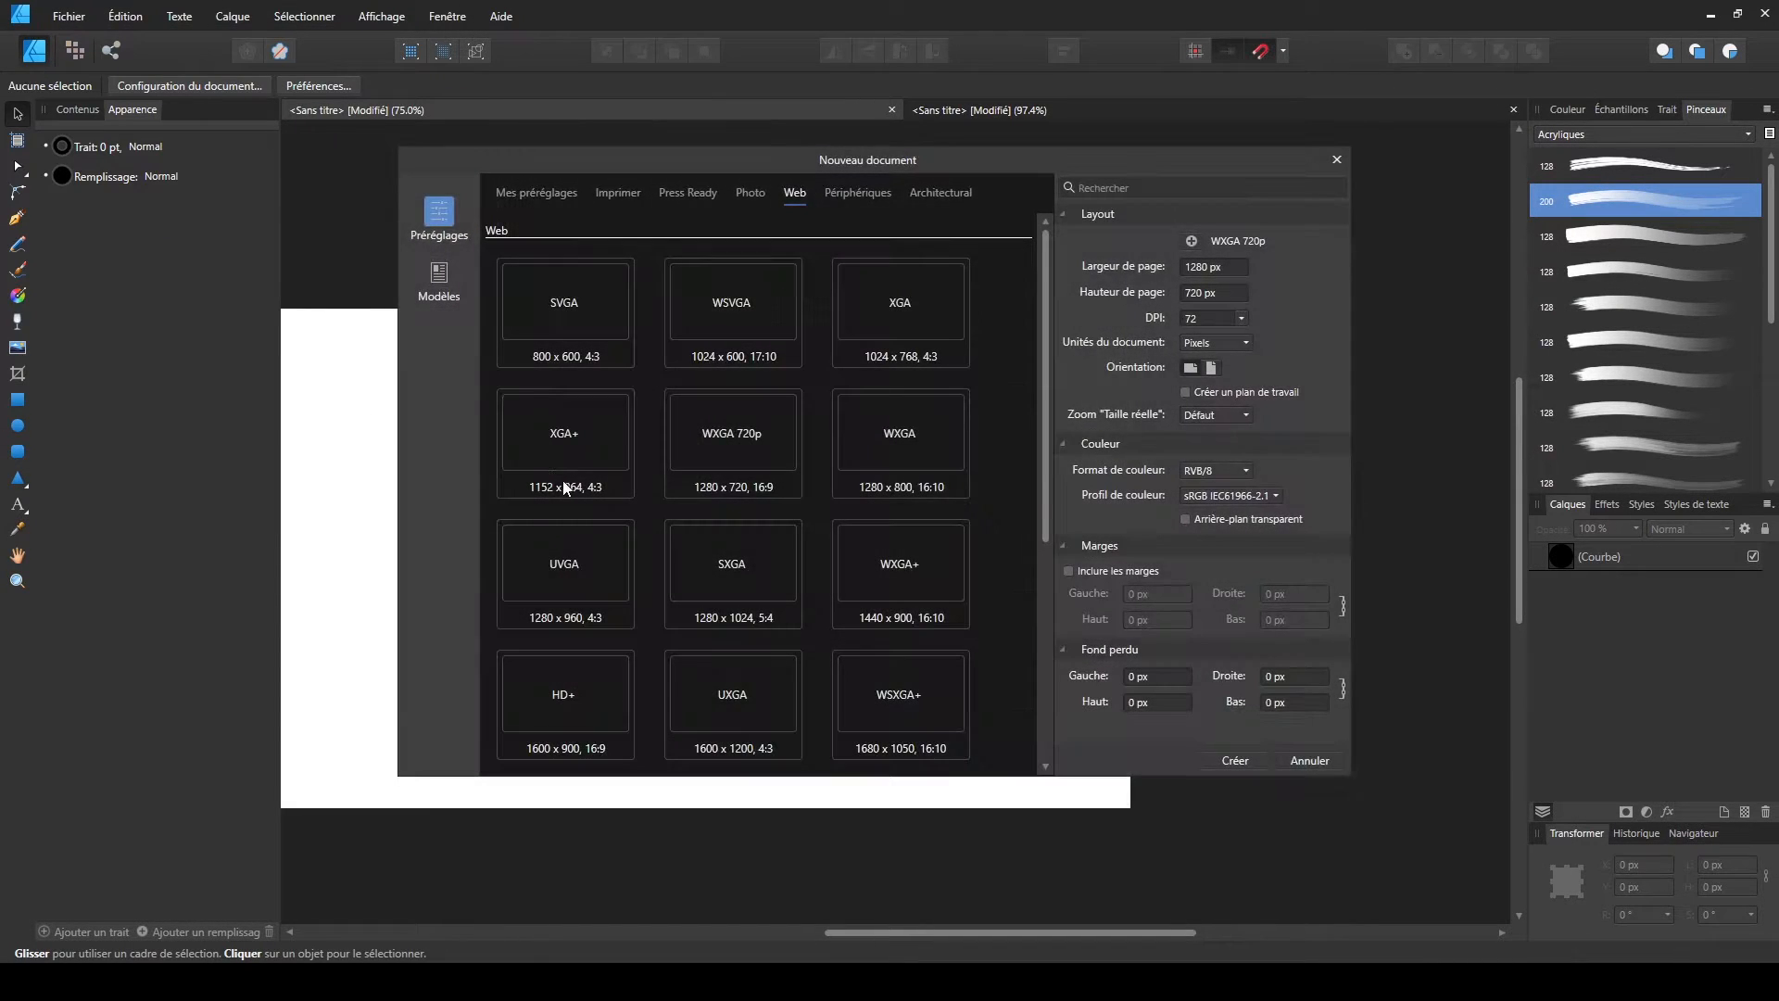
mouse_move(825, 154)
mouse_down()
mouse_move(841, 153)
mouse_move(812, 172)
mouse_up()
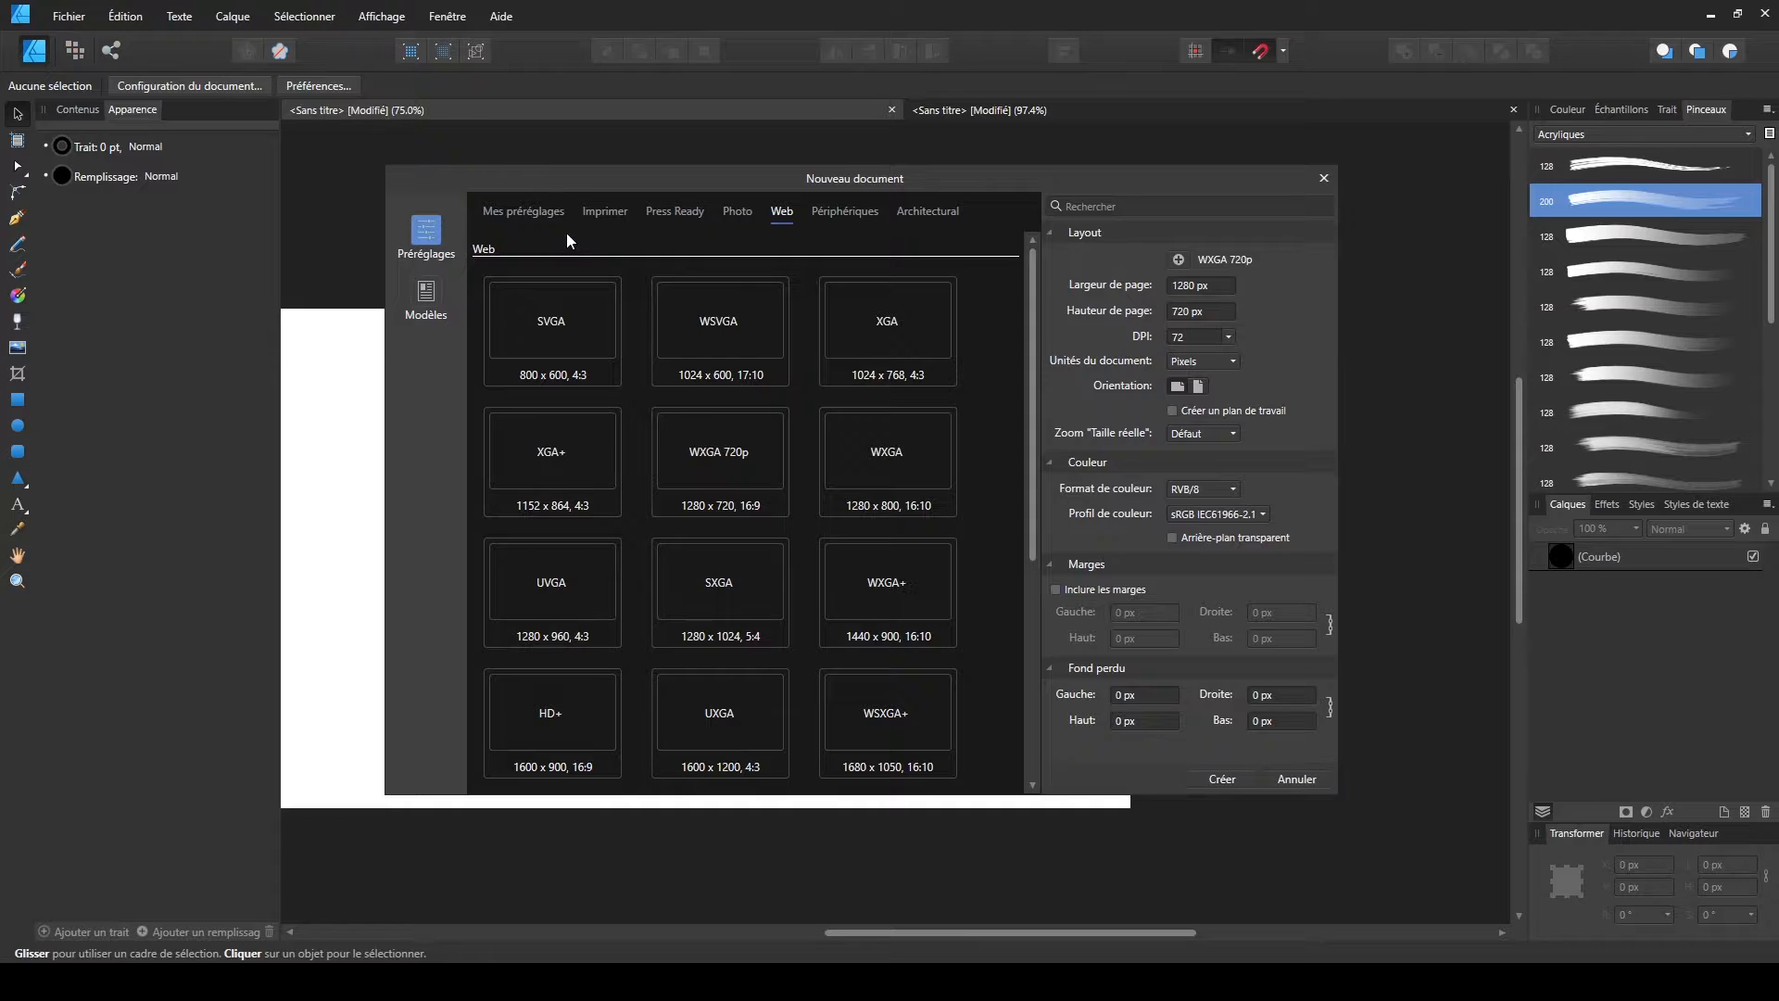
click(530, 212)
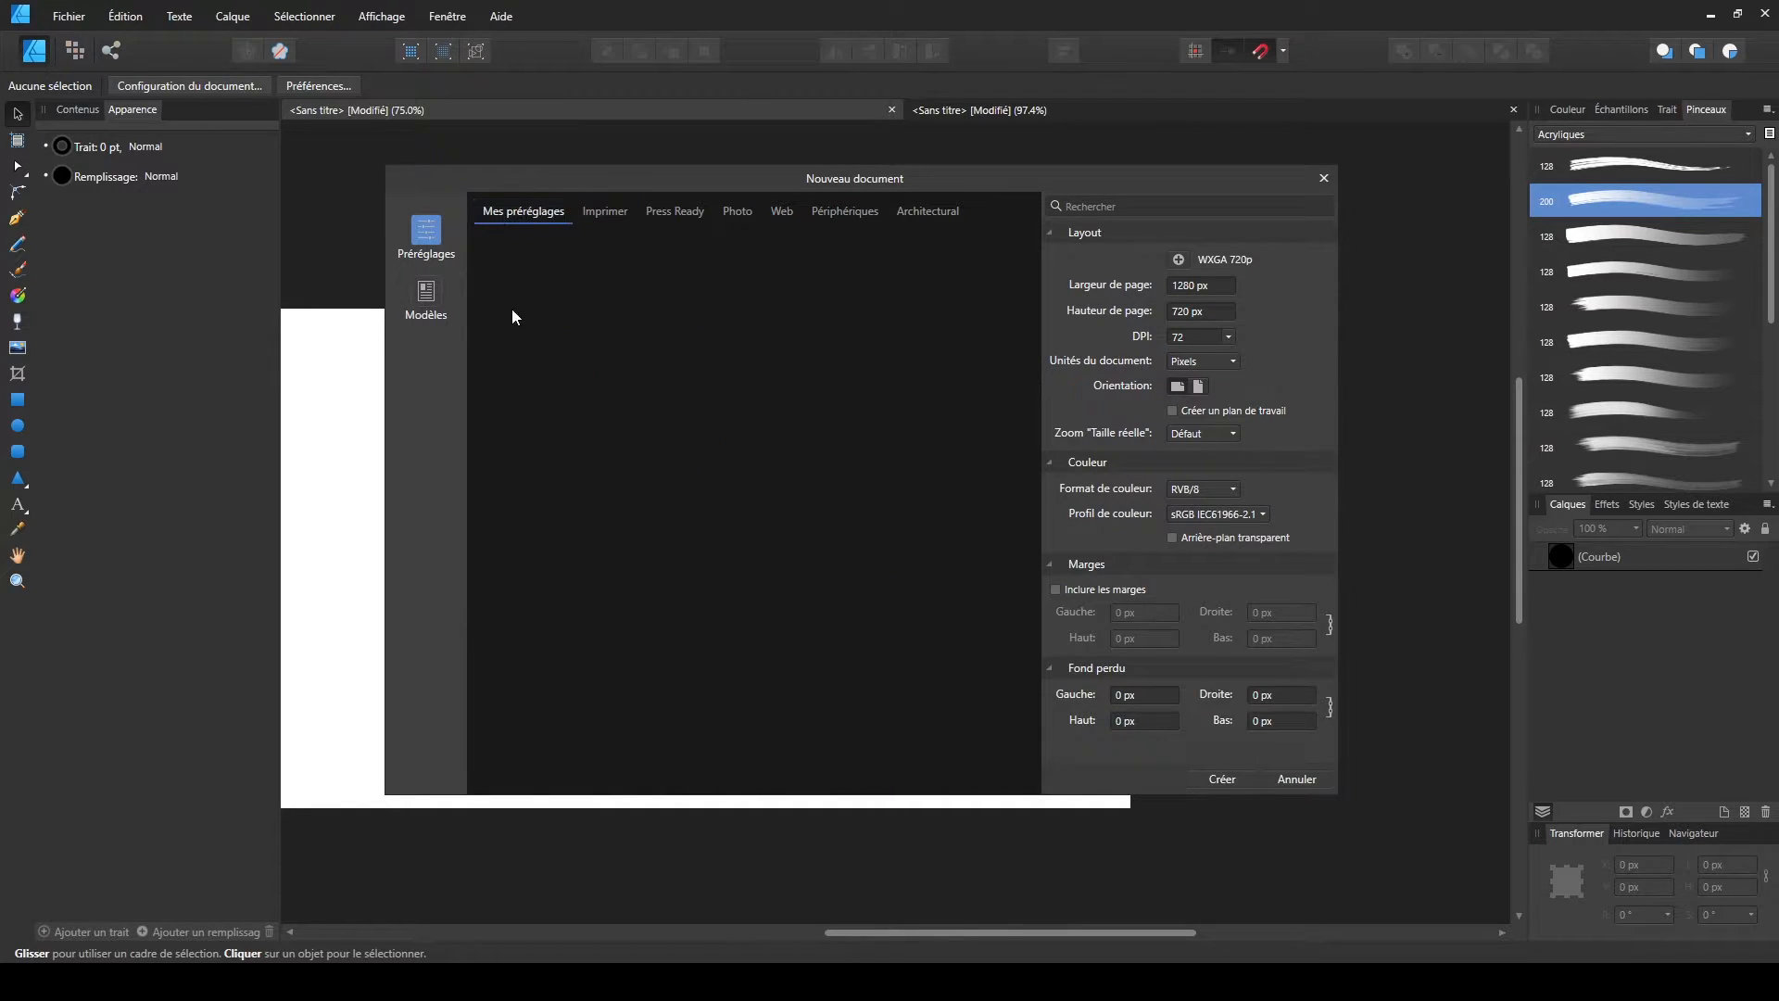
click(604, 210)
click(686, 213)
click(727, 216)
click(783, 212)
click(848, 211)
click(922, 210)
click(600, 215)
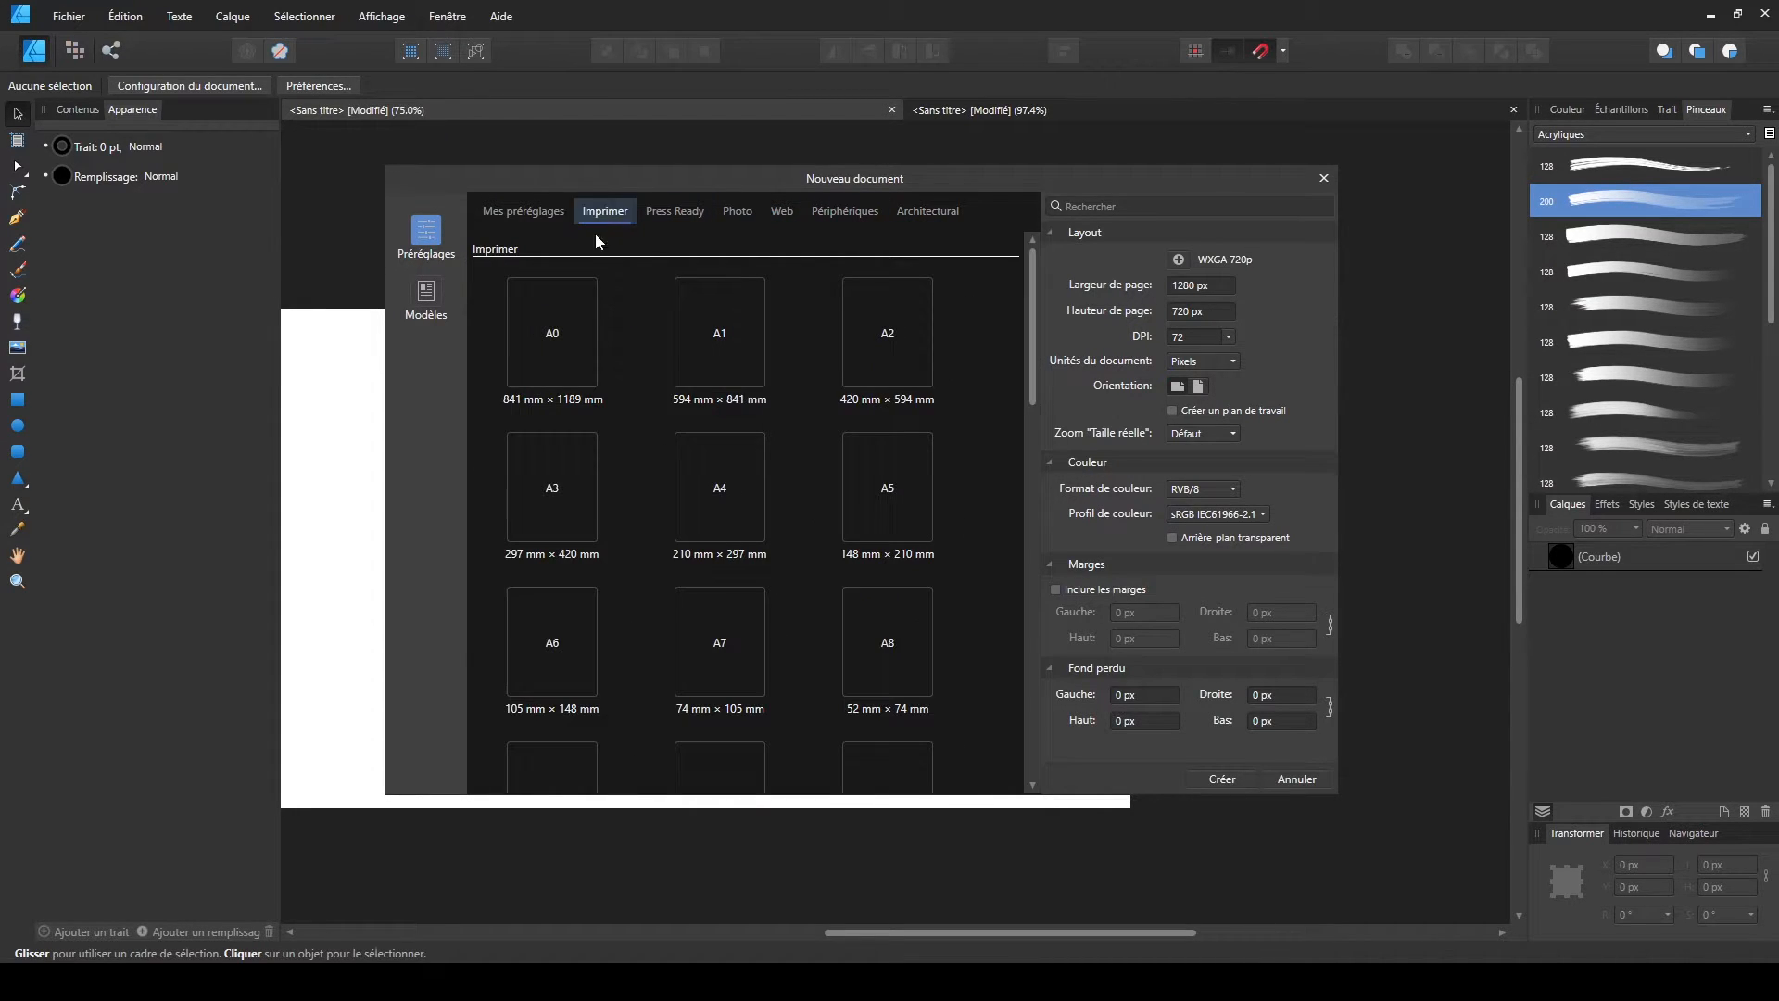
click(682, 213)
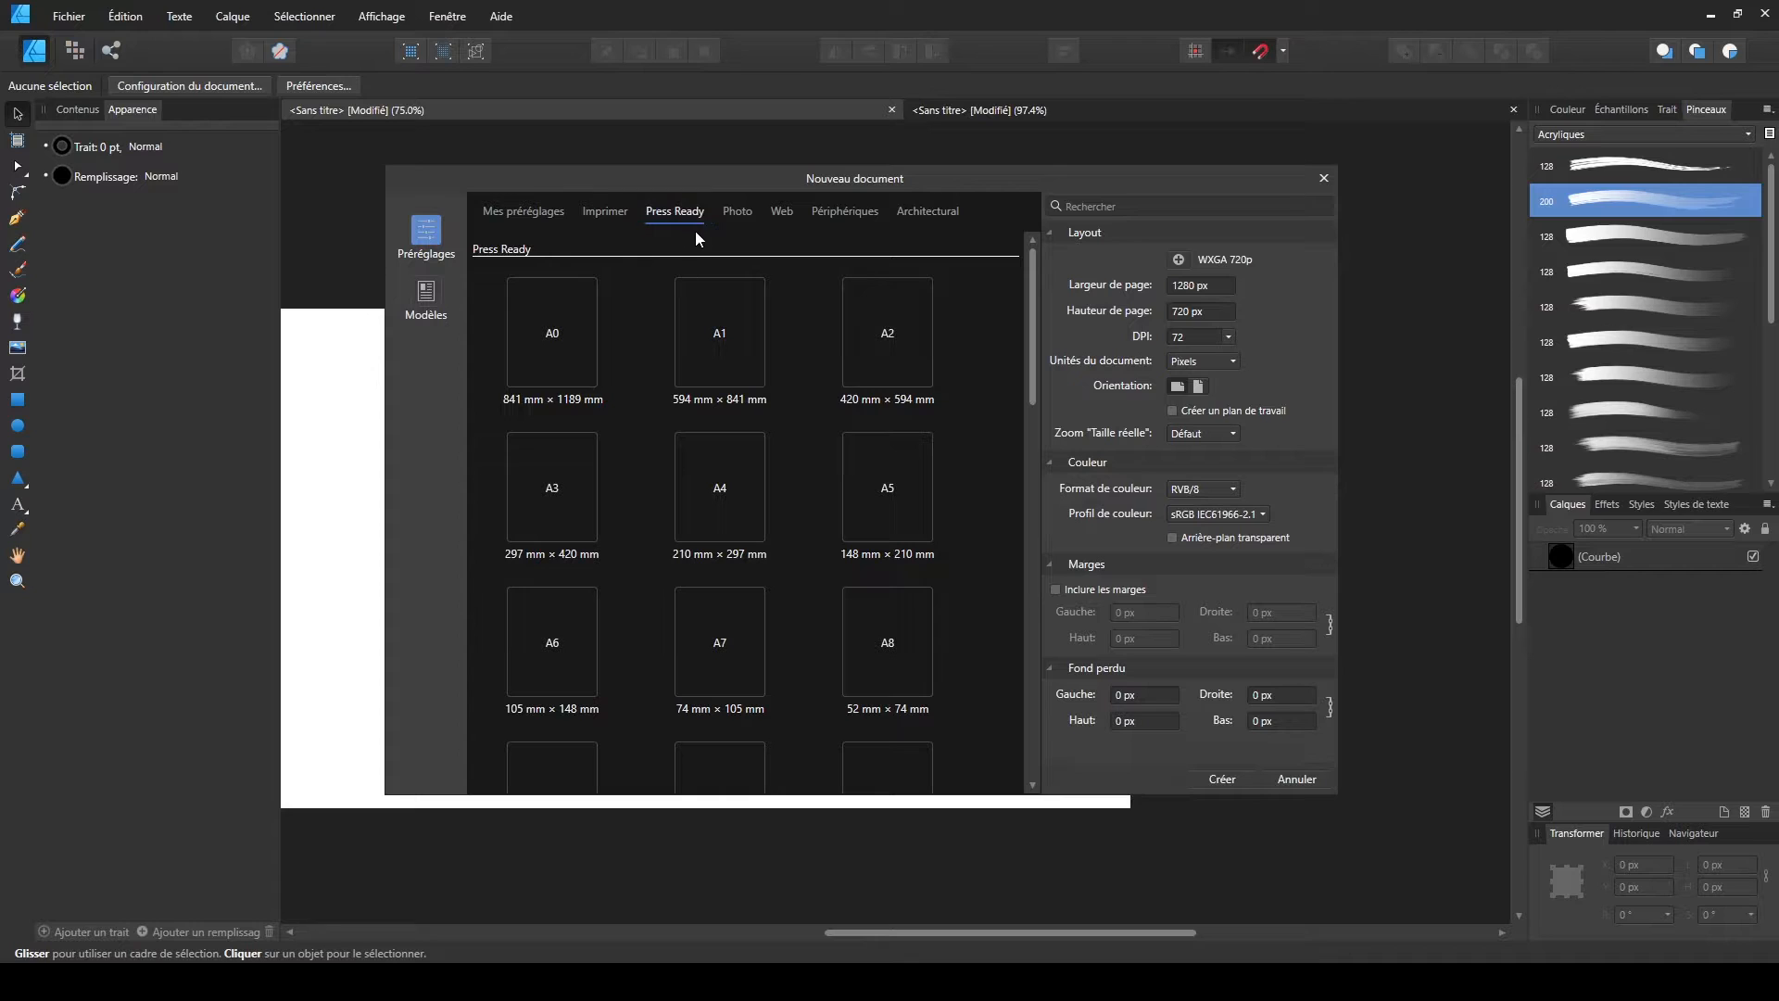
click(740, 214)
click(783, 215)
click(845, 216)
click(925, 223)
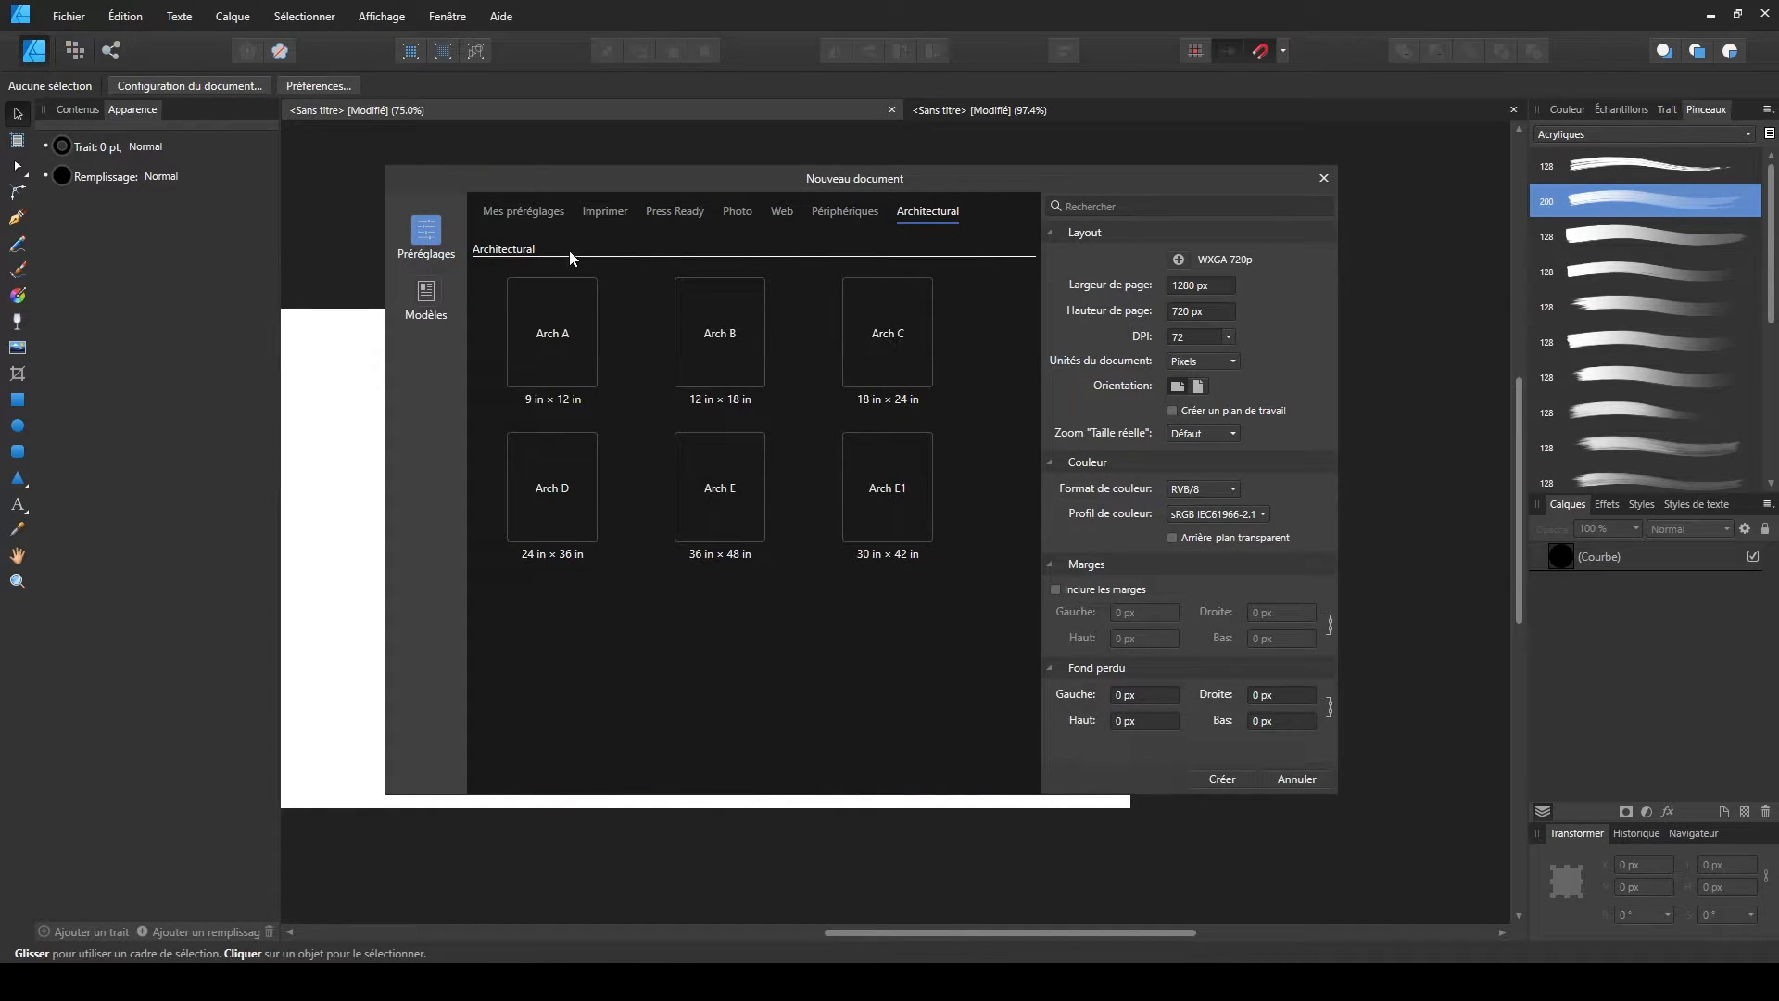
- Examine the full range of page formats among the Imprimer presets of the new document
click(614, 215)
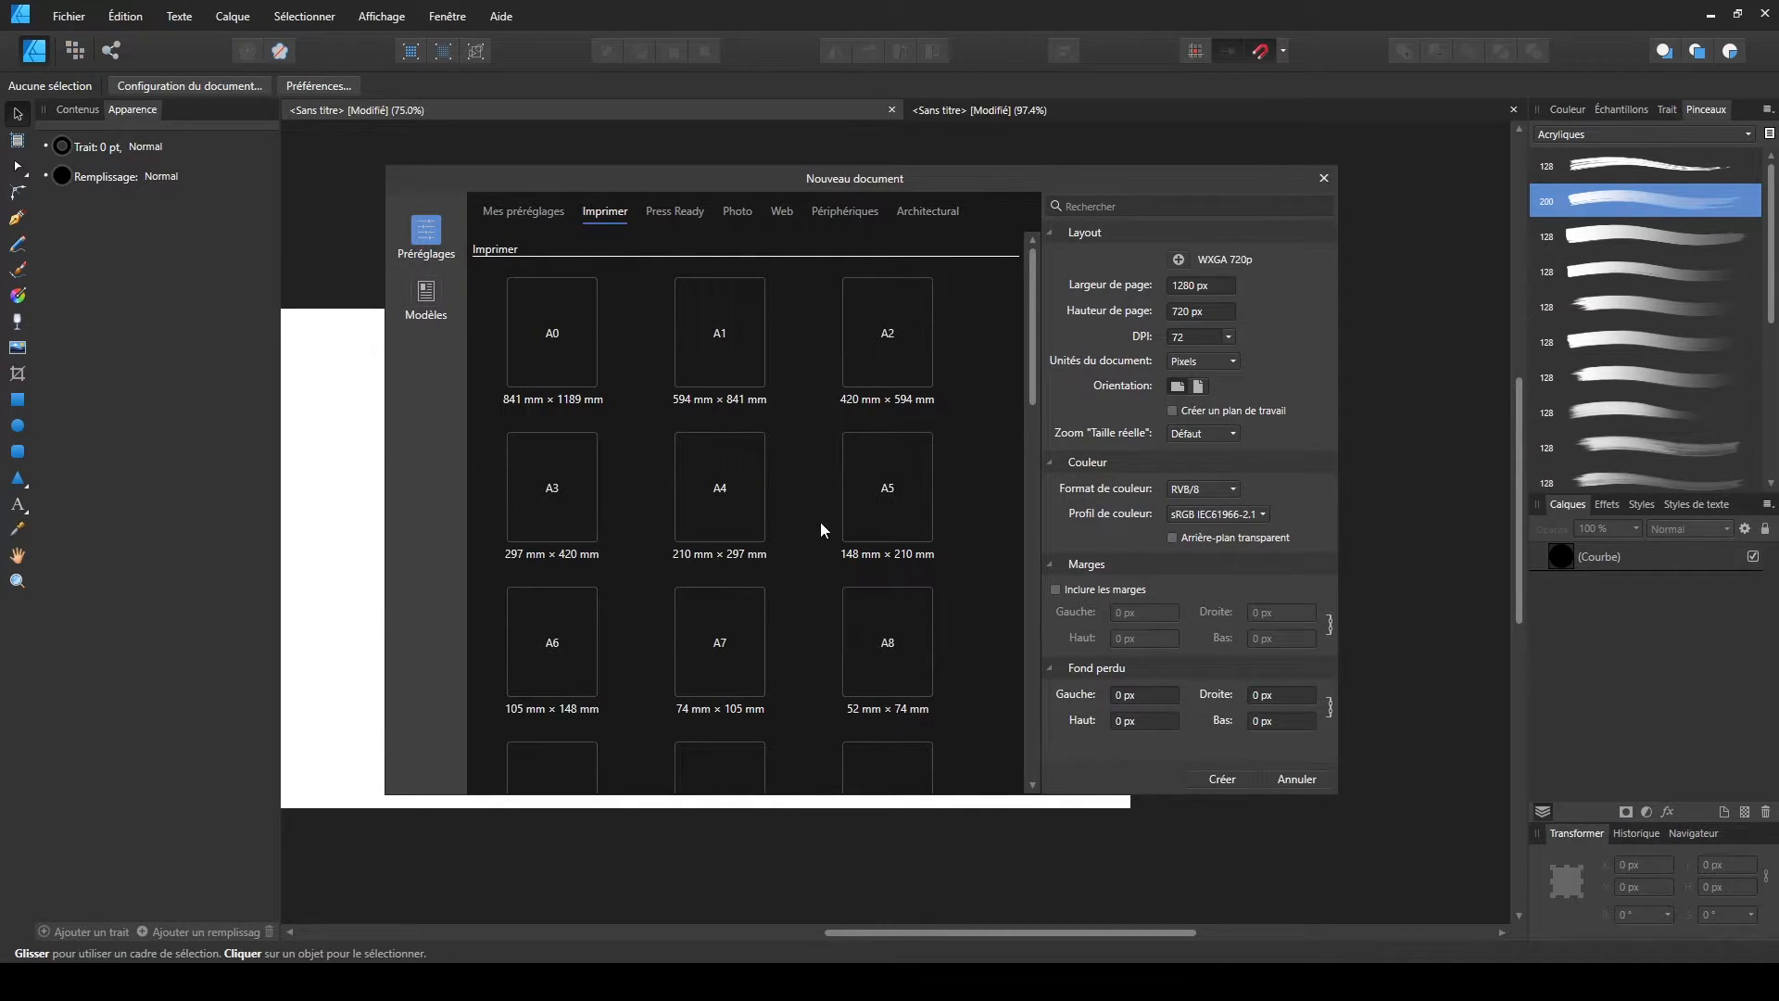
scroll(791, 510, down, 10)
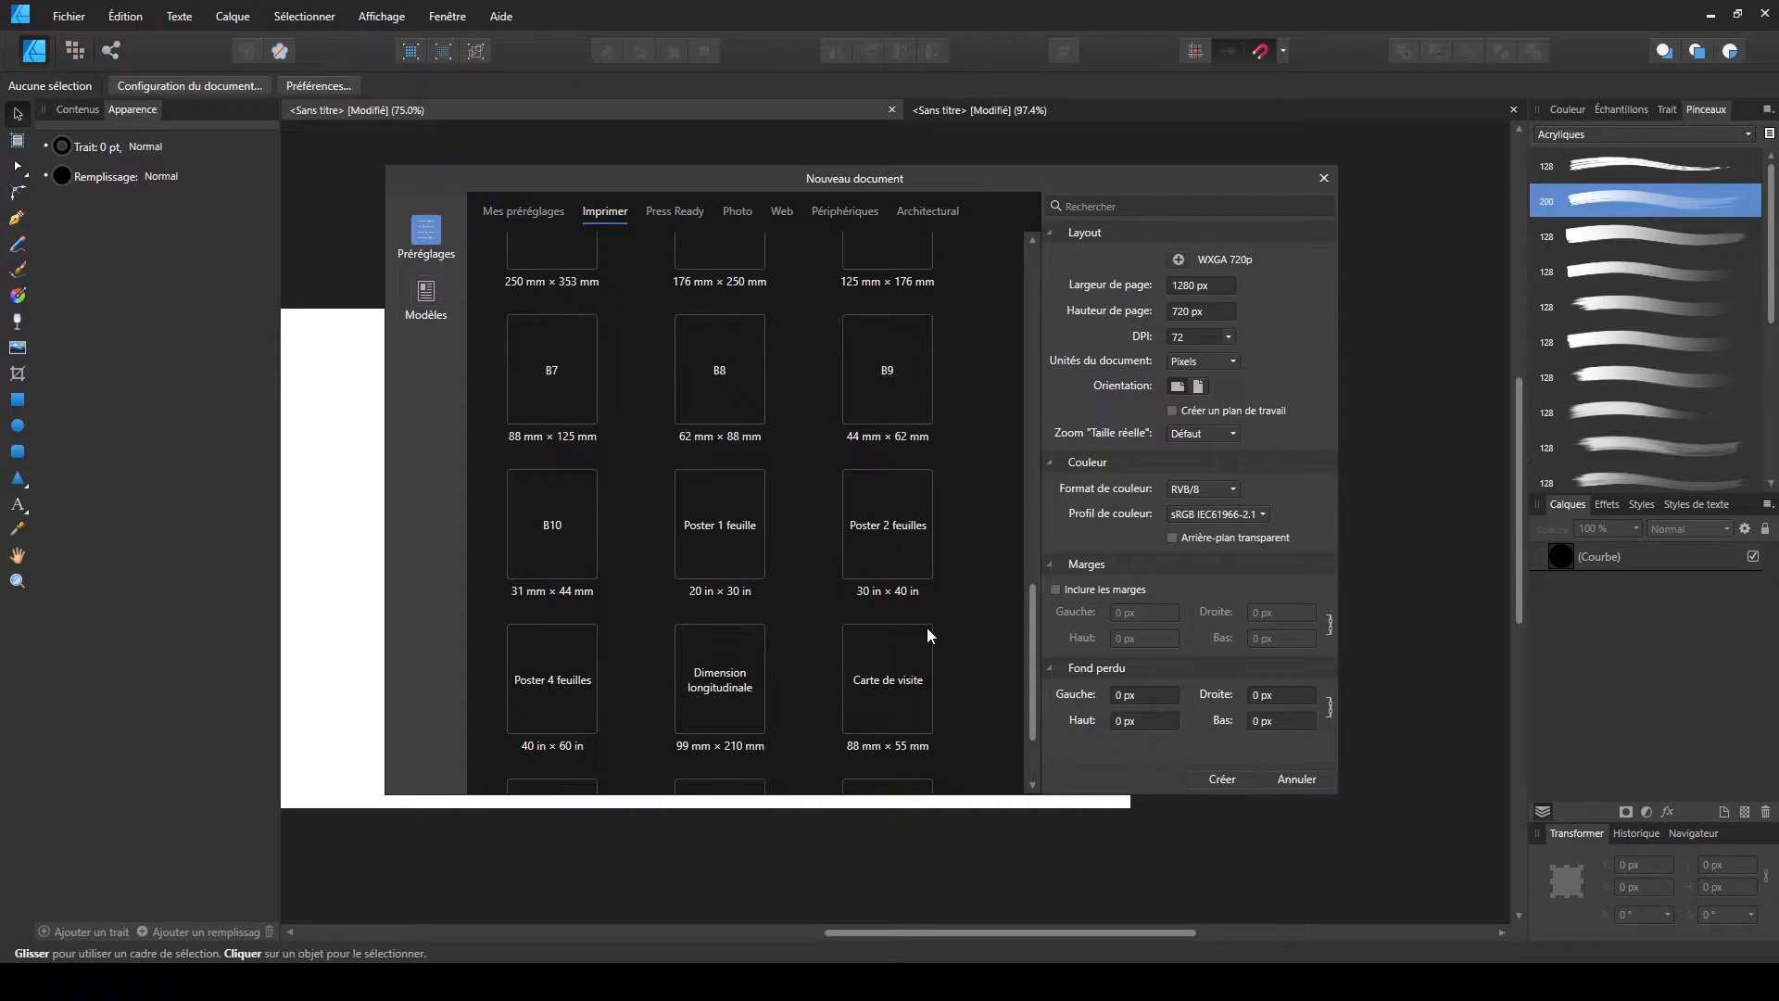
scroll(927, 626, up, 10)
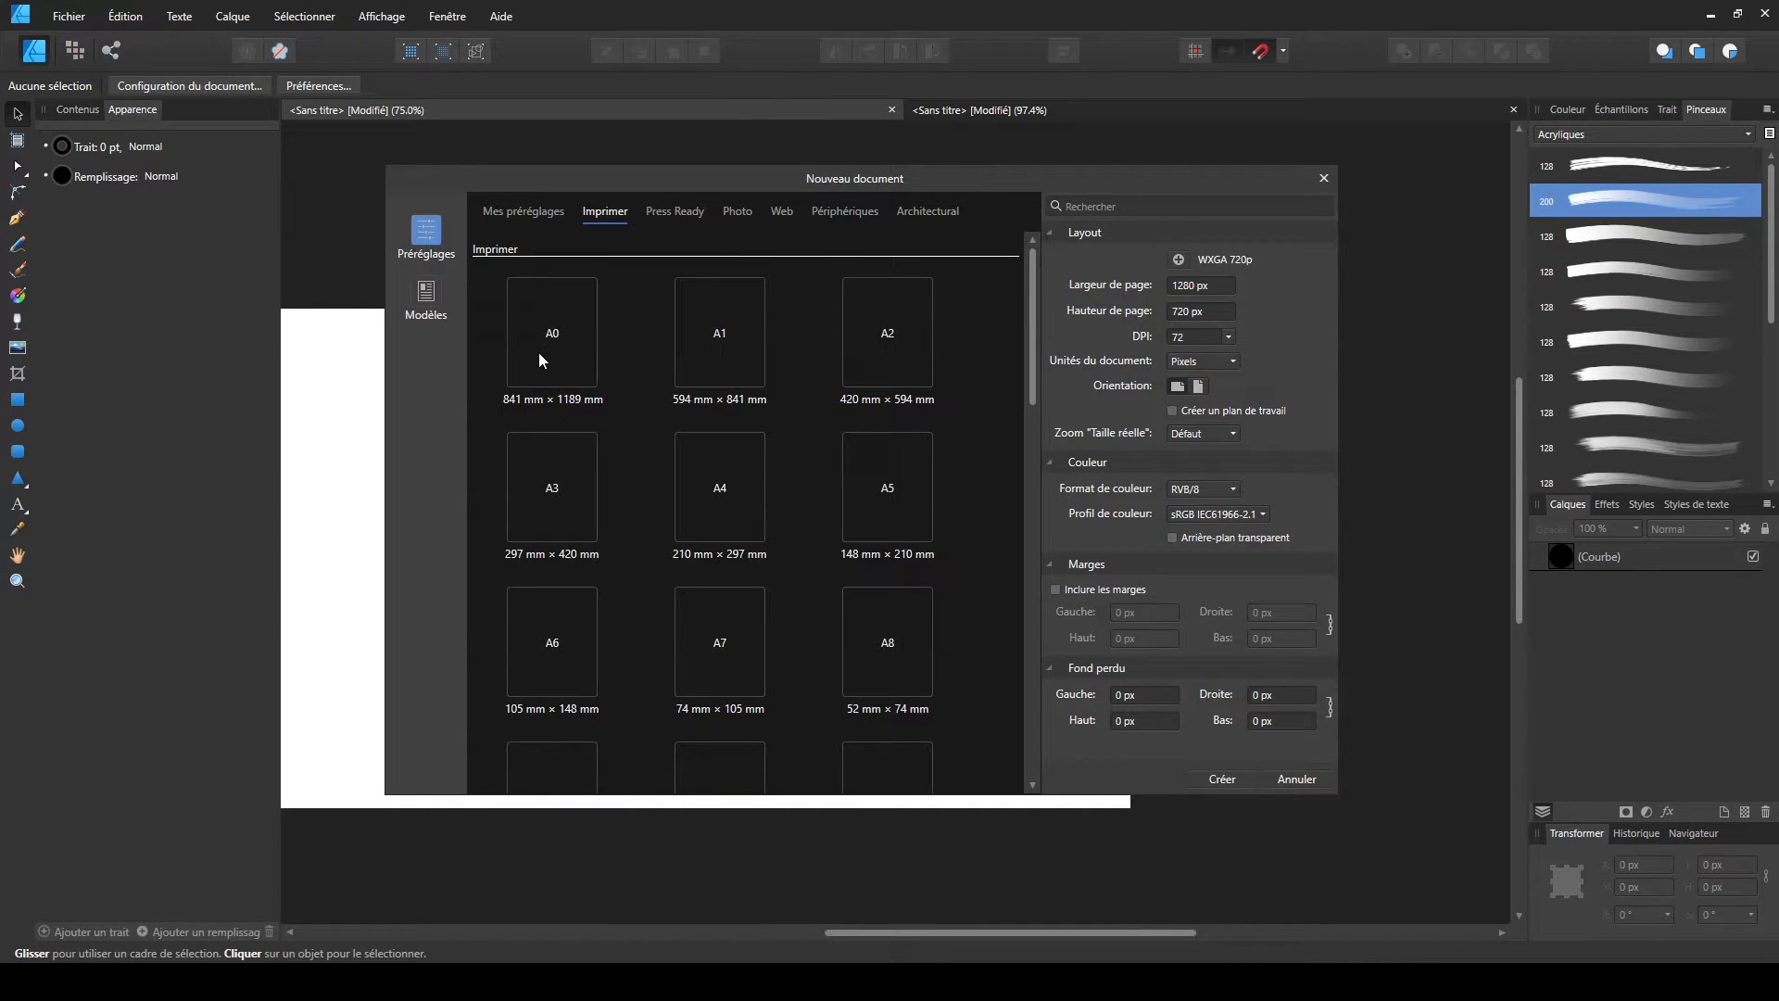
scroll(782, 587, down, 3)
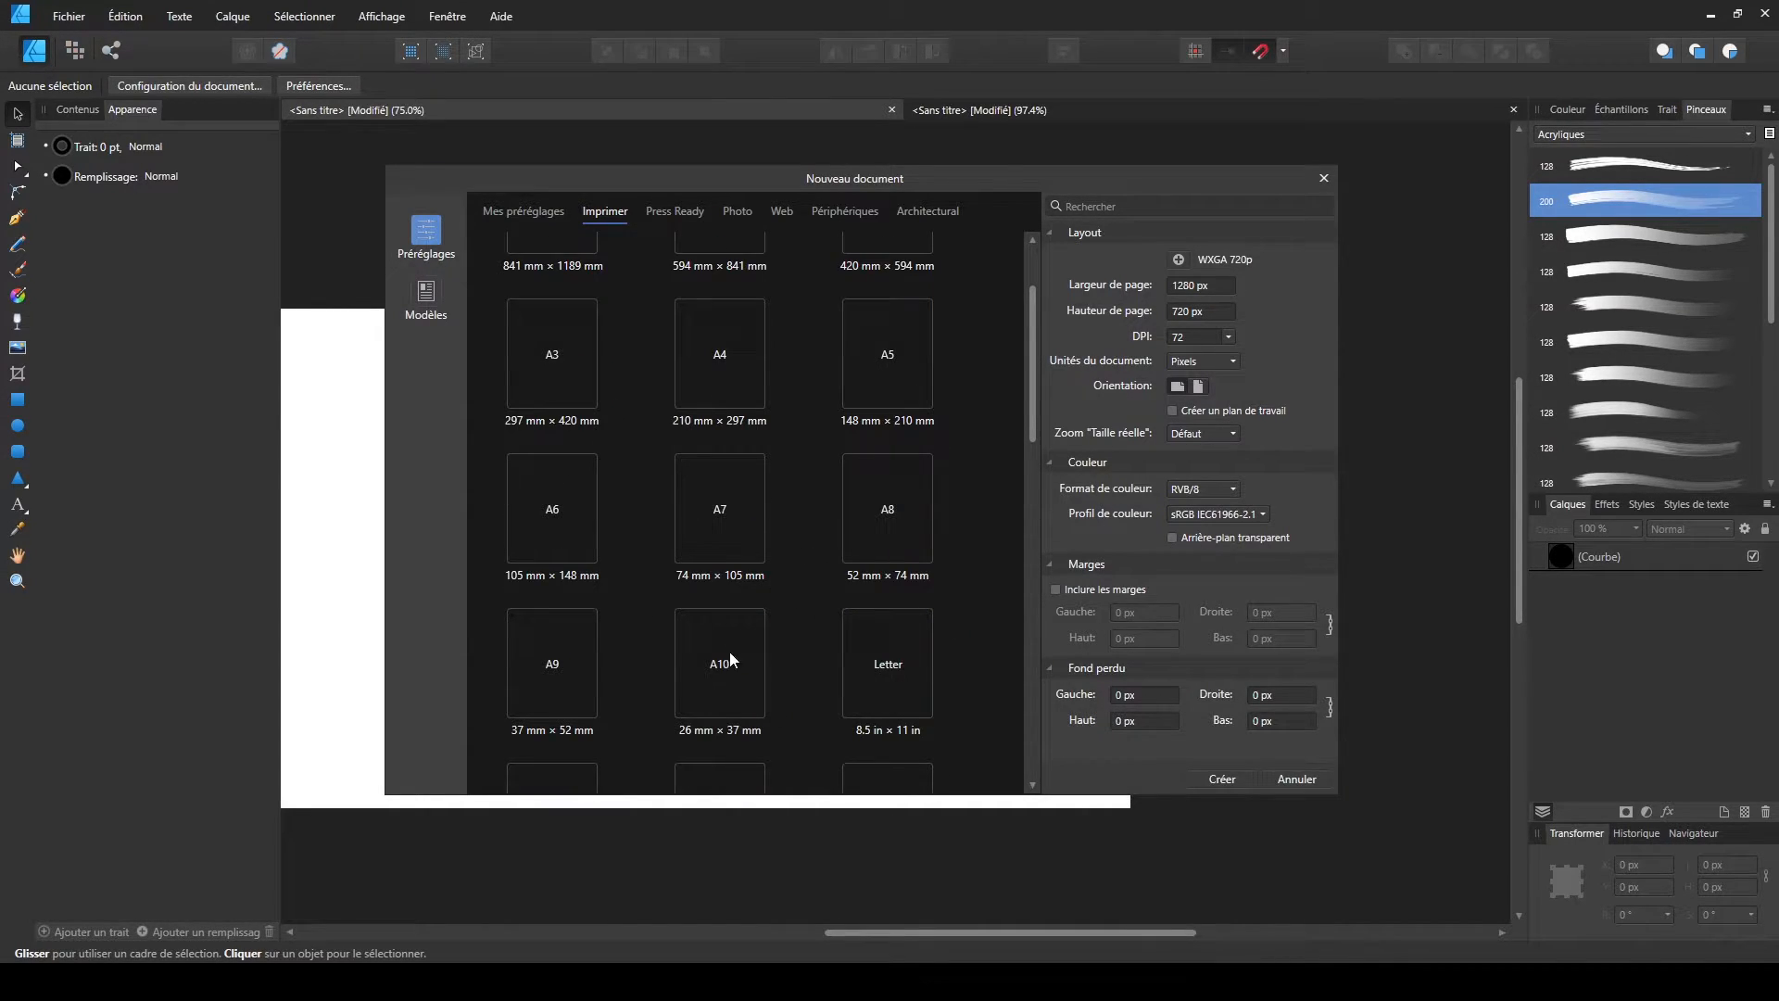
scroll(753, 644, down, 15)
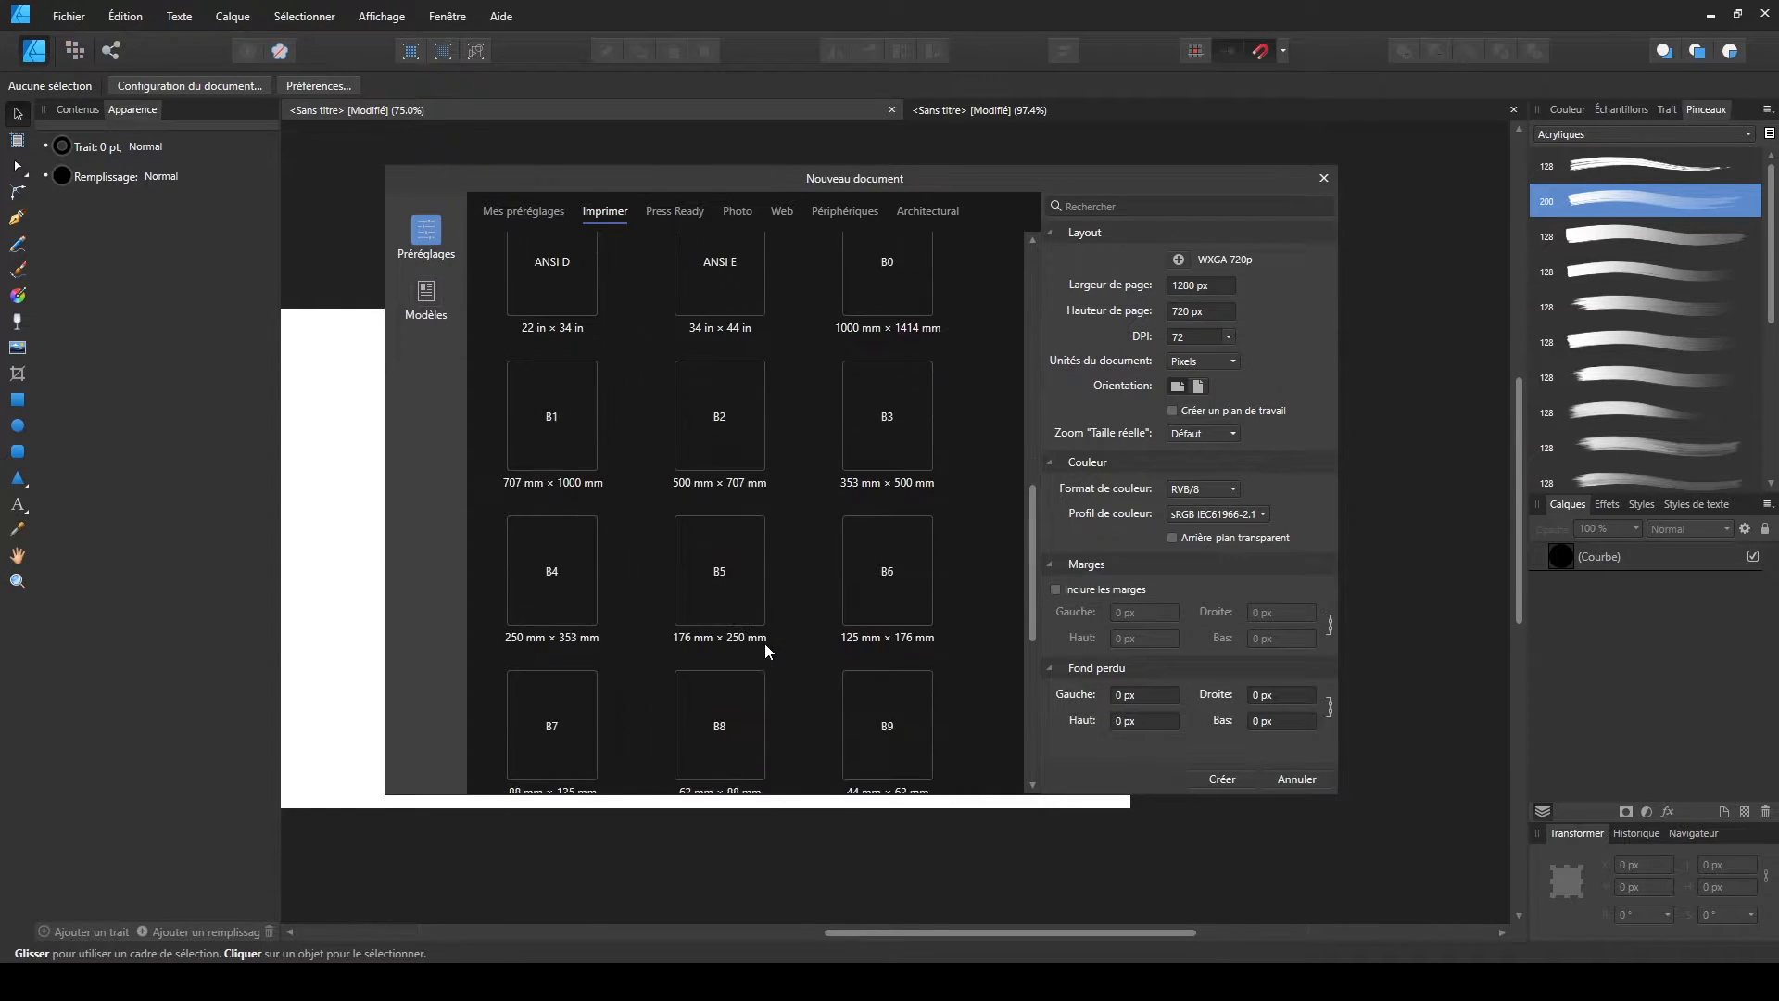
scroll(758, 649, down, 1)
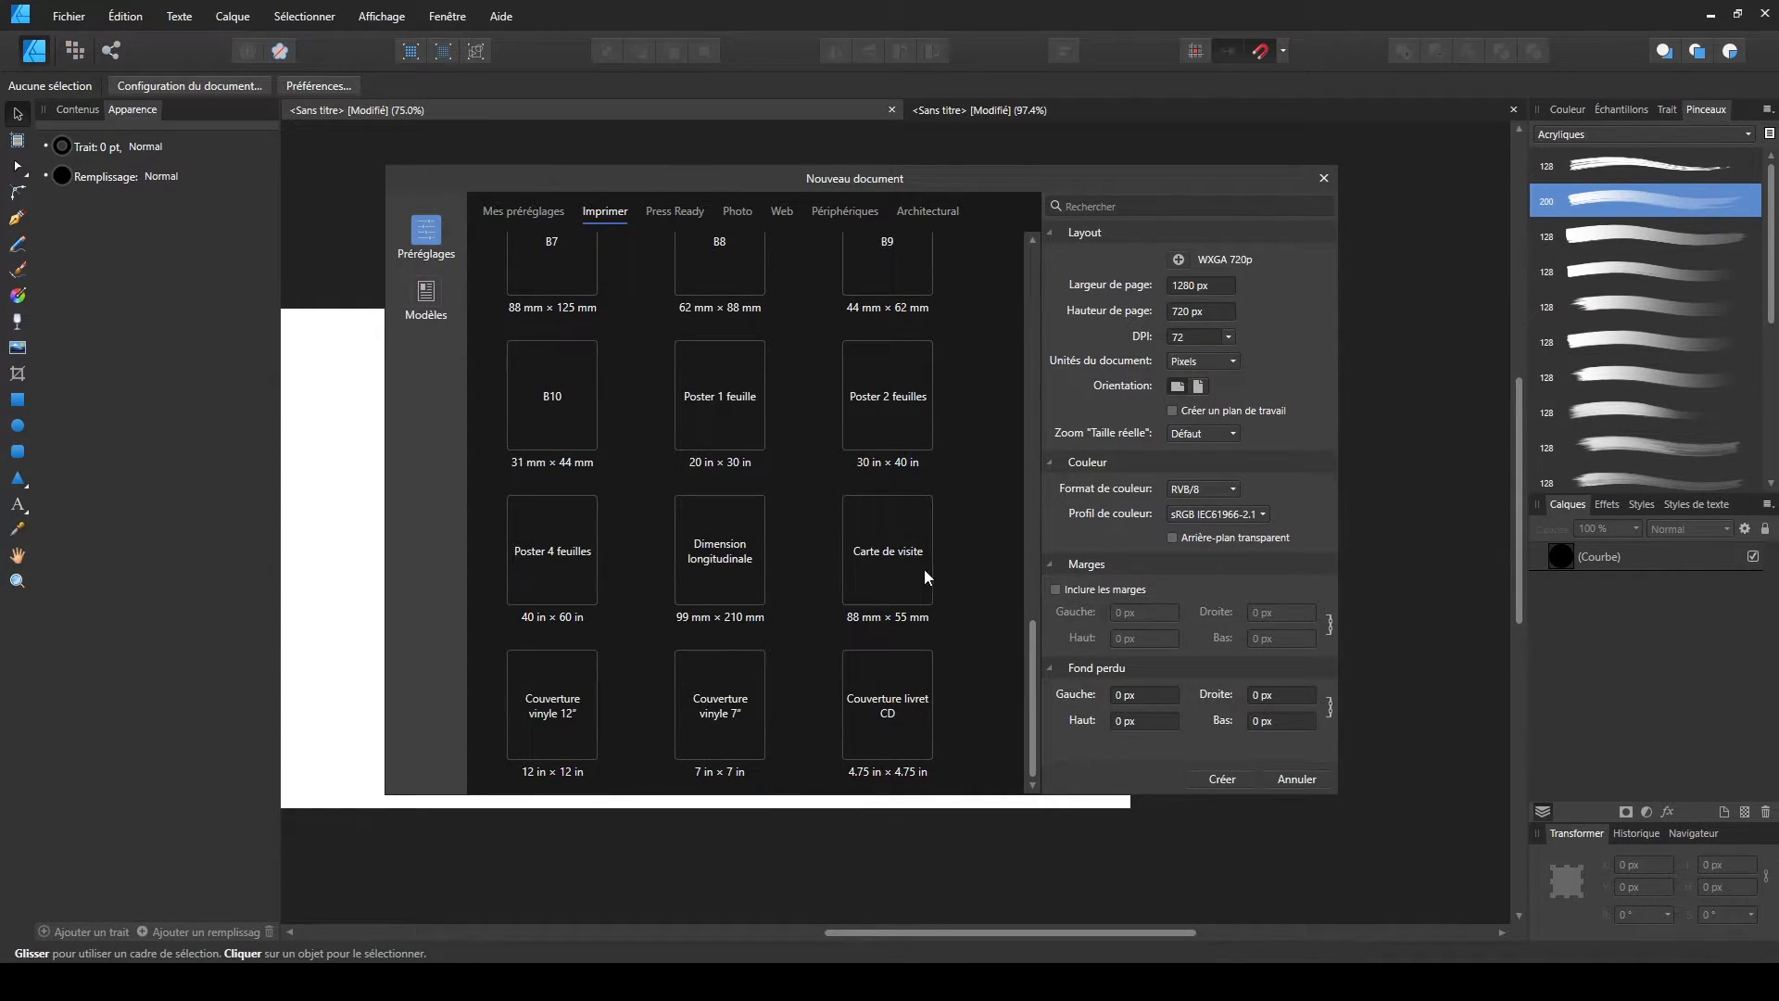
scroll(969, 660, up, 18)
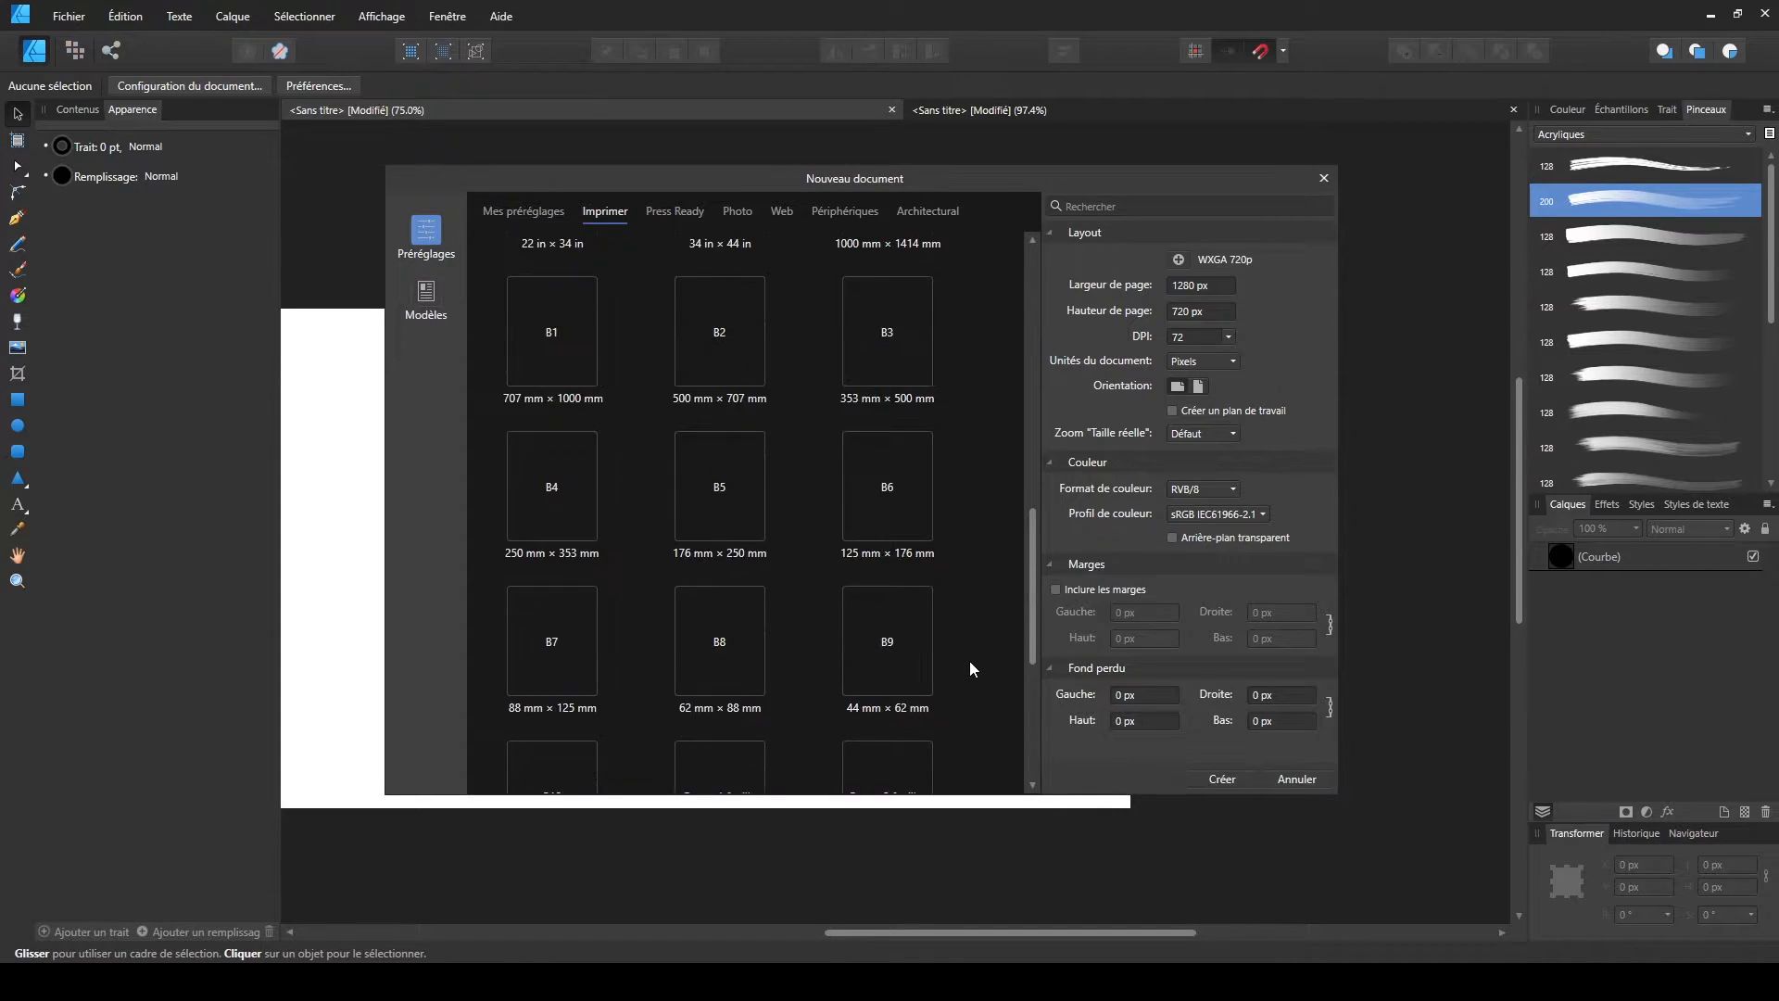
scroll(970, 660, up, 2)
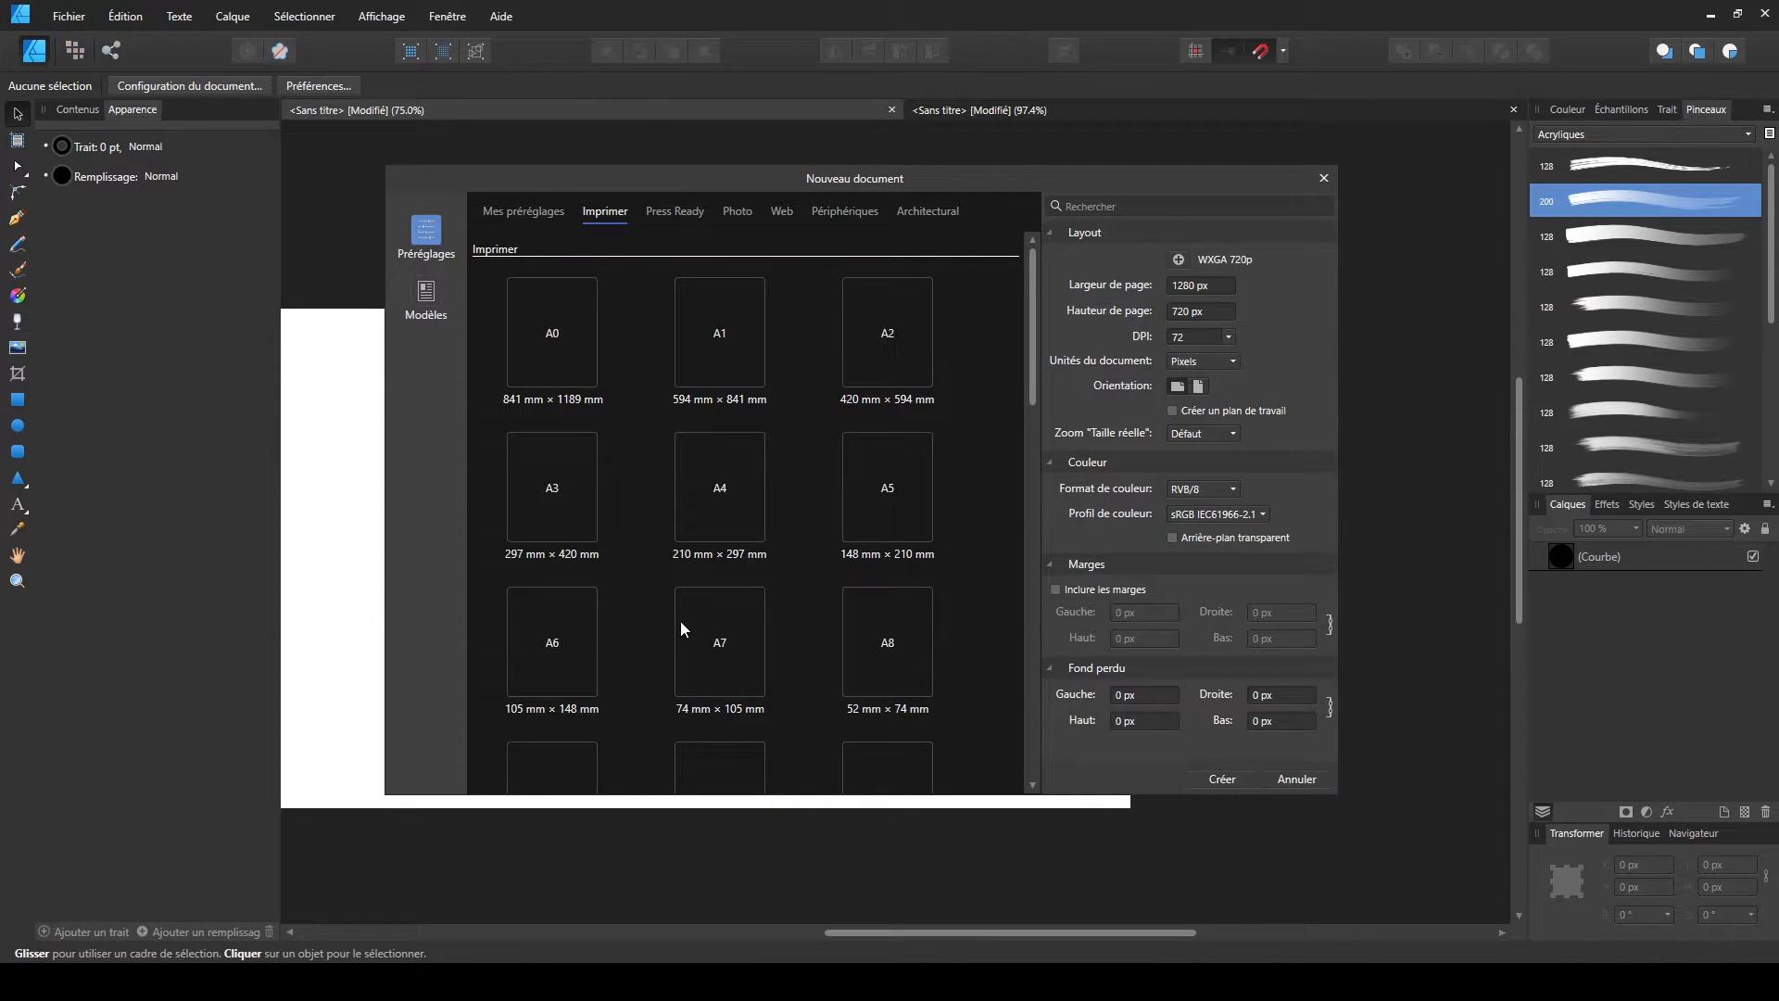
- Review the settings of the A4 Imprimer preset, and view the colour mode texts in the other open document
click(726, 502)
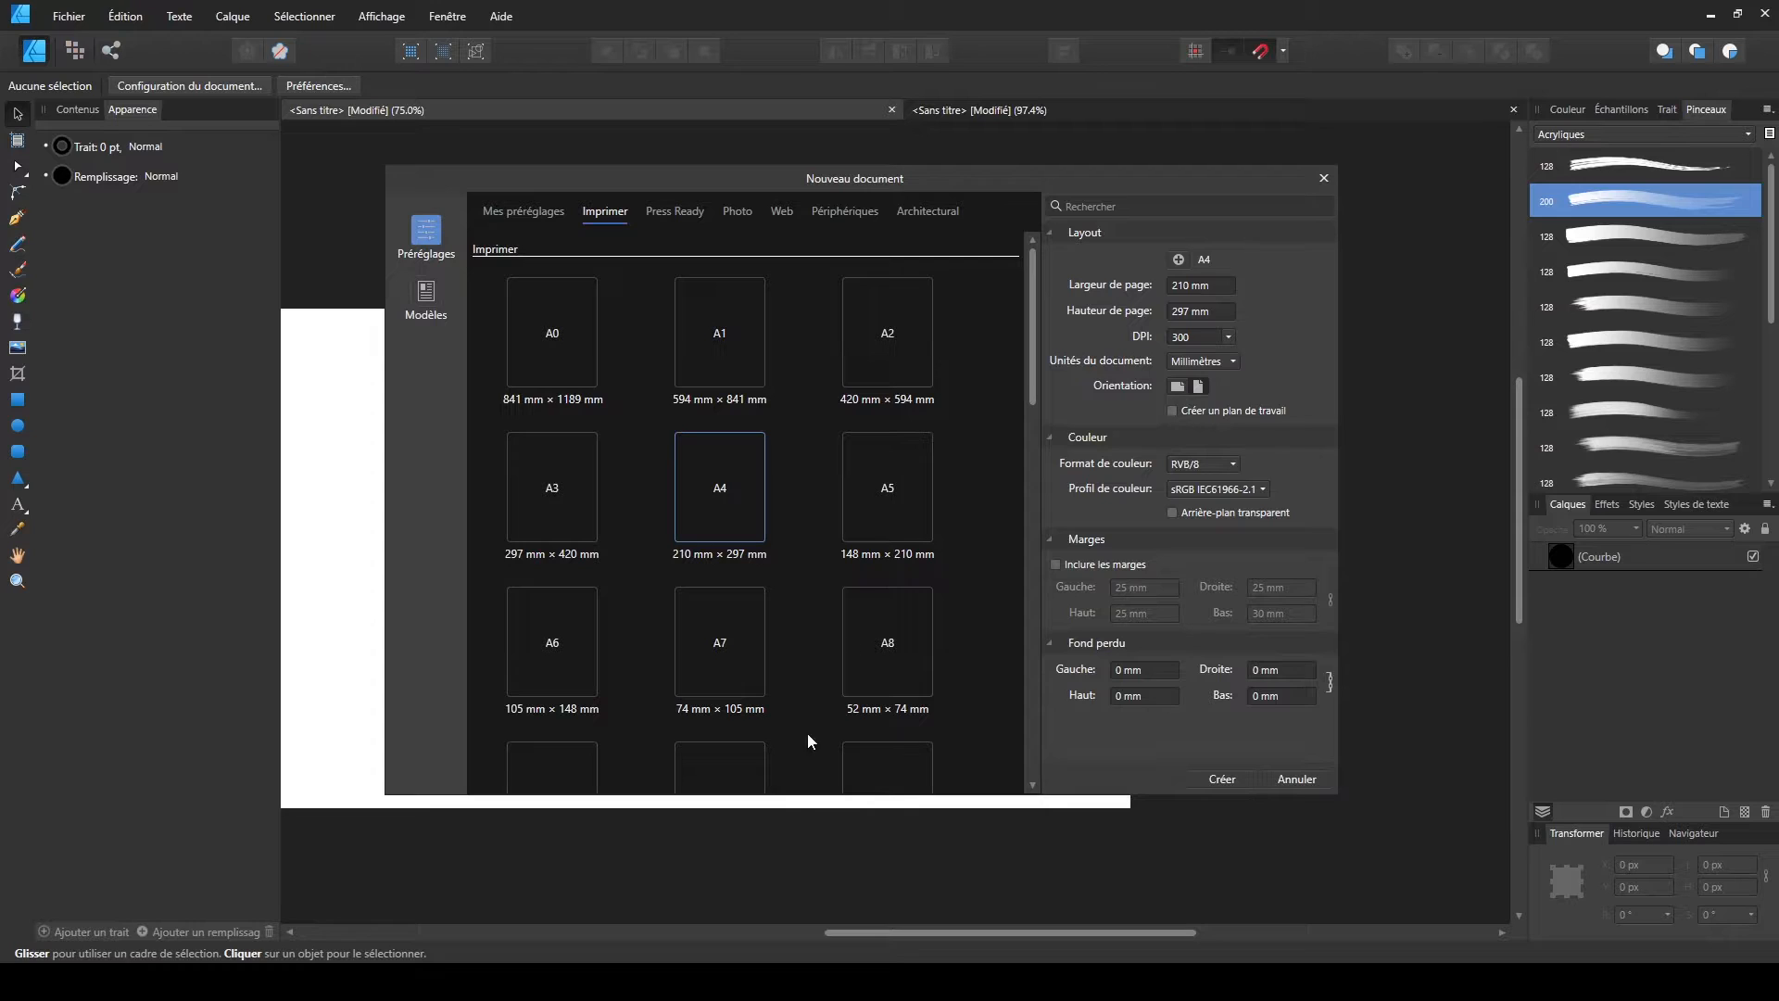
click(1323, 178)
click(963, 109)
key(space)
drag(1173, 497, 841, 539)
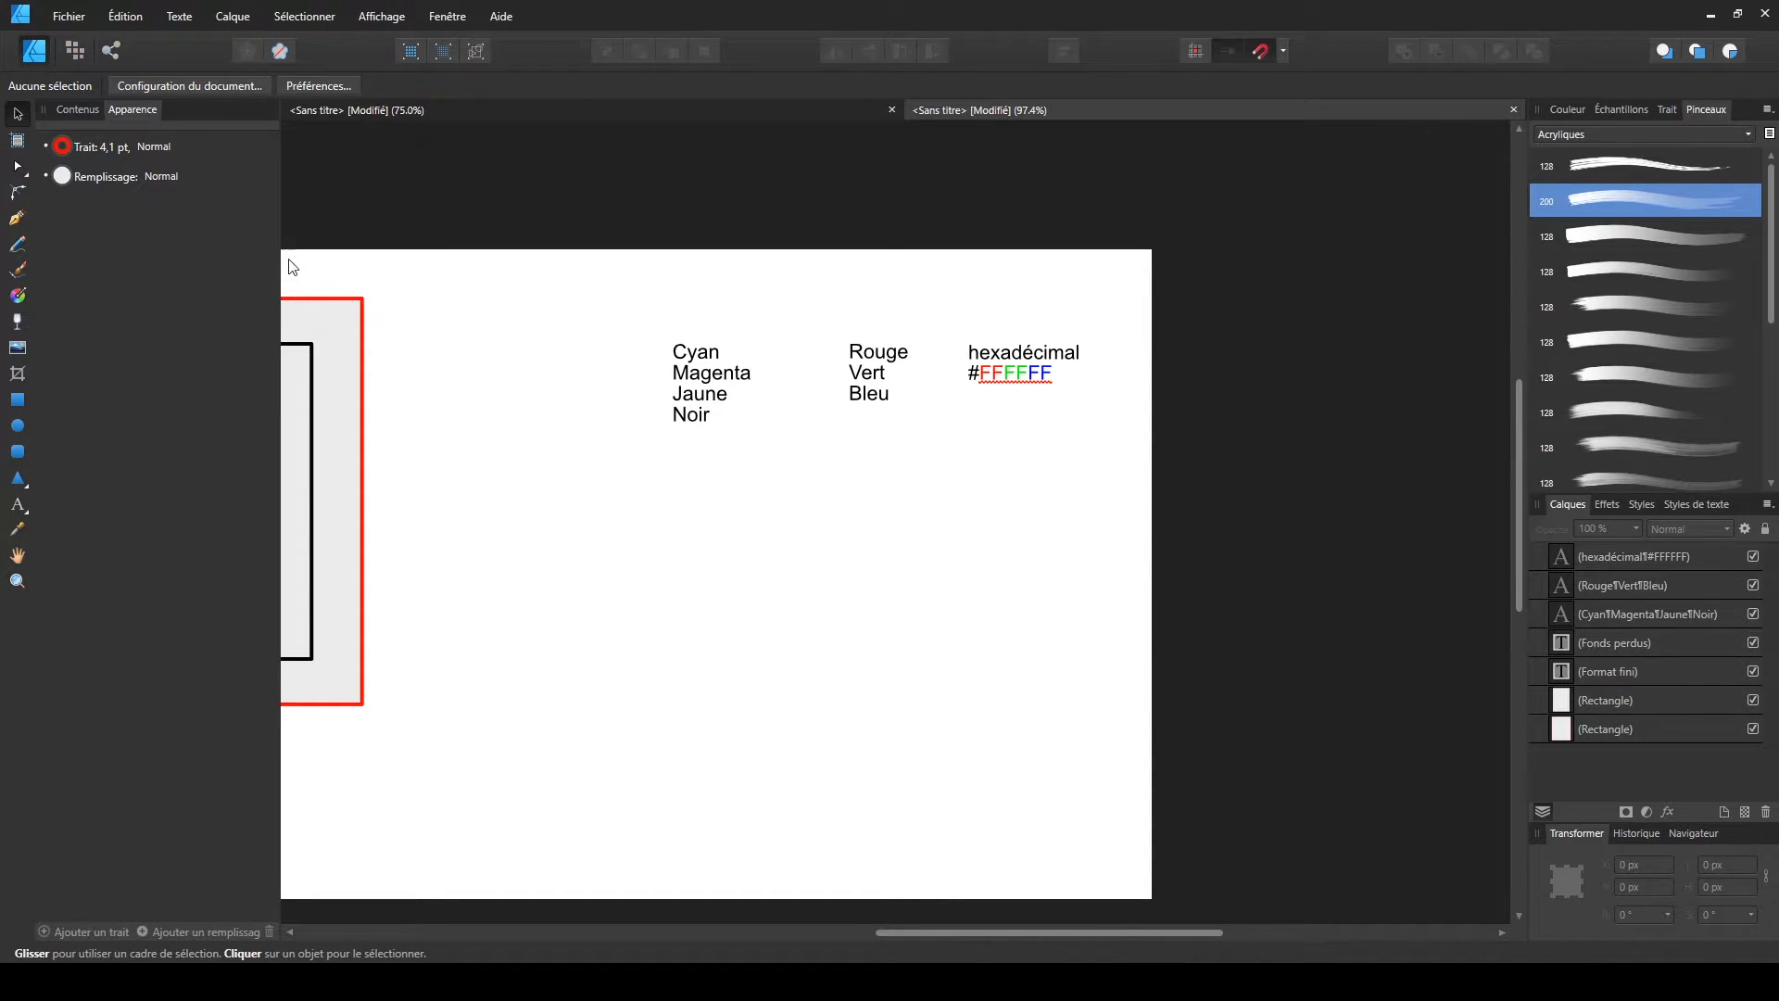
- Reopen the new document settings and inspect the A4 format among the Press Ready presets
click(76, 17)
click(73, 57)
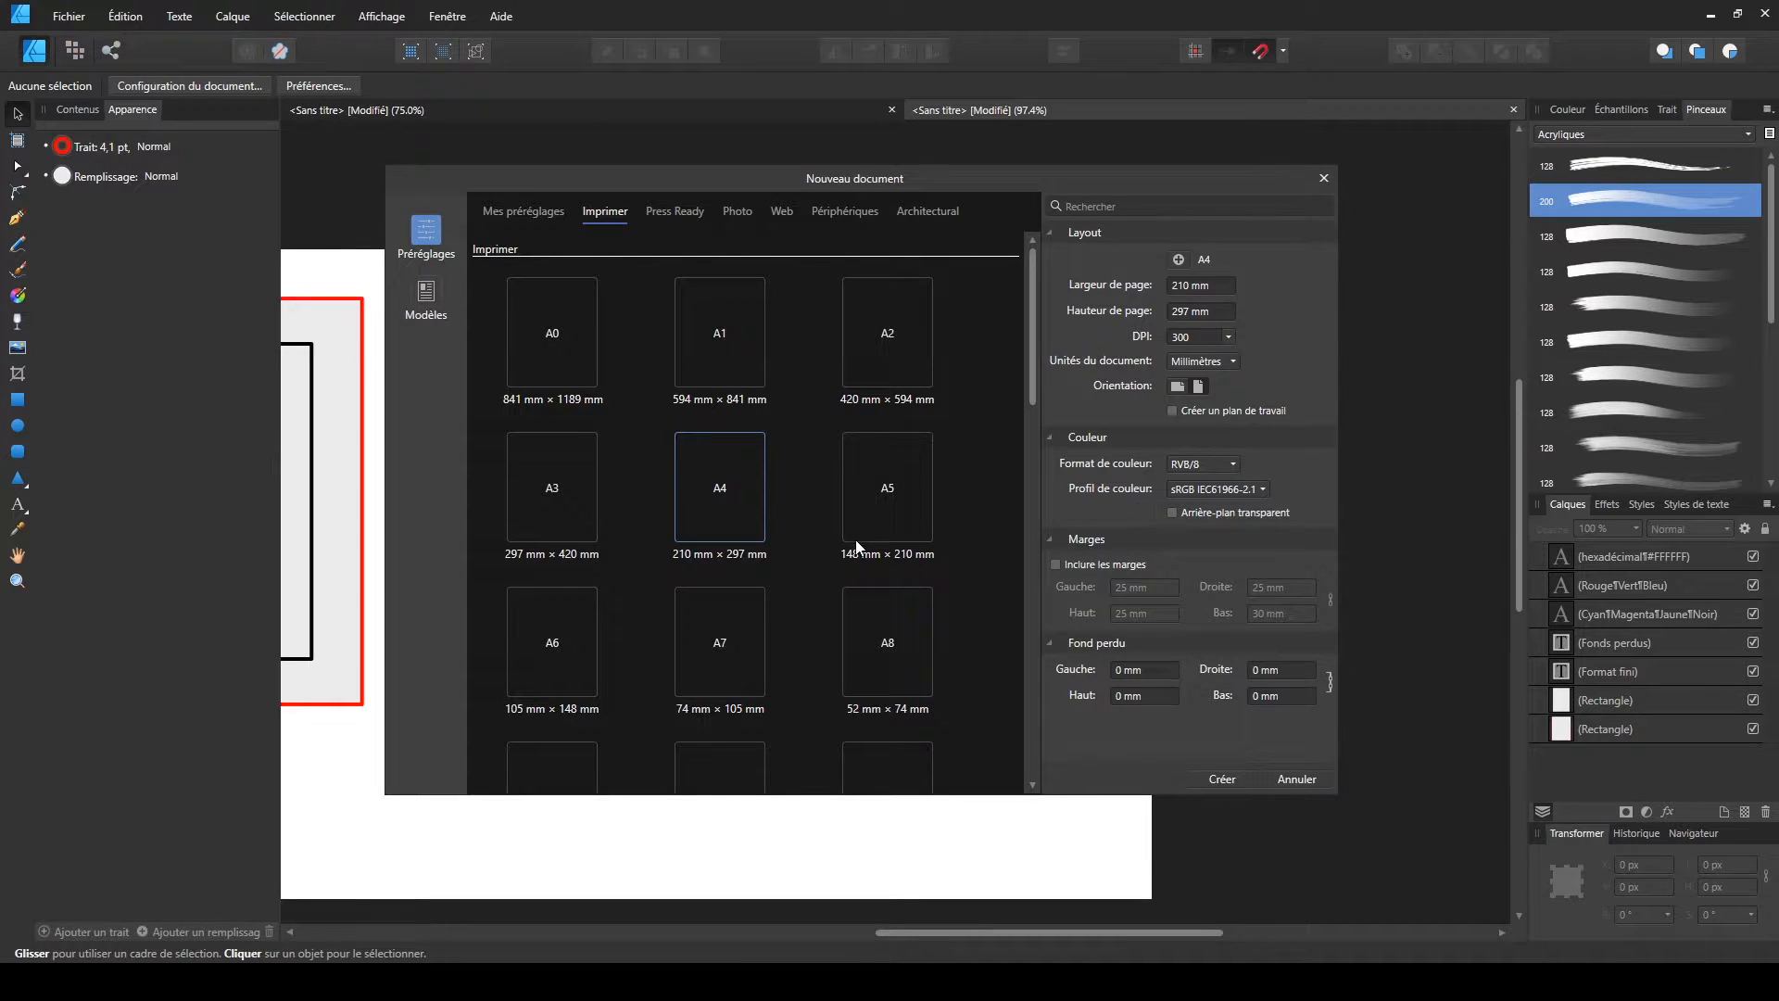
click(665, 214)
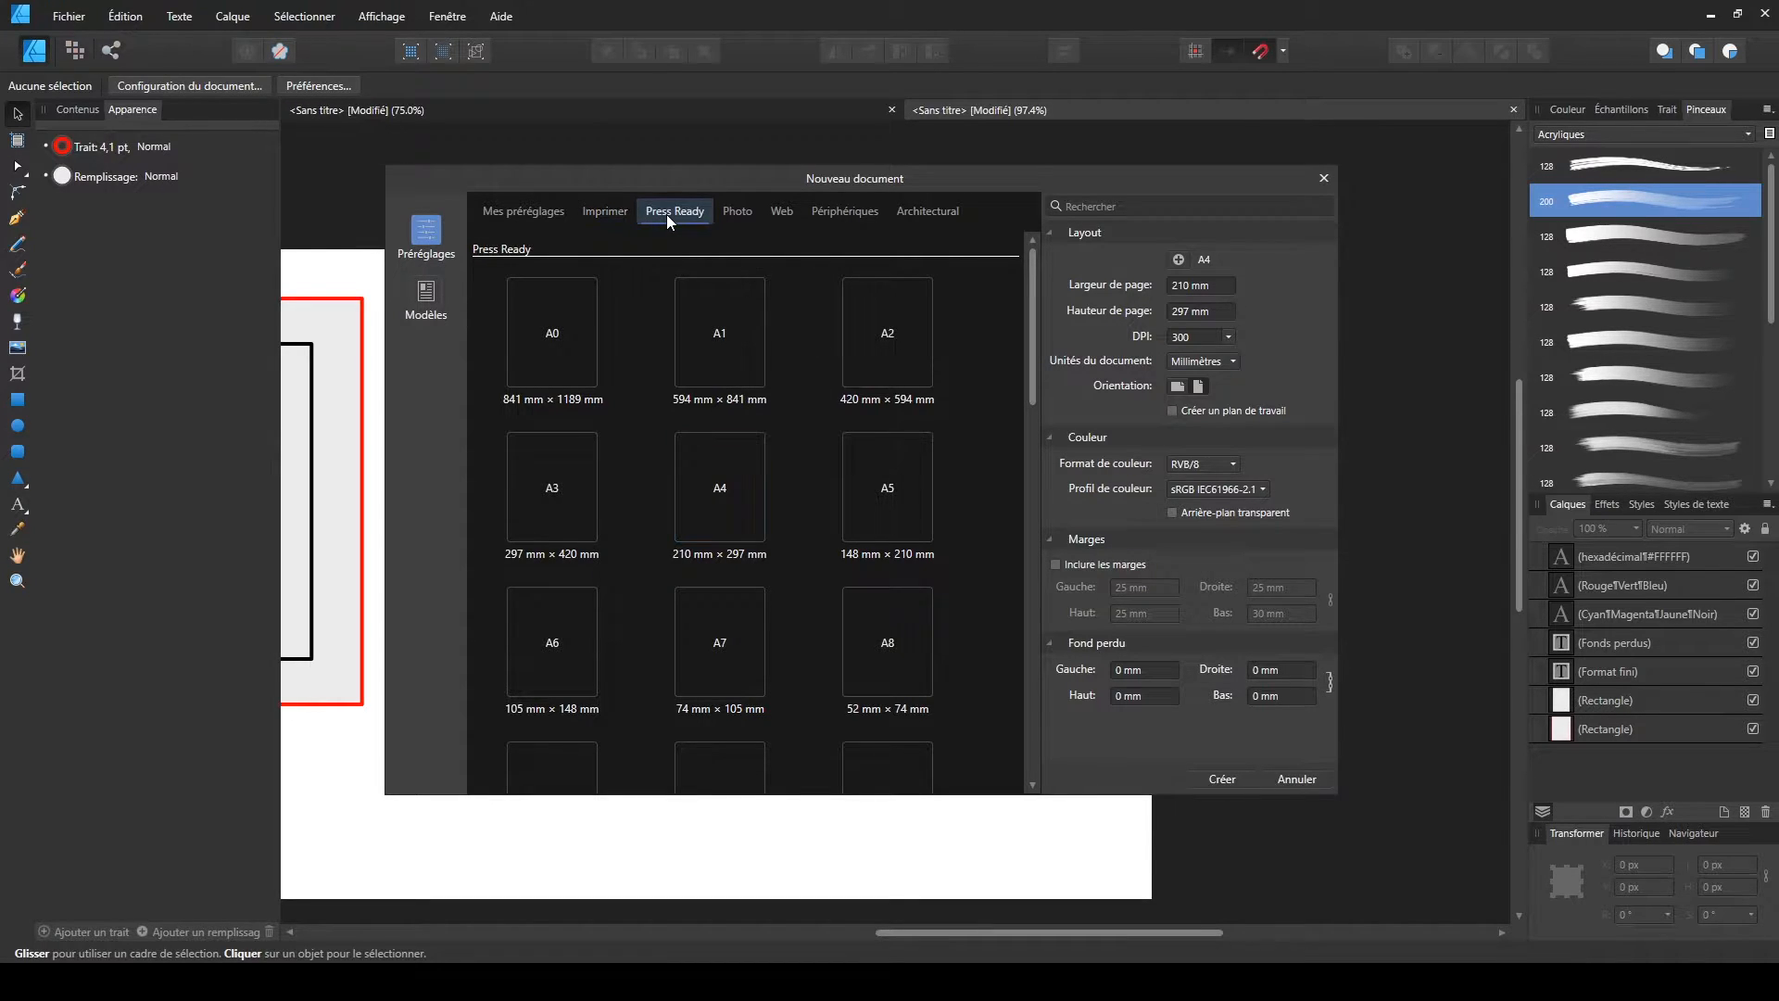
scroll(710, 519, down, 1)
scroll(732, 556, down, 1)
scroll(779, 519, up, 2)
click(722, 445)
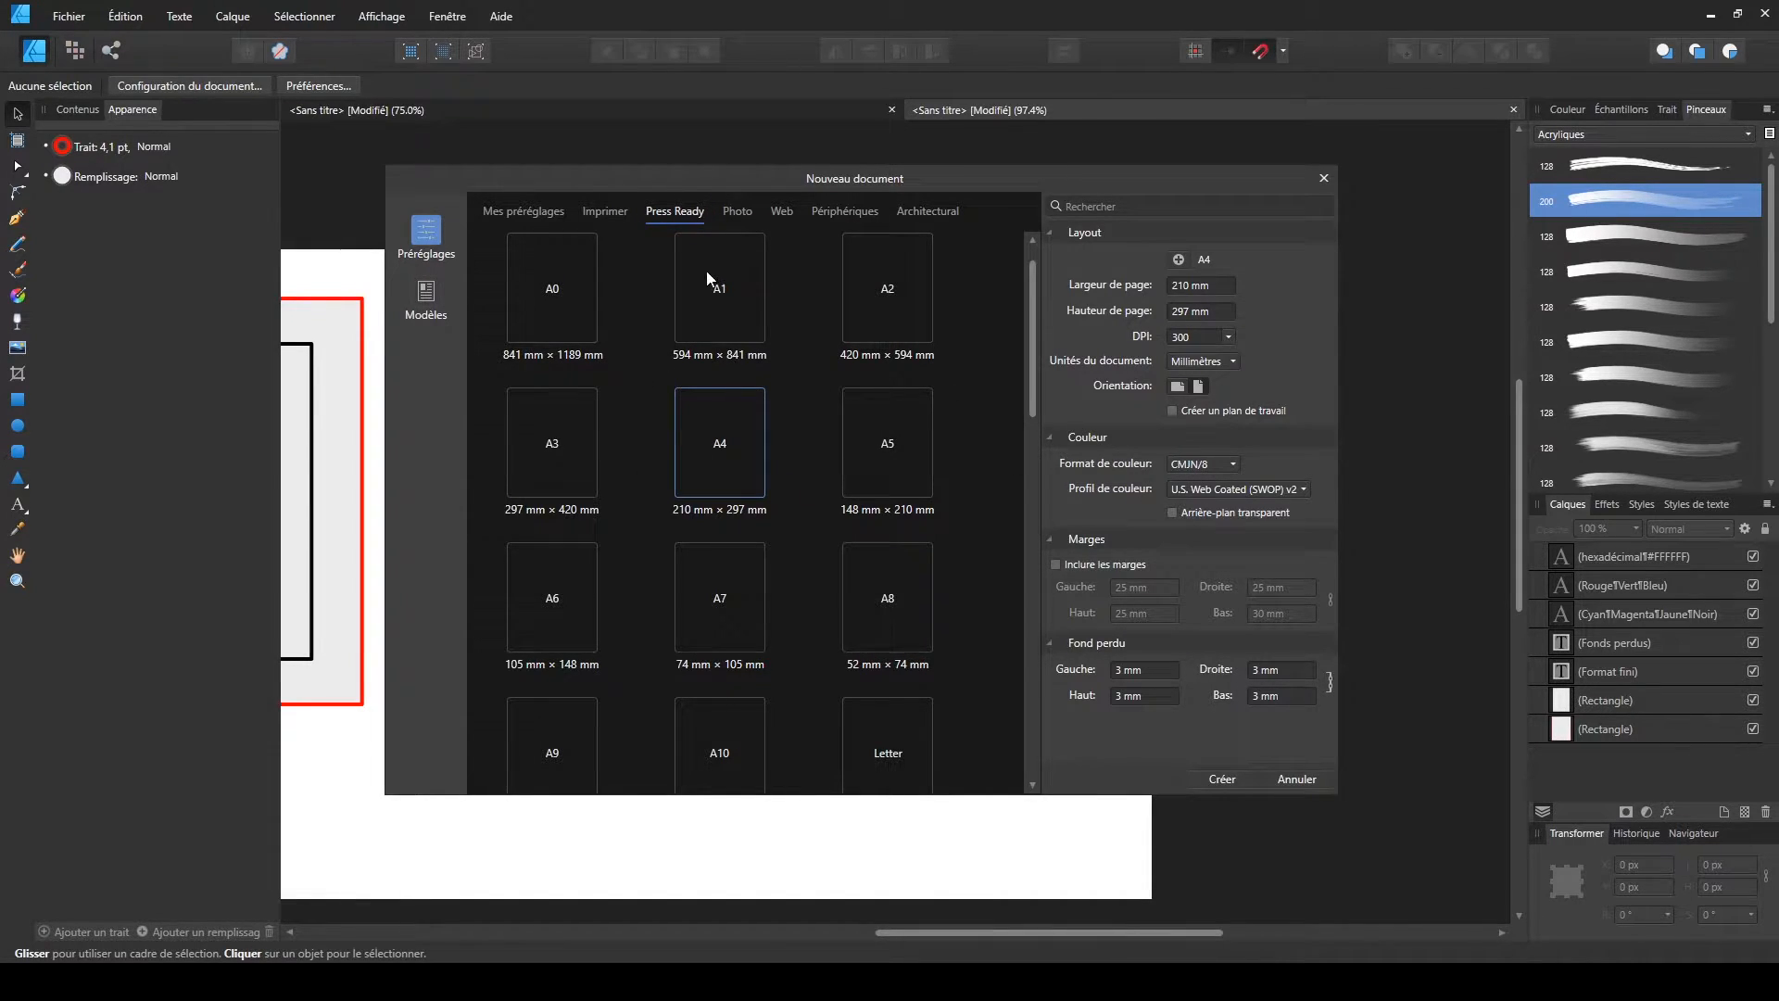
- Compare the Web presets WXGA 720p and WSVGA with the Press Ready A4 preset
click(781, 213)
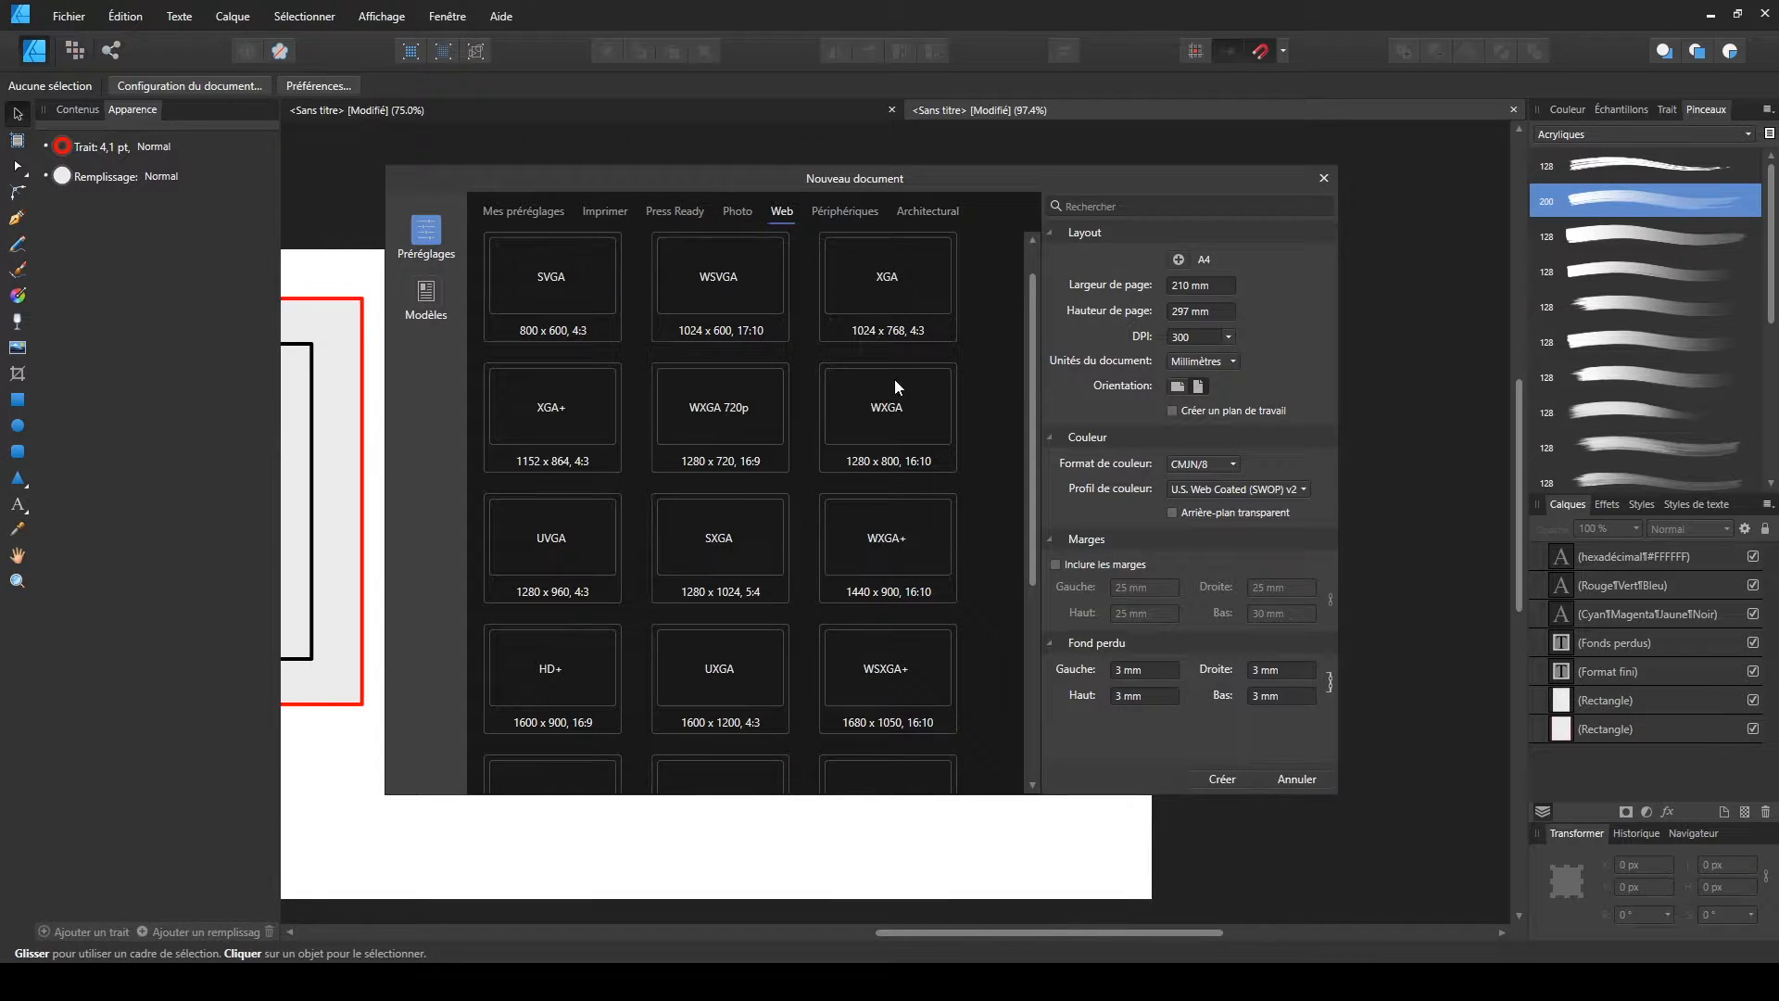
click(749, 424)
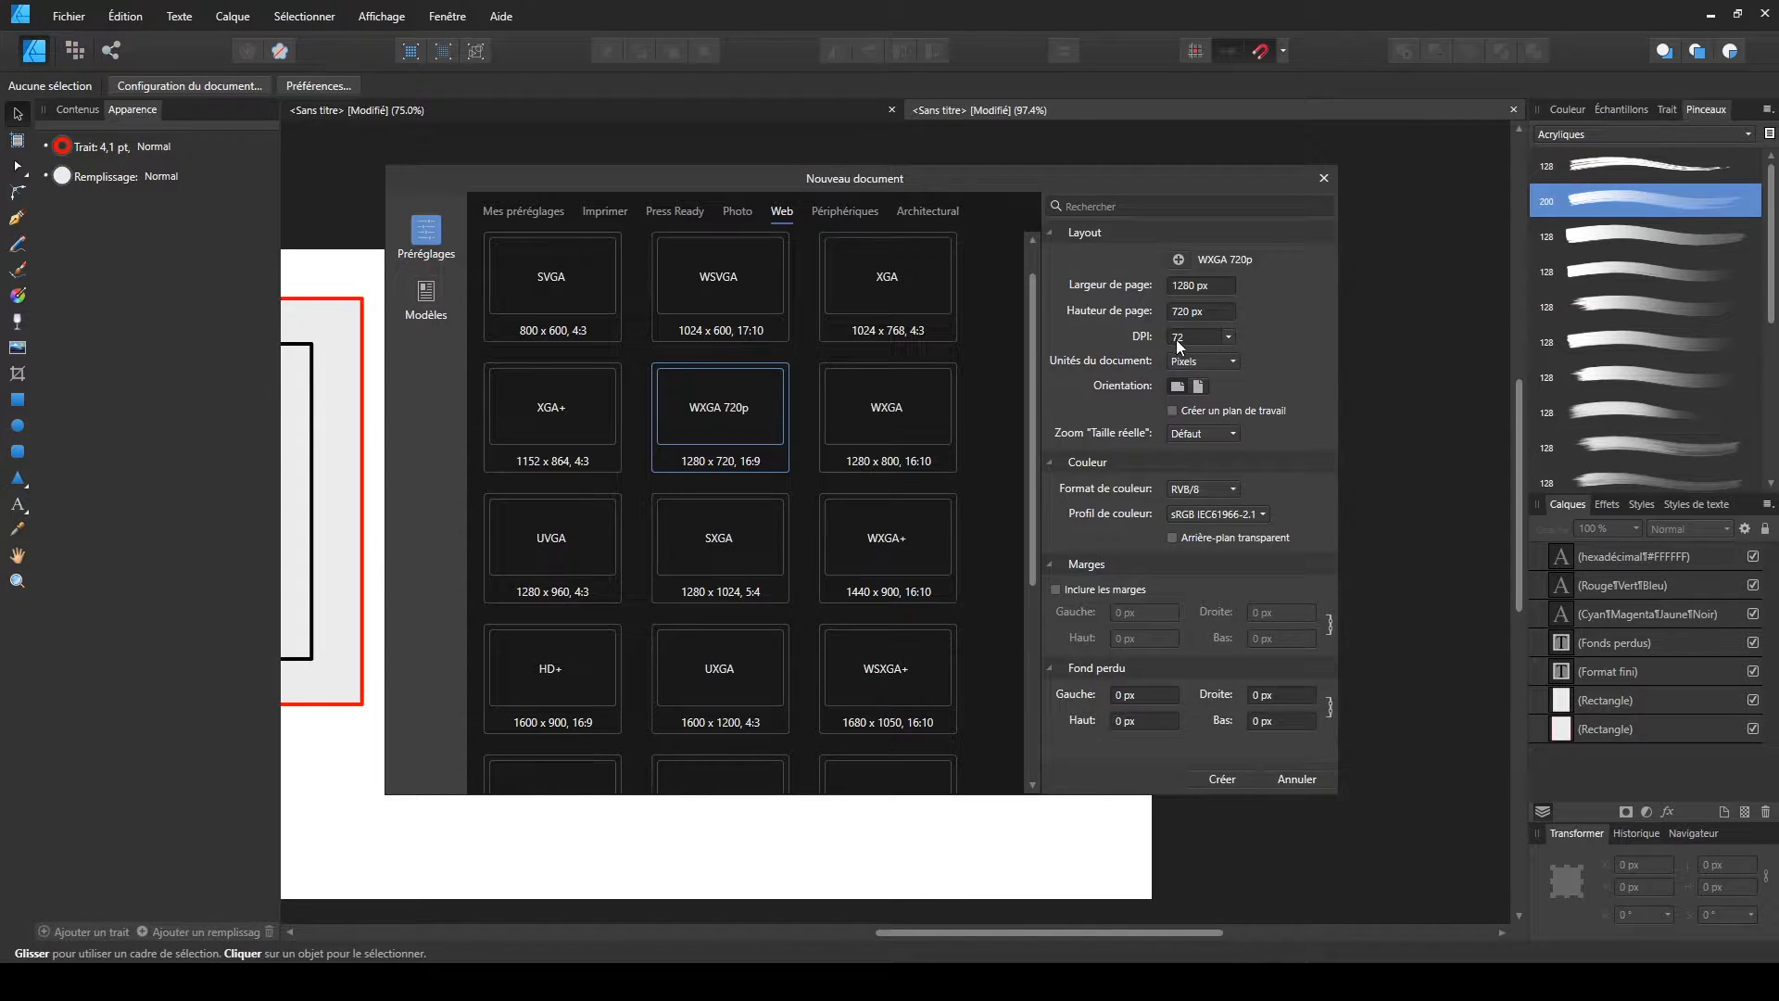
click(658, 213)
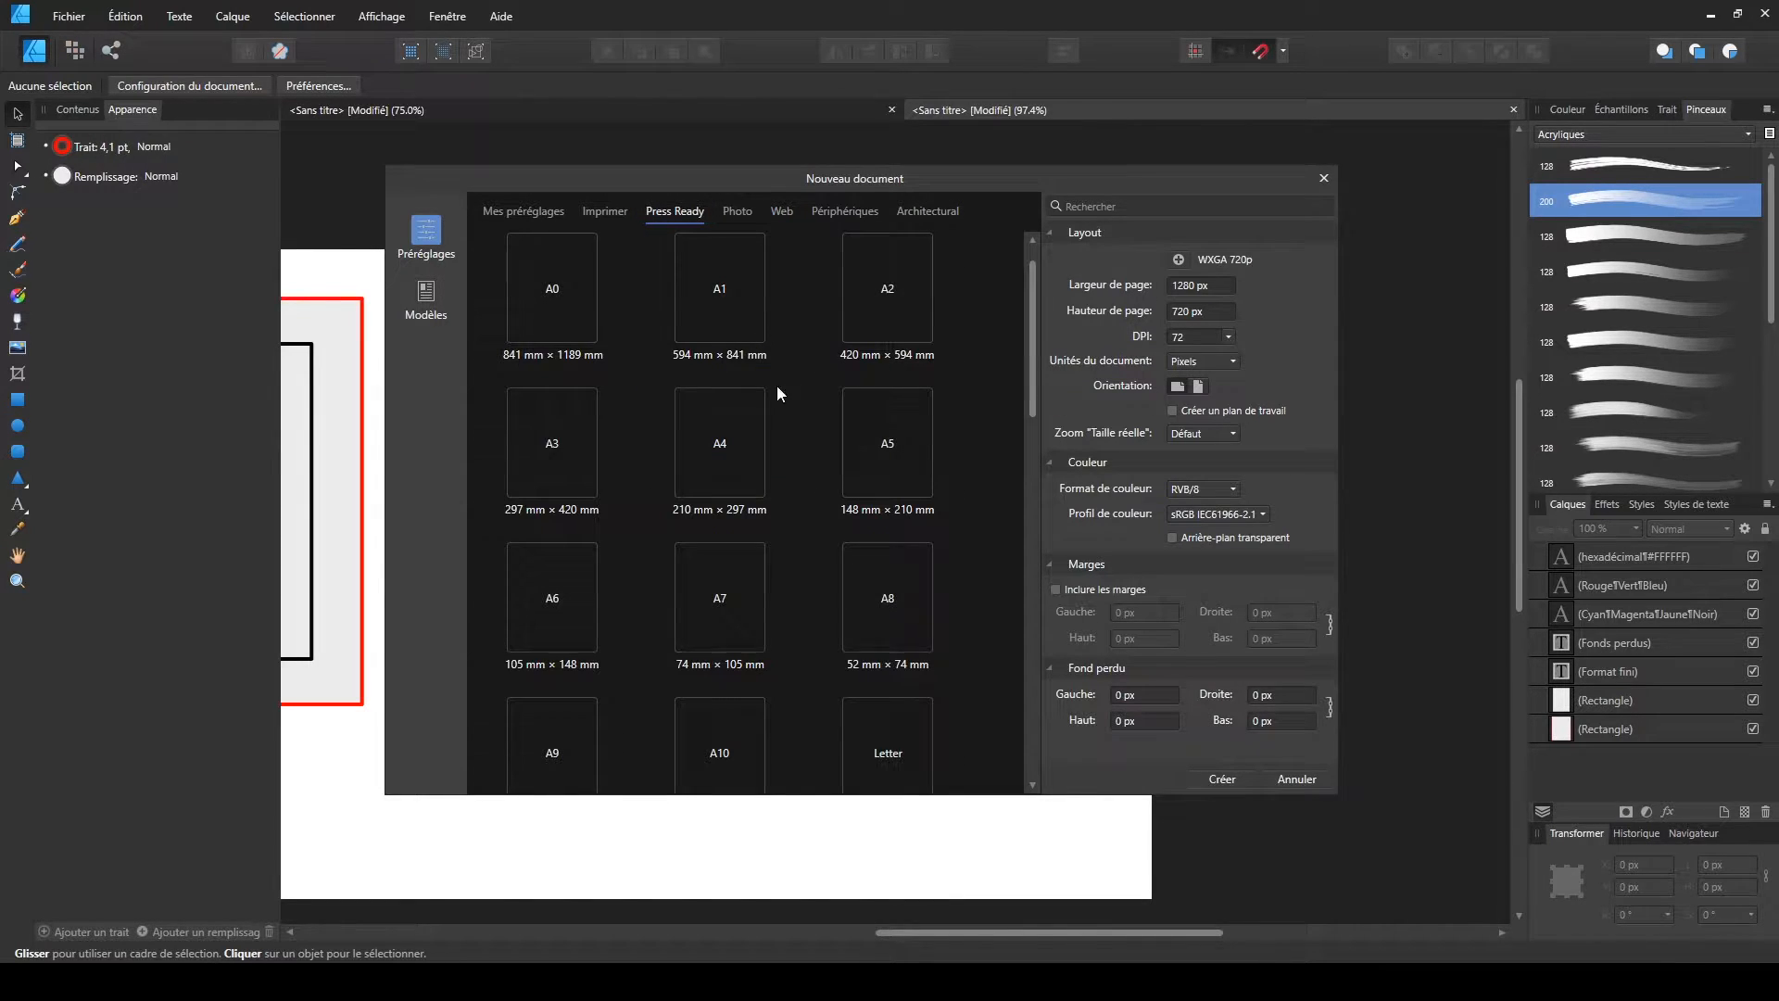
click(713, 449)
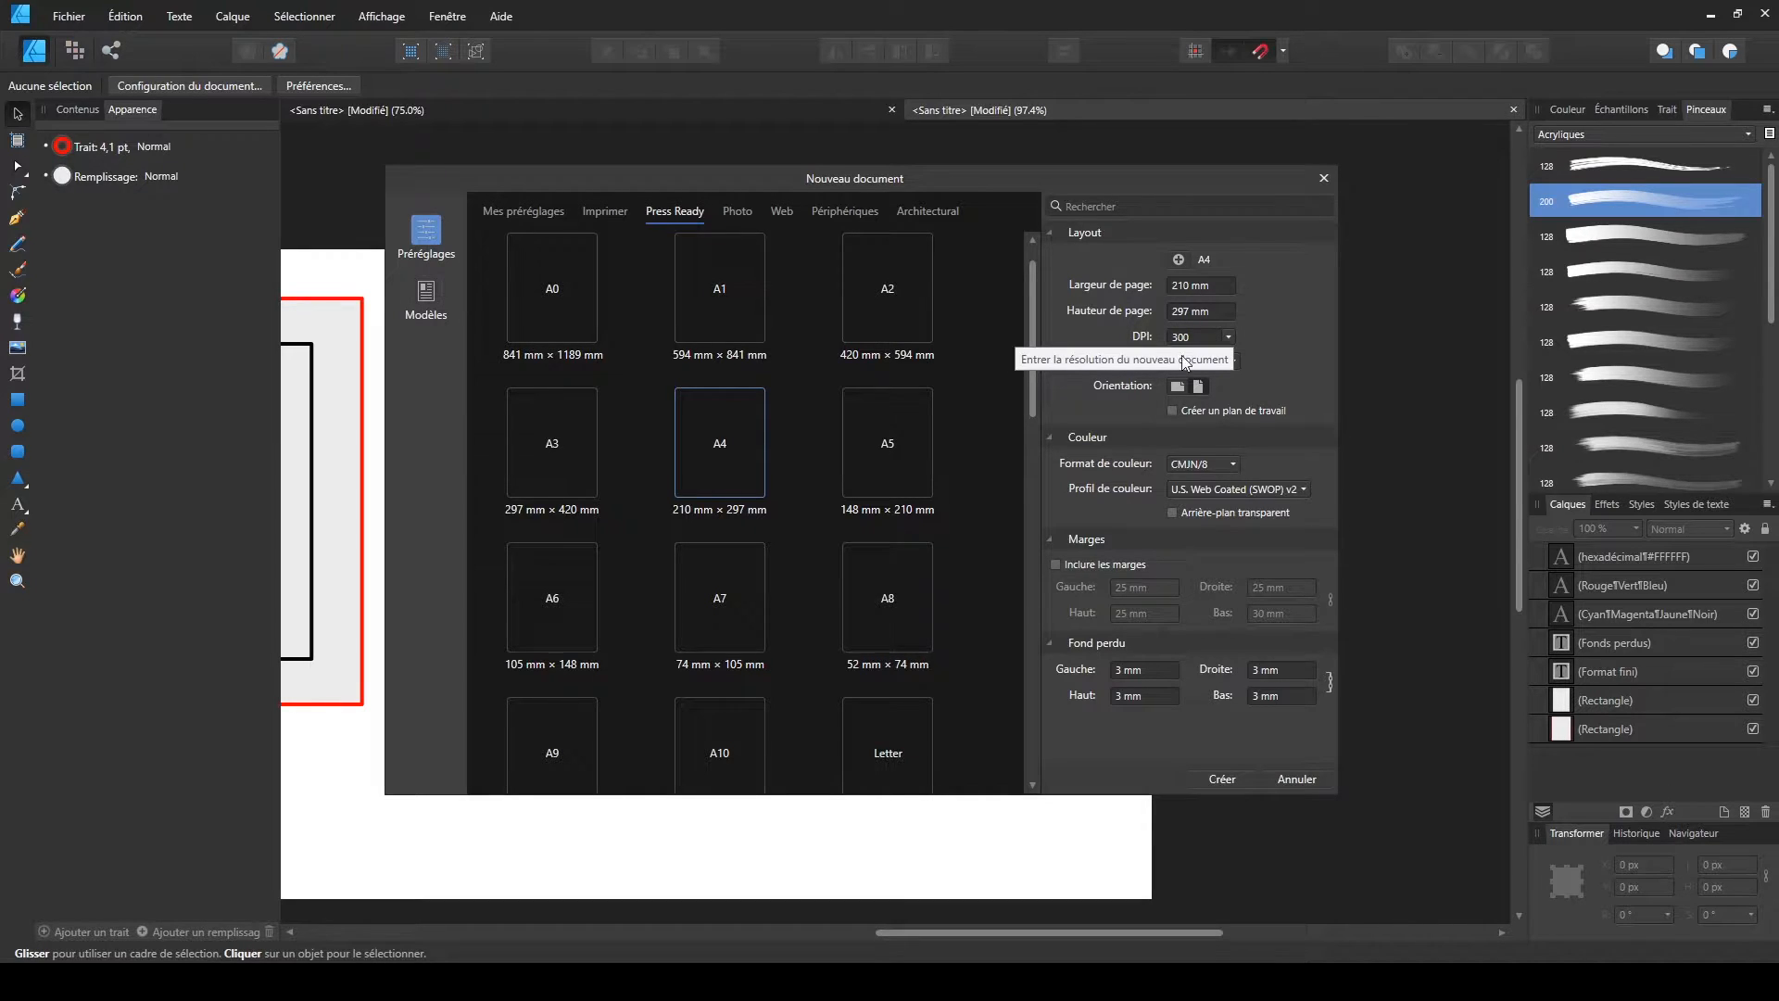
click(780, 211)
click(742, 293)
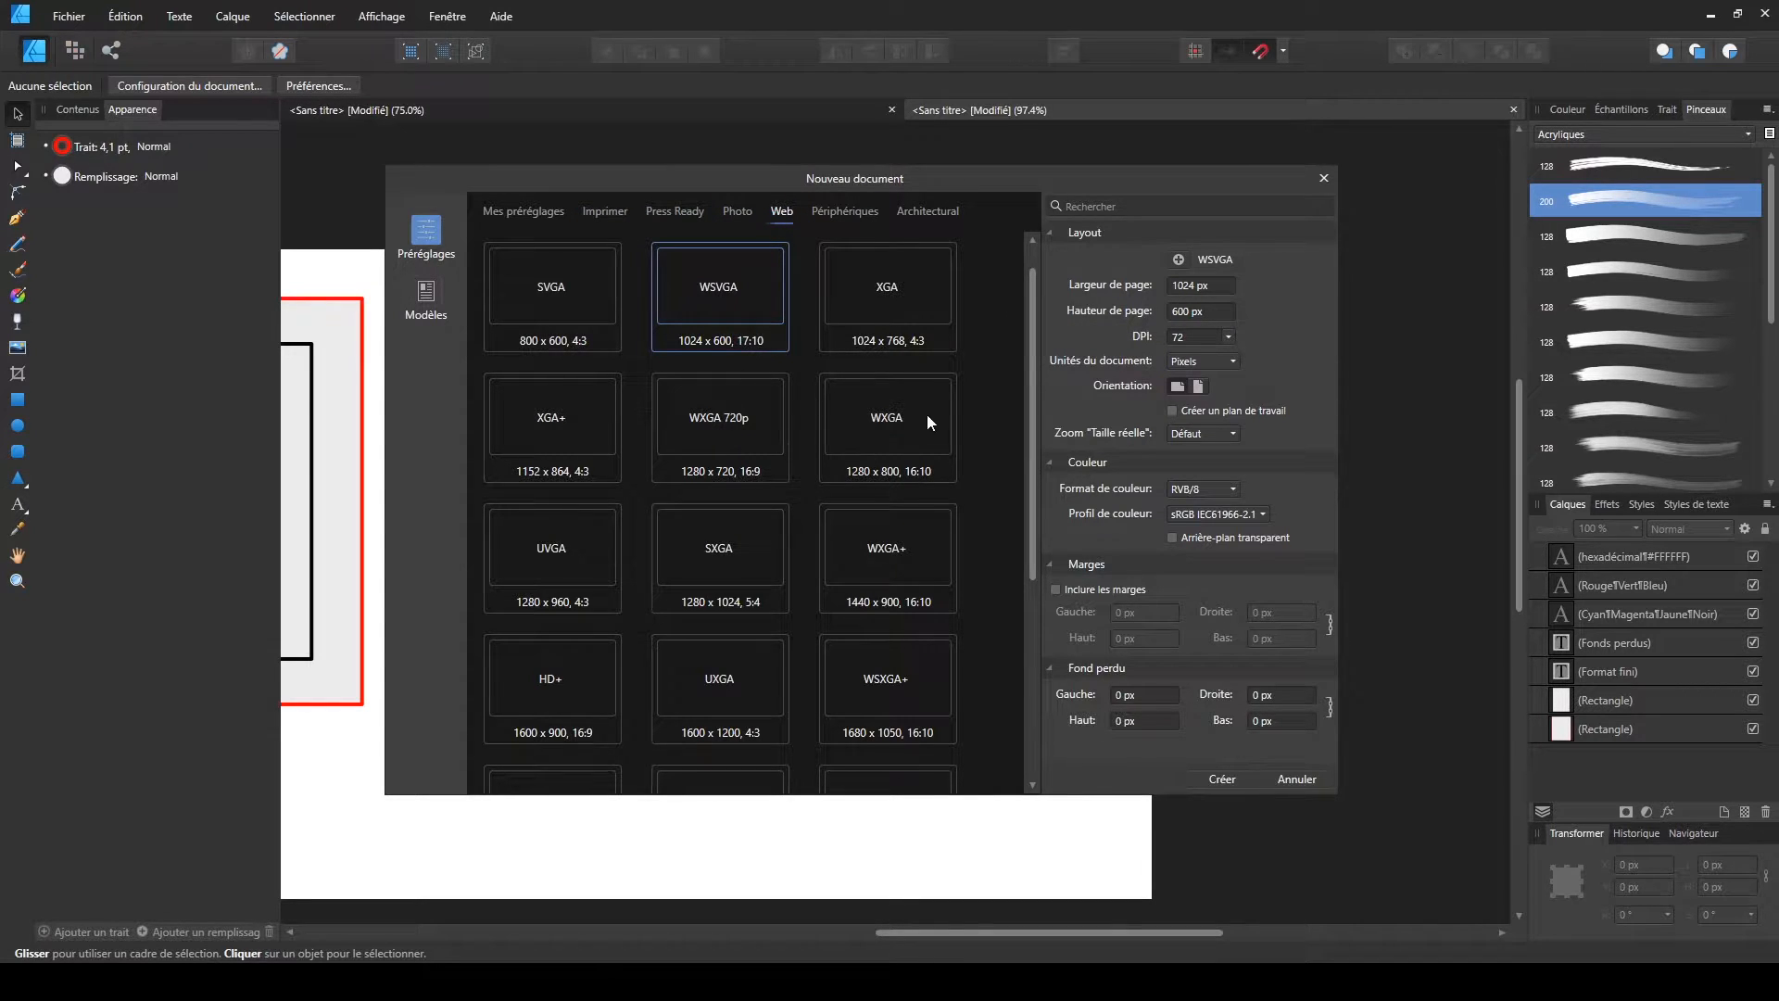
scroll(842, 476, down, 1)
scroll(842, 477, up, 2)
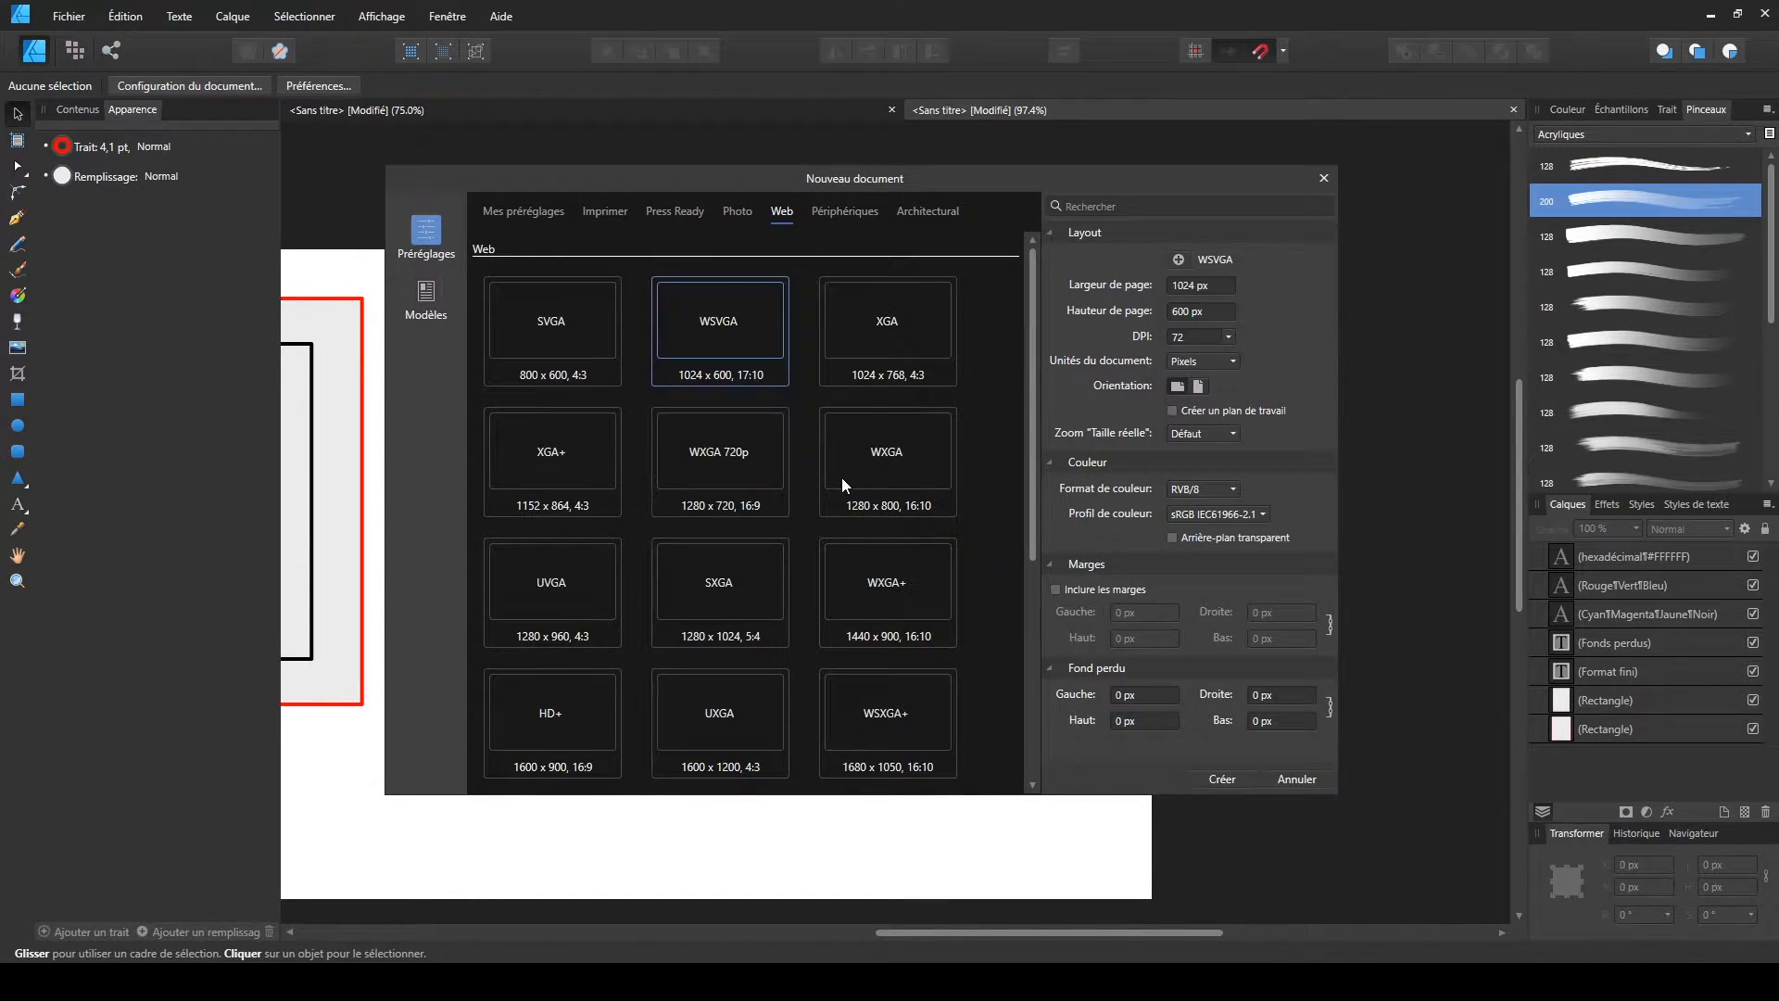
- Set the document units to centimetres and the page to 30 cm wide by 40 cm high at 300 DPI
click(1214, 284)
text(30)
click(1207, 360)
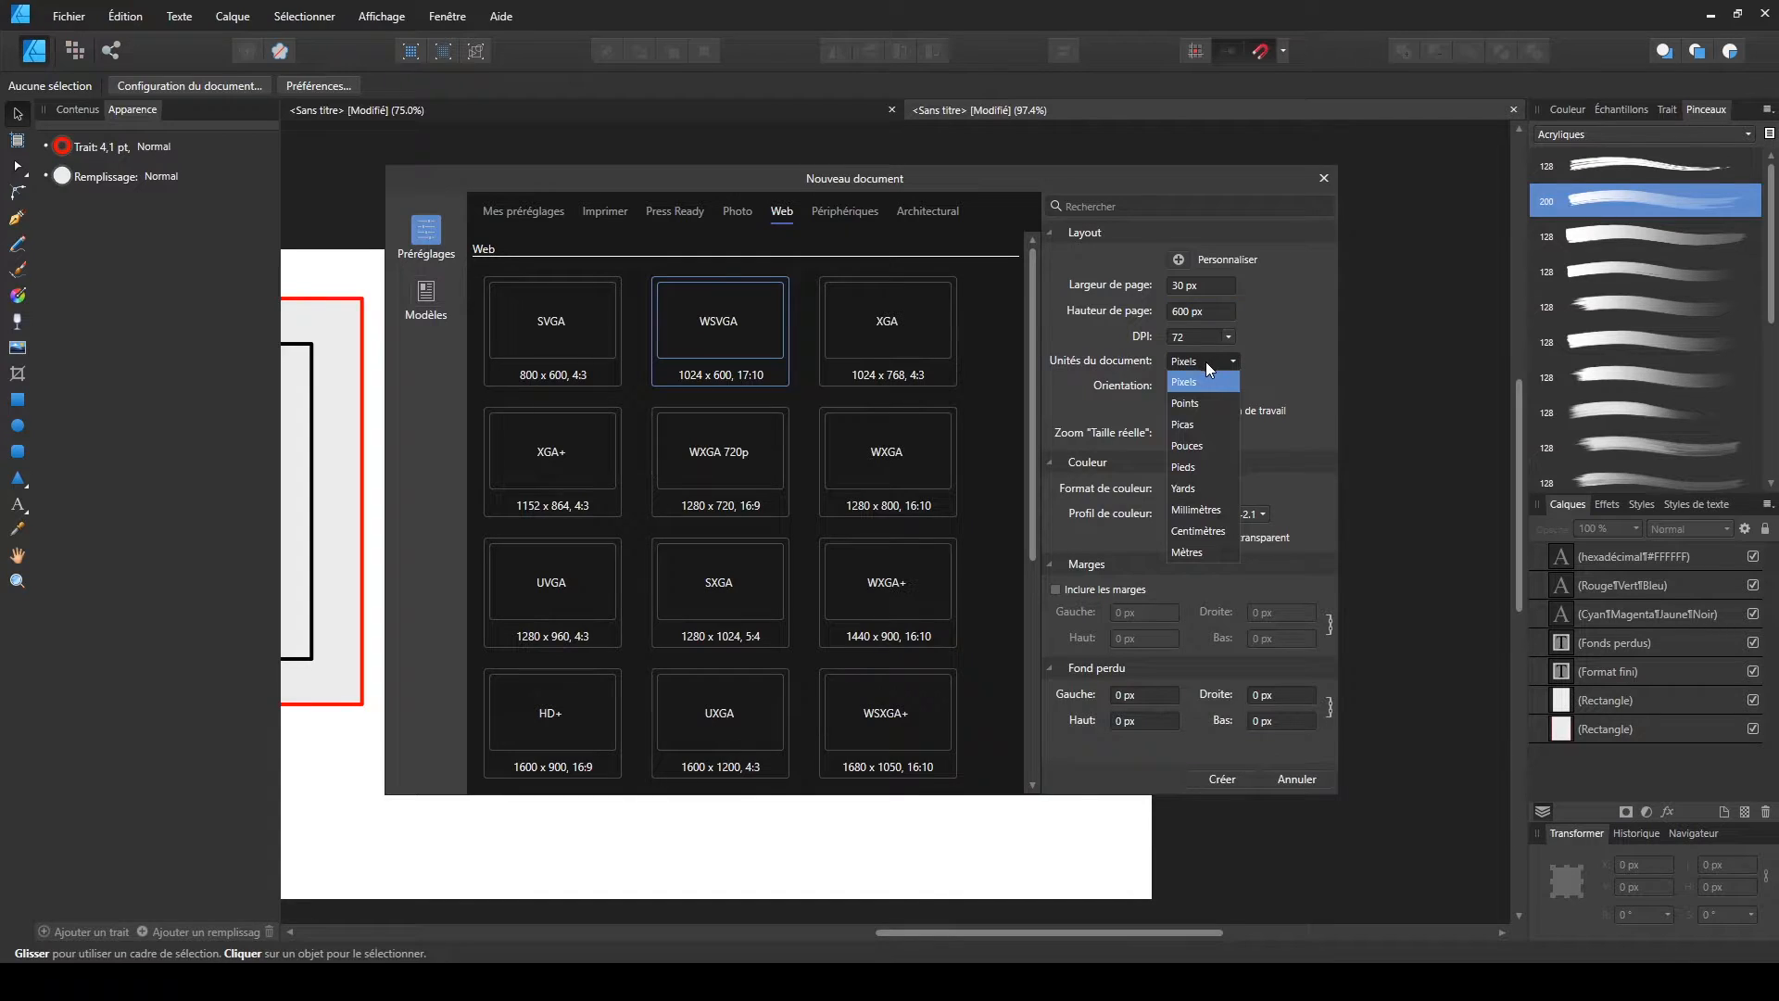
click(1200, 530)
click(1188, 287)
text(30)
key(Return)
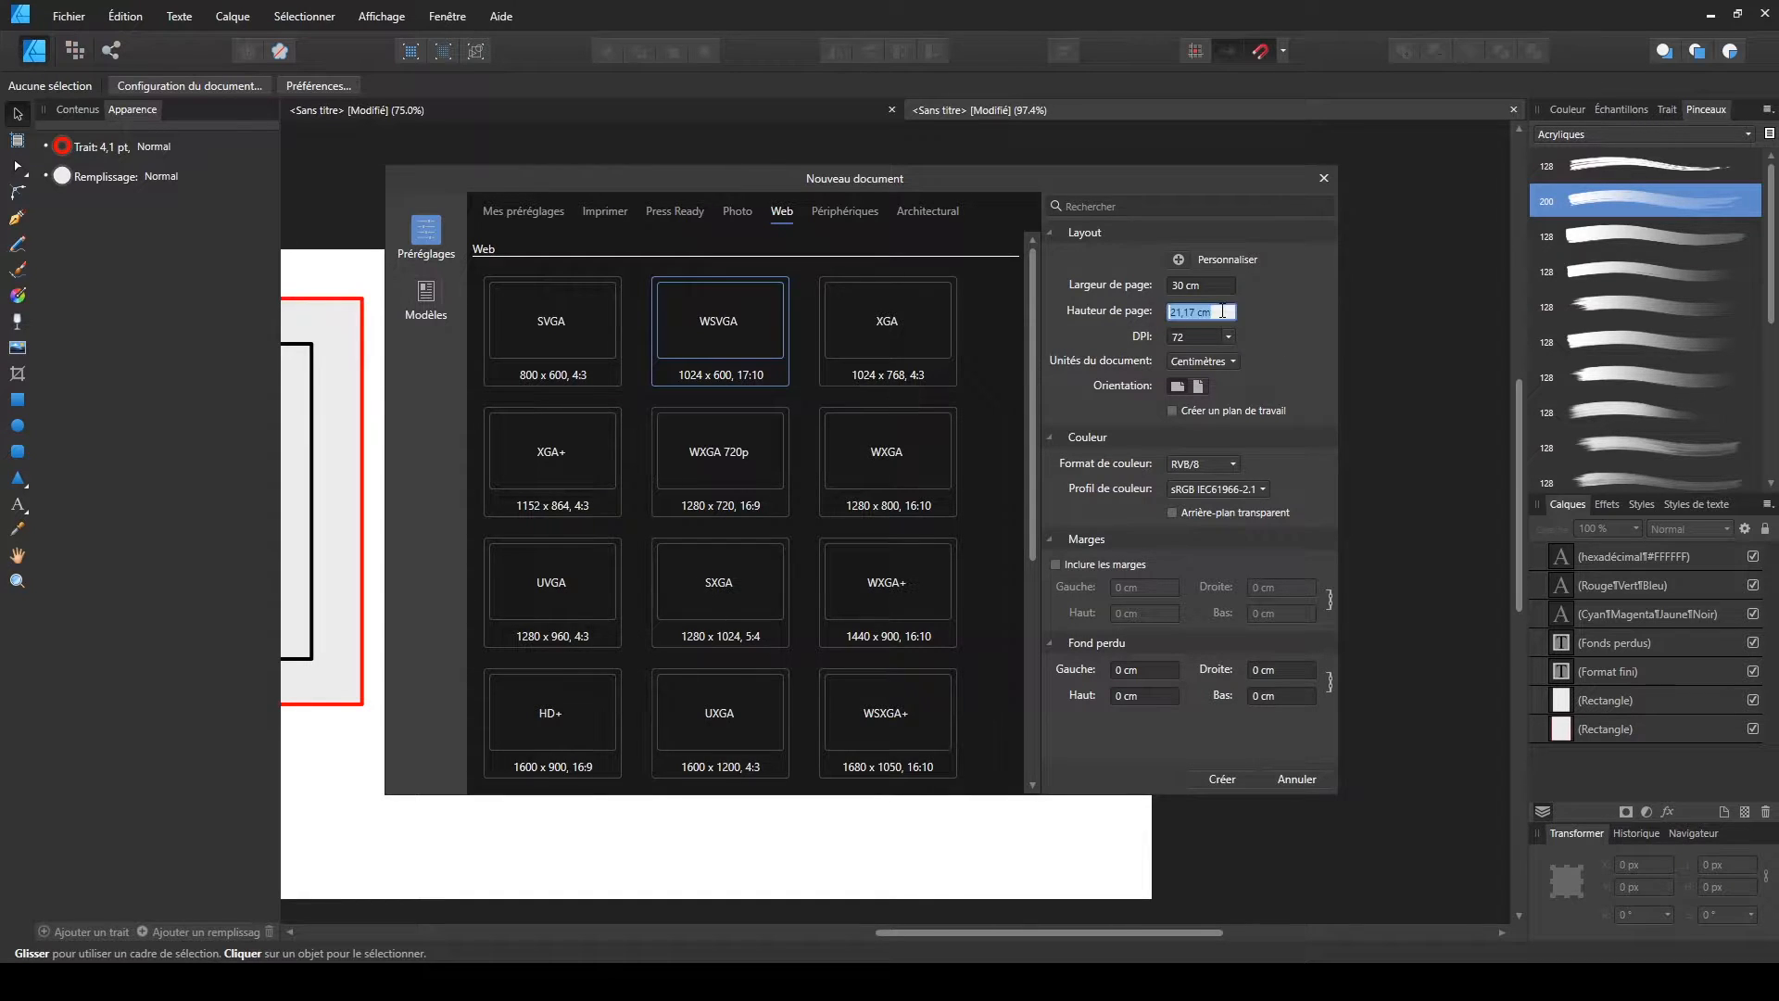
text(40)
click(1200, 337)
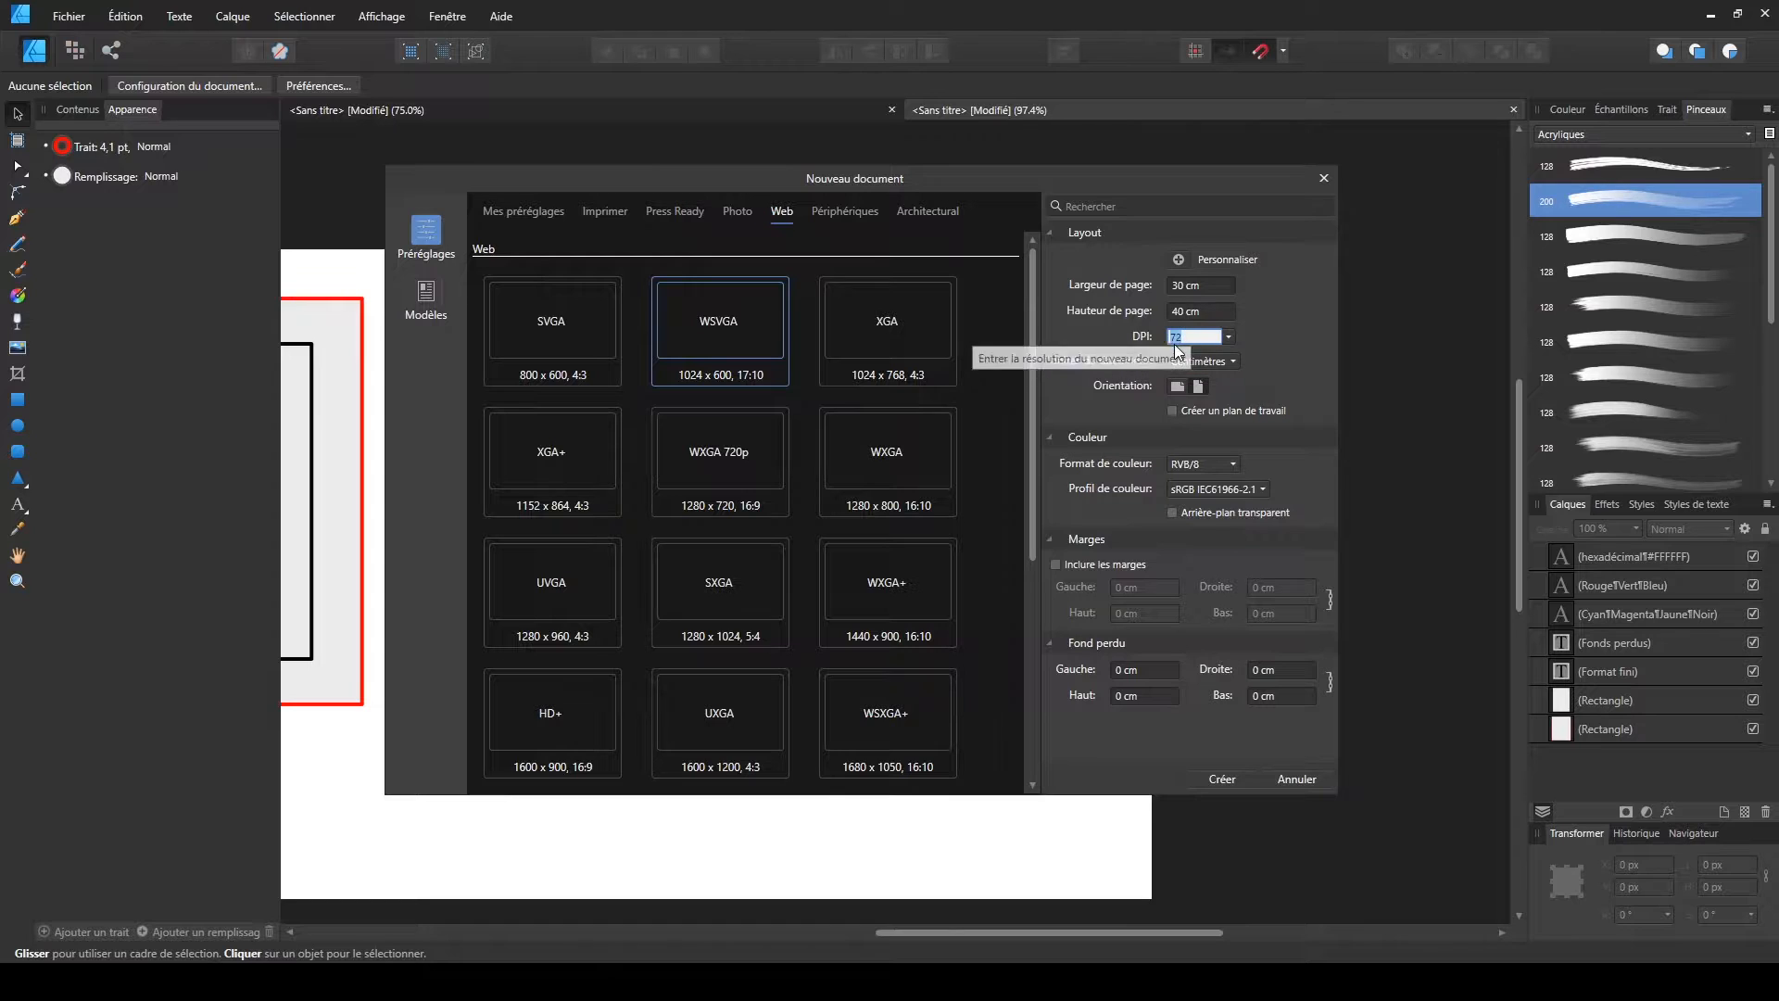
text(300)
click(1306, 317)
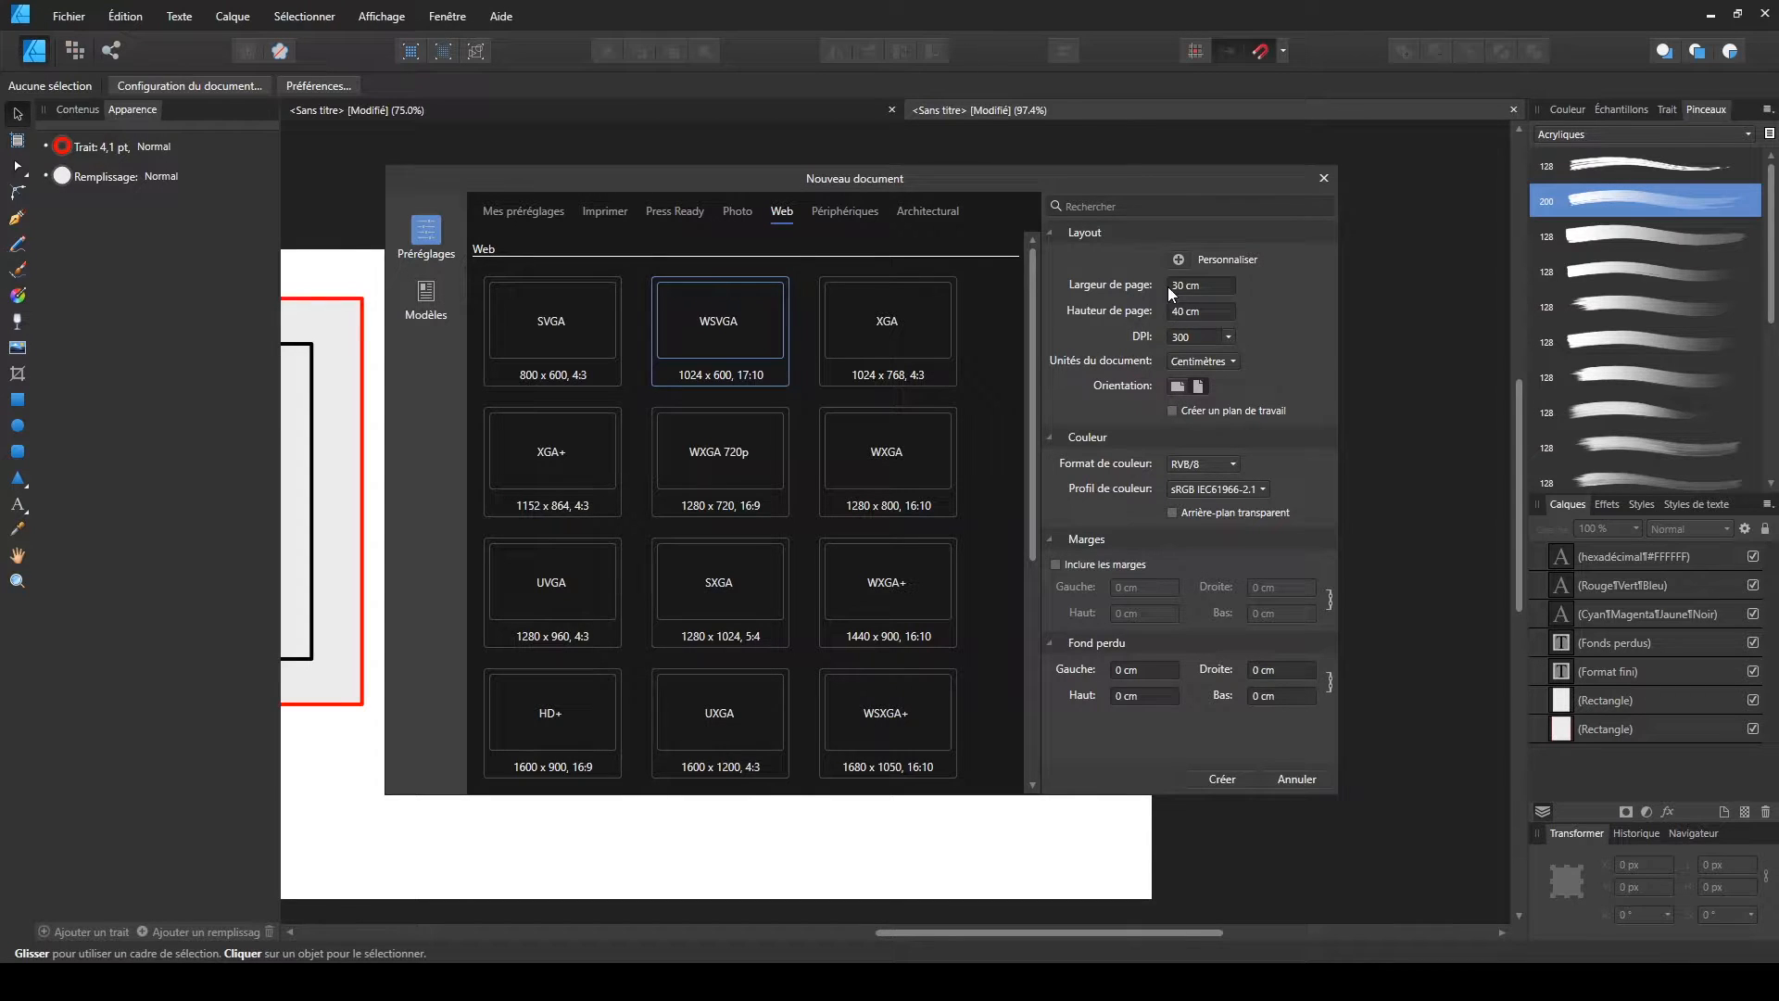
- Try the landscape orientation, return to portrait, and set the colour format to CMJN/8
click(1176, 385)
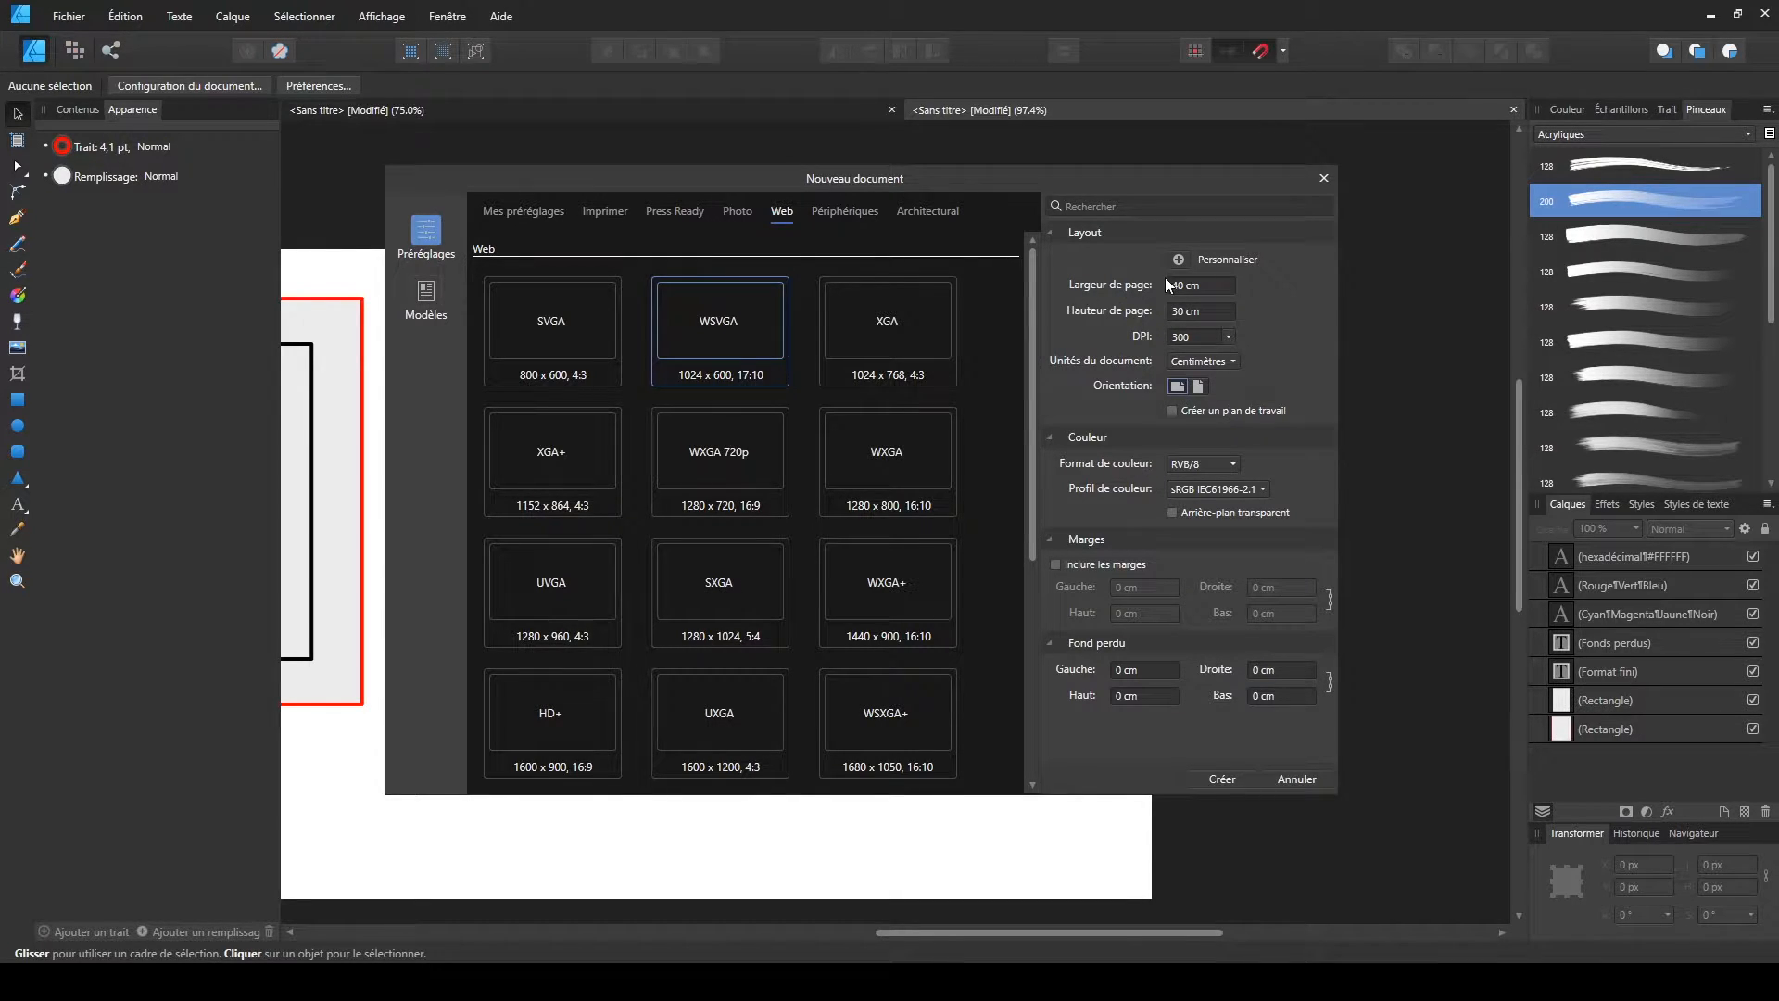
click(1199, 386)
click(1195, 464)
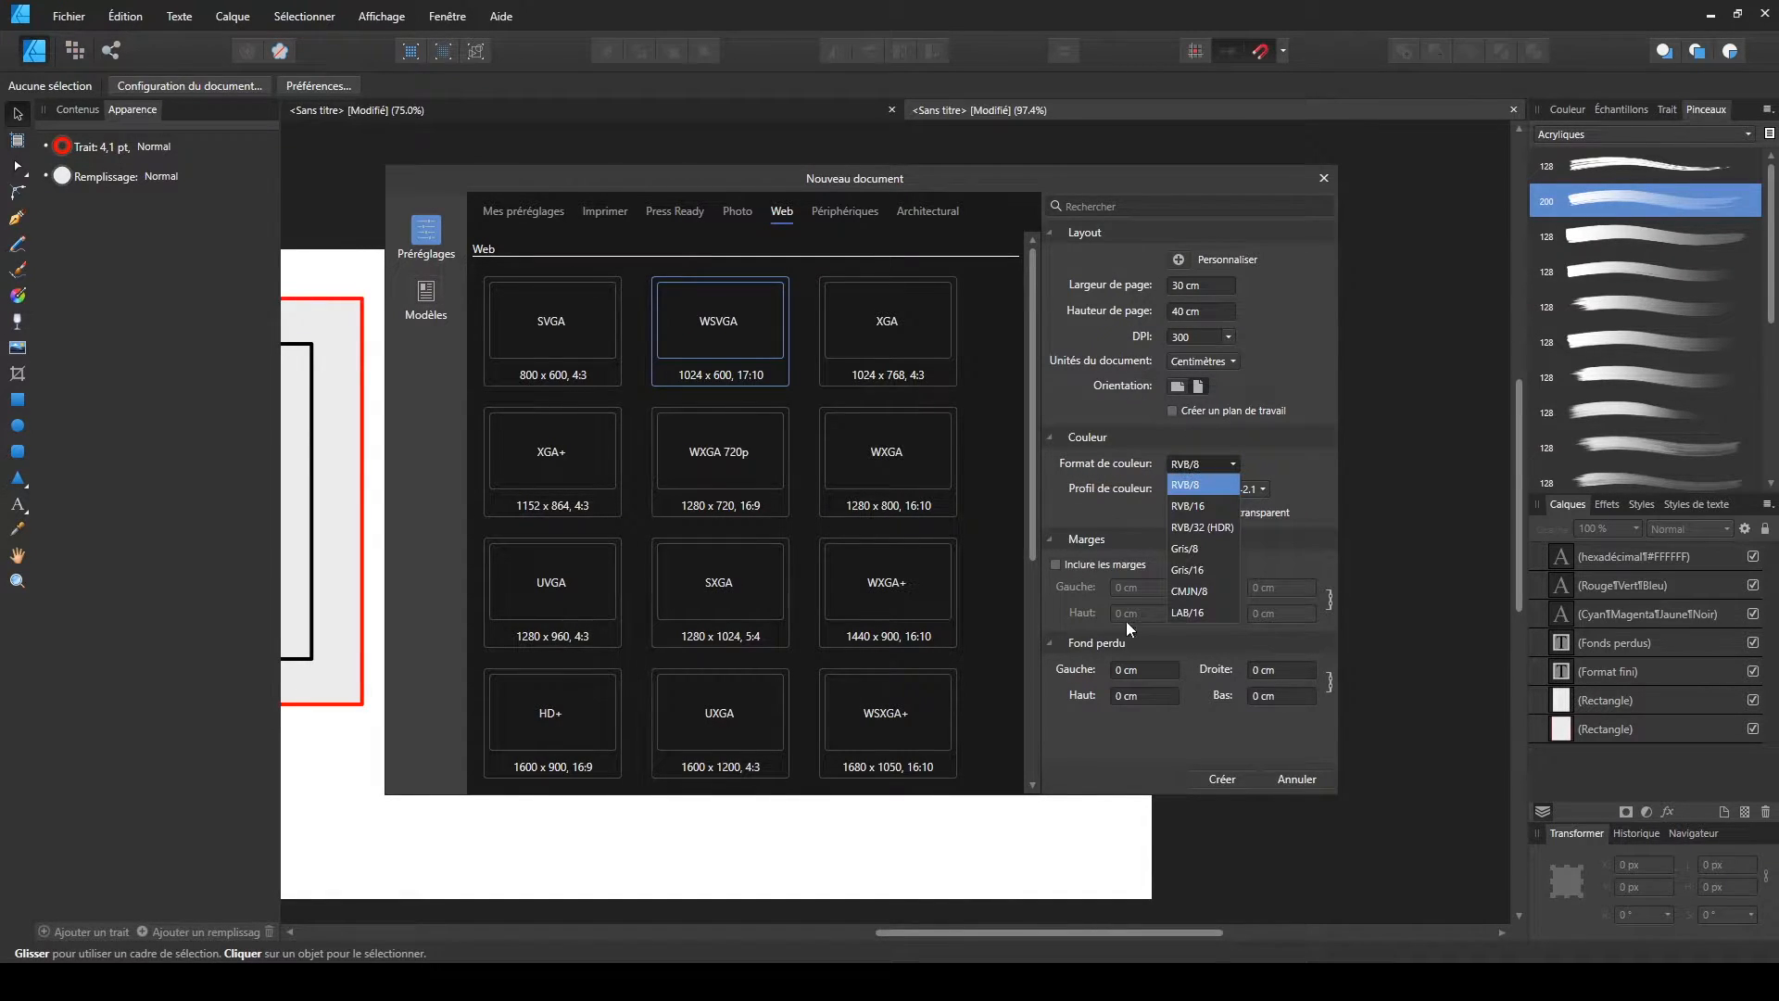
click(1204, 592)
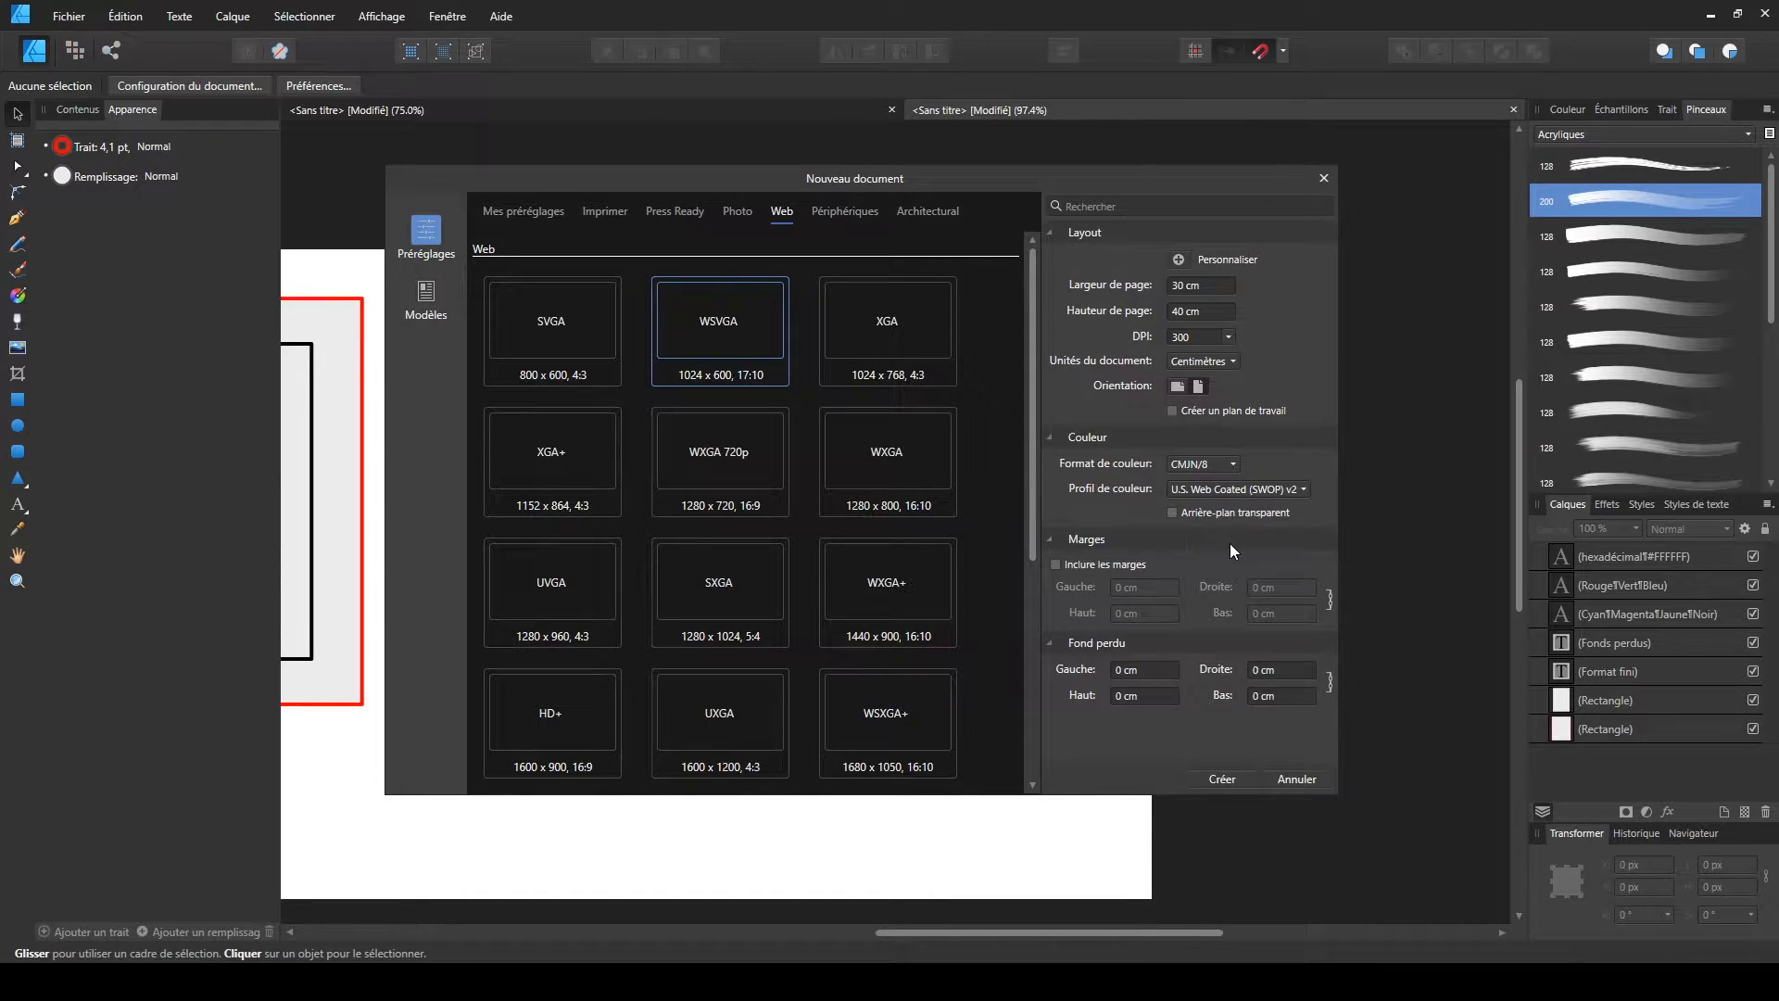
- Save the custom page settings as a preset named "format perso" and leave the new document settings
click(1179, 259)
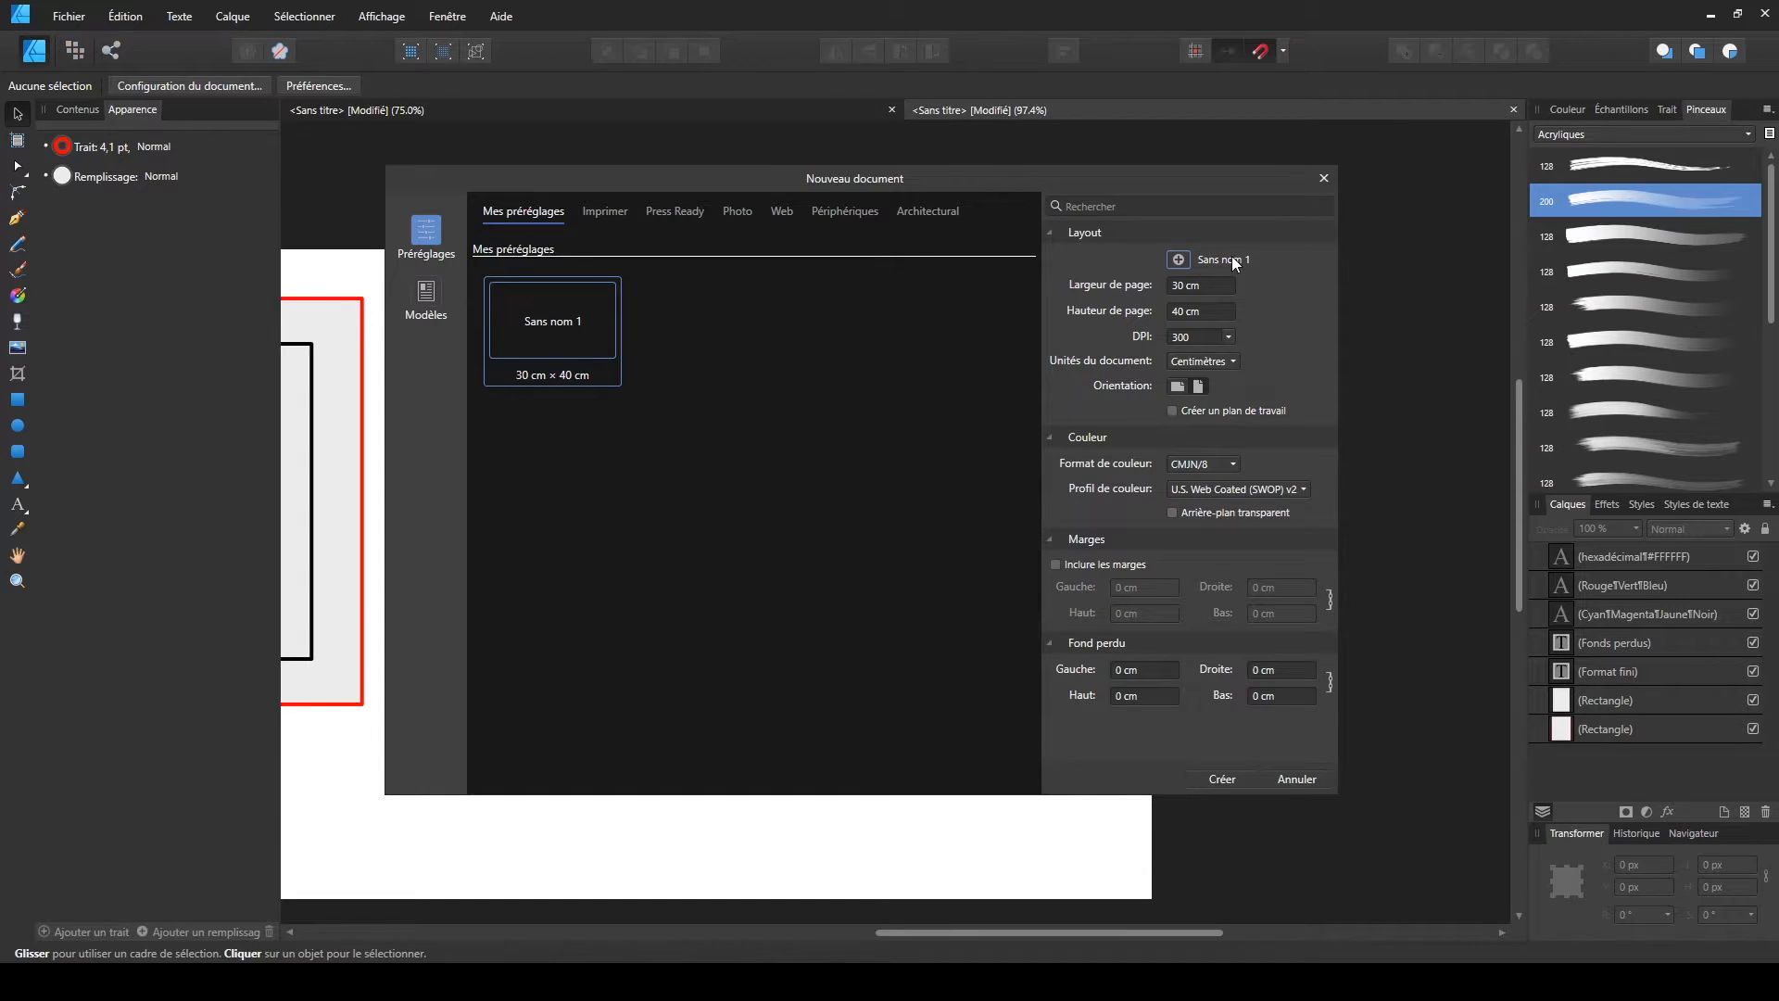
right_click(560, 324)
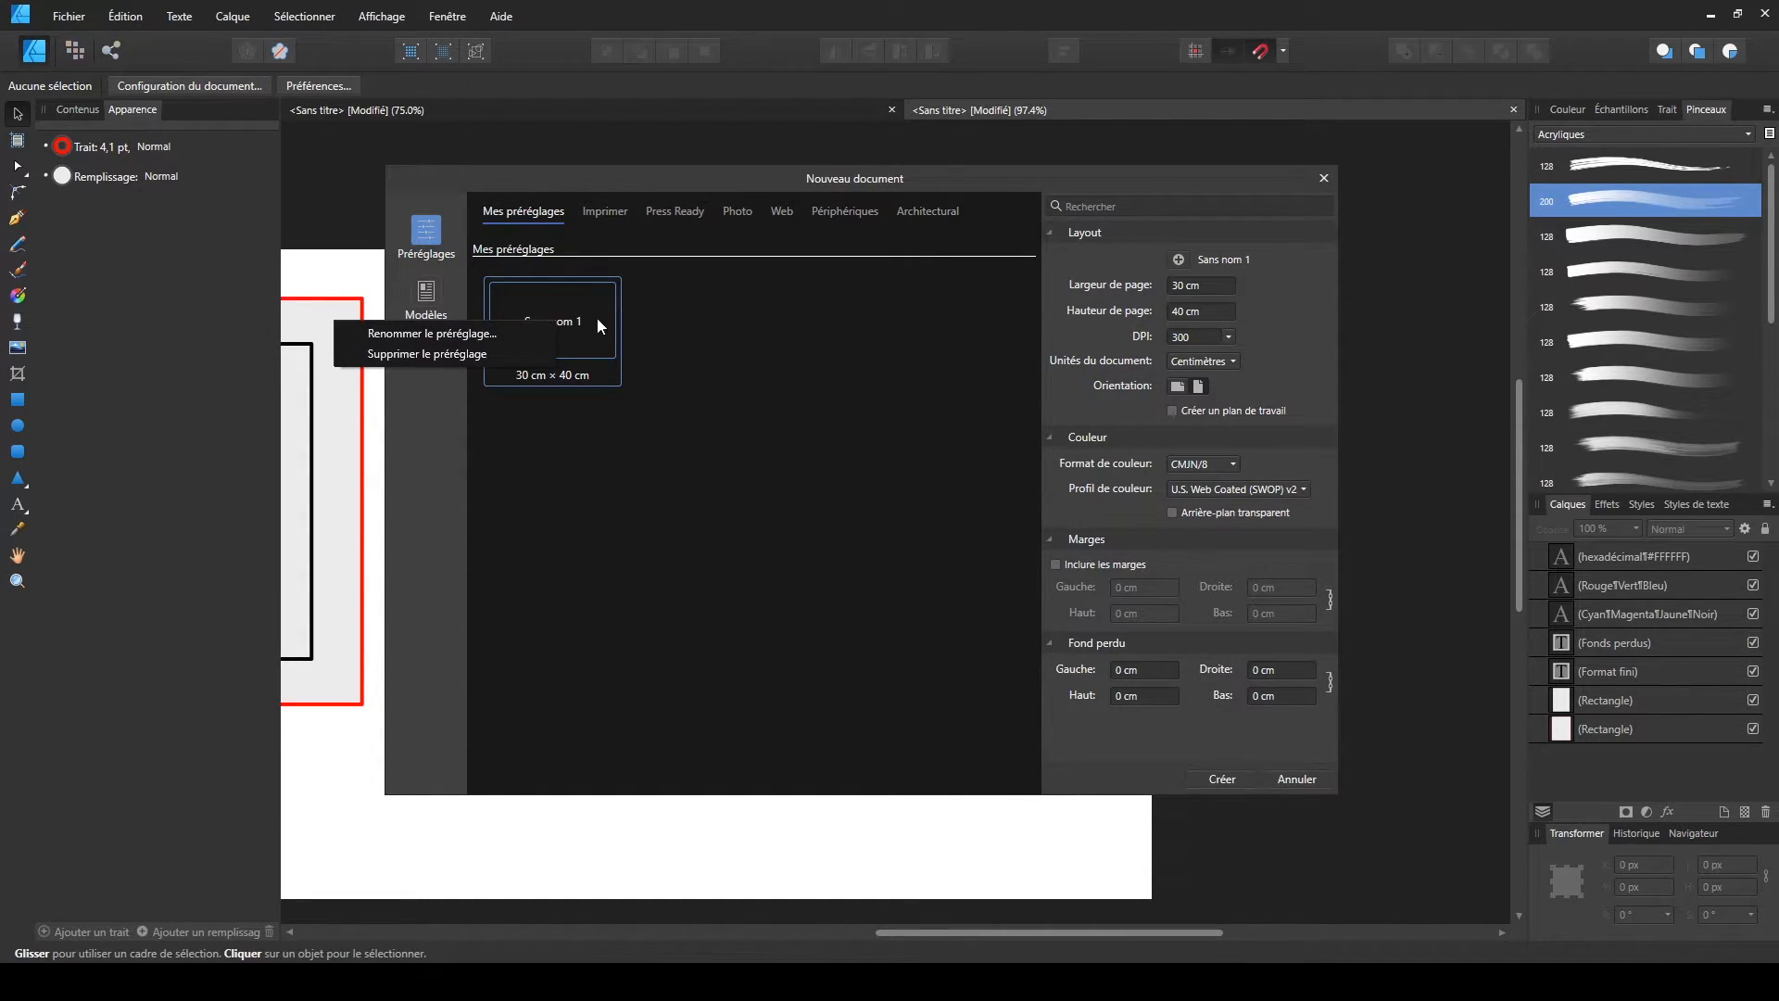
click(453, 332)
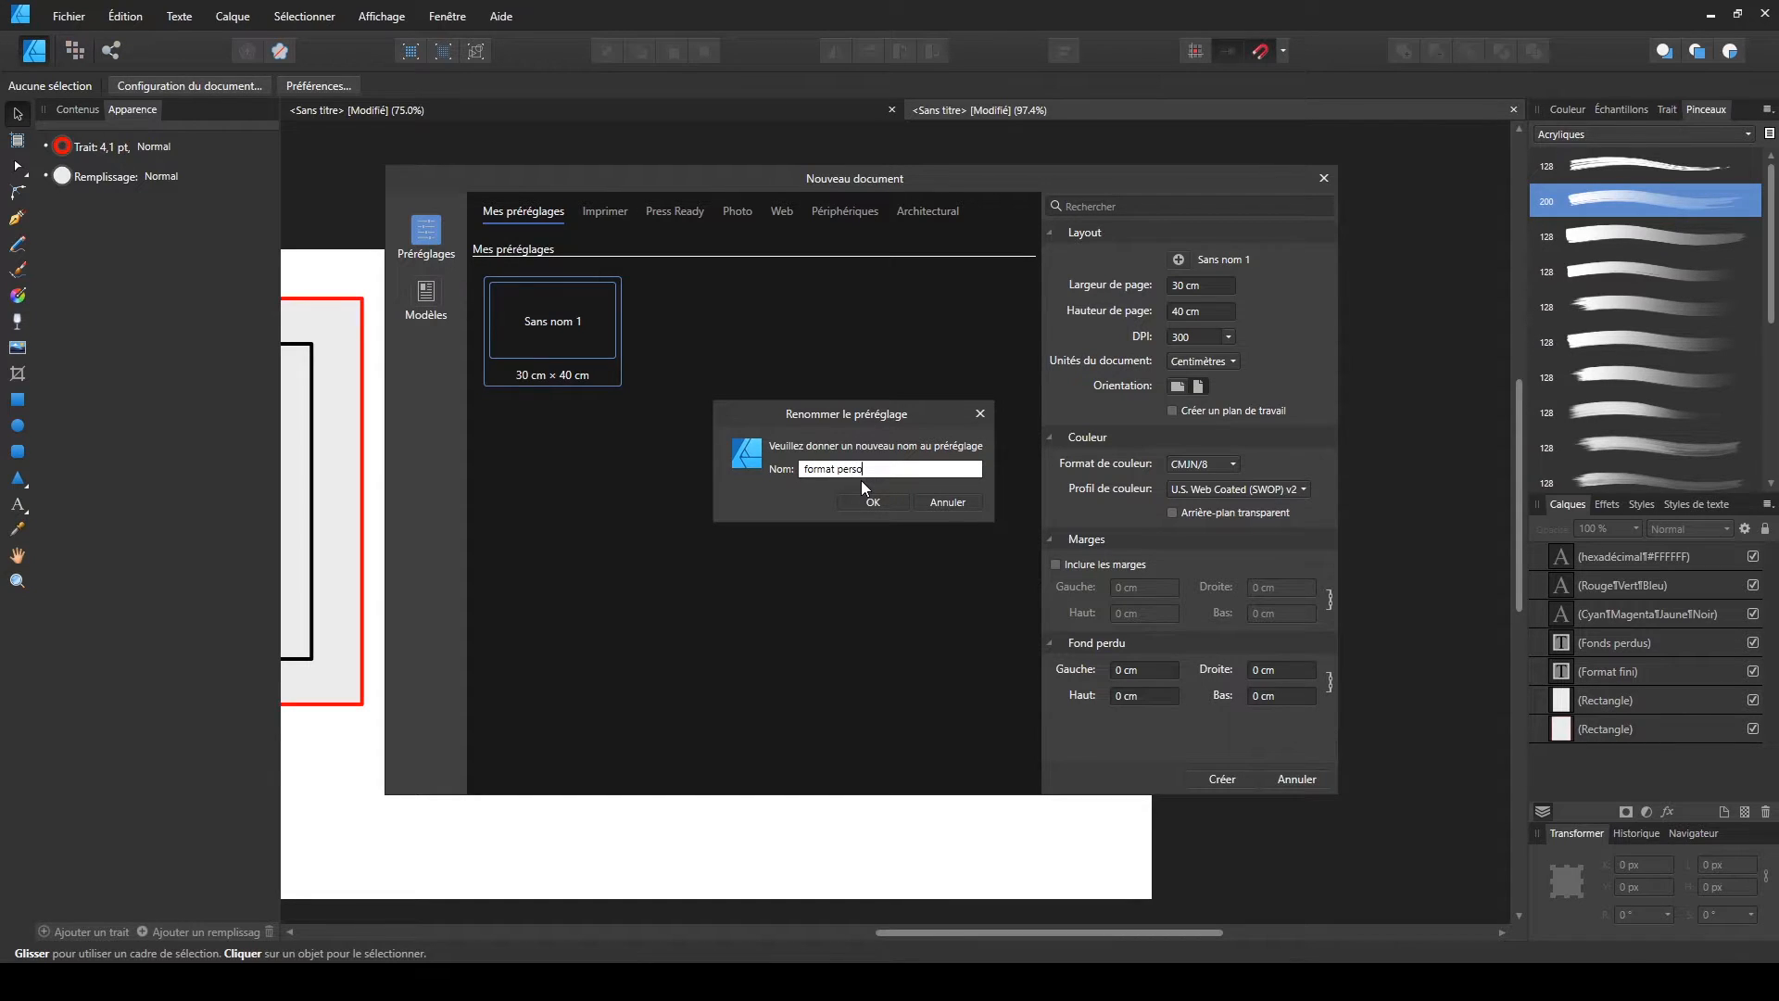
click(862, 503)
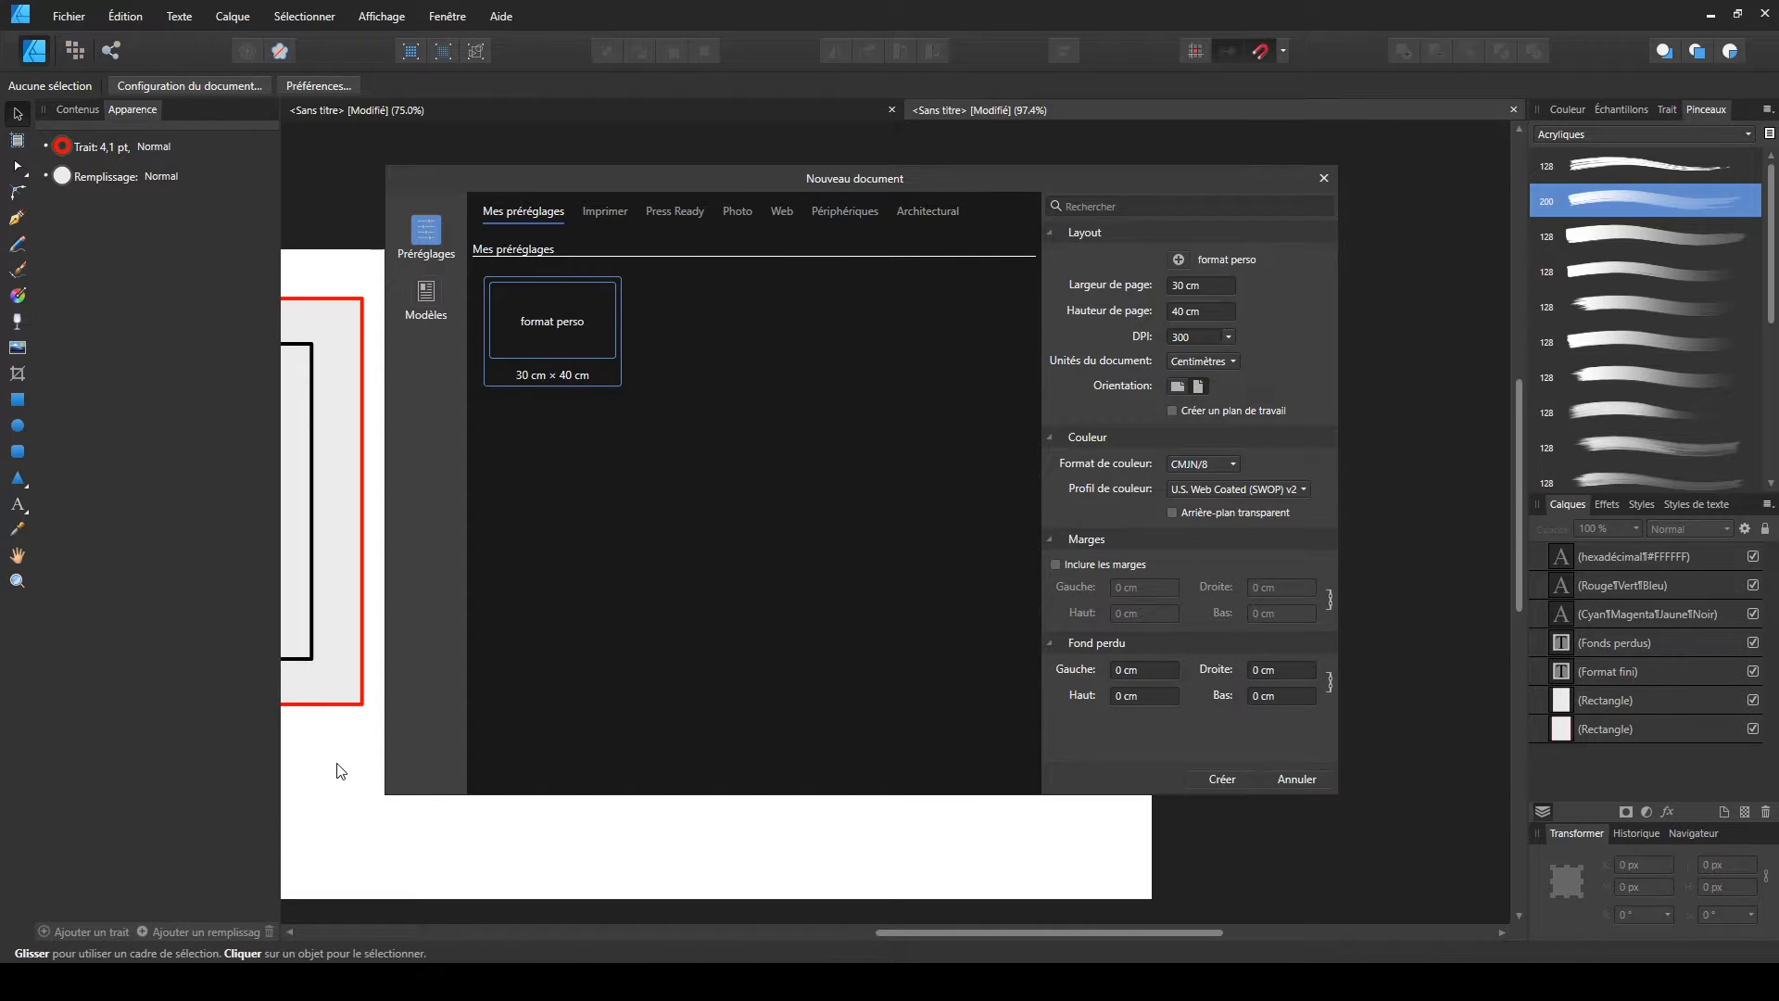
click(1323, 178)
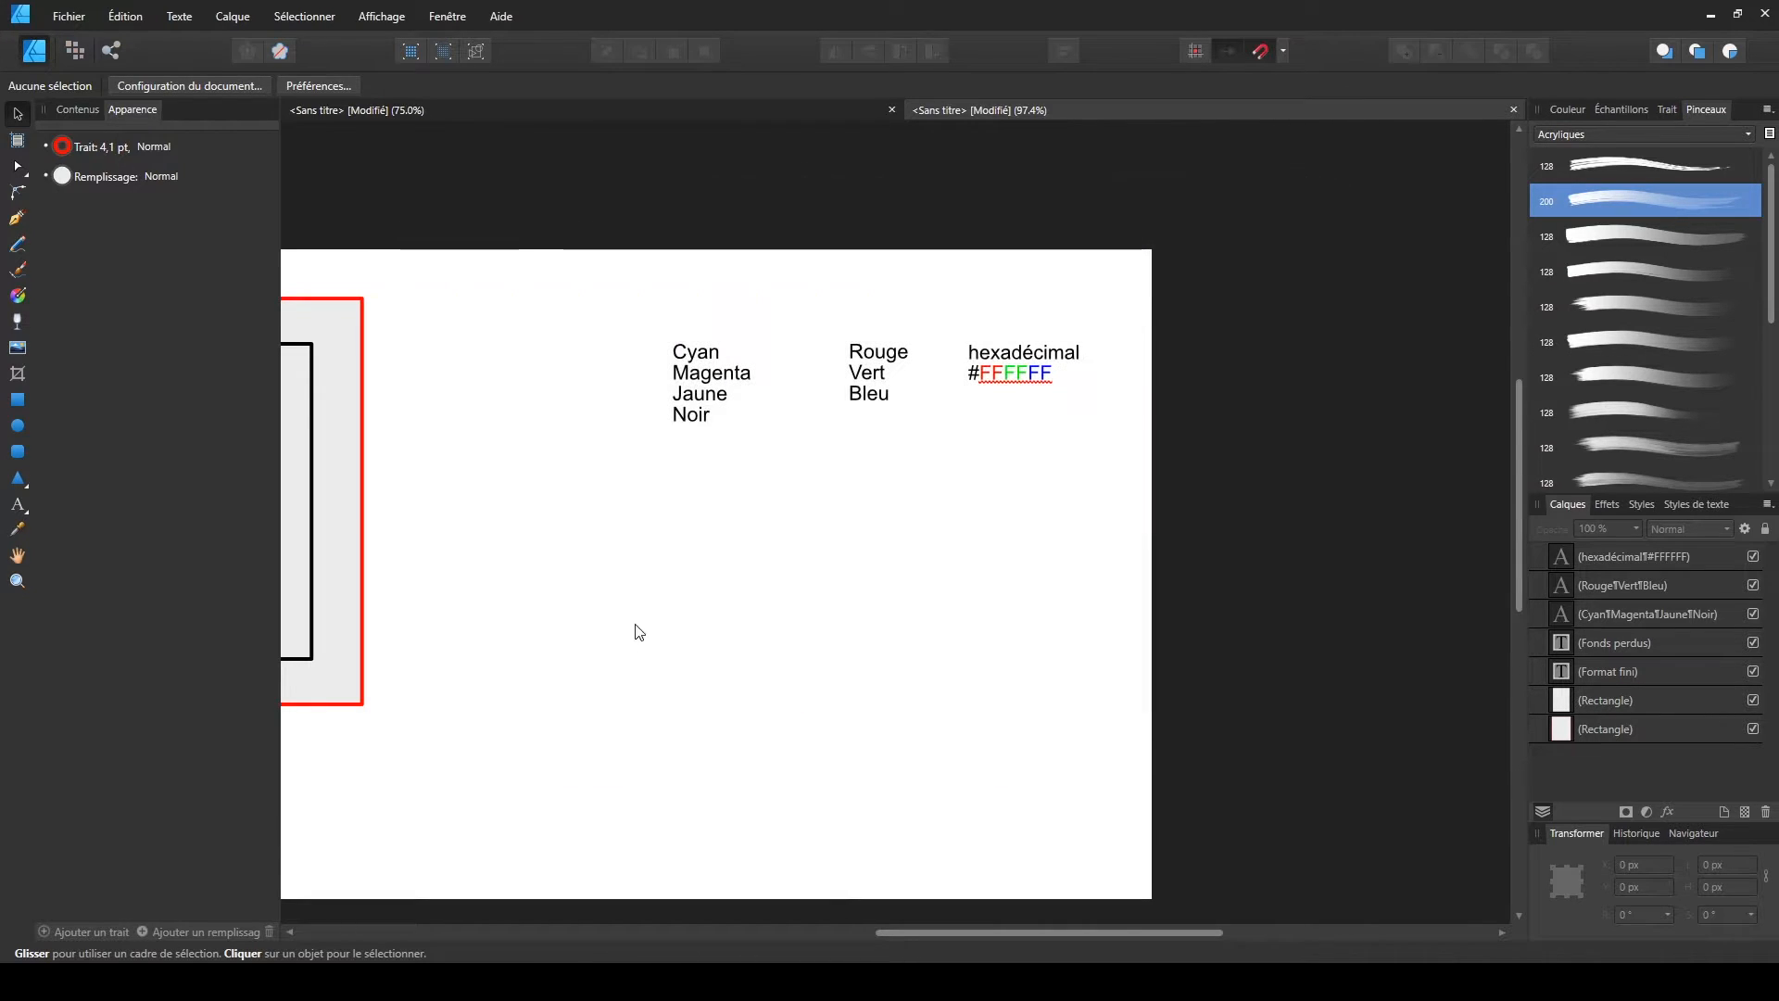
- Duplicate the "Format fini" text directly below itself and change the copy to "A4"
scroll(636, 636, left, 7)
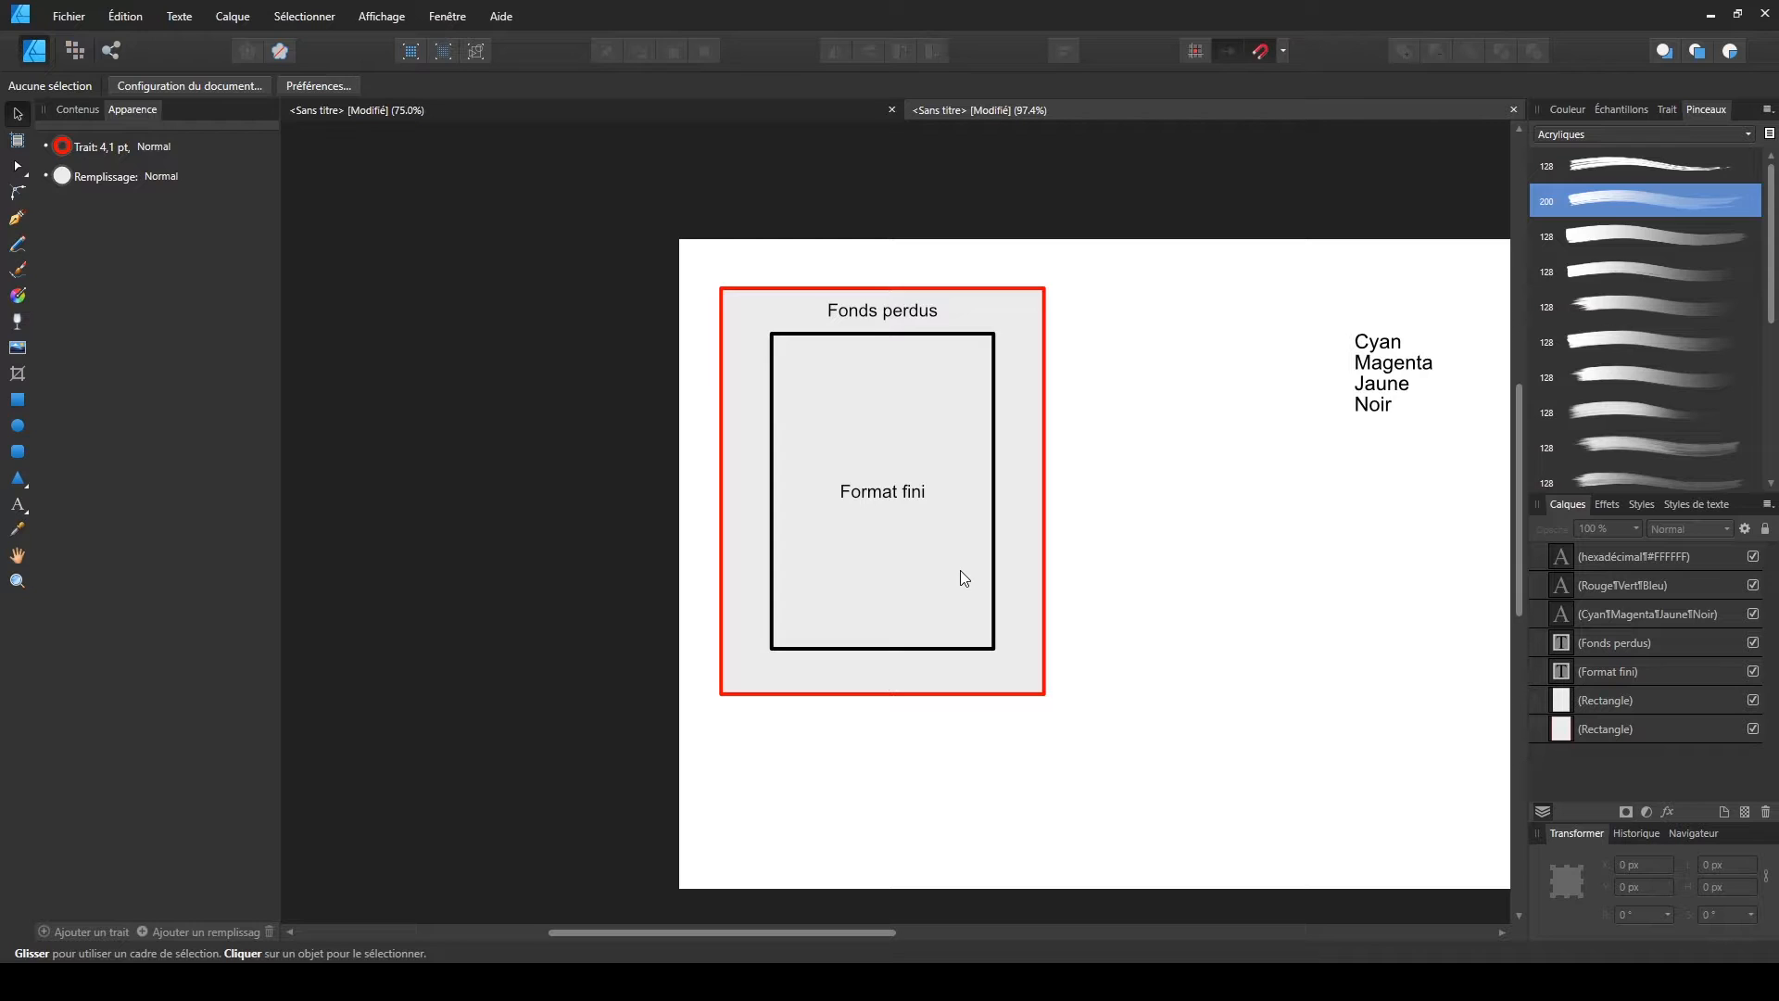
click(876, 502)
click(1176, 595)
click(897, 493)
drag(894, 493, 891, 524)
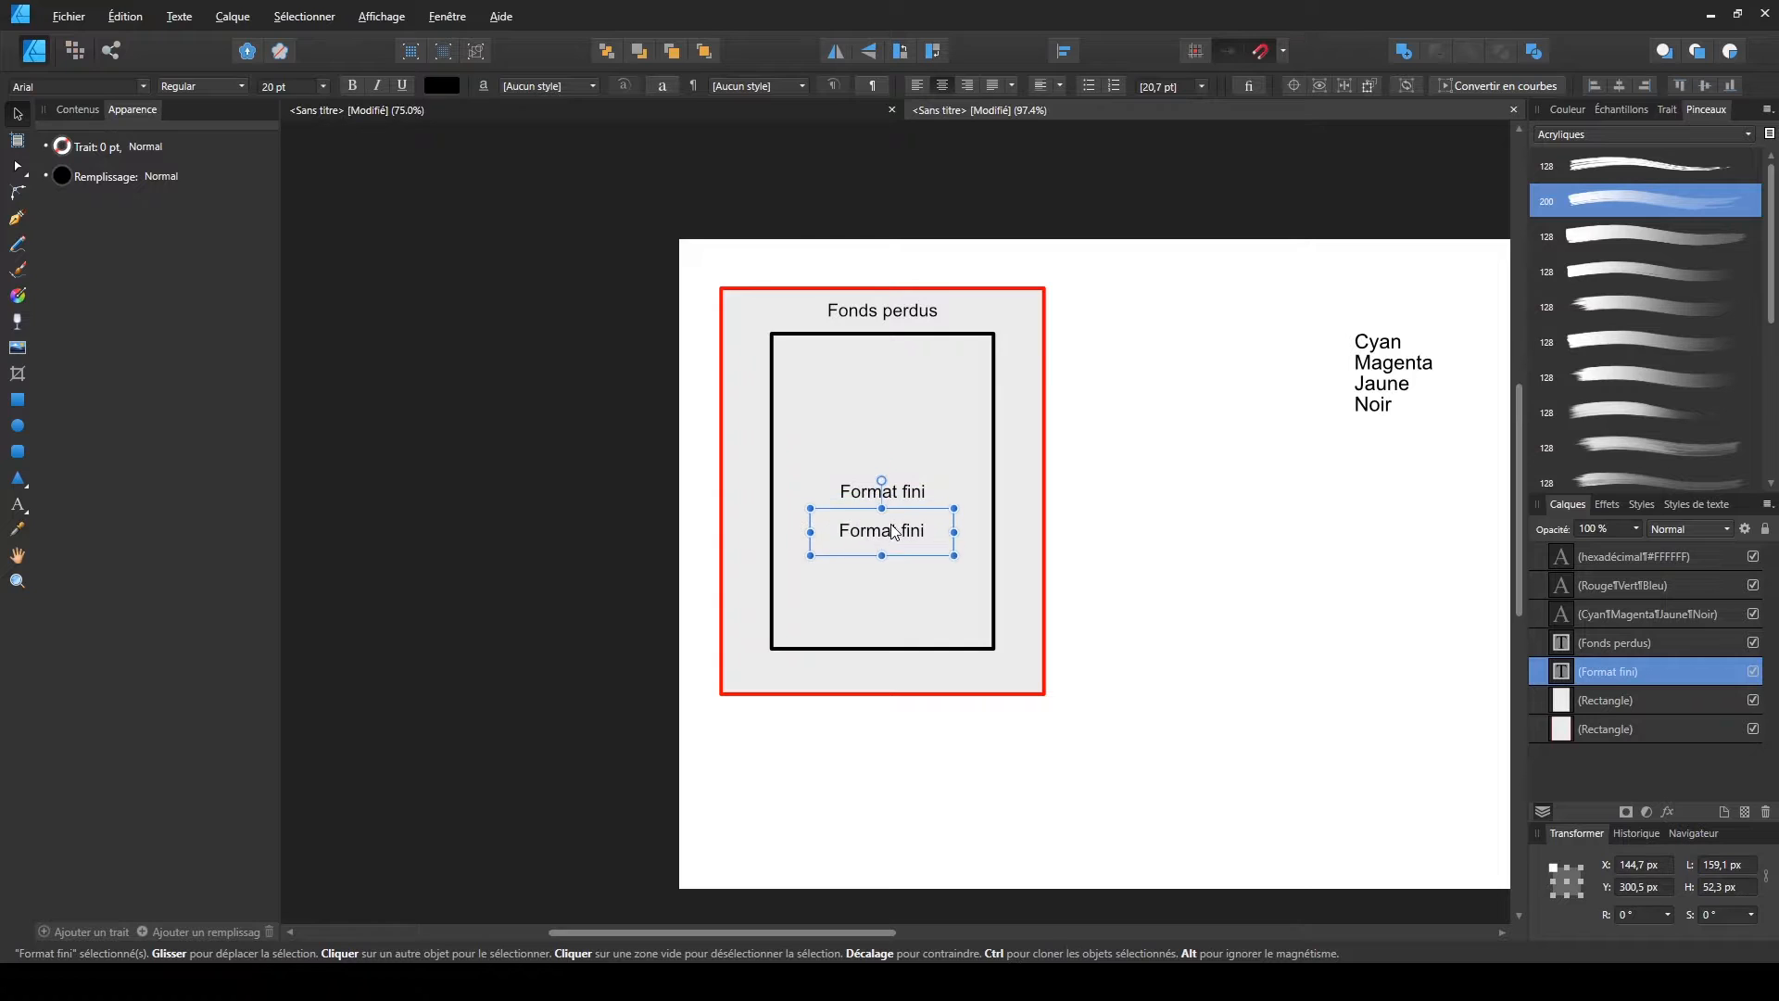
double_click(890, 524)
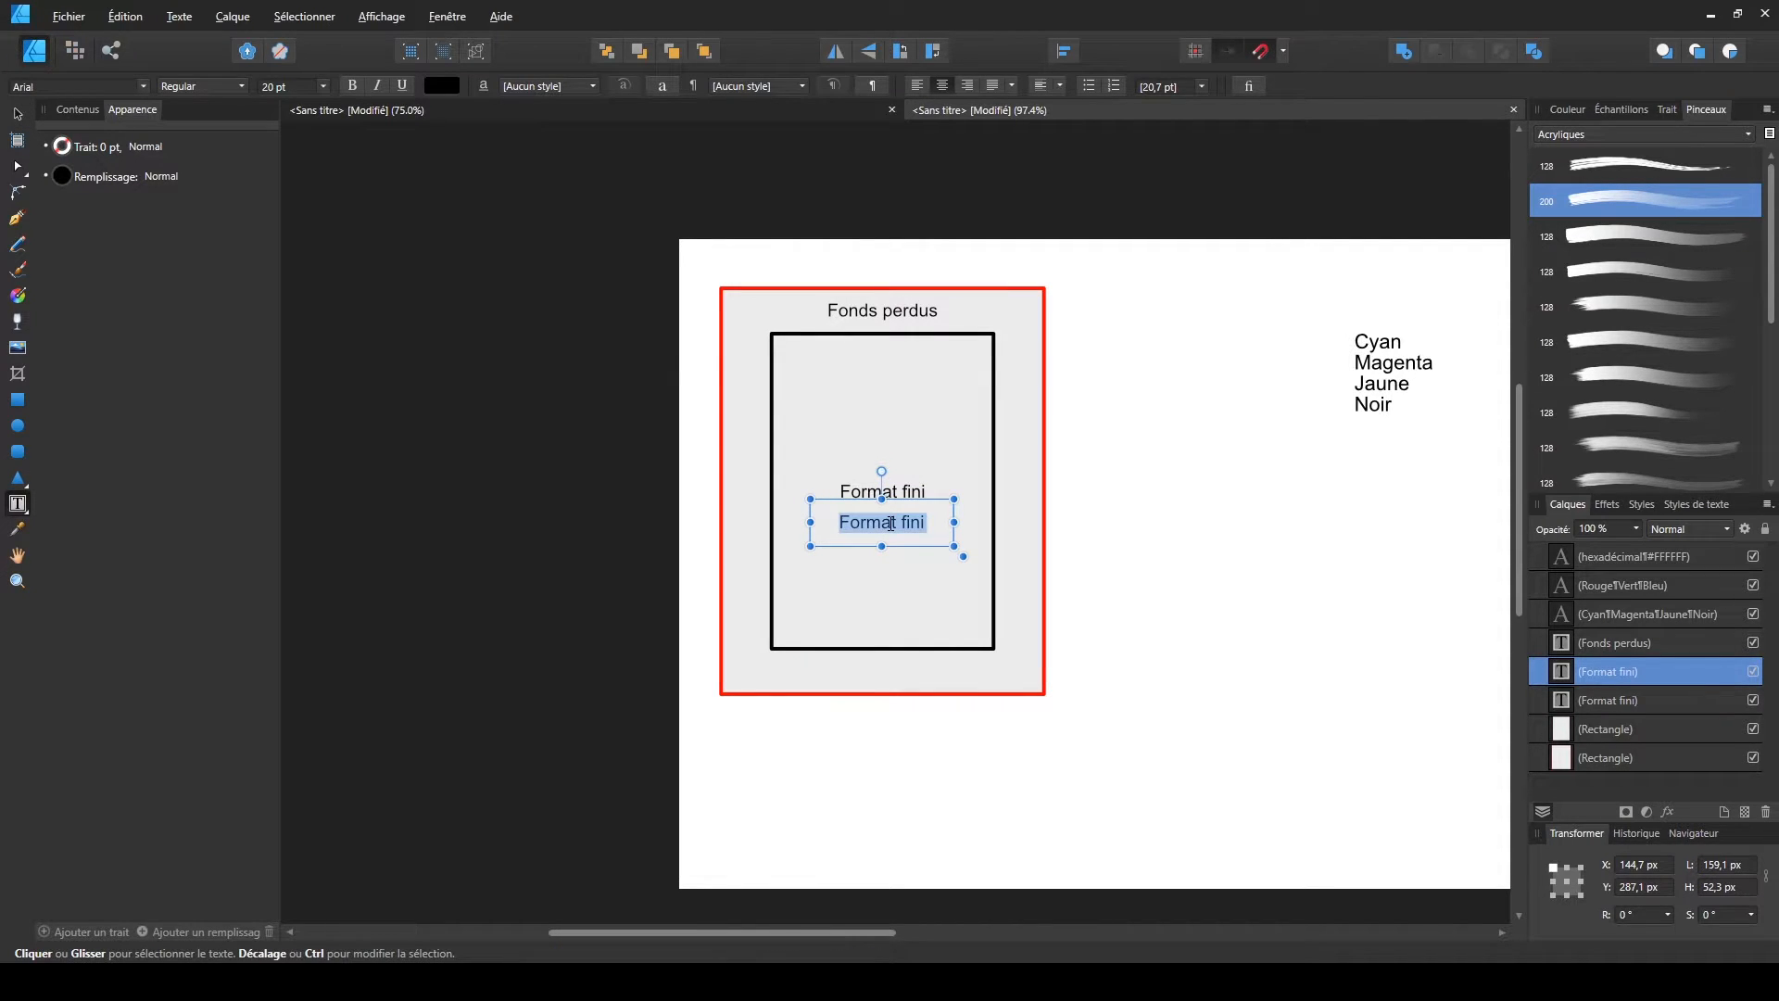
text(A4)
click(18, 114)
click(509, 431)
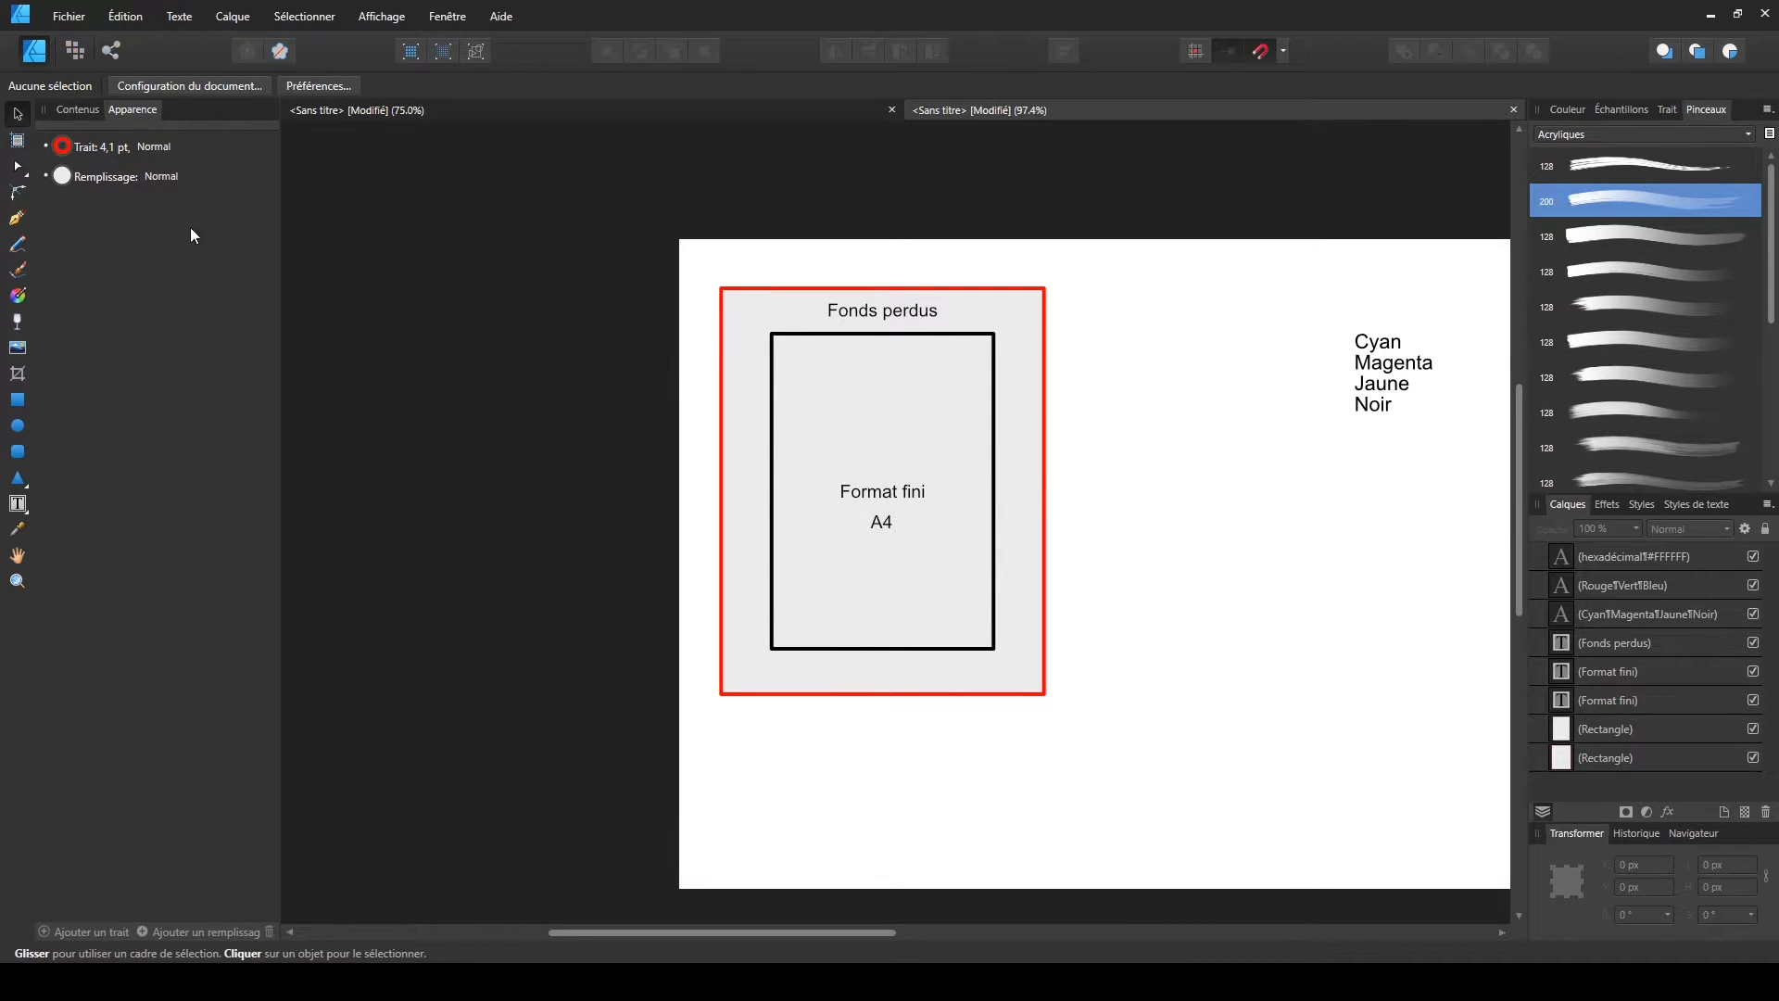
- Draw a rectangle about 204 × 307 px inside the black frame, with no fill and a 43FF53 green outline
click(17, 401)
drag(792, 354, 977, 630)
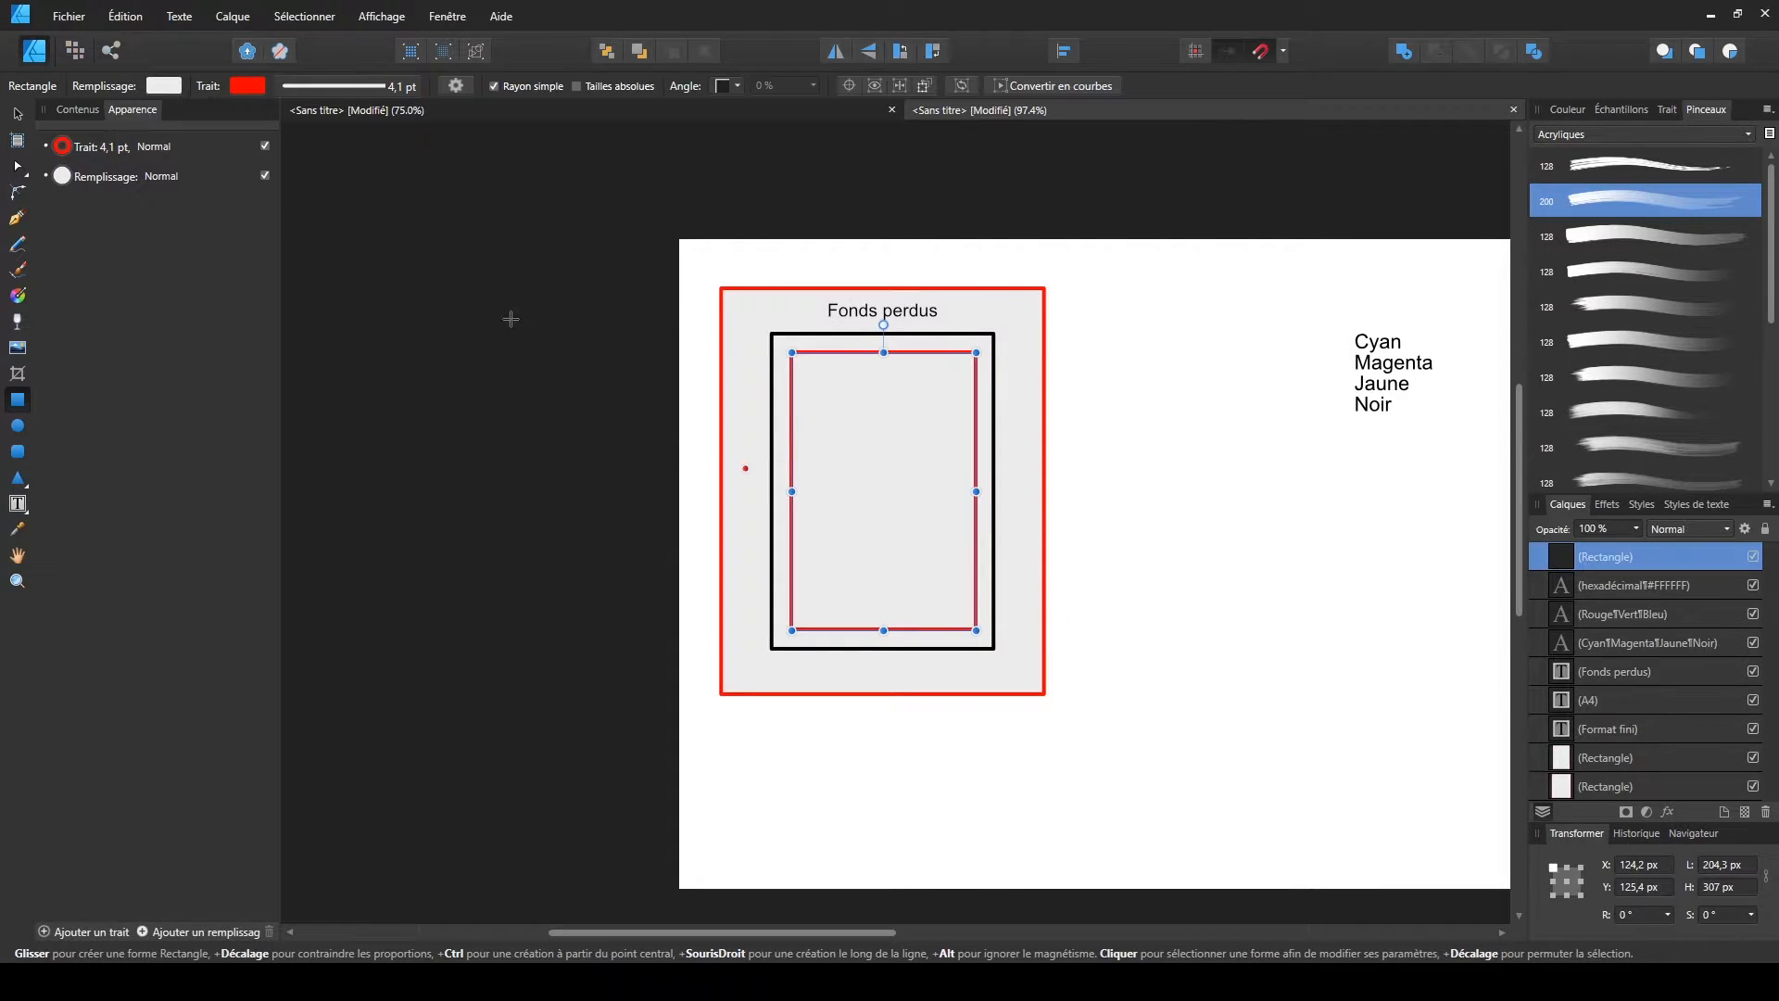
click(159, 87)
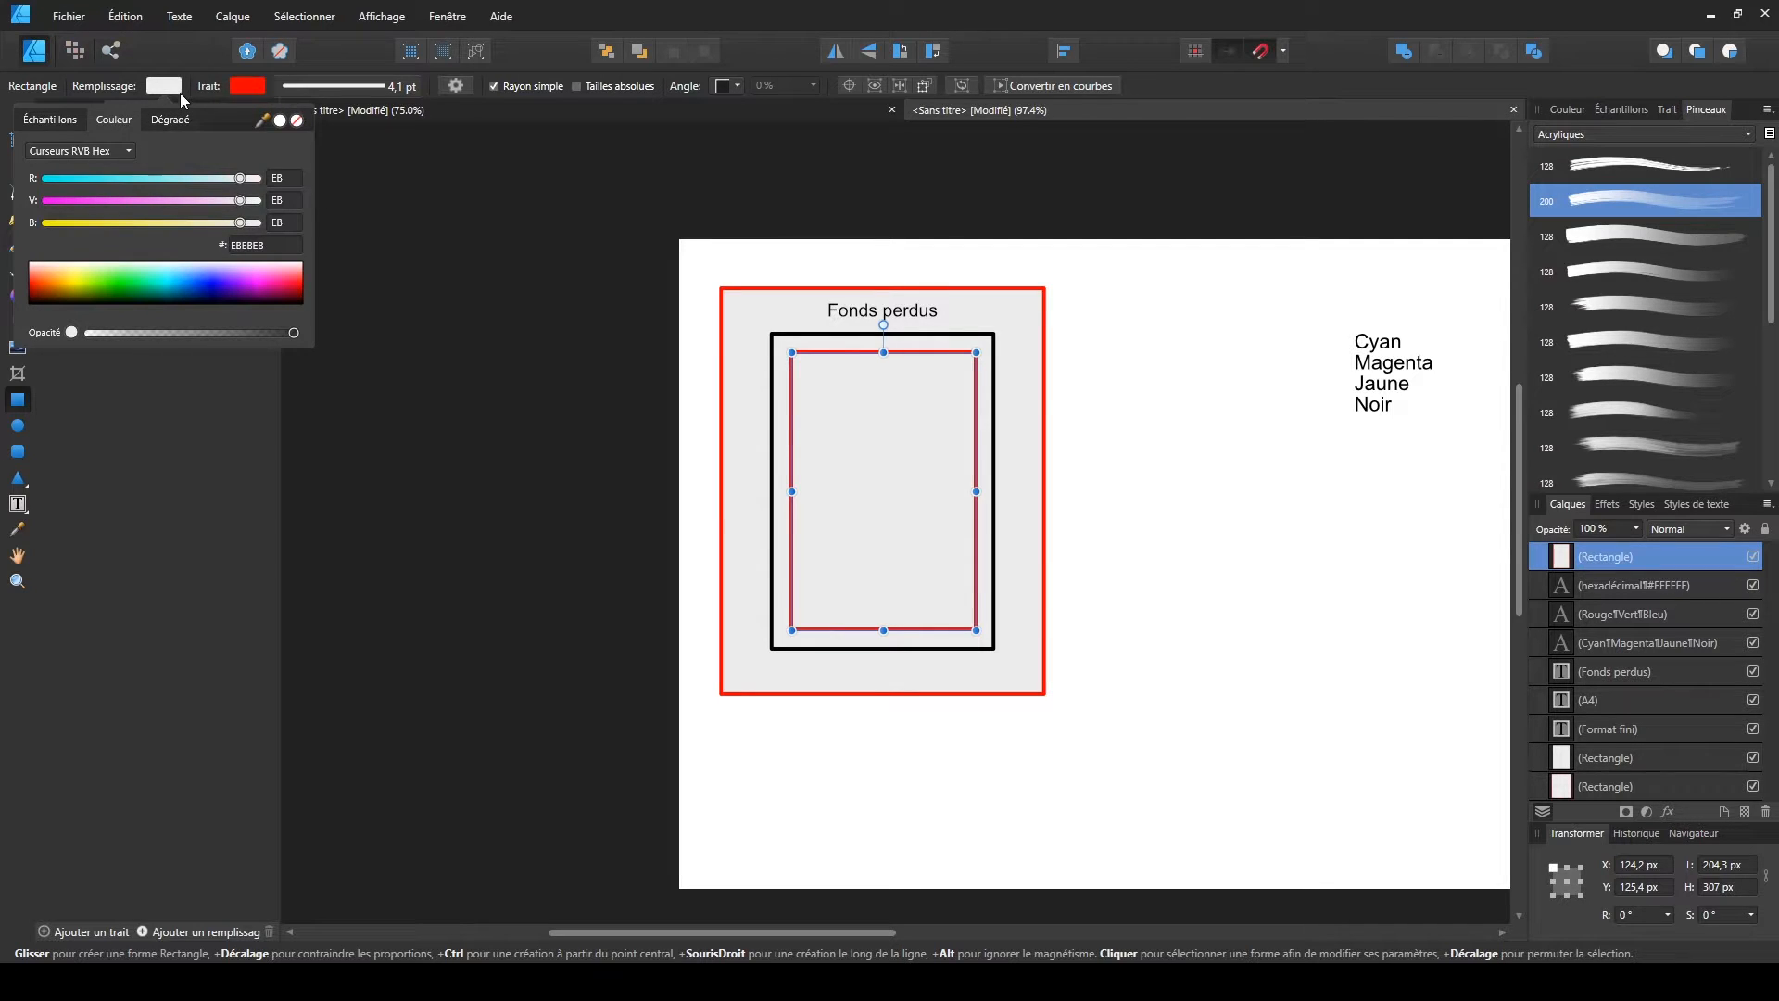
click(296, 120)
click(250, 86)
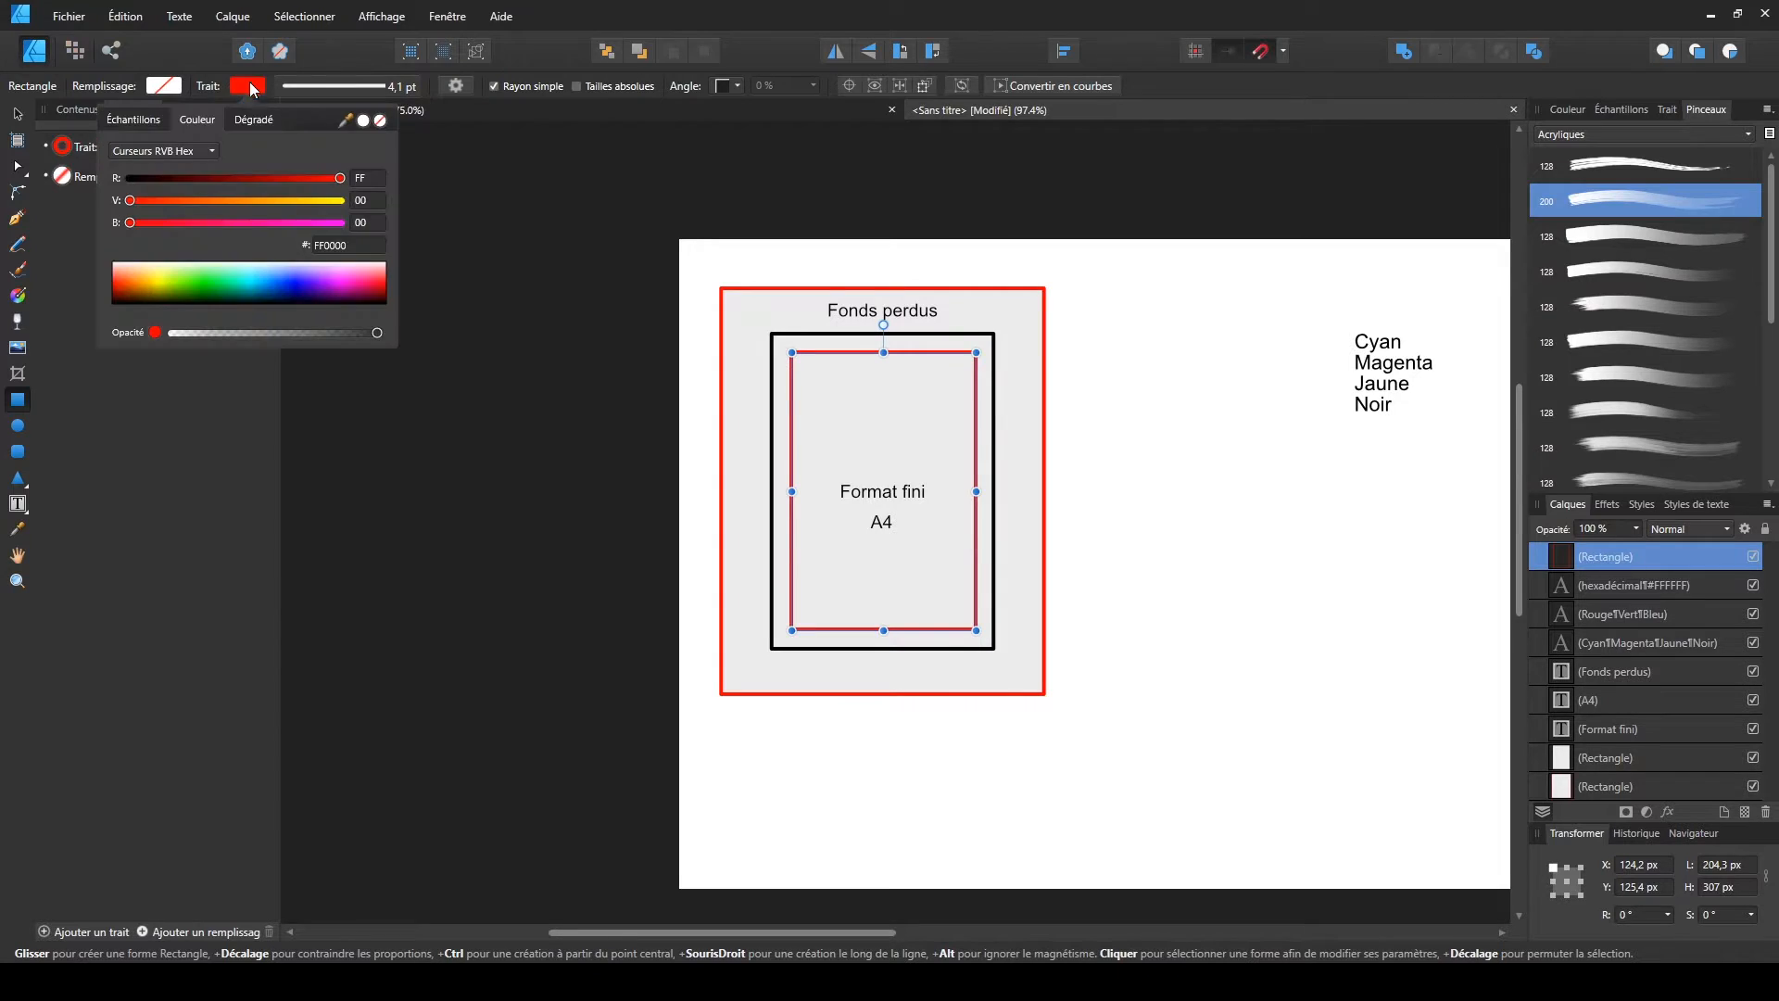
drag(211, 276, 208, 276)
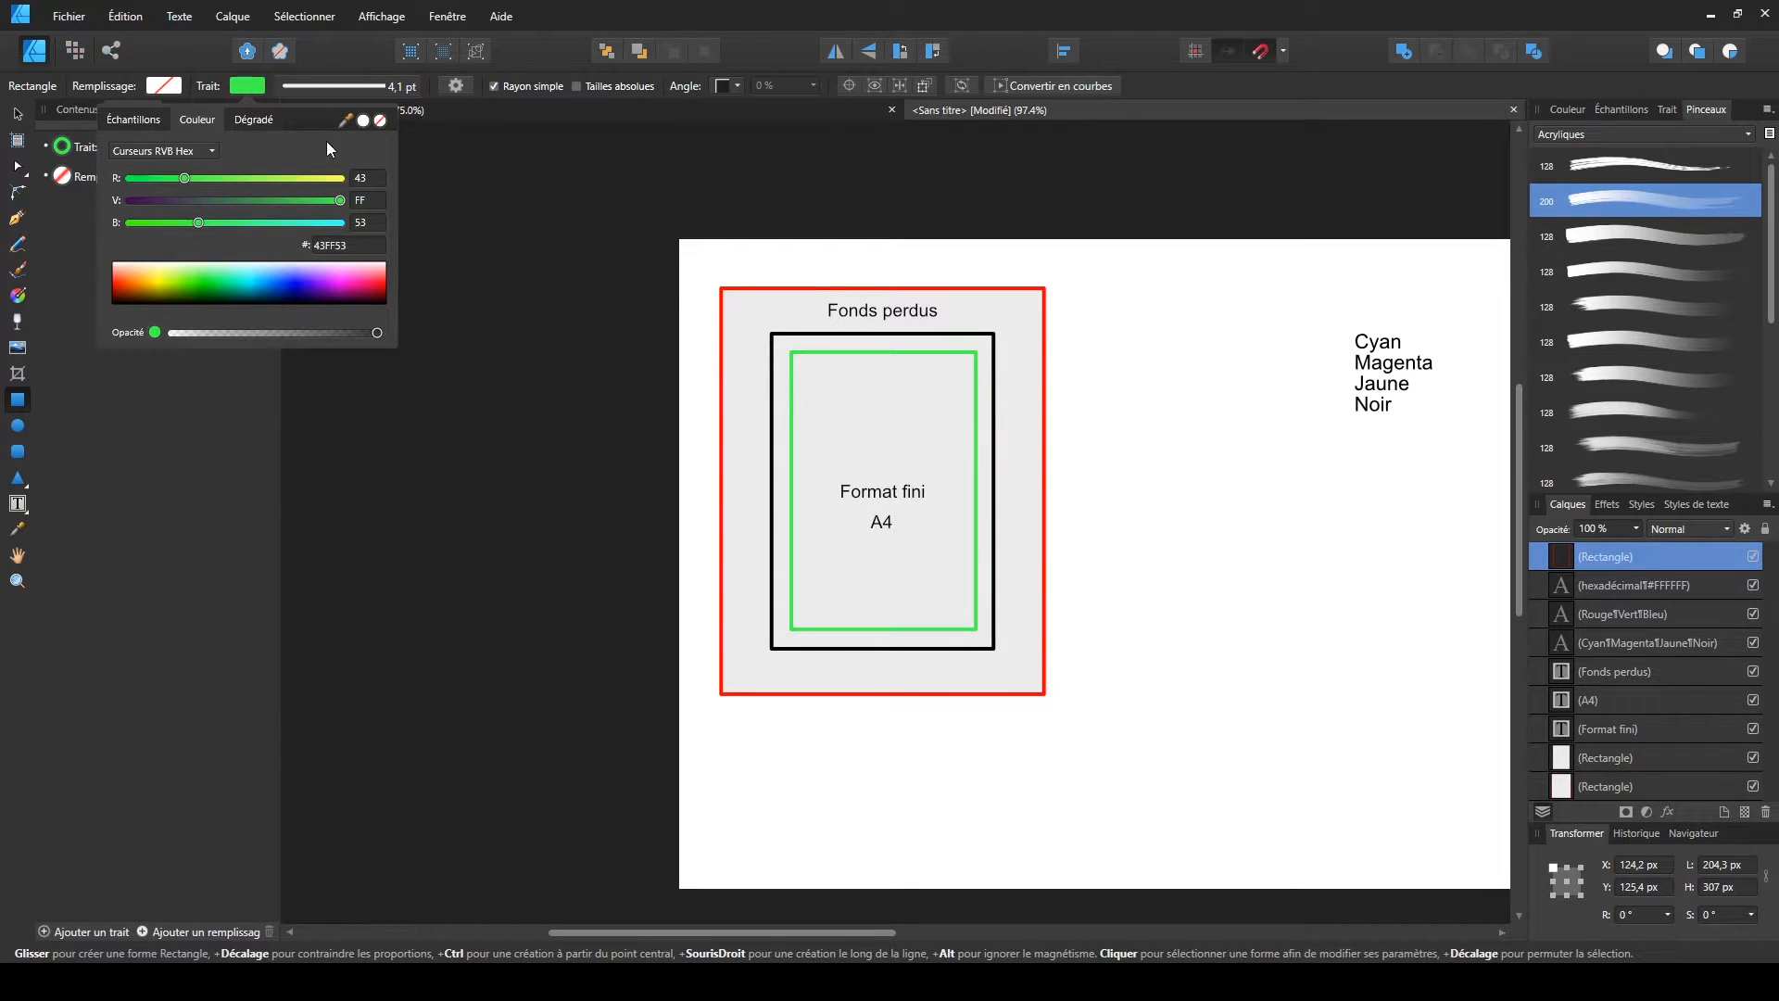
- Make the green rectangle's outline dashed, 0.8 pt wide, with a dash length of 10 and a gap of 5
click(371, 81)
click(346, 123)
drag(326, 152, 318, 154)
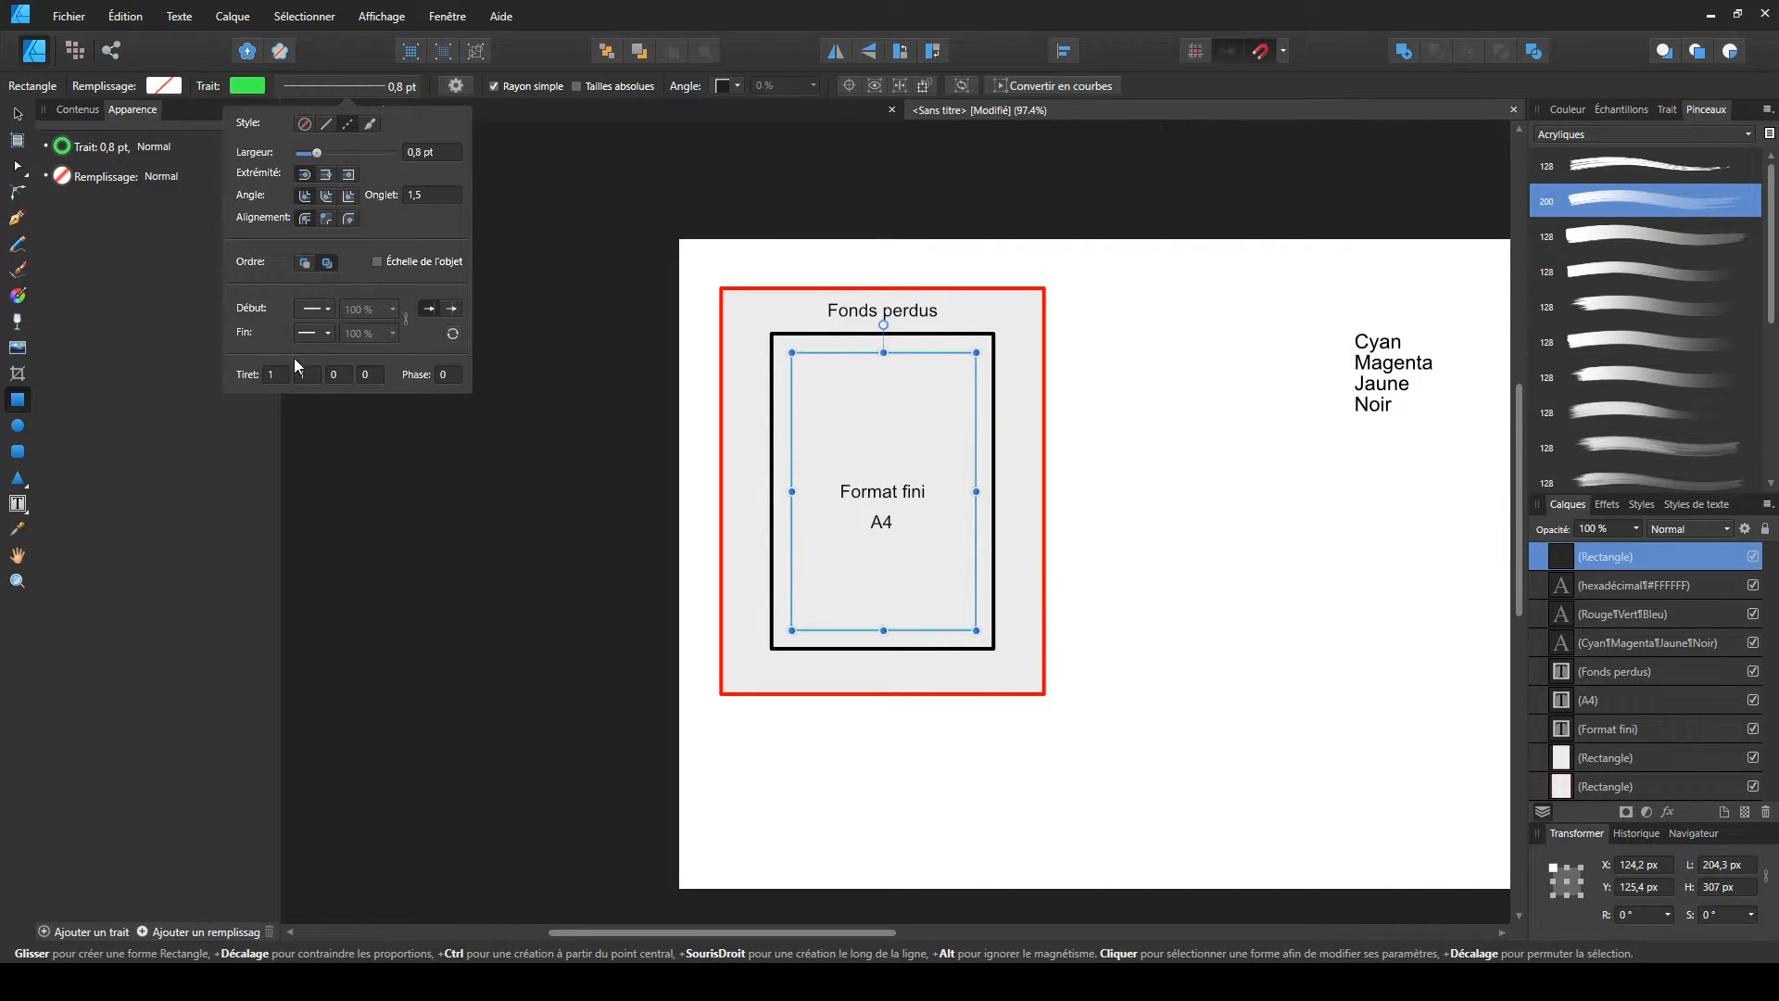
click(270, 375)
text(10)
key(Tab)
text(5)
key(Tab)
click(508, 483)
click(17, 113)
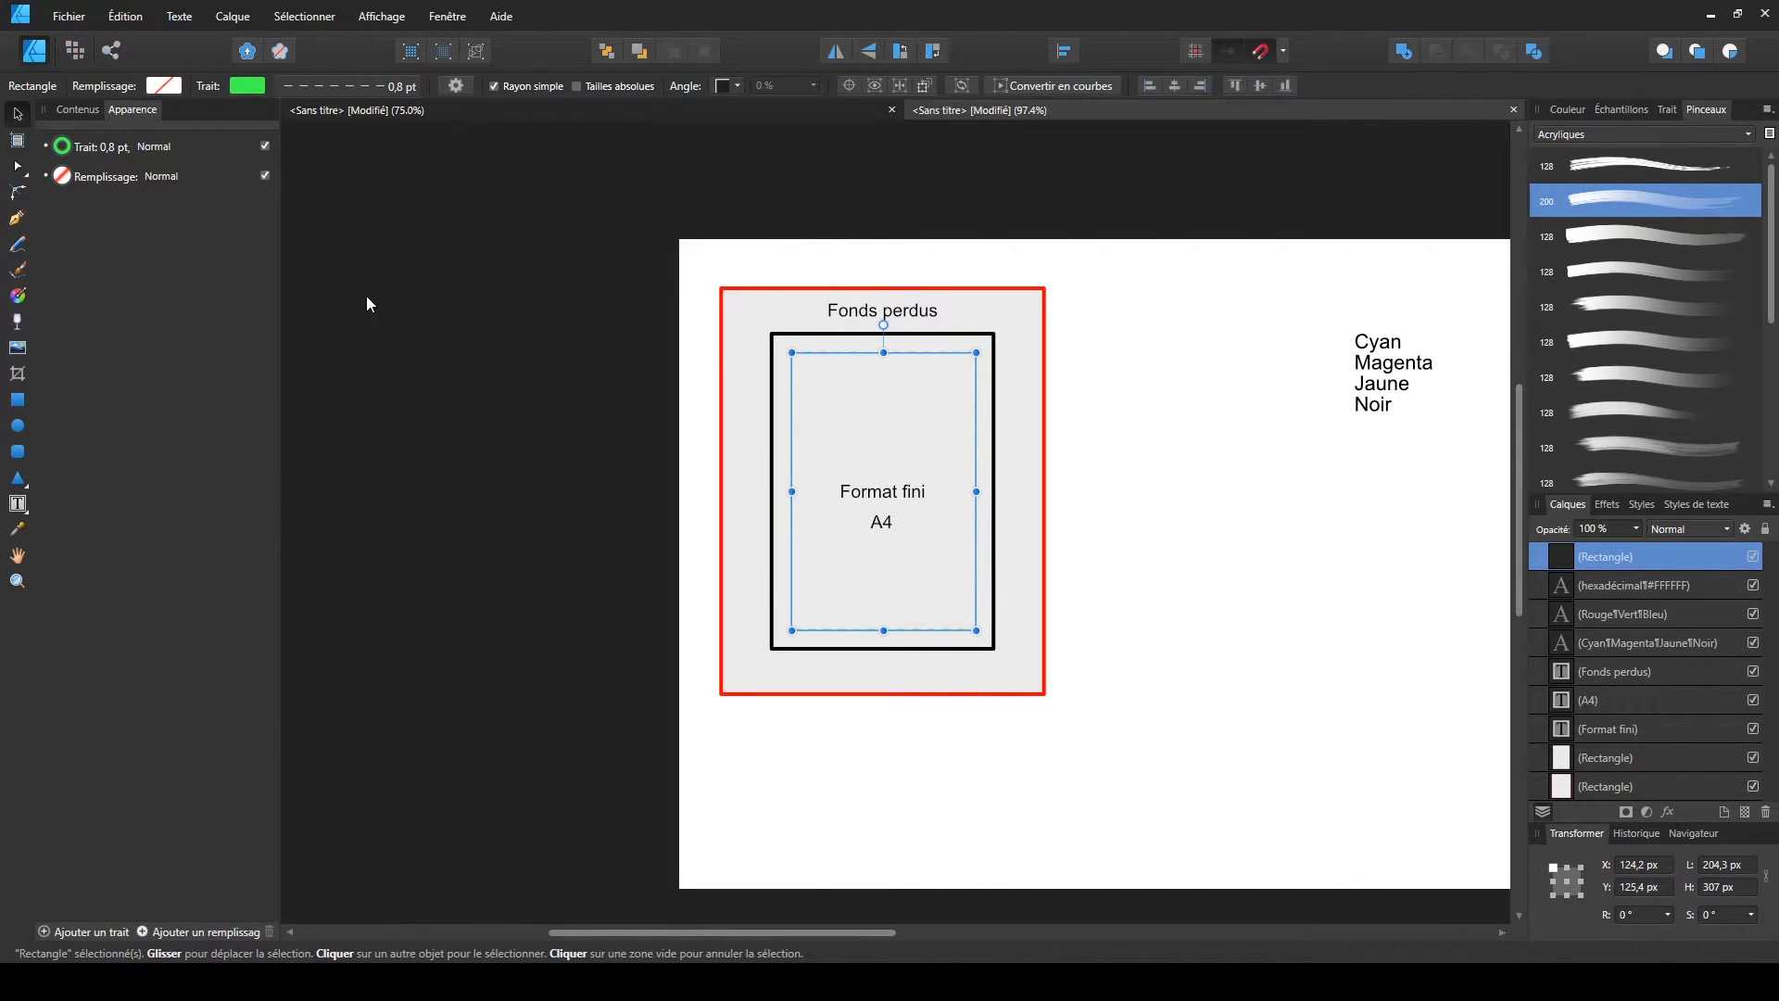
- Darken the dashed rectangle's outline to green 0DC004 and deselect it
click(519, 342)
click(855, 353)
click(237, 88)
drag(281, 199, 137, 177)
click(287, 199)
click(154, 222)
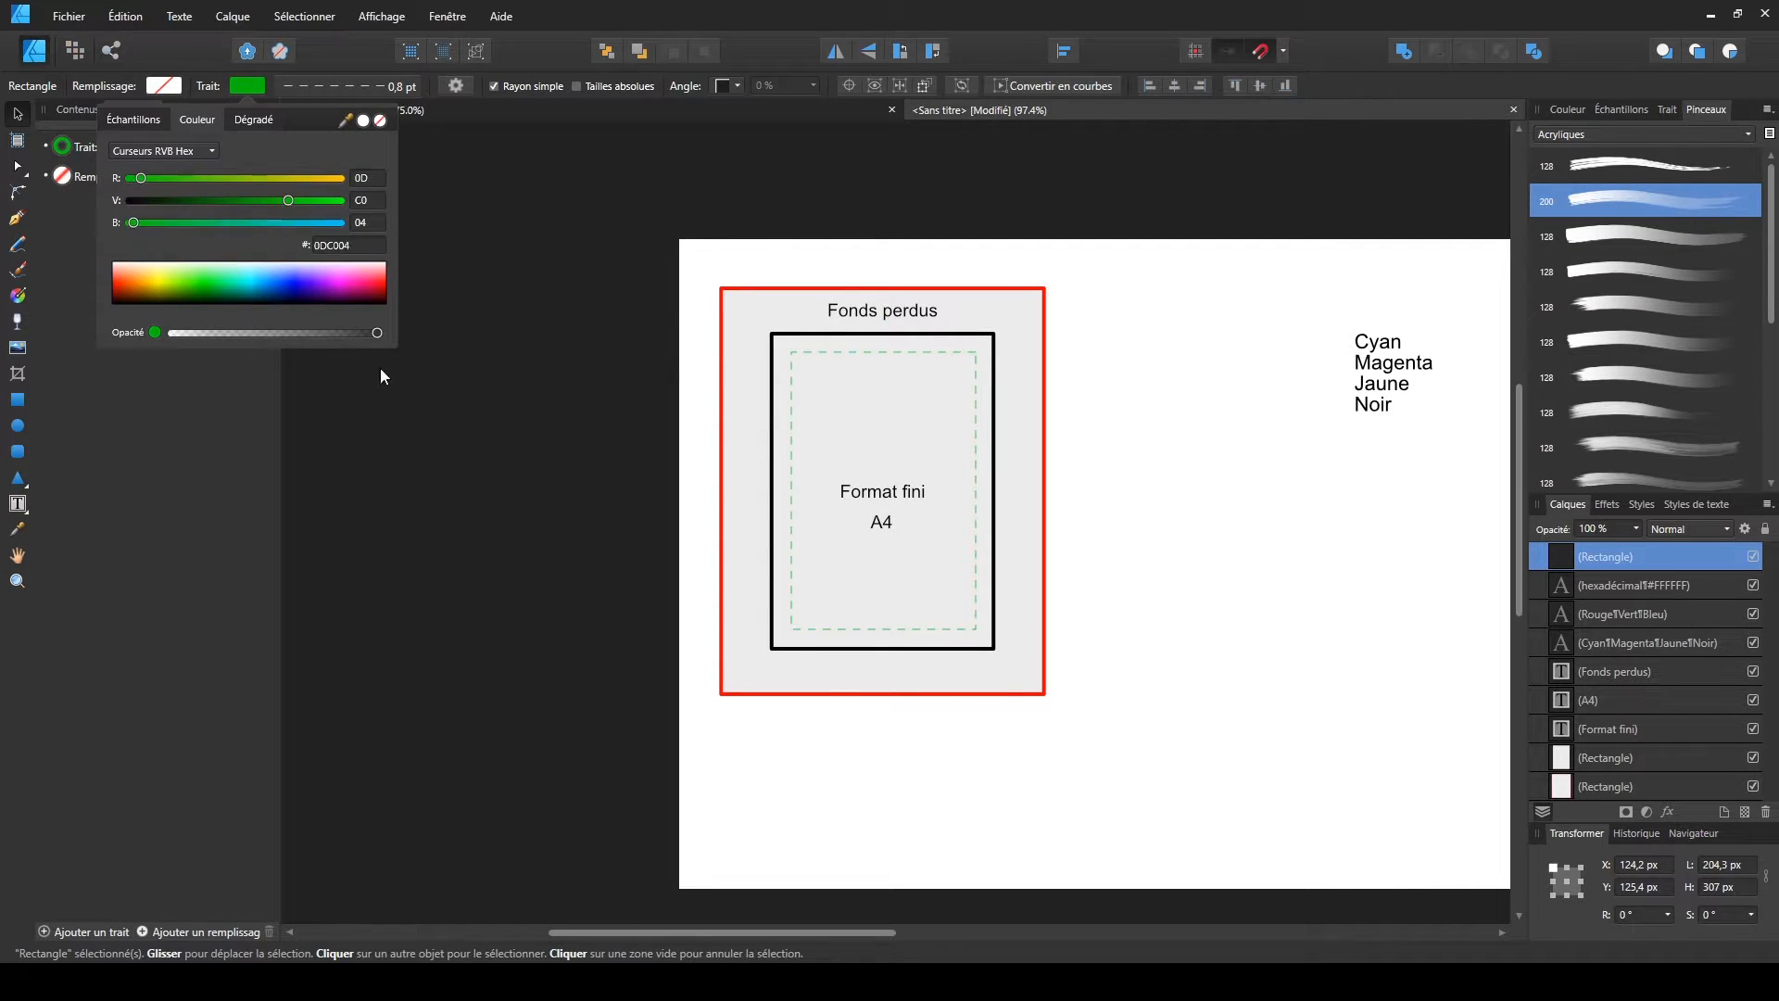
click(658, 422)
key(ctrl+plus)
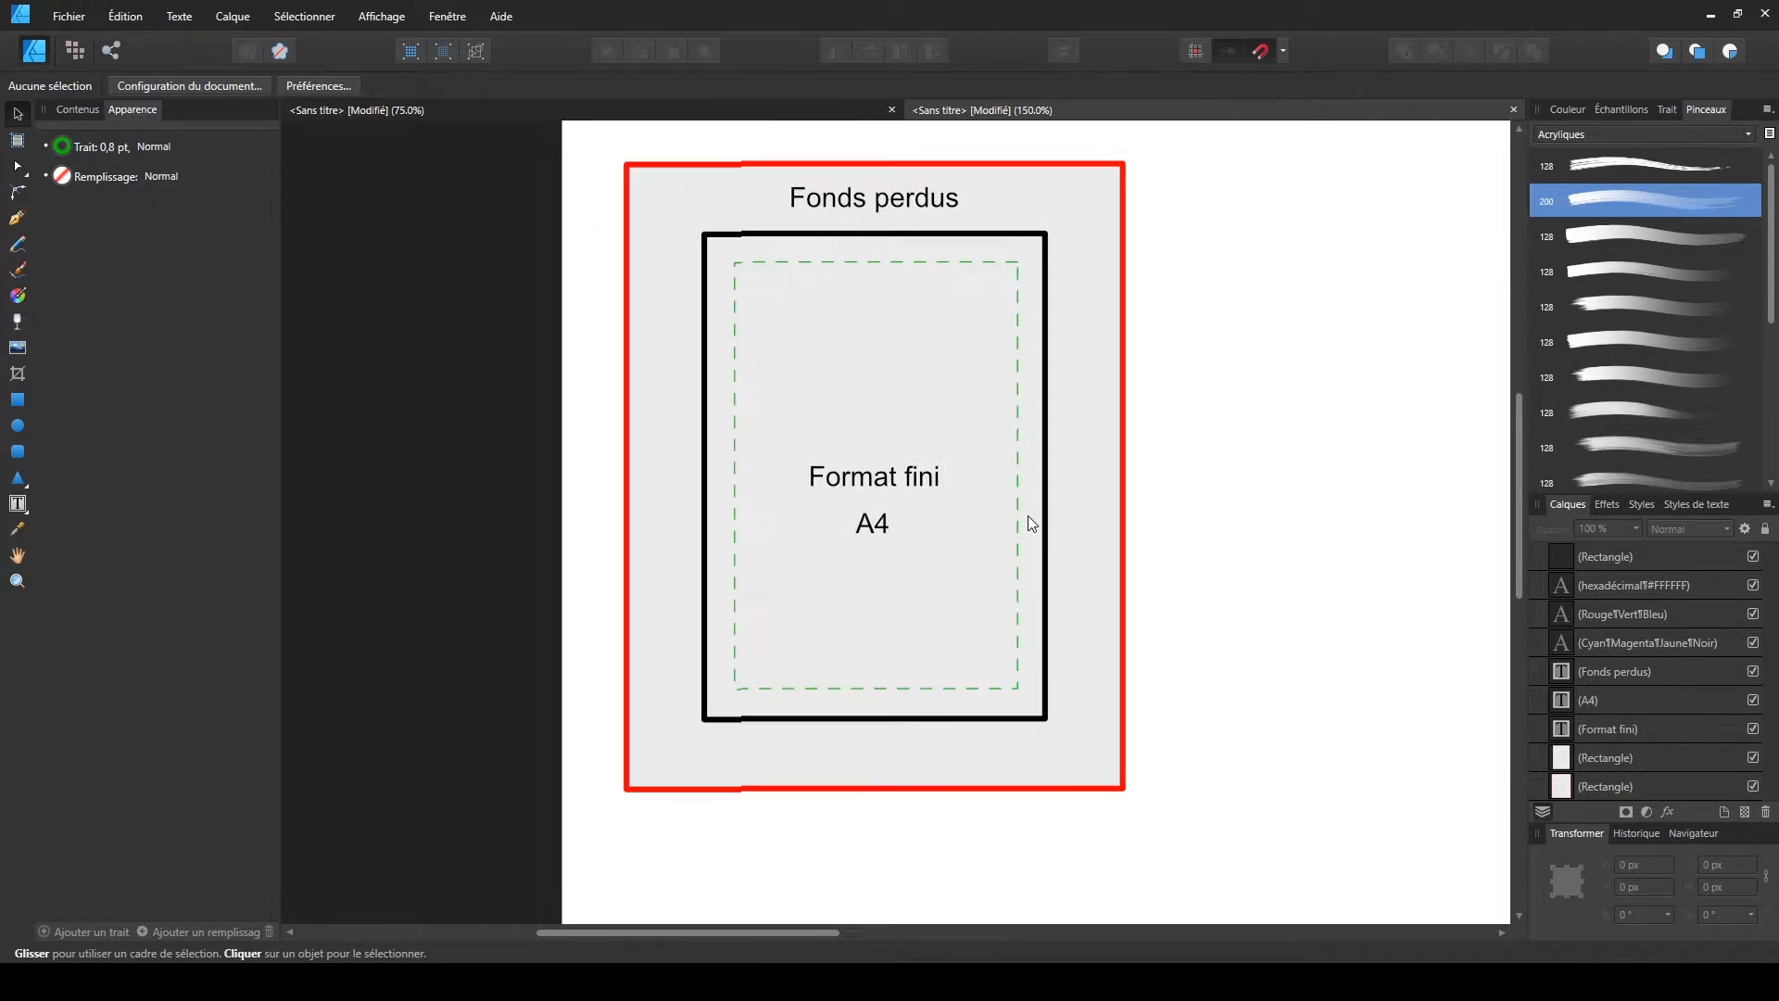
click(820, 261)
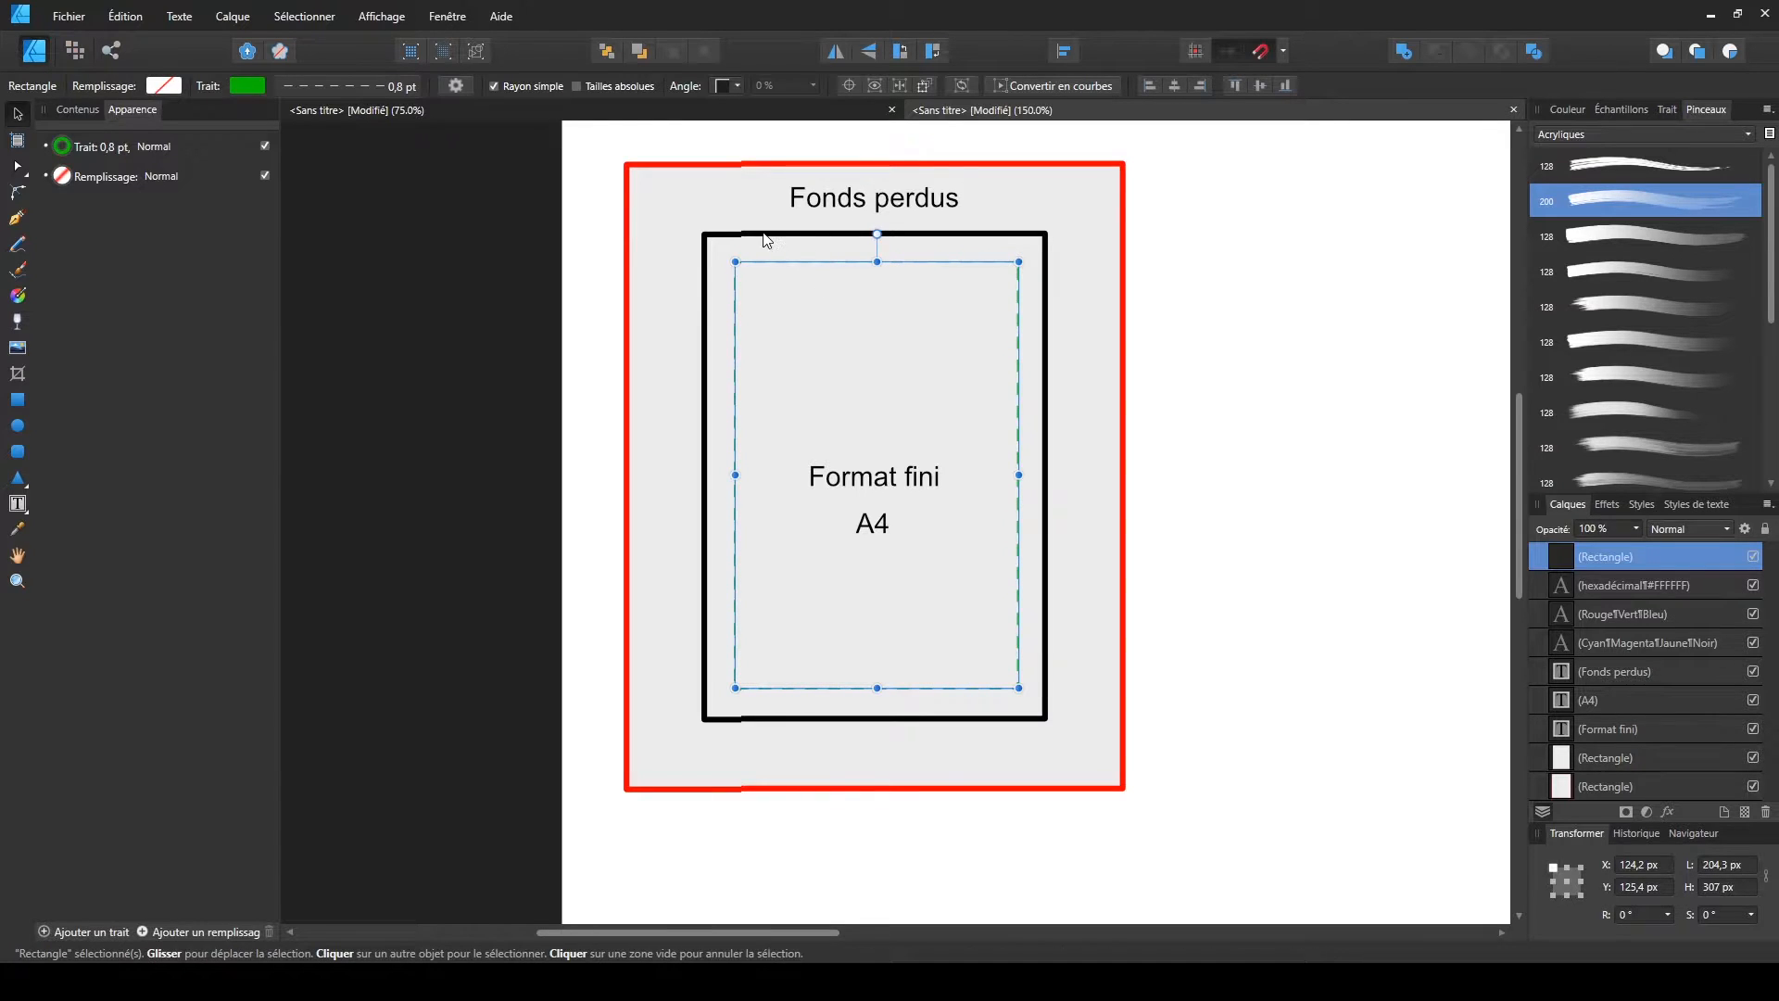
click(1232, 327)
scroll(805, 278, up, 3)
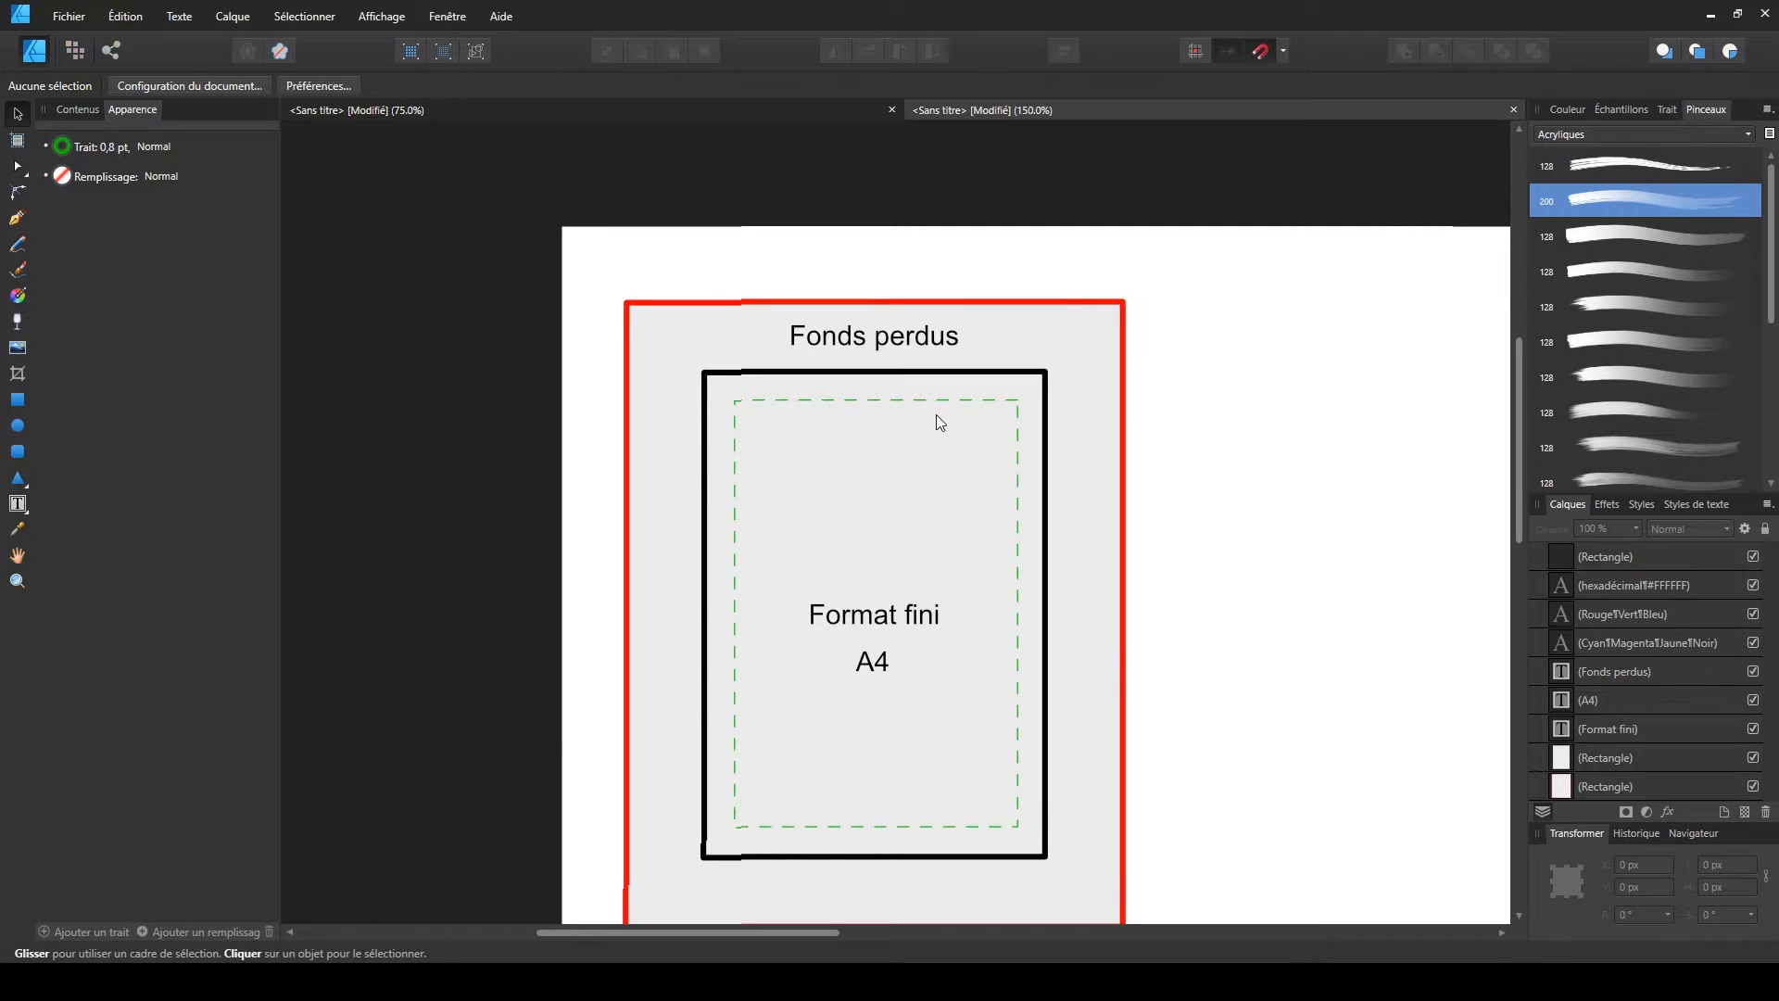
scroll(945, 459, down, 2)
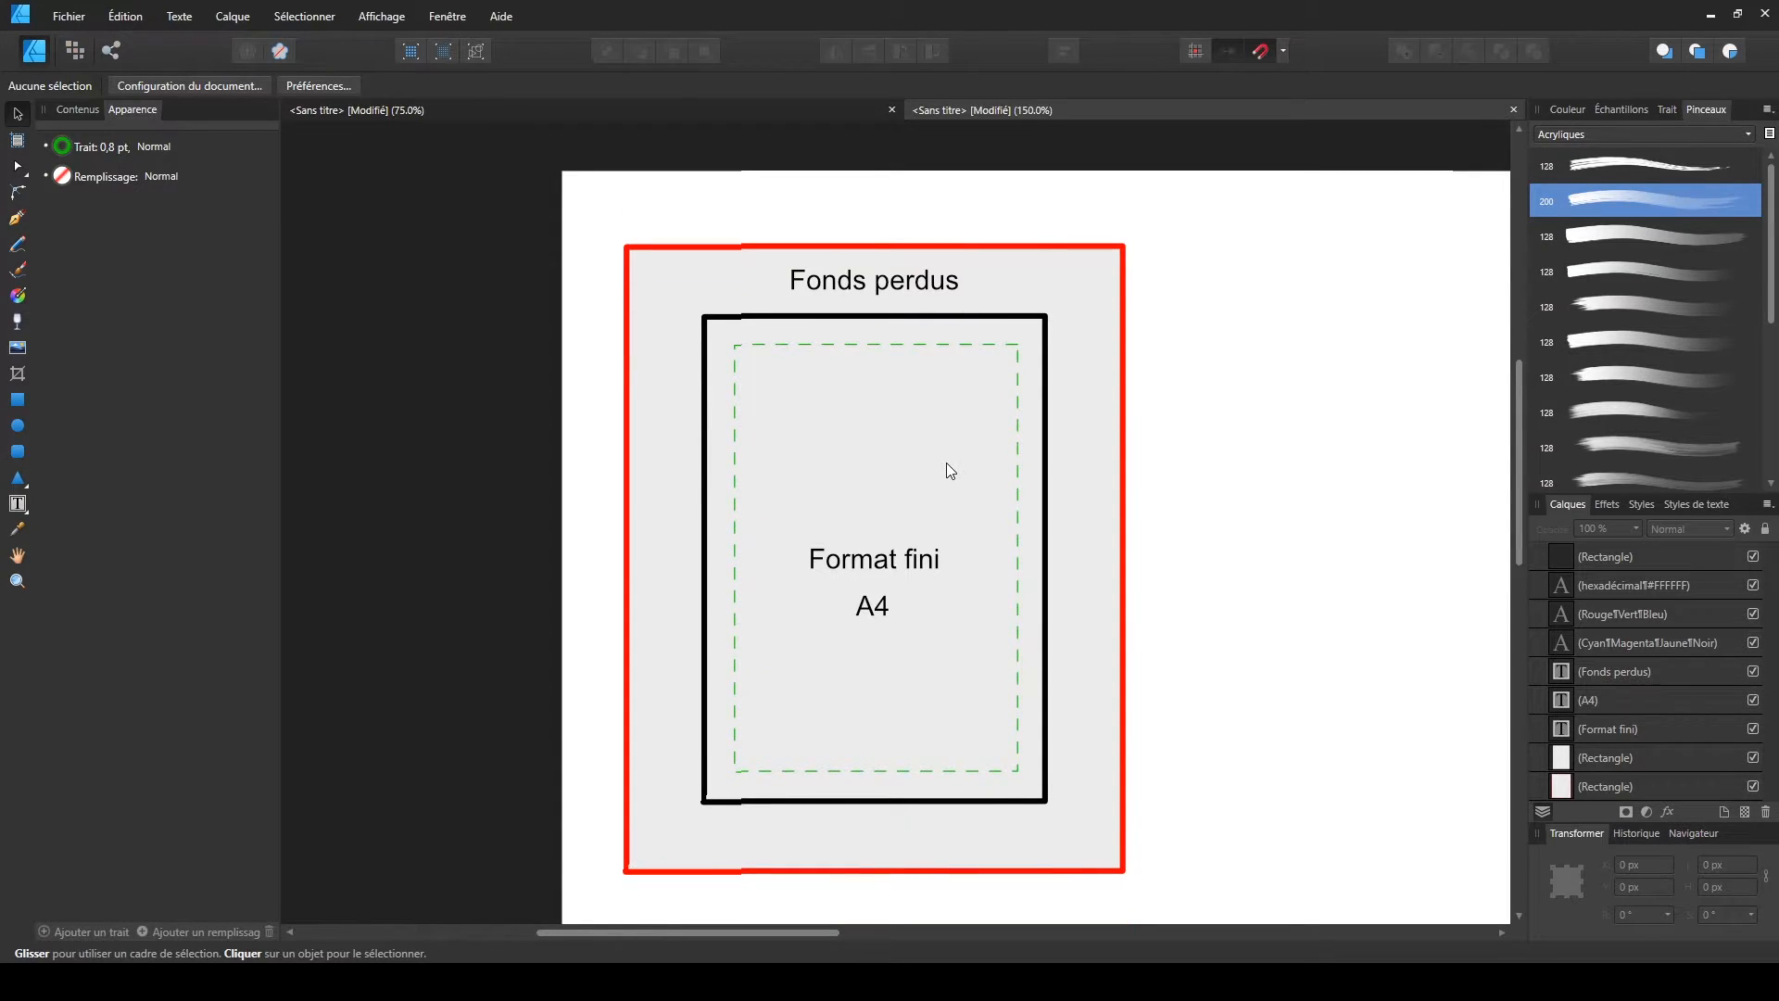
key(ctrl+1)
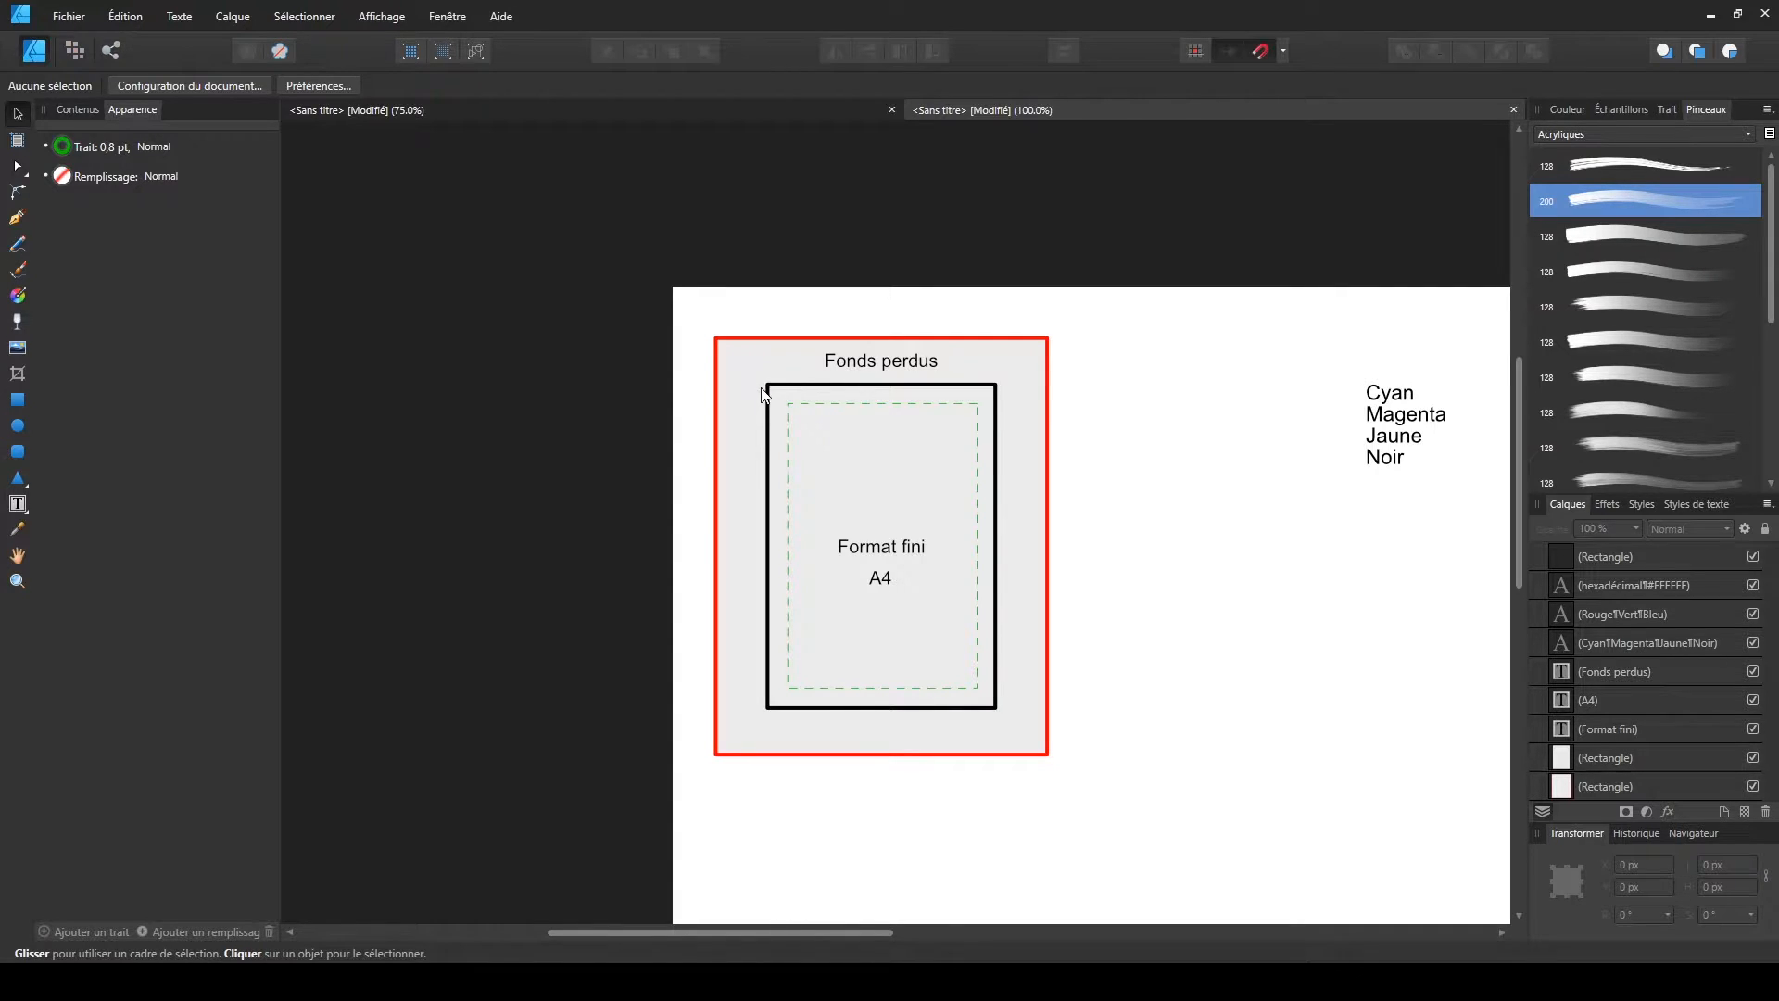
- Draw a rectangle about 246 × 63 px across the upper part of the black frame and fill it with light green
key(ctrl+2)
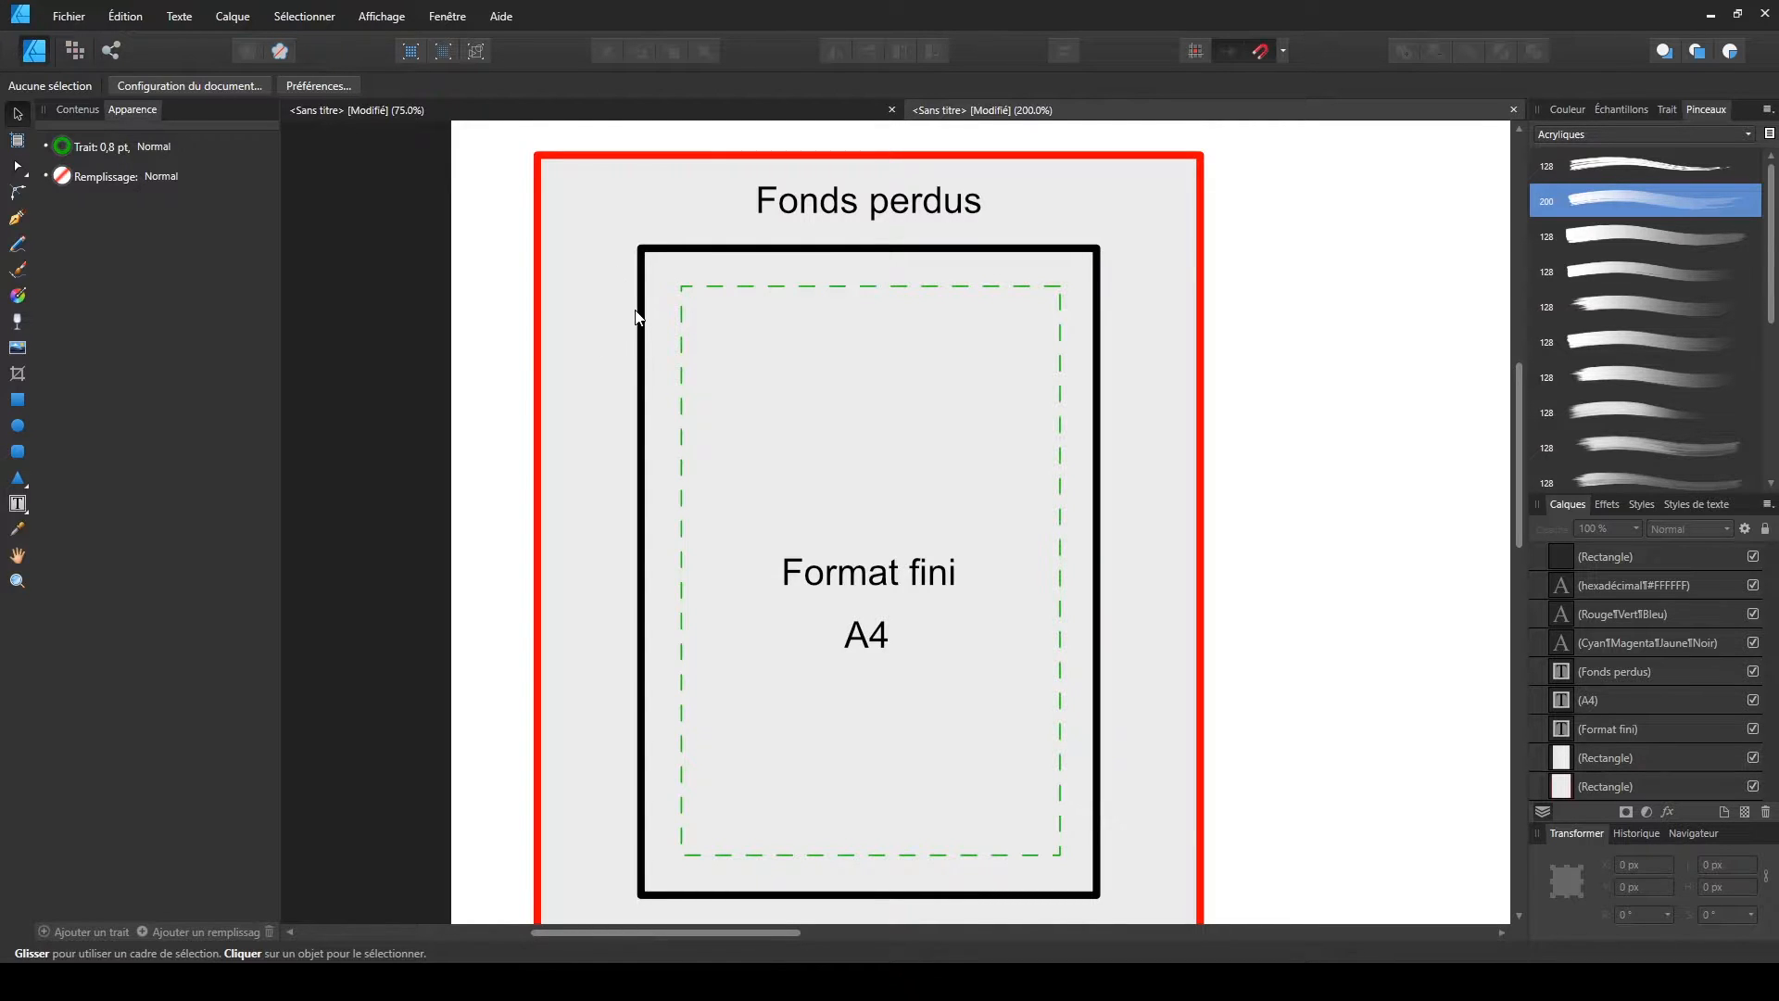
click(17, 426)
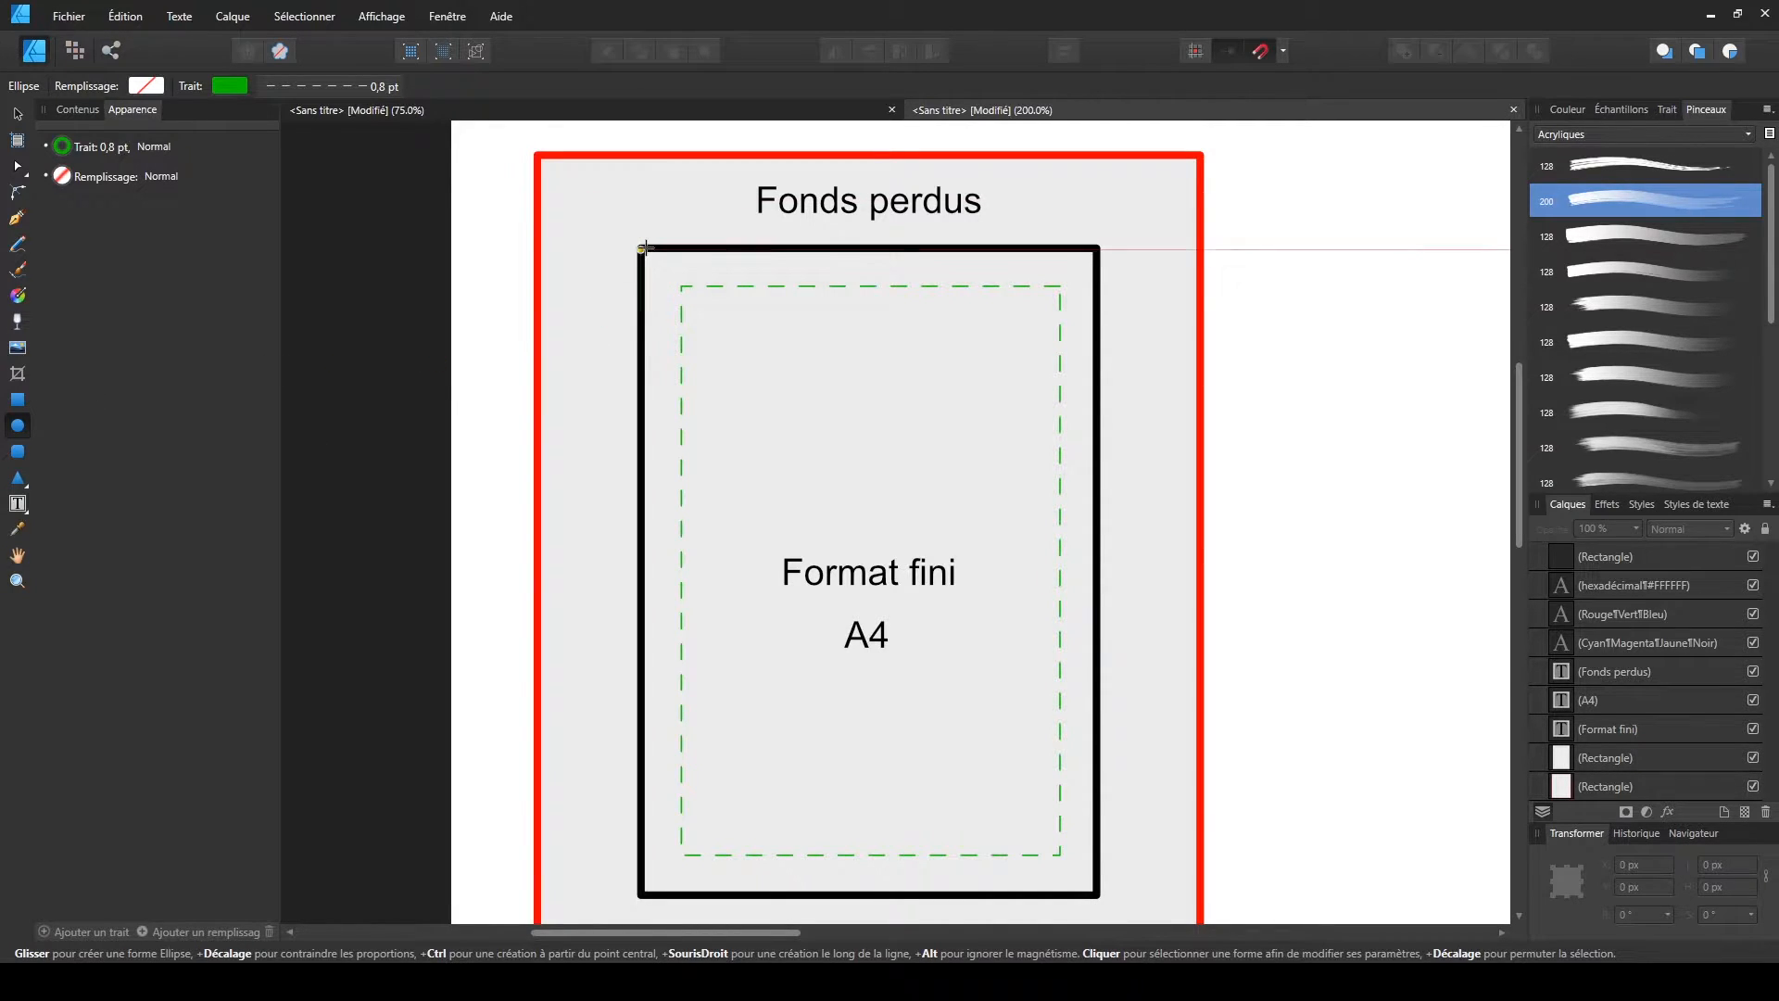
key(m)
drag(639, 247, 1097, 365)
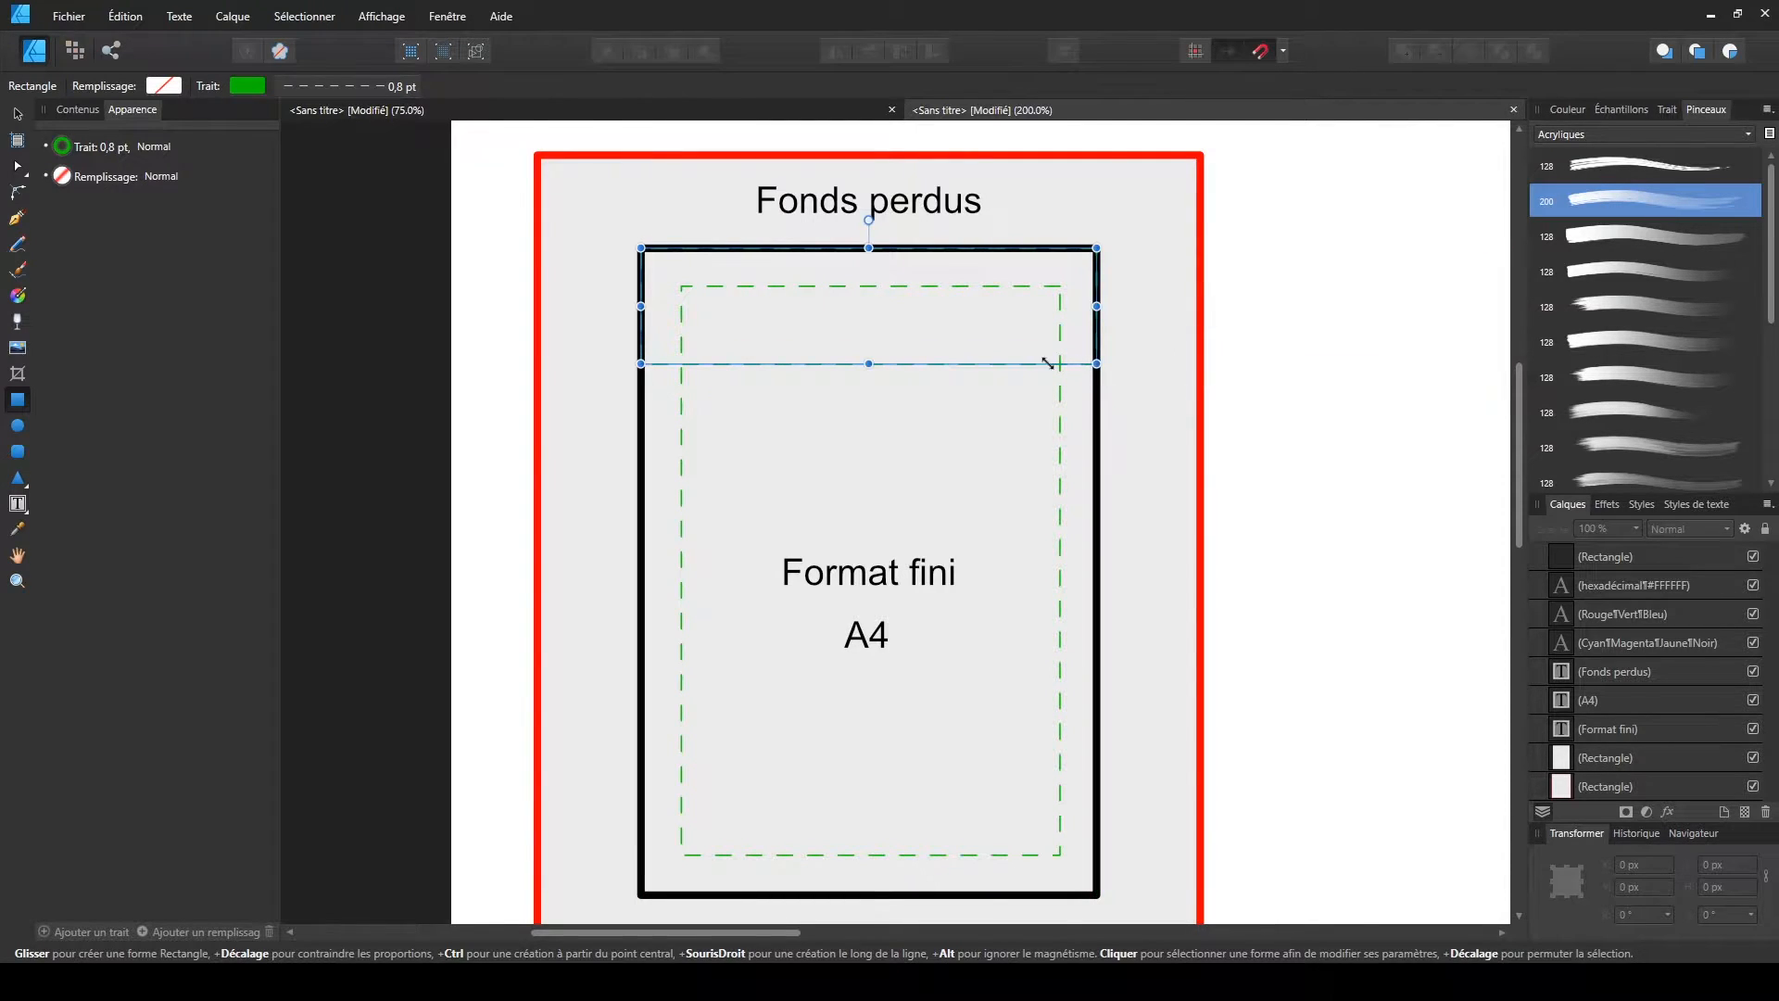
click(164, 85)
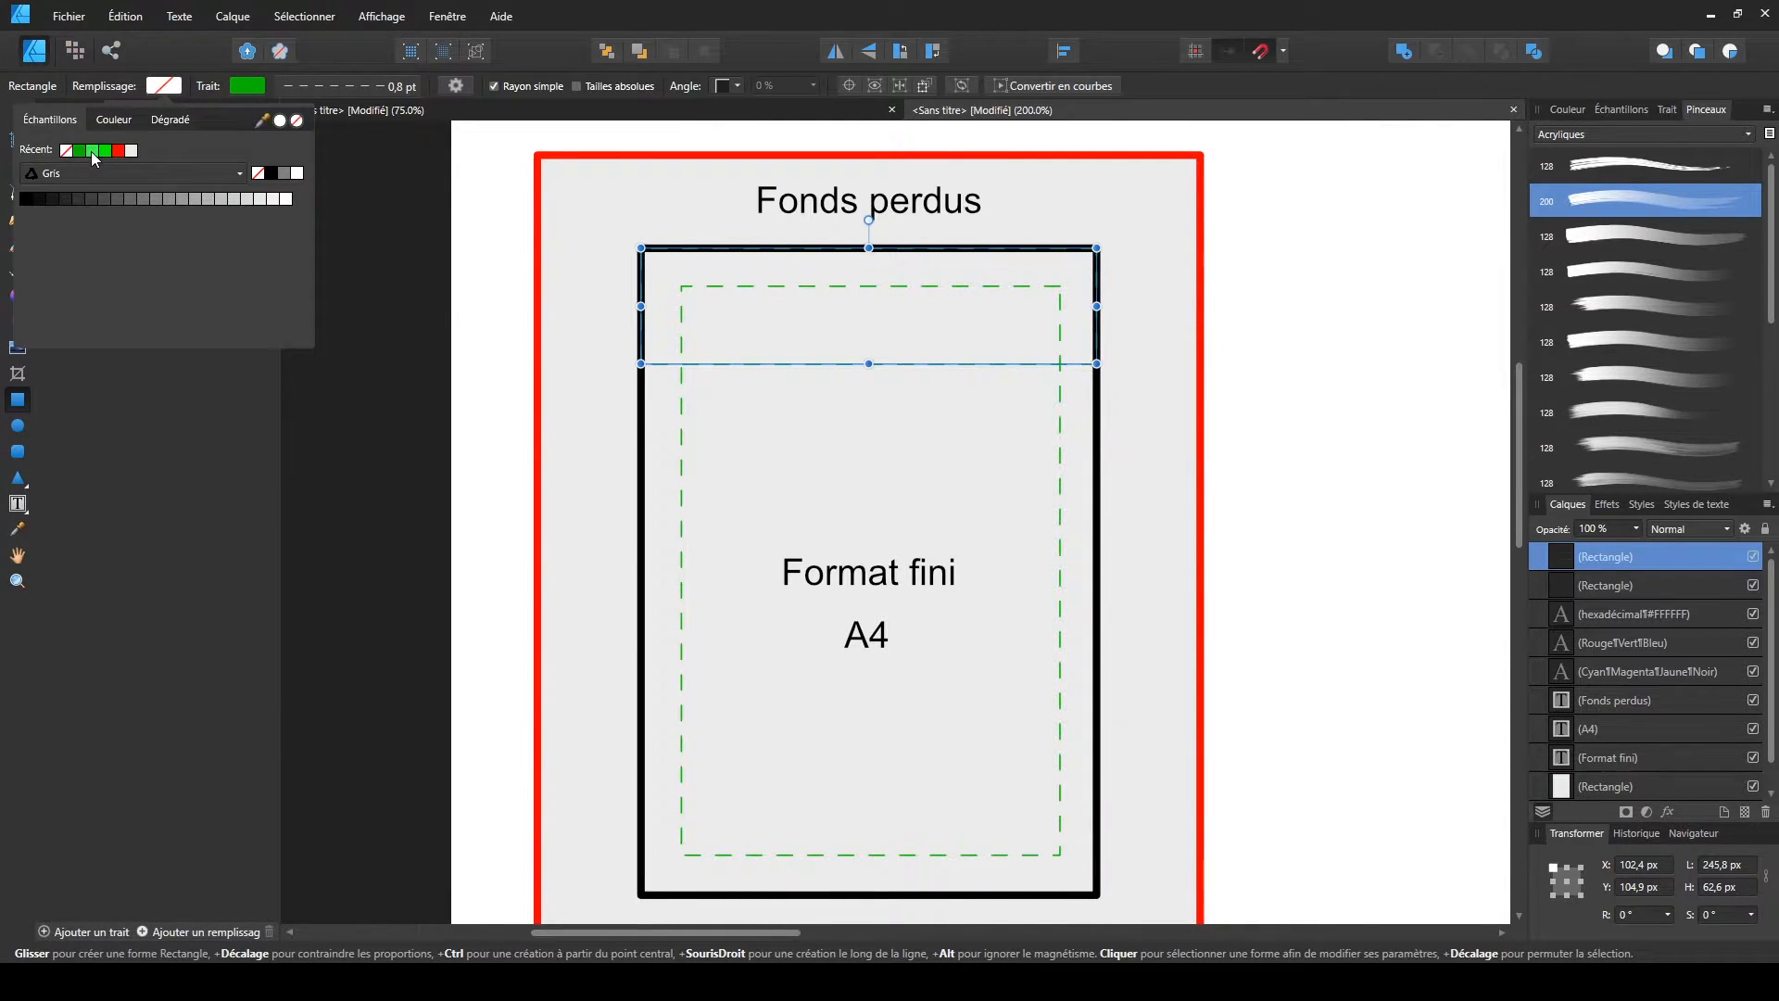
click(92, 150)
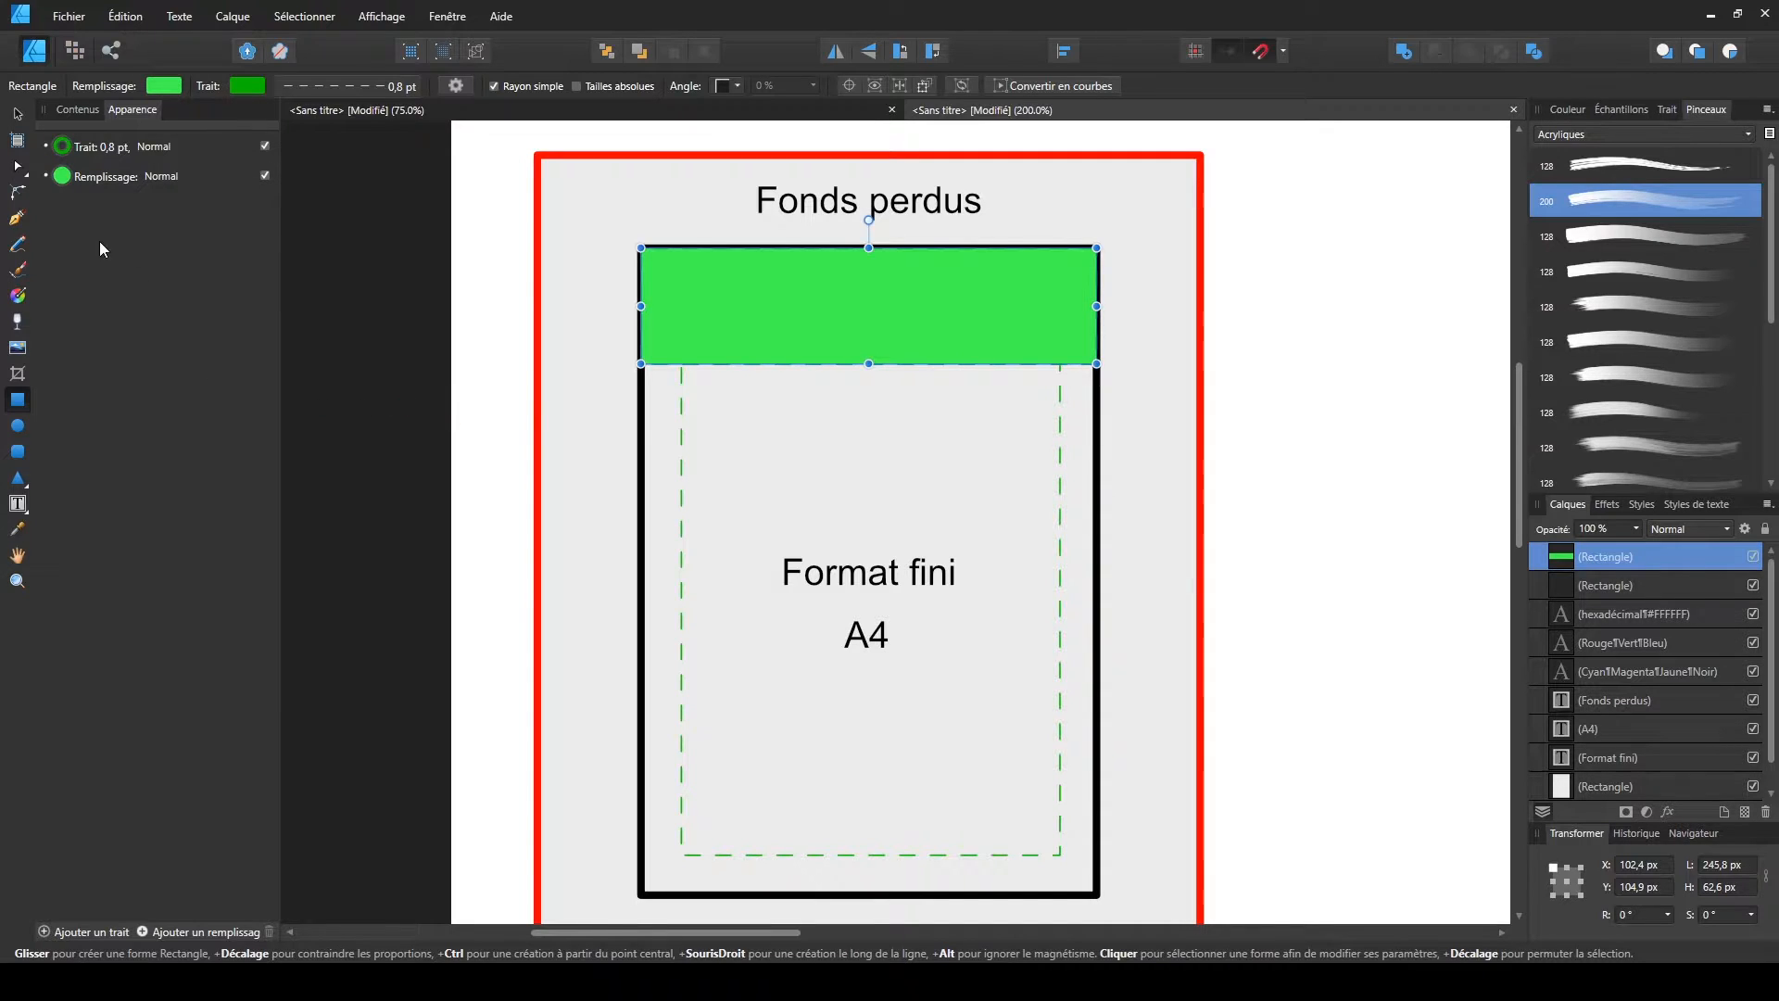
key(v)
click(373, 330)
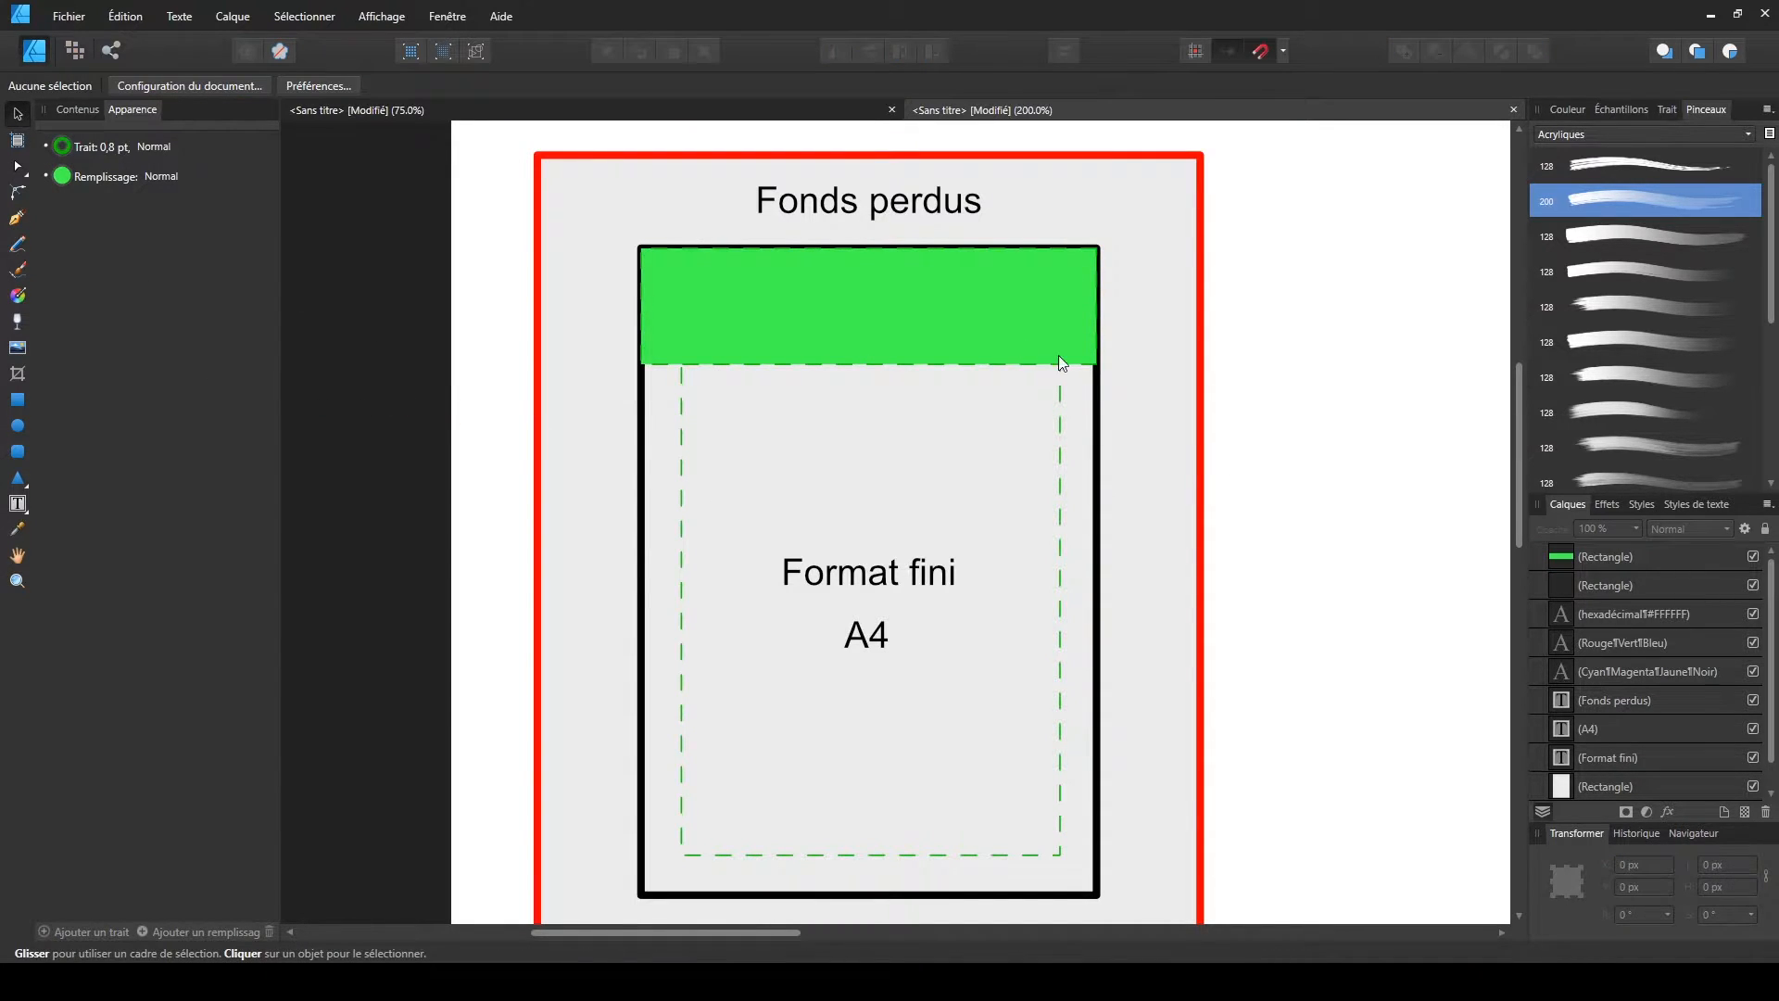
- Extend the green rectangle outward to the top, left and right edges of the red bleed frame
click(954, 326)
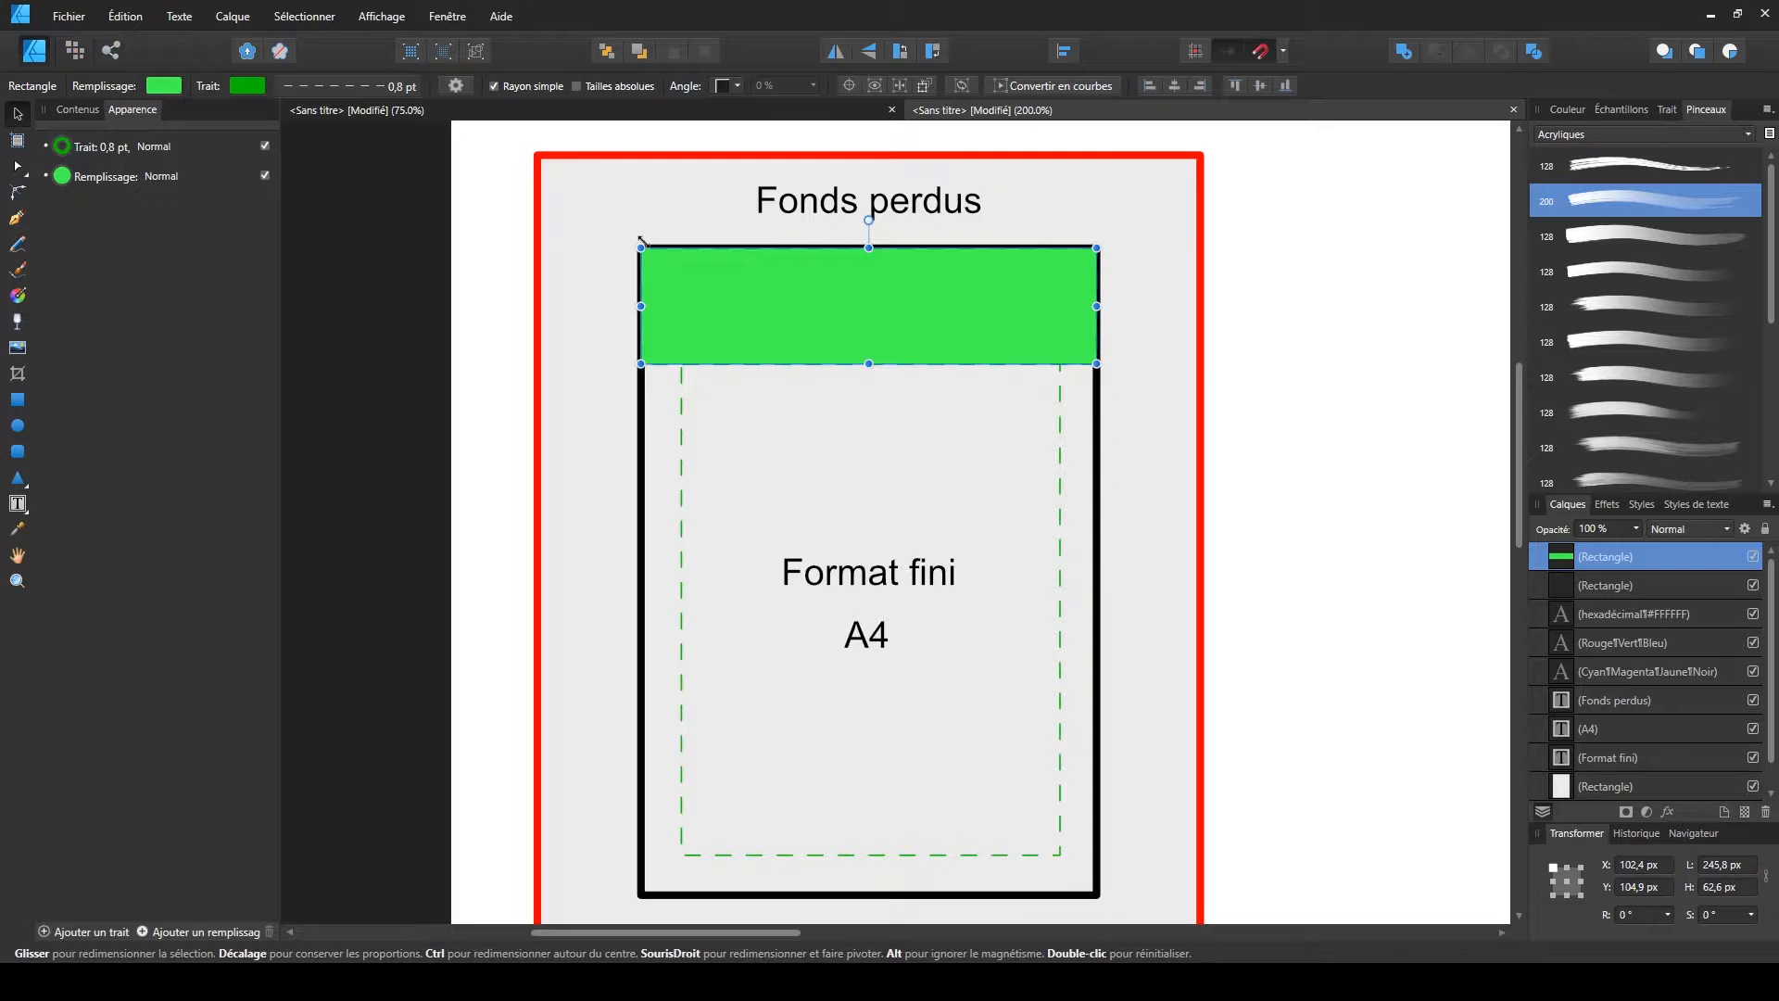
drag(641, 248, 538, 154)
drag(1098, 260, 1201, 262)
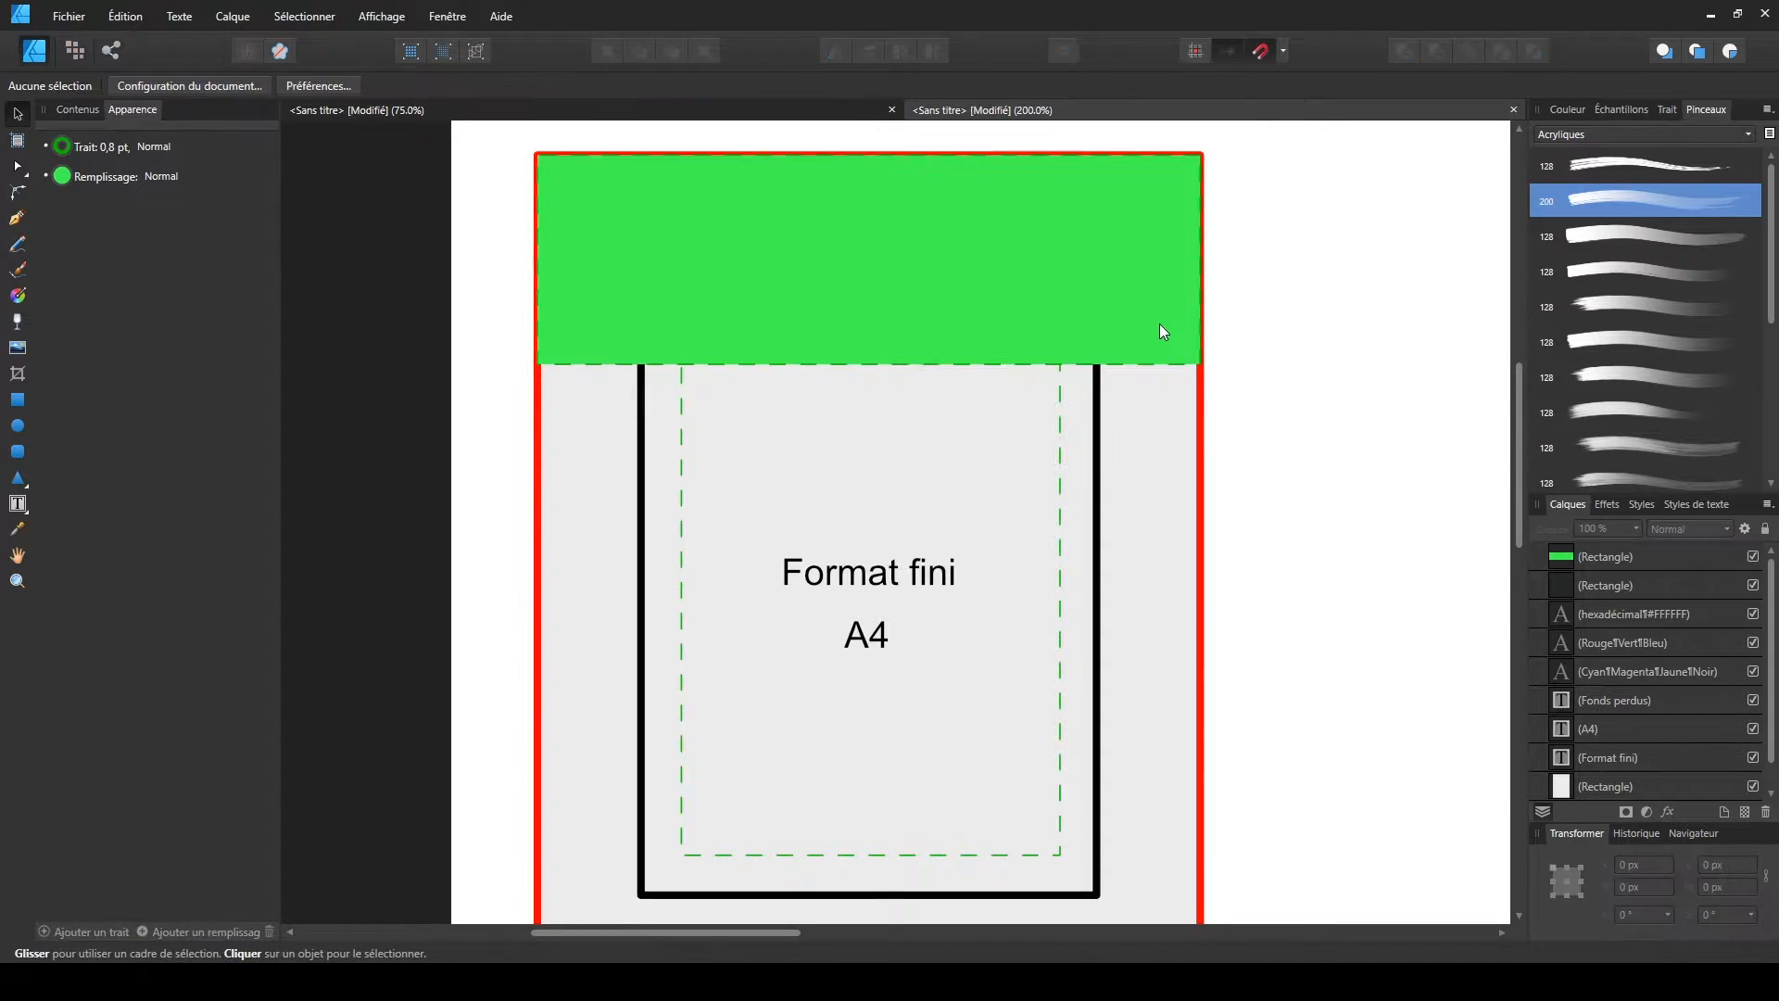
- Delete the green-filled rectangle from the diagram
right_click(1159, 317)
click(1326, 372)
click(715, 315)
key(Delete)
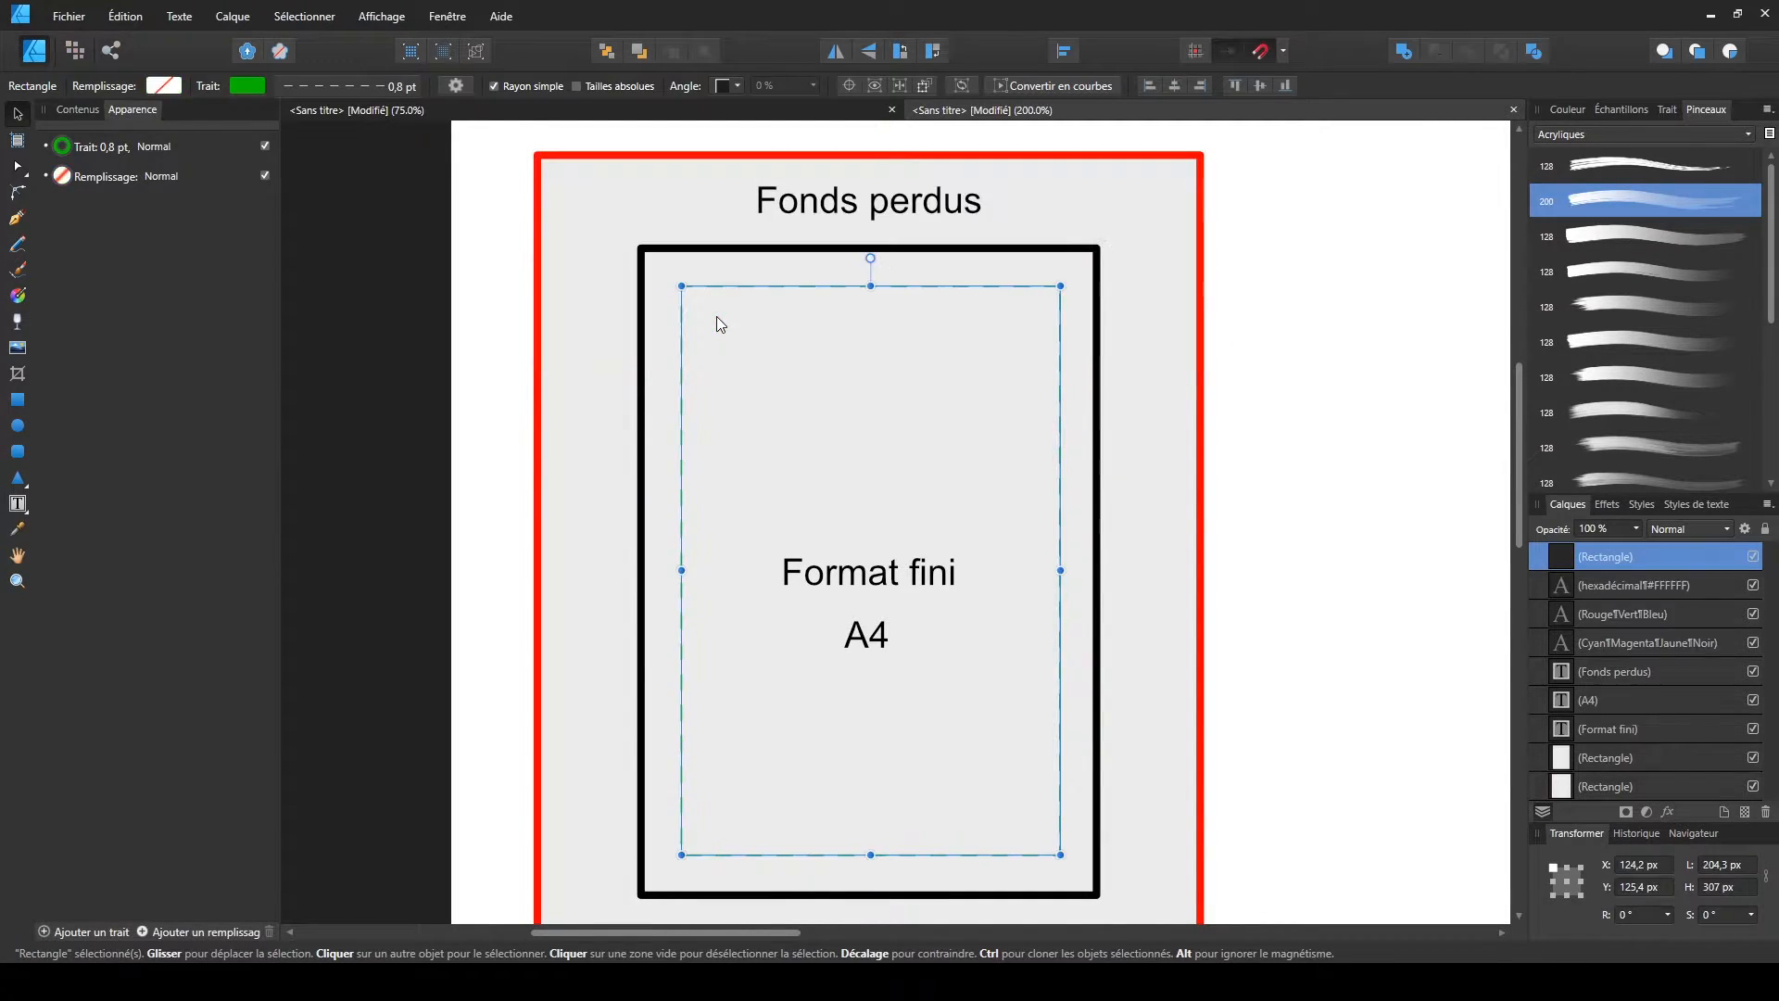
click(1295, 393)
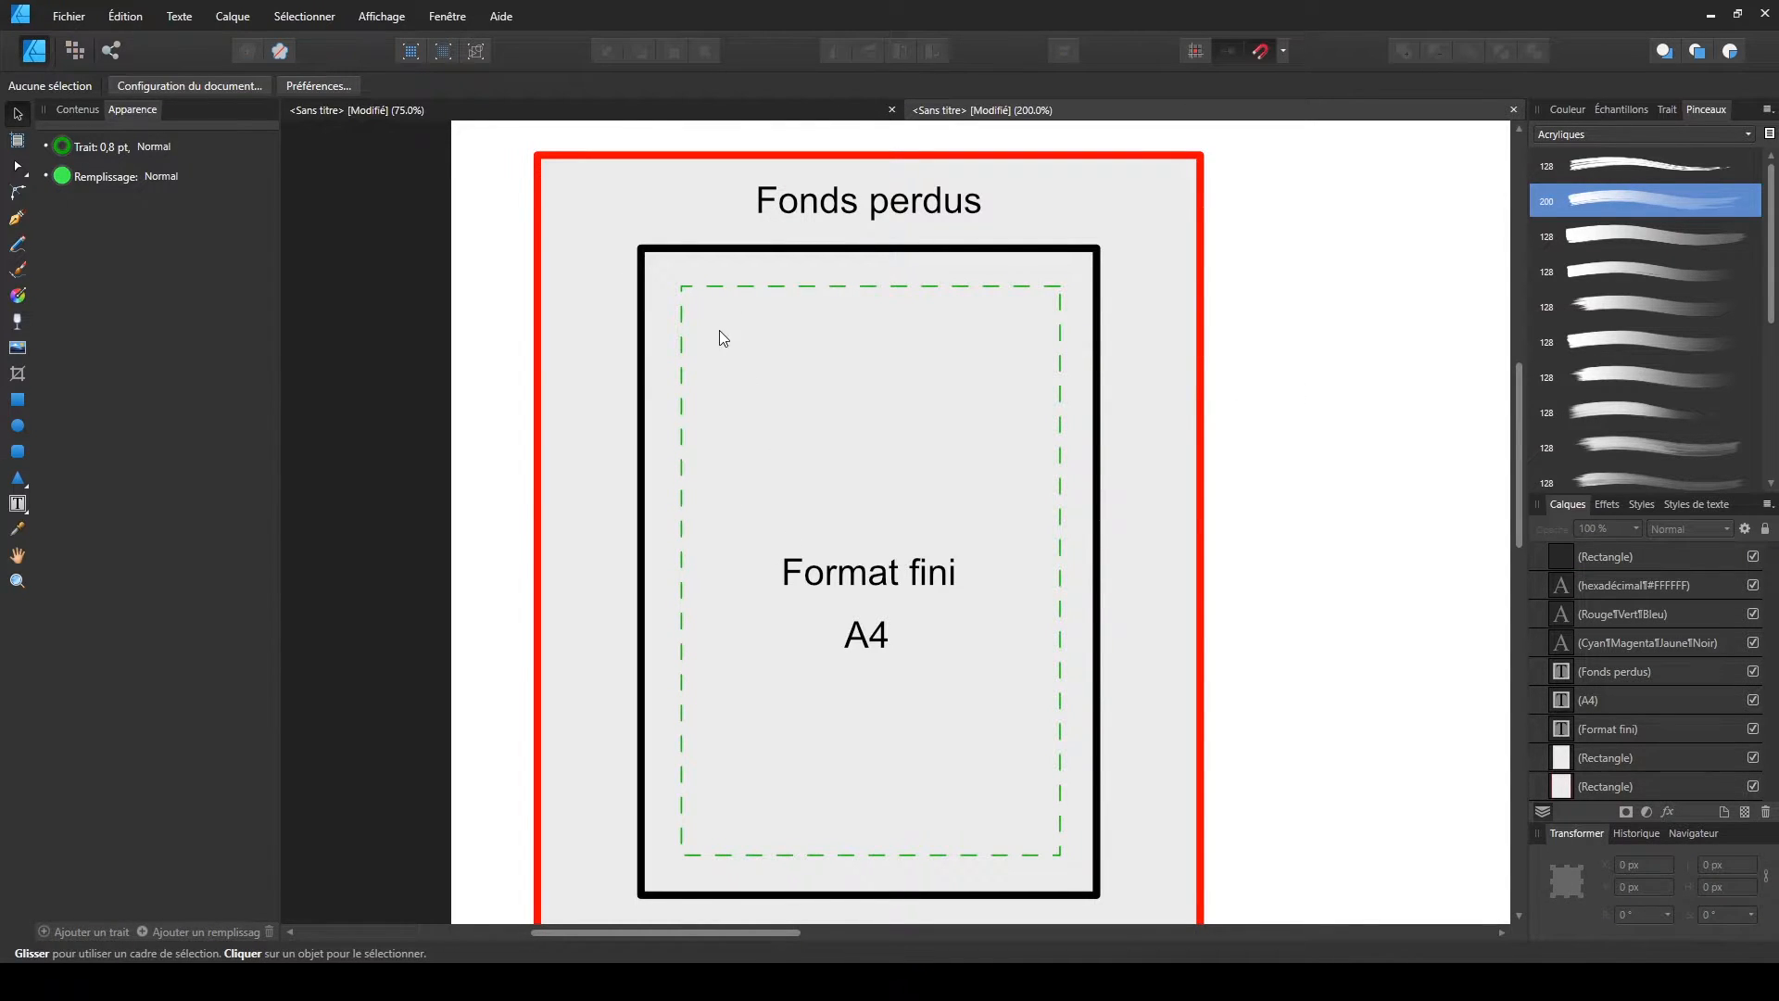
click(723, 289)
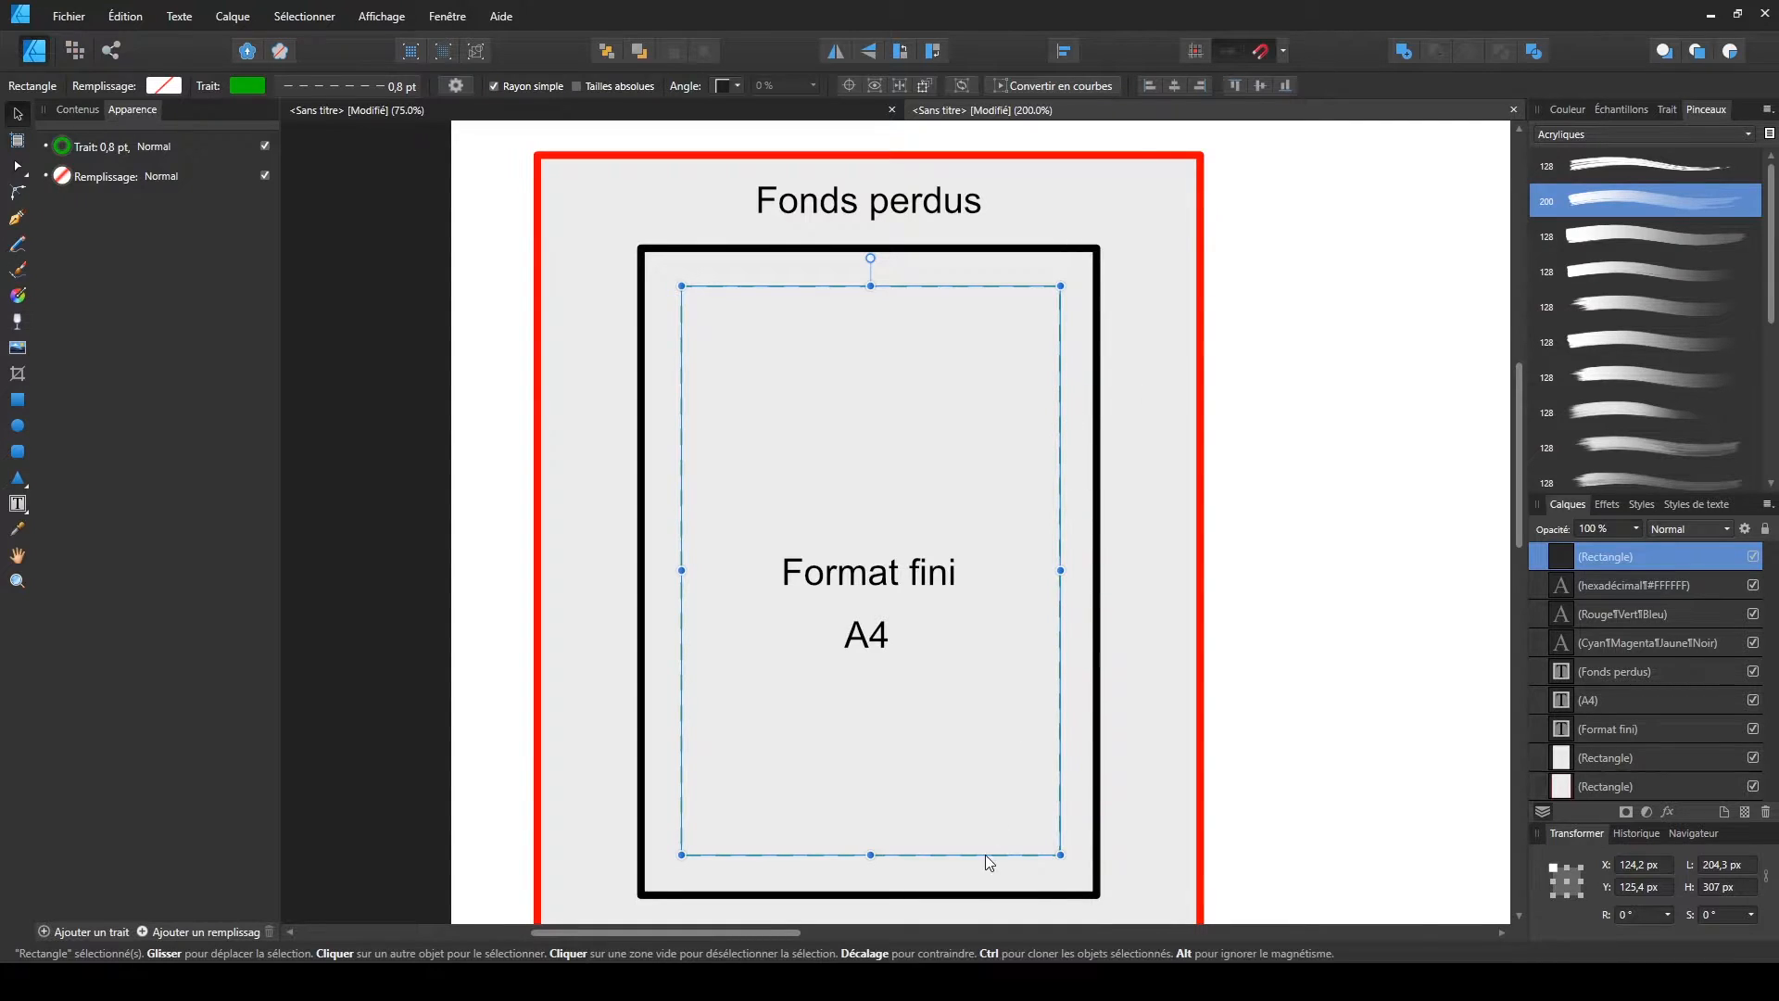
click(675, 202)
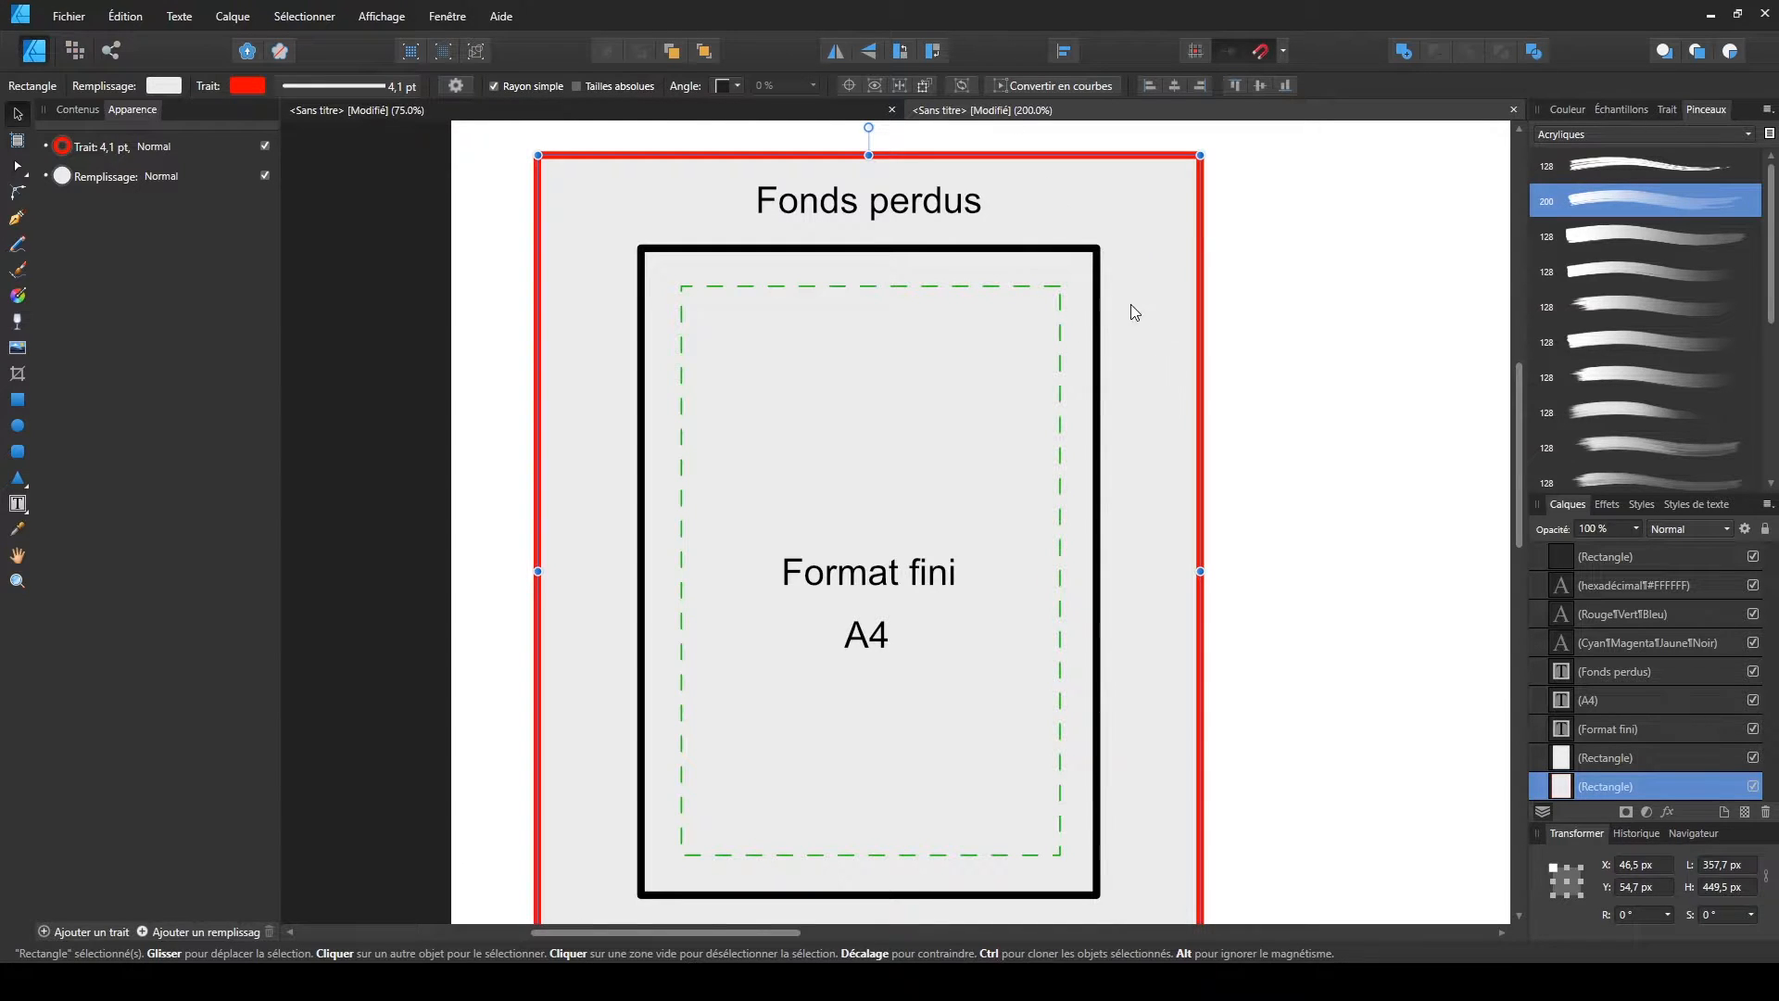
- Set up a new document from the "format perso" preset and include margins
click(53, 25)
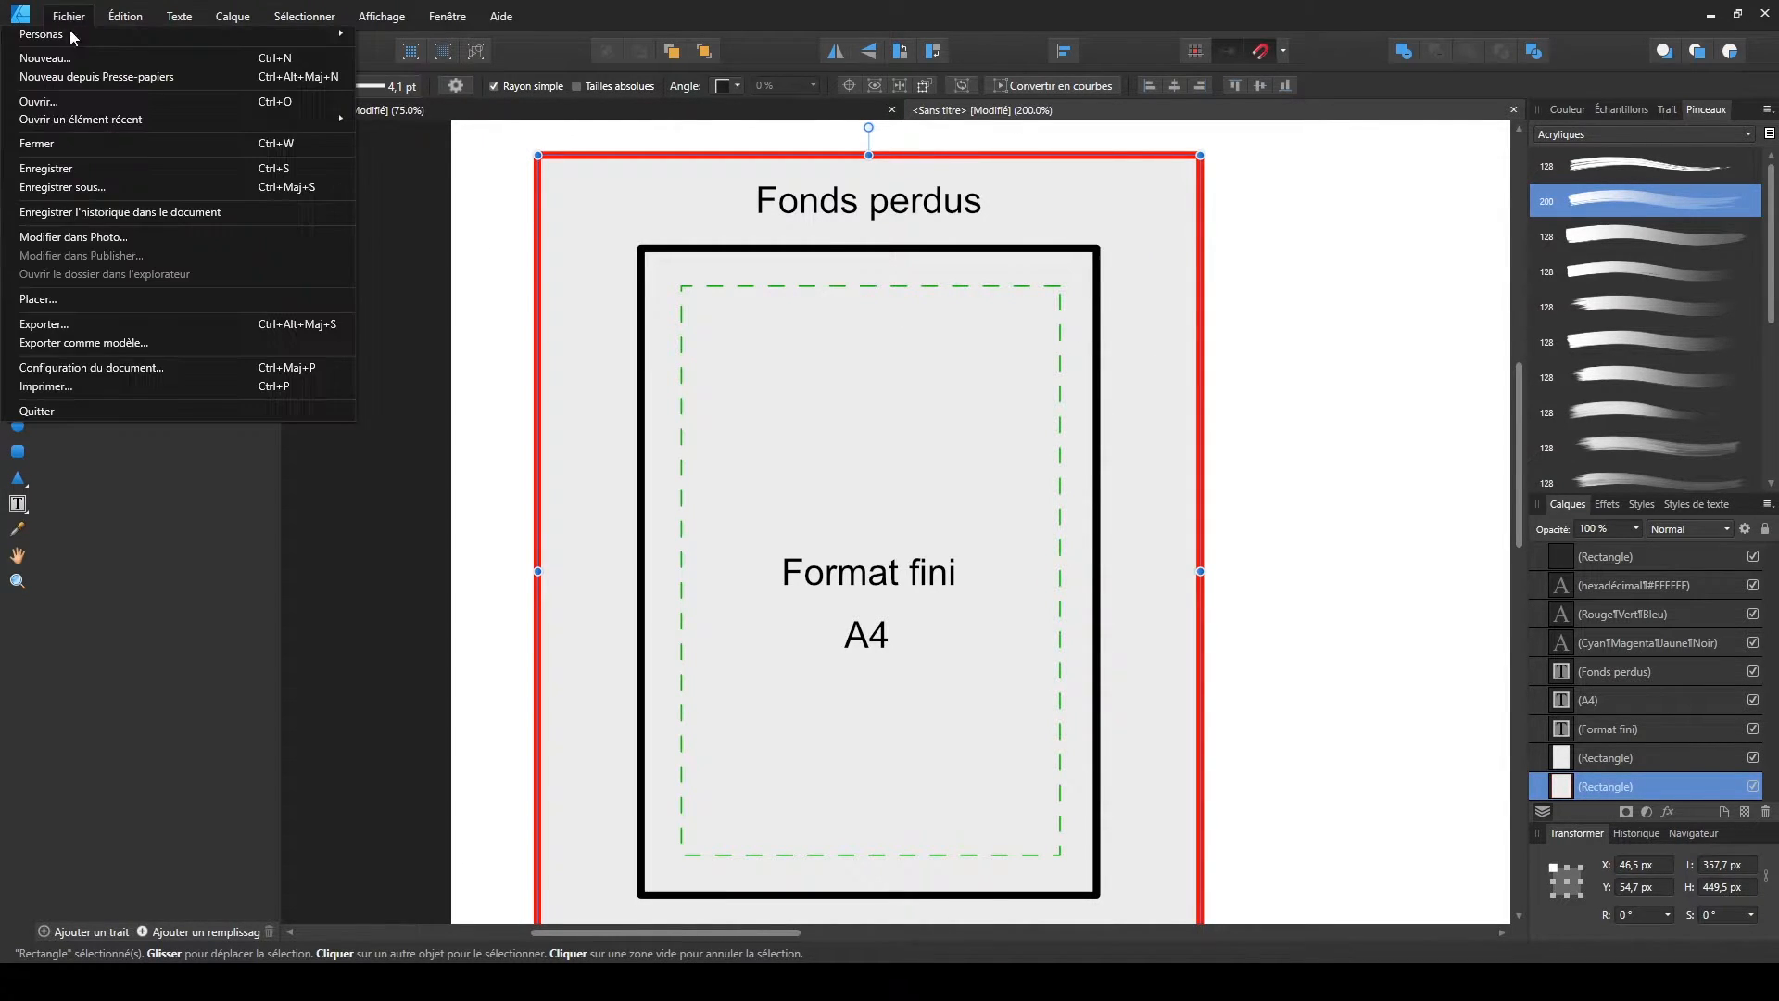
click(80, 59)
click(562, 324)
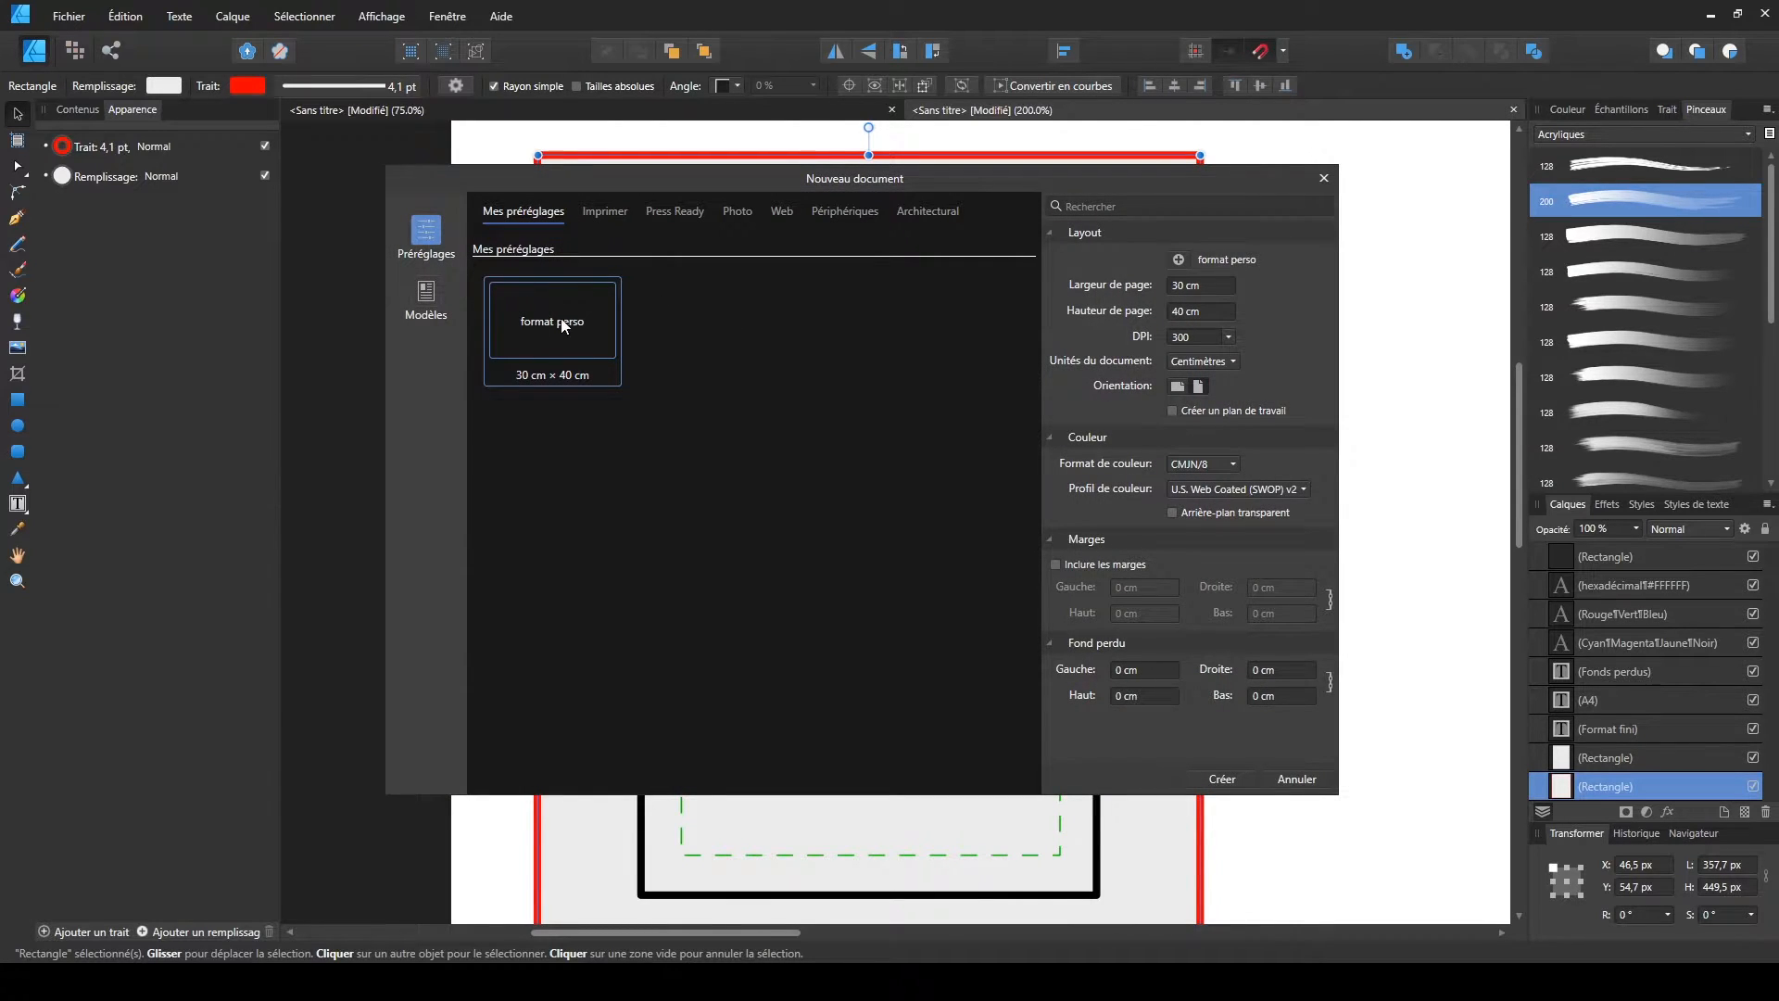
click(1078, 566)
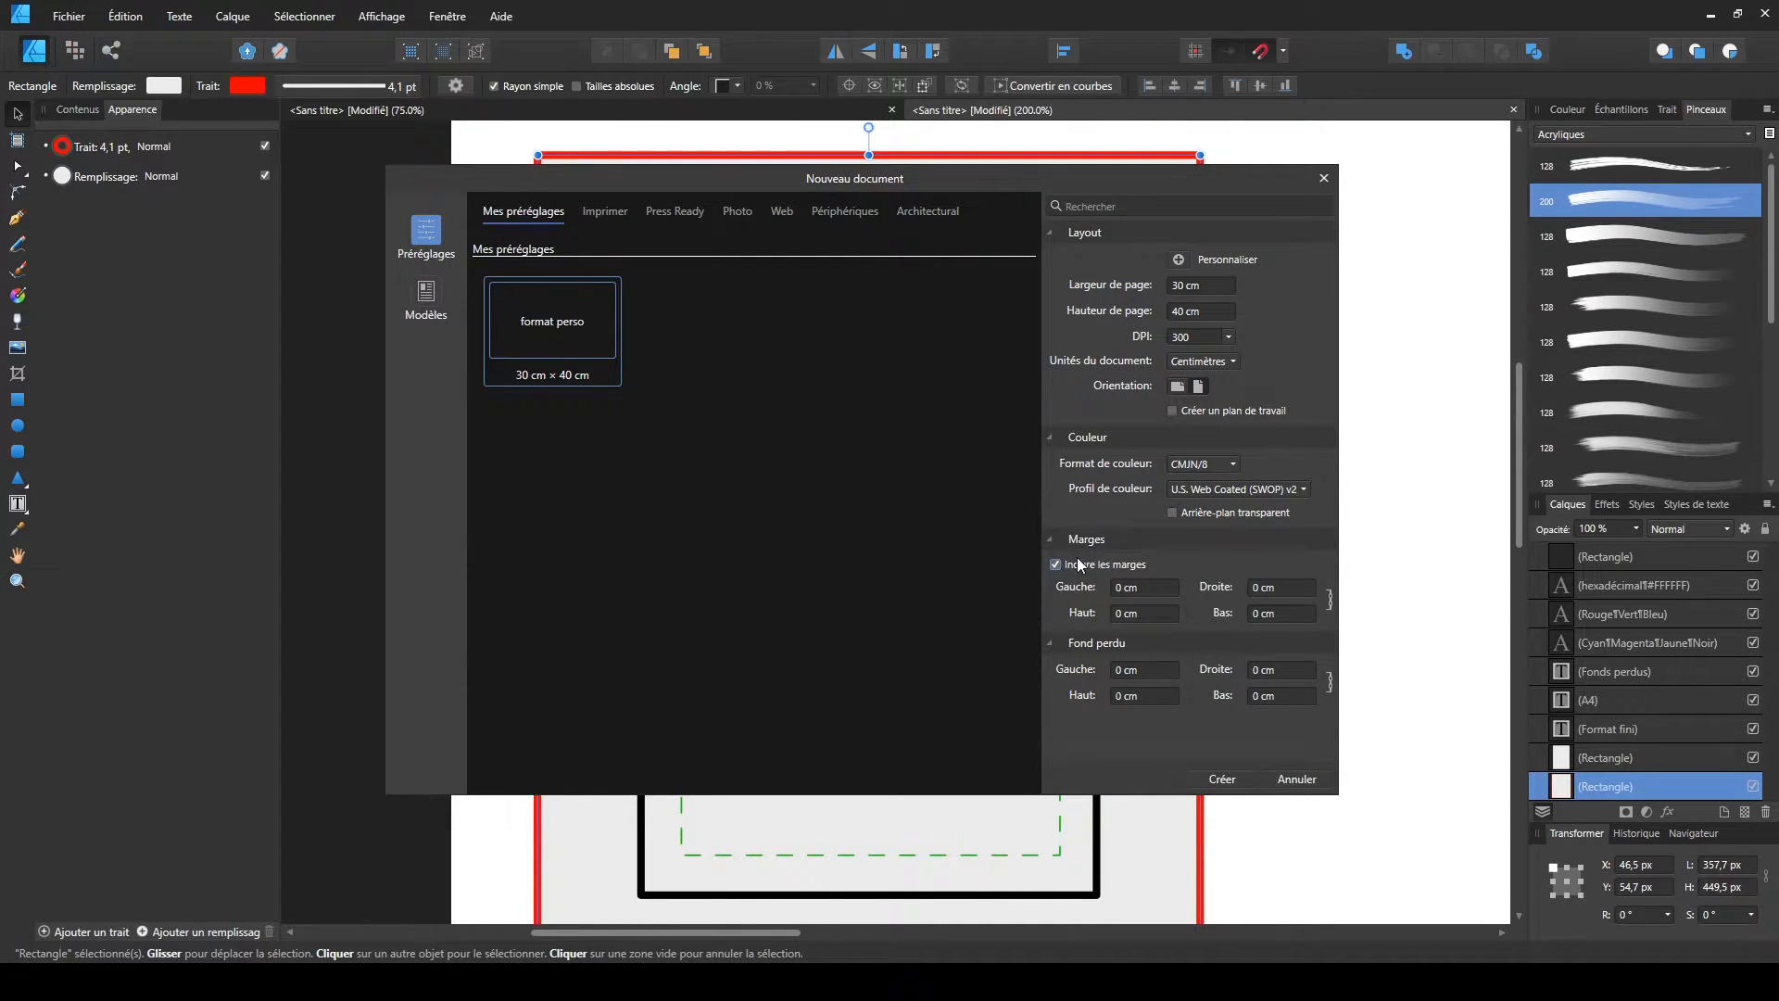
- Set all four margins to 0.5 cm and unlink the margin values from each other
click(1114, 588)
text(0.5)
key(Tab)
click(1331, 599)
- Set the top margin to 0.5 cm and the bottom margin to 0.8 cm
click(1247, 589)
click(1262, 614)
text(0,8)
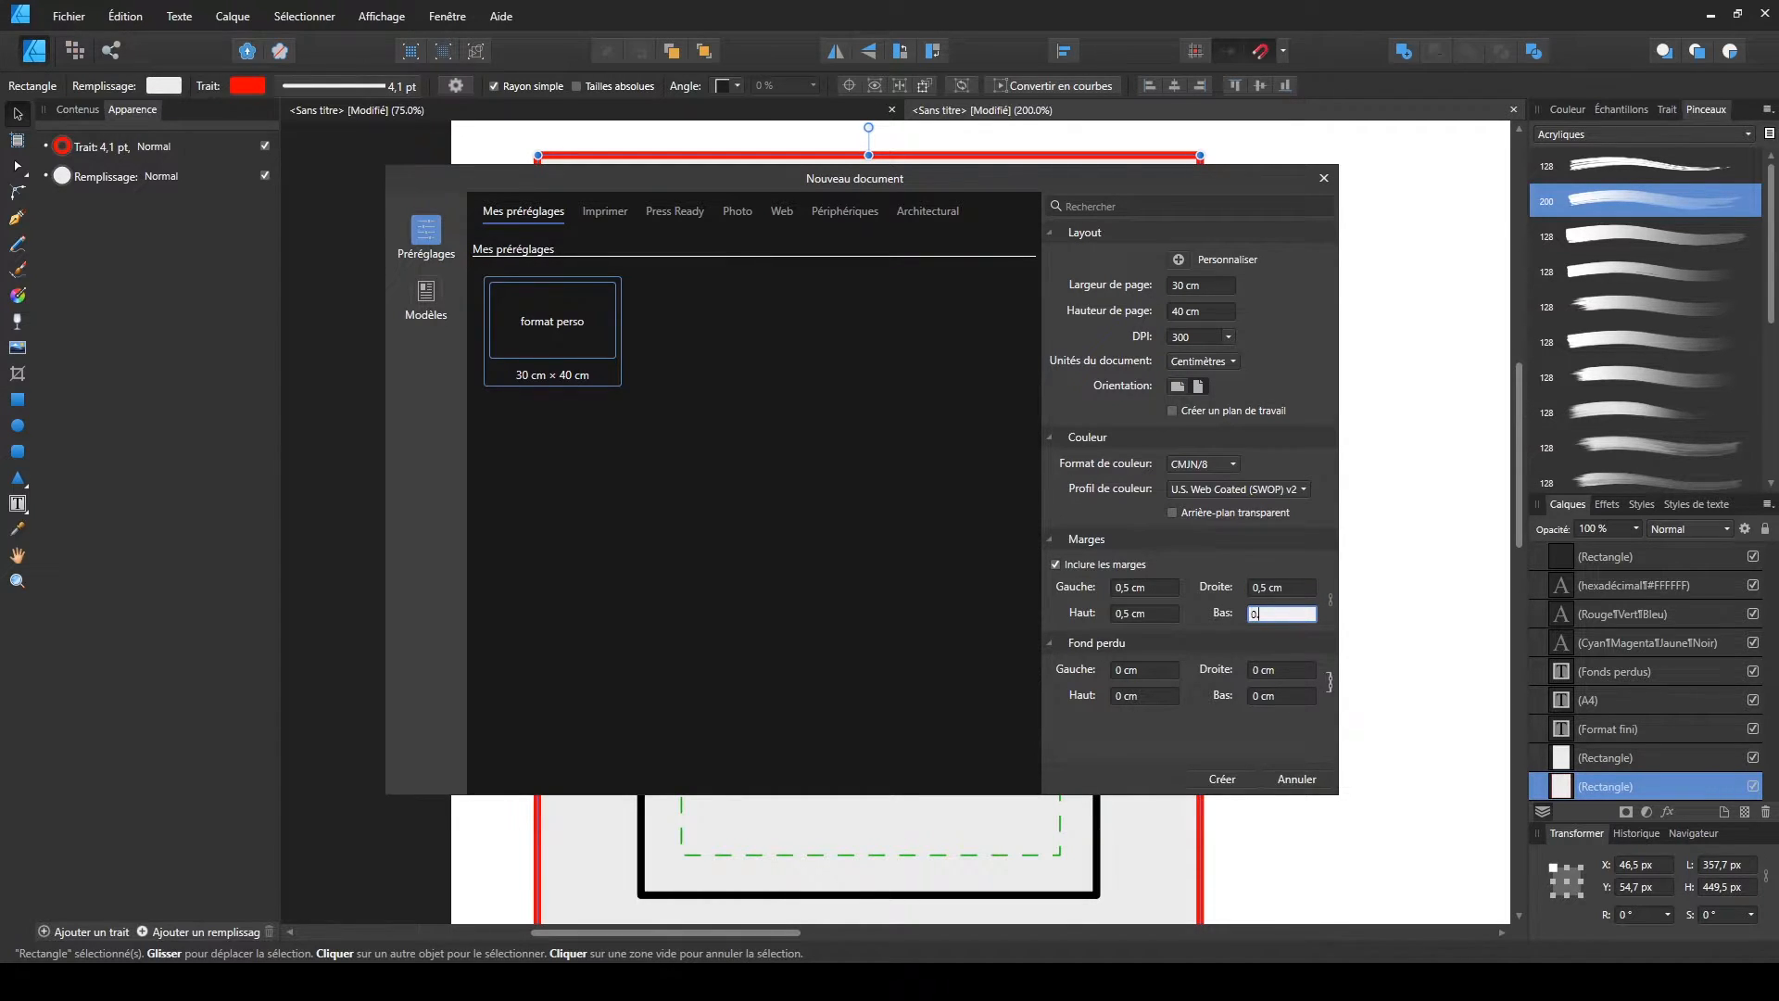
click(1167, 618)
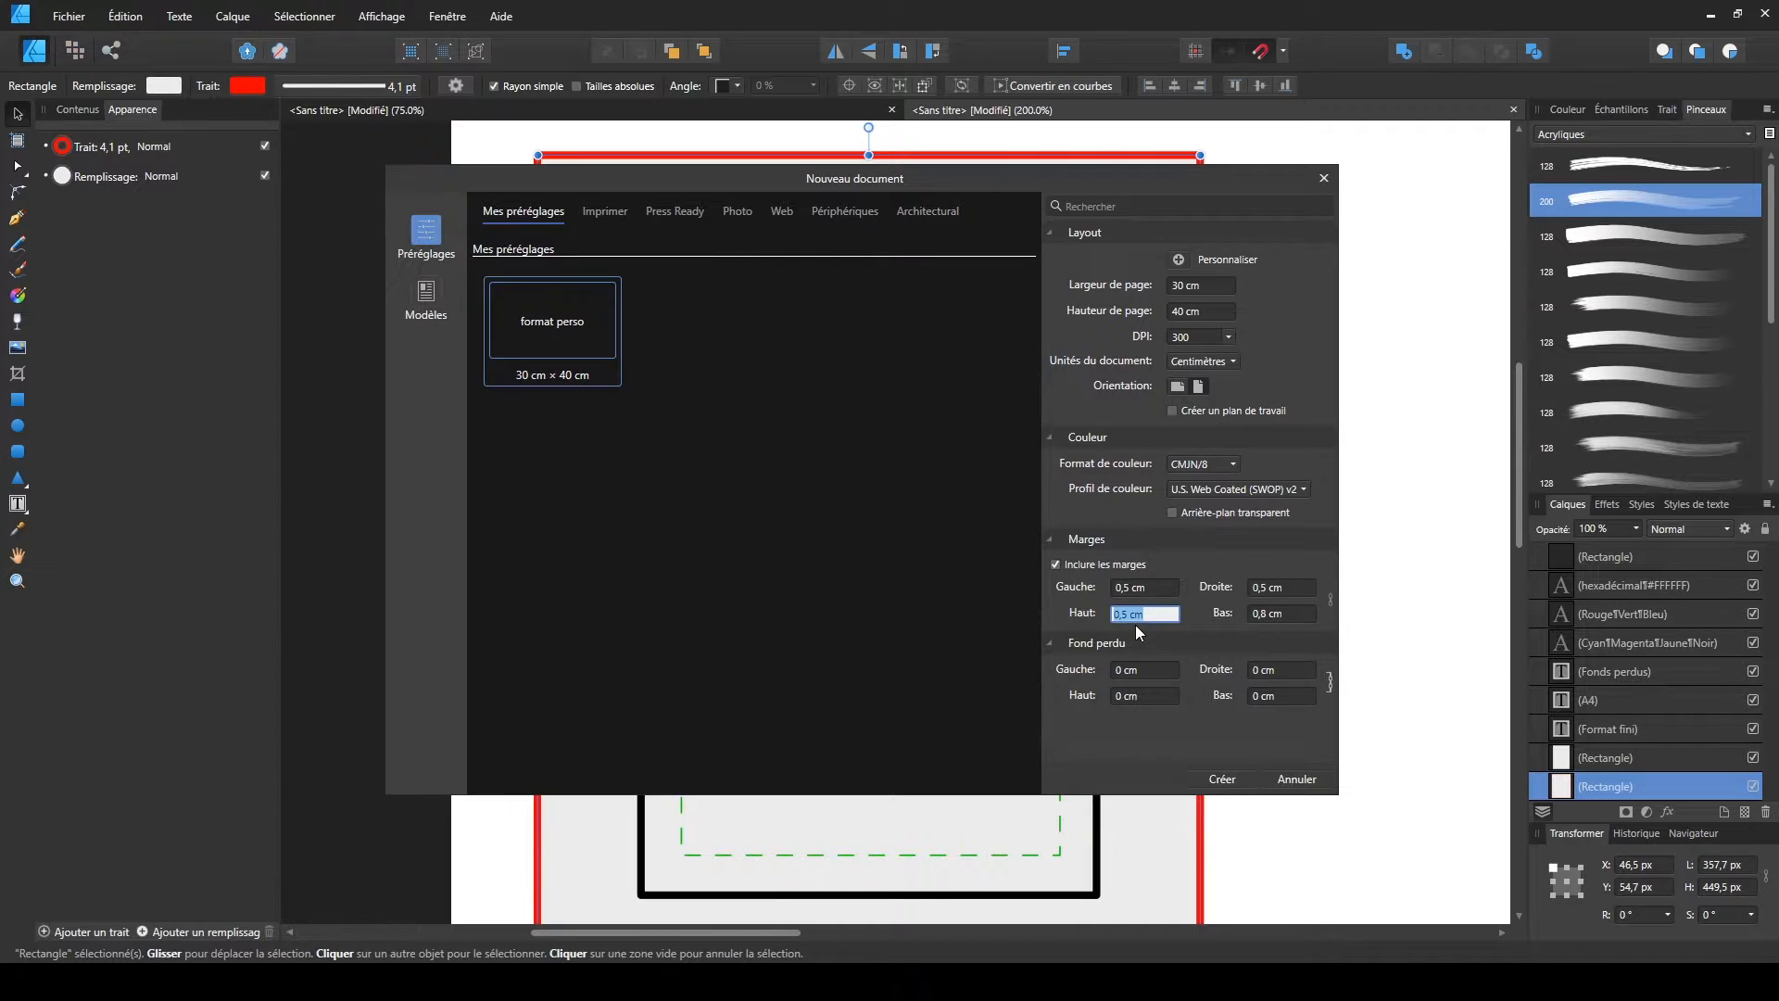
click(1155, 587)
click(1129, 751)
click(1126, 614)
key(BackSpace)
text(5)
click(1264, 613)
key(BackSpace)
text(8)
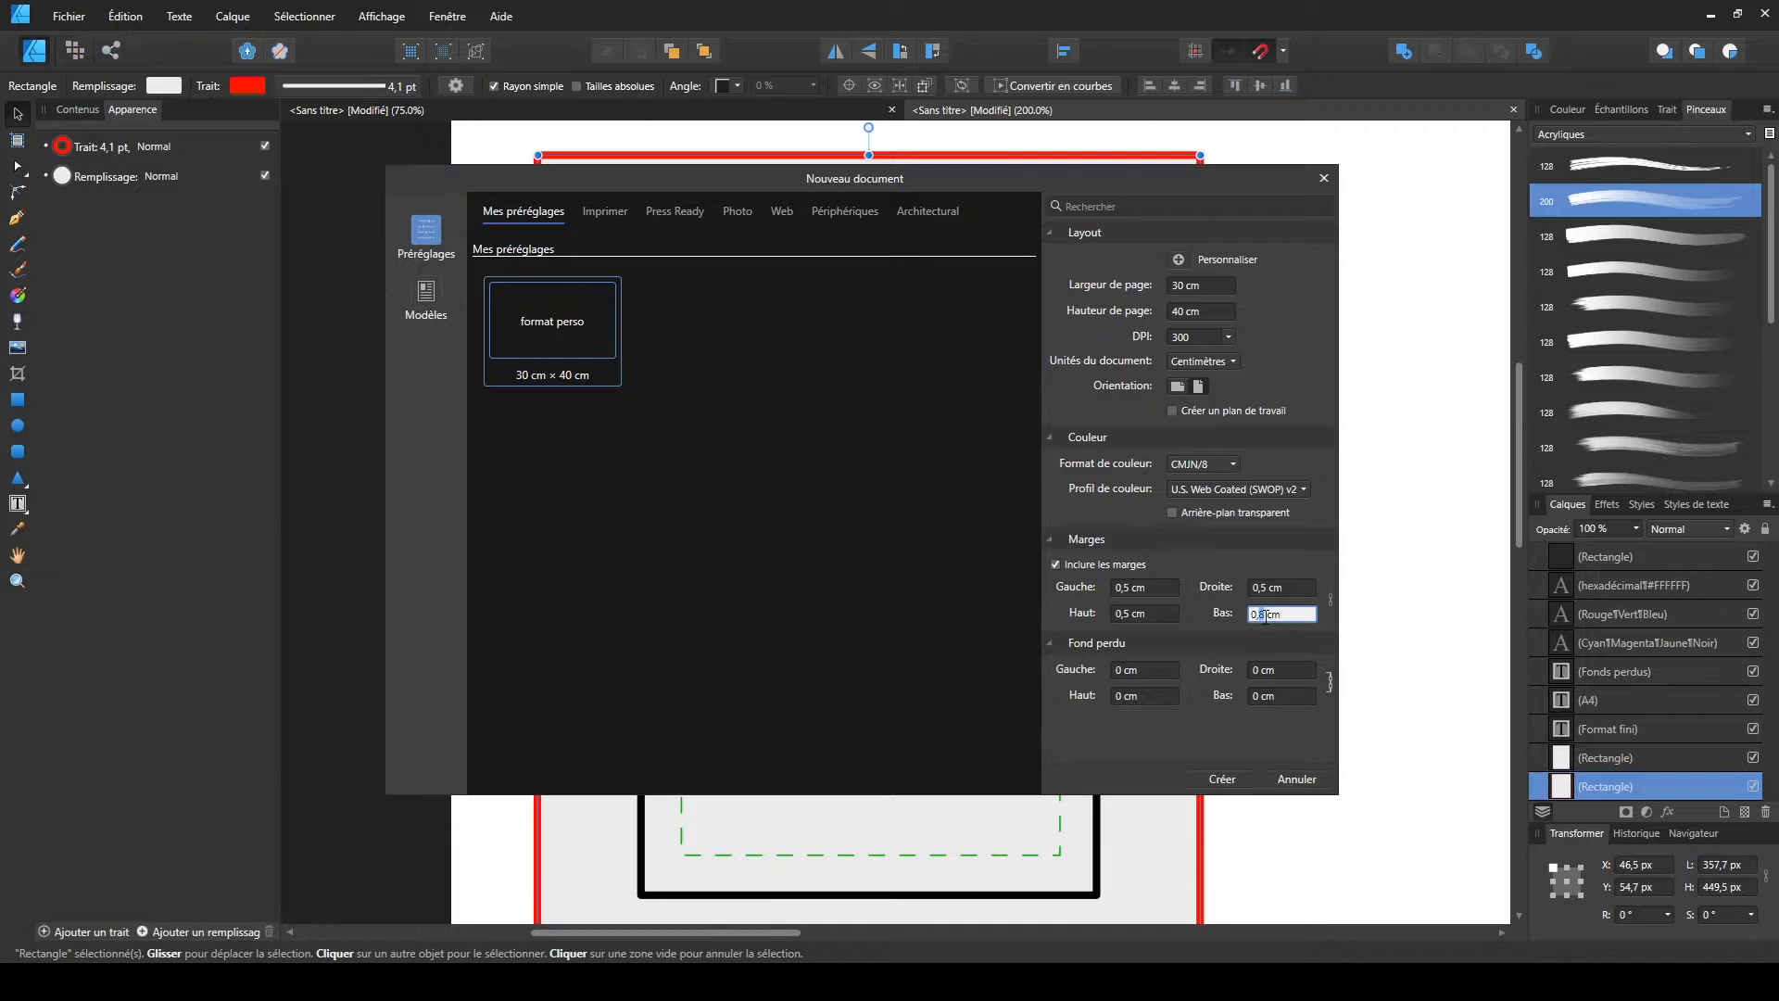
- Set the bottom margin to 0.5 cm to match the other sides
key(BackSpace)
text(5)
click(1253, 587)
click(1303, 613)
click(1302, 613)
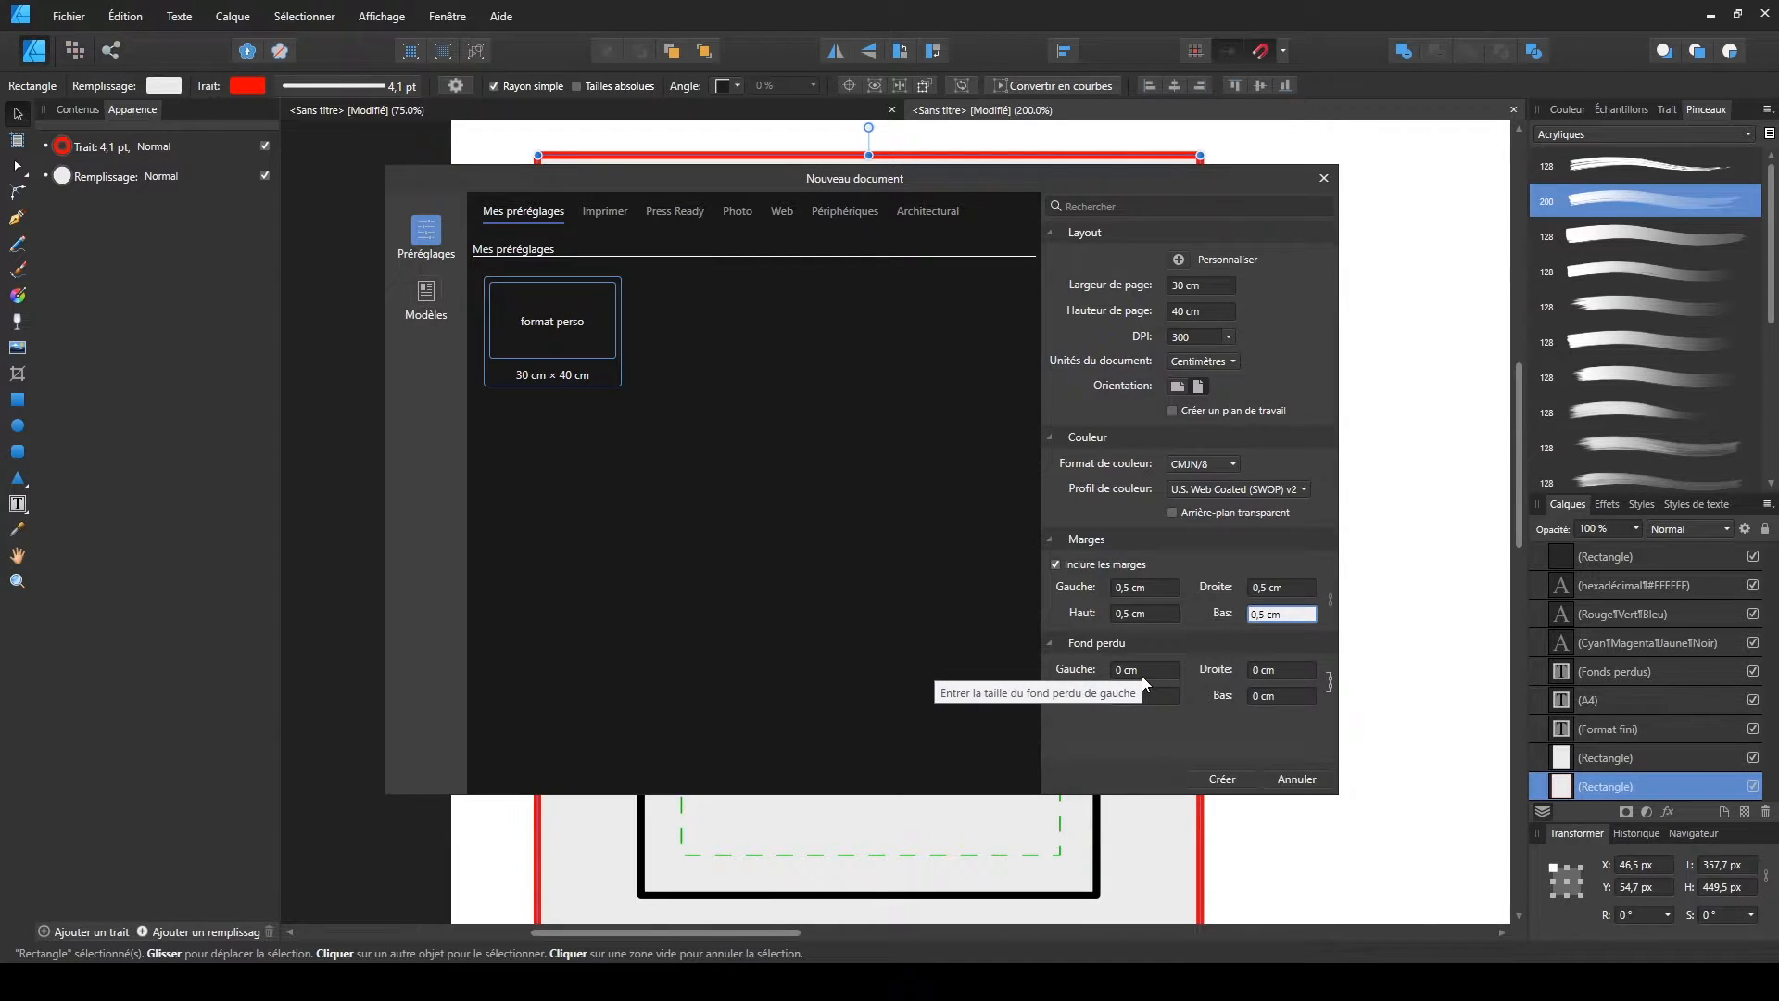
- Set the bleed to 0.4 cm on all four sides
click(1158, 672)
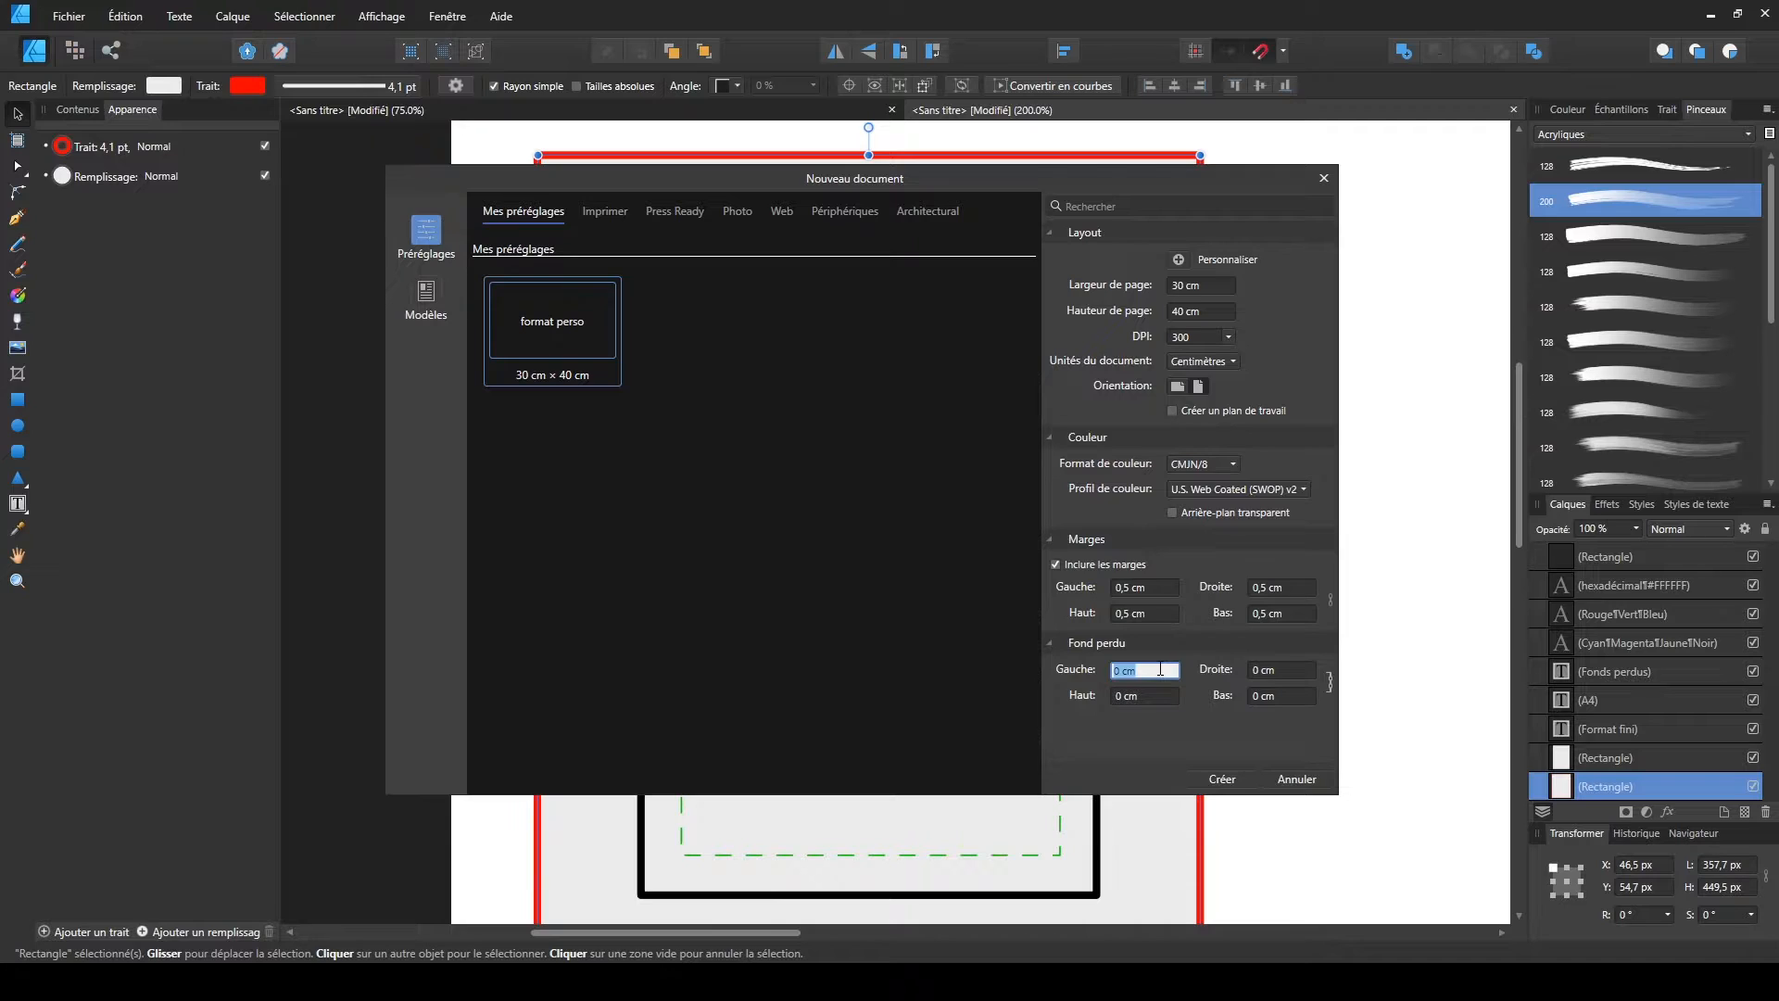
text(0.4)
key(Tab)
click(1165, 738)
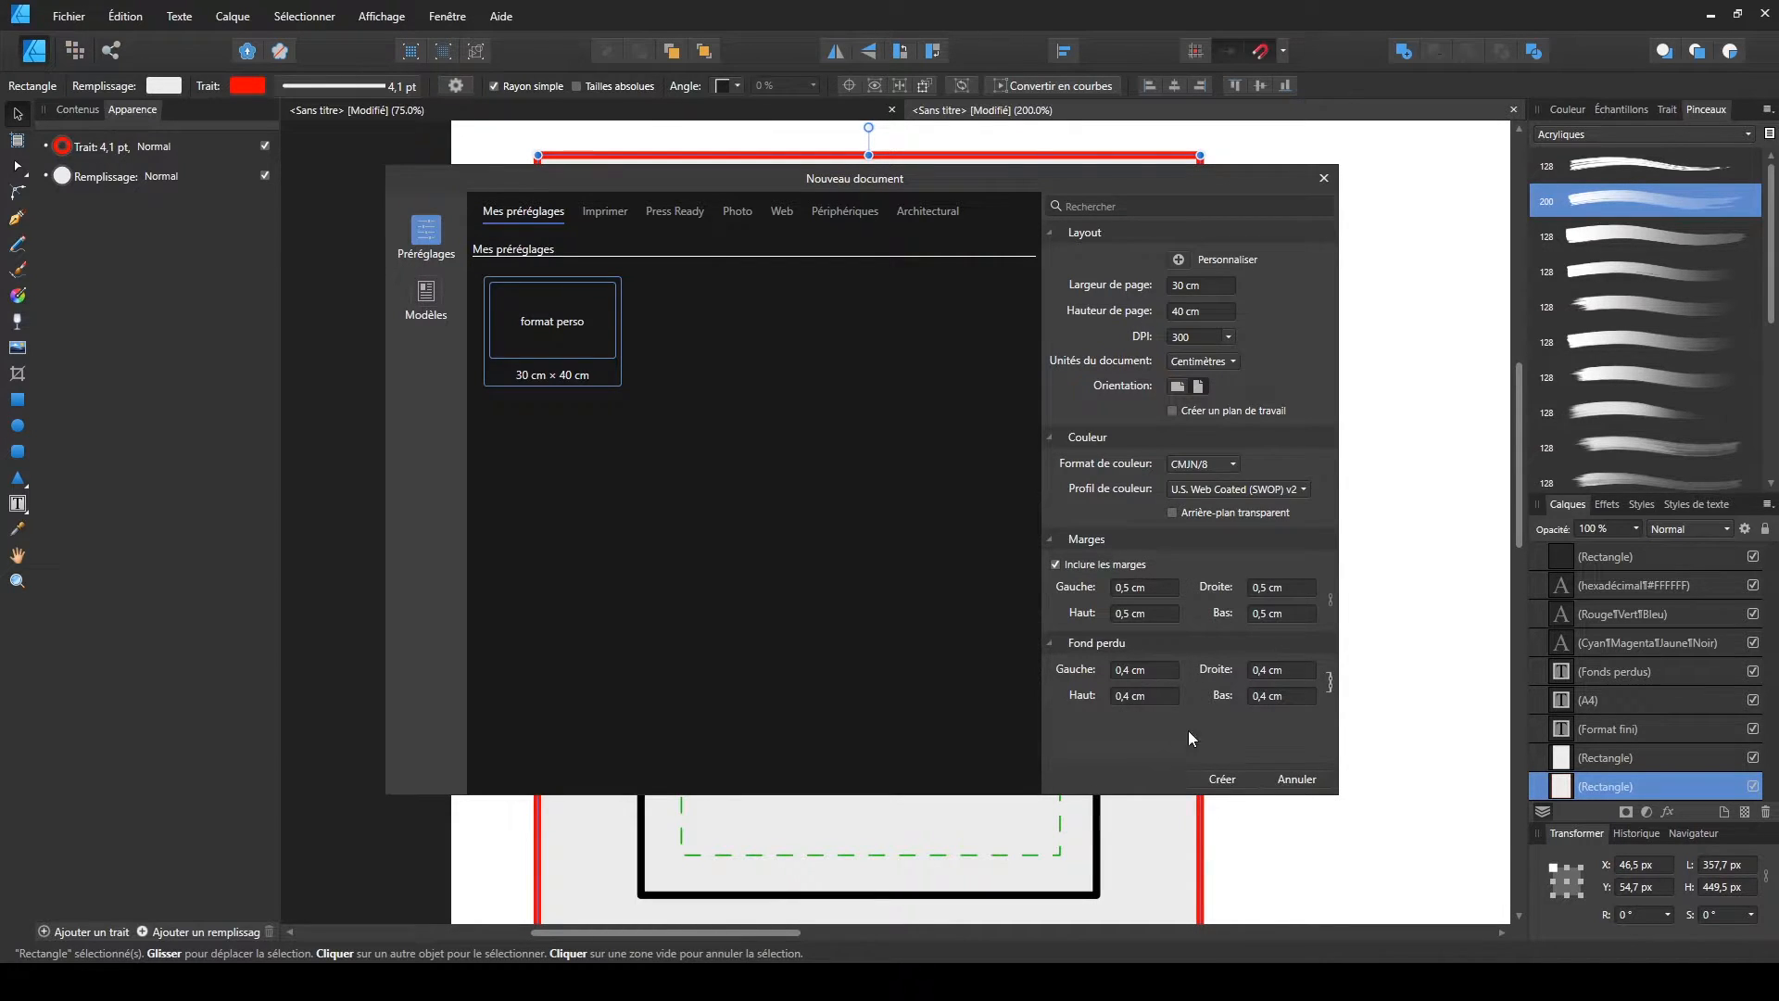
- Save the current settings as a new preset and create the document
click(1178, 261)
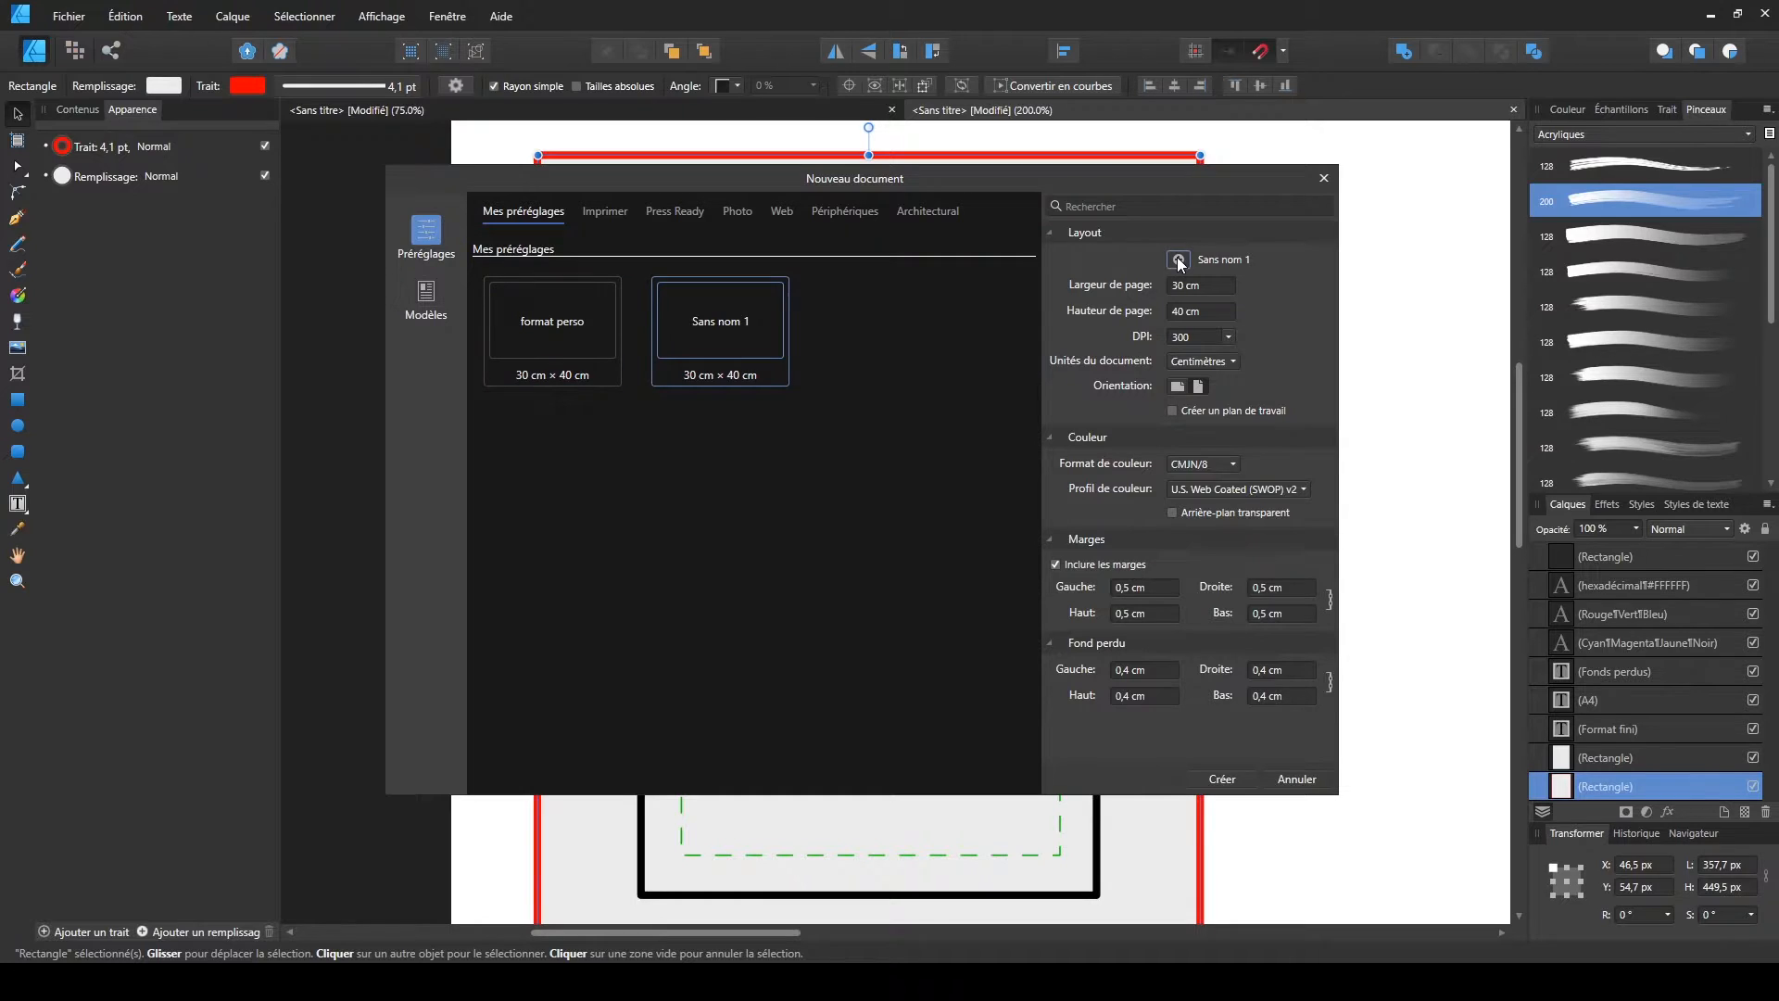
click(1227, 776)
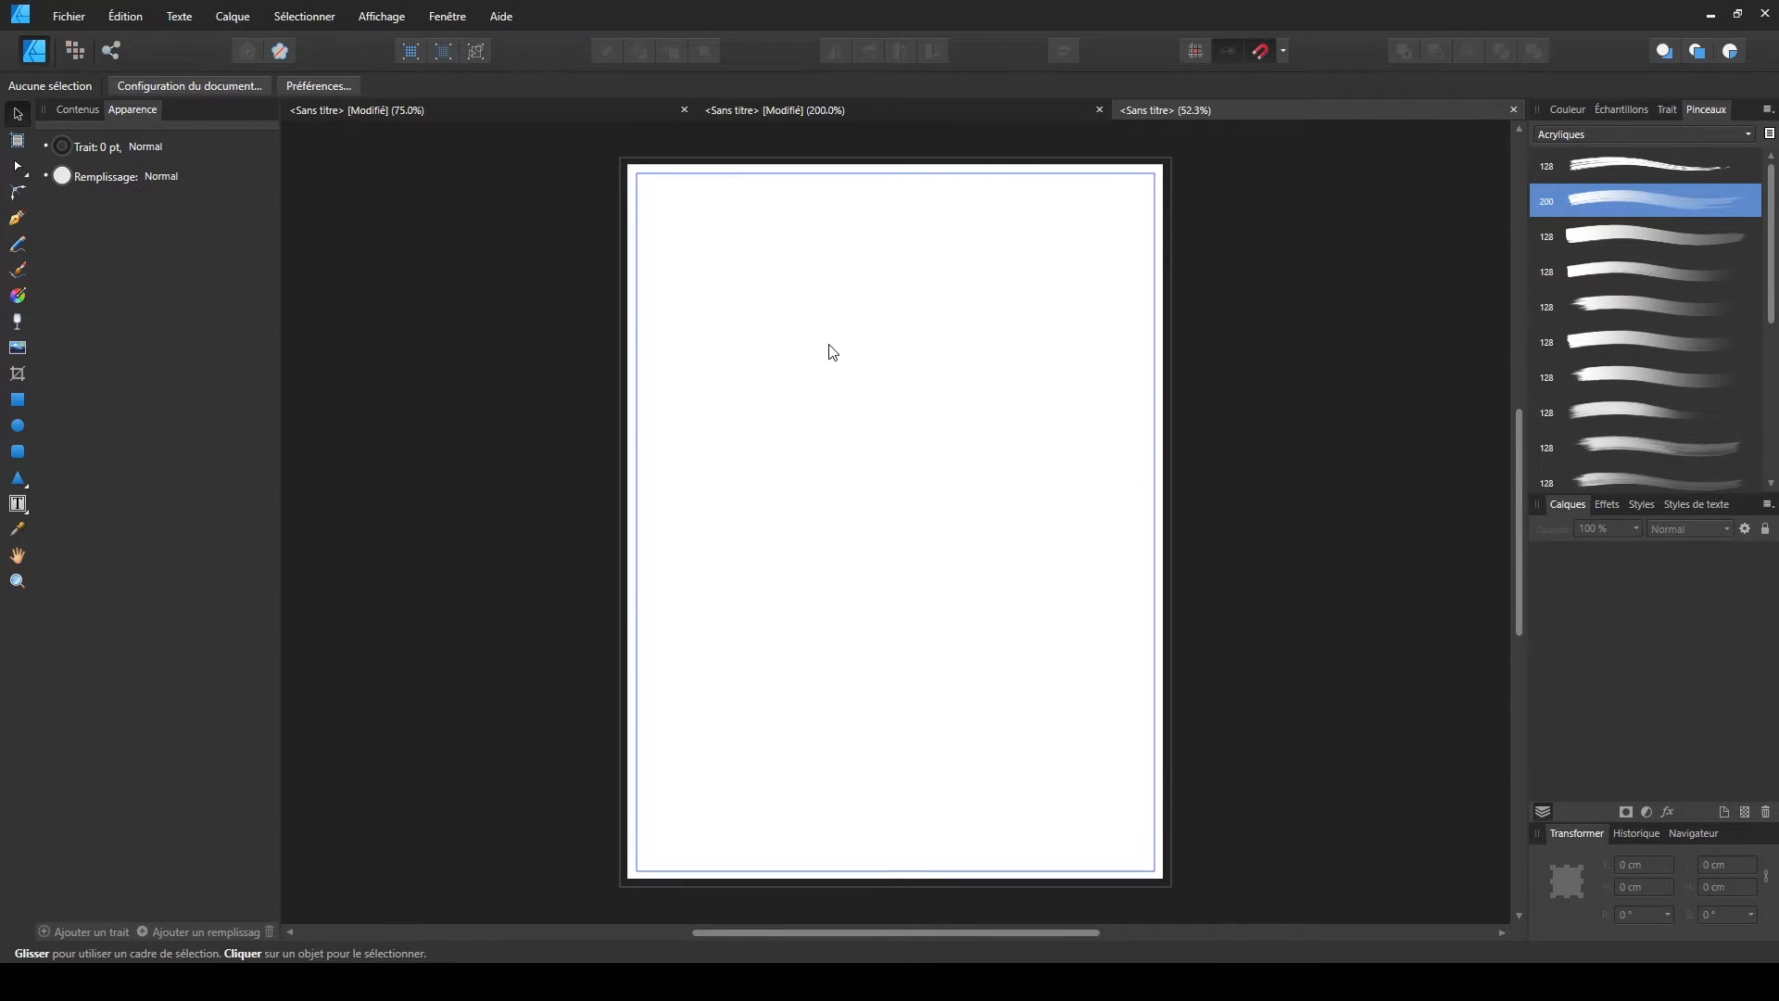
- Examine the new page's margin guides, finished edge and outer bleed outline from top to bottom and close up
scroll(830, 332, up, 1)
scroll(831, 335, up, 2)
scroll(831, 336, down, 2)
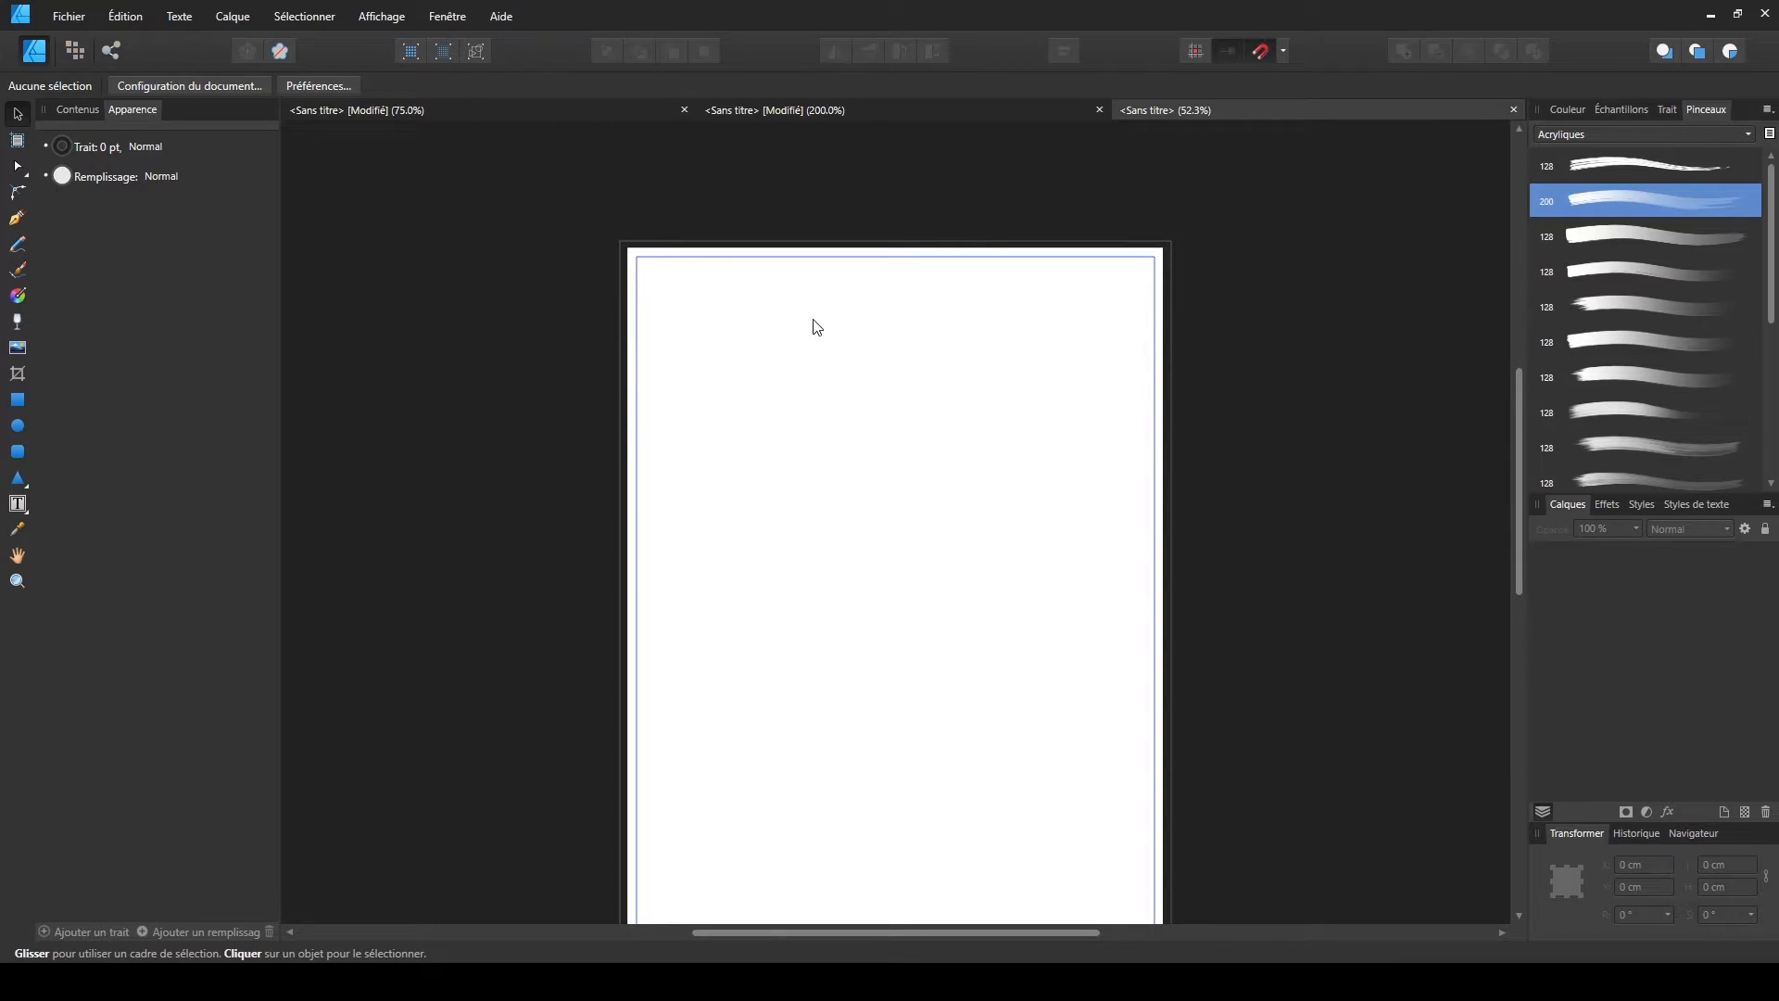
scroll(1112, 278, down, 2)
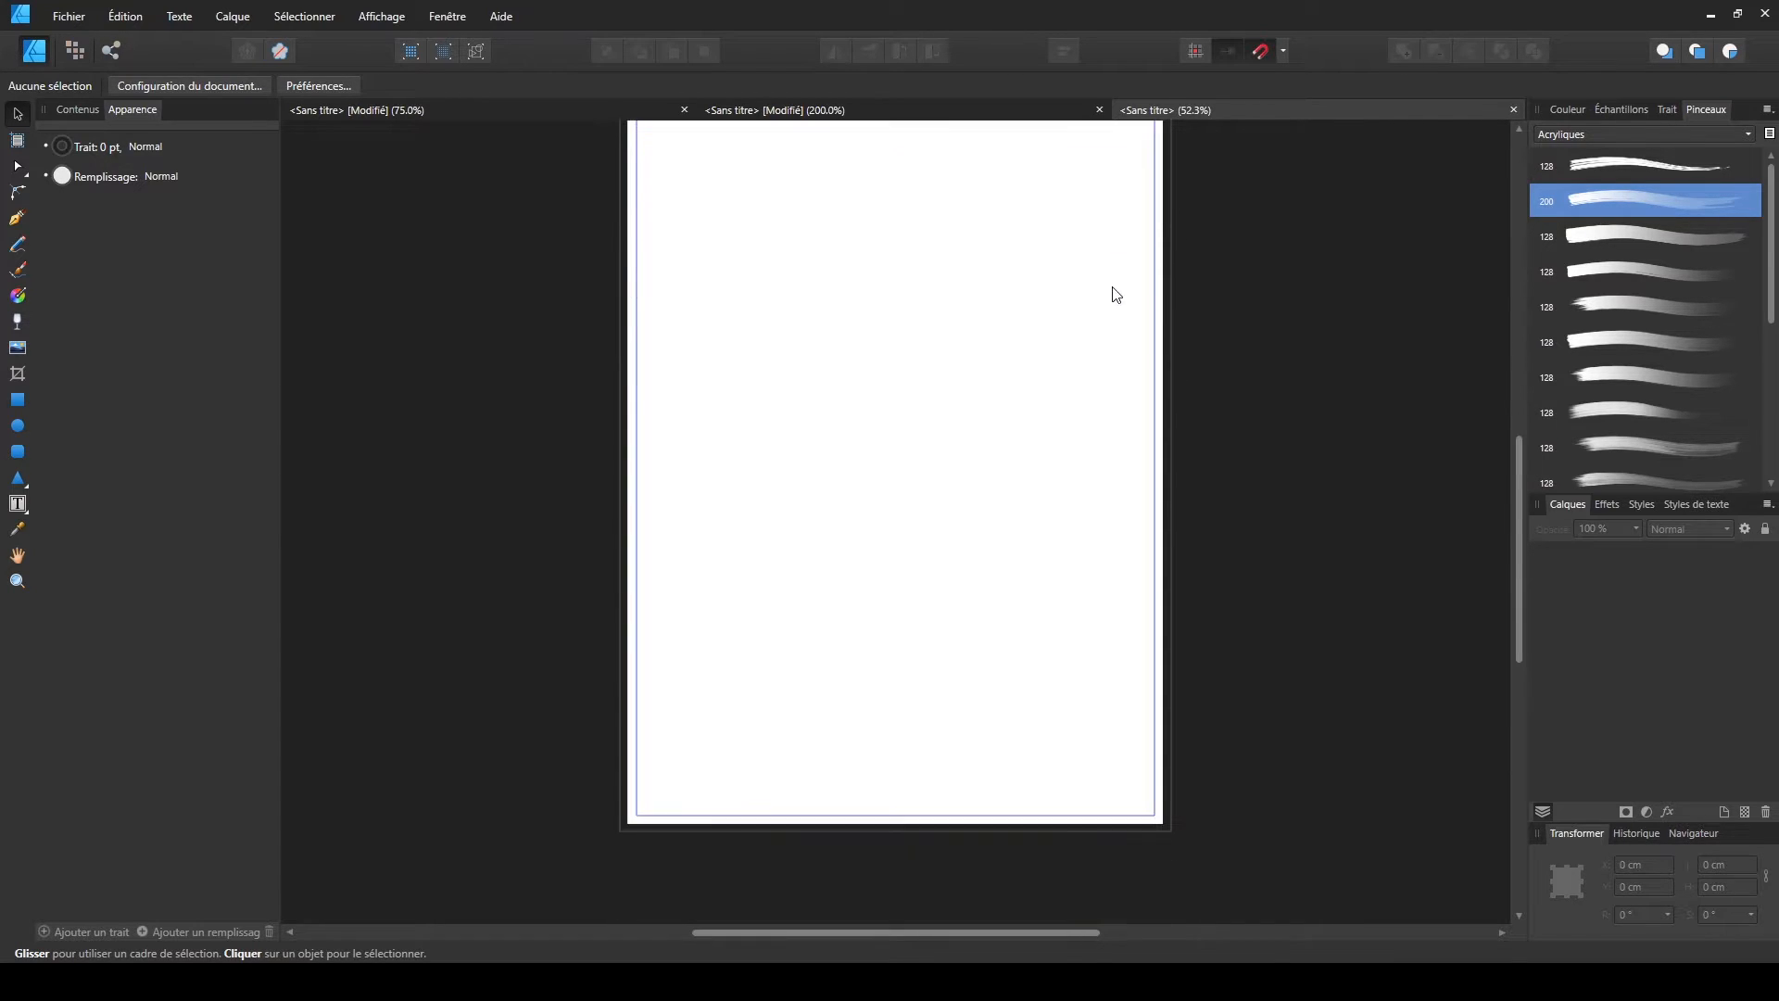
scroll(709, 797, up, 2)
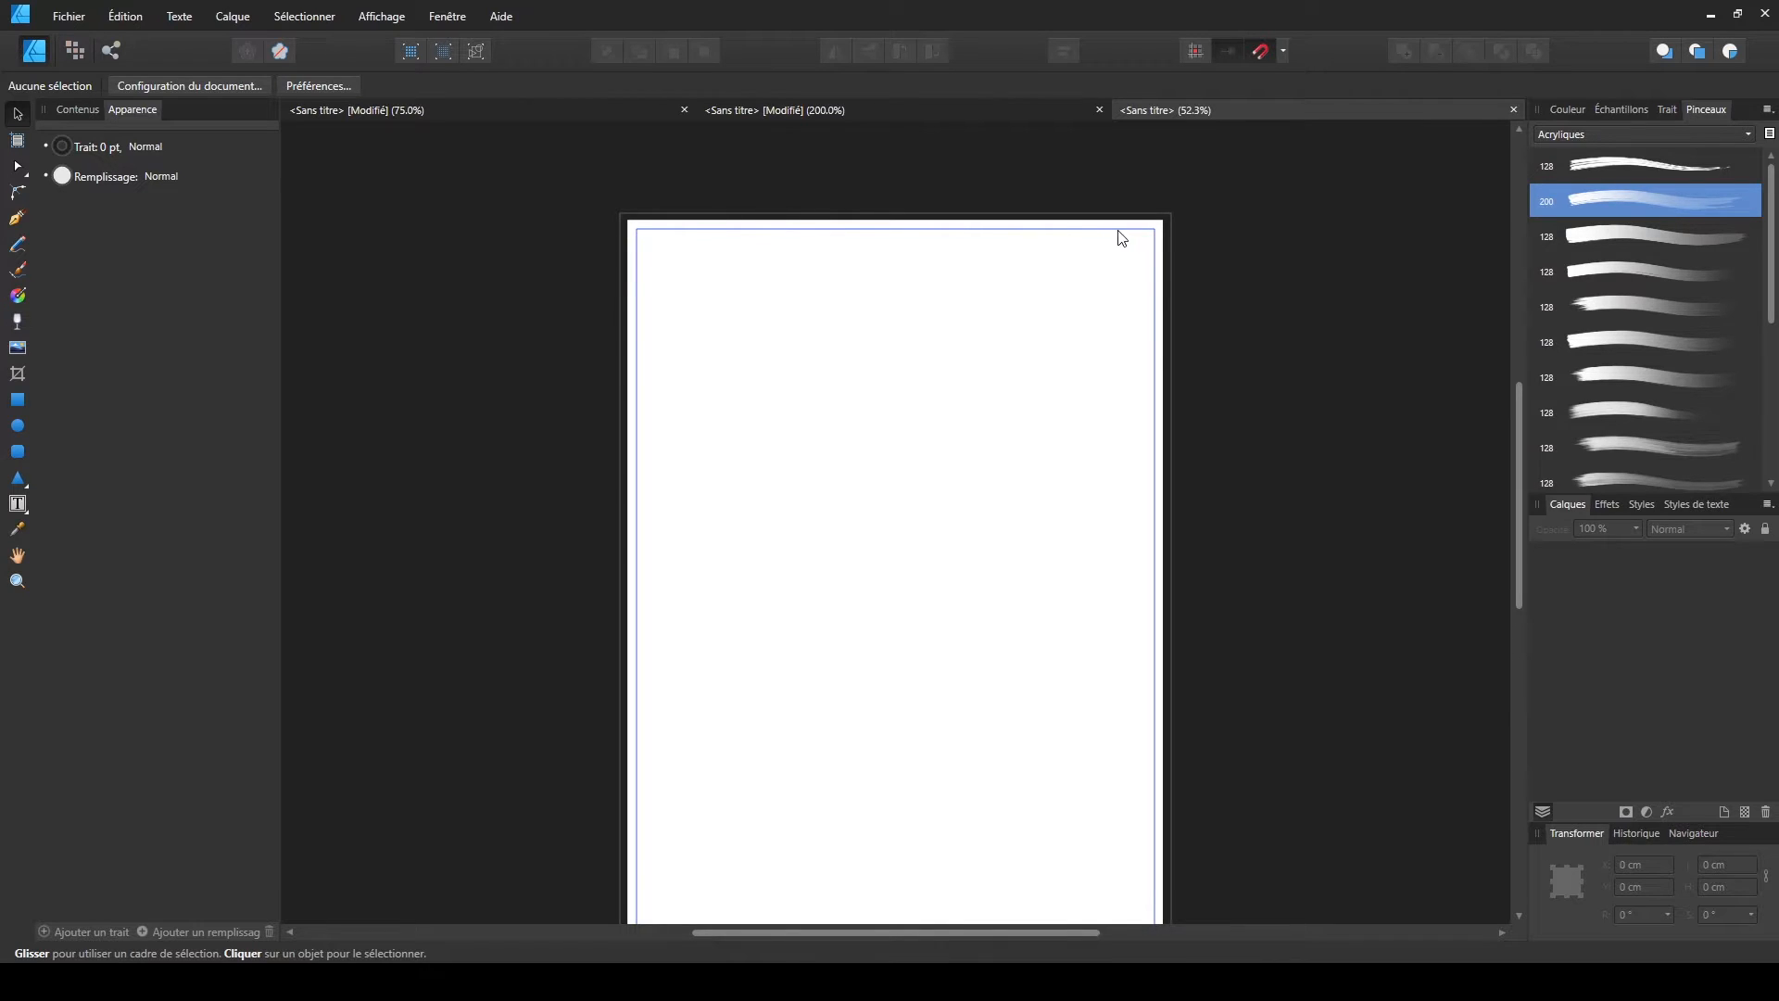
scroll(1152, 835, down, 1)
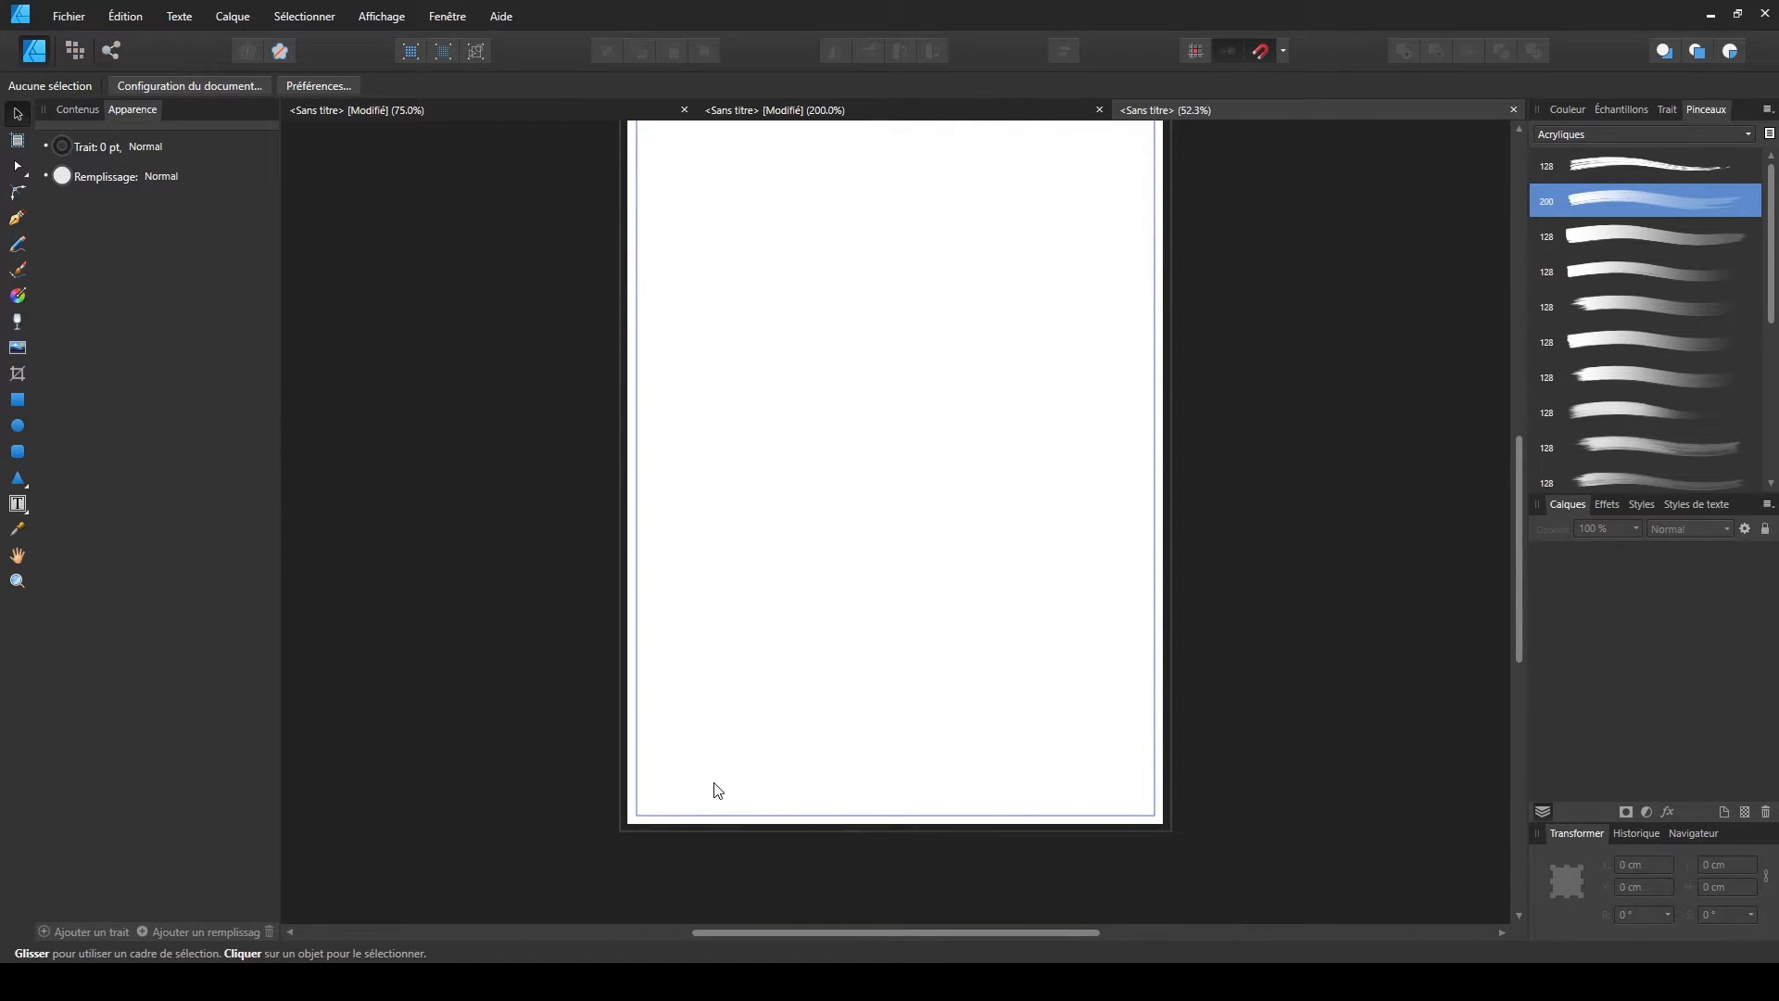
scroll(728, 733, up, 1)
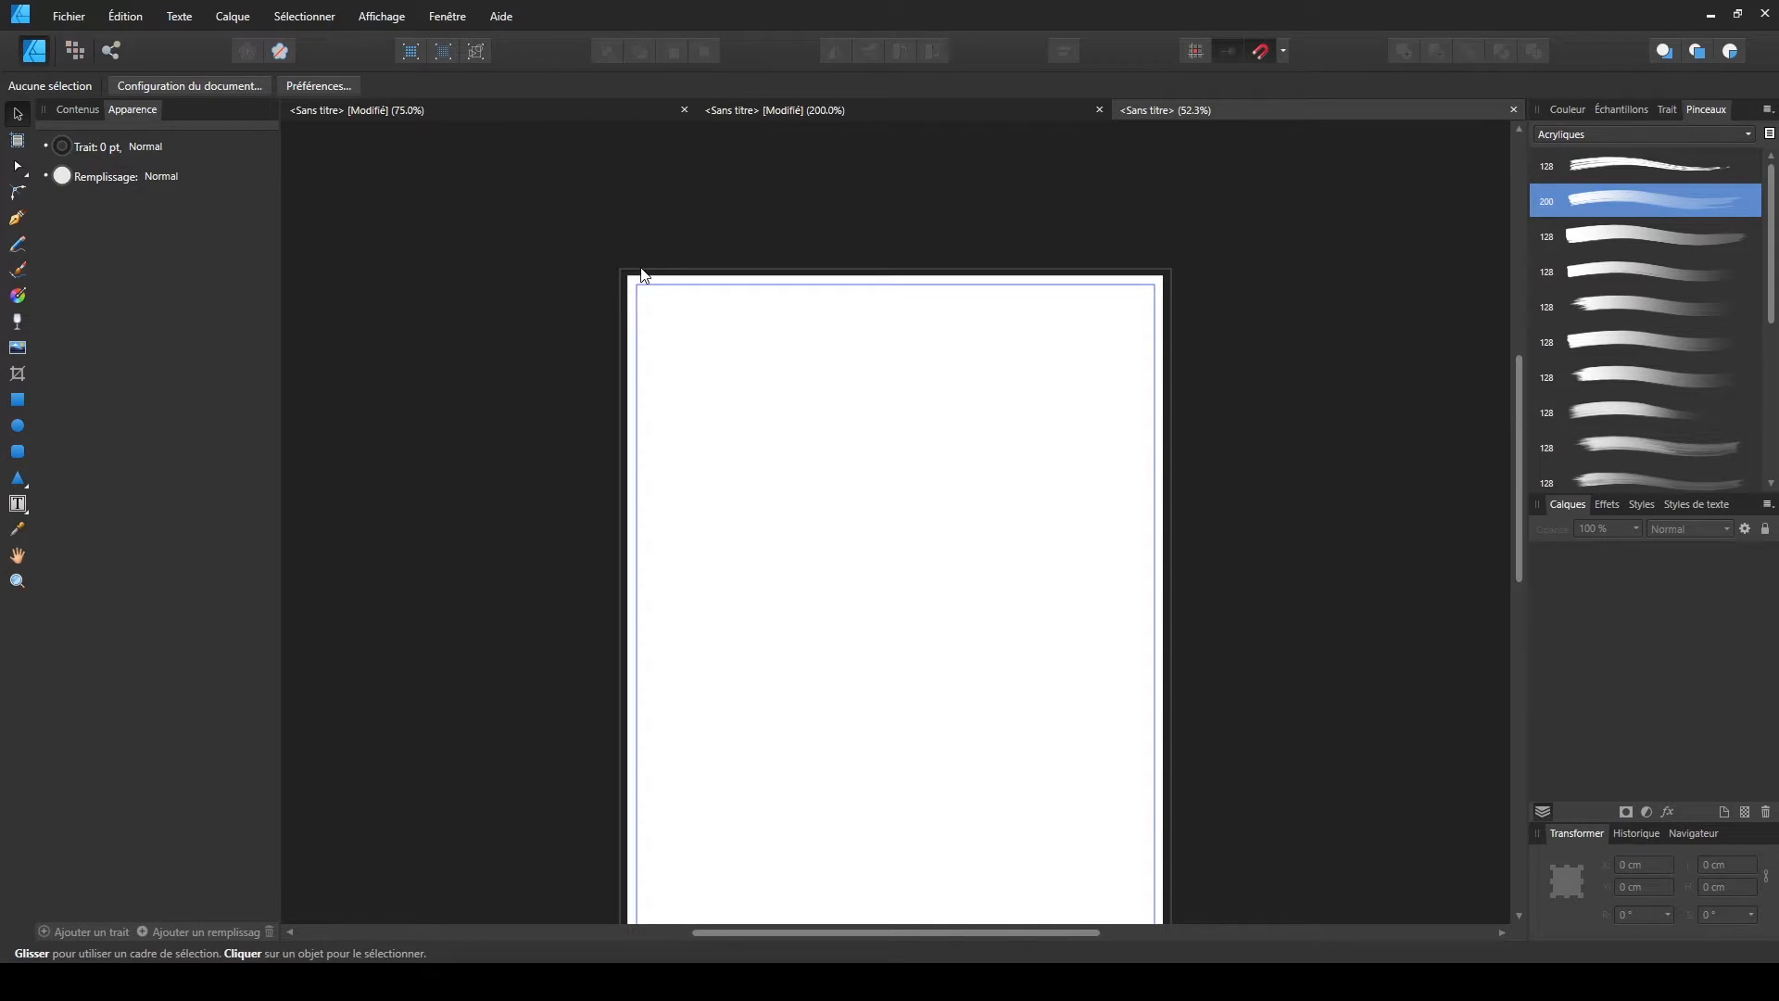
key(ctrl+plus)
key(ctrl+plus)
key(space)
drag(640, 393, 724, 710)
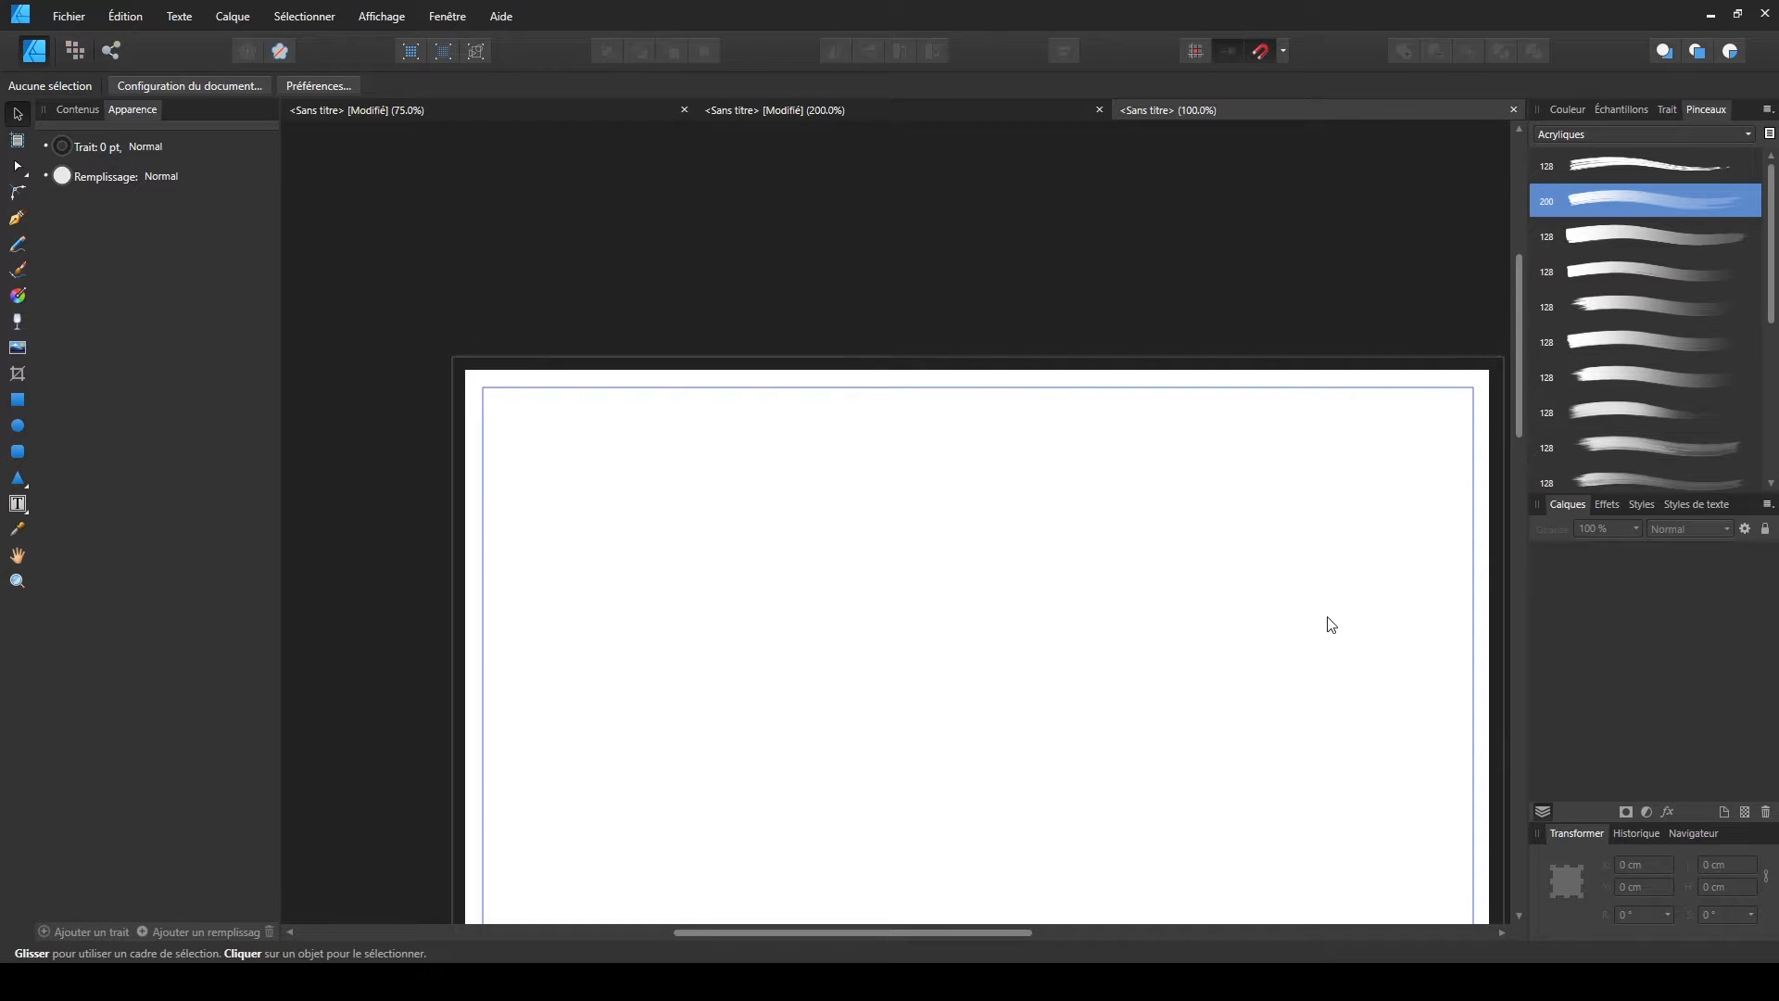
key(ctrl+minus)
key(ctrl+minus)
key(space)
drag(1205, 683, 1214, 468)
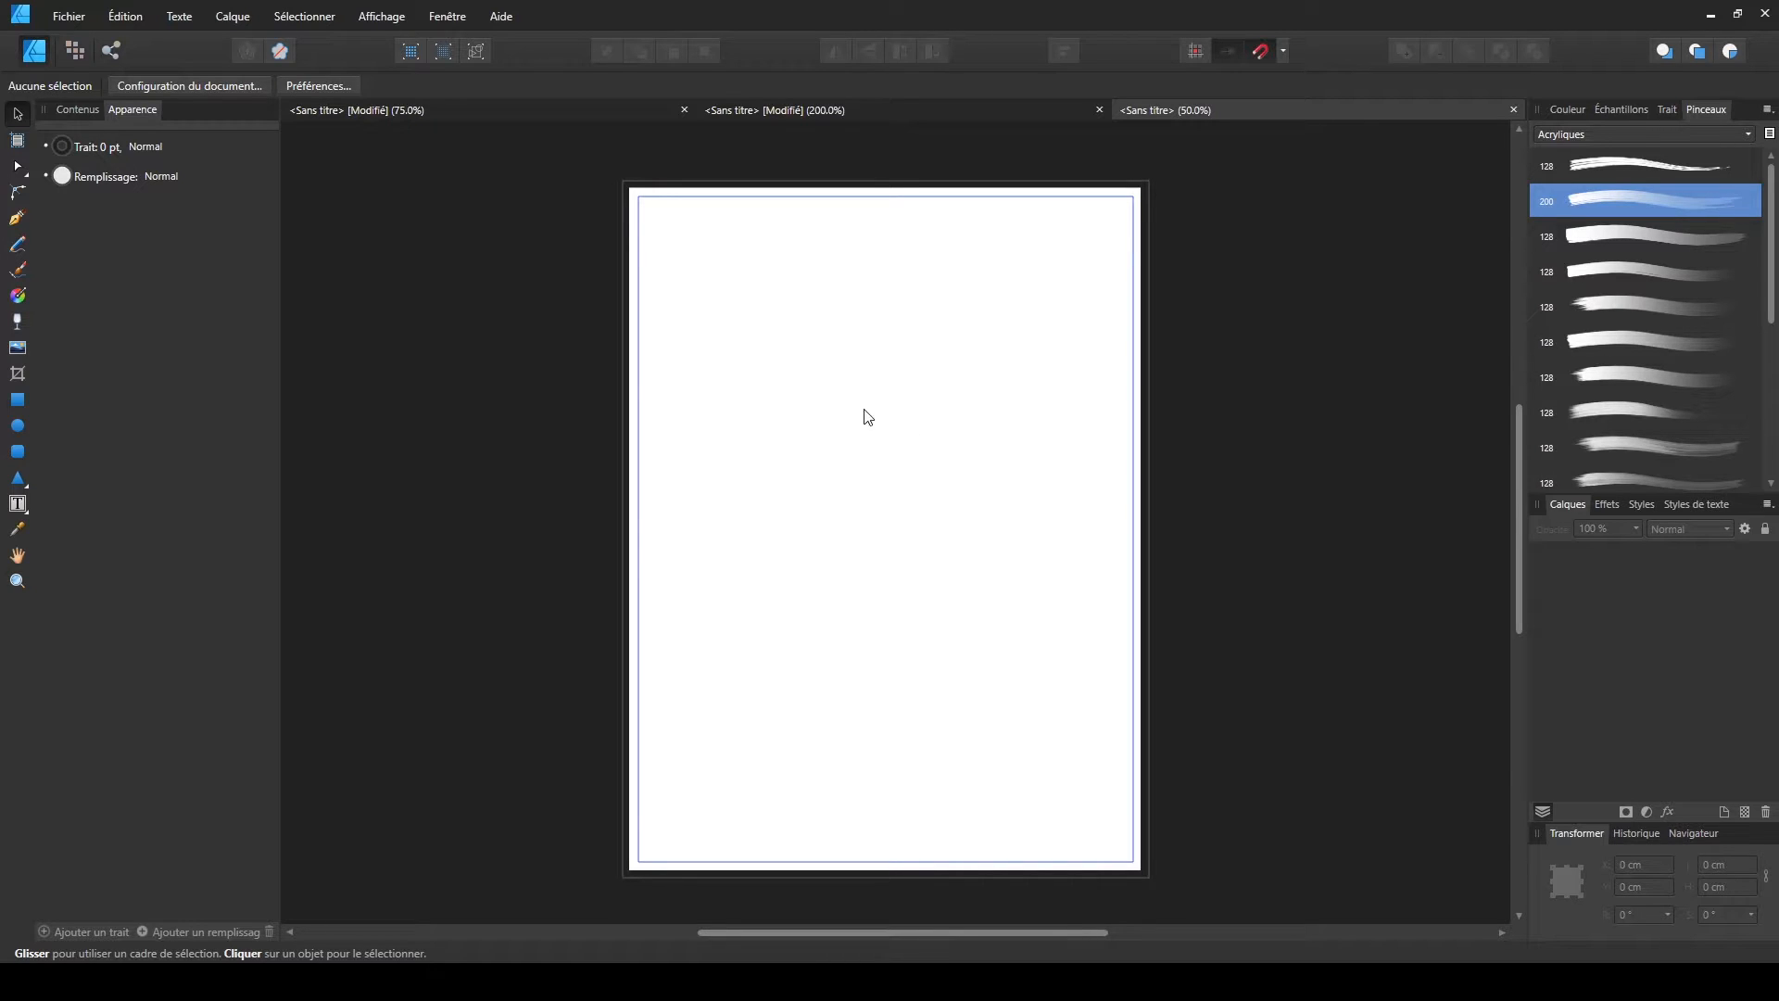
- Create a new 30 × 40 cm document from the selected preset, with the option to create an artboard enabled
click(69, 16)
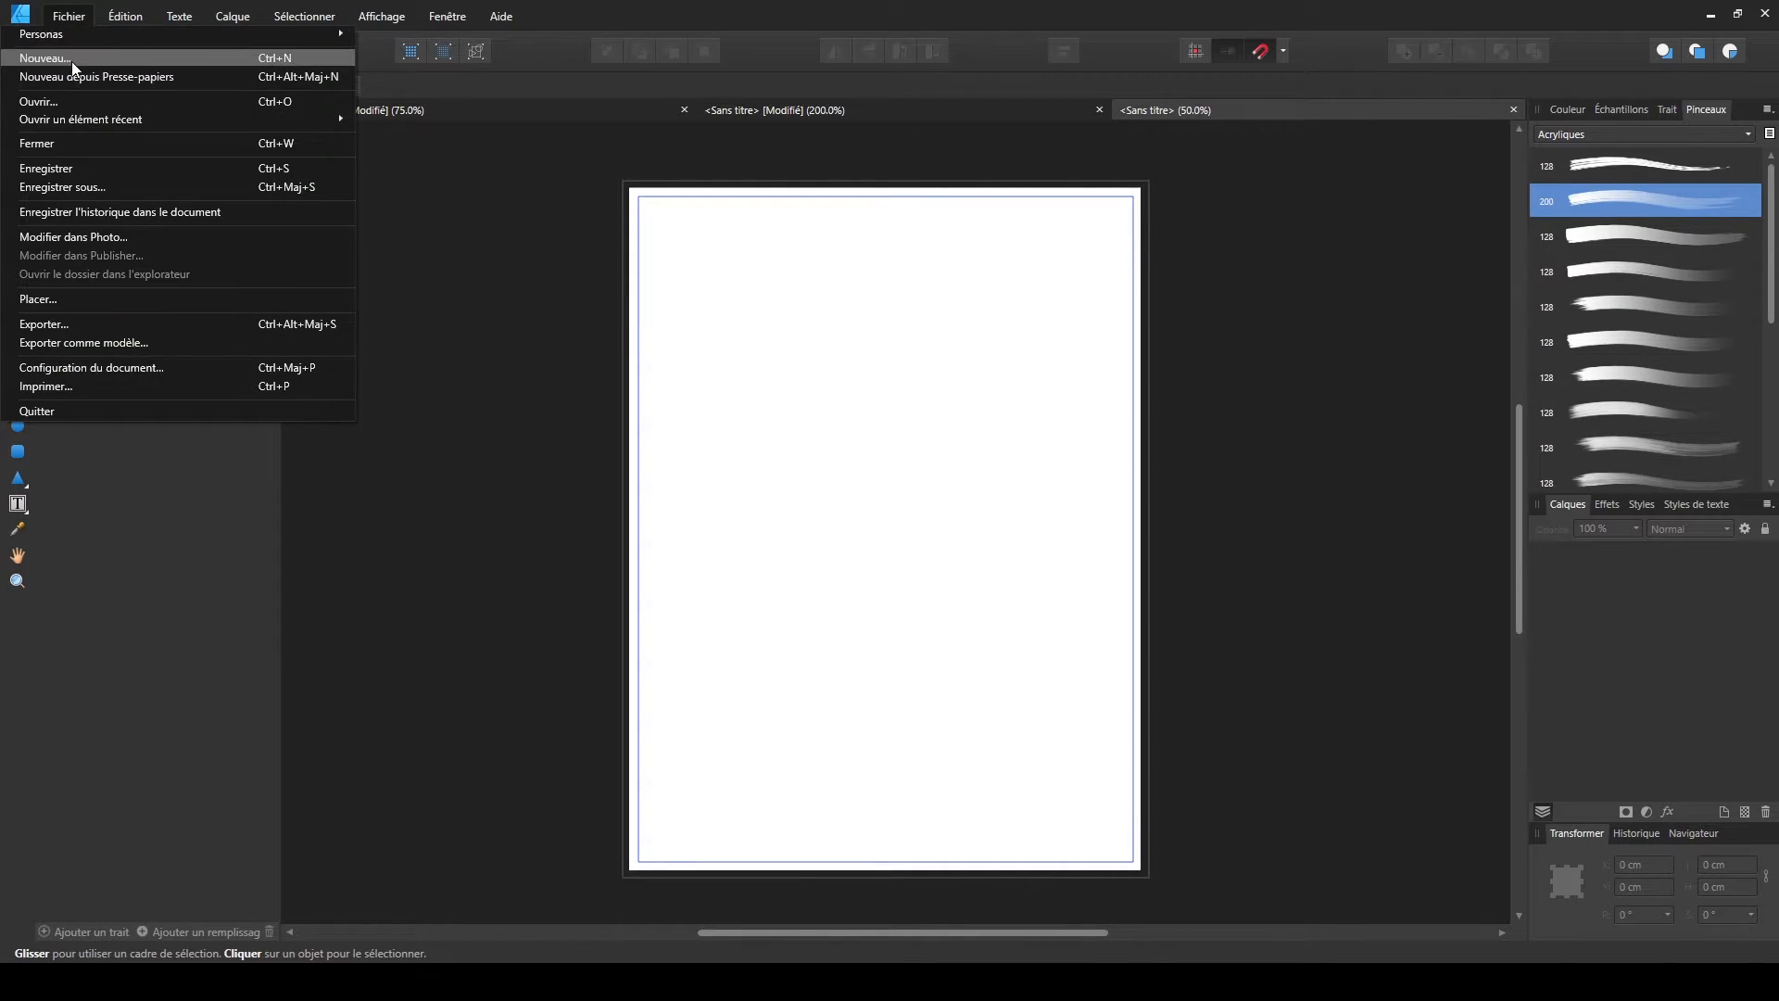
click(55, 57)
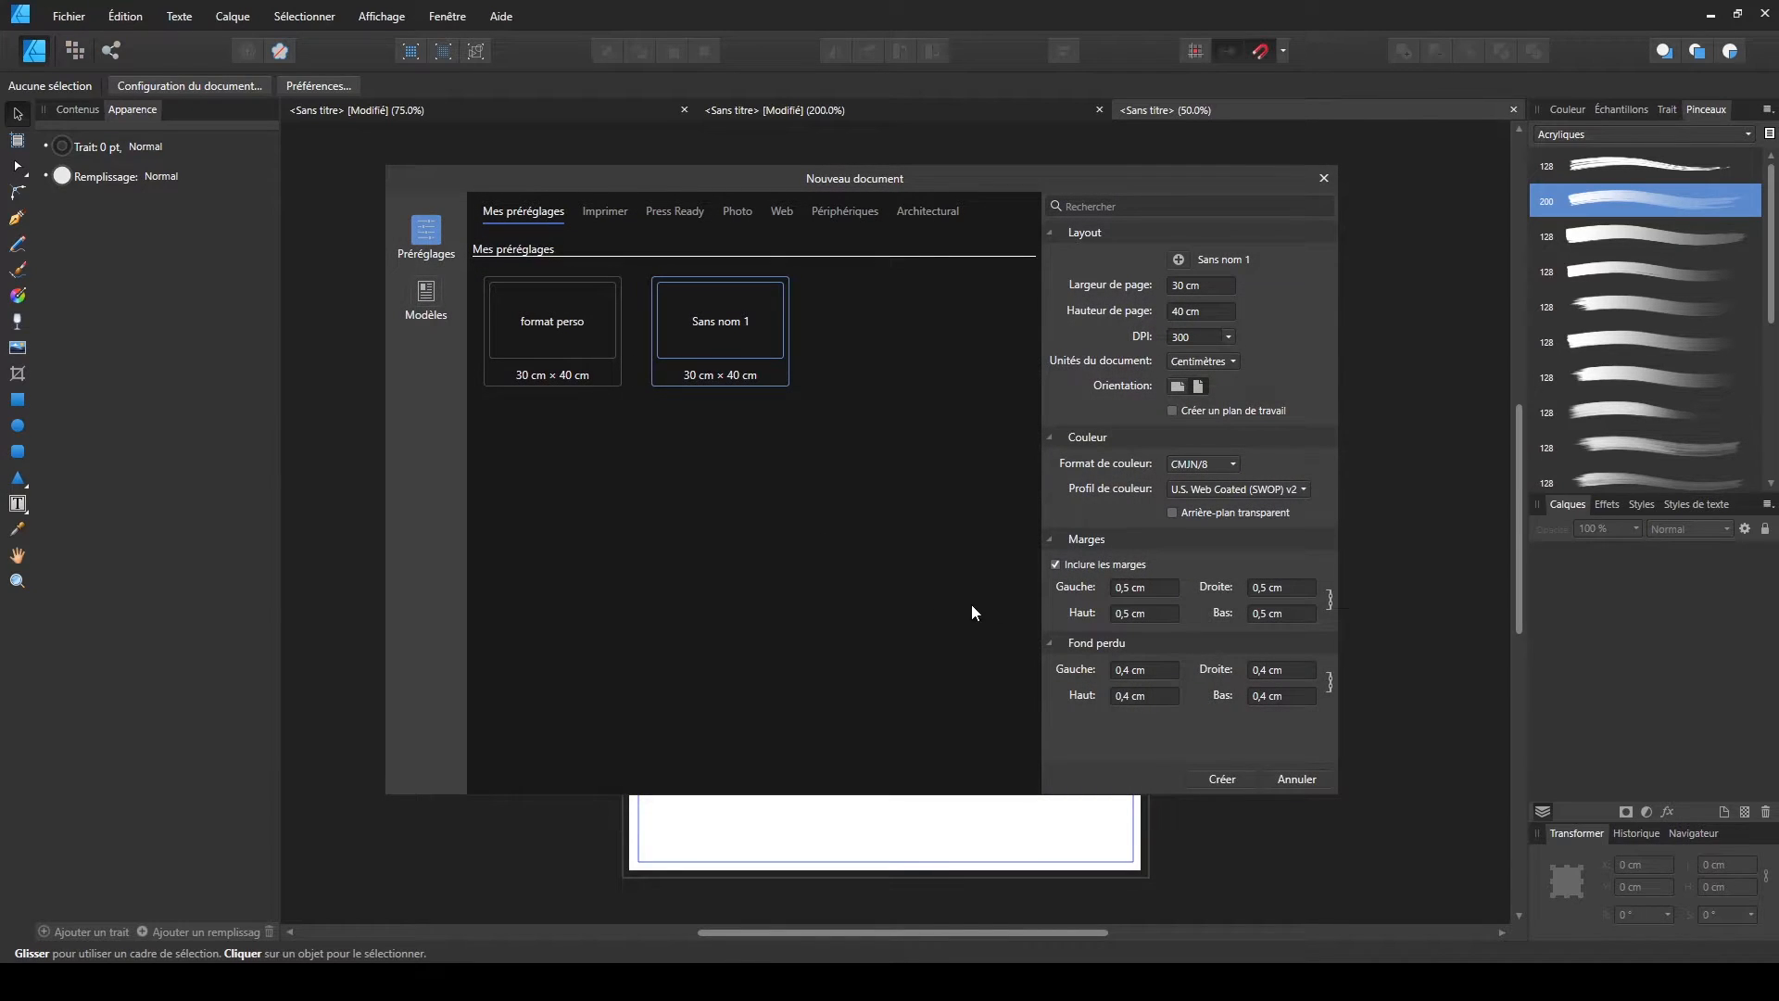
click(1174, 411)
click(1220, 777)
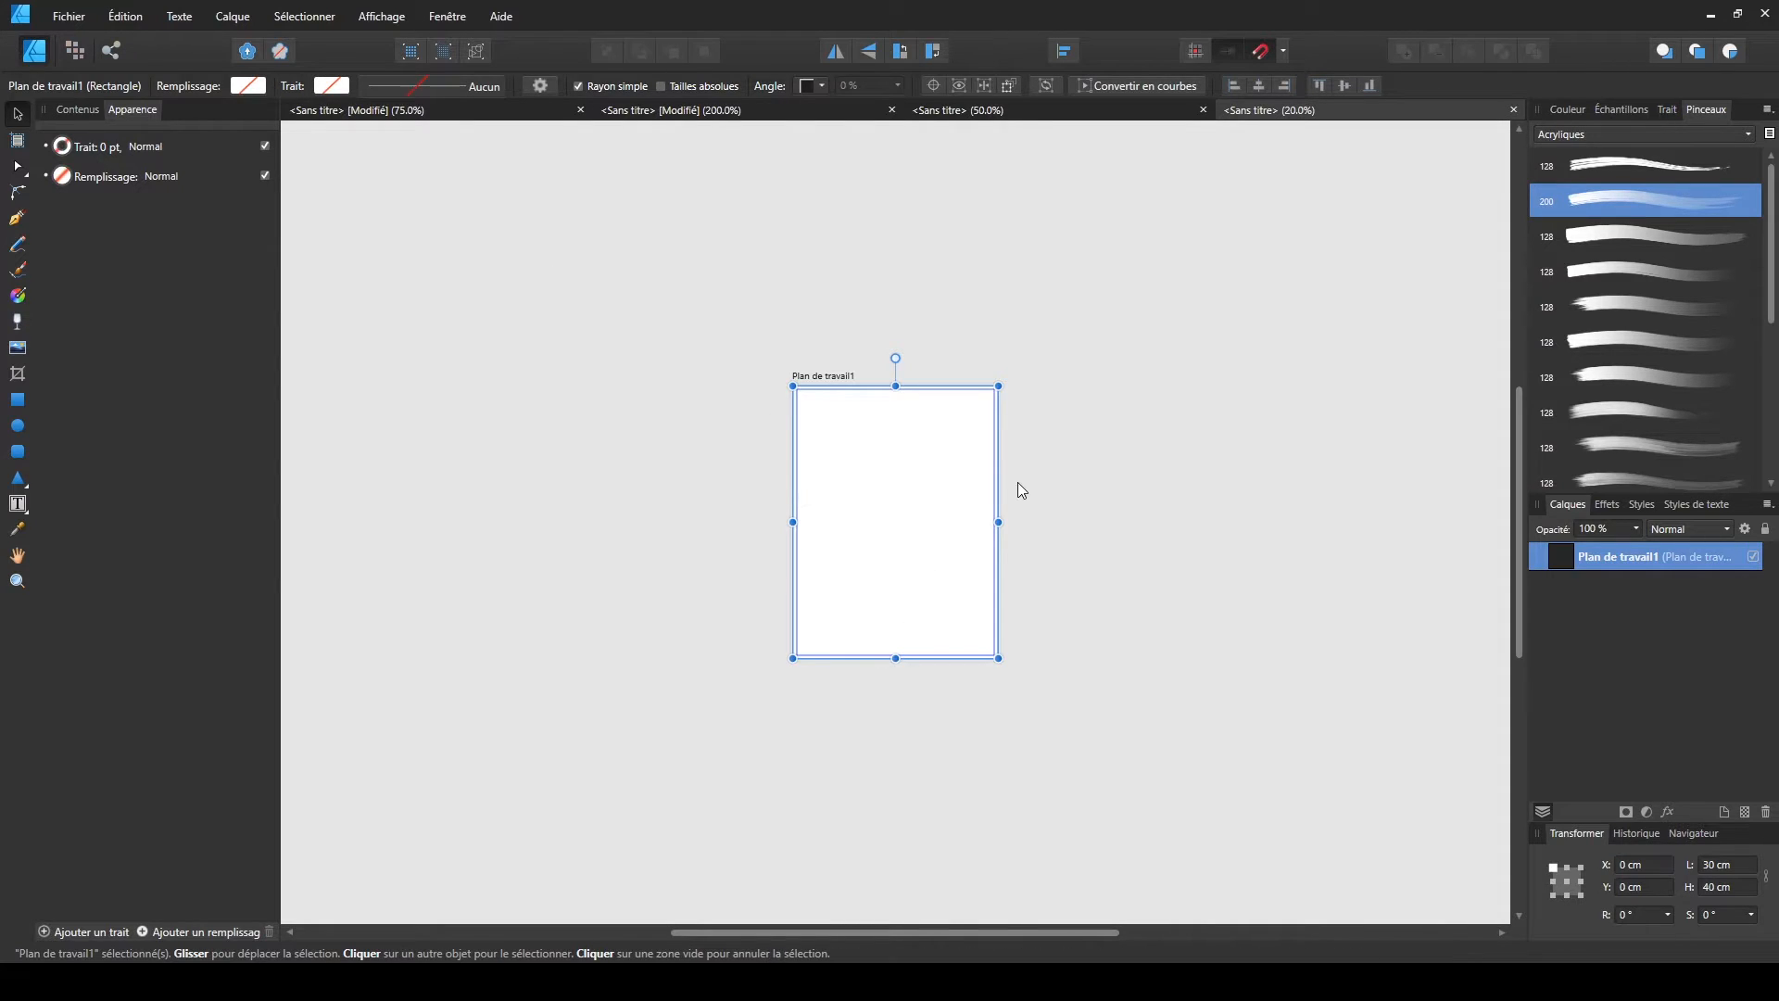
- Examine the artboard's edges and margins up close and as a whole, and select it by its title
key(ctrl+plus)
key(ctrl+plus)
key(ctrl+plus)
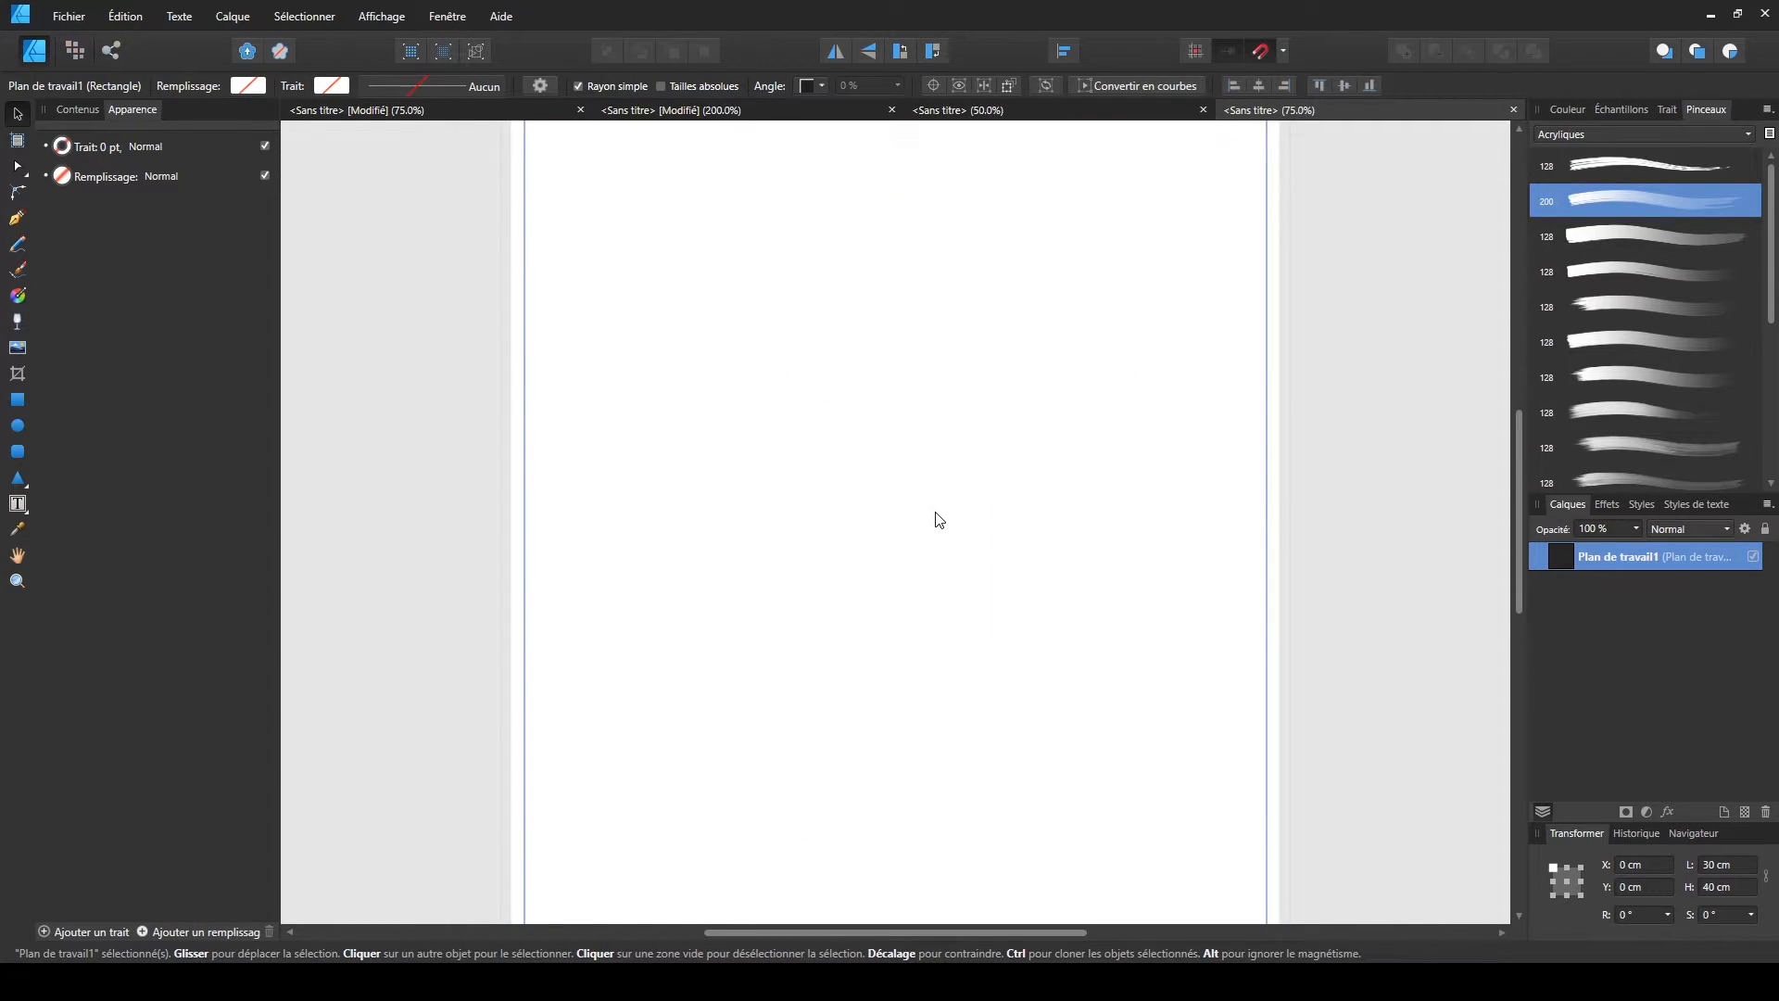
key(ctrl+minus)
key(ctrl+minus)
key(ctrl+minus)
click(1146, 413)
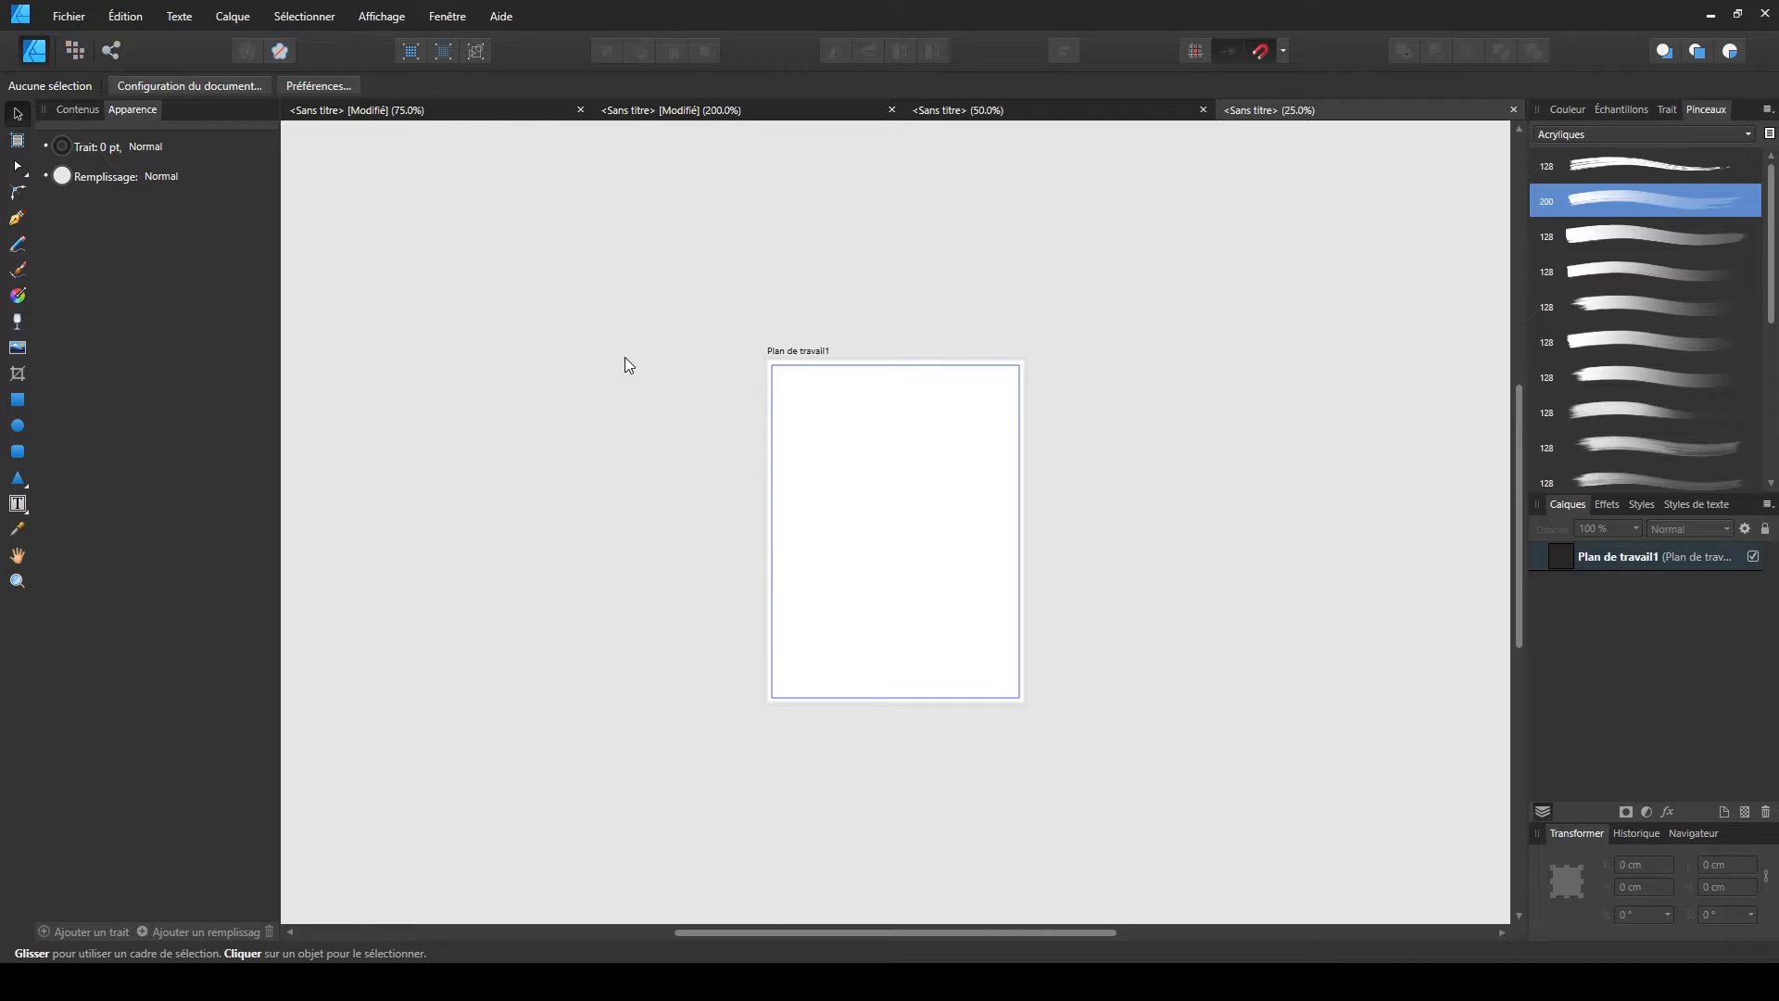
click(810, 352)
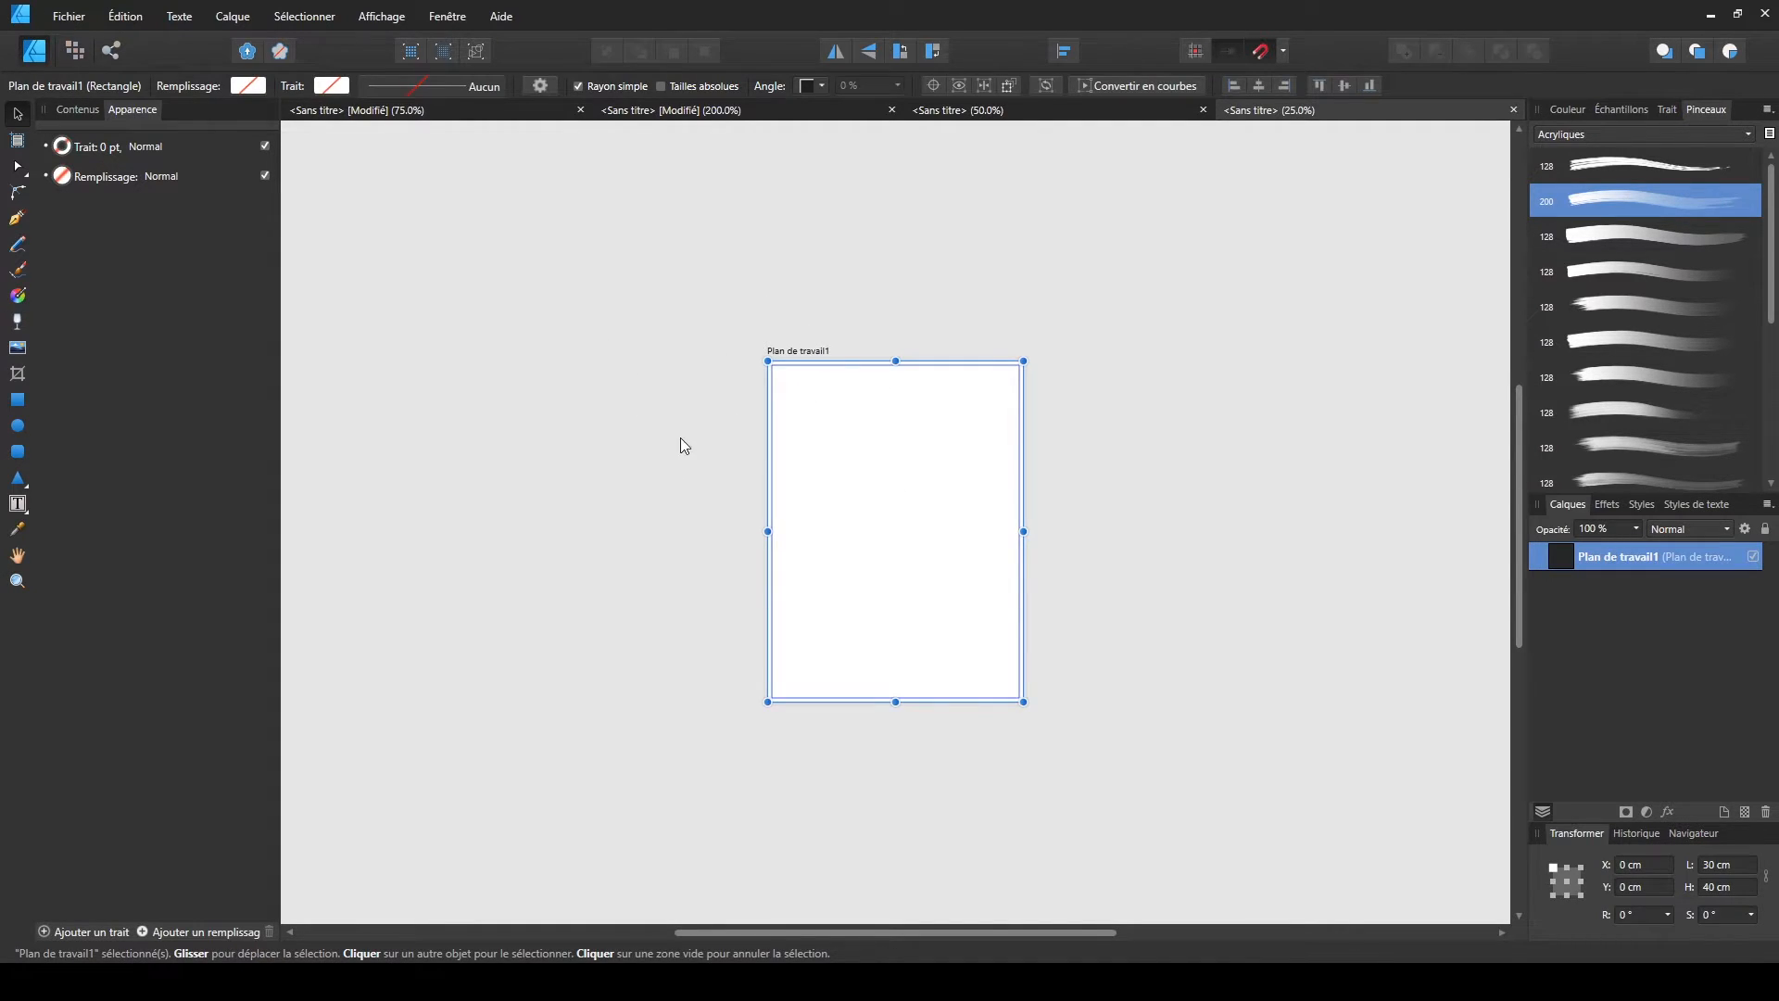
click(686, 420)
click(786, 353)
- Draw a second artboard beside the first, about 15.6 cm wide and 55.3 cm high, and deselect it
click(16, 142)
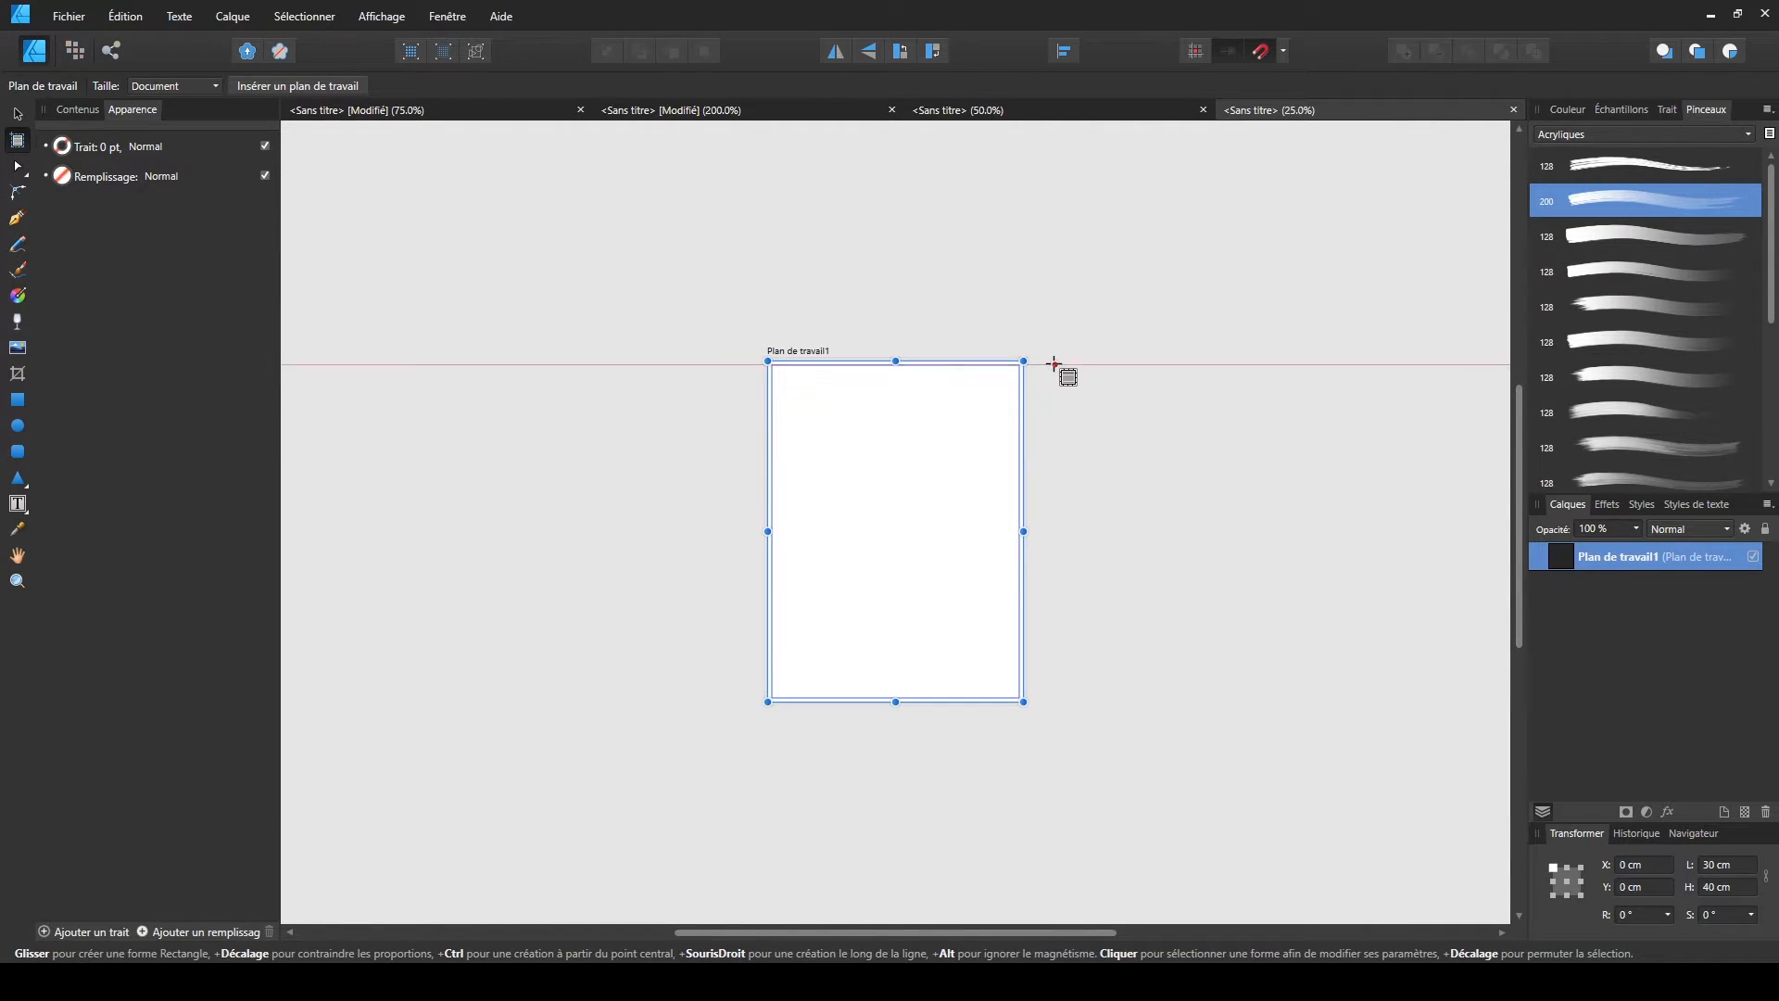
drag(1055, 361, 1190, 833)
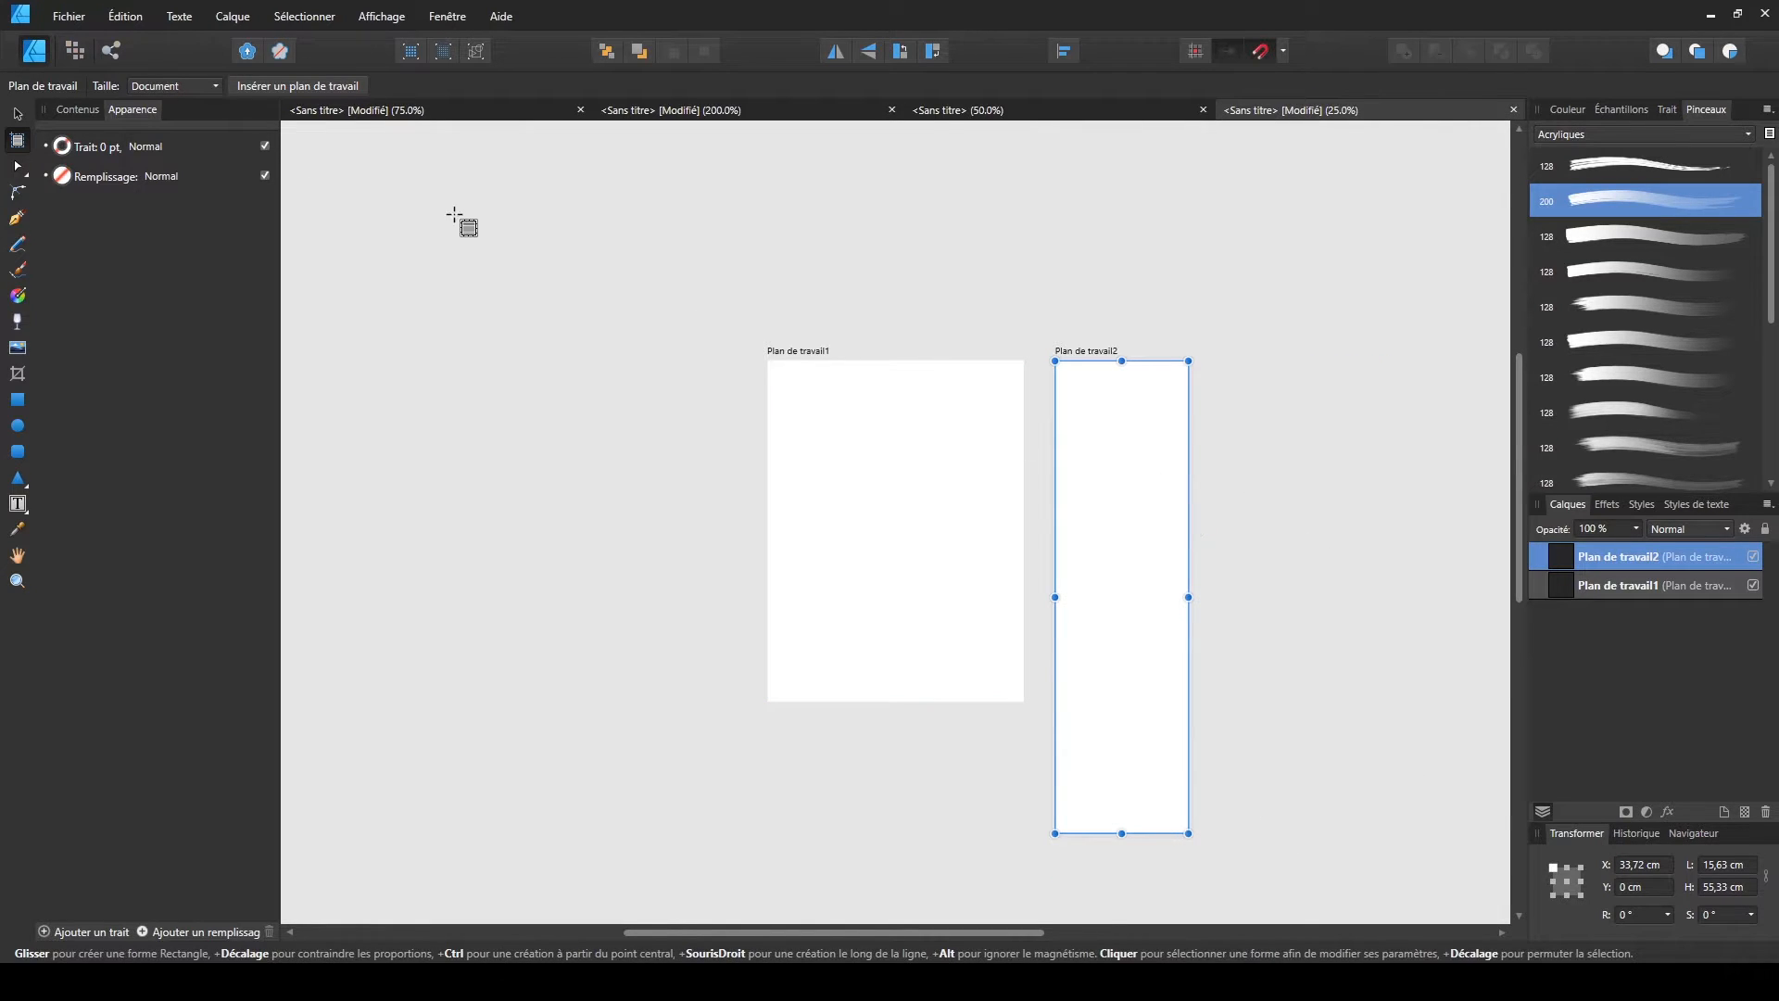
click(14, 113)
click(1392, 533)
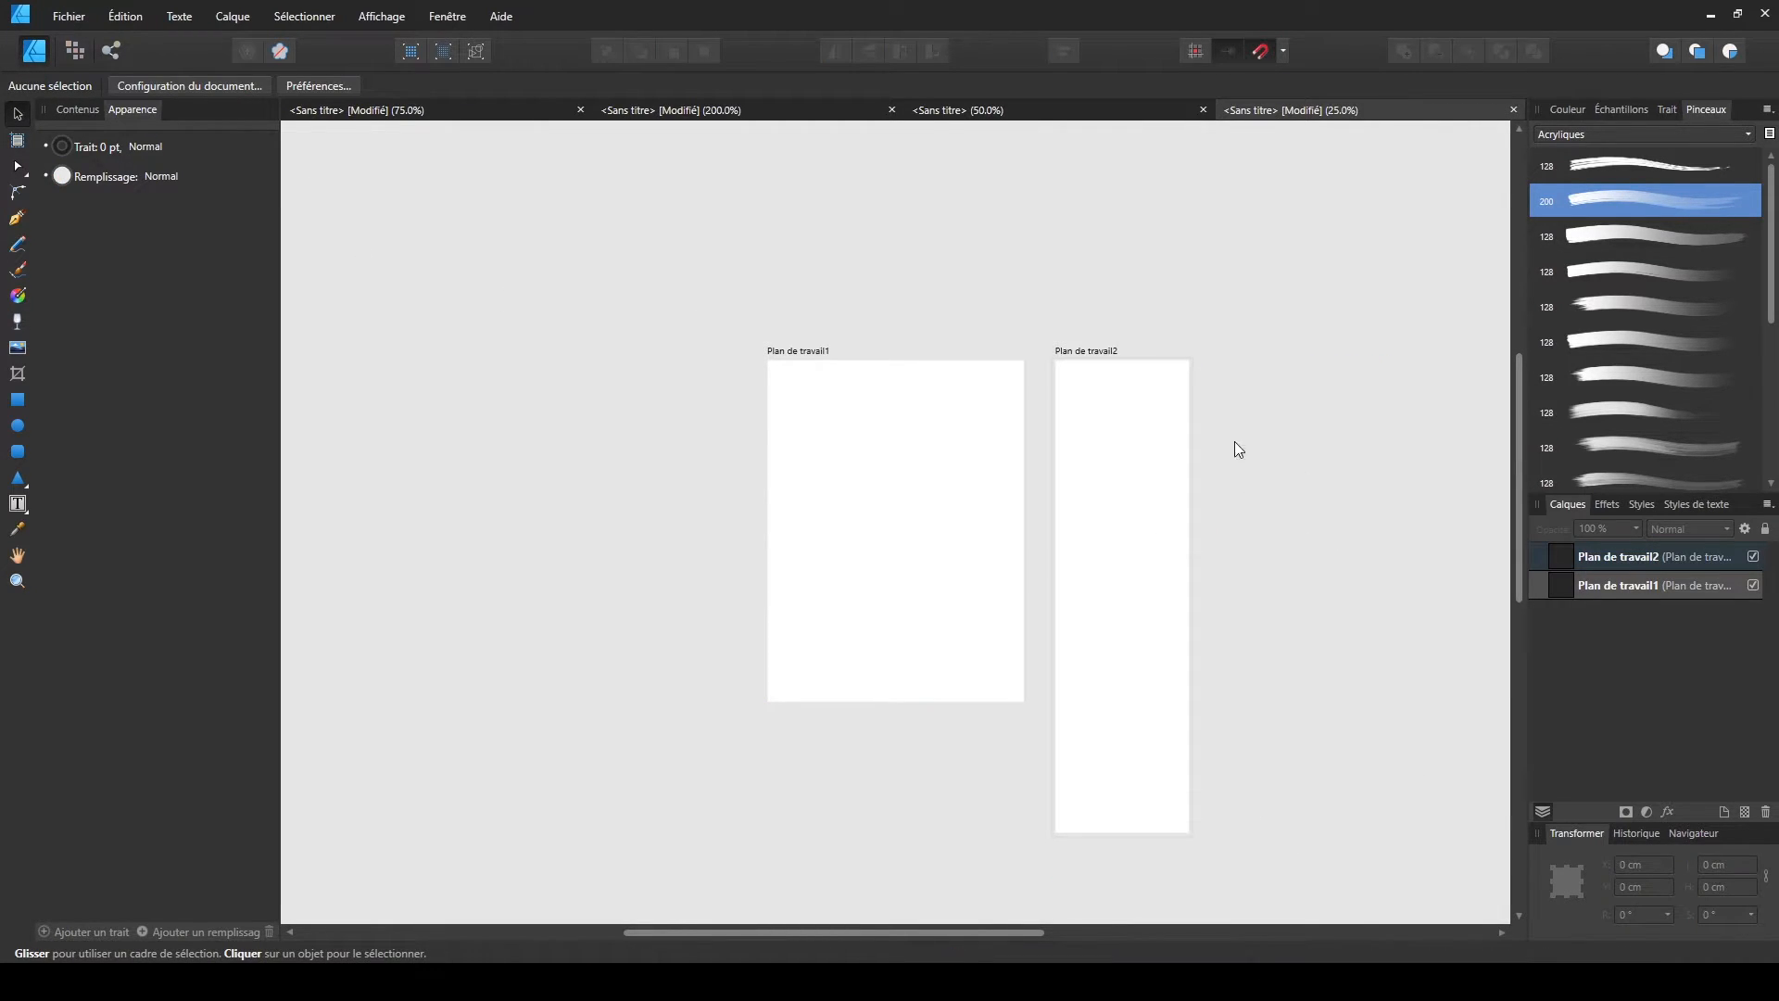
- Delete the second artboard and close the artboard document without saving its changes
click(1162, 417)
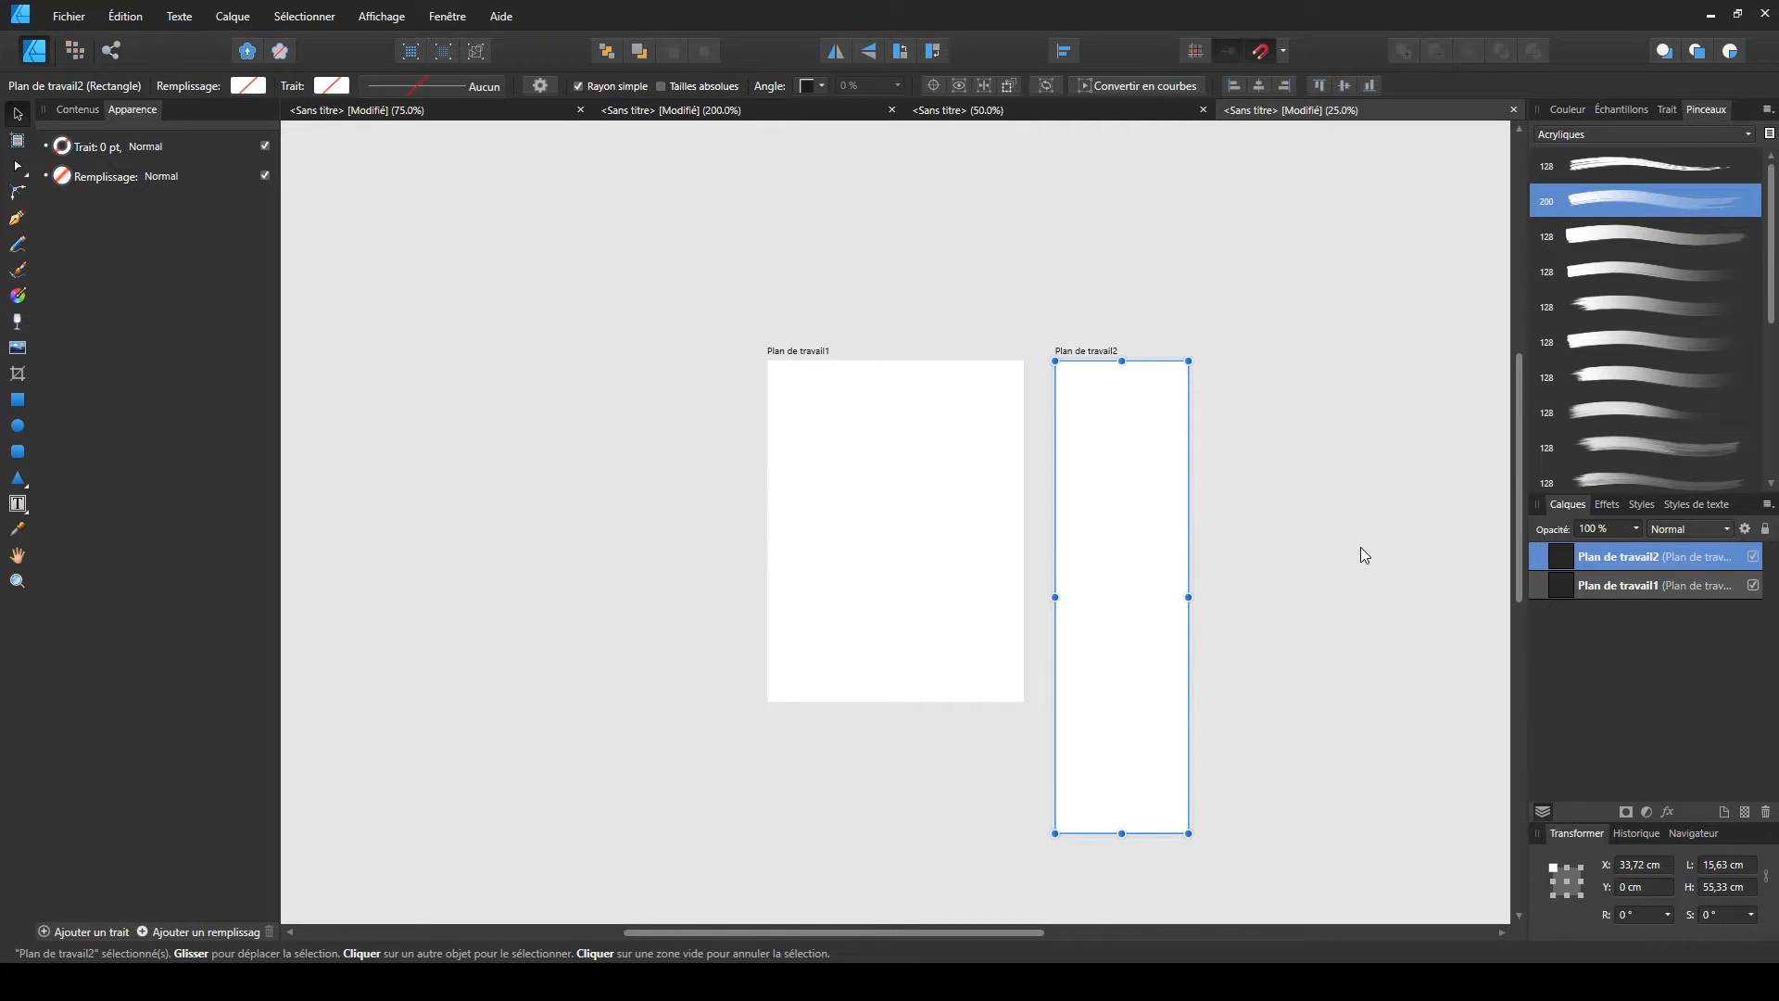
key(Delete)
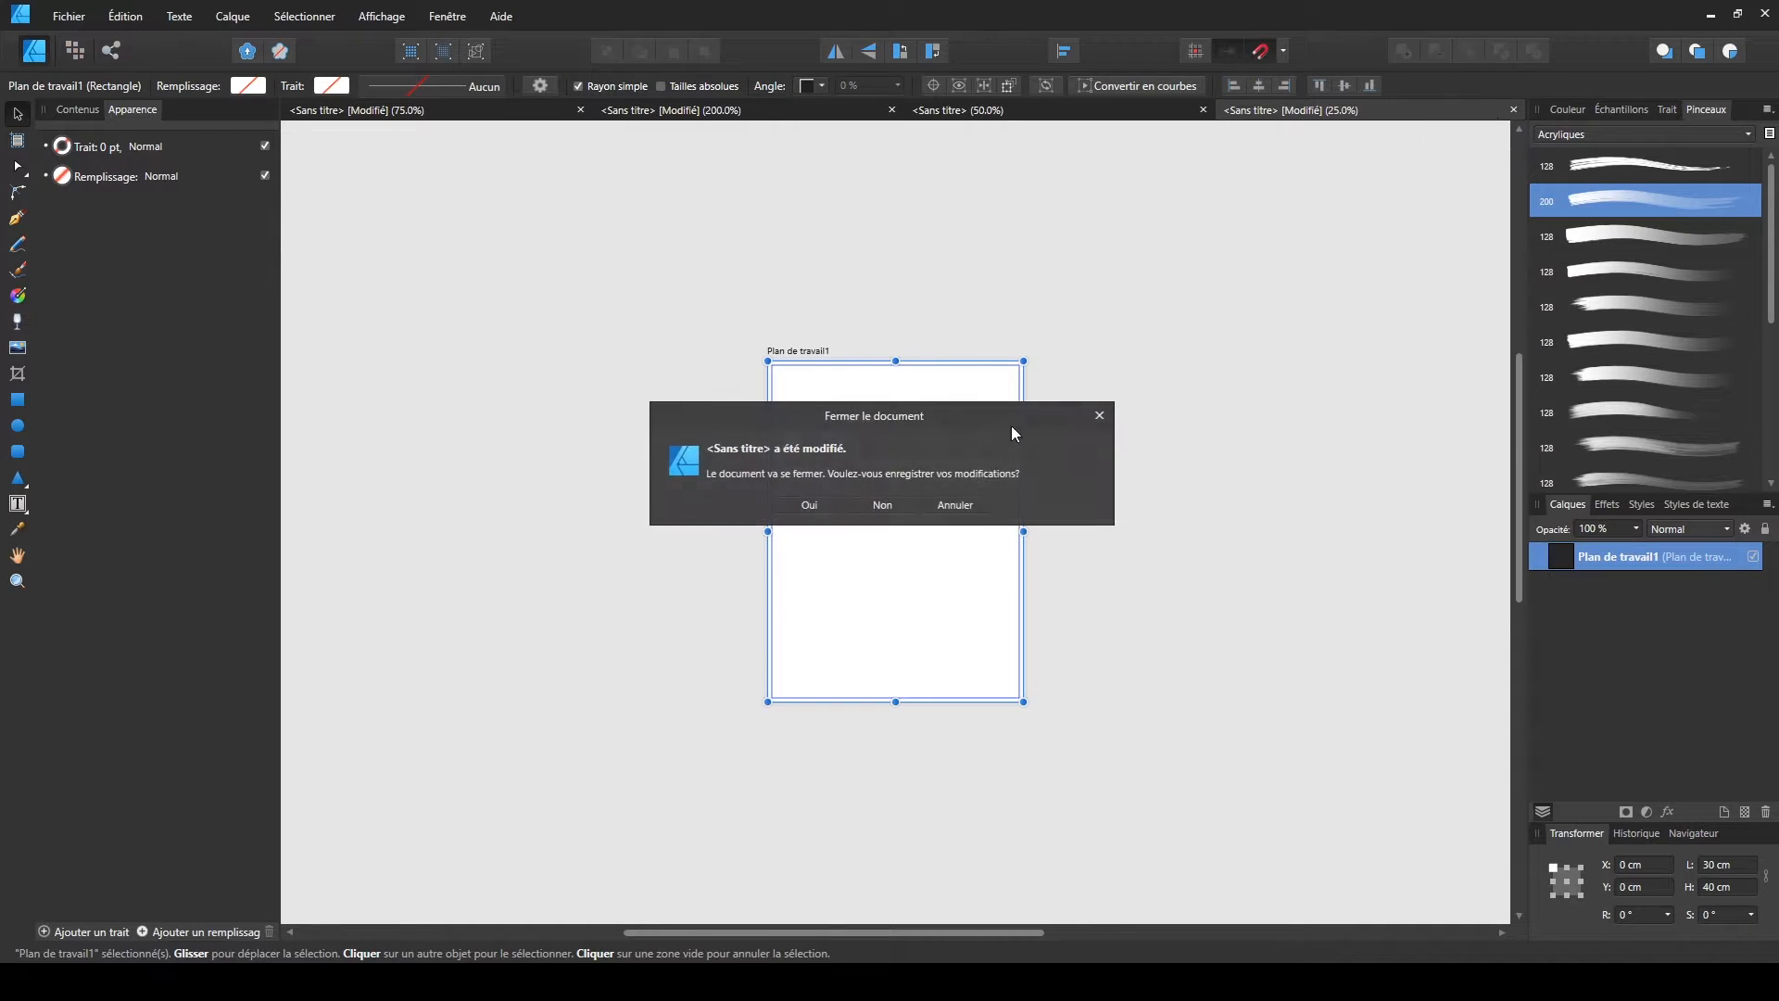
click(883, 505)
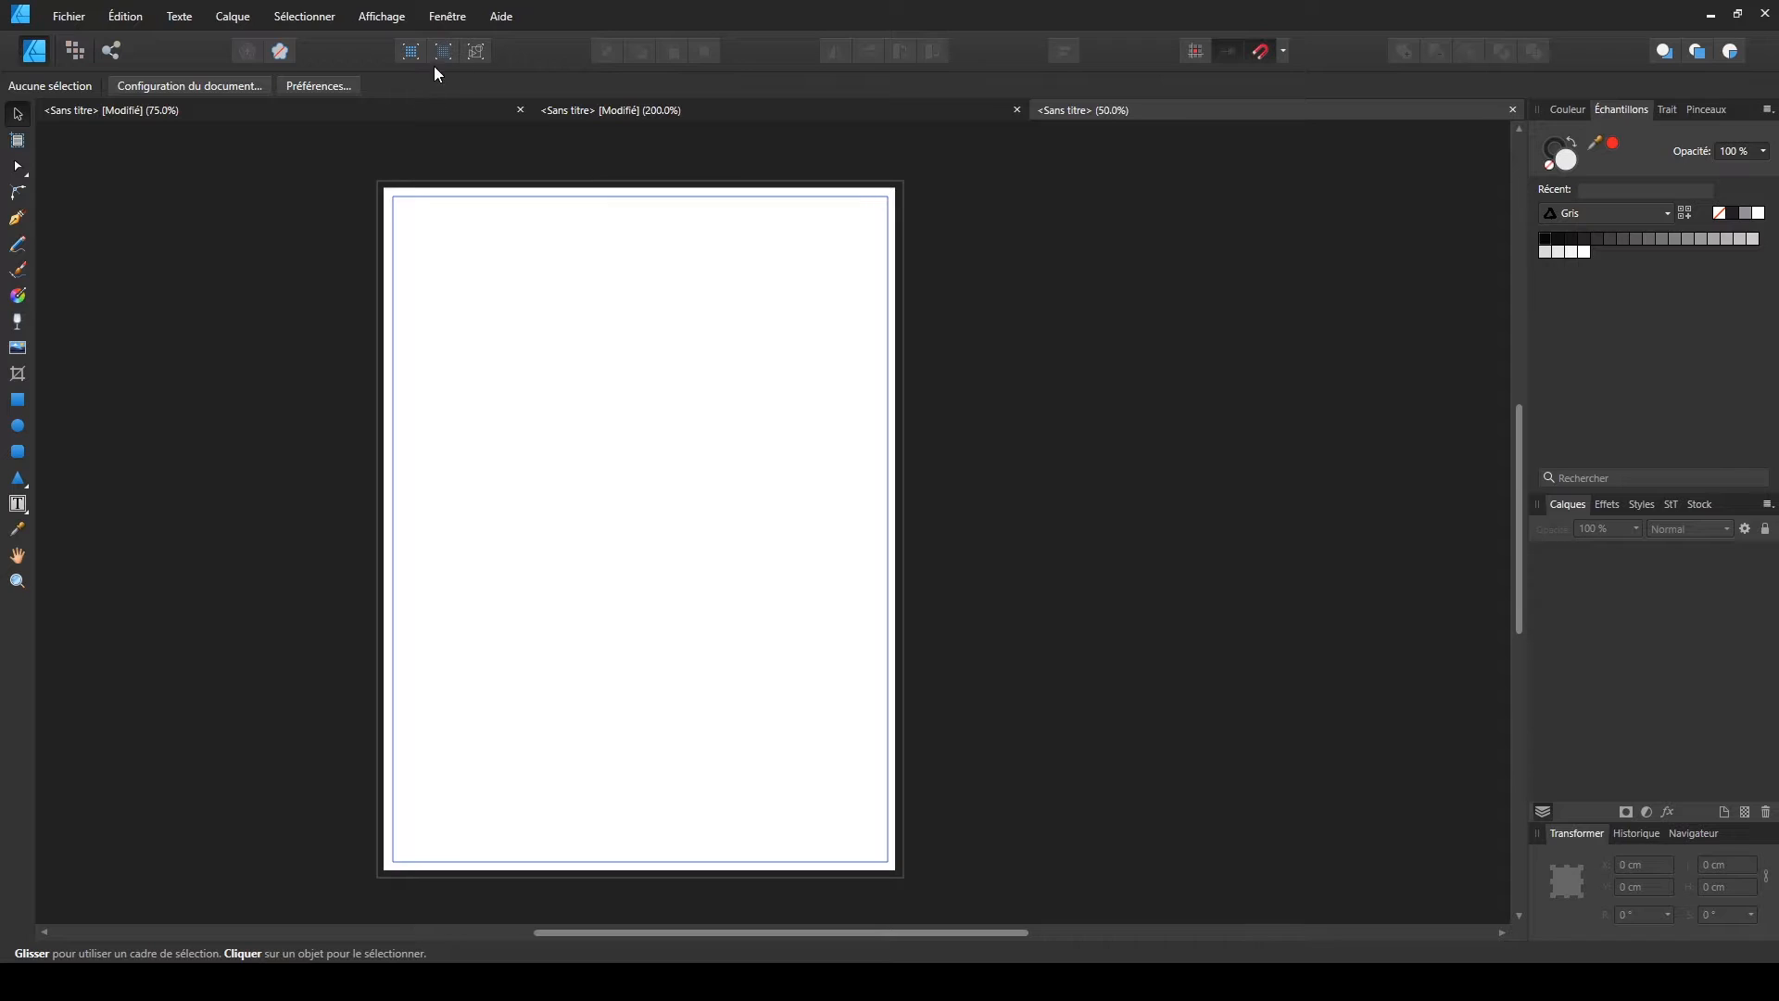
- Reset the Studio panels to their default layout
click(381, 19)
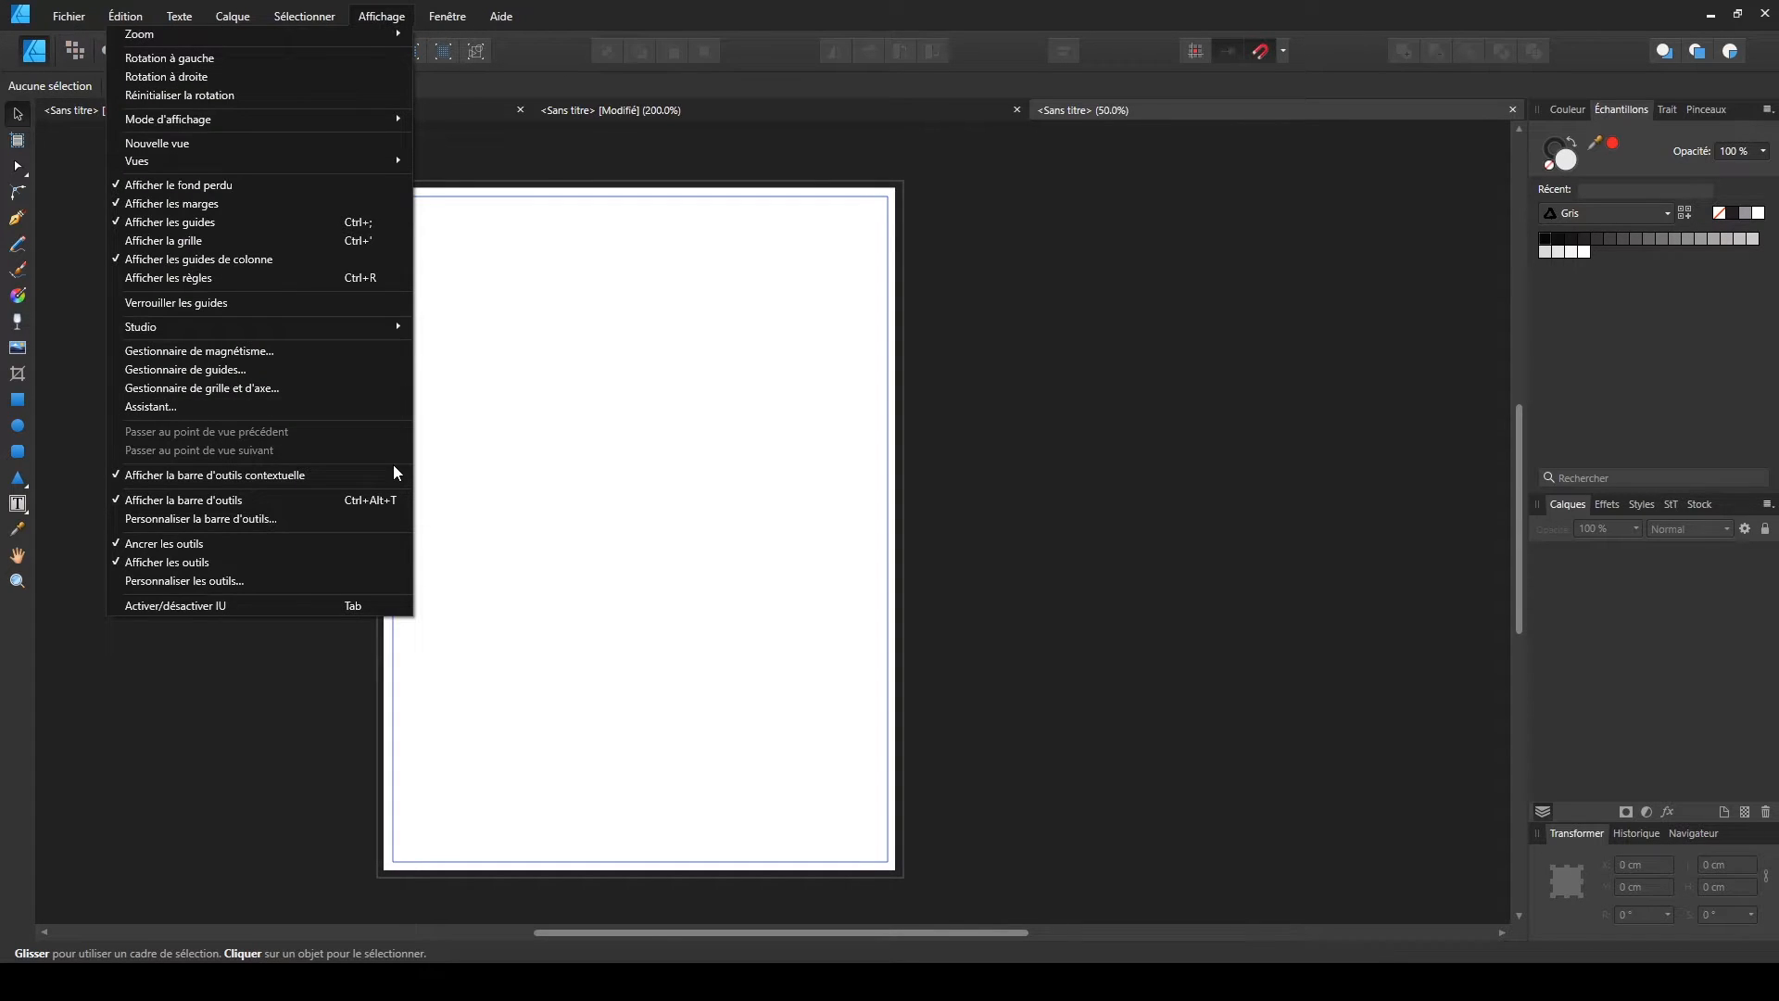
mouse_move(167, 325)
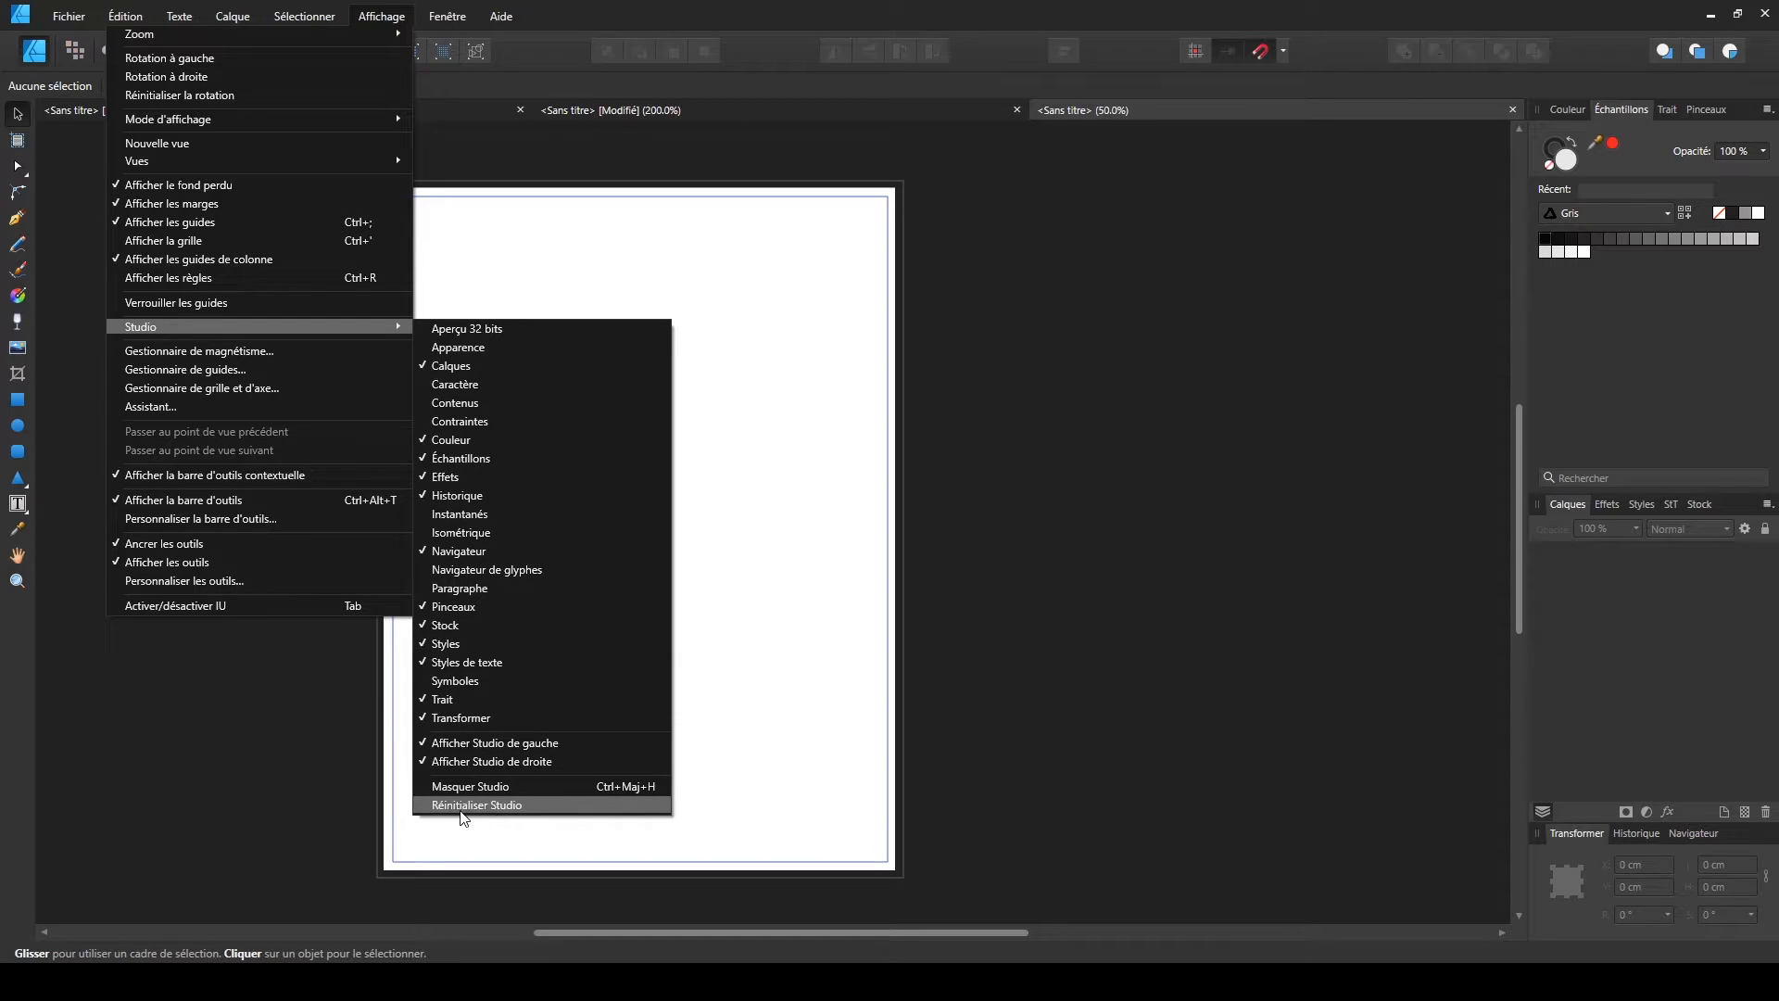
click(494, 806)
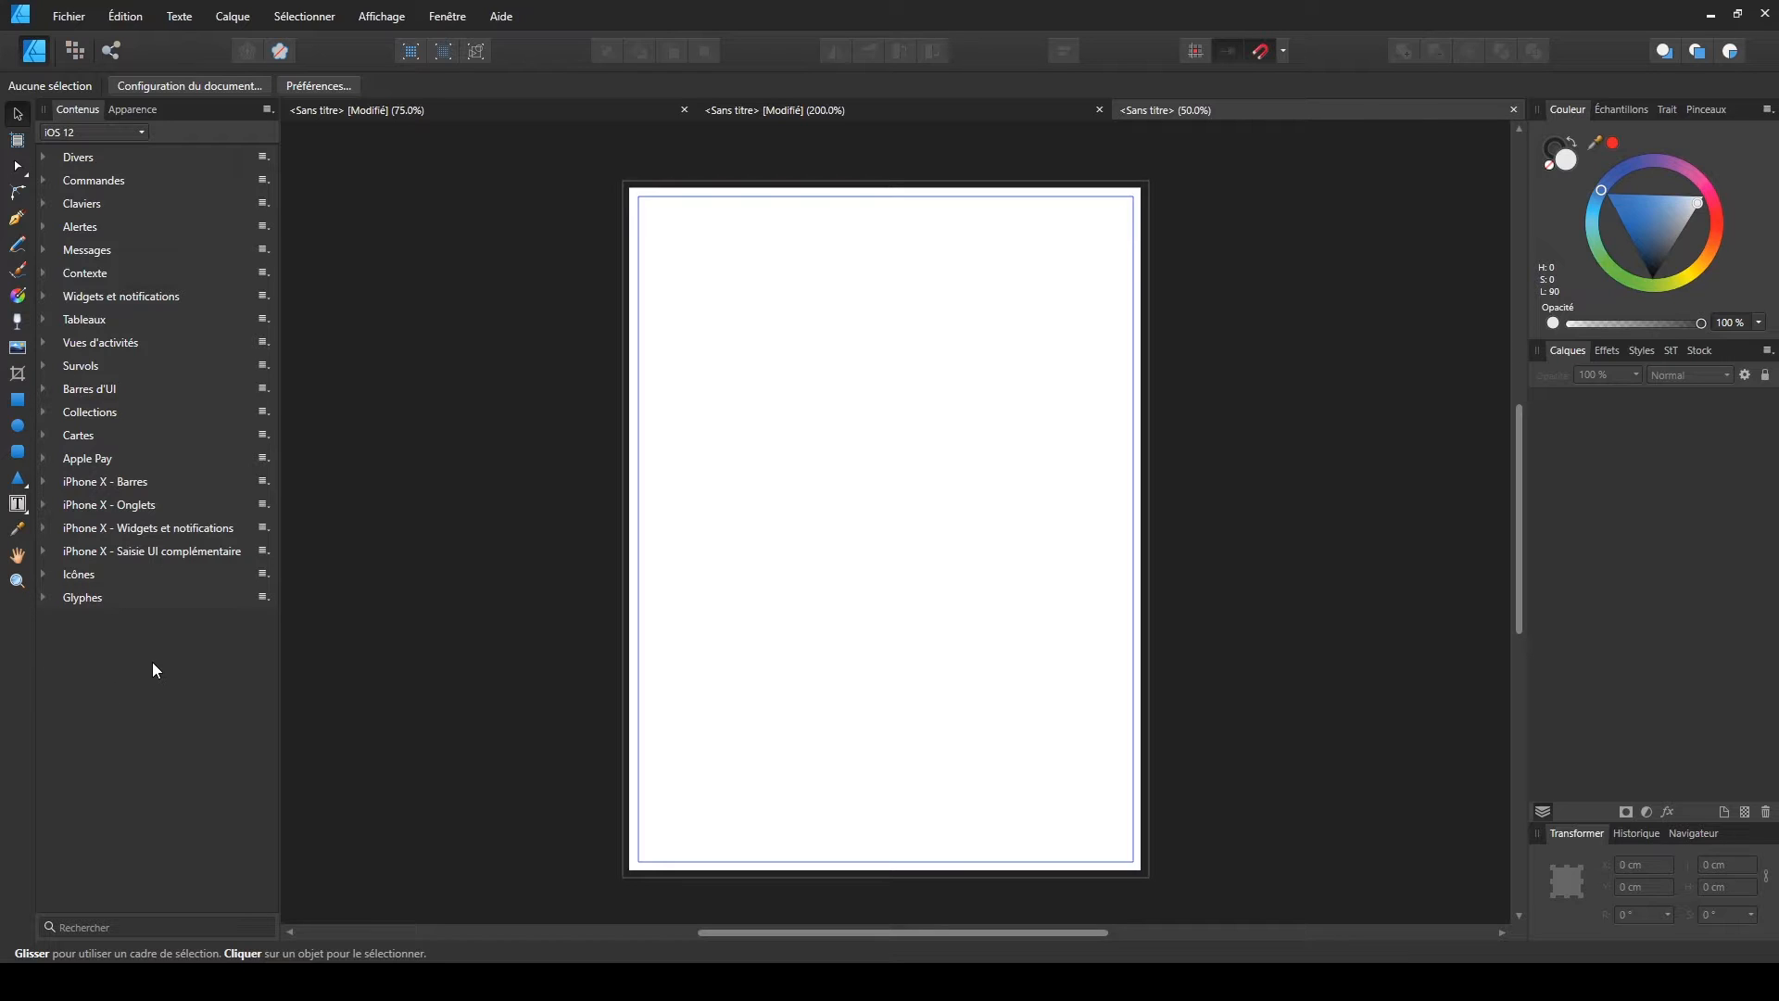
- Compare the Contenus and Apparence panels, ending on the iOS 12 asset categories
click(129, 111)
click(76, 110)
click(130, 111)
click(74, 110)
click(132, 110)
click(80, 109)
click(131, 112)
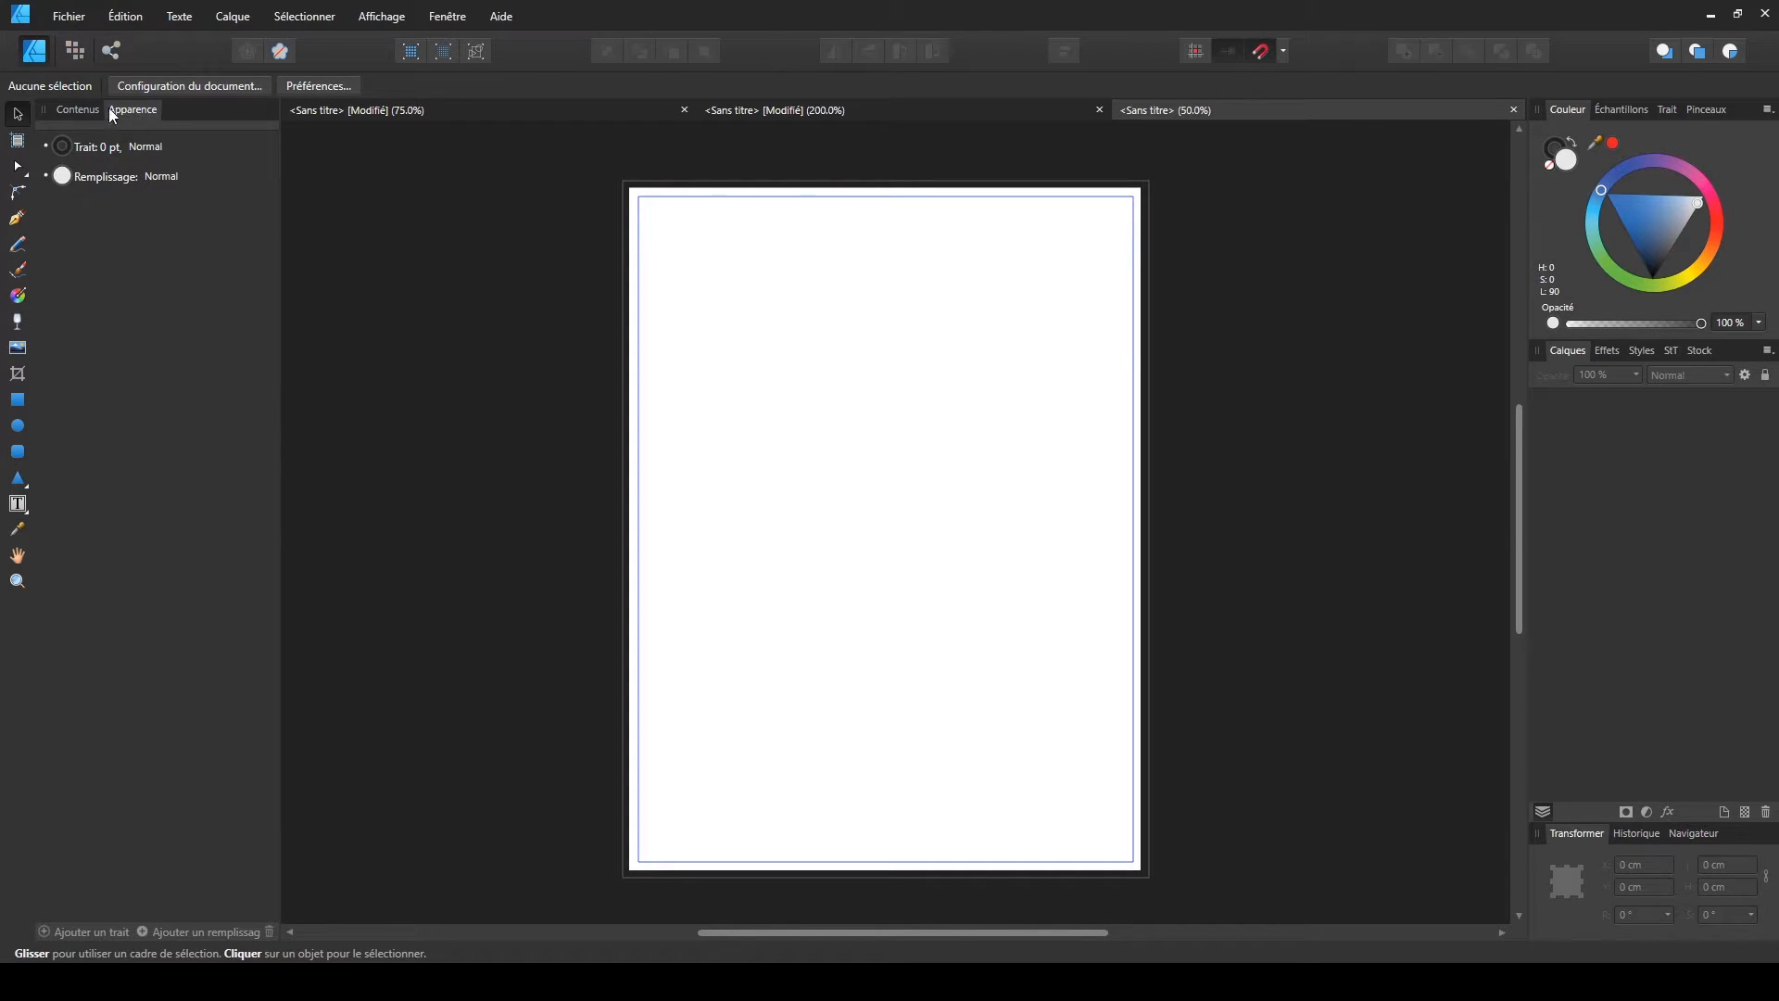
click(77, 110)
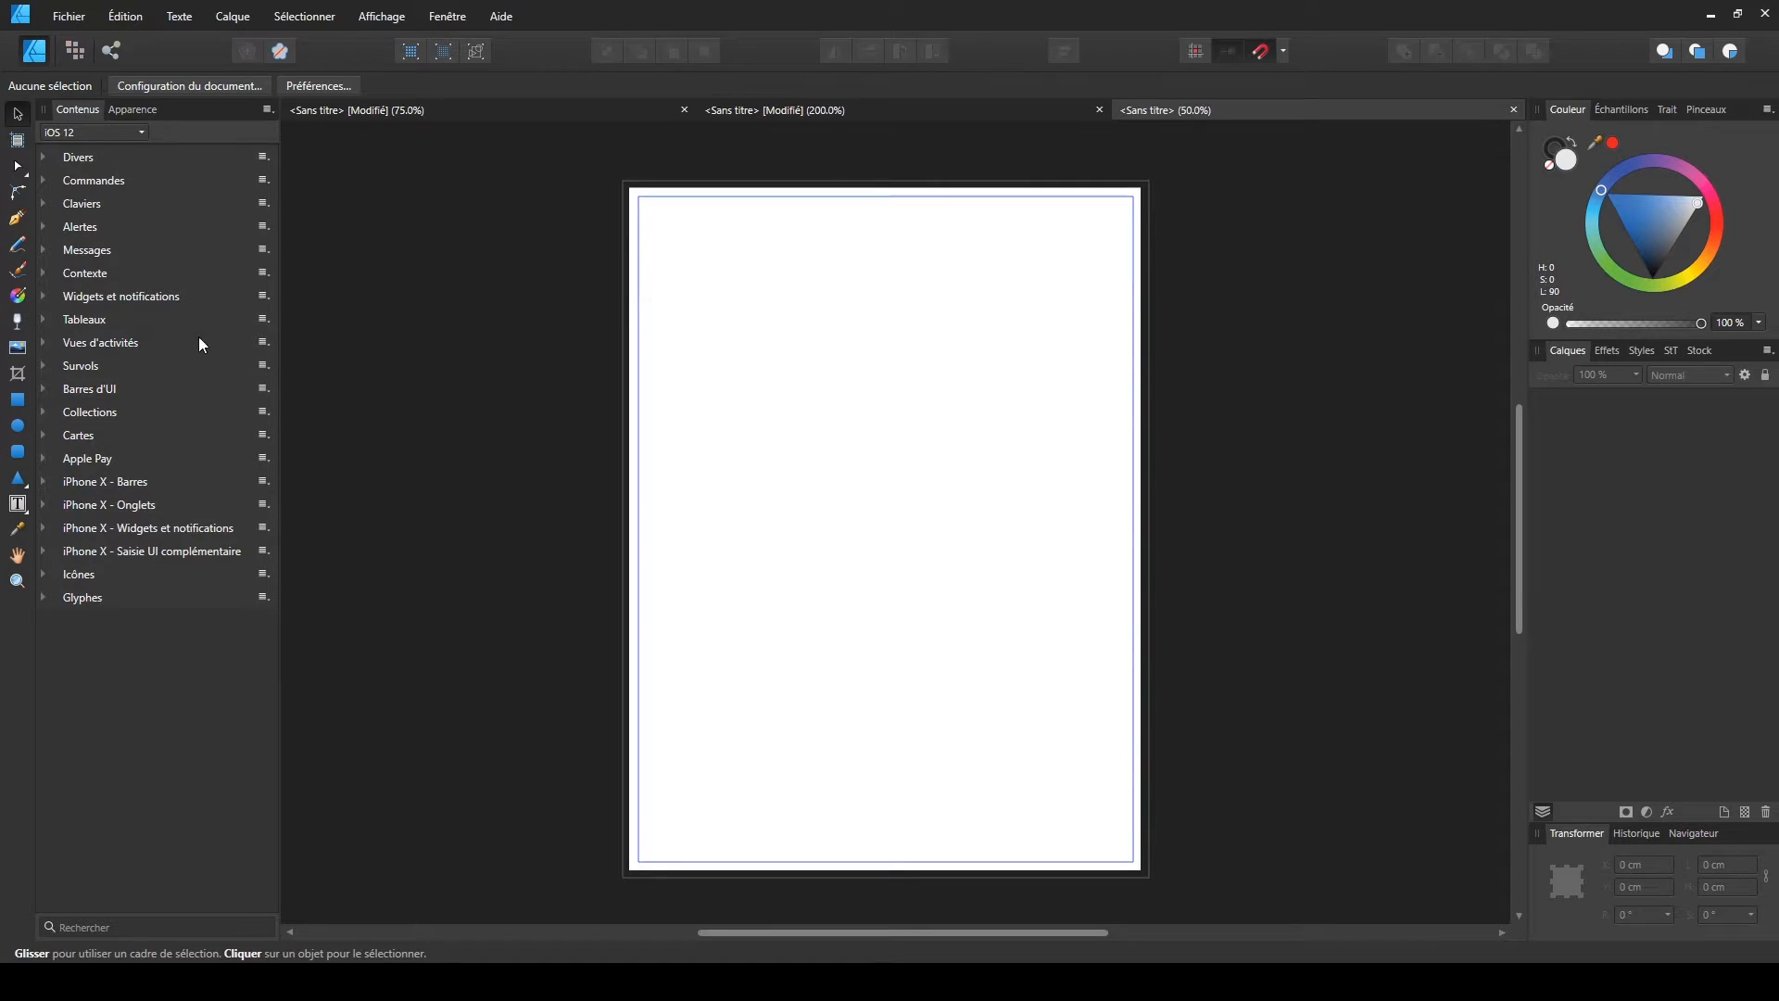
- Try the blue iPhone X bar asset near the page's top, about 19.8 cm wide, remove it, and expand the Messages assets
click(44, 481)
drag(70, 520, 757, 338)
drag(910, 319, 1026, 276)
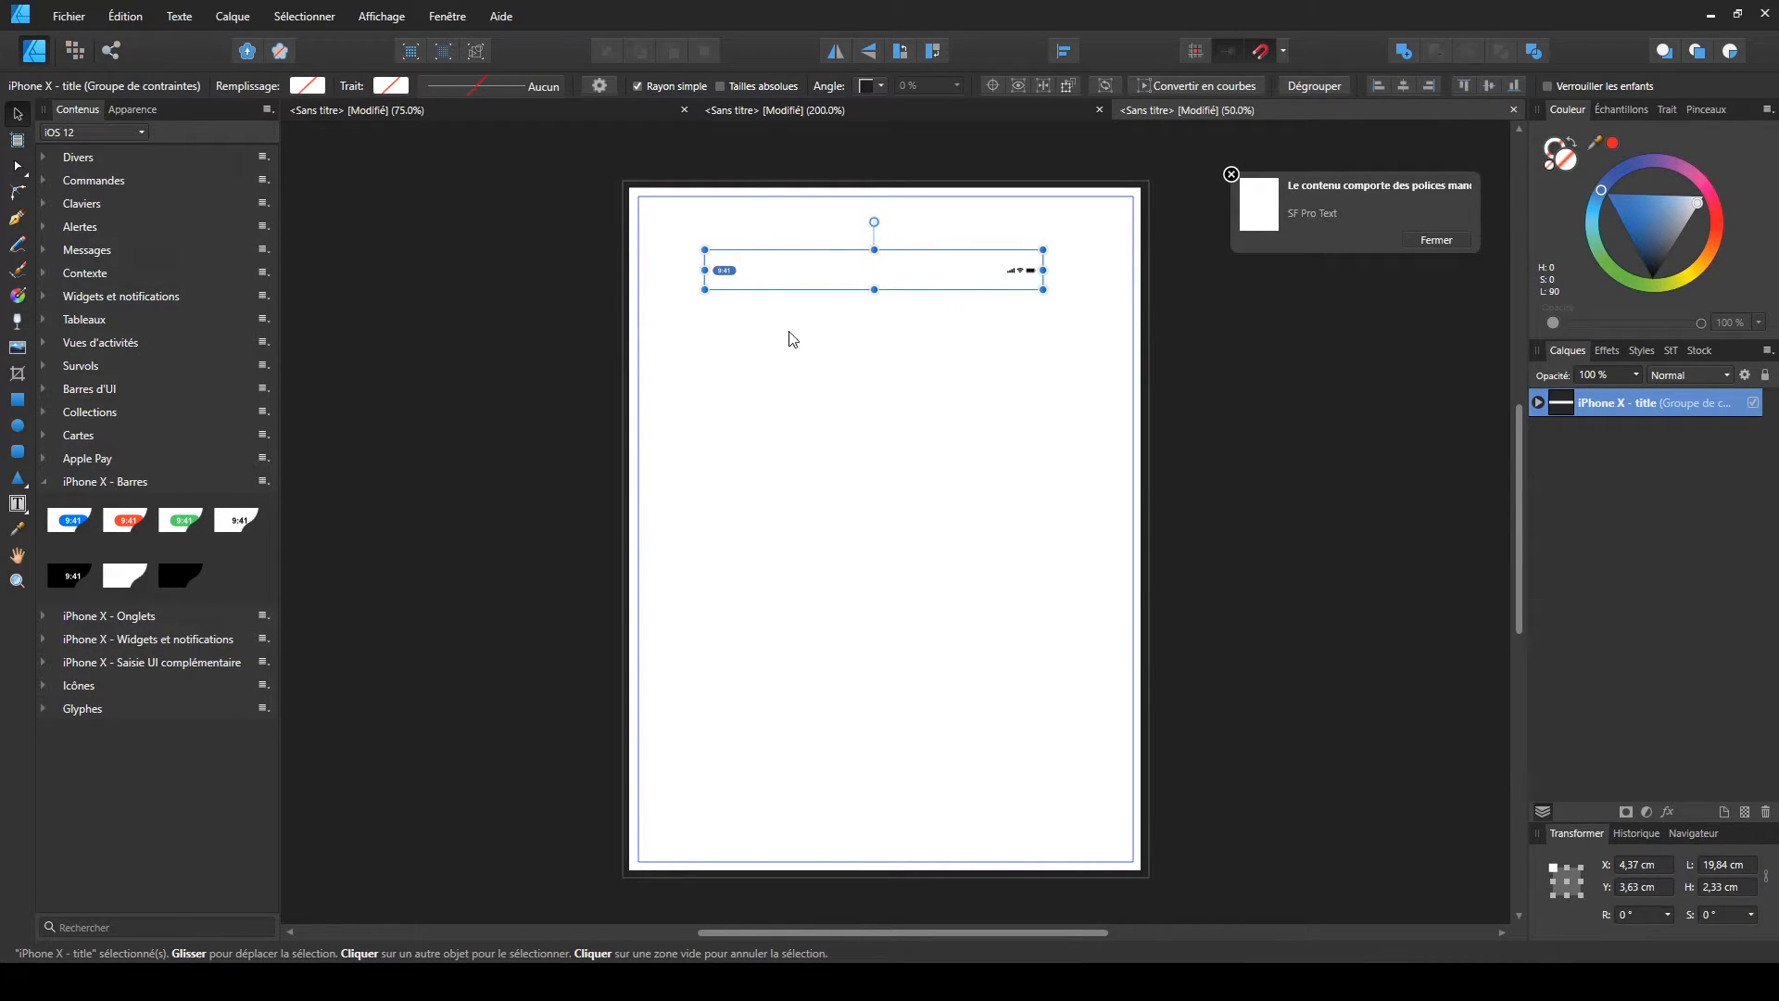
key(Delete)
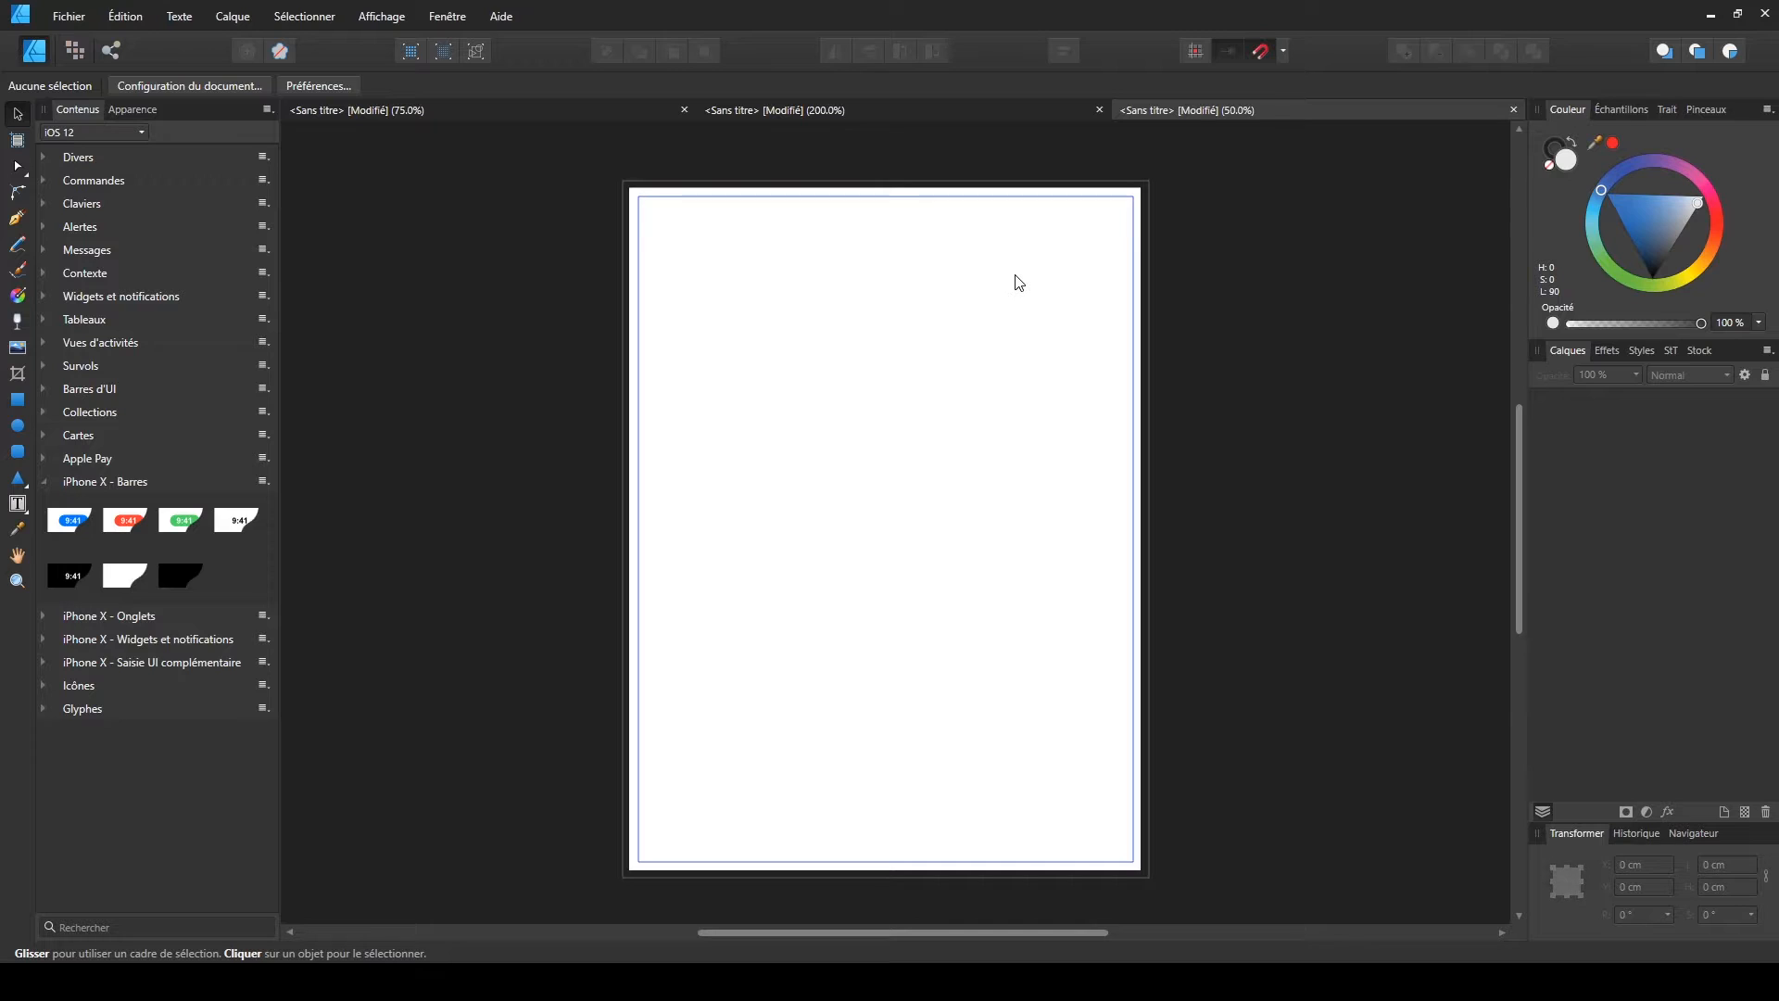
click(43, 249)
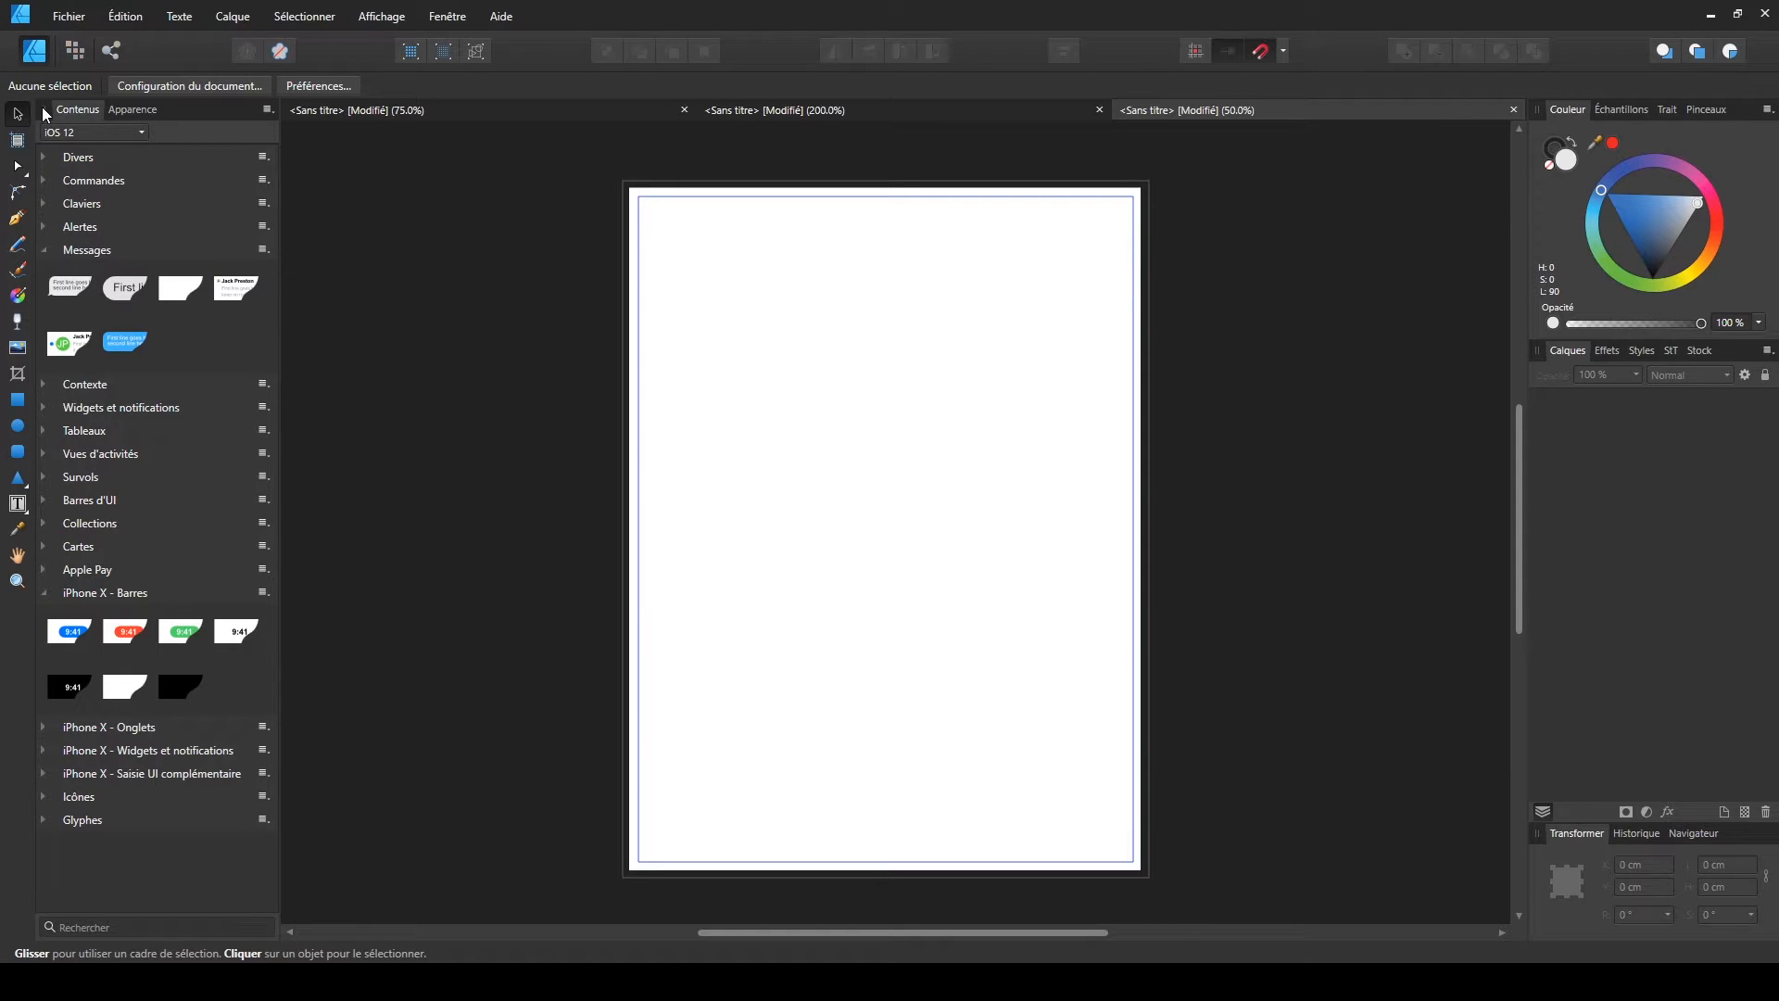
- Detach the Contenus and Apparence panel group from the dock, close it, and recentre the page in the workspace
drag(46, 110, 241, 243)
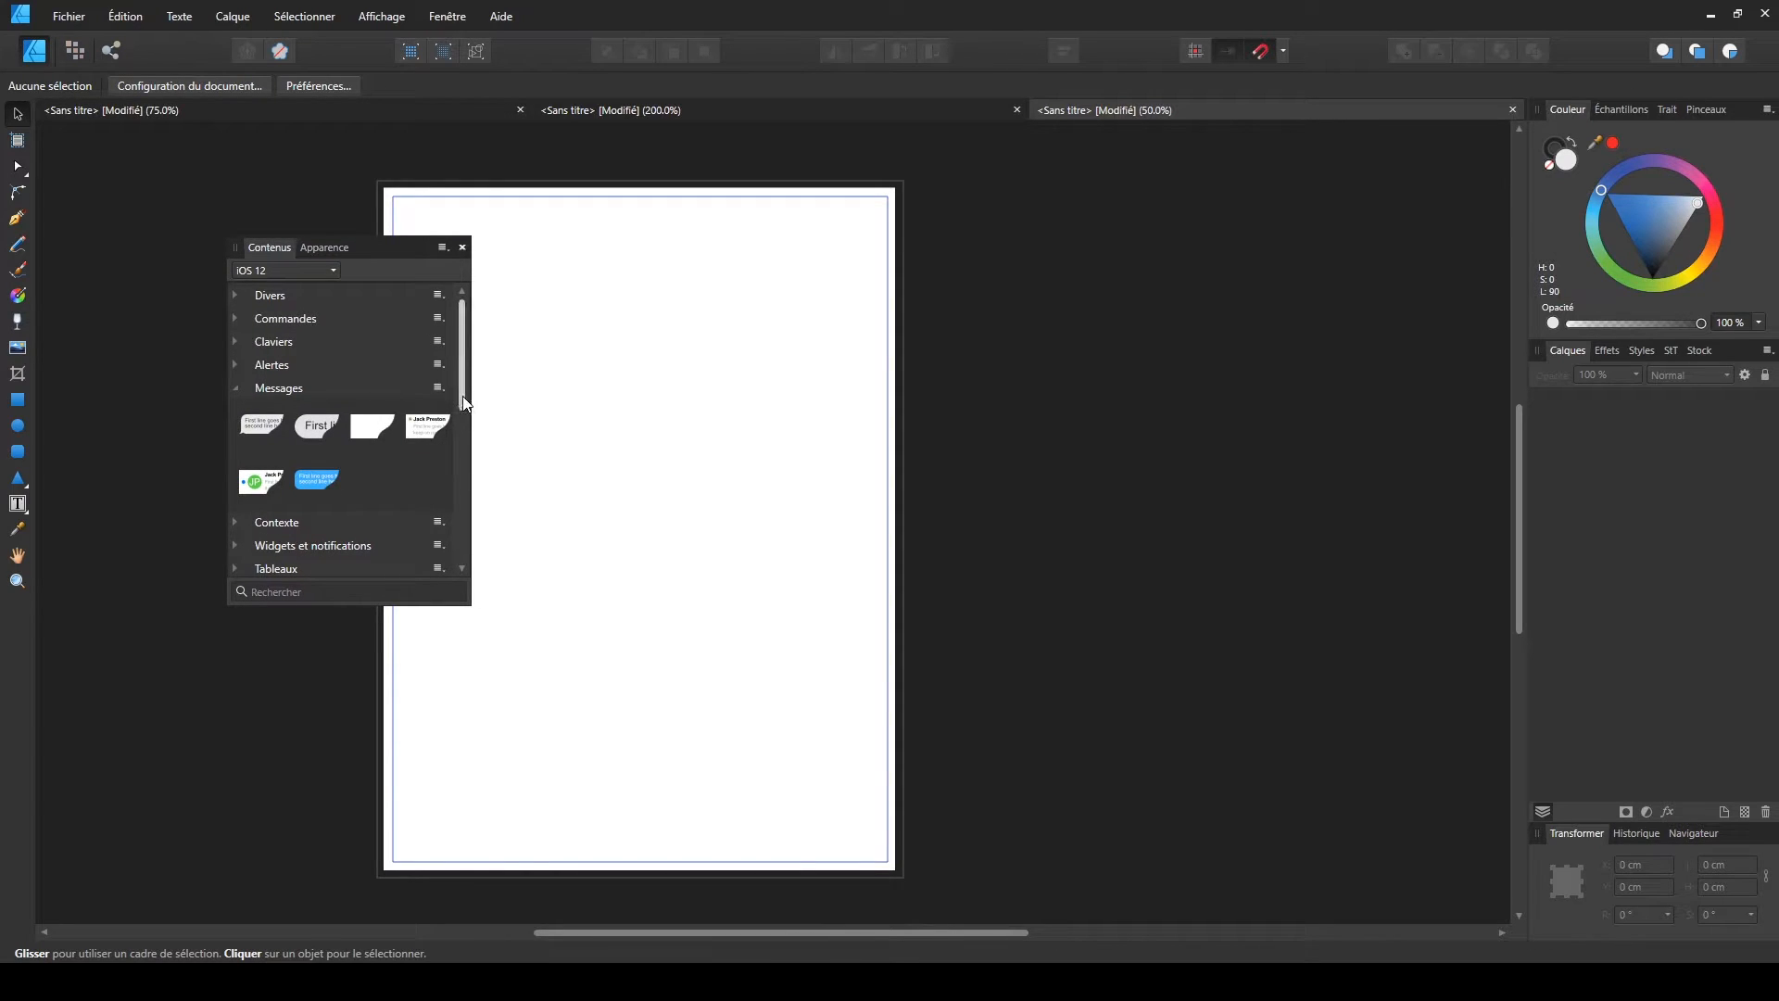
mouse_move(370, 247)
mouse_down()
mouse_move(243, 226)
mouse_move(341, 278)
mouse_move(322, 339)
mouse_move(353, 269)
mouse_up()
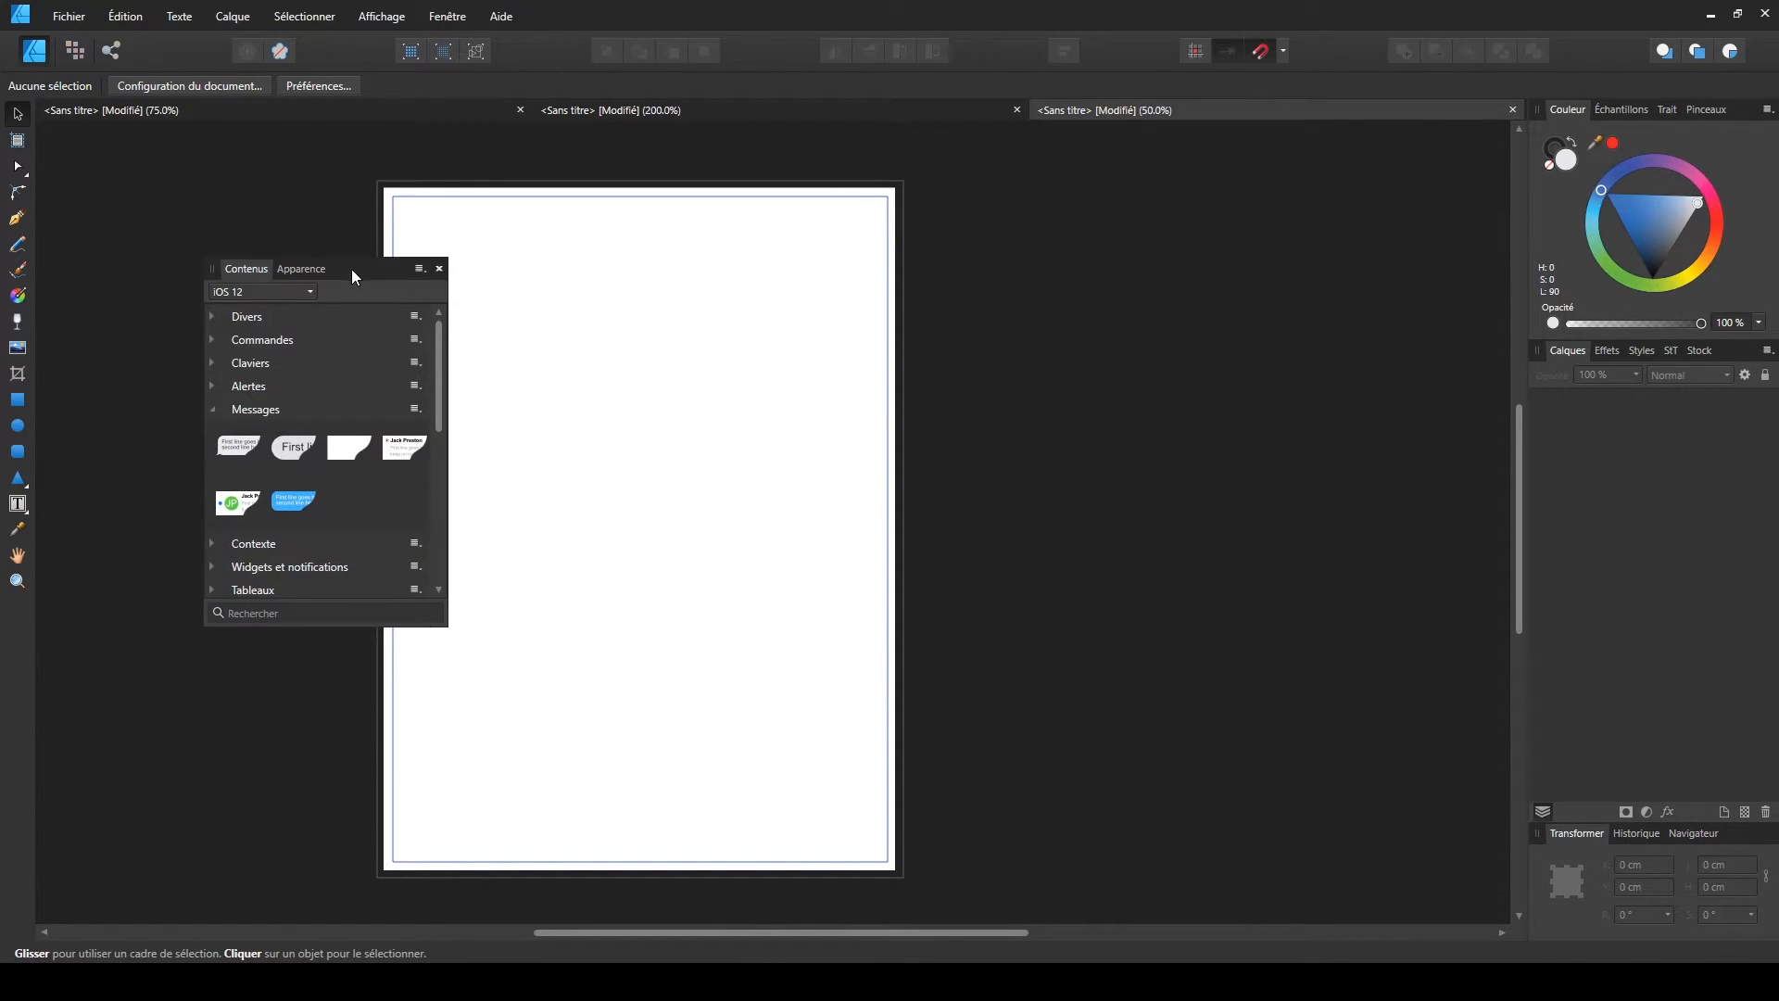
click(441, 269)
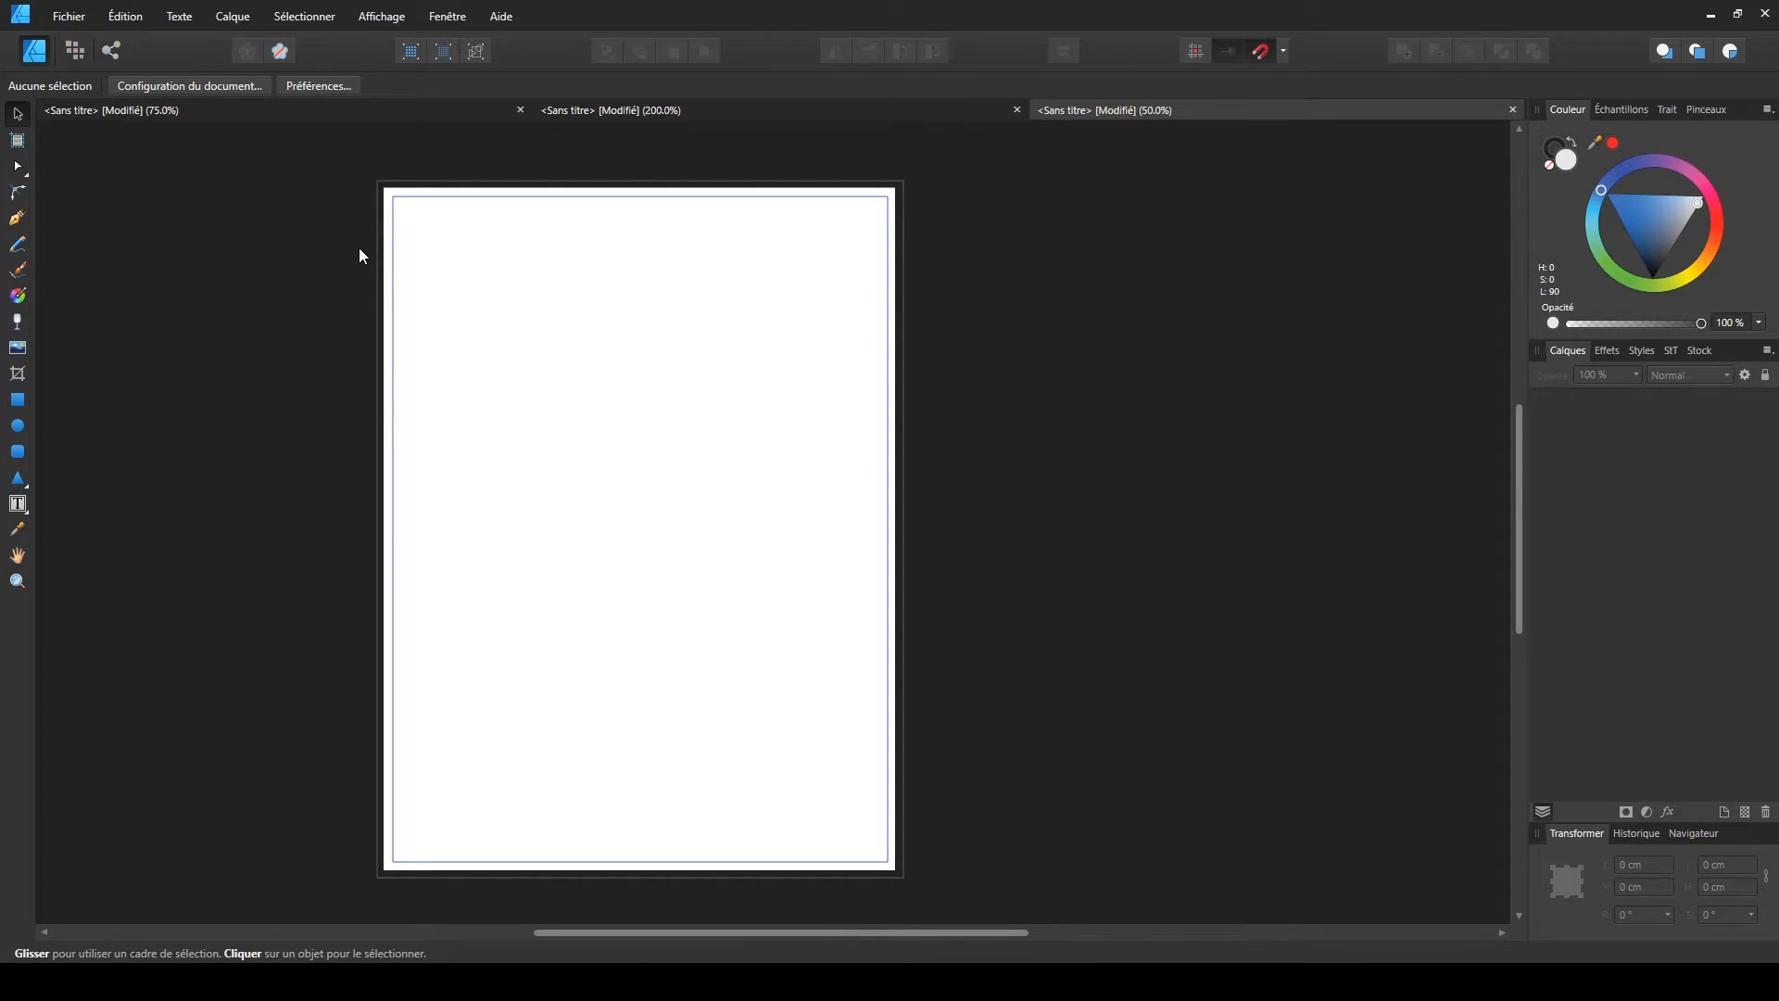
drag(754, 358, 798, 370)
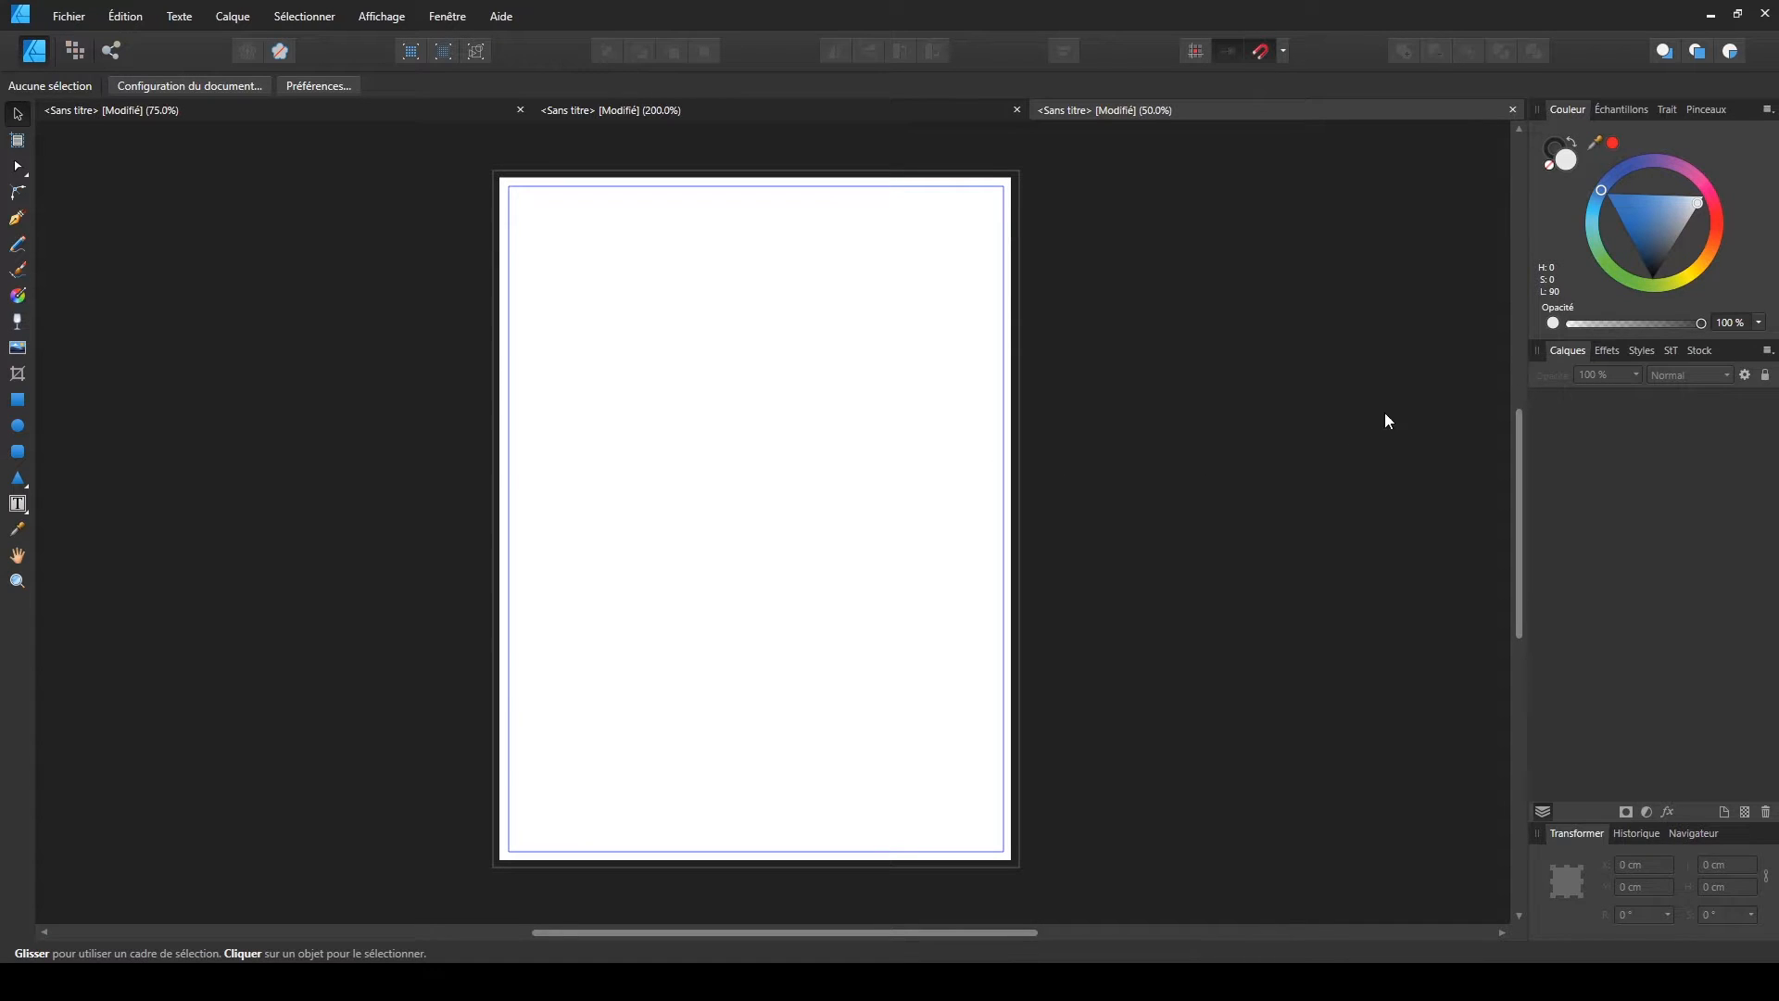
- Look through the Échantillons, Trait and Pinceaux panels, and return to the Couleur panel
click(1629, 111)
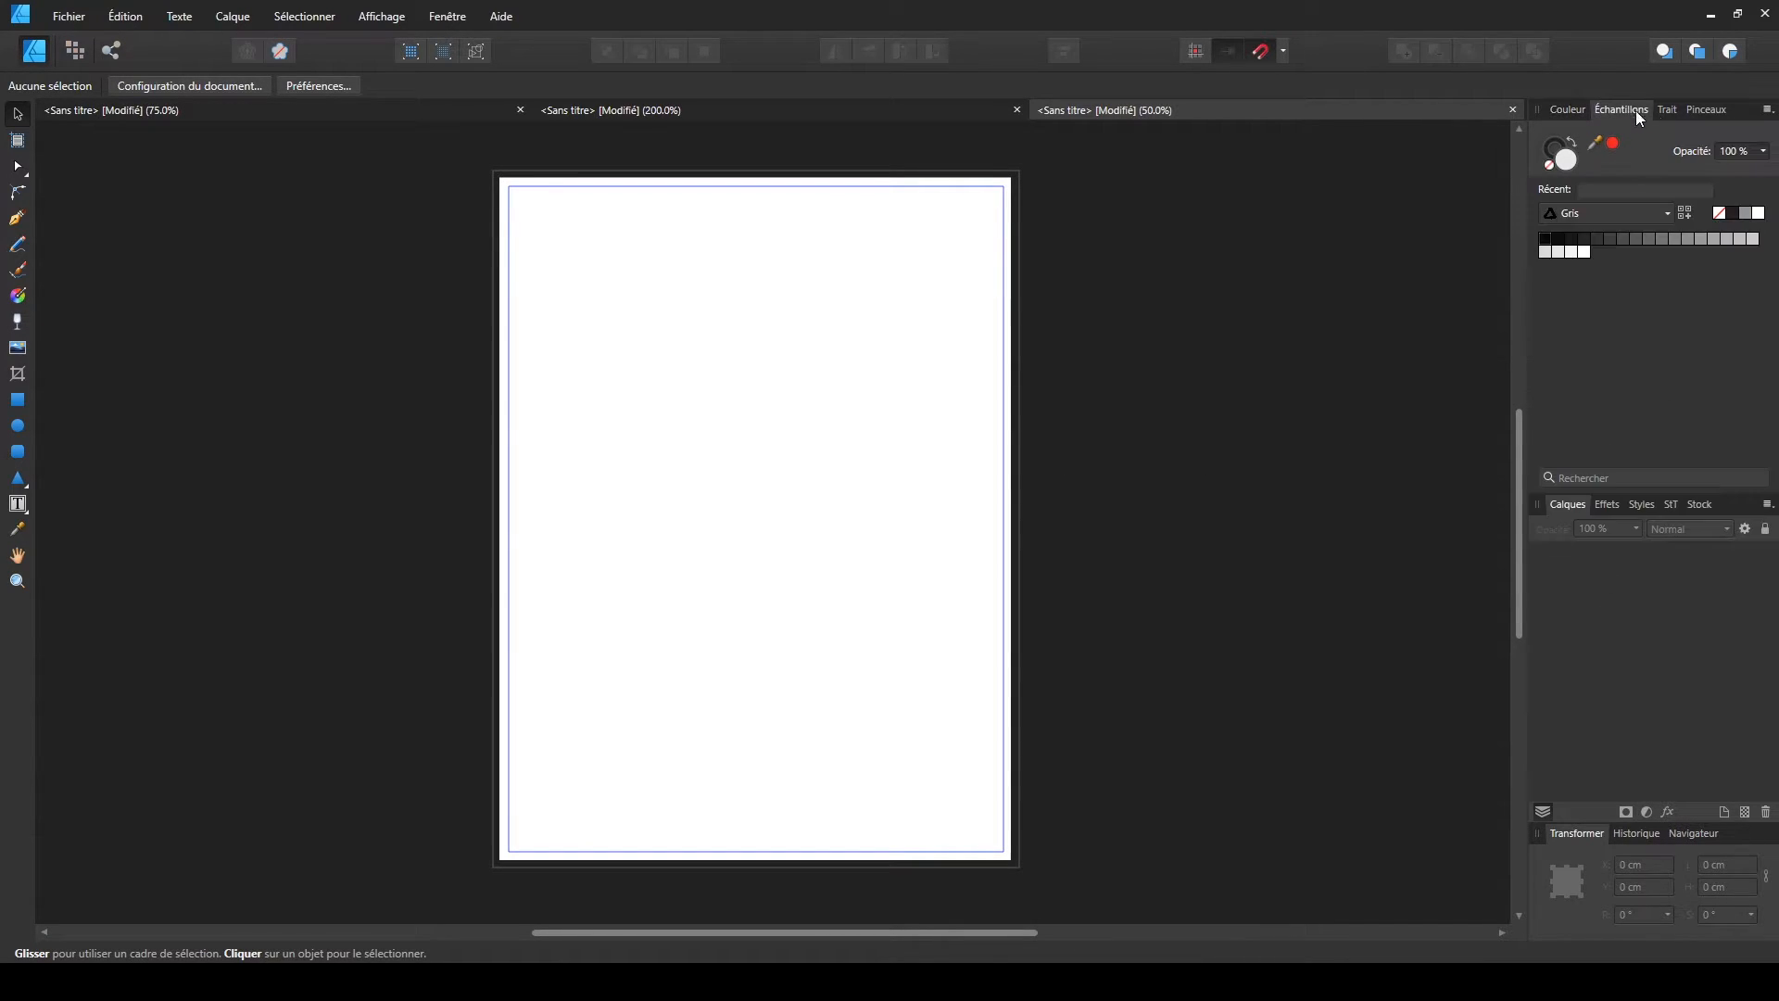
click(1672, 109)
click(1703, 109)
click(1666, 107)
click(1621, 109)
click(1564, 112)
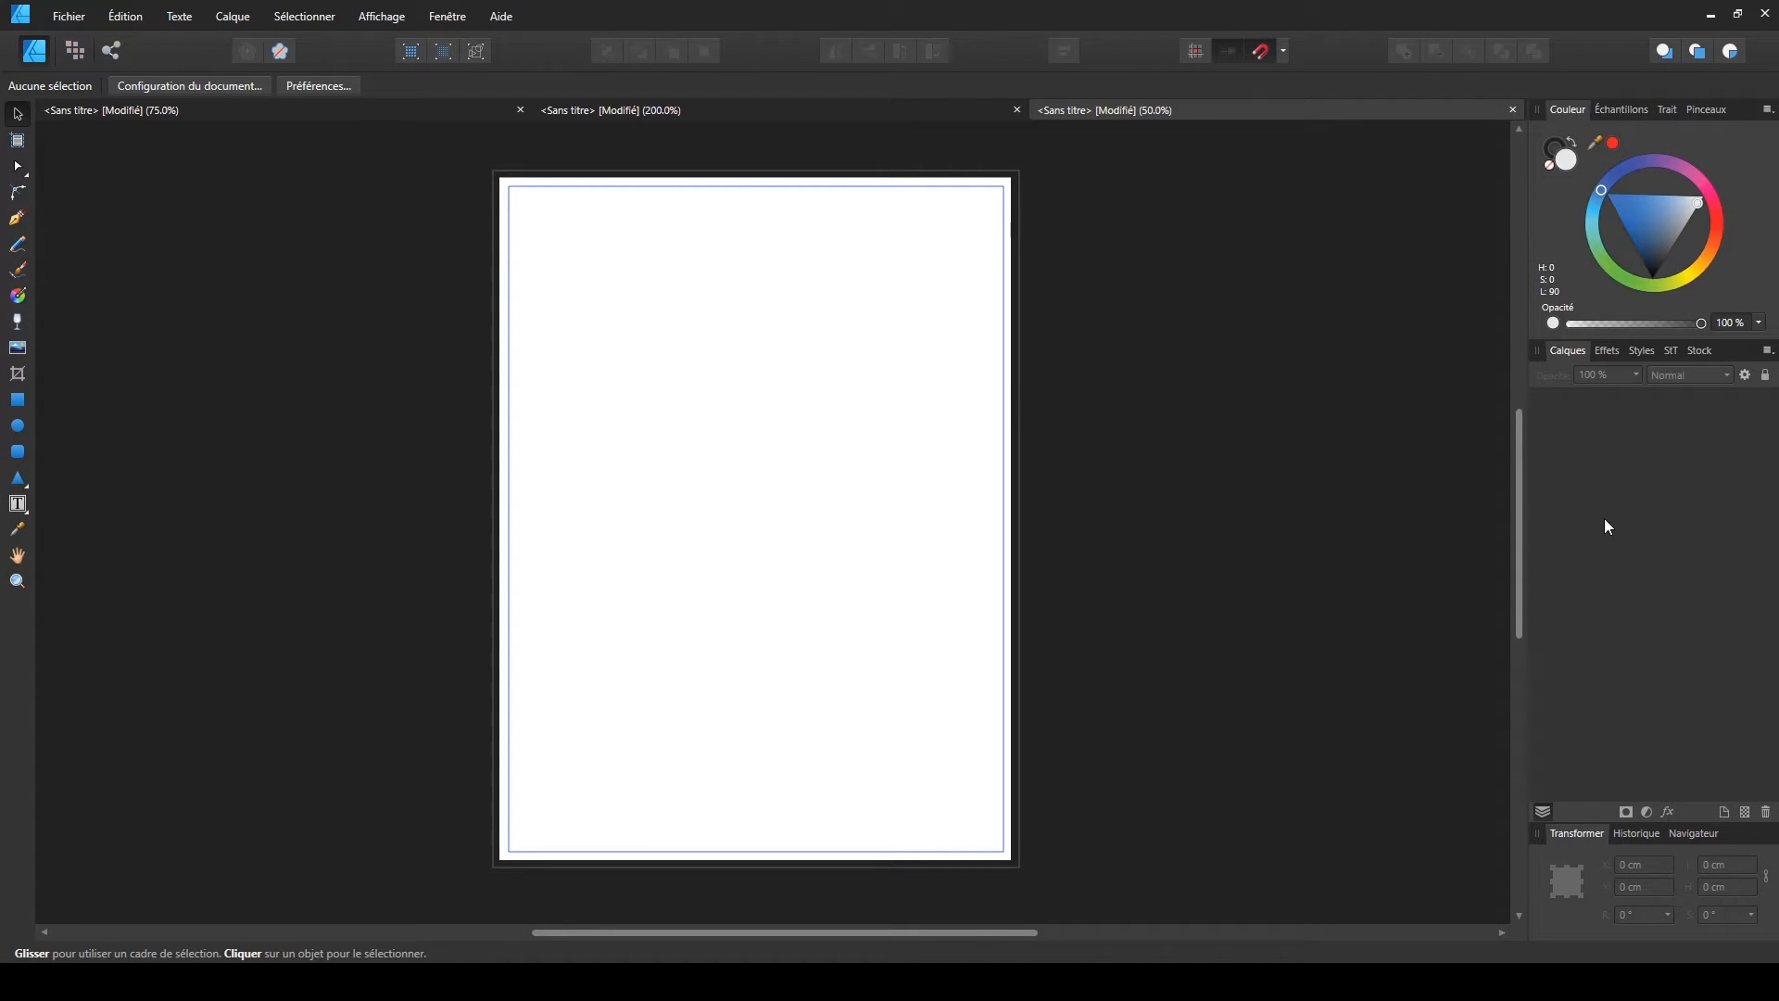
- Examine the Effets, Styles, Styles de texte, Stock and Calques panels, and the Historique, Navigateur and Transformer panels
click(1606, 351)
click(1641, 350)
click(1696, 350)
click(1750, 350)
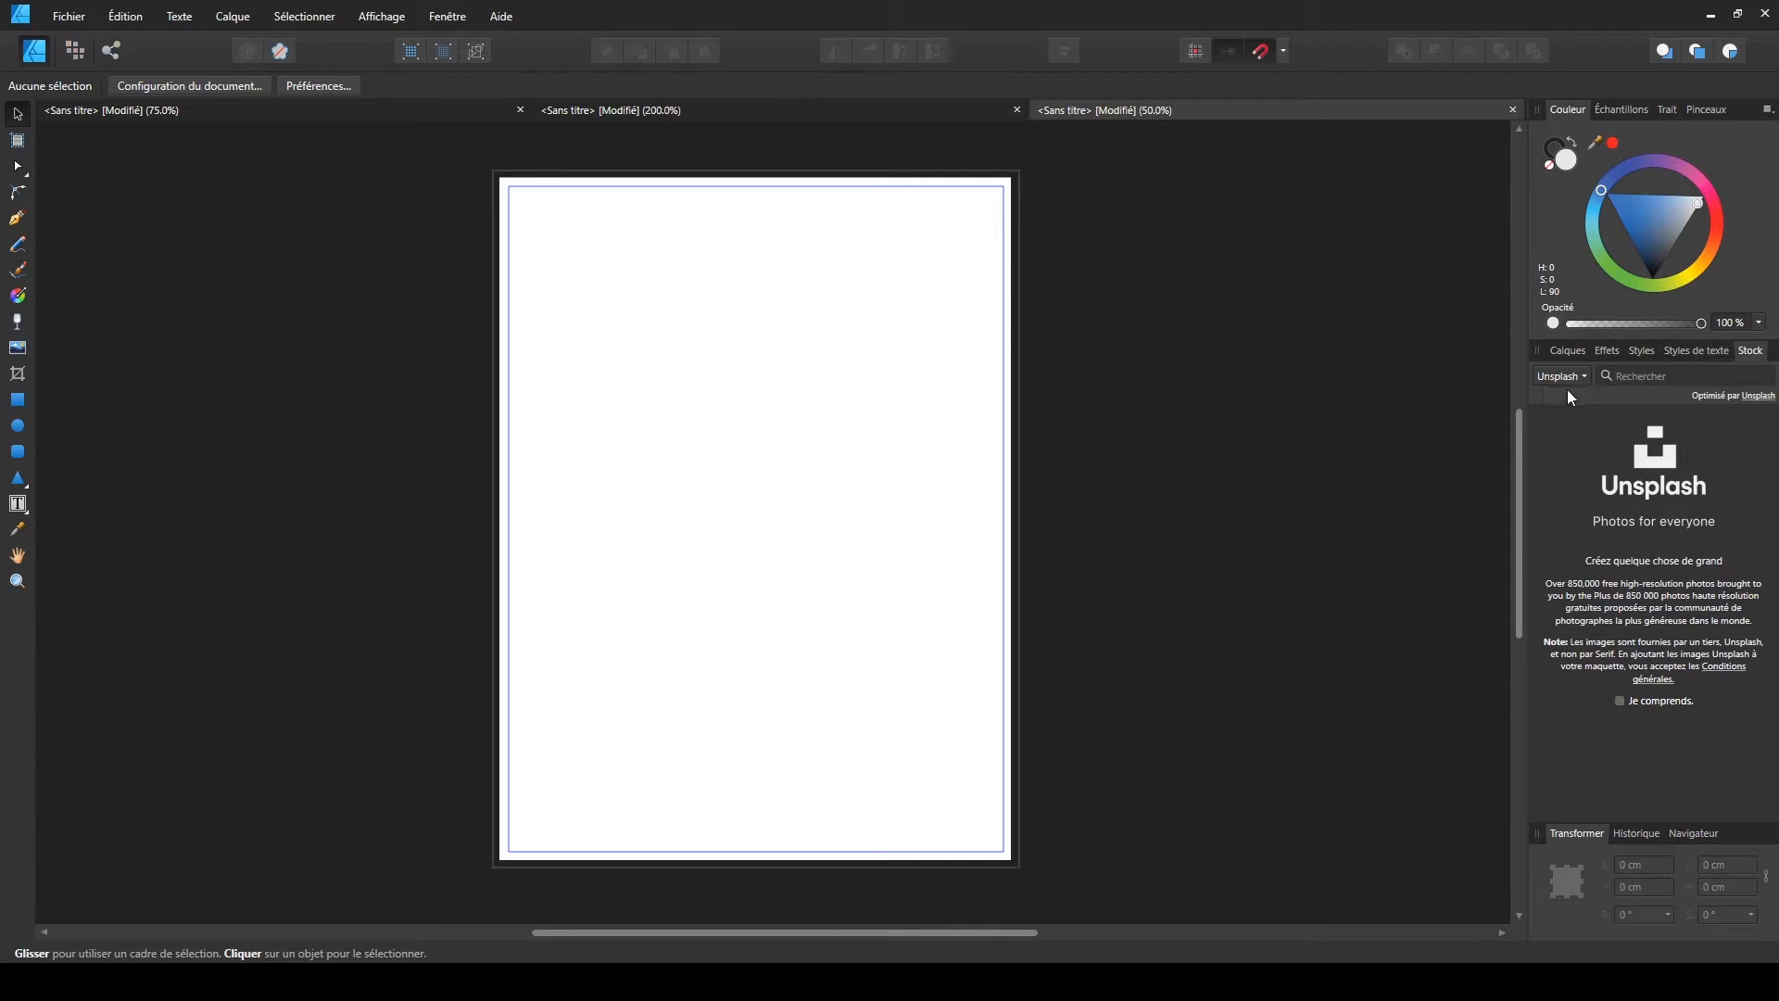
click(1567, 350)
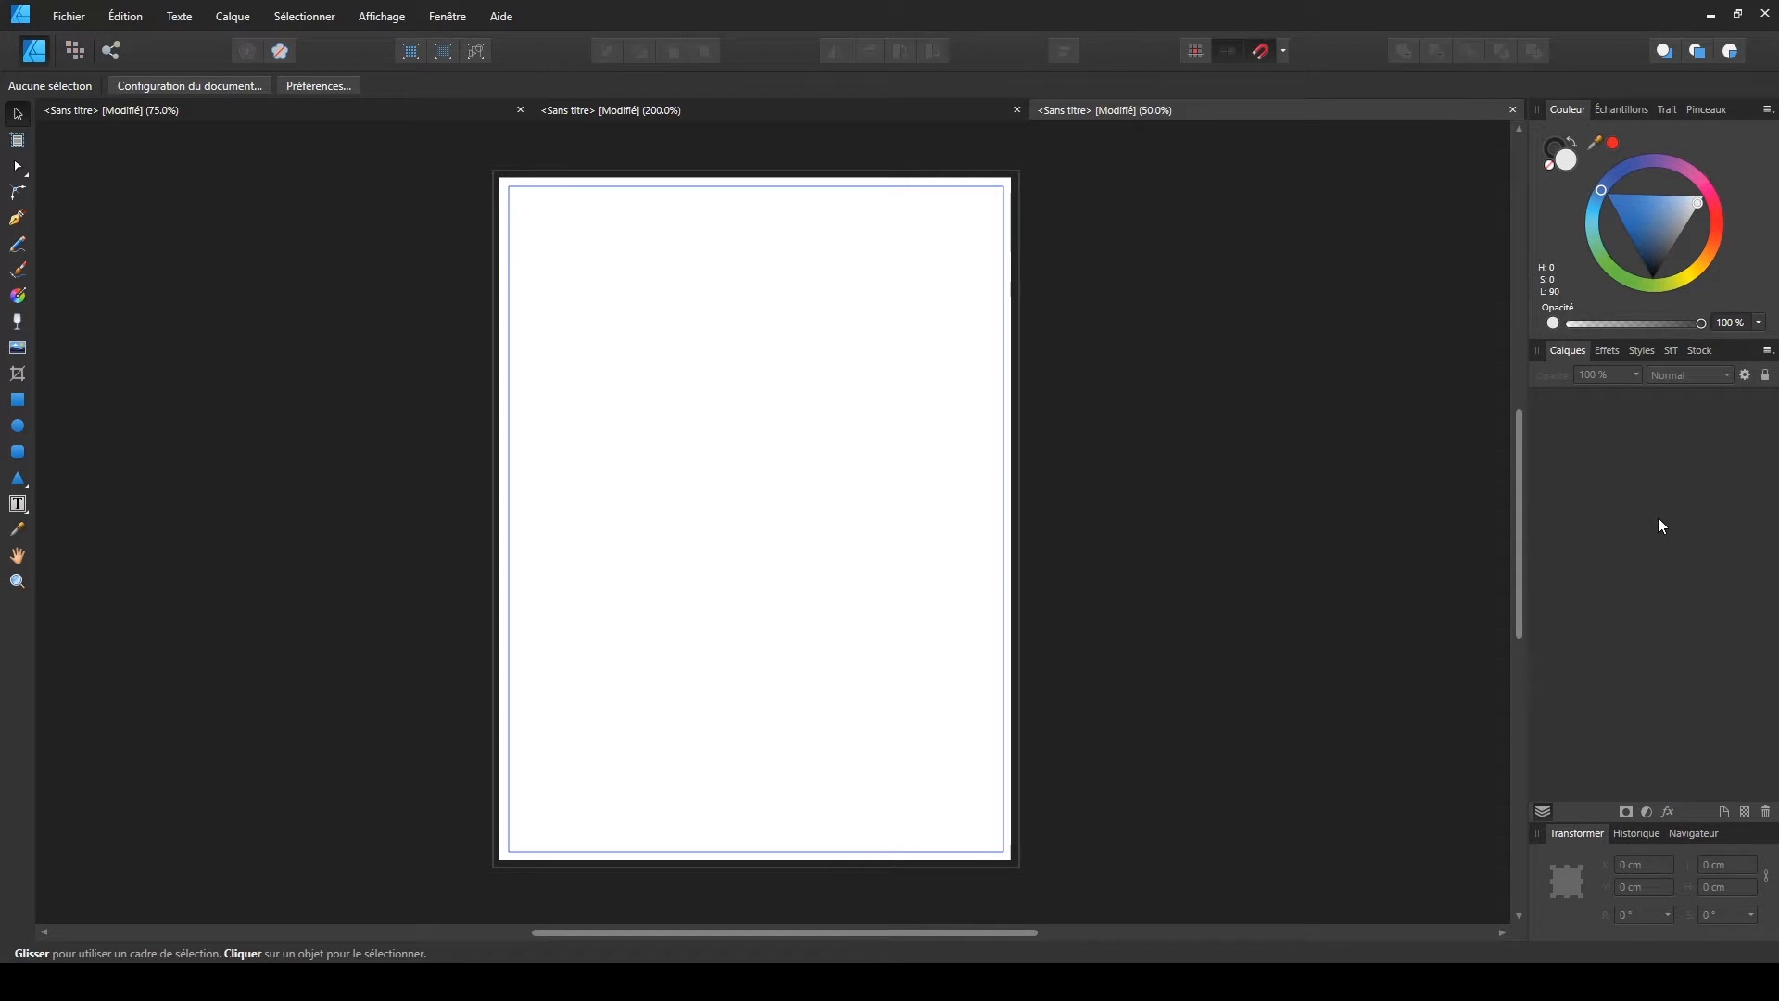
click(1644, 835)
click(1687, 655)
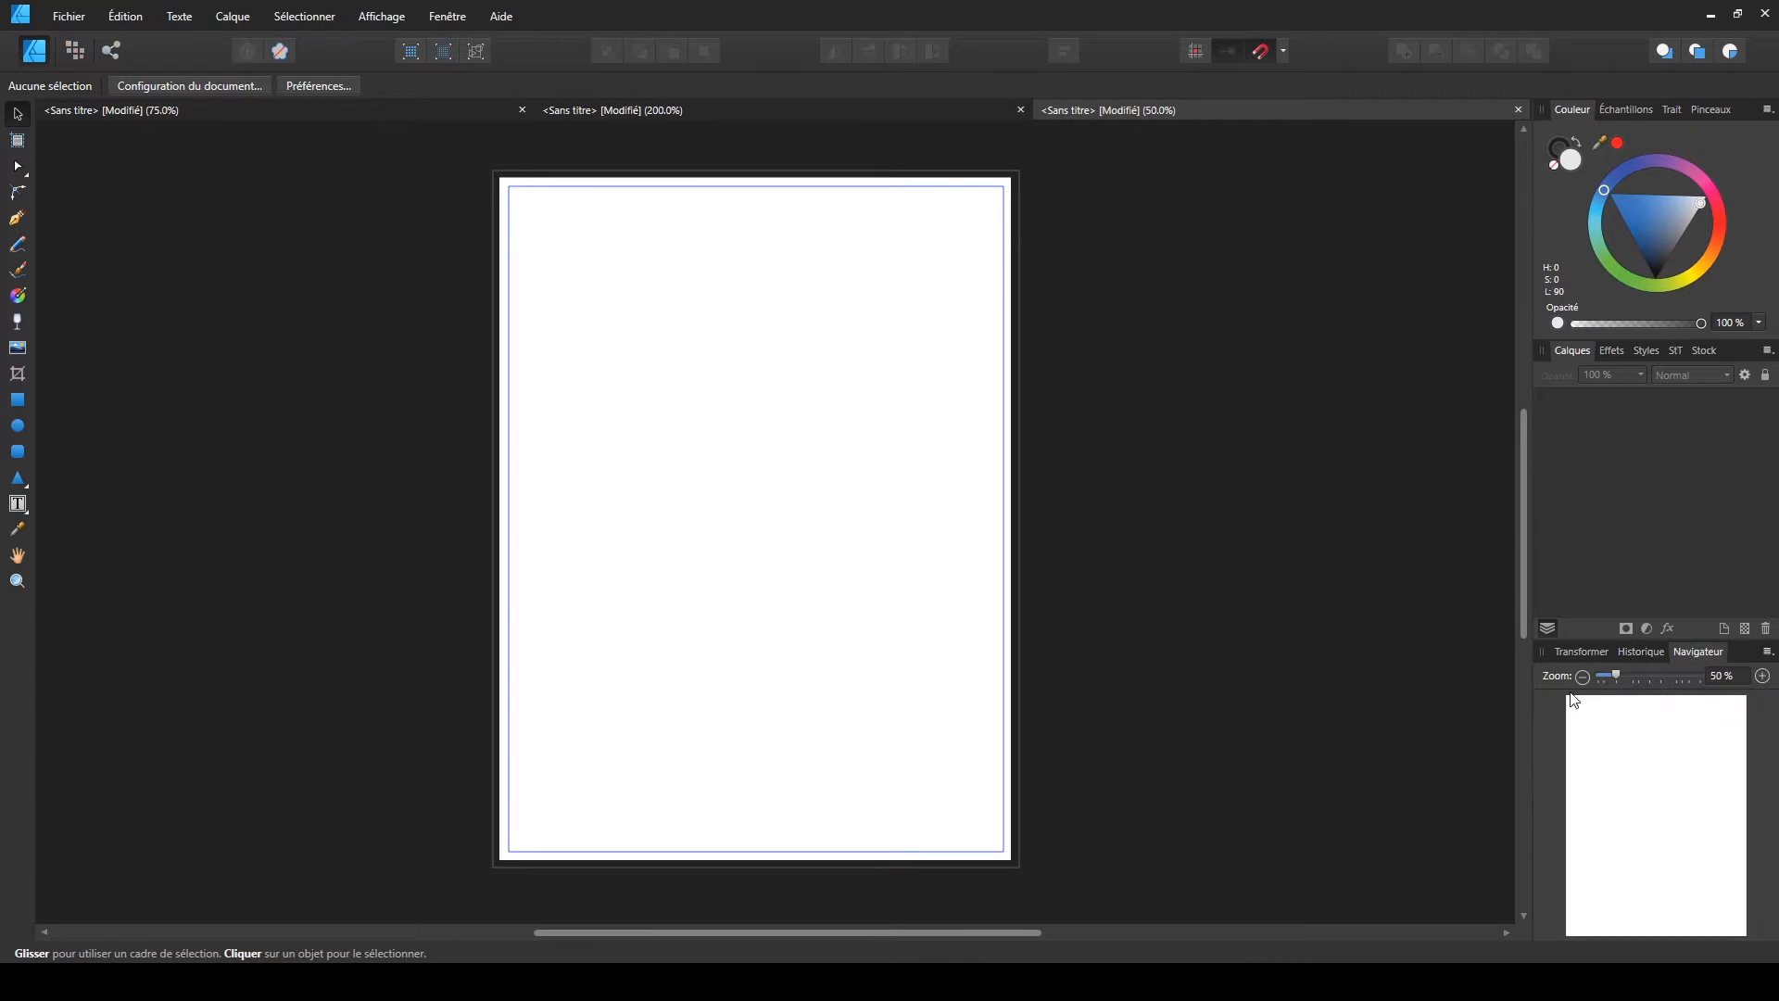
click(1577, 652)
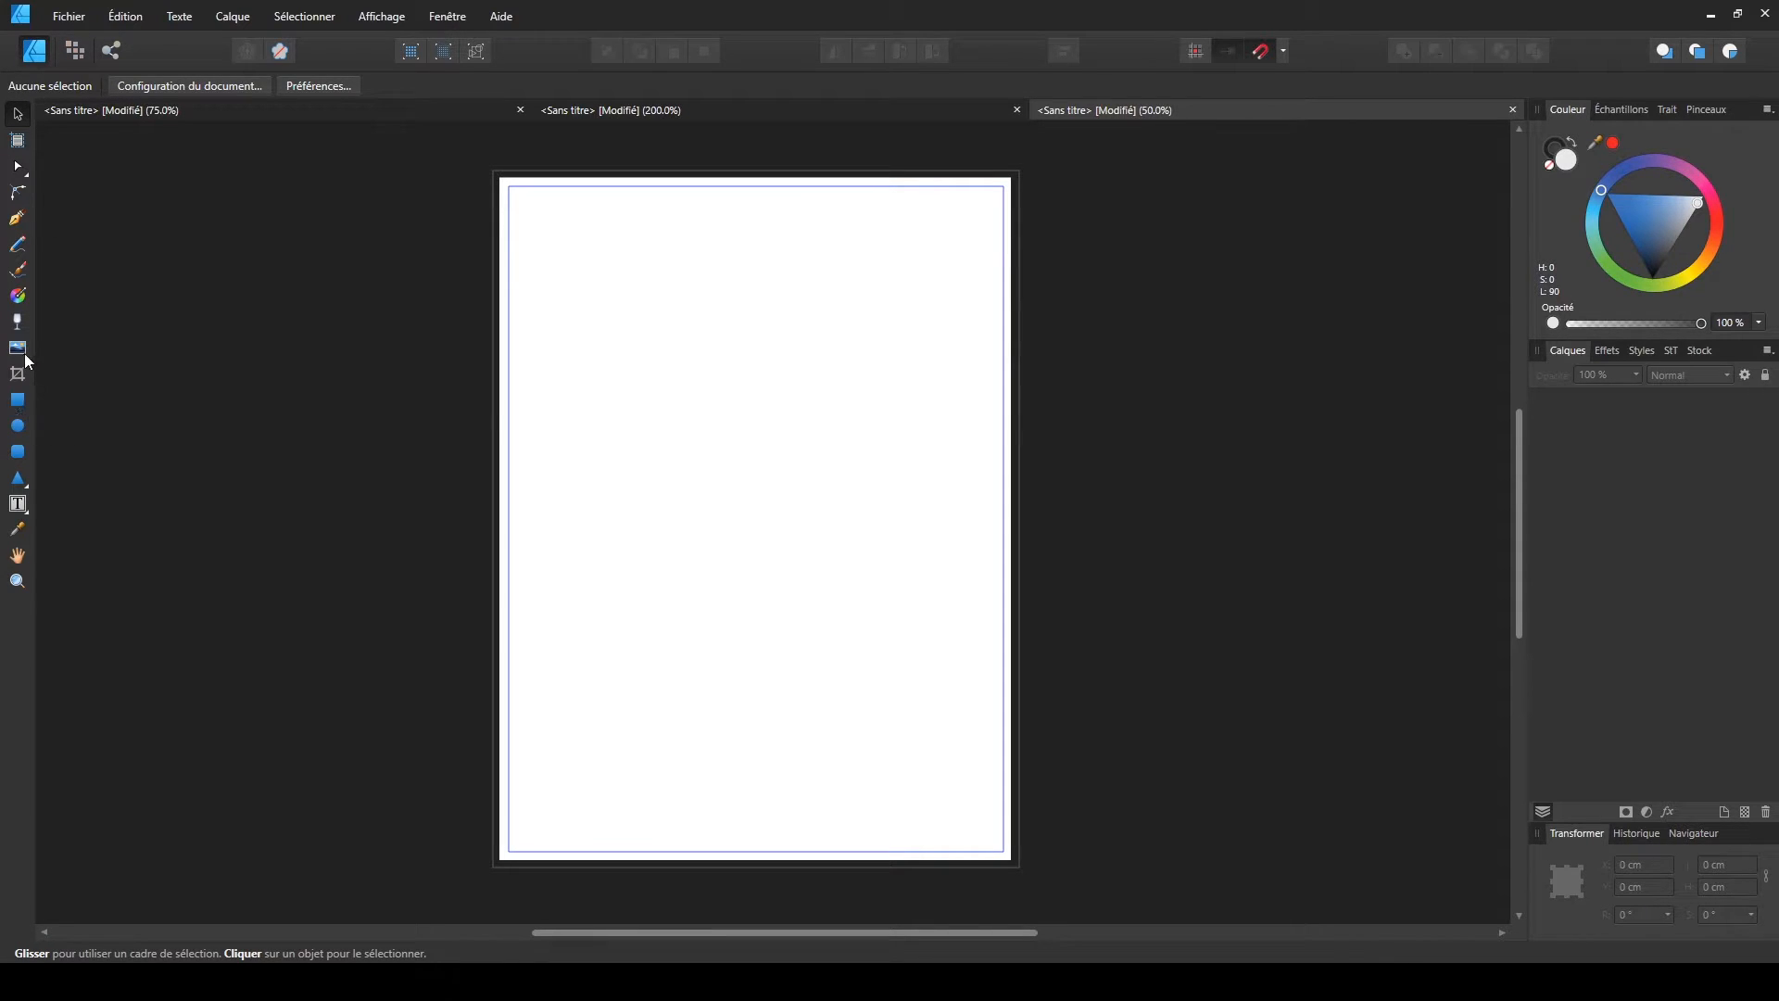
- Compare the context options of the Rectangle and Pen tools, and return to the Move tool
click(19, 402)
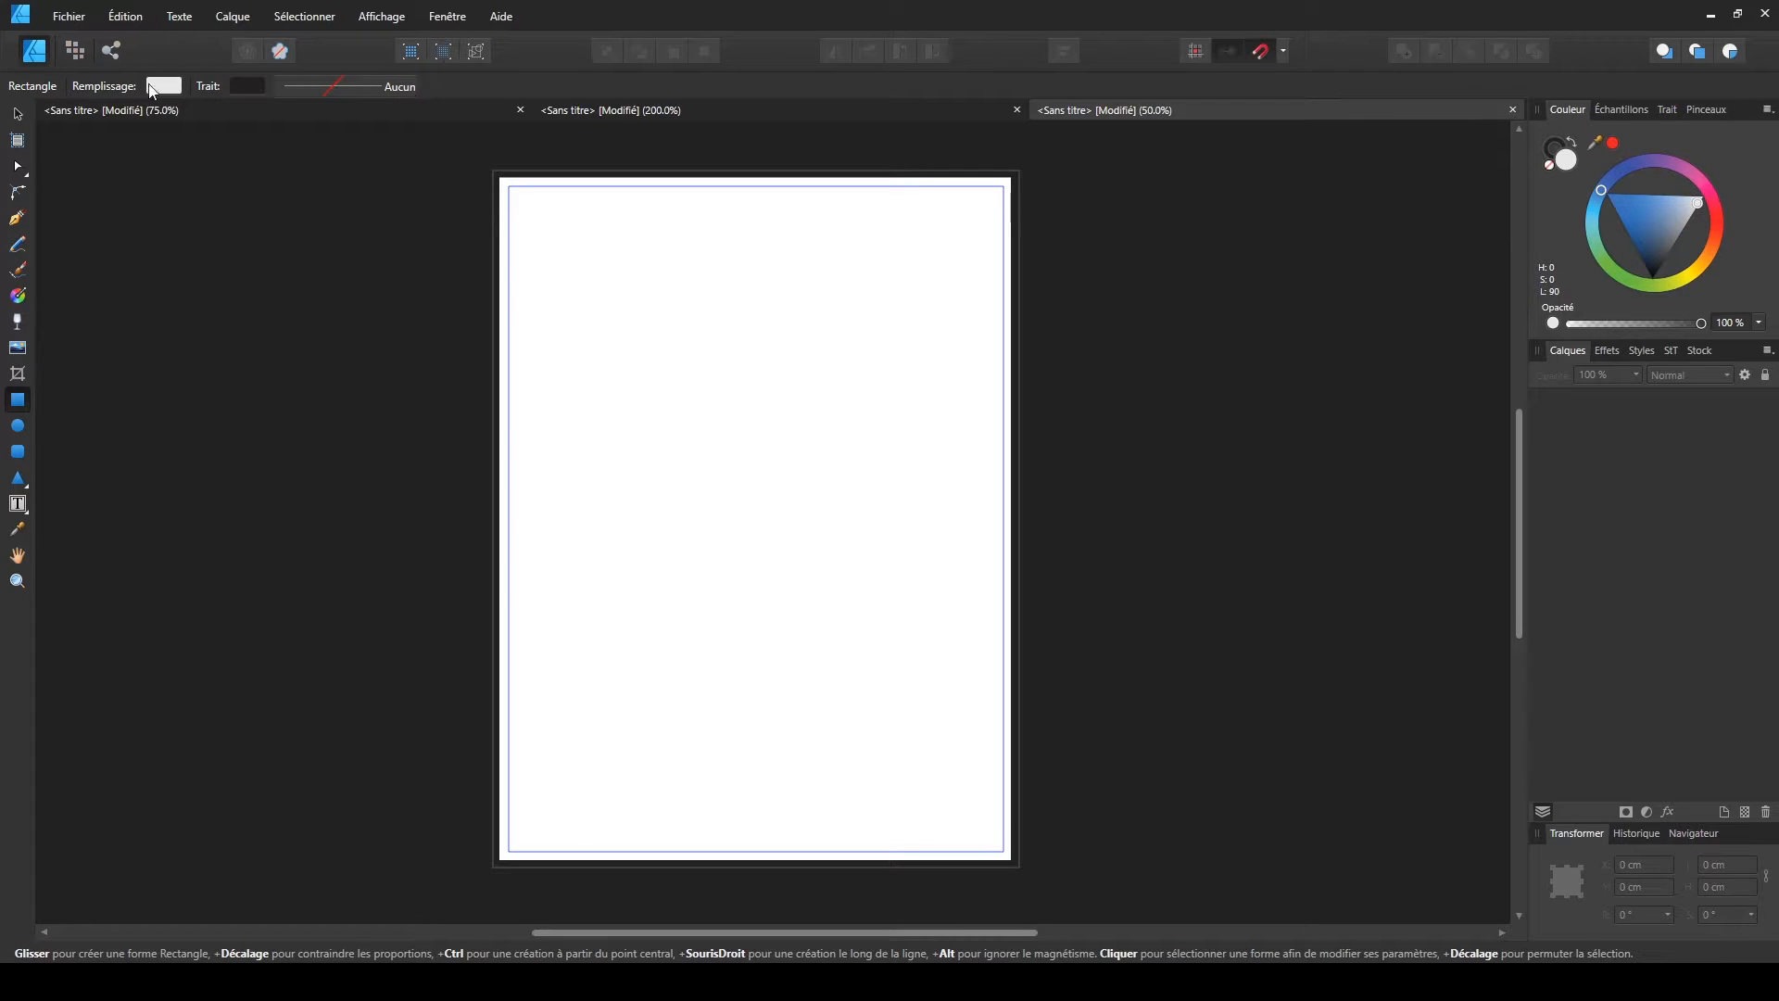
click(20, 219)
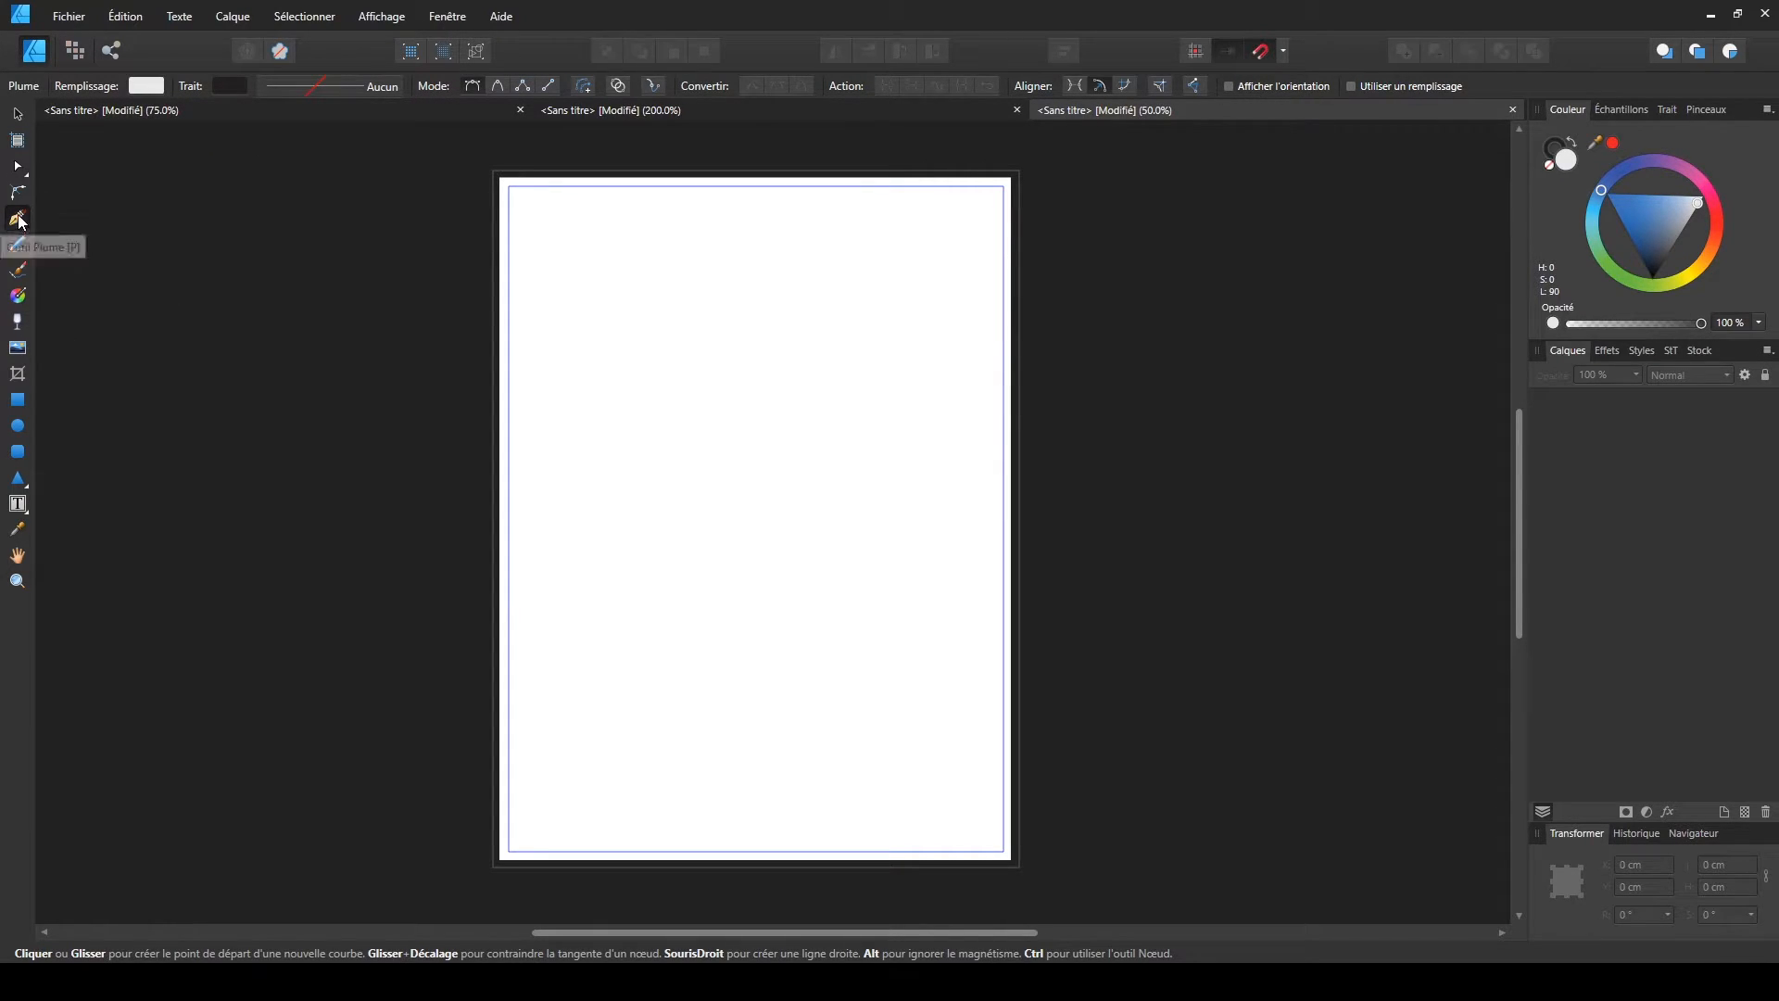
click(18, 113)
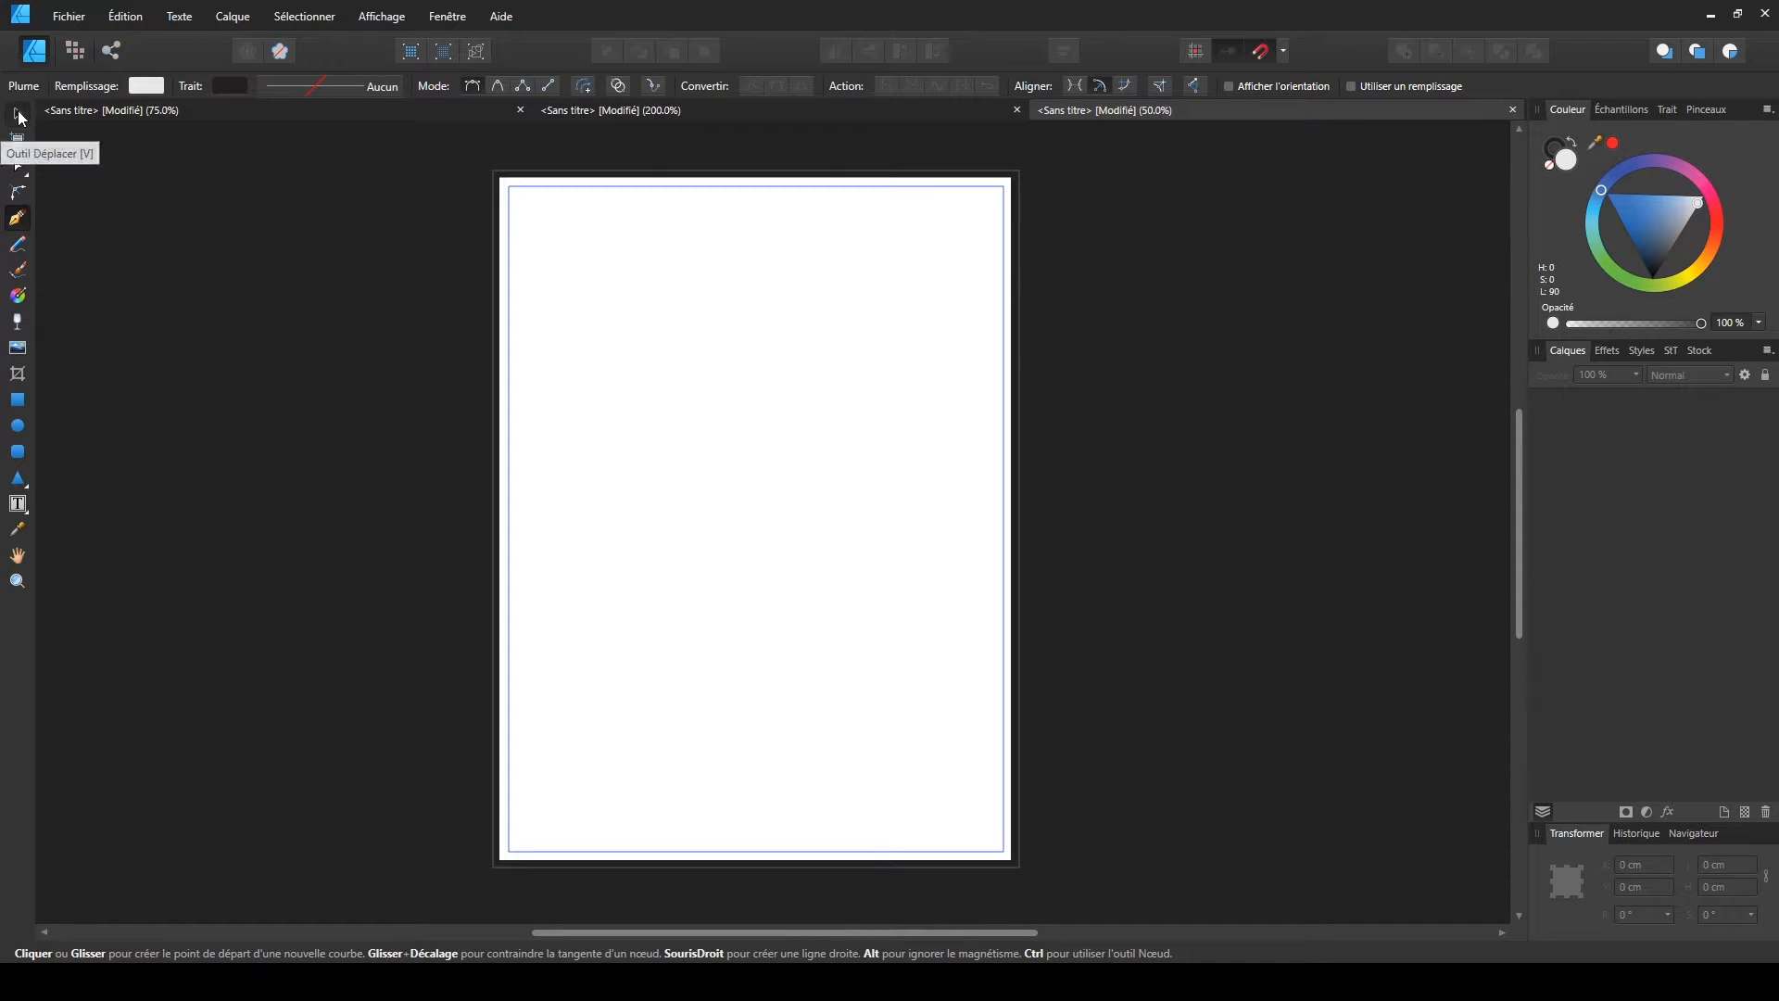
click(71, 16)
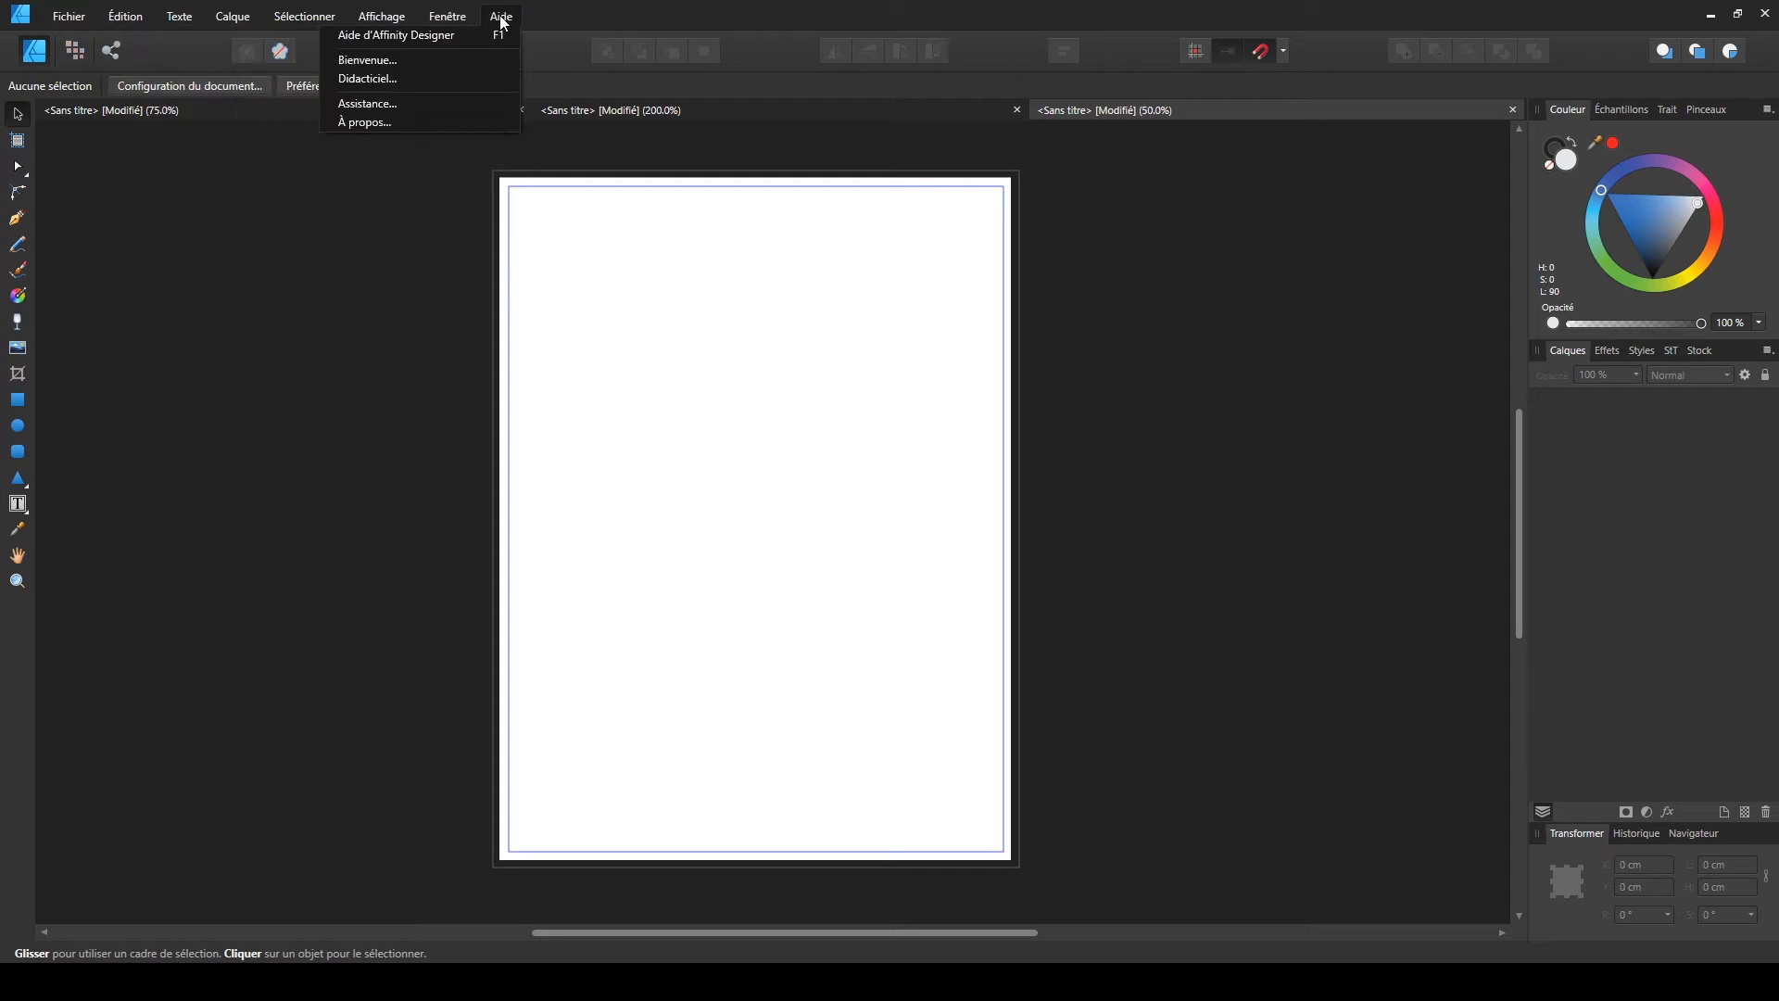
mouse_move(46, 18)
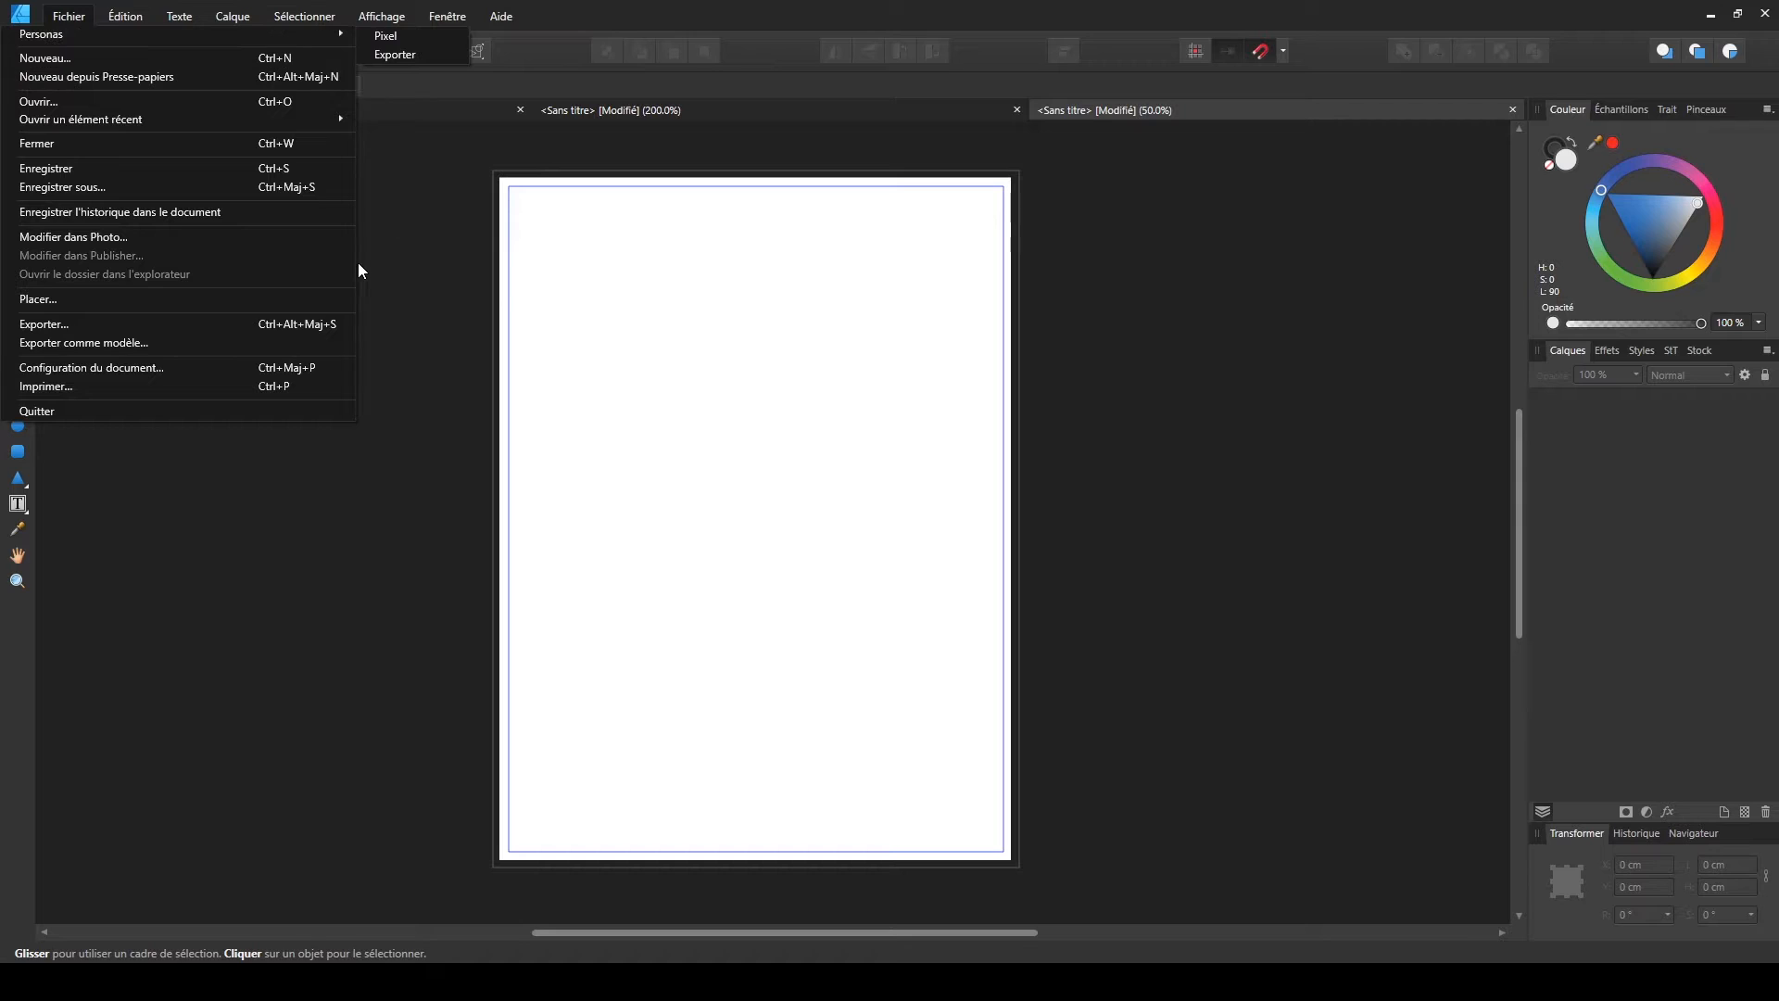
- Look through the shape tools grouped with the Triangle tool, from Losange to Cœur
click(727, 413)
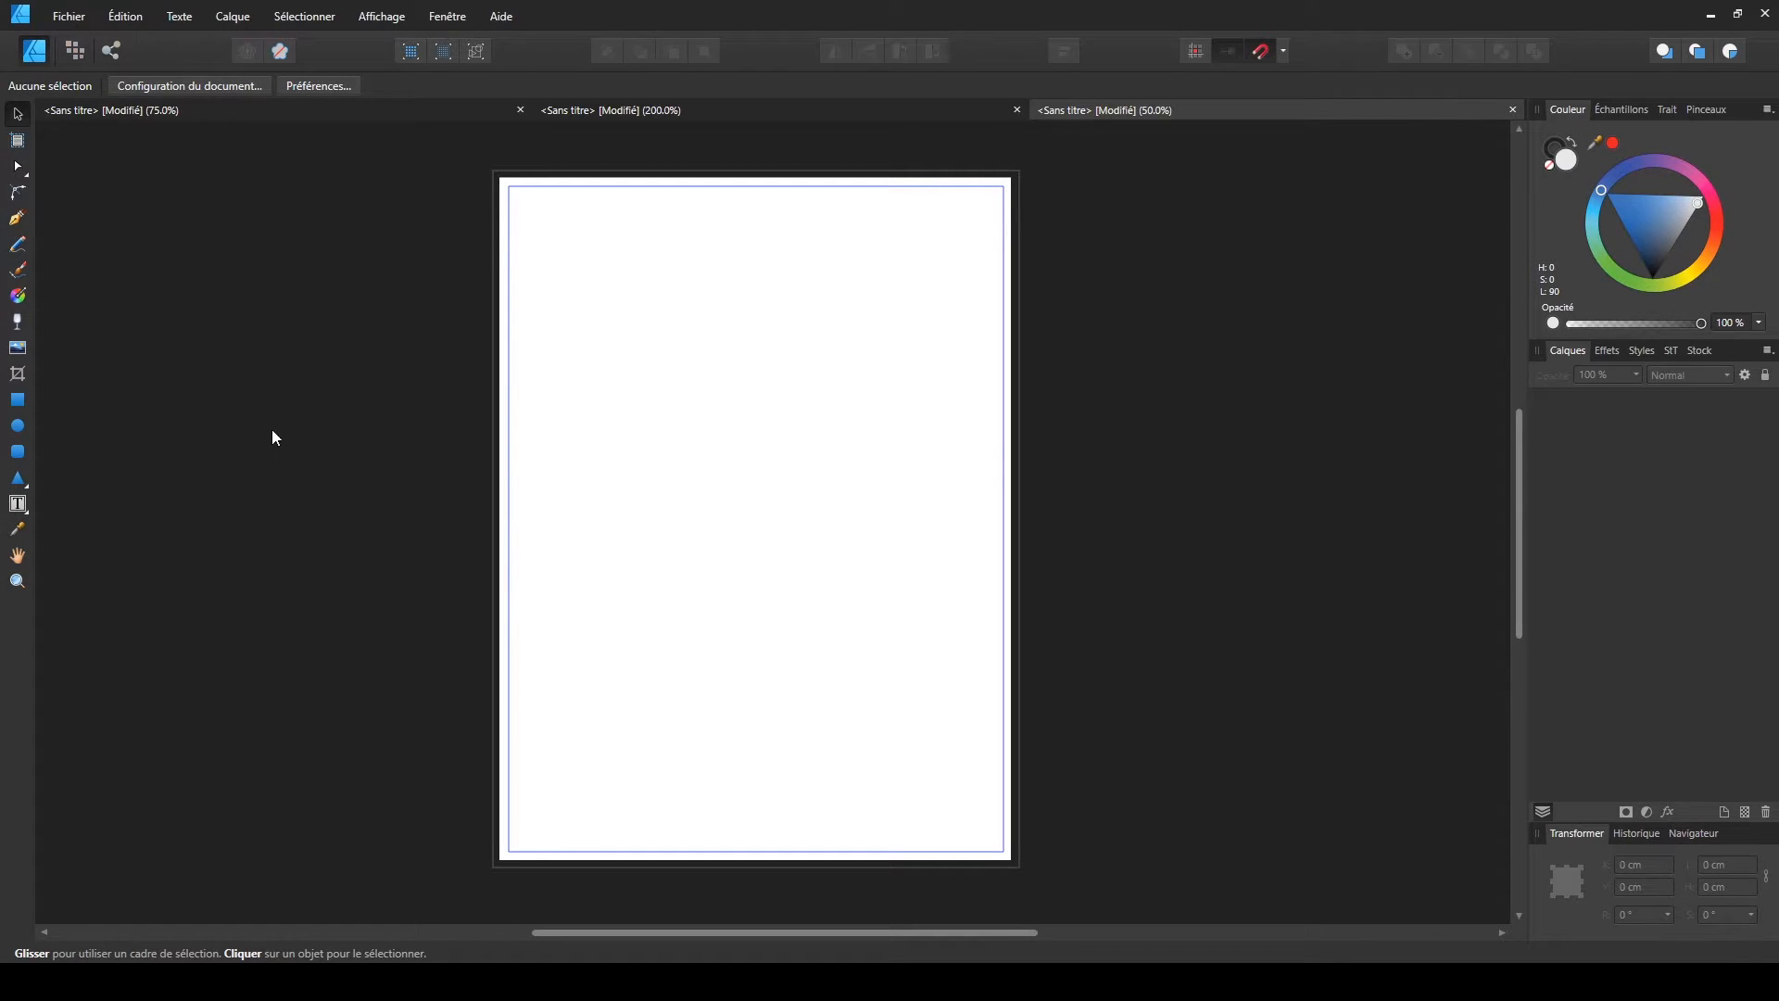
click(18, 479)
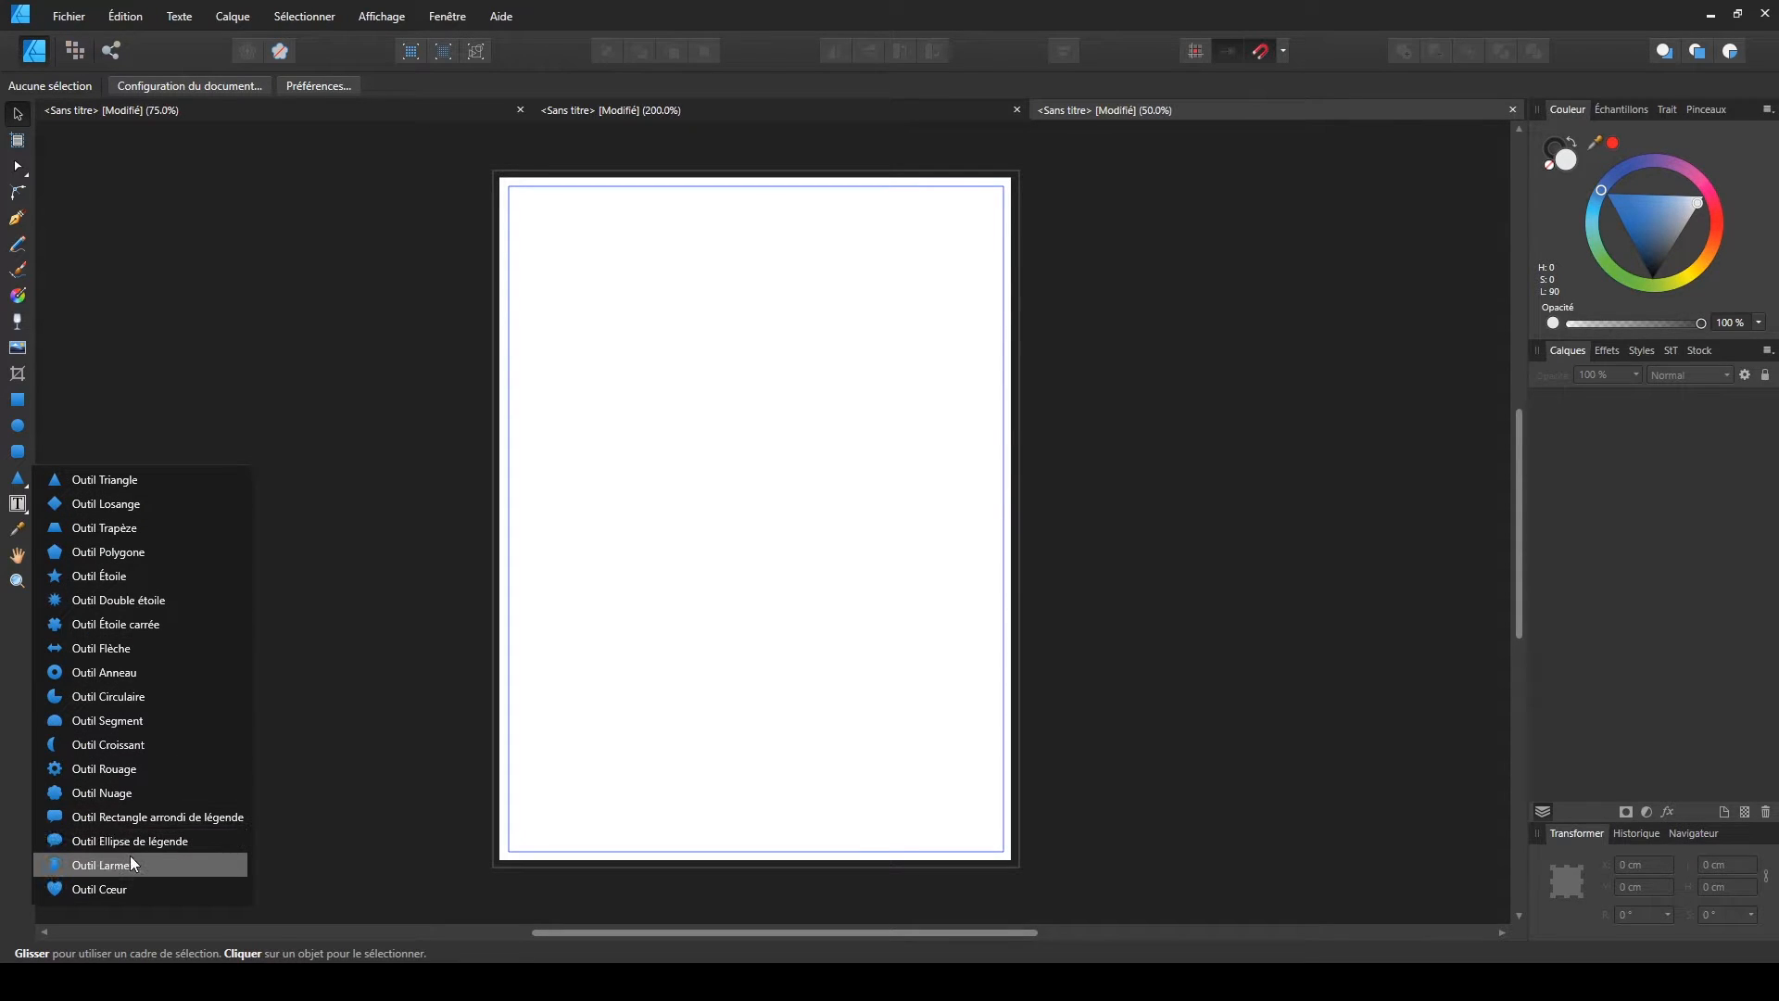
click(19, 481)
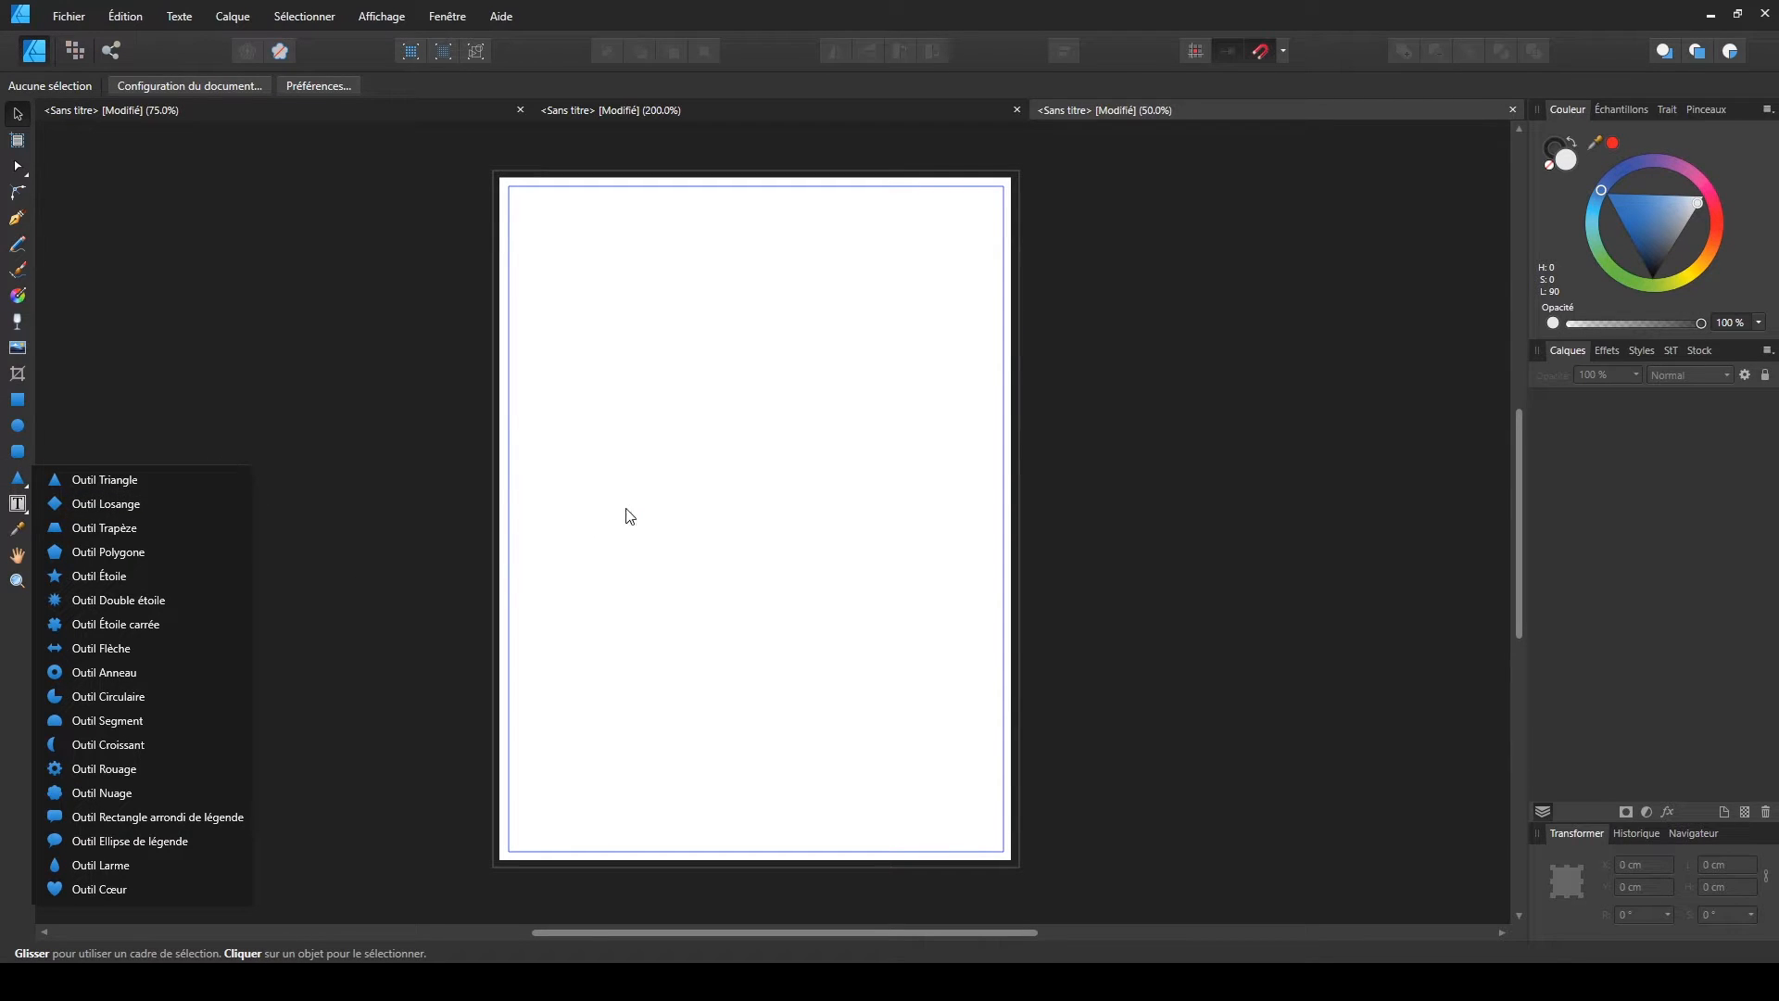
click(267, 423)
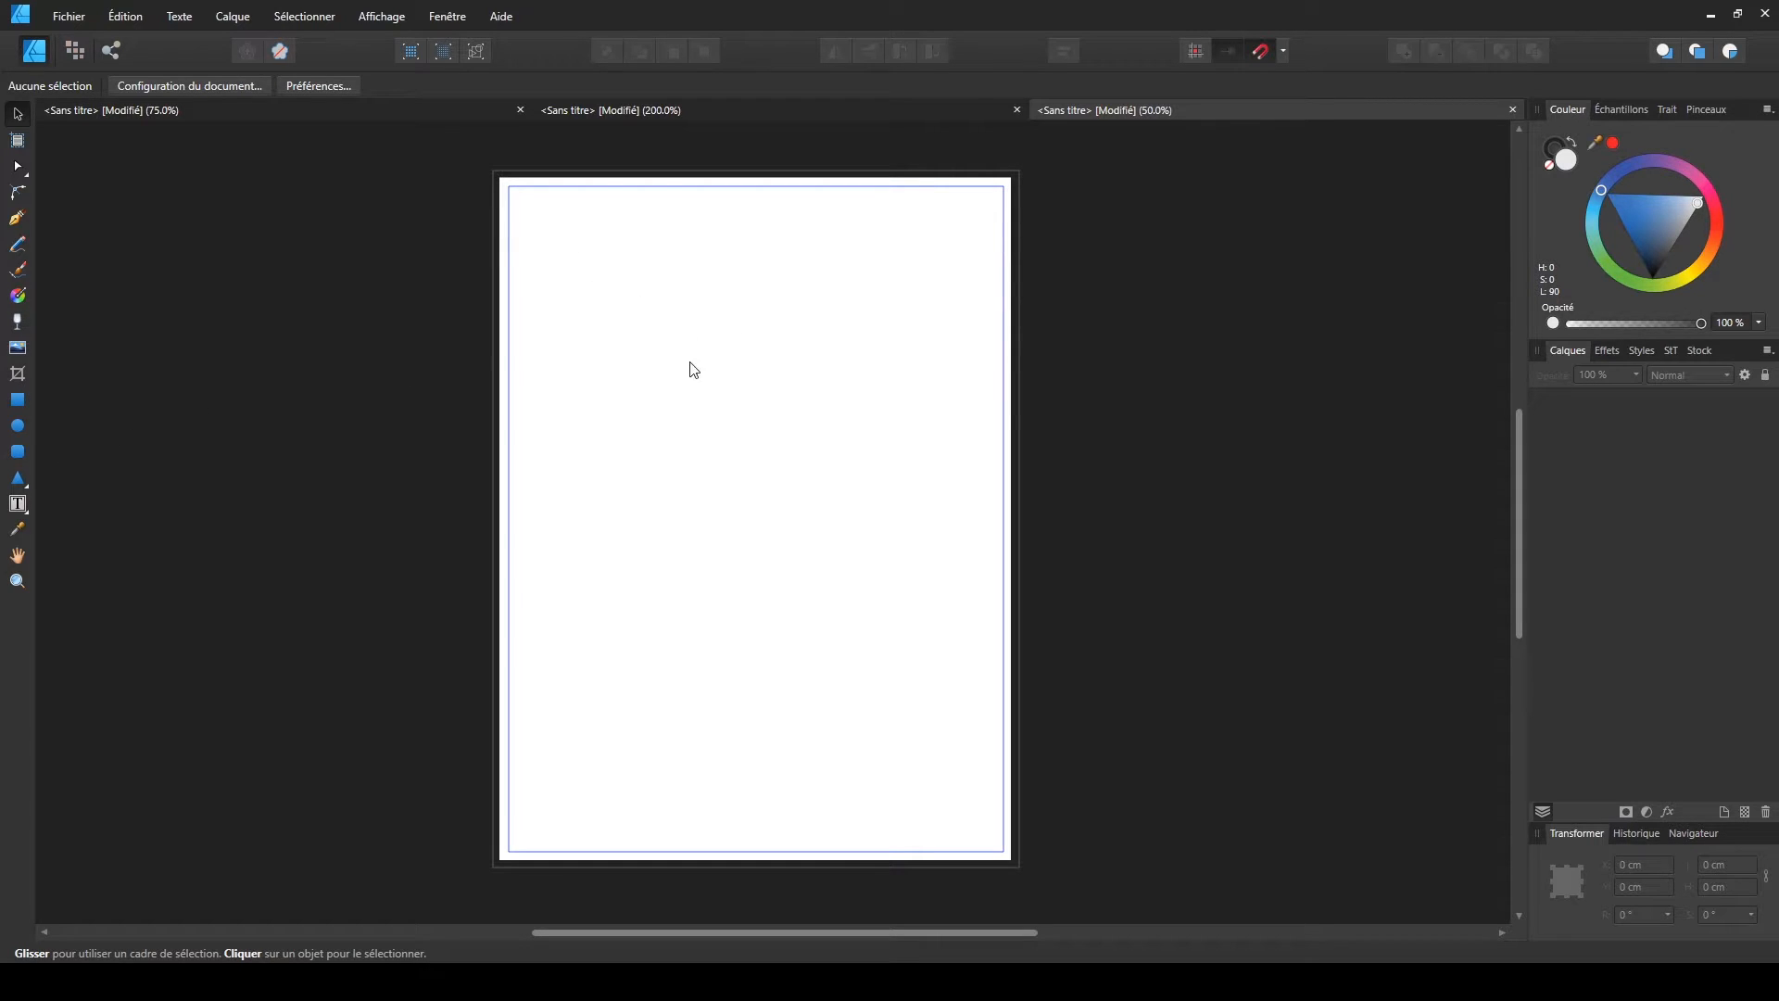
- Draw a rectangle about 17.2 × 9 cm in the upper half of the page, return to the Move tool and deselect it
click(18, 401)
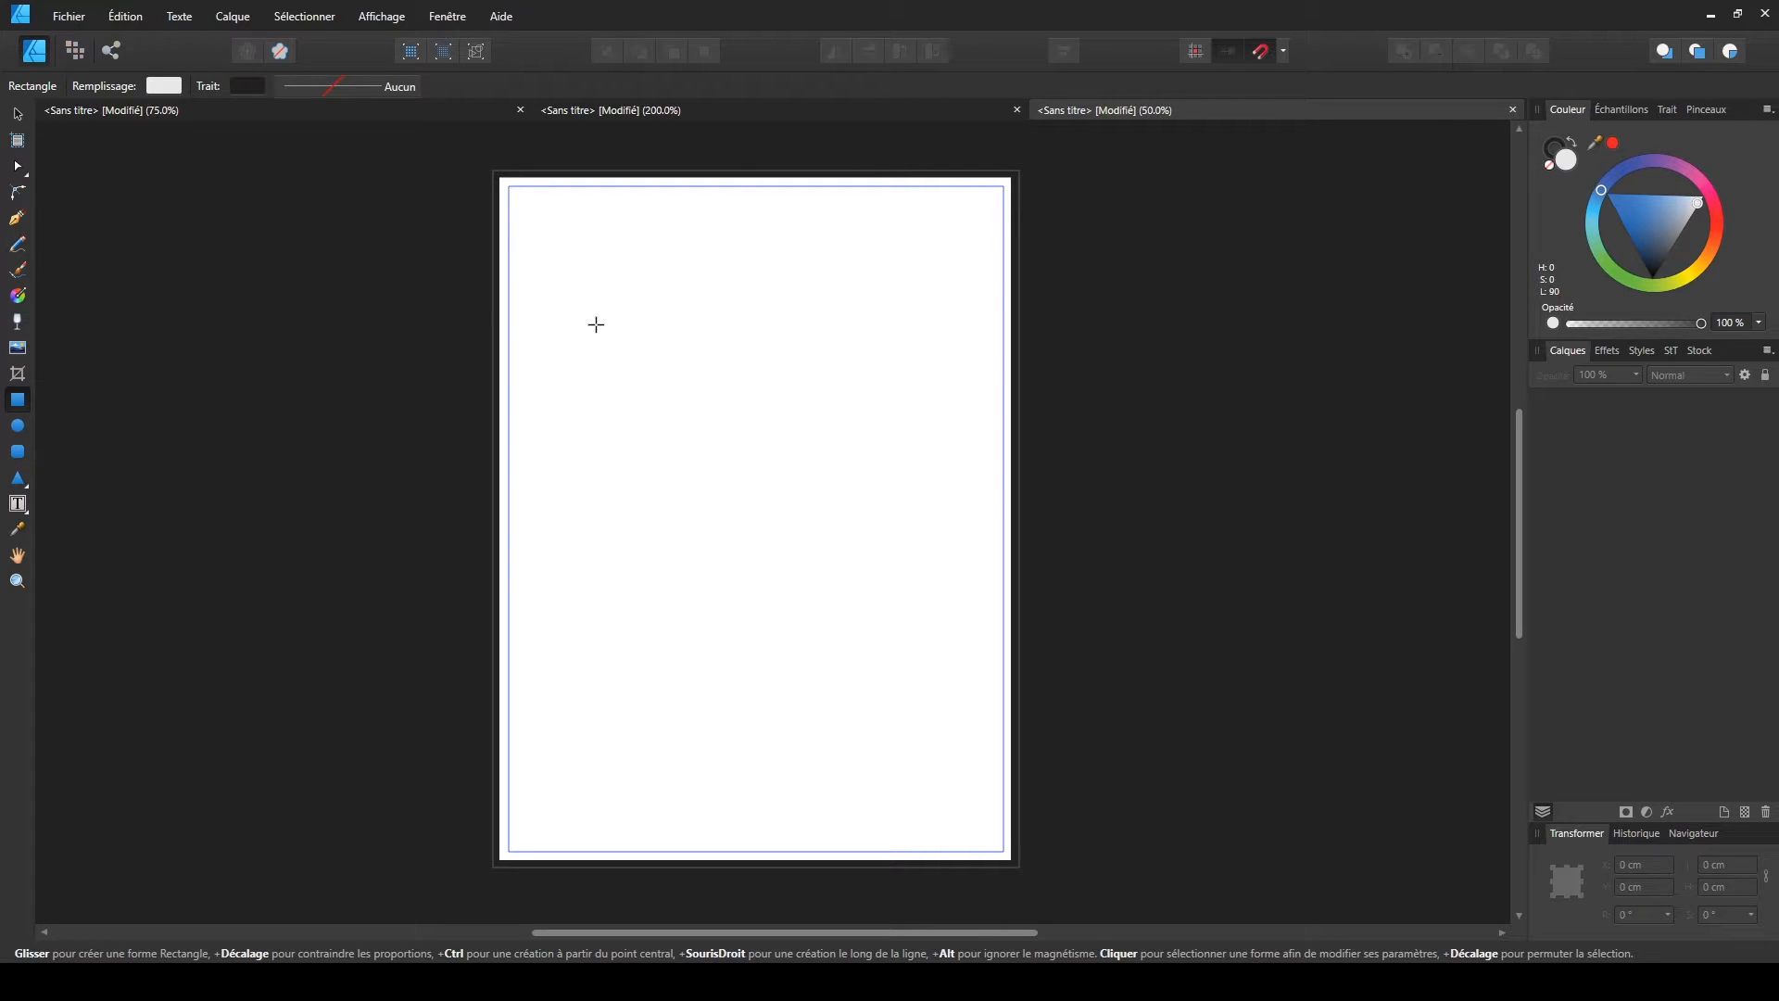
mouse_move(596, 324)
mouse_down()
mouse_move(698, 418)
mouse_move(823, 430)
mouse_move(871, 466)
mouse_move(889, 543)
mouse_move(842, 536)
mouse_move(815, 445)
mouse_move(920, 459)
mouse_move(866, 461)
mouse_move(906, 476)
mouse_move(866, 464)
mouse_move(889, 478)
mouse_up()
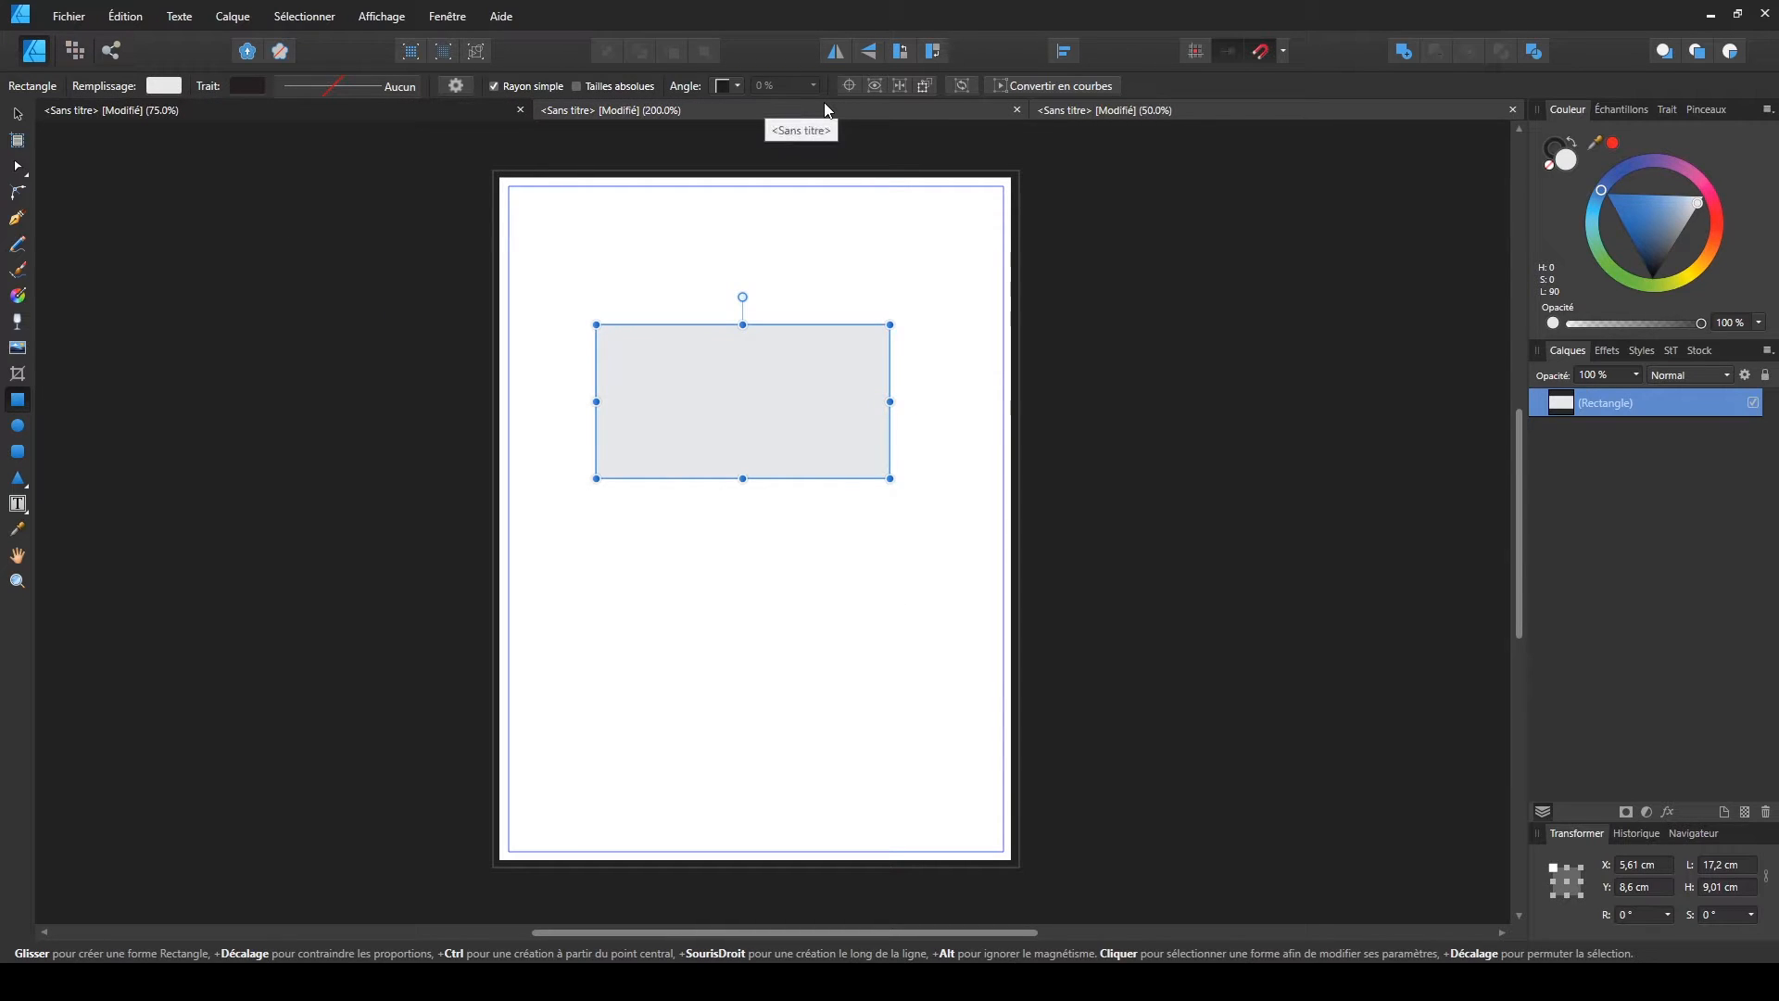
click(16, 113)
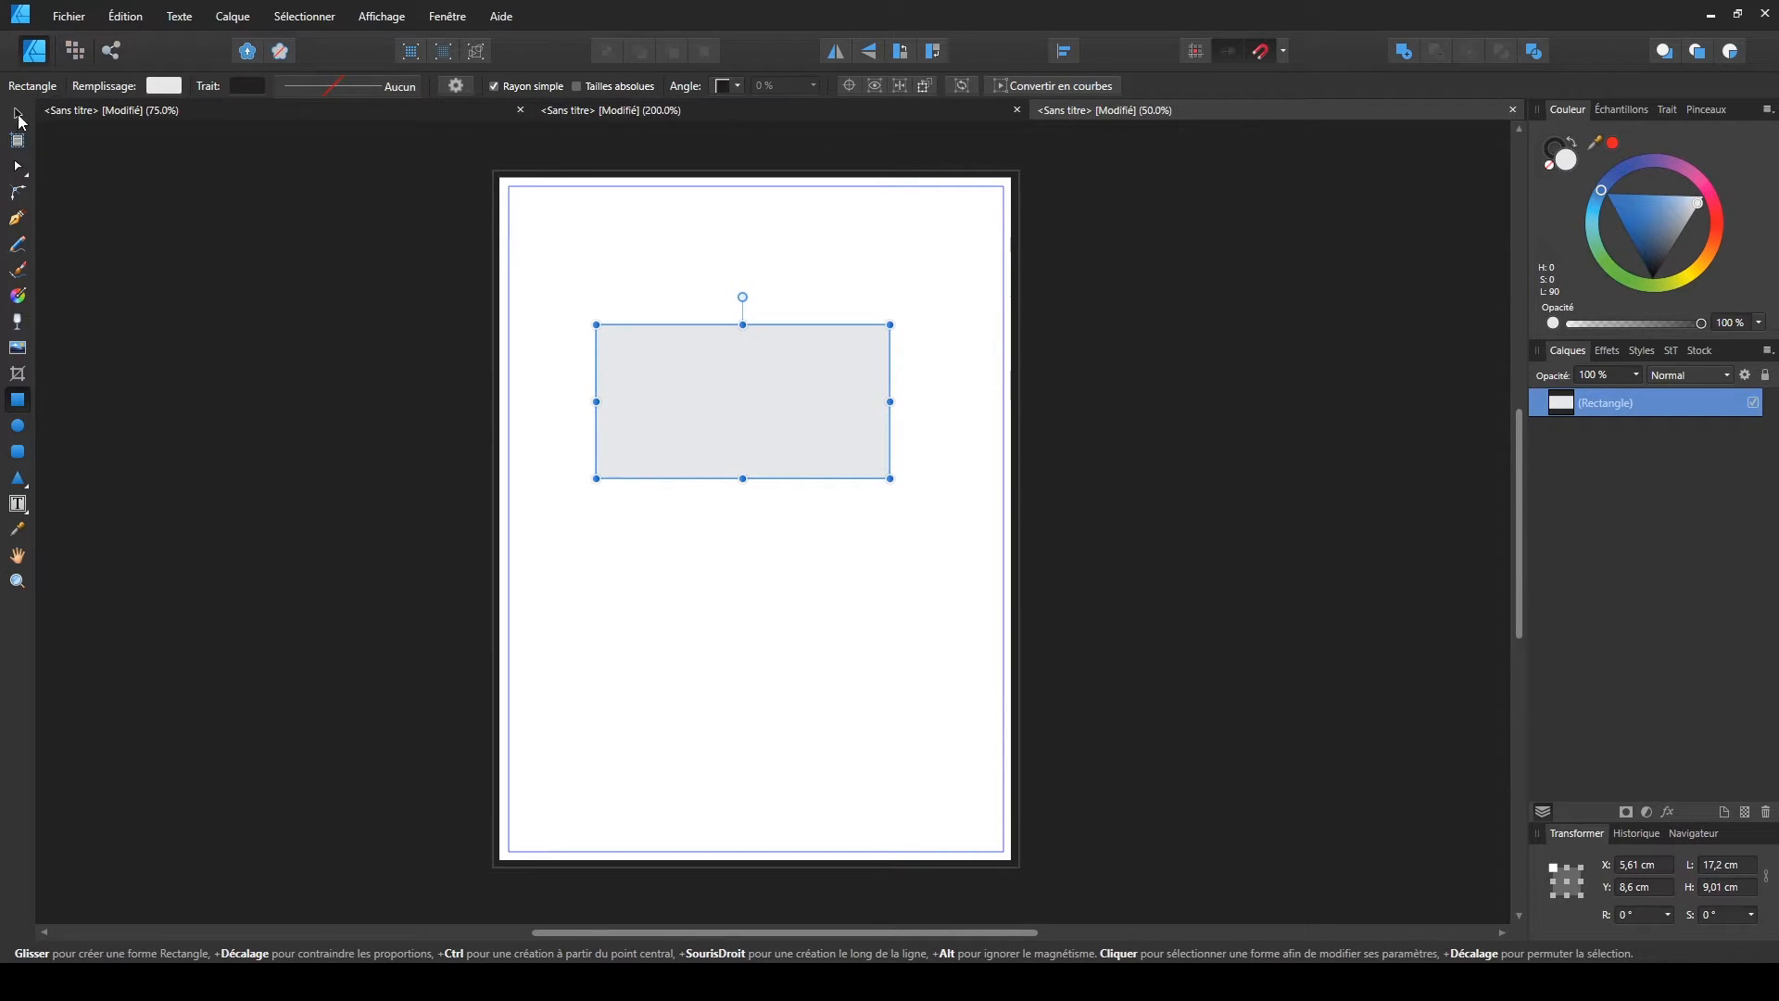
click(149, 313)
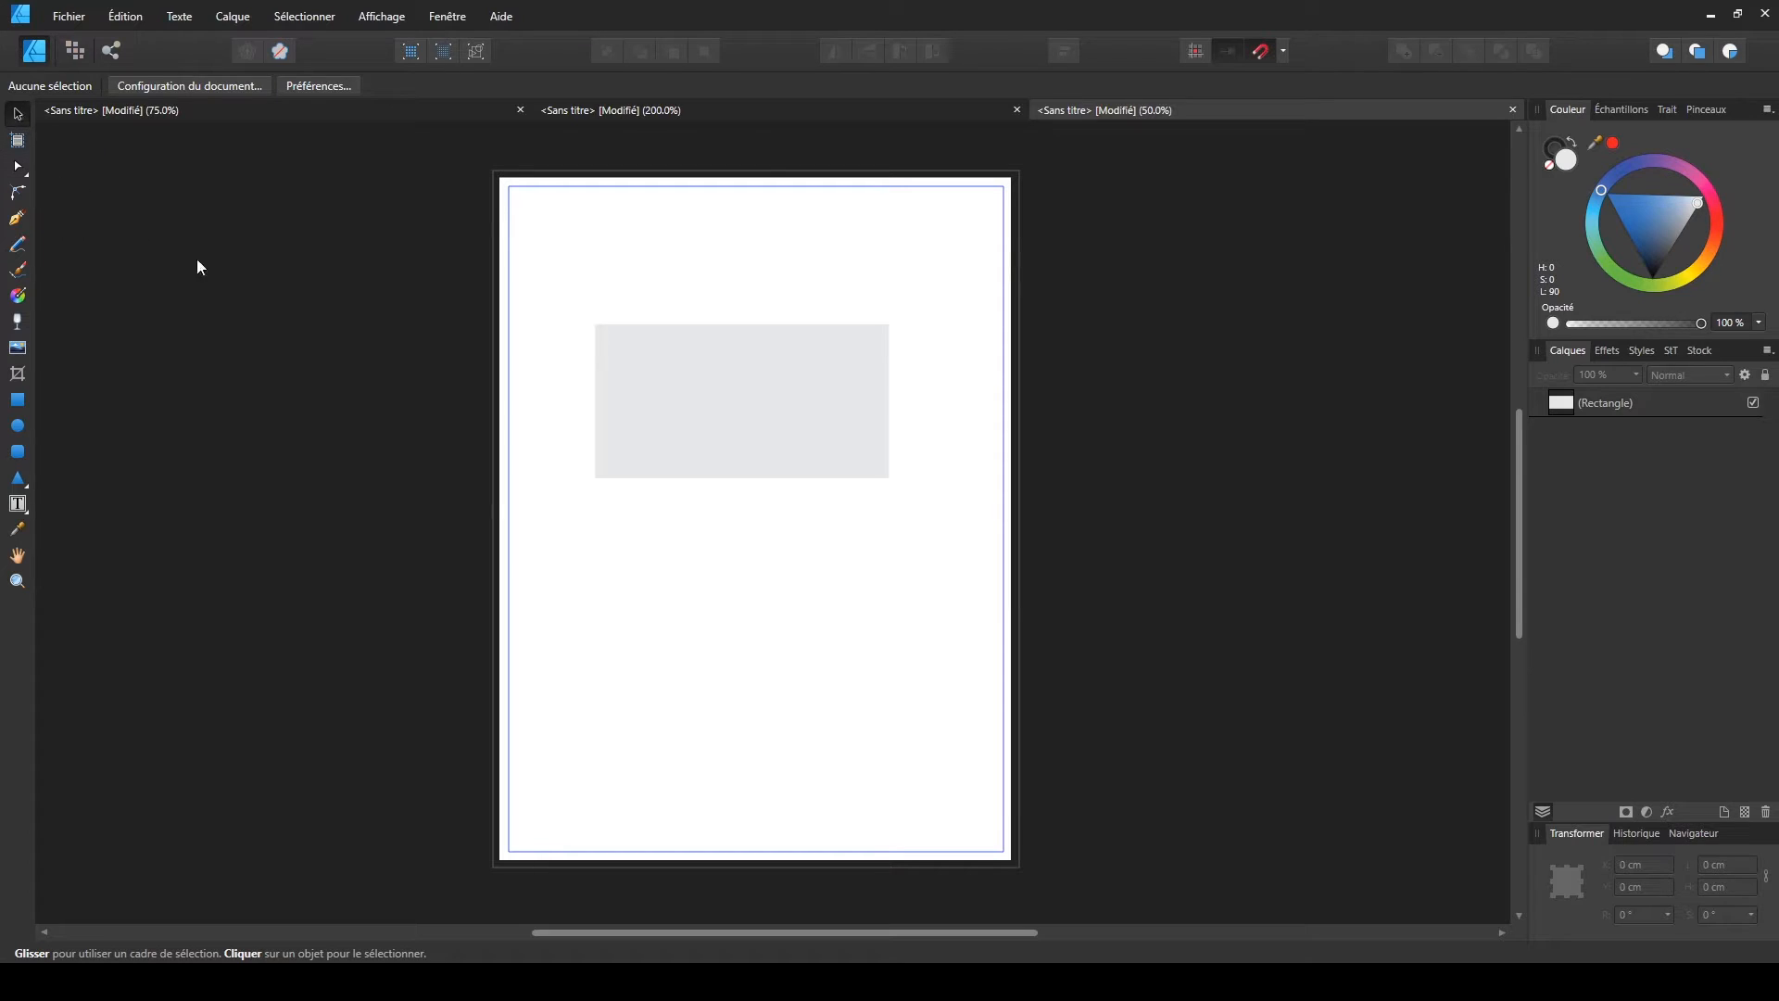
- Try the Node tool, return to the Move tool, and select and deselect the rectangle
key(a)
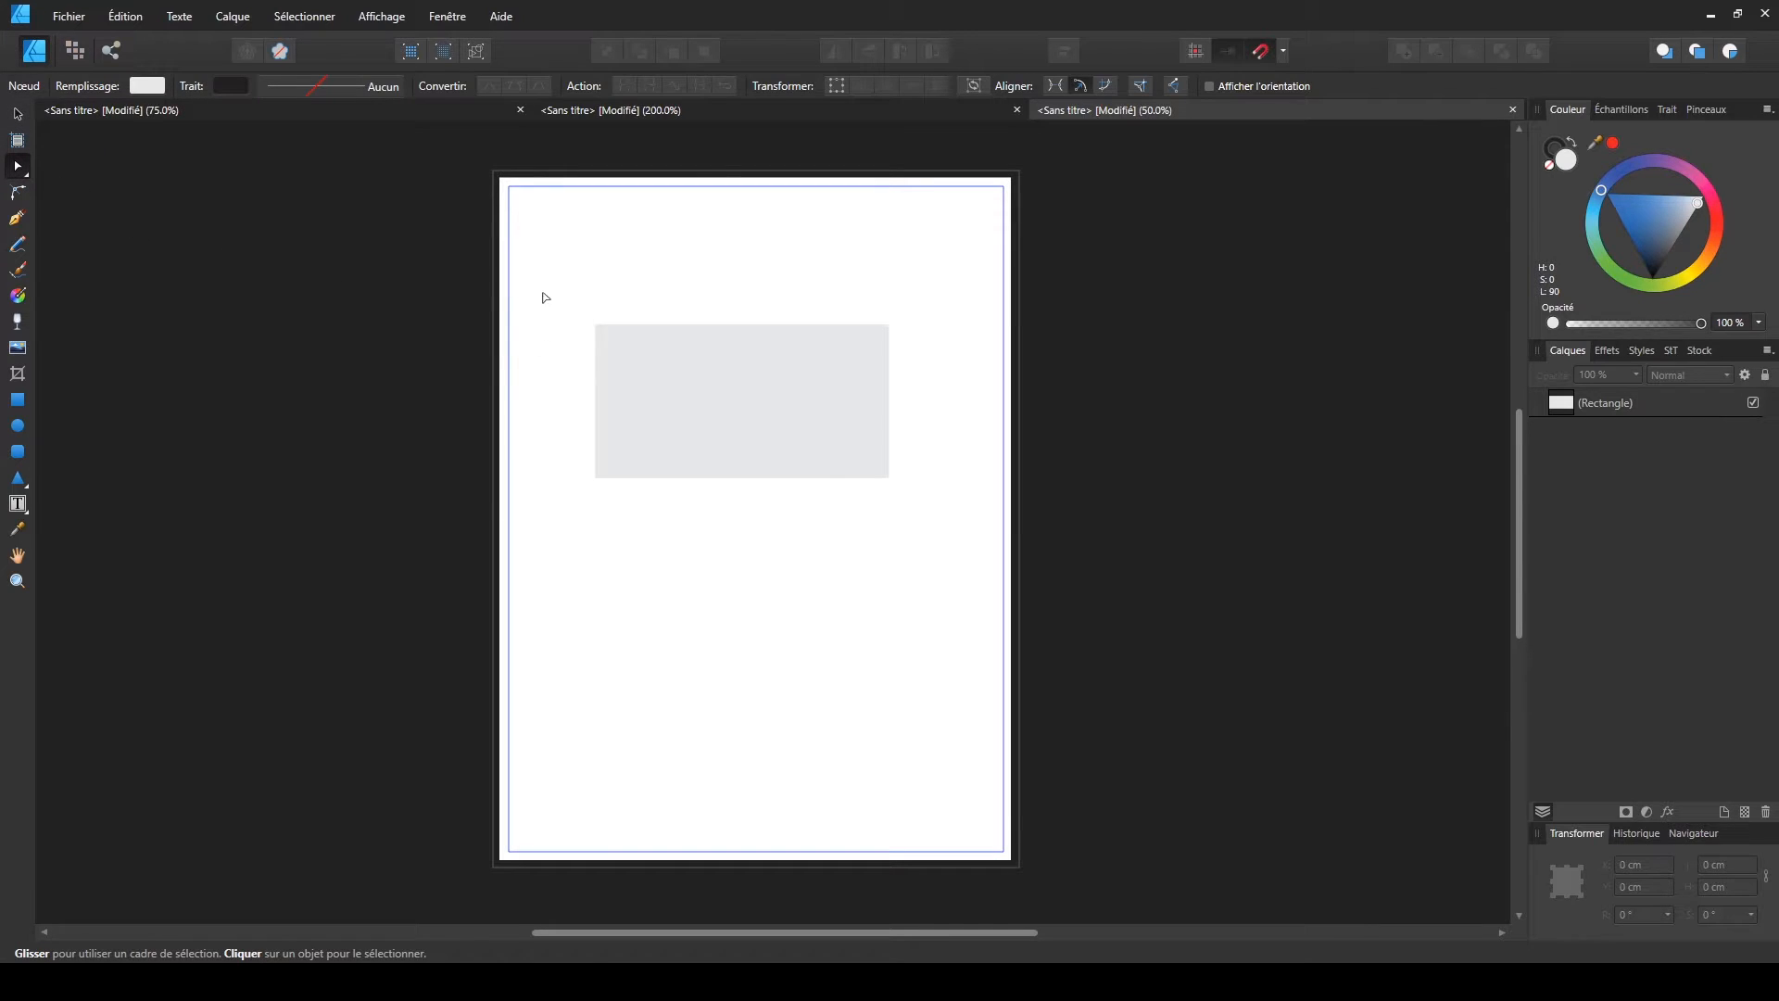
key(v)
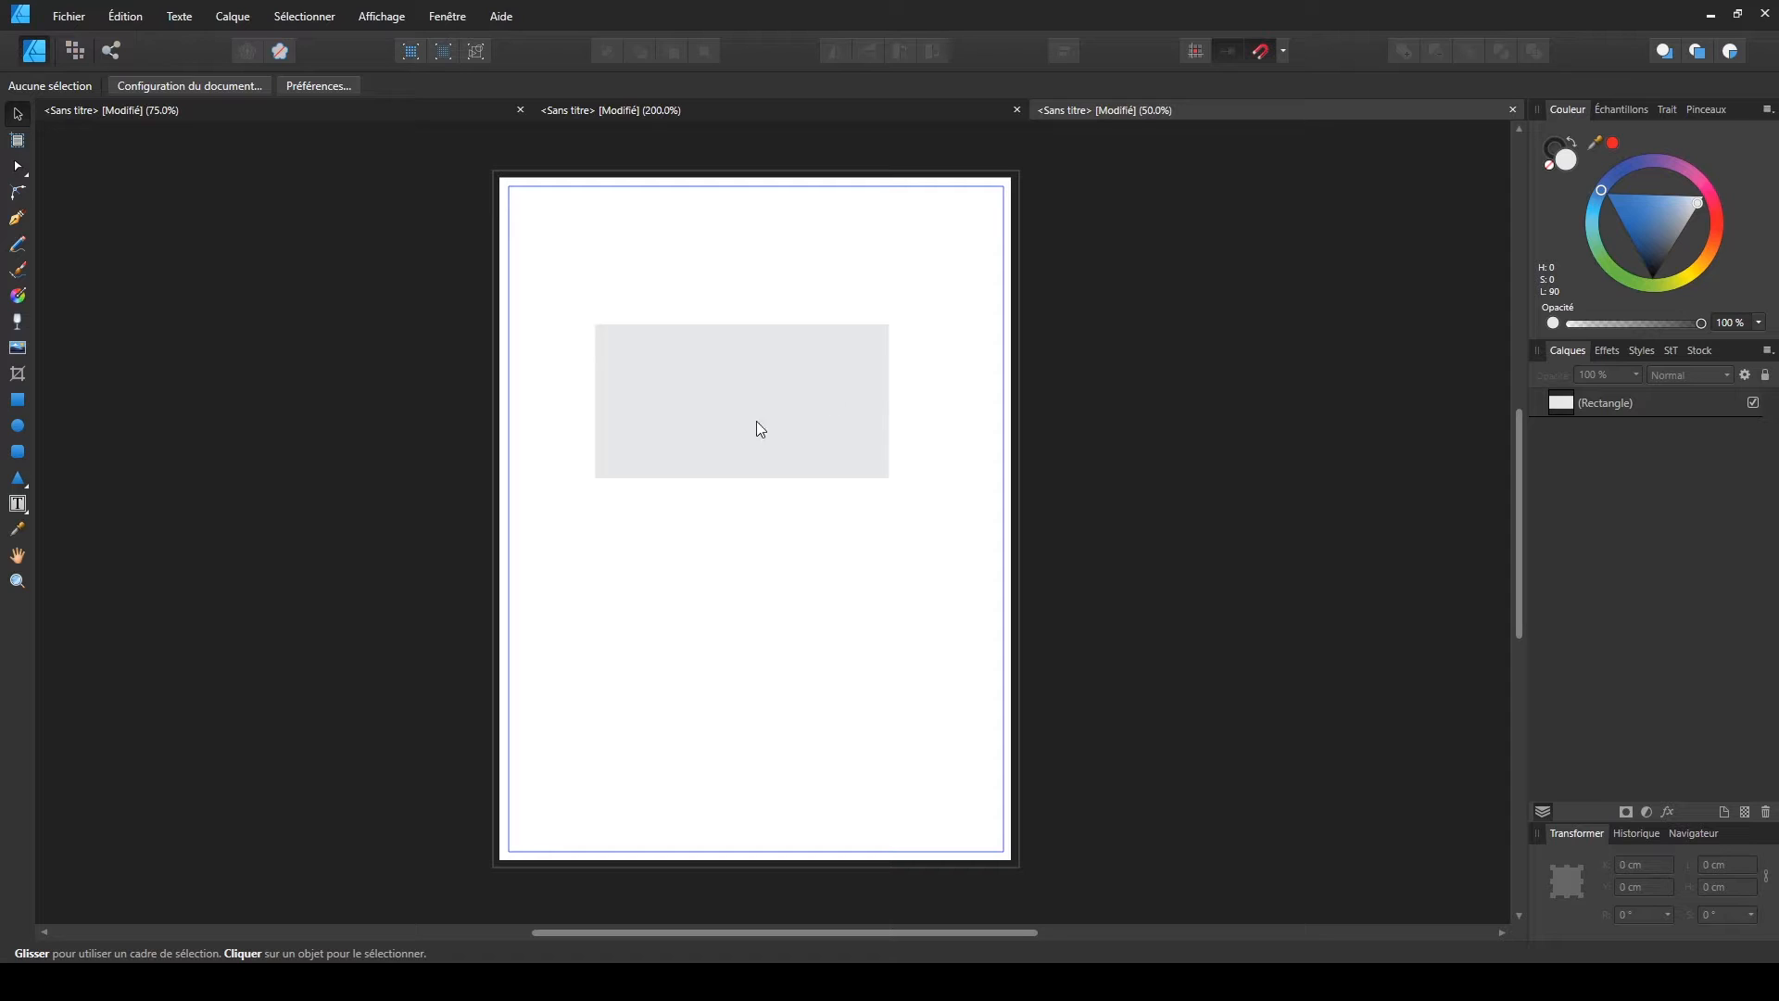
click(721, 406)
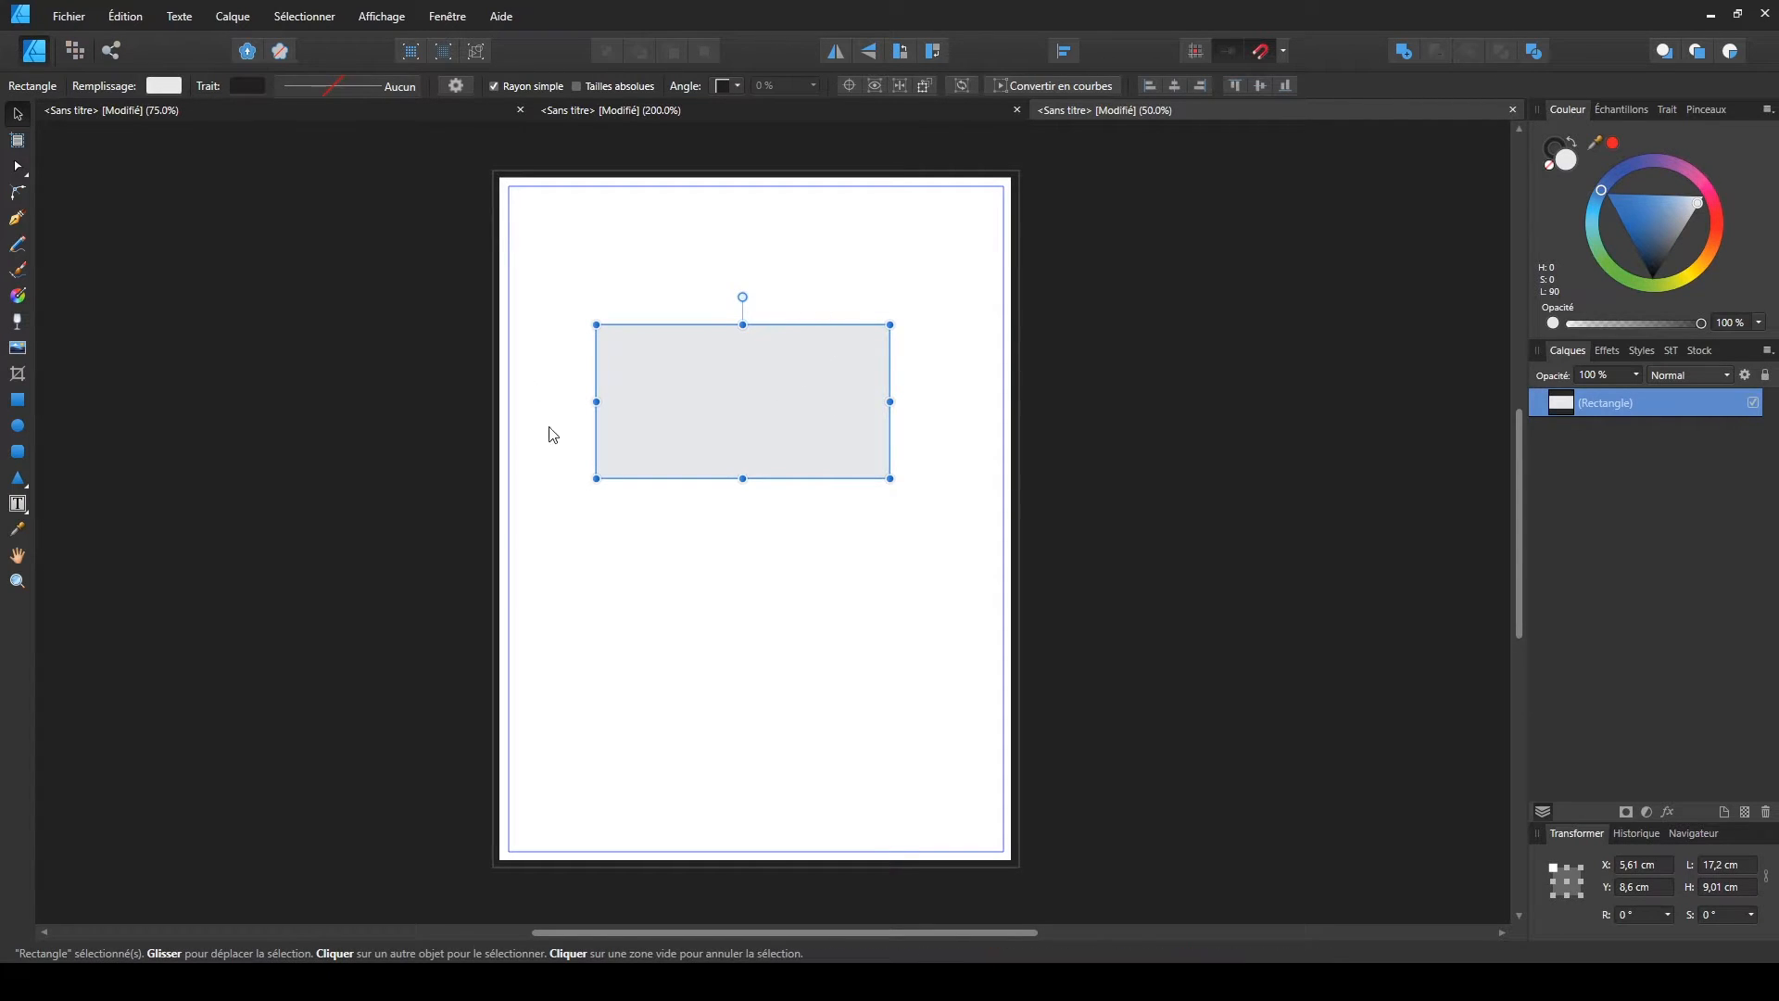
click(774, 561)
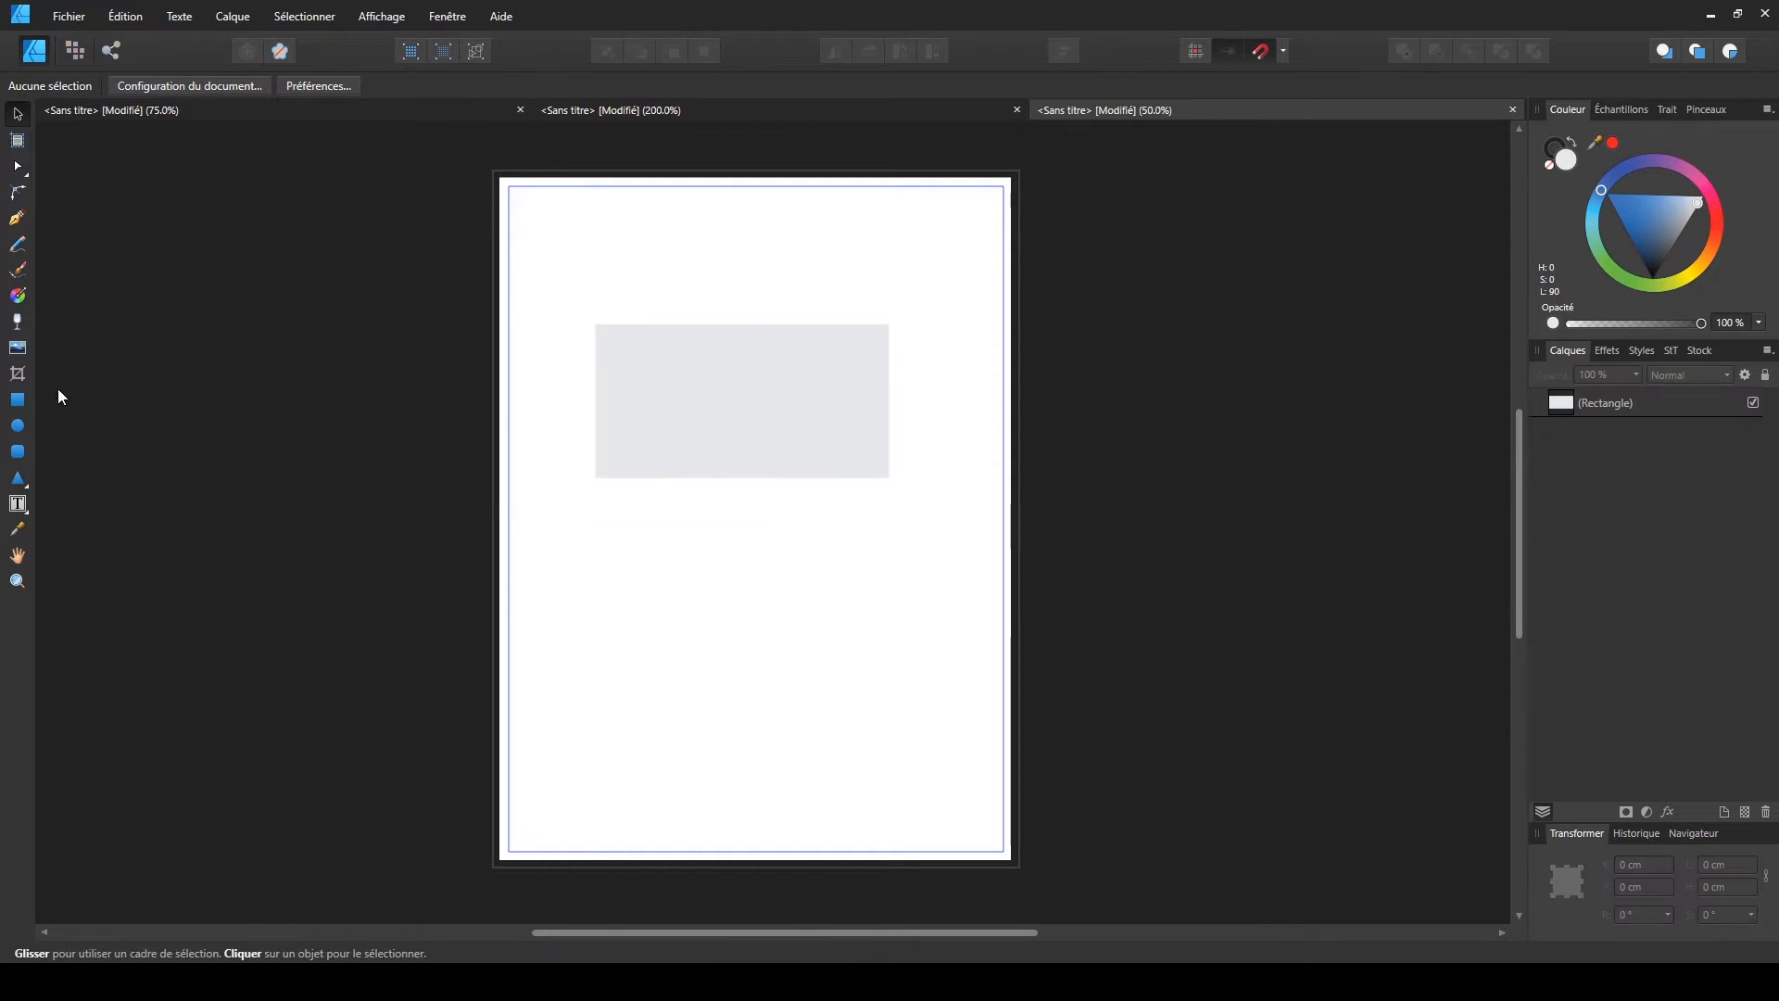
- Draw an ellipse about 14.2 × 13.6 cm below the rectangle, return to the Move tool and deselect it
click(18, 426)
drag(681, 519, 924, 751)
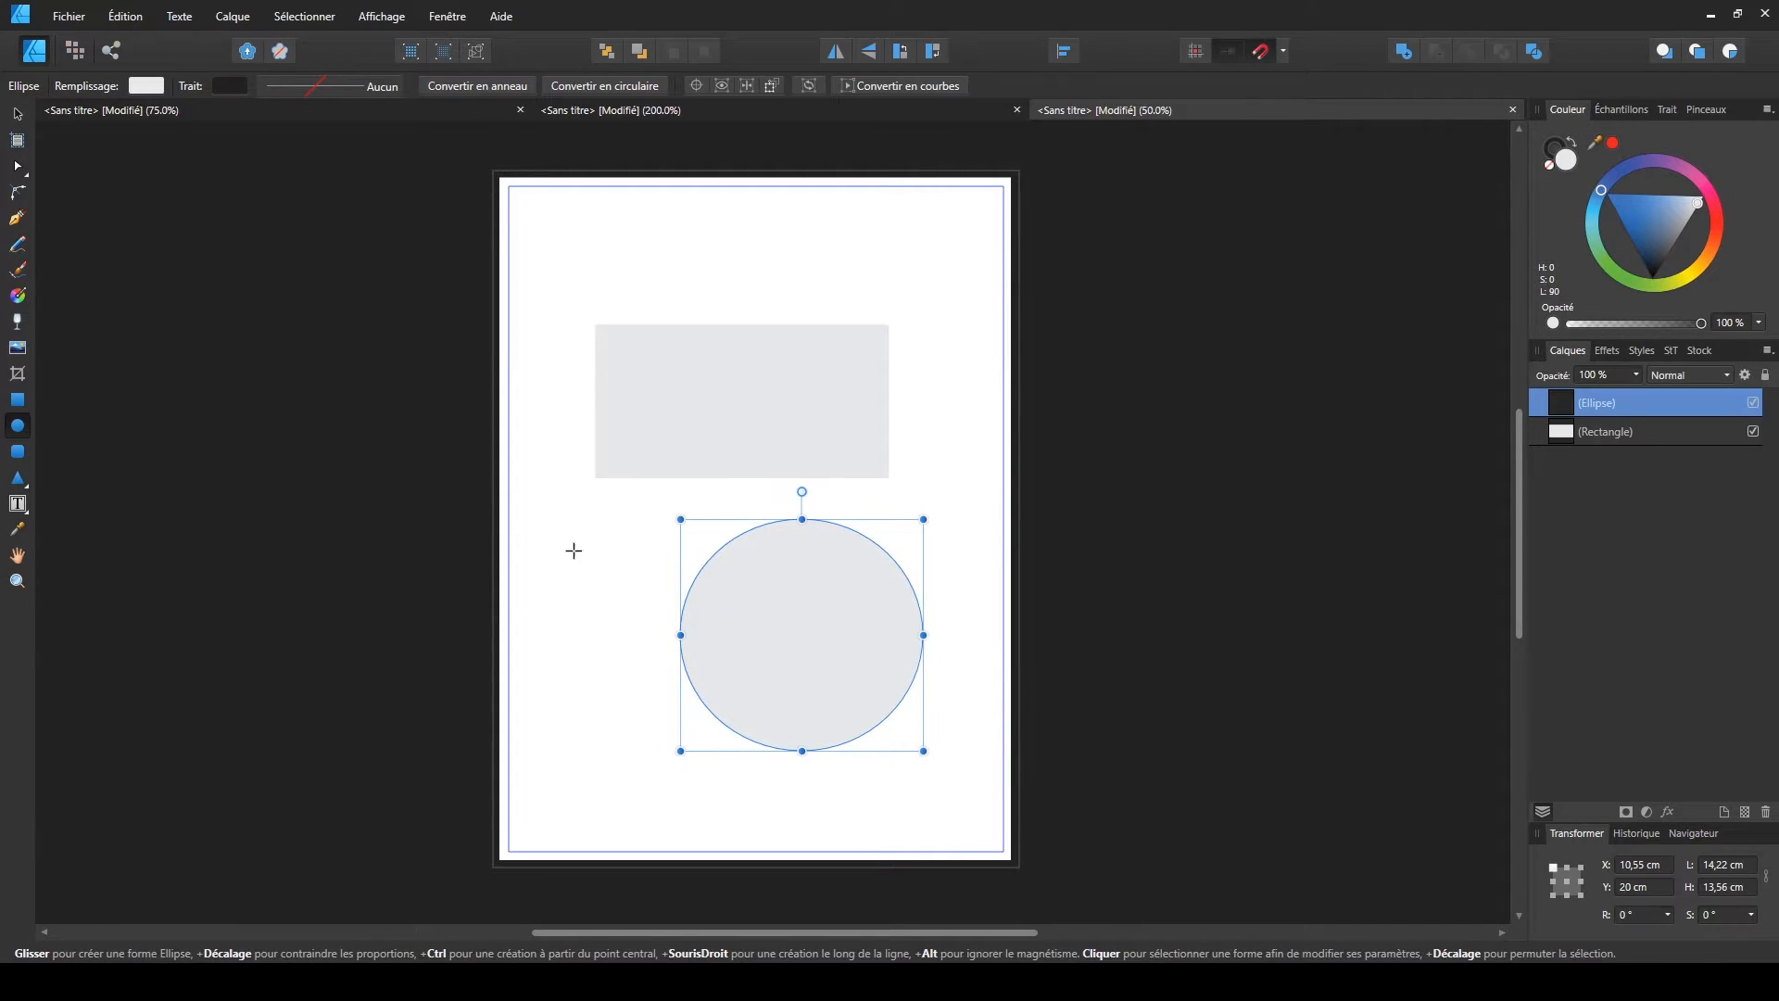
click(18, 114)
click(546, 610)
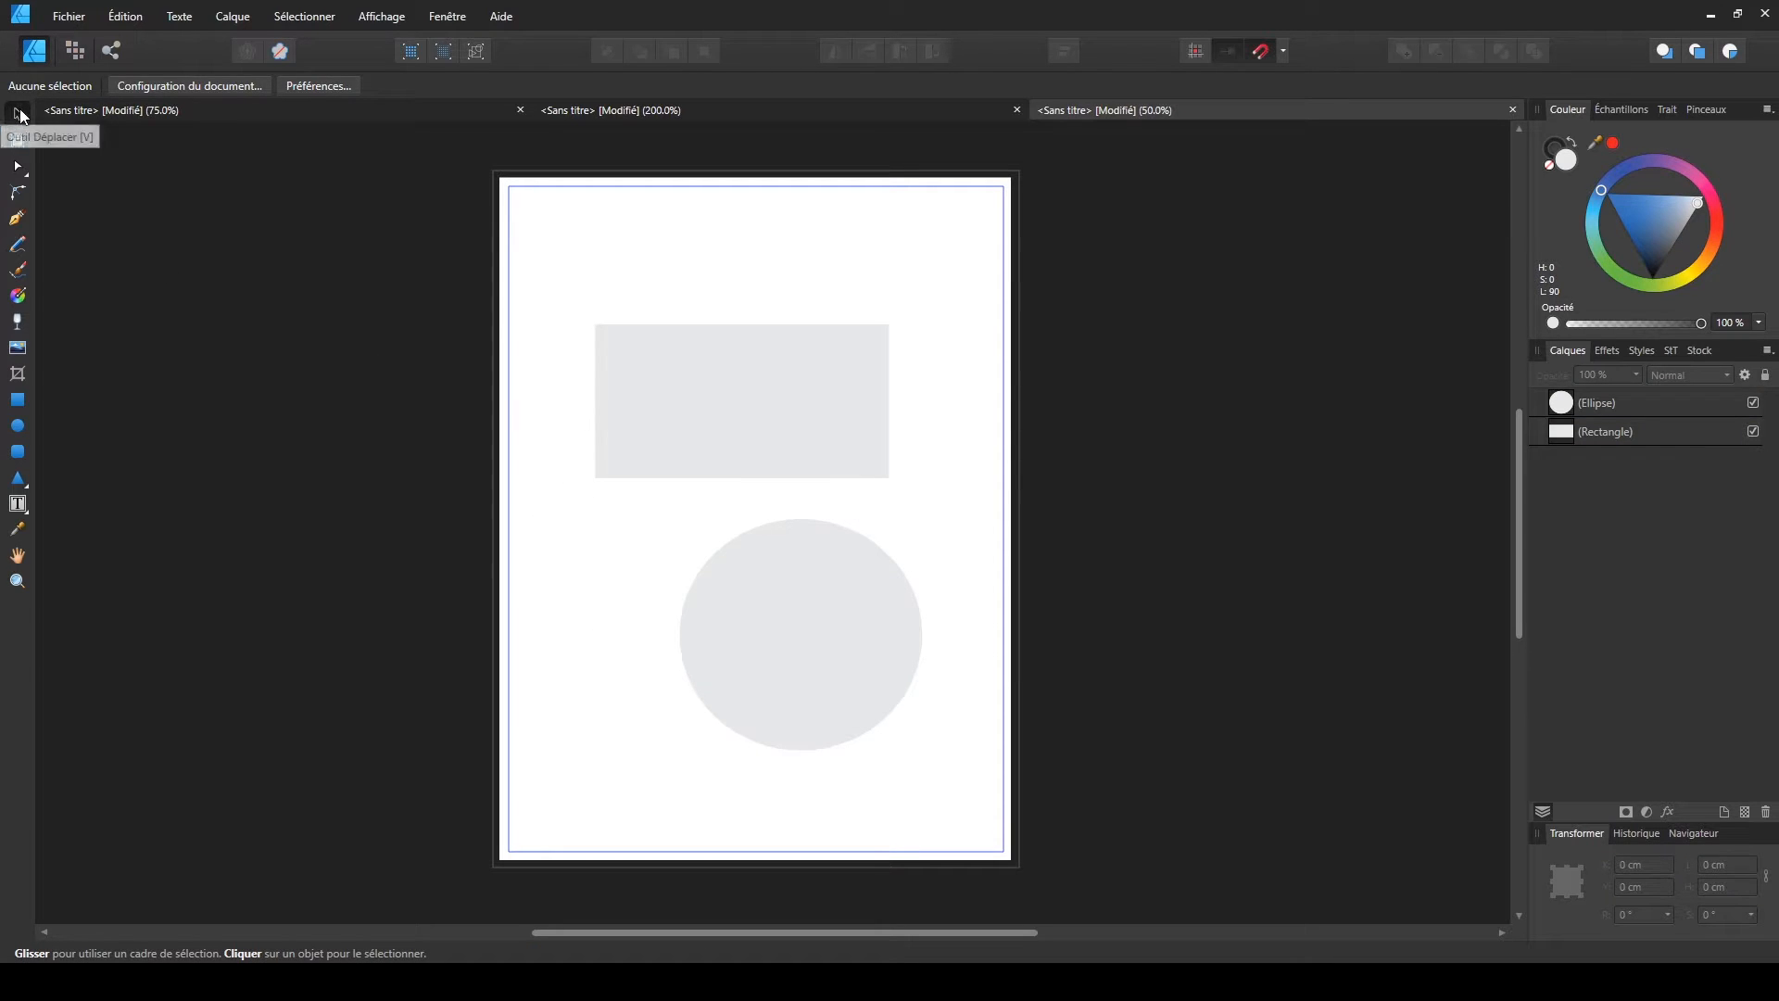
- Compare selecting the rectangle and the ellipse on the page with selecting them in the layer list, then clear the selection
click(753, 406)
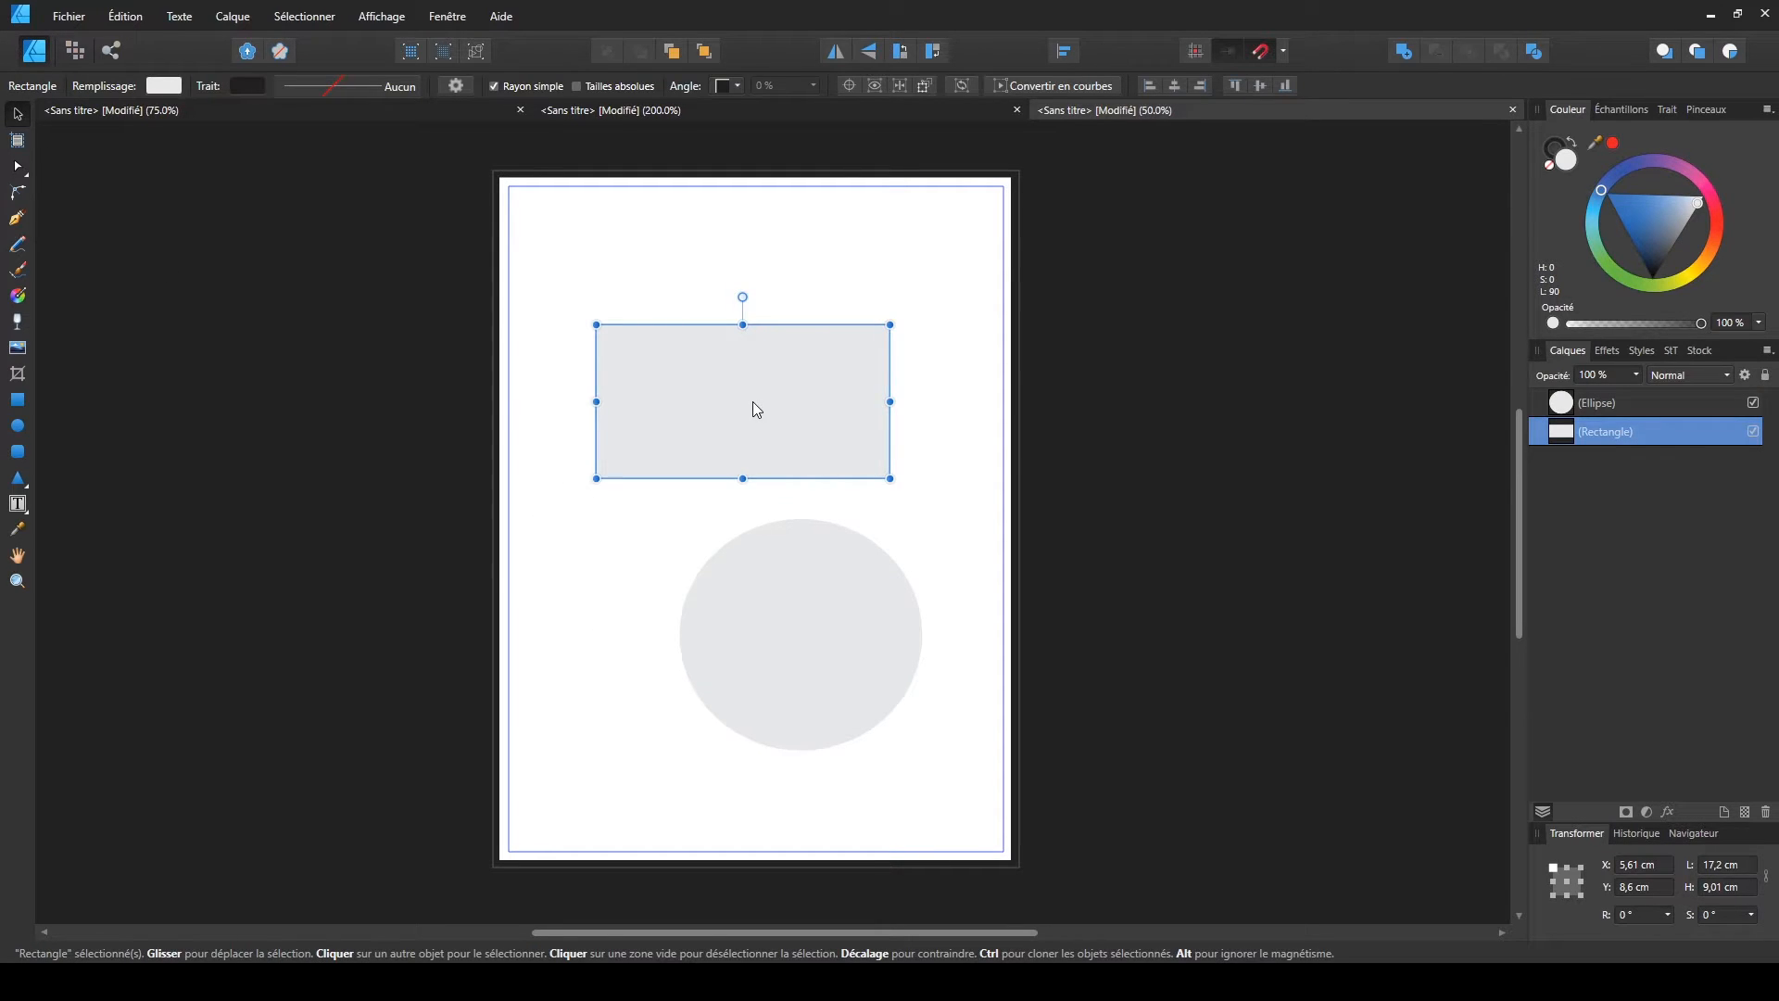
click(805, 612)
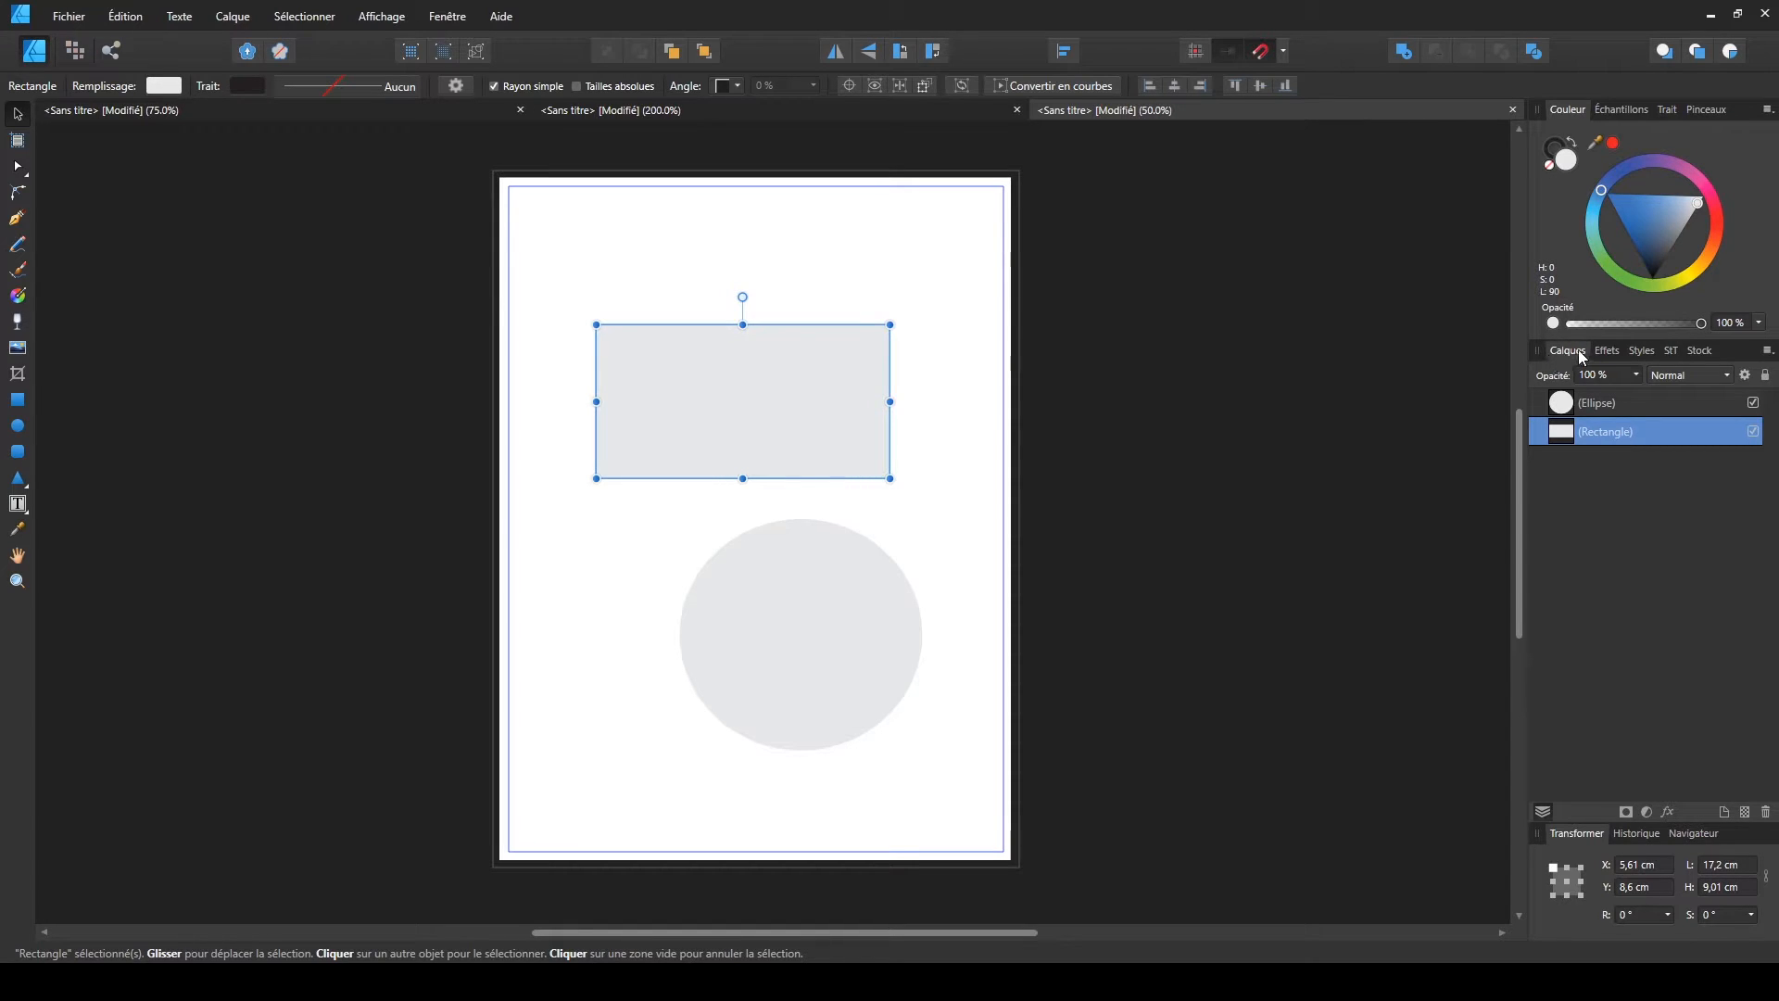
click(1649, 411)
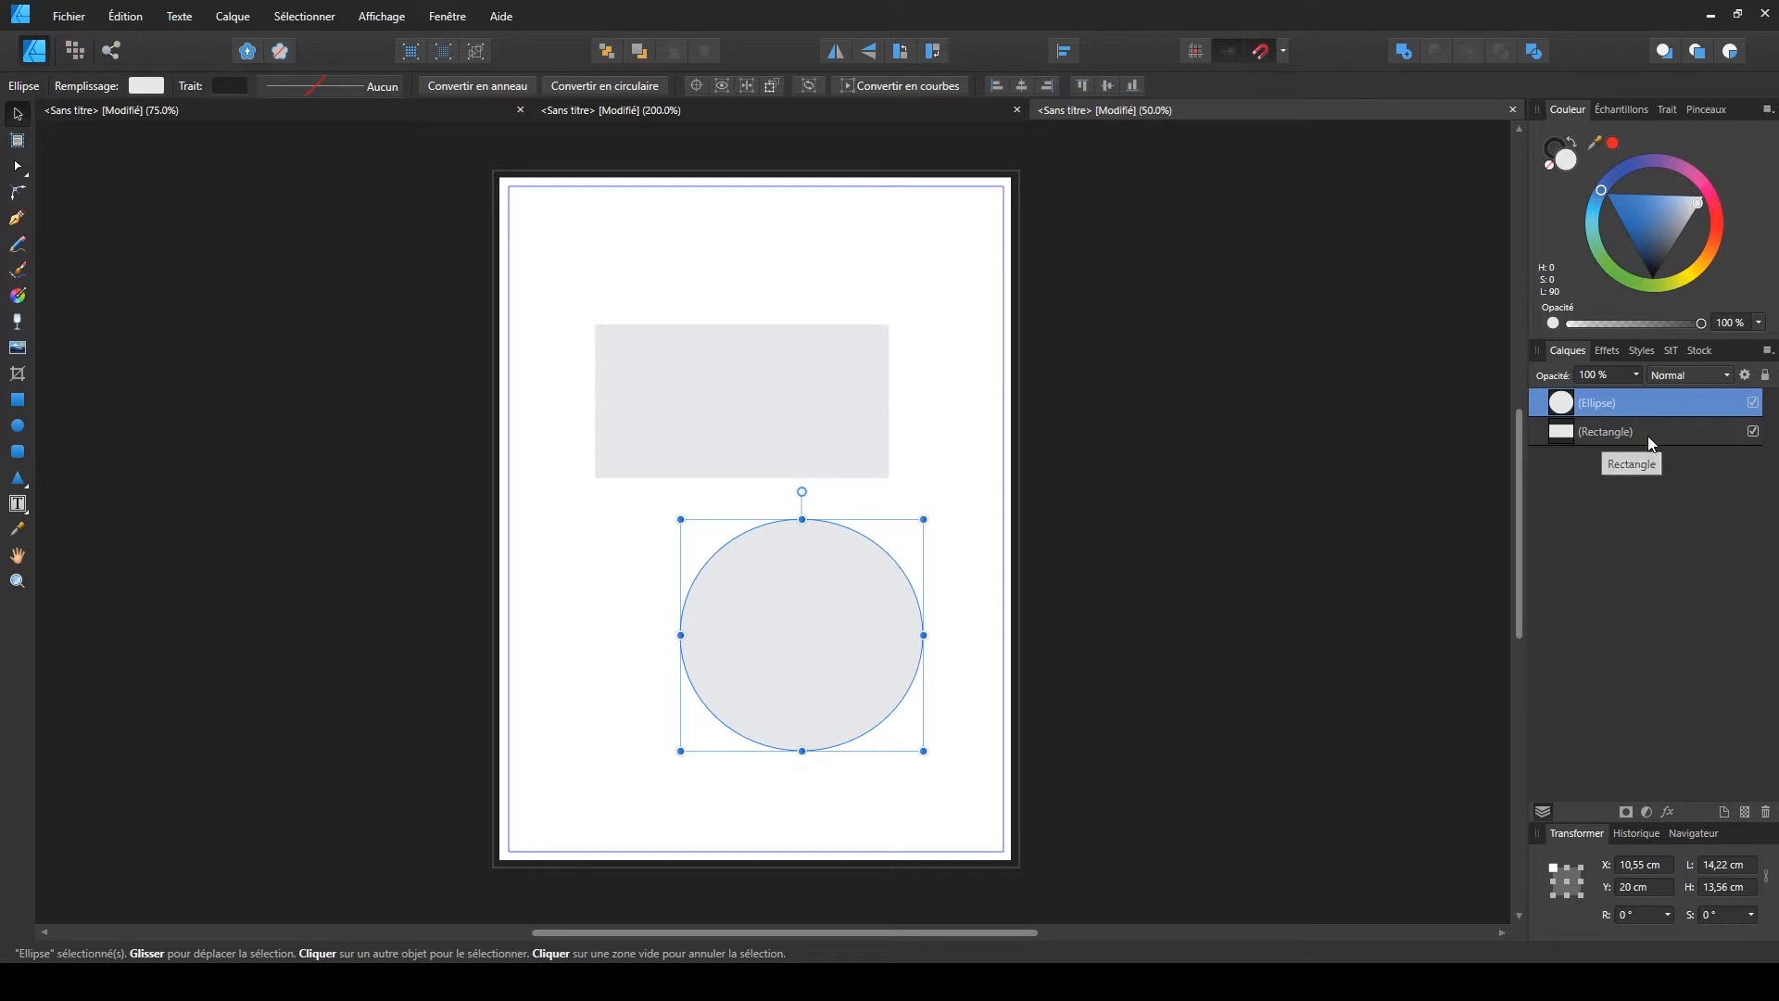
click(1565, 434)
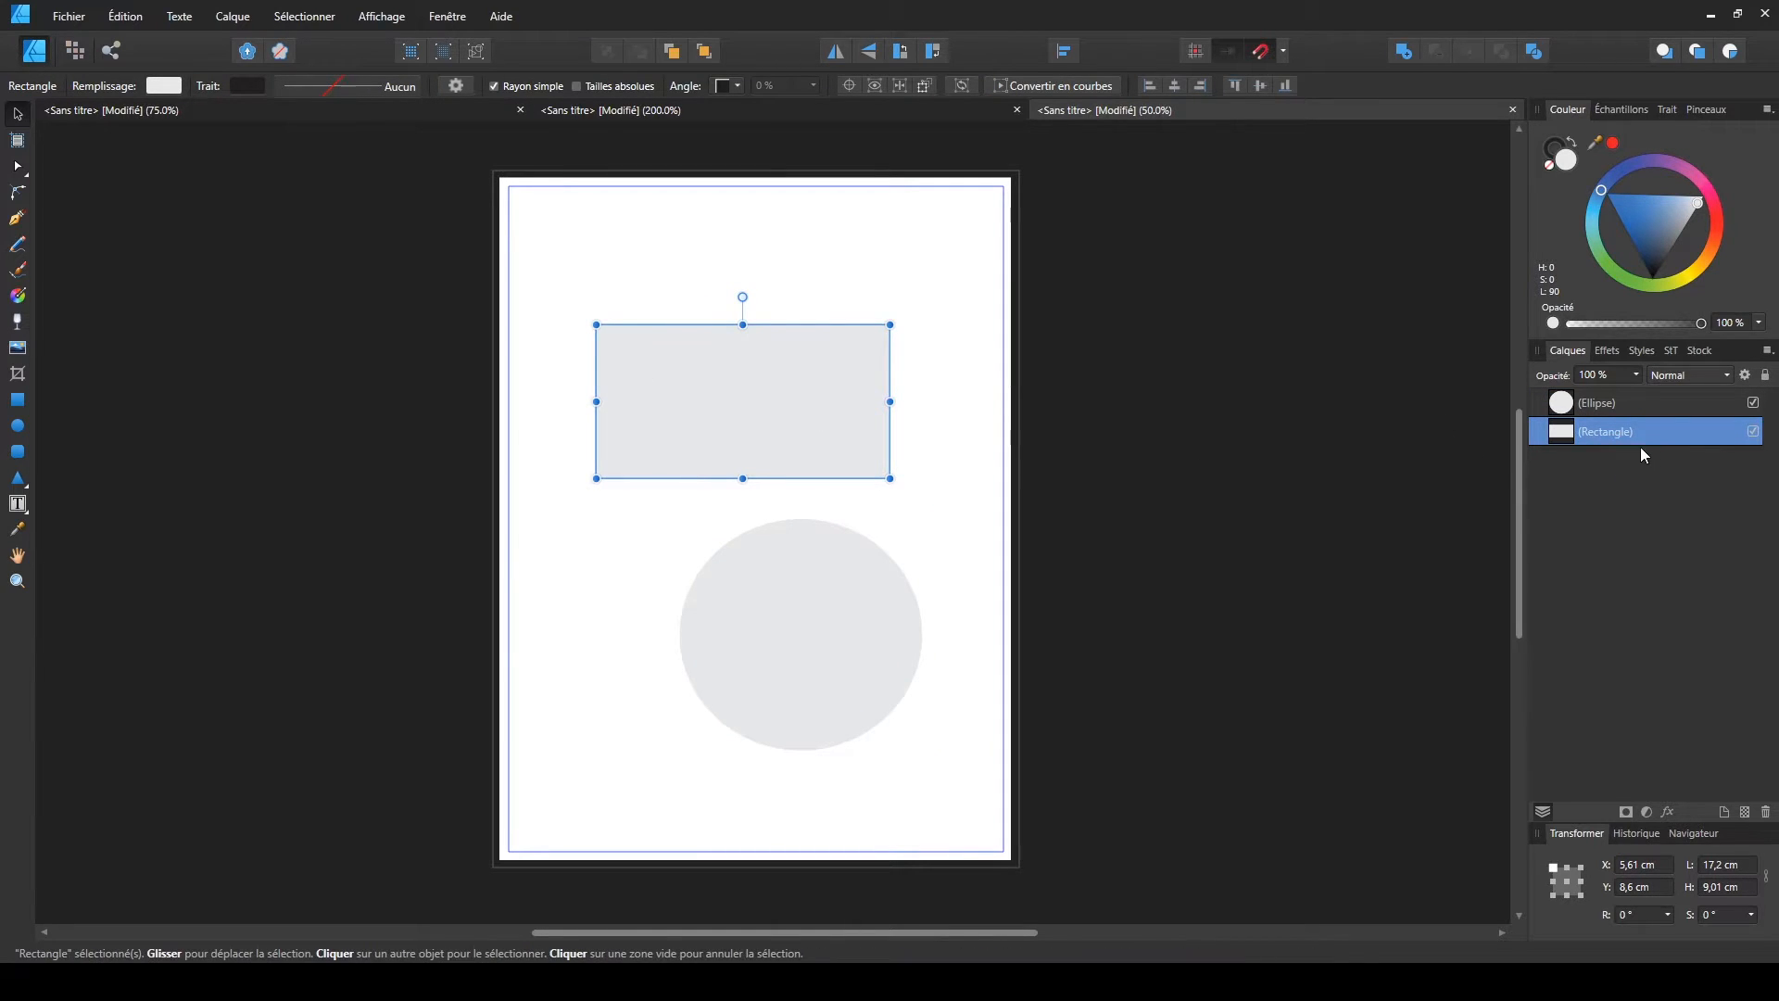
click(1660, 393)
click(1658, 430)
click(1657, 401)
click(1670, 431)
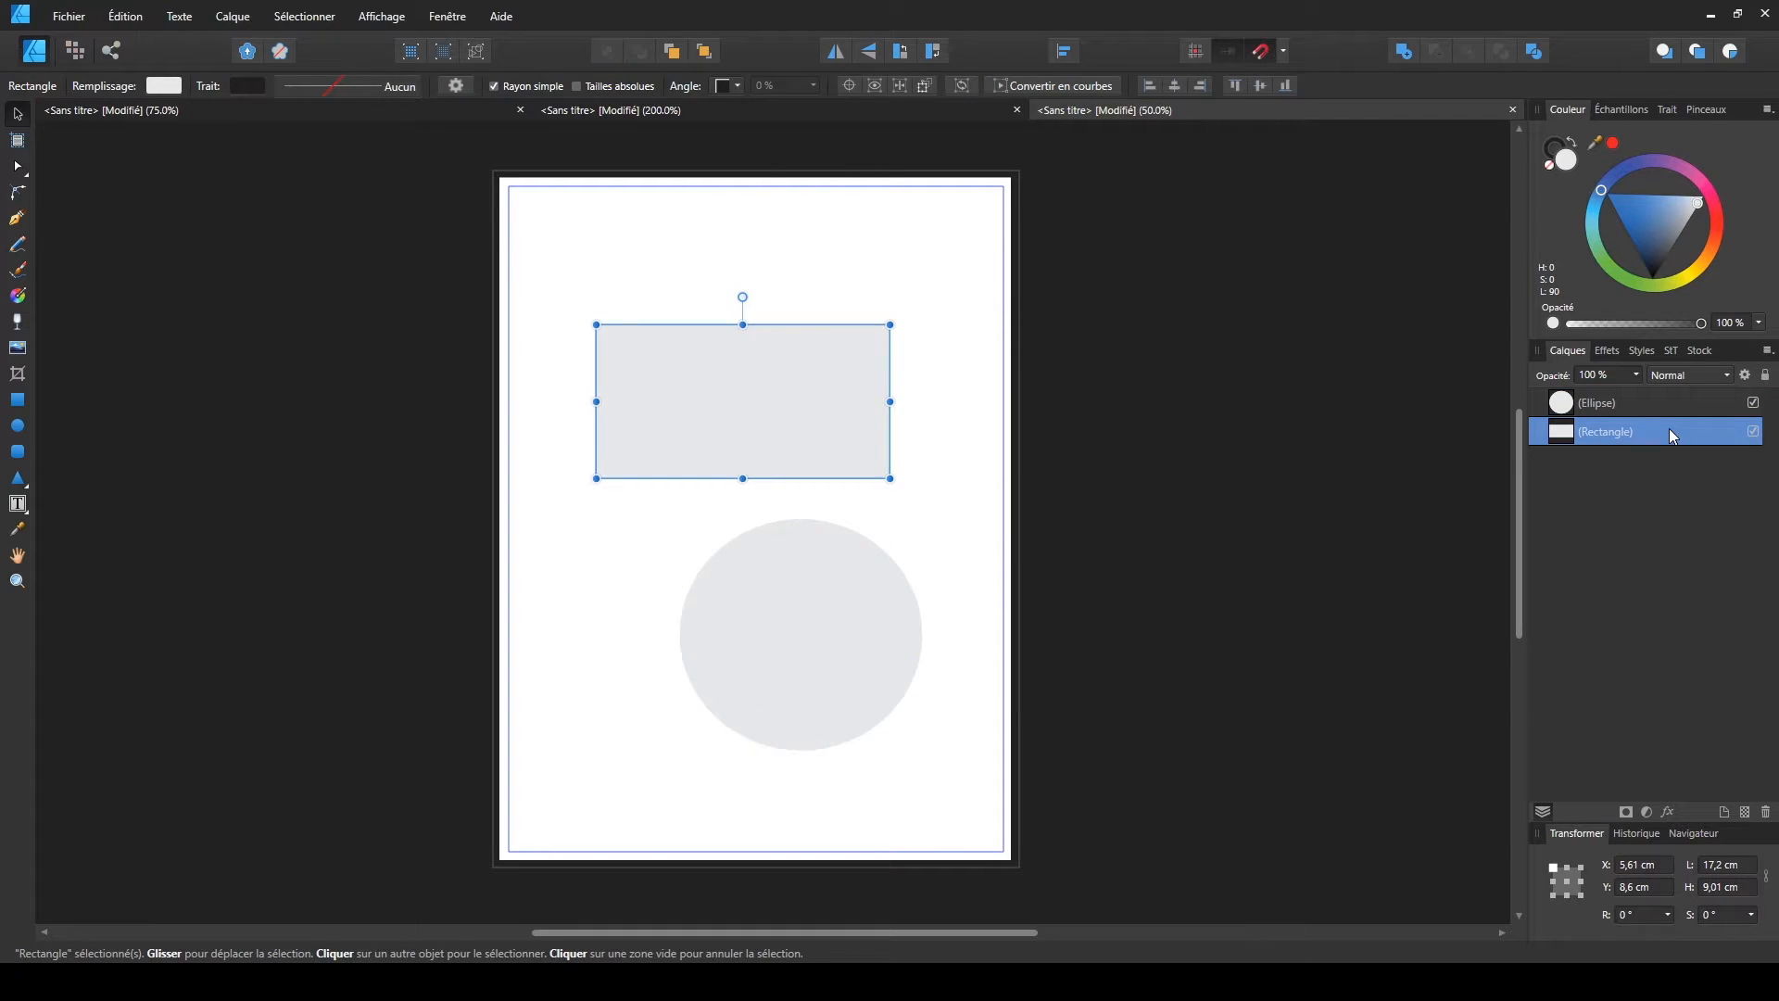
click(947, 471)
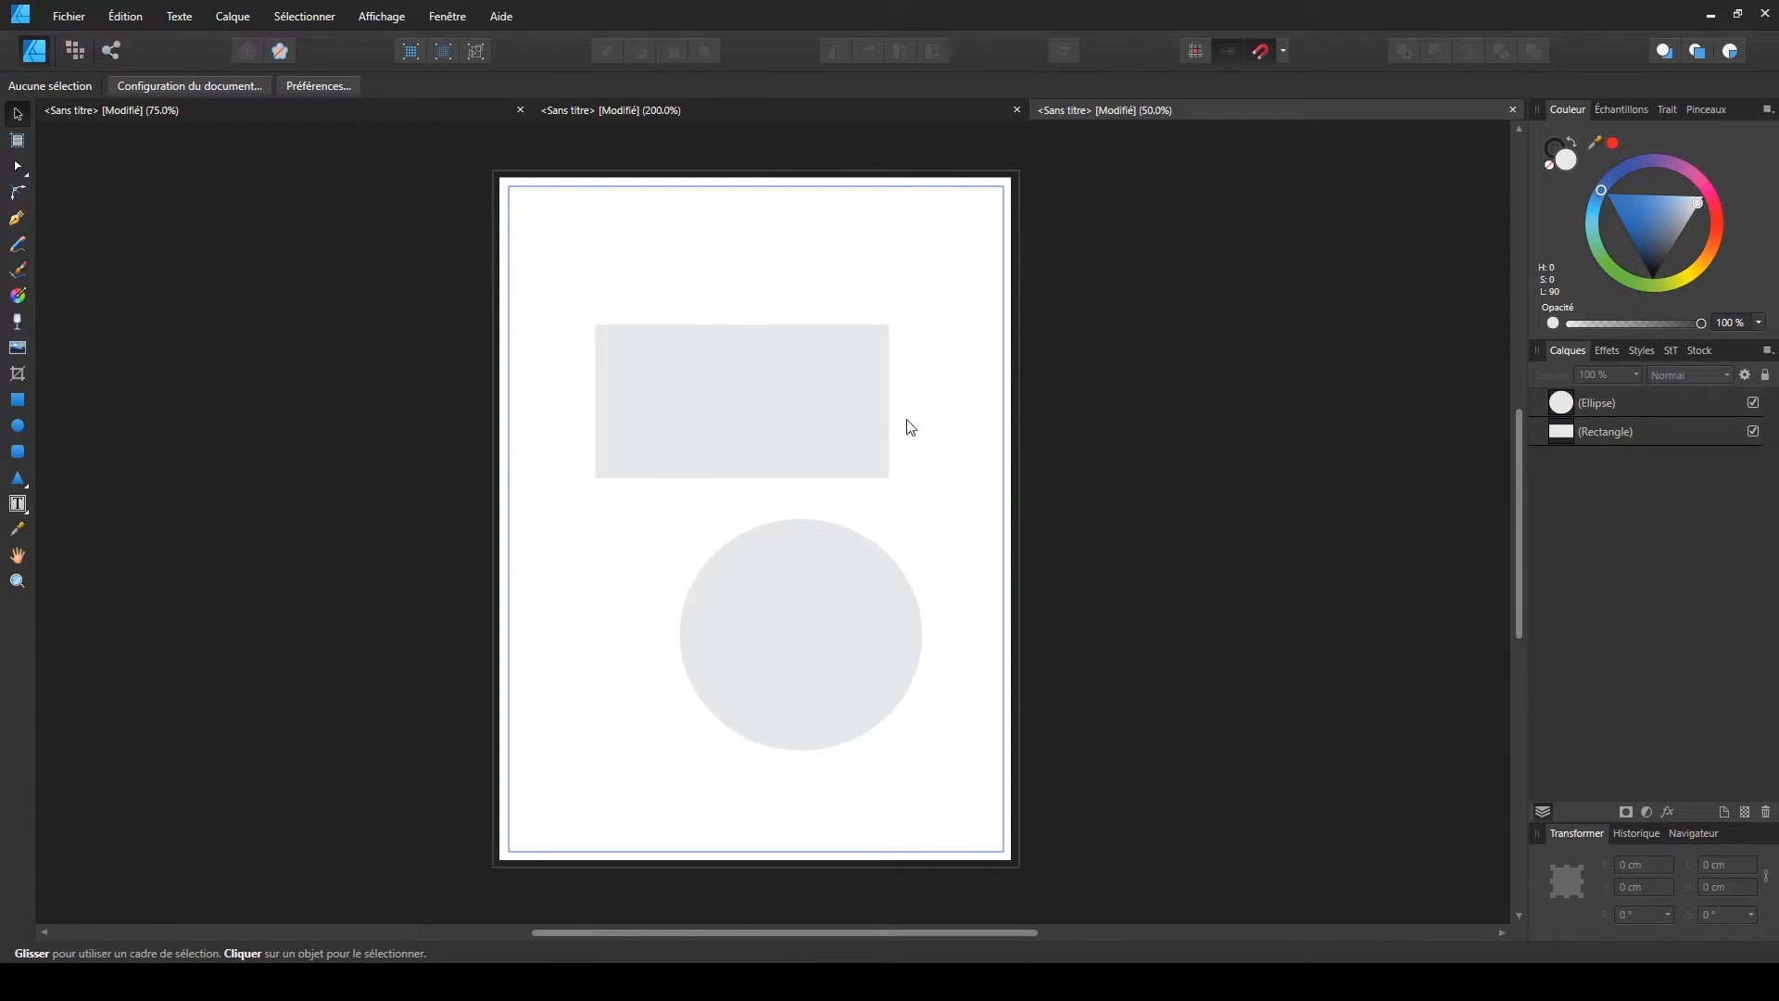
- Resize the rectangle from each of its four sides to about 15.5 × 9.6 cm
click(779, 397)
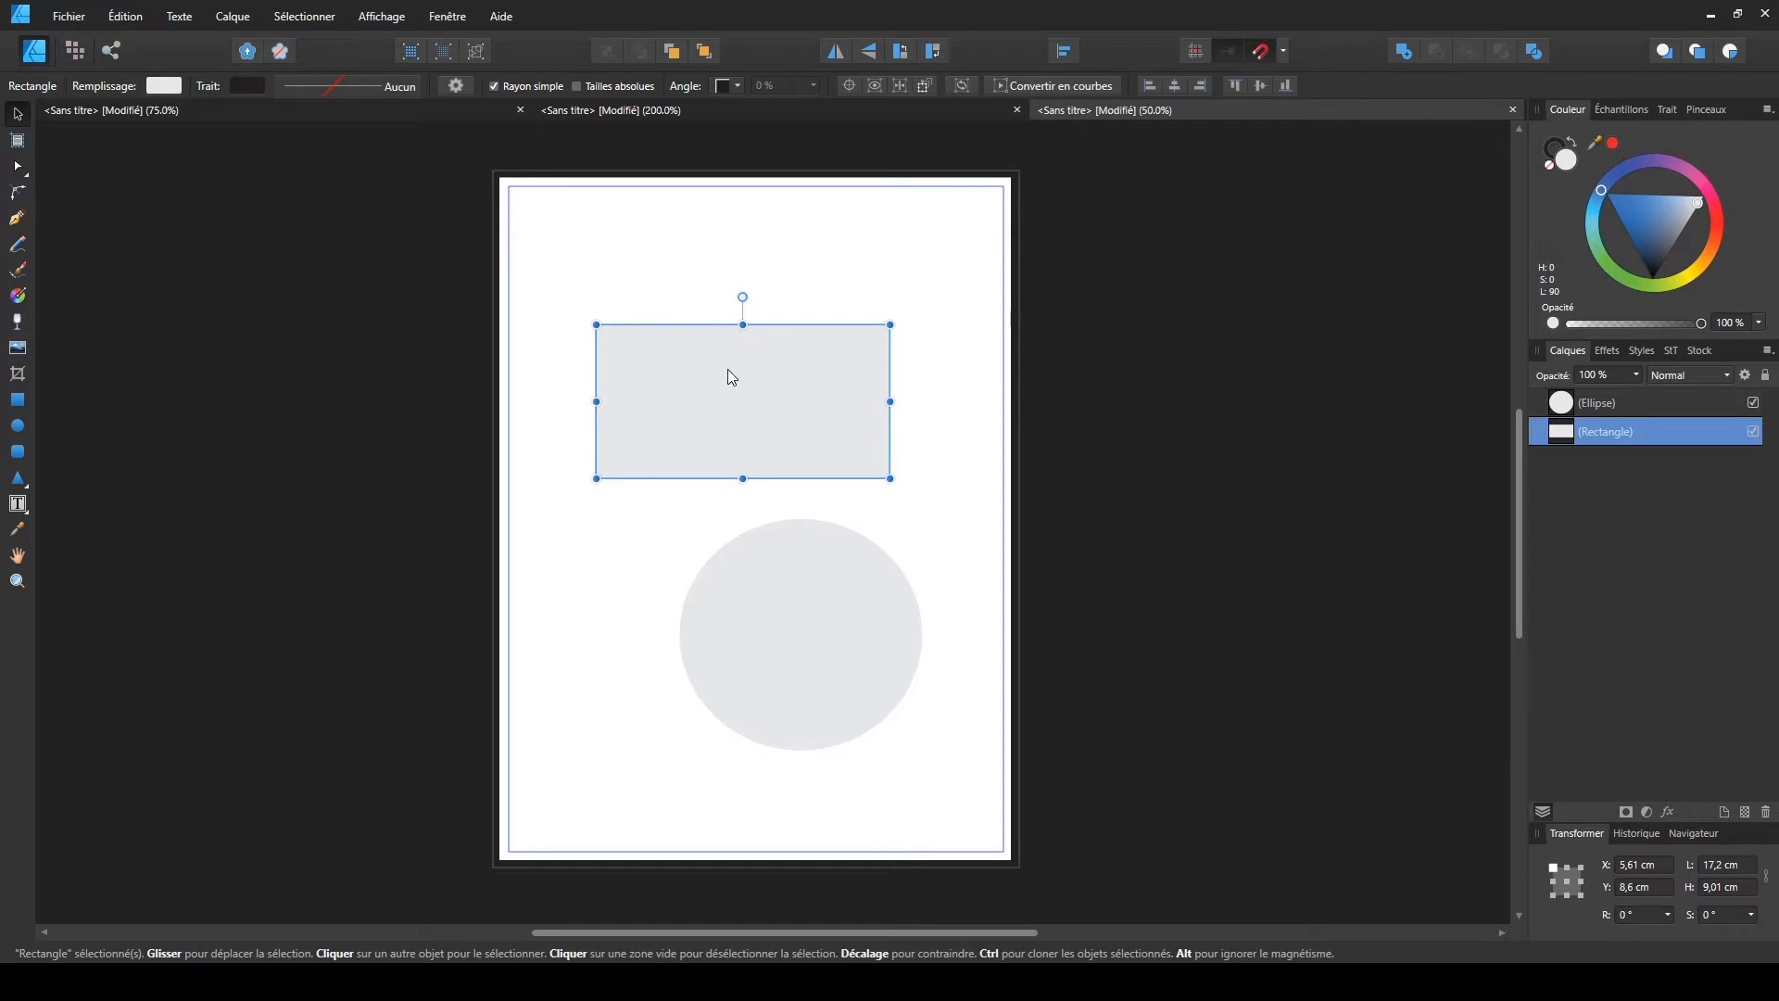
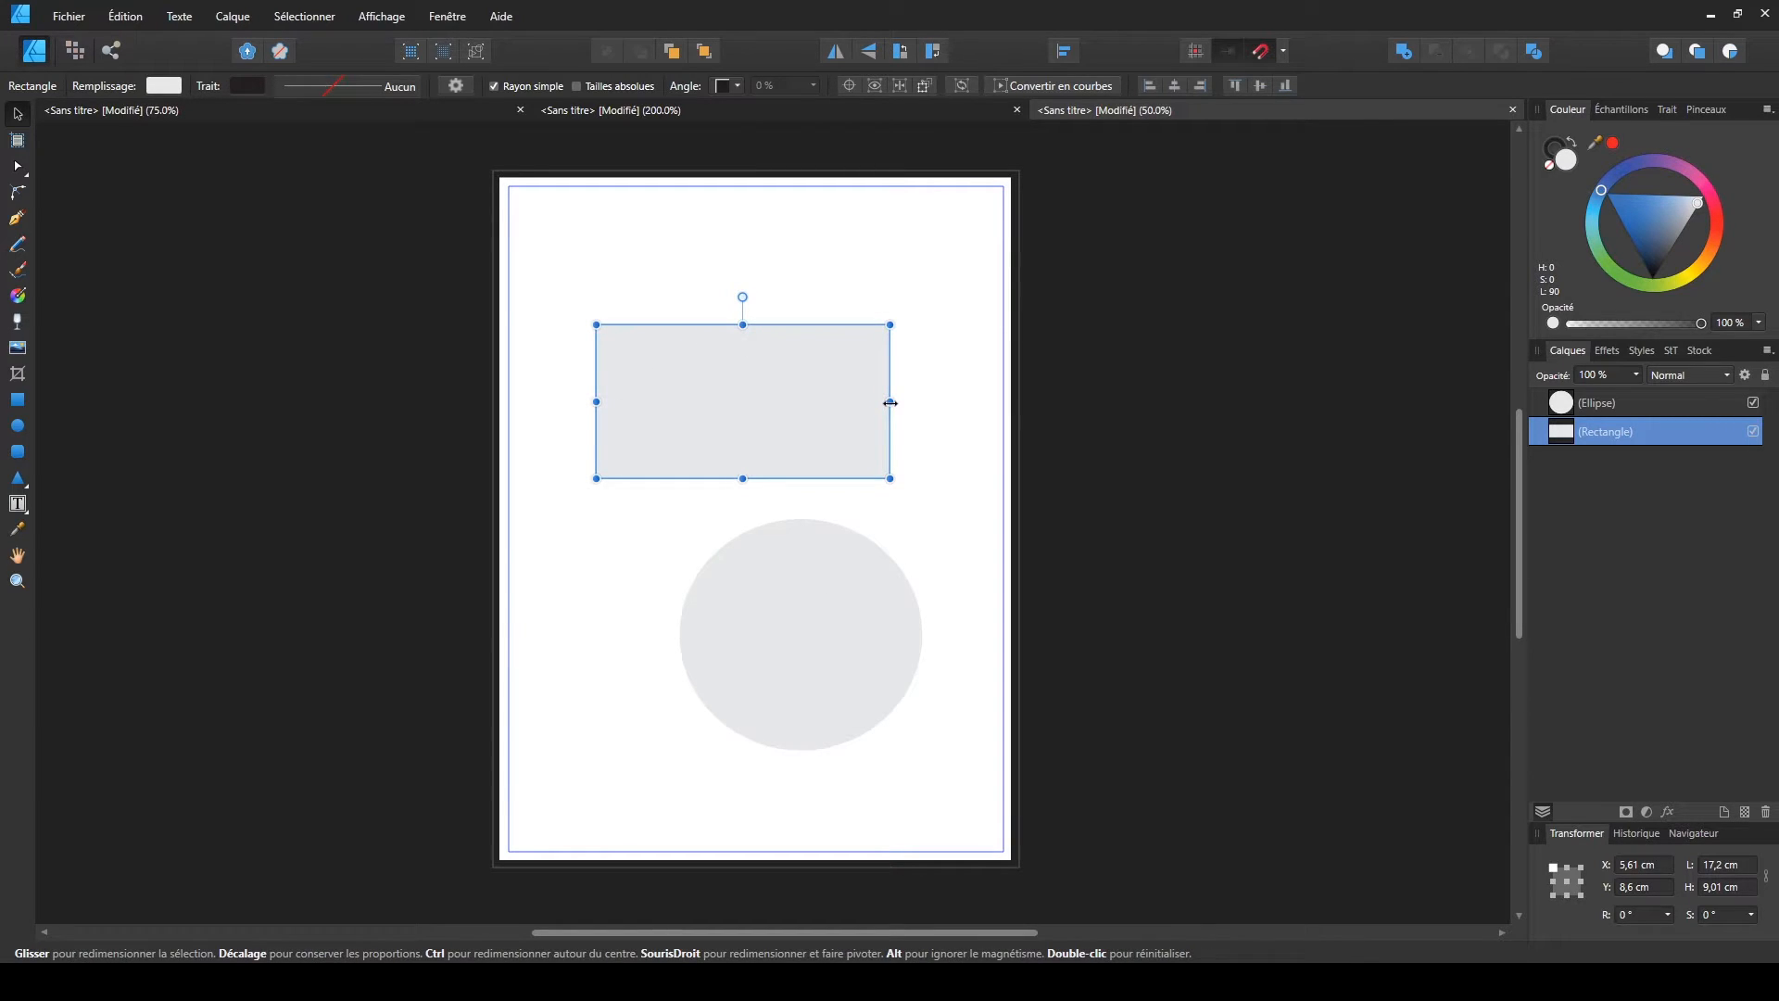
drag(889, 402, 824, 405)
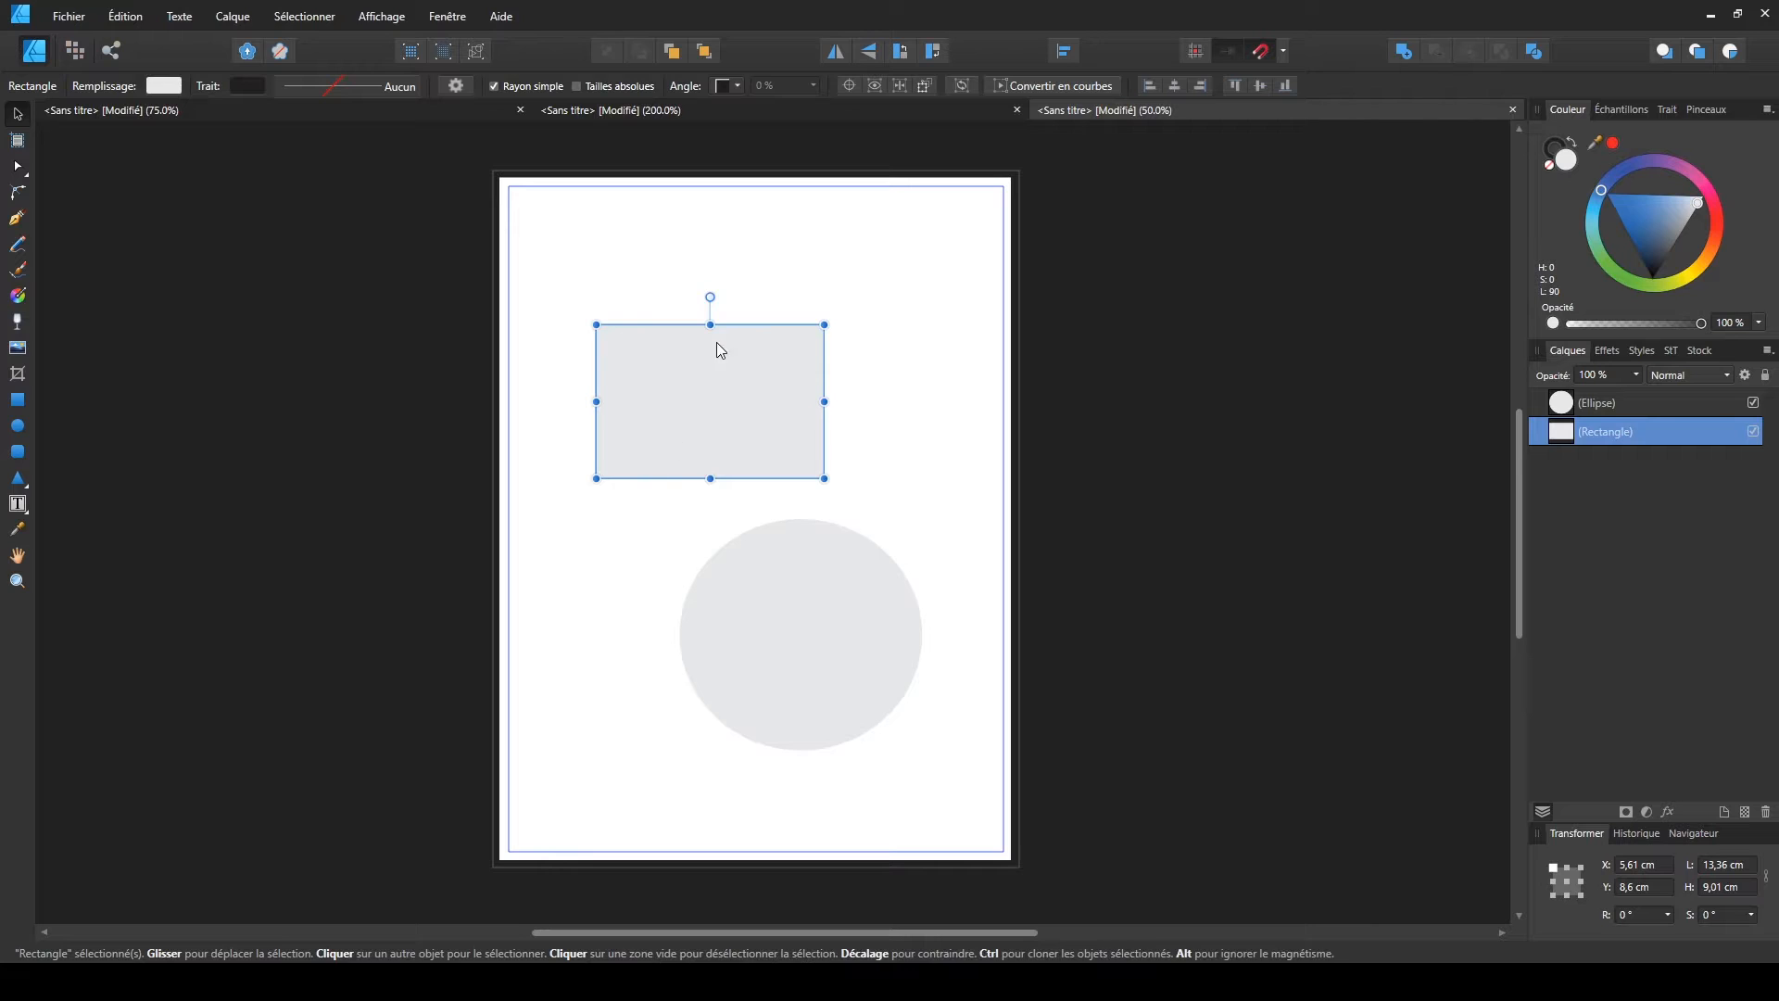
mouse_move(710, 326)
mouse_down()
mouse_move(711, 412)
mouse_move(711, 319)
mouse_up()
mouse_move(711, 478)
mouse_down()
mouse_move(700, 371)
mouse_move(700, 483)
mouse_up()
drag(596, 400, 560, 400)
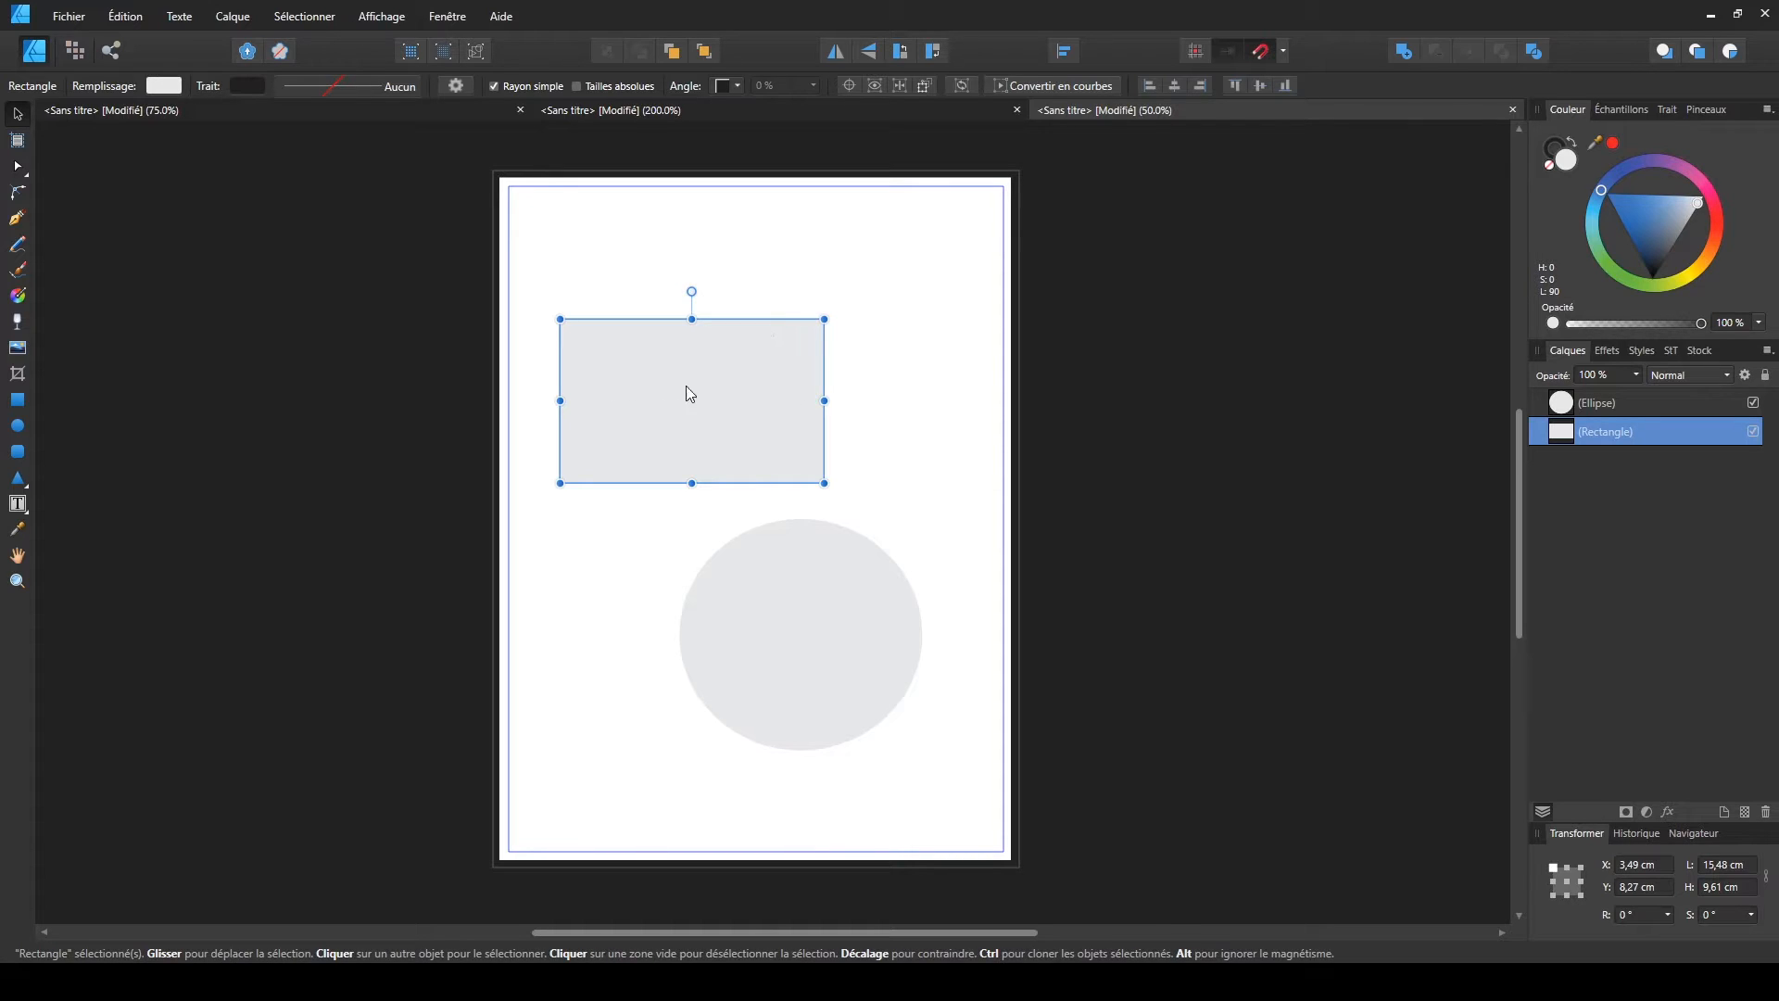
- Resize the rectangle from its upper-right corner, freely and proportionally, to about 13.1 × 9.4 cm, and deselect it
drag(824, 319, 766, 335)
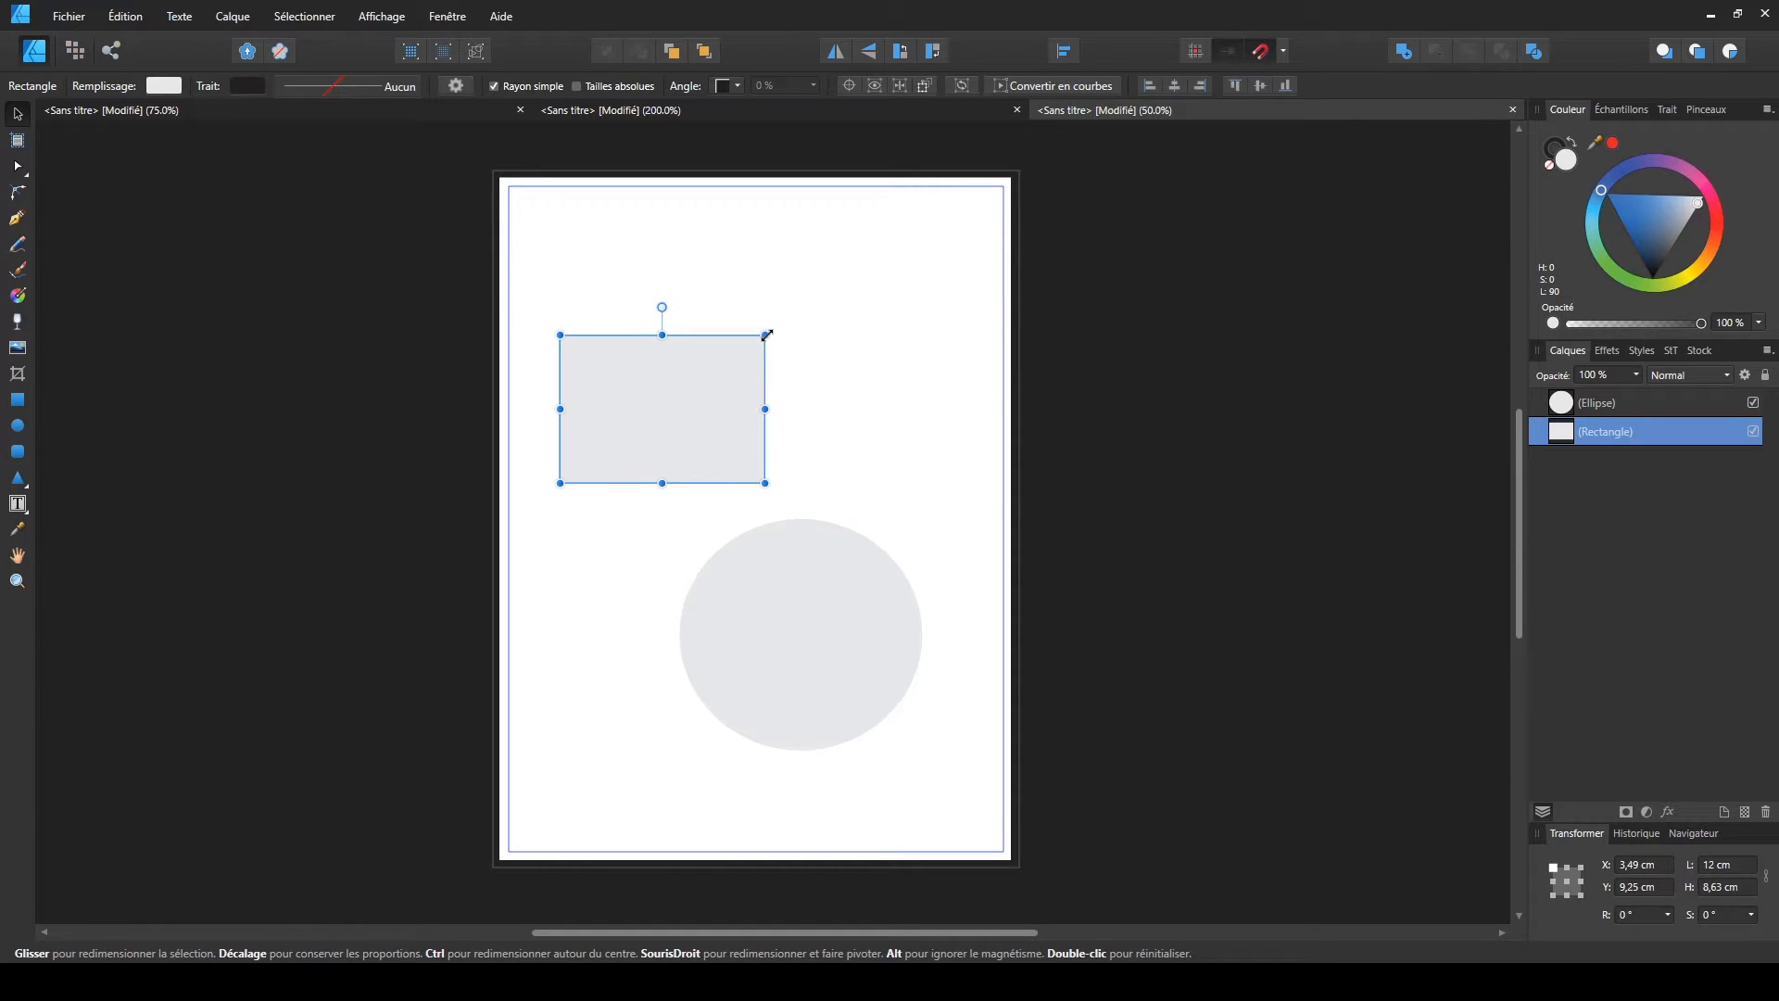
drag(767, 335, 819, 367)
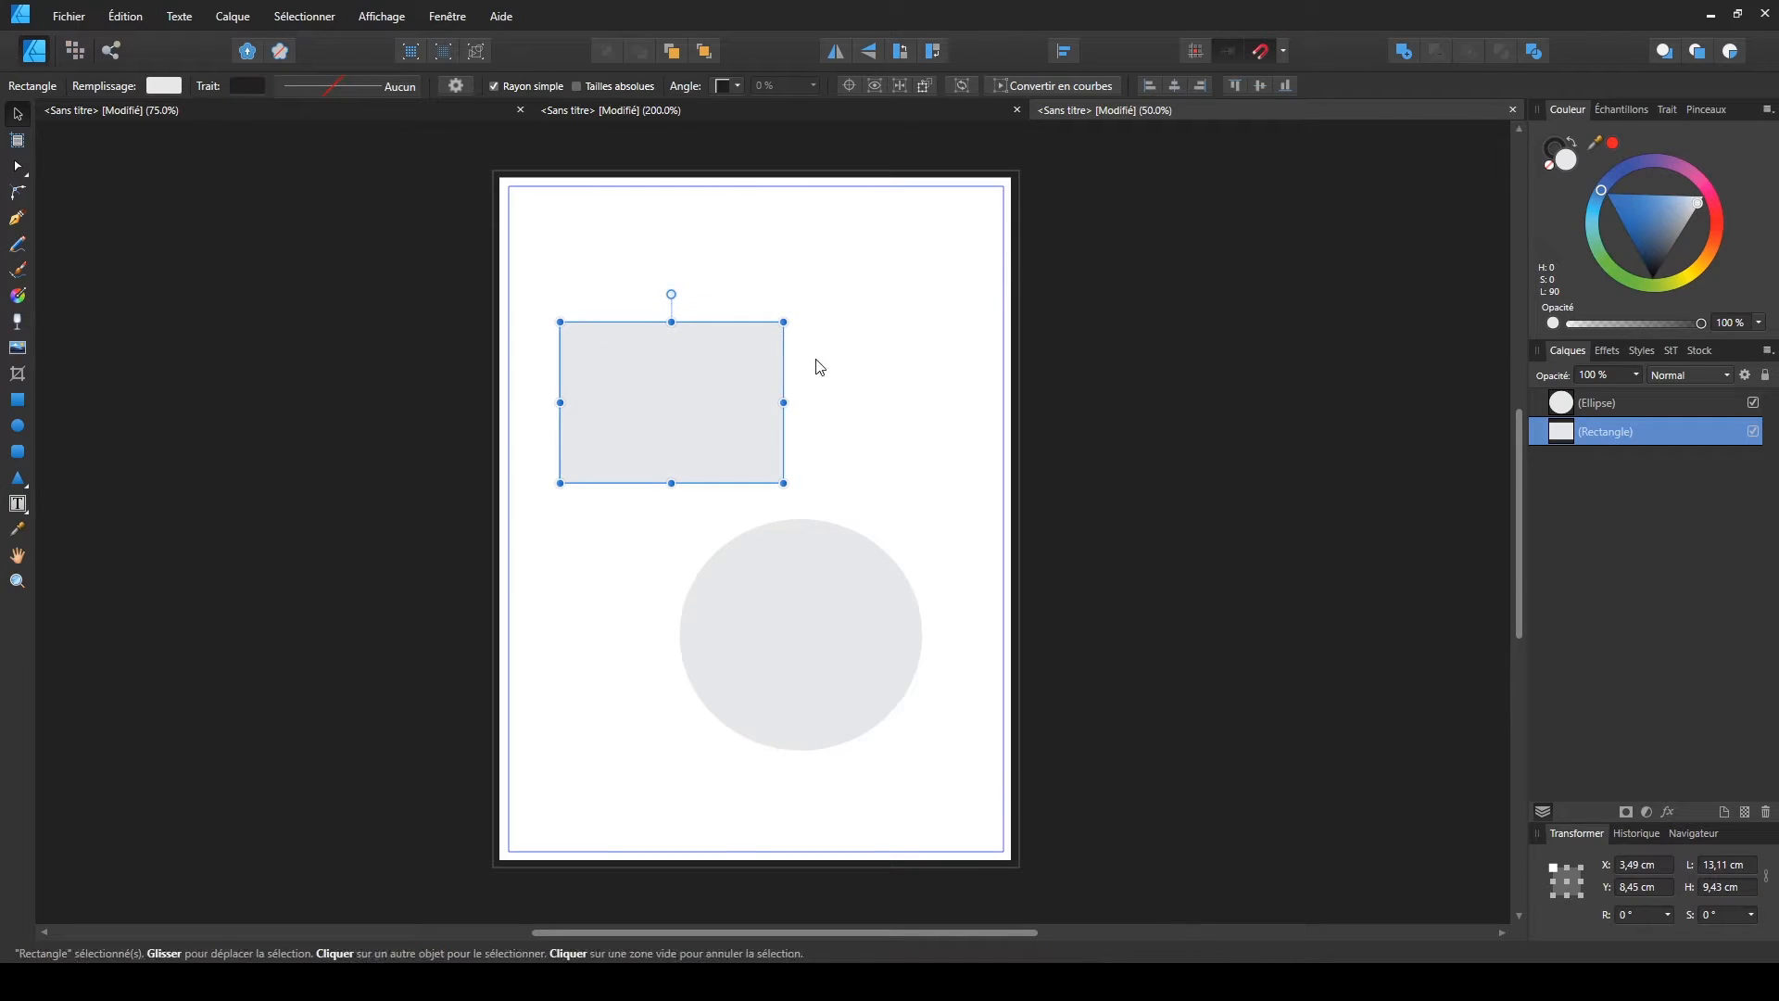
click(911, 403)
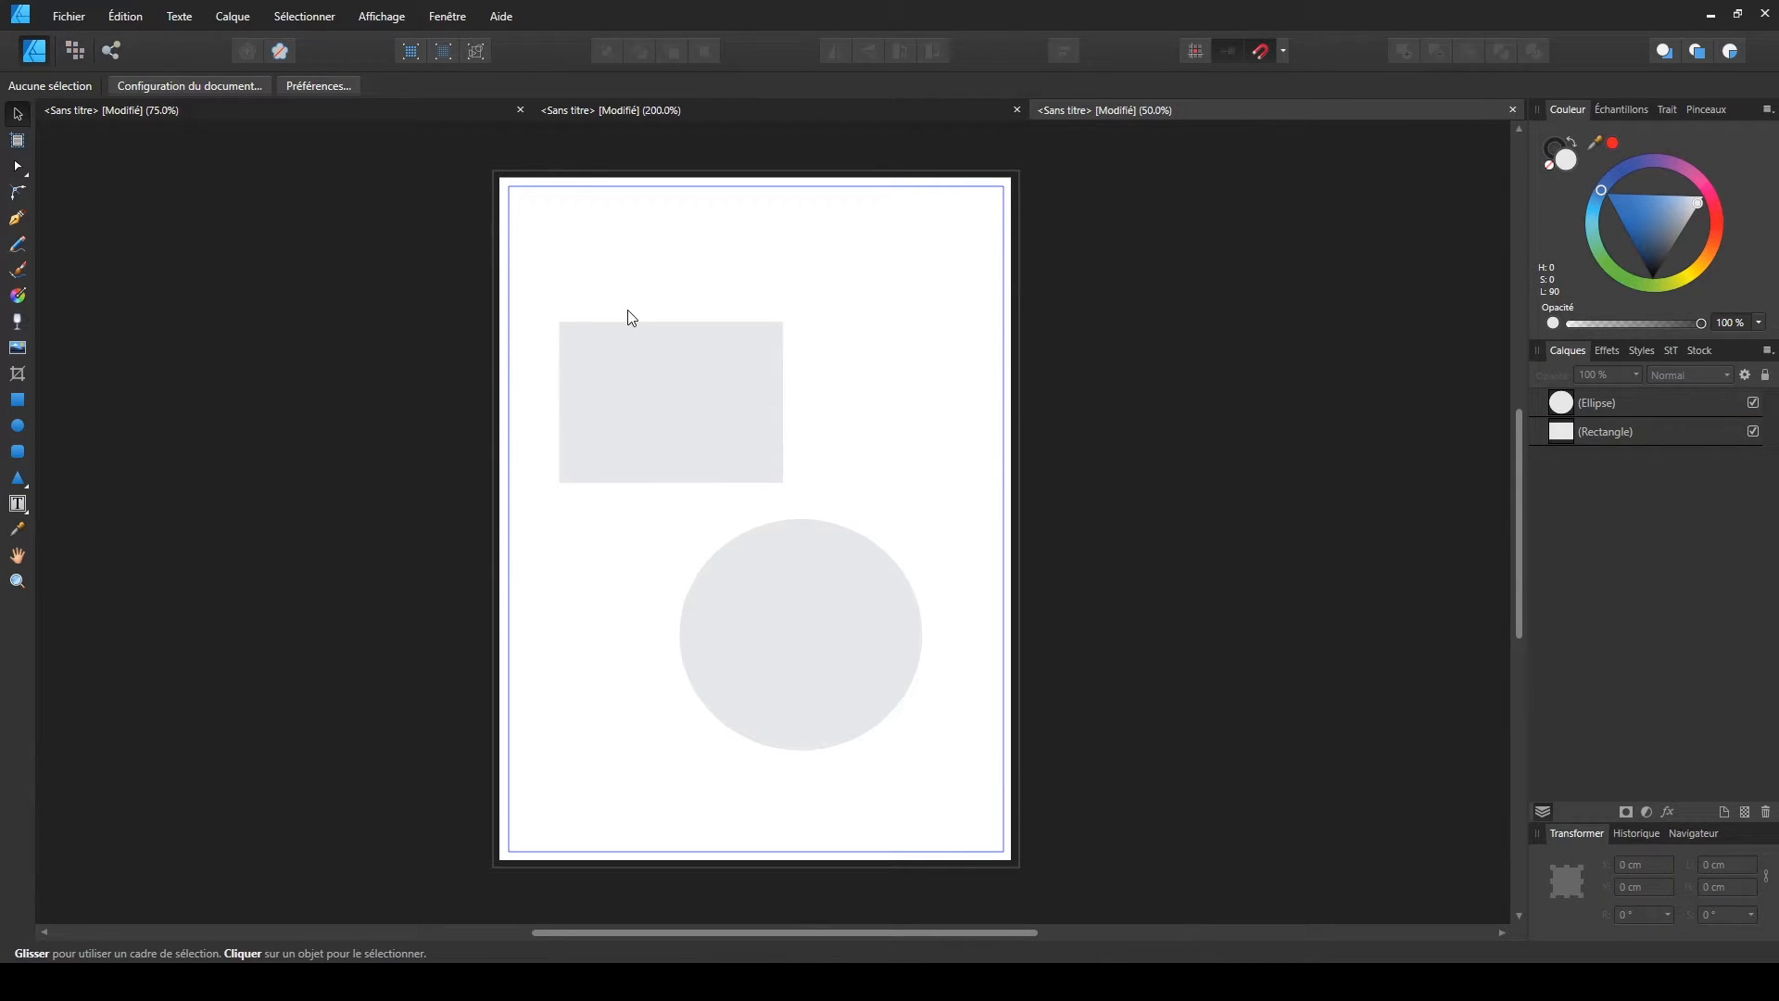
- Draw a proportion-constrained square about 7.9 cm wide near the page's upper-right corner, and delete it
click(18, 399)
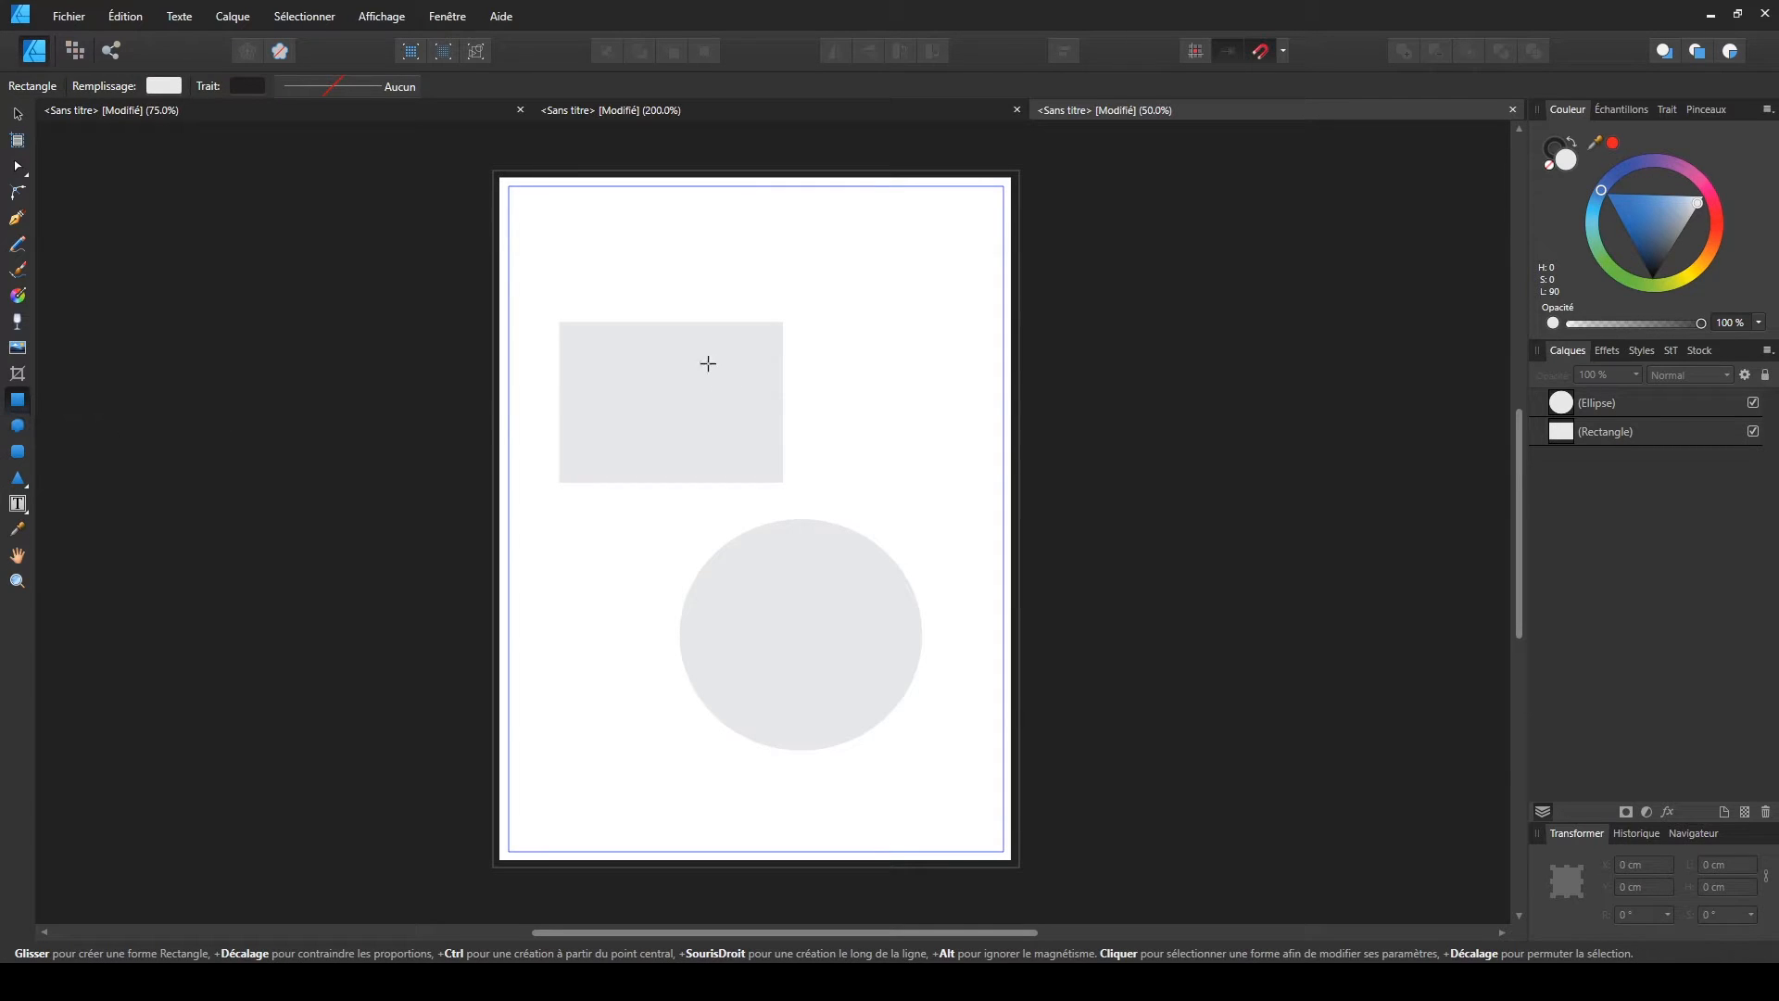
drag(815, 241, 844, 360)
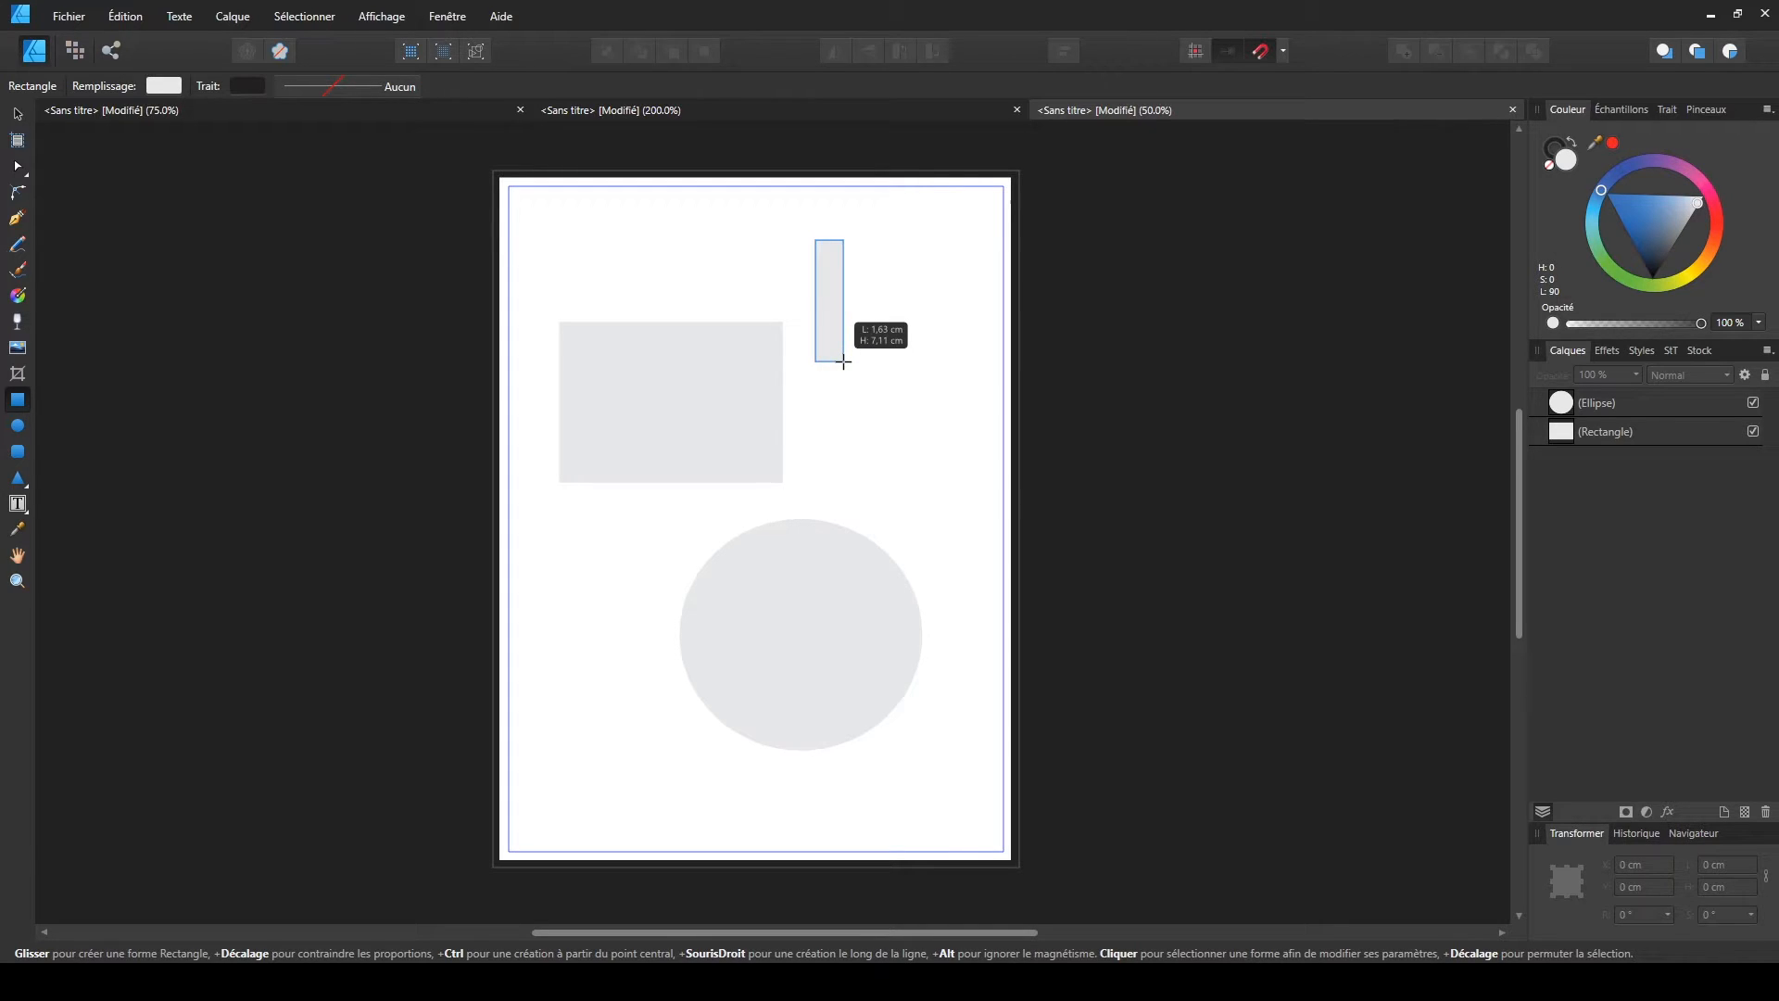
drag(843, 363, 951, 375)
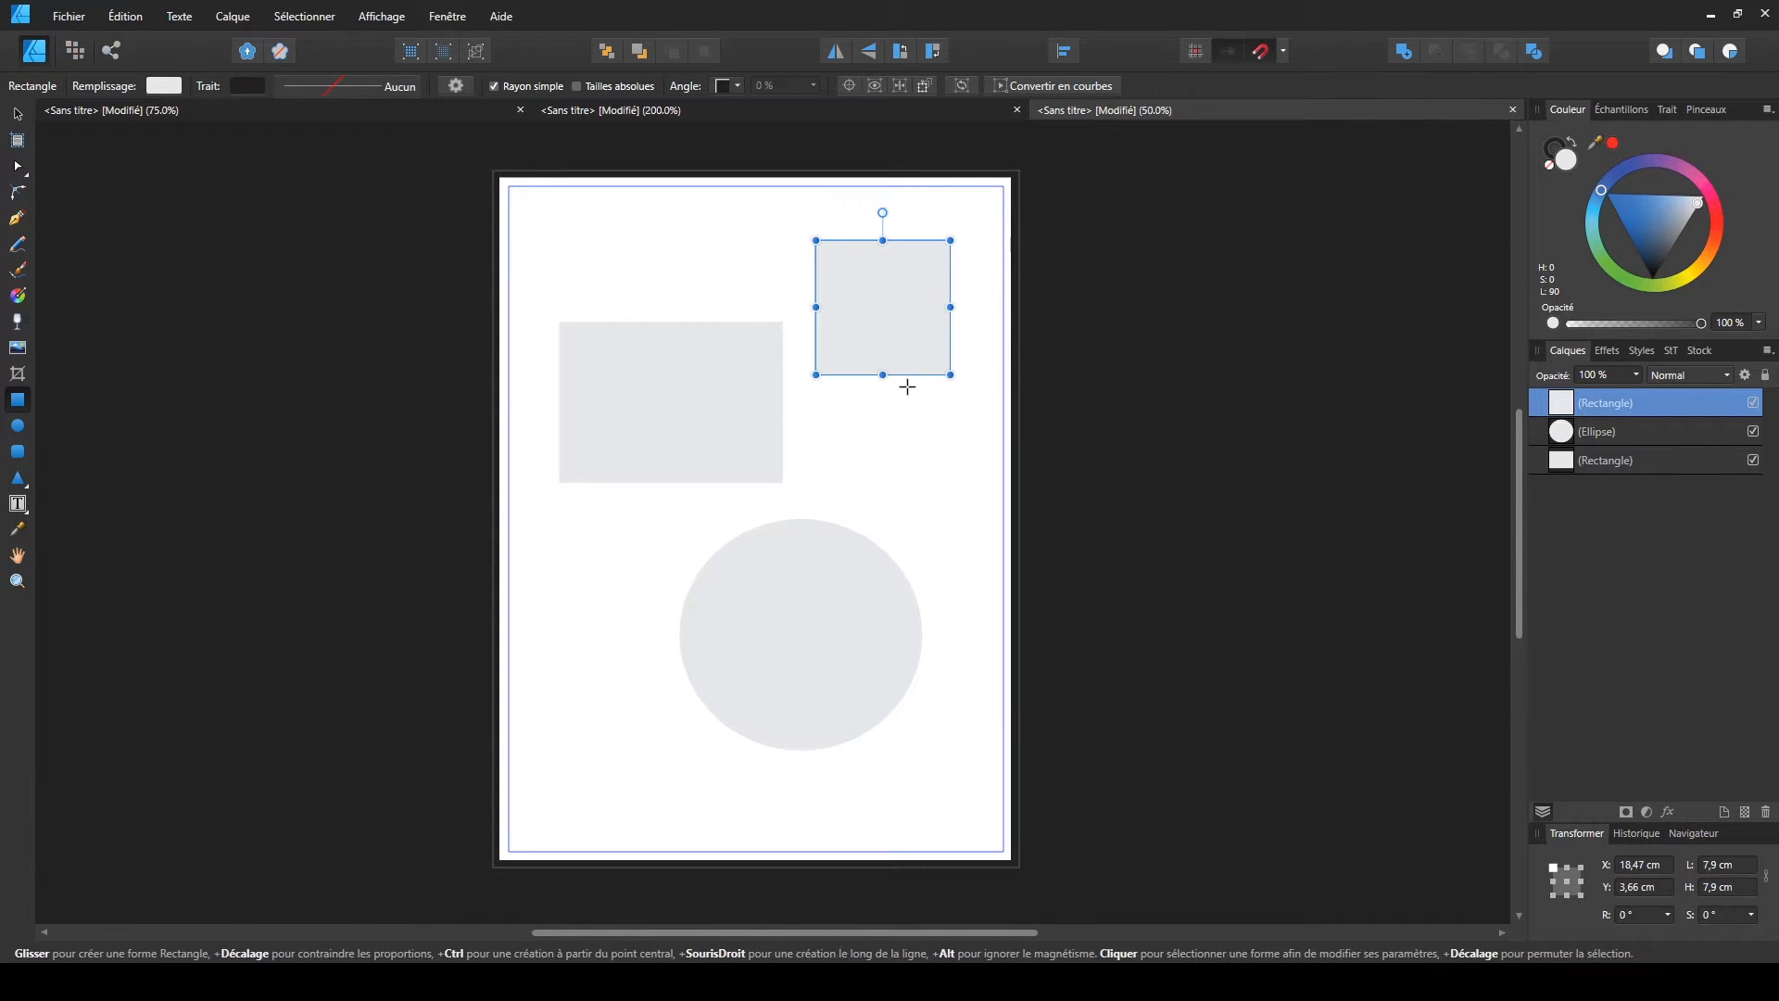
key(Delete)
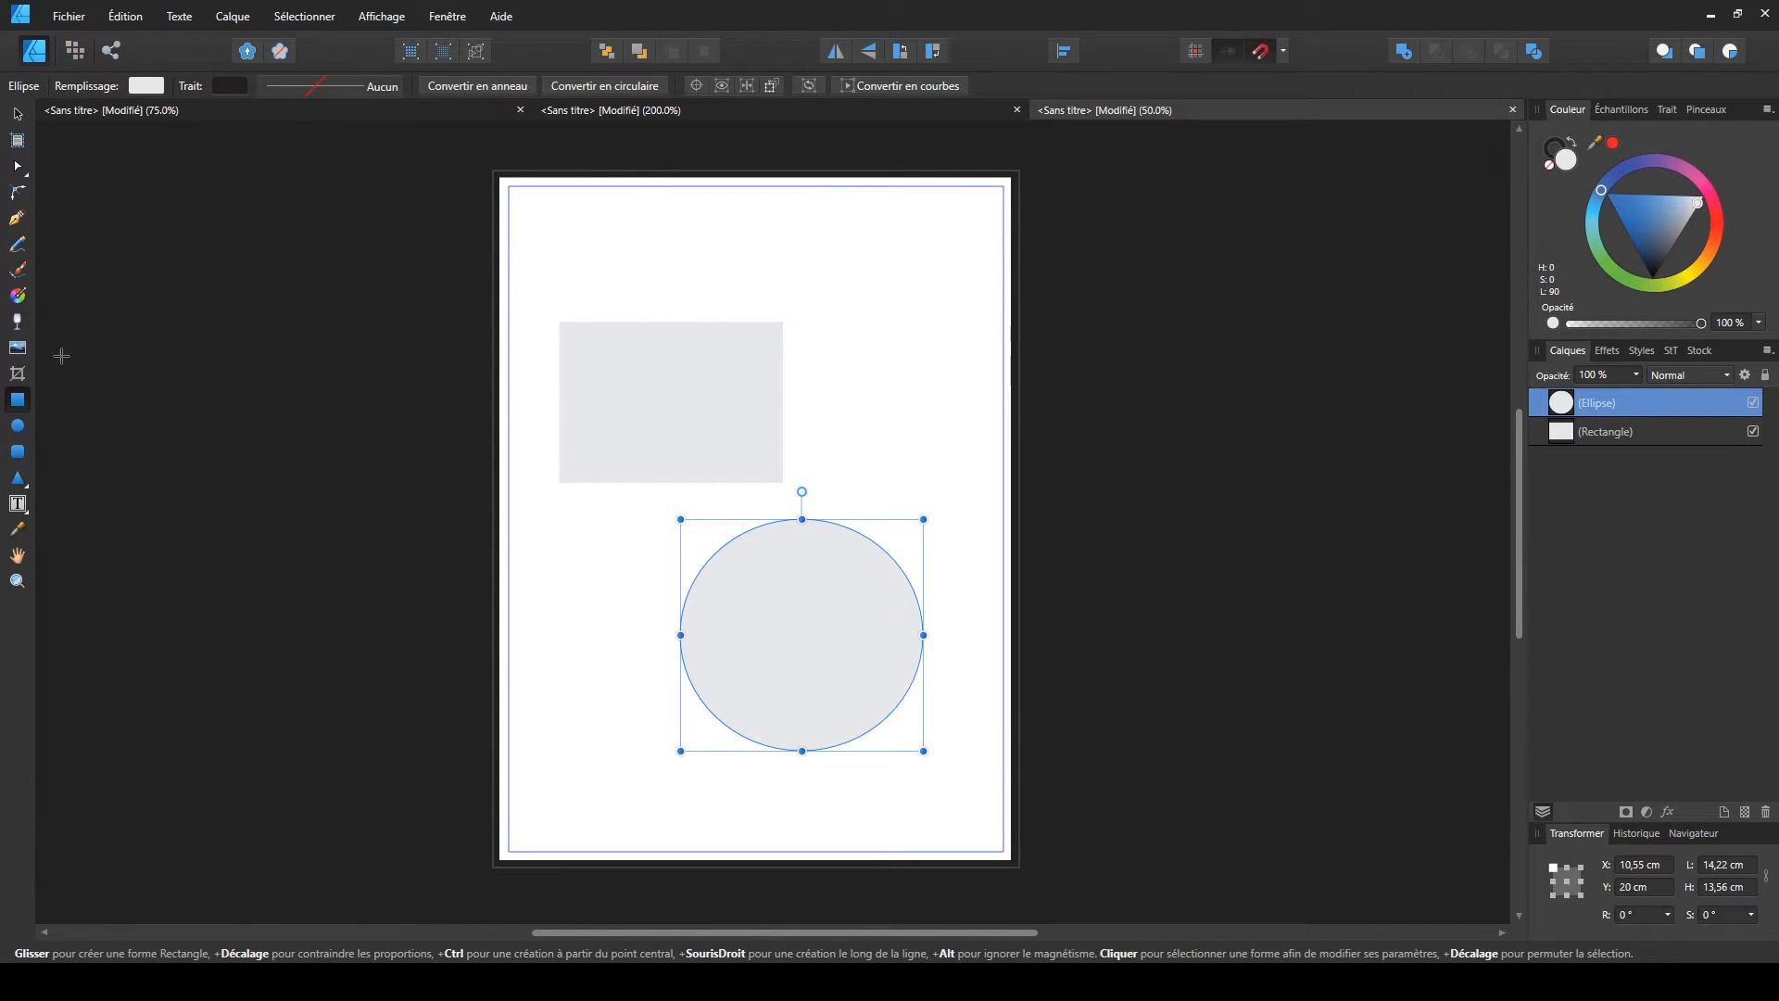
- Draw a perfect circle about 8.6 cm in diameter to the right of the rectangle, and undo it
click(20, 429)
drag(830, 267, 1001, 375)
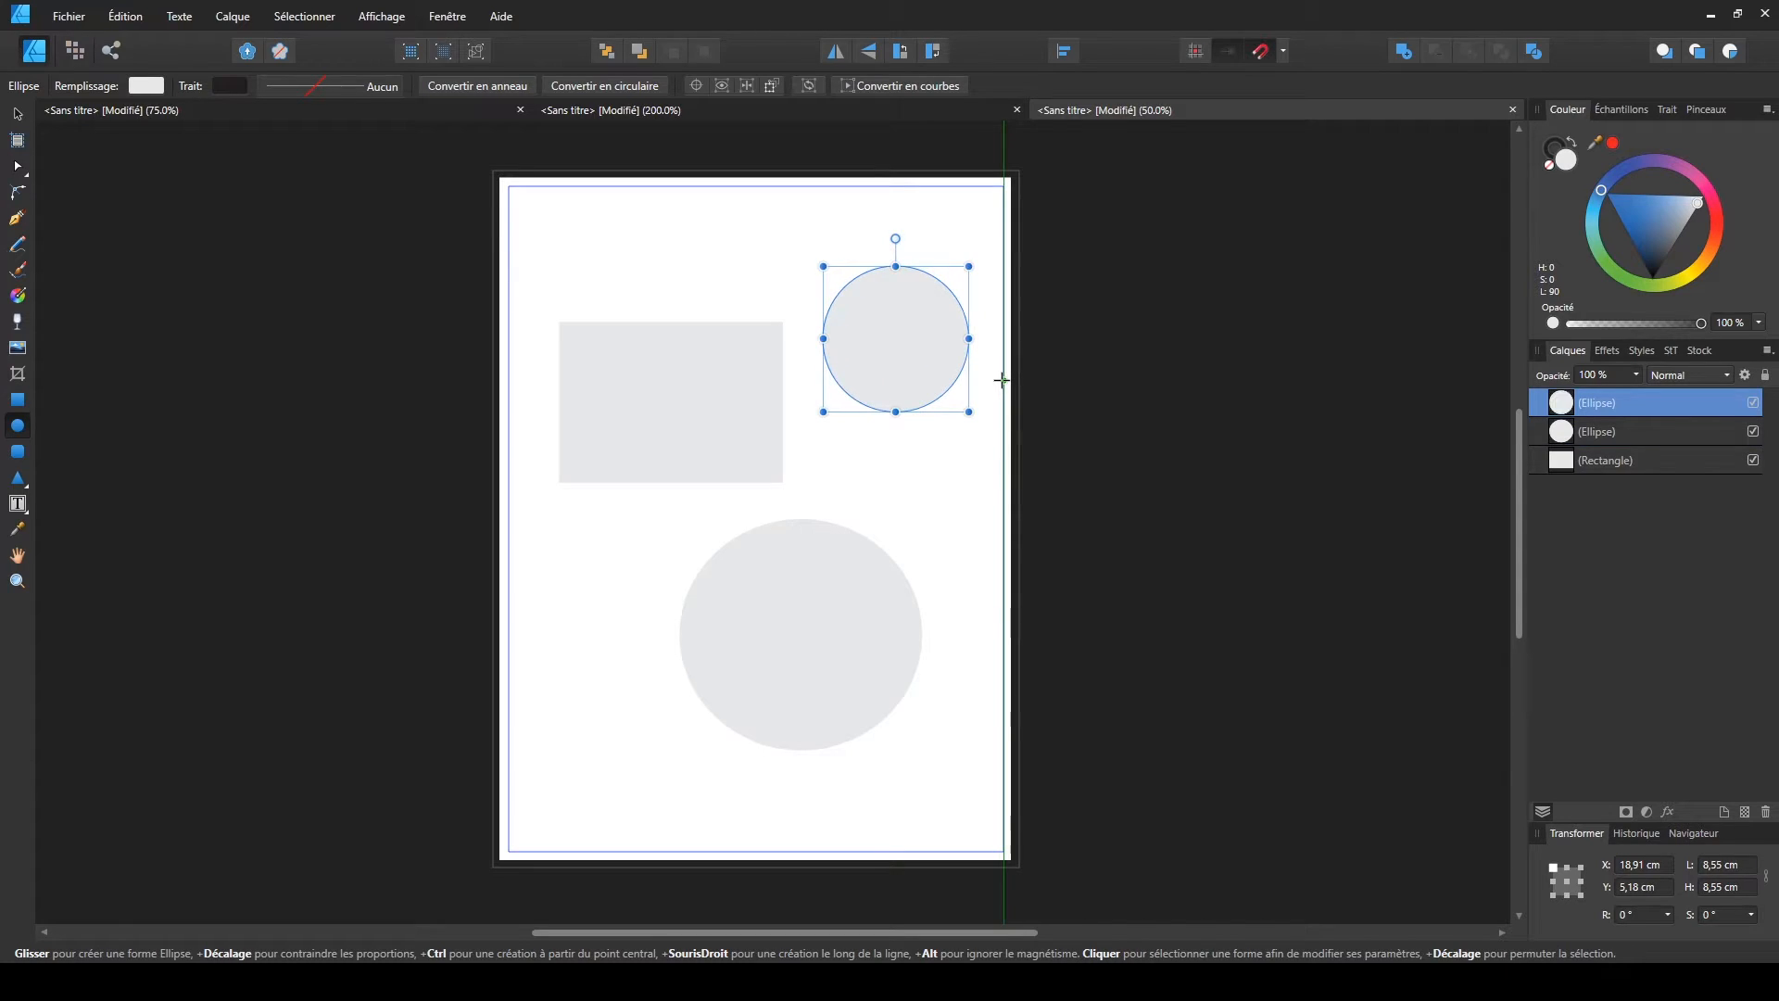
key(ctrl+z)
- Move the large ellipse slightly down and to the right with the Move tool, and delete it
click(18, 113)
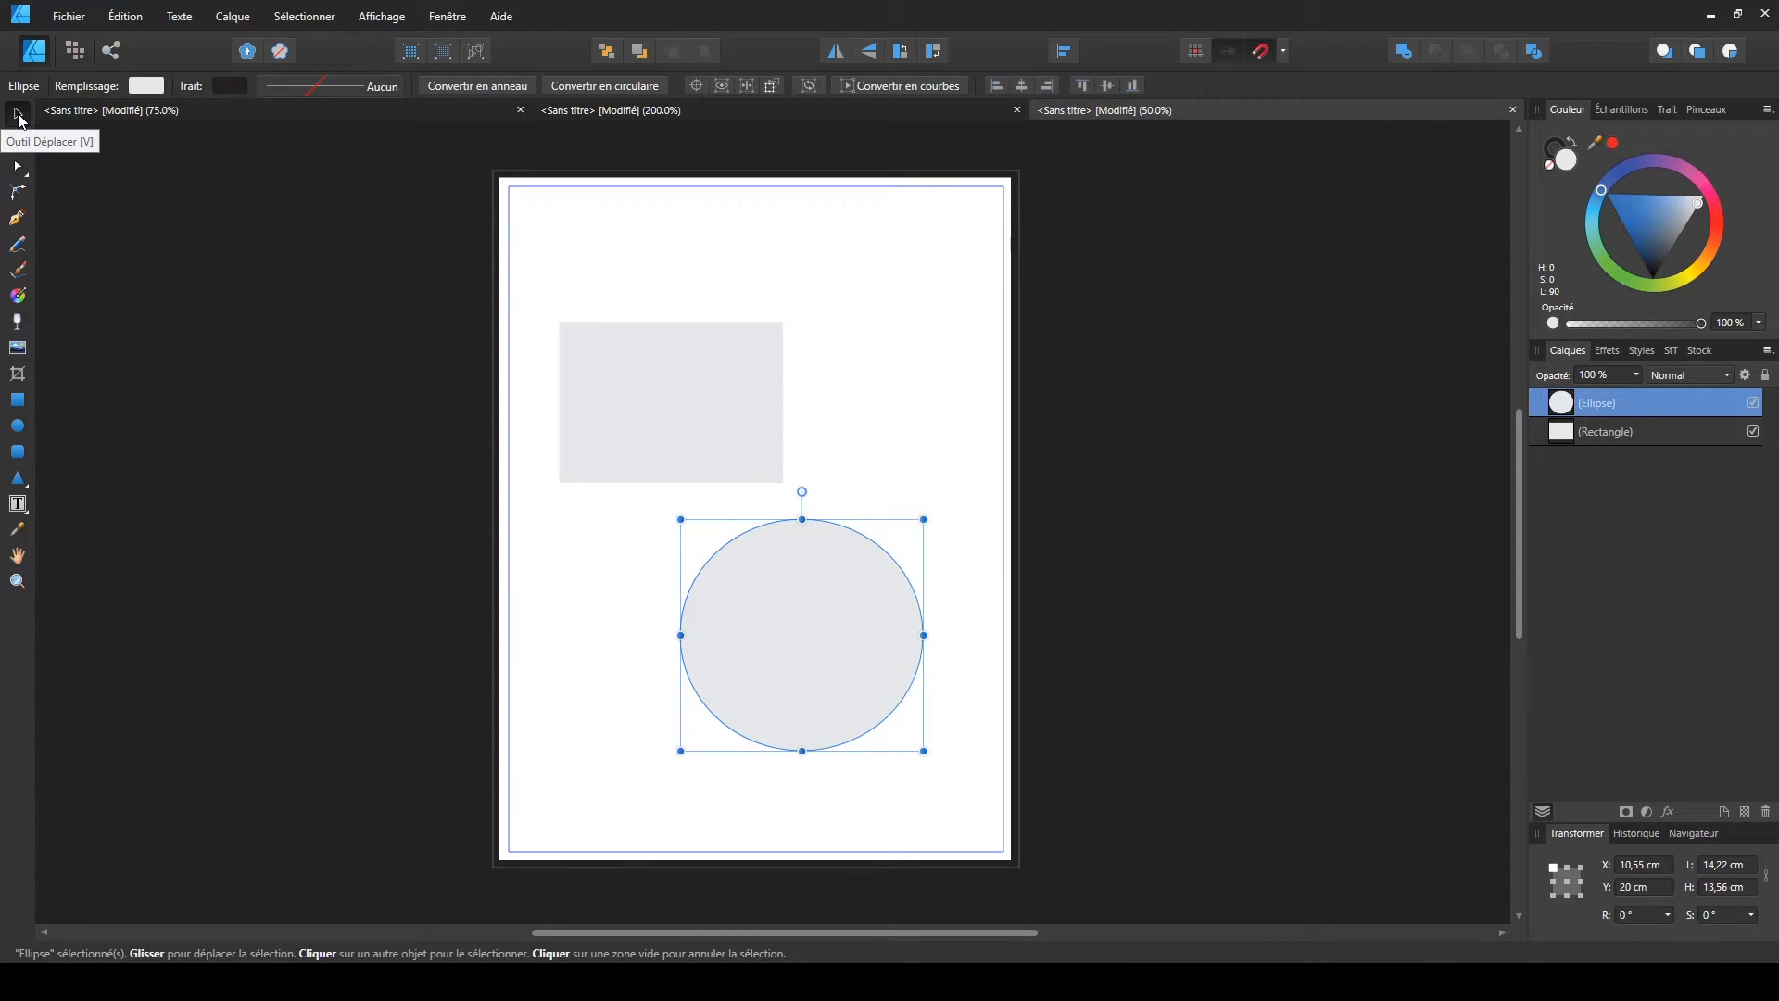
mouse_move(839, 598)
mouse_down()
mouse_move(793, 581)
mouse_move(841, 628)
mouse_up()
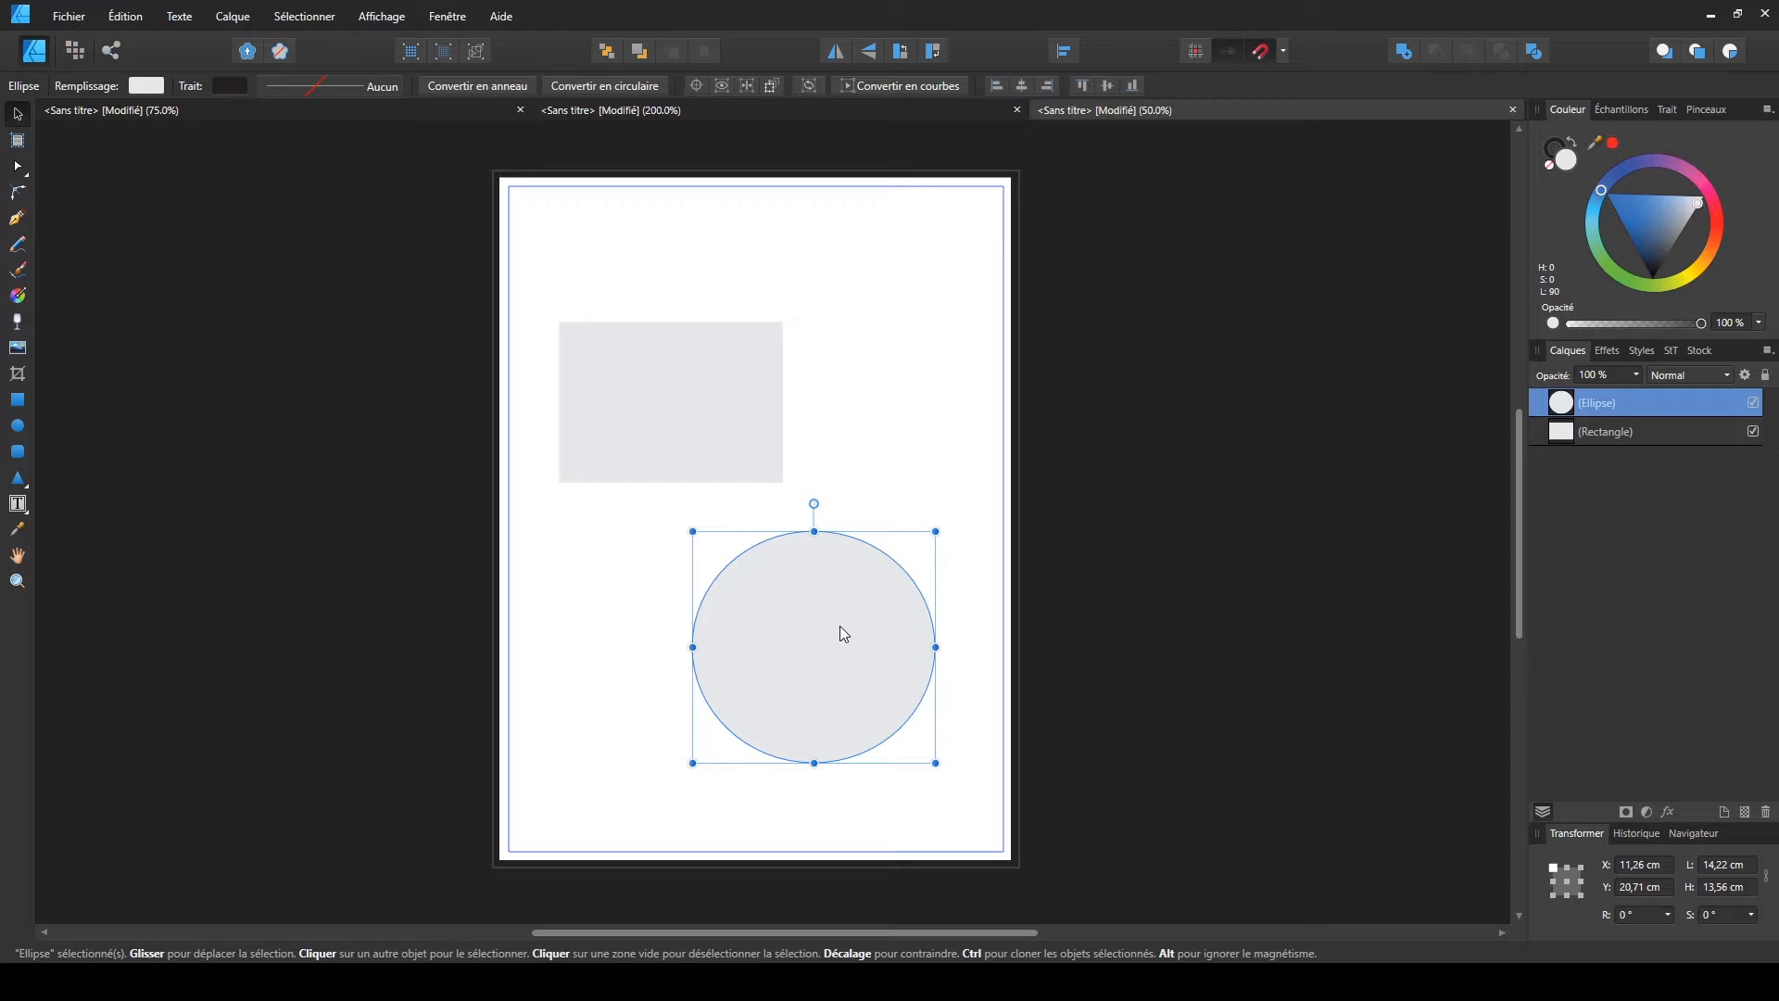
key(Delete)
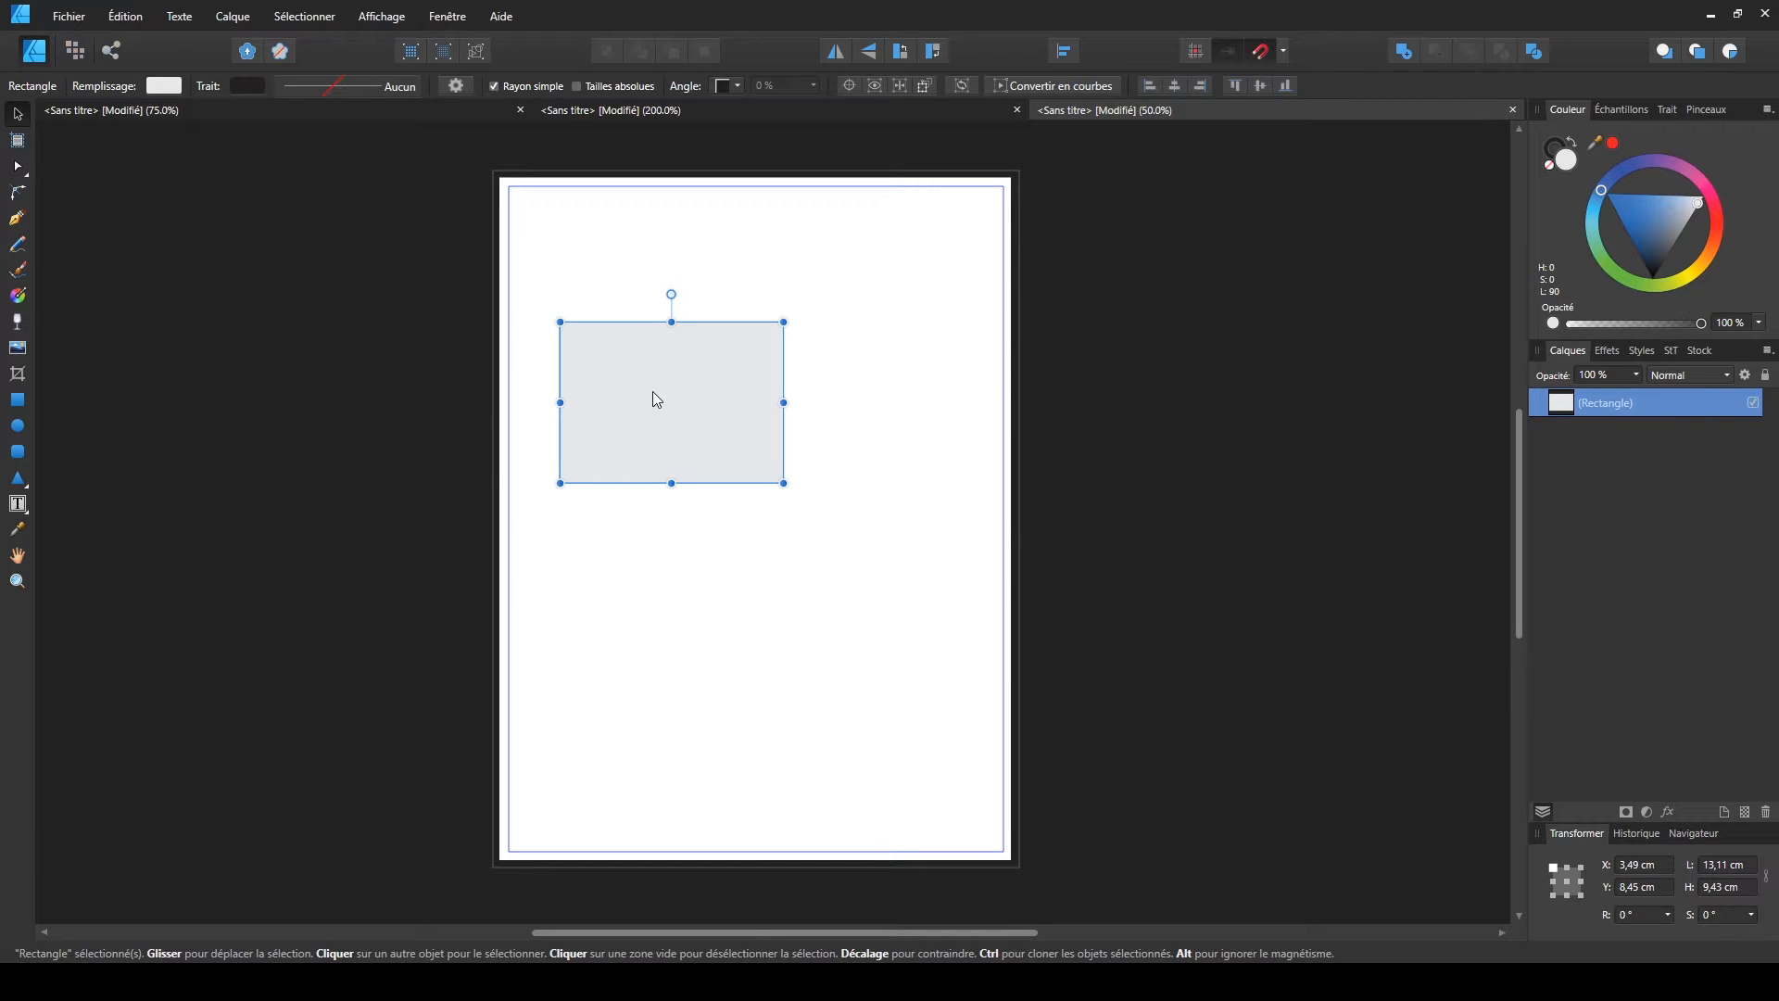
- Move the rectangle slightly up and resize it proportionally from its upper-right corner to about 11.6 × 8.4 cm
mouse_move(667, 399)
mouse_down()
mouse_move(821, 529)
mouse_move(655, 526)
mouse_move(797, 369)
mouse_move(695, 307)
mouse_move(668, 379)
mouse_up()
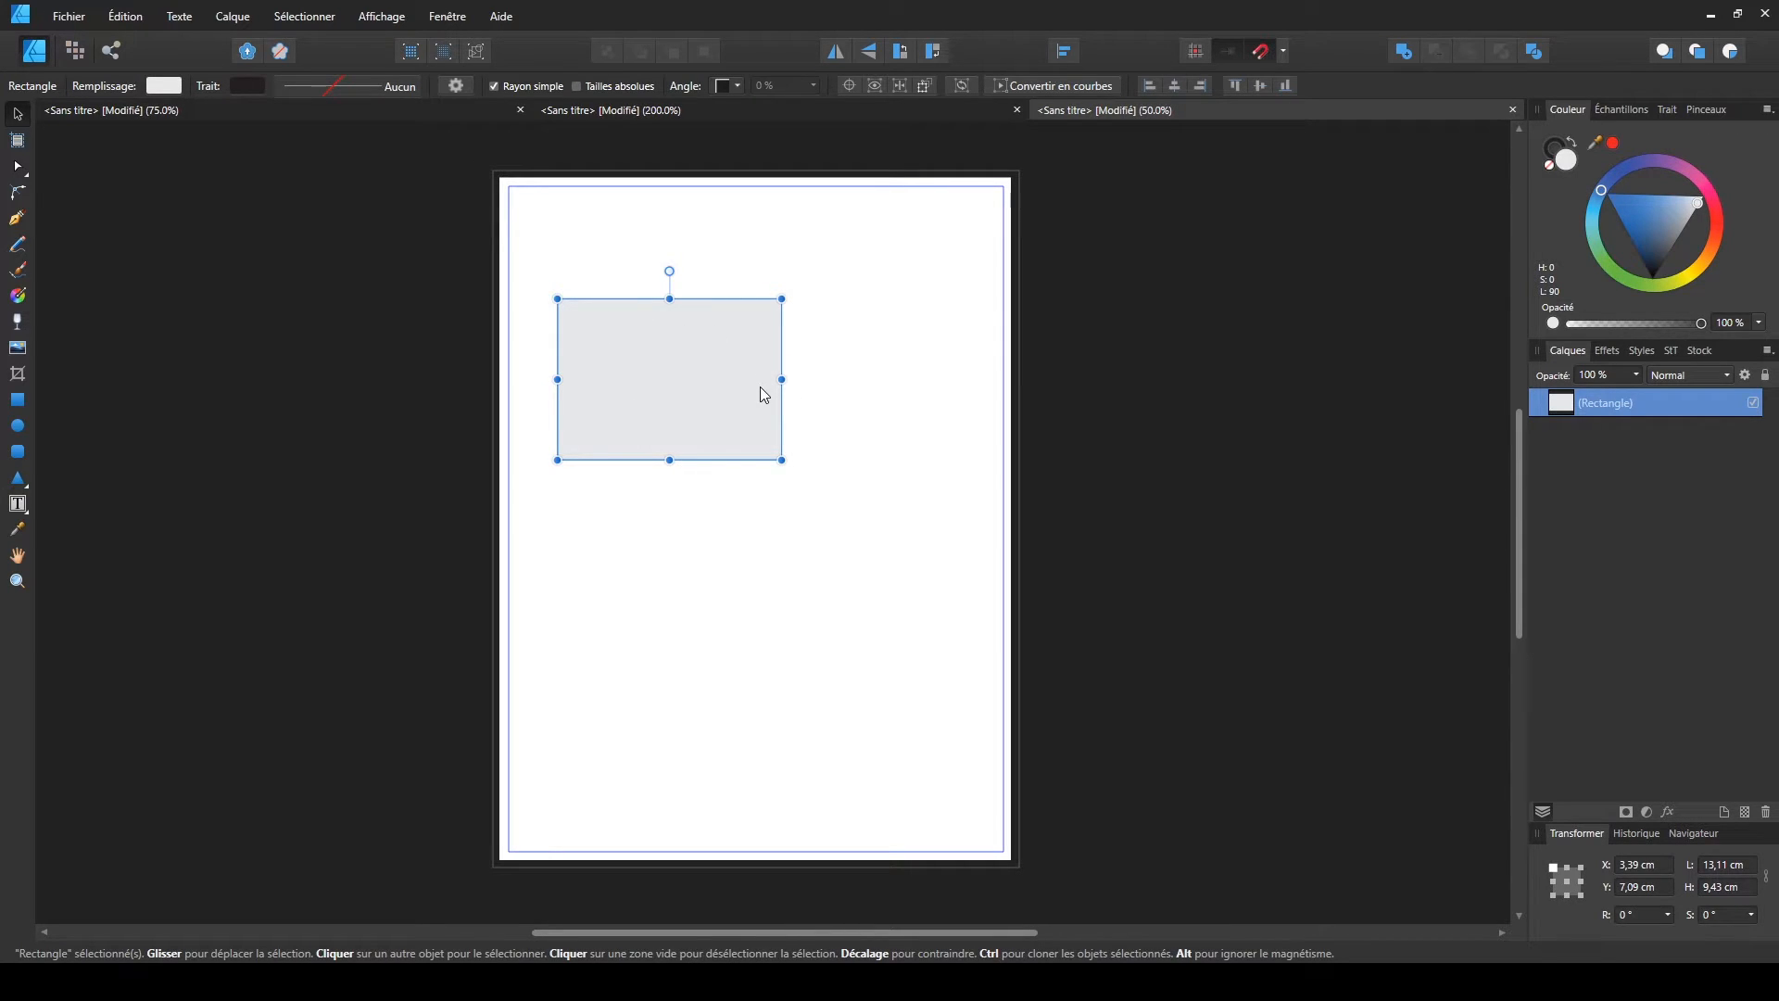
drag(783, 297, 724, 308)
drag(717, 299, 756, 316)
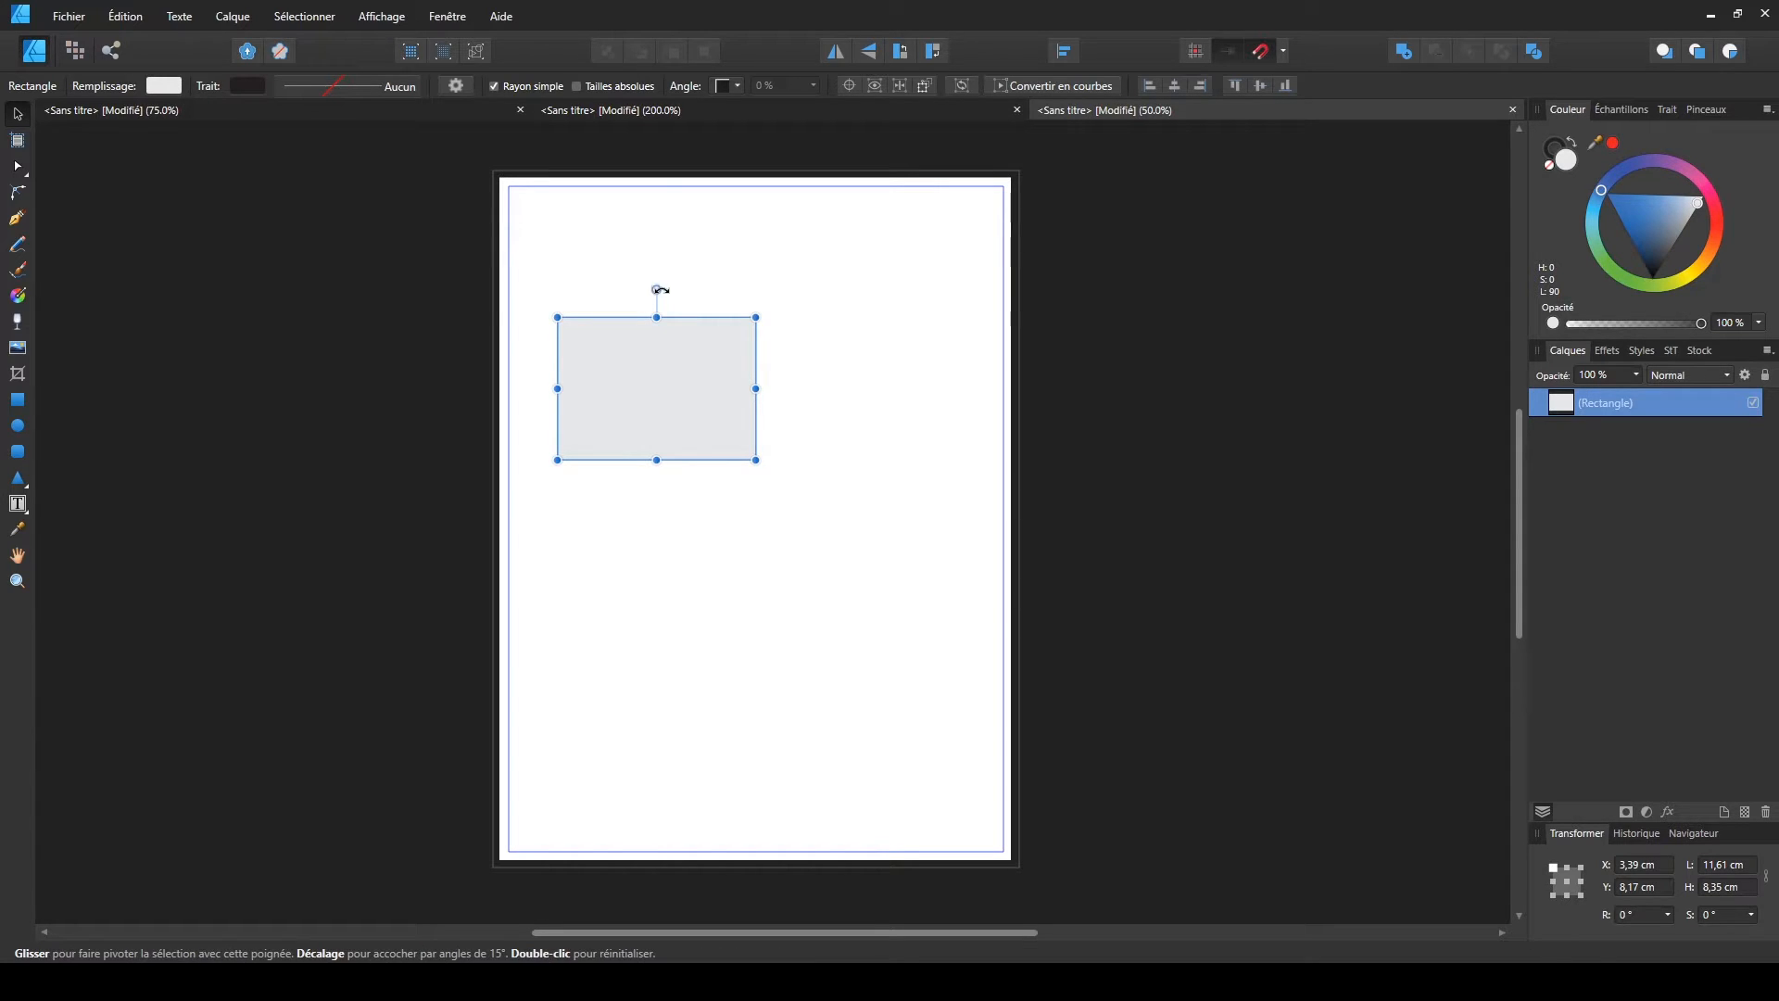
- Rotate the rectangle freely, leaving it at about 3.1°, and move it up and to the right on the page
drag(657, 290, 758, 413)
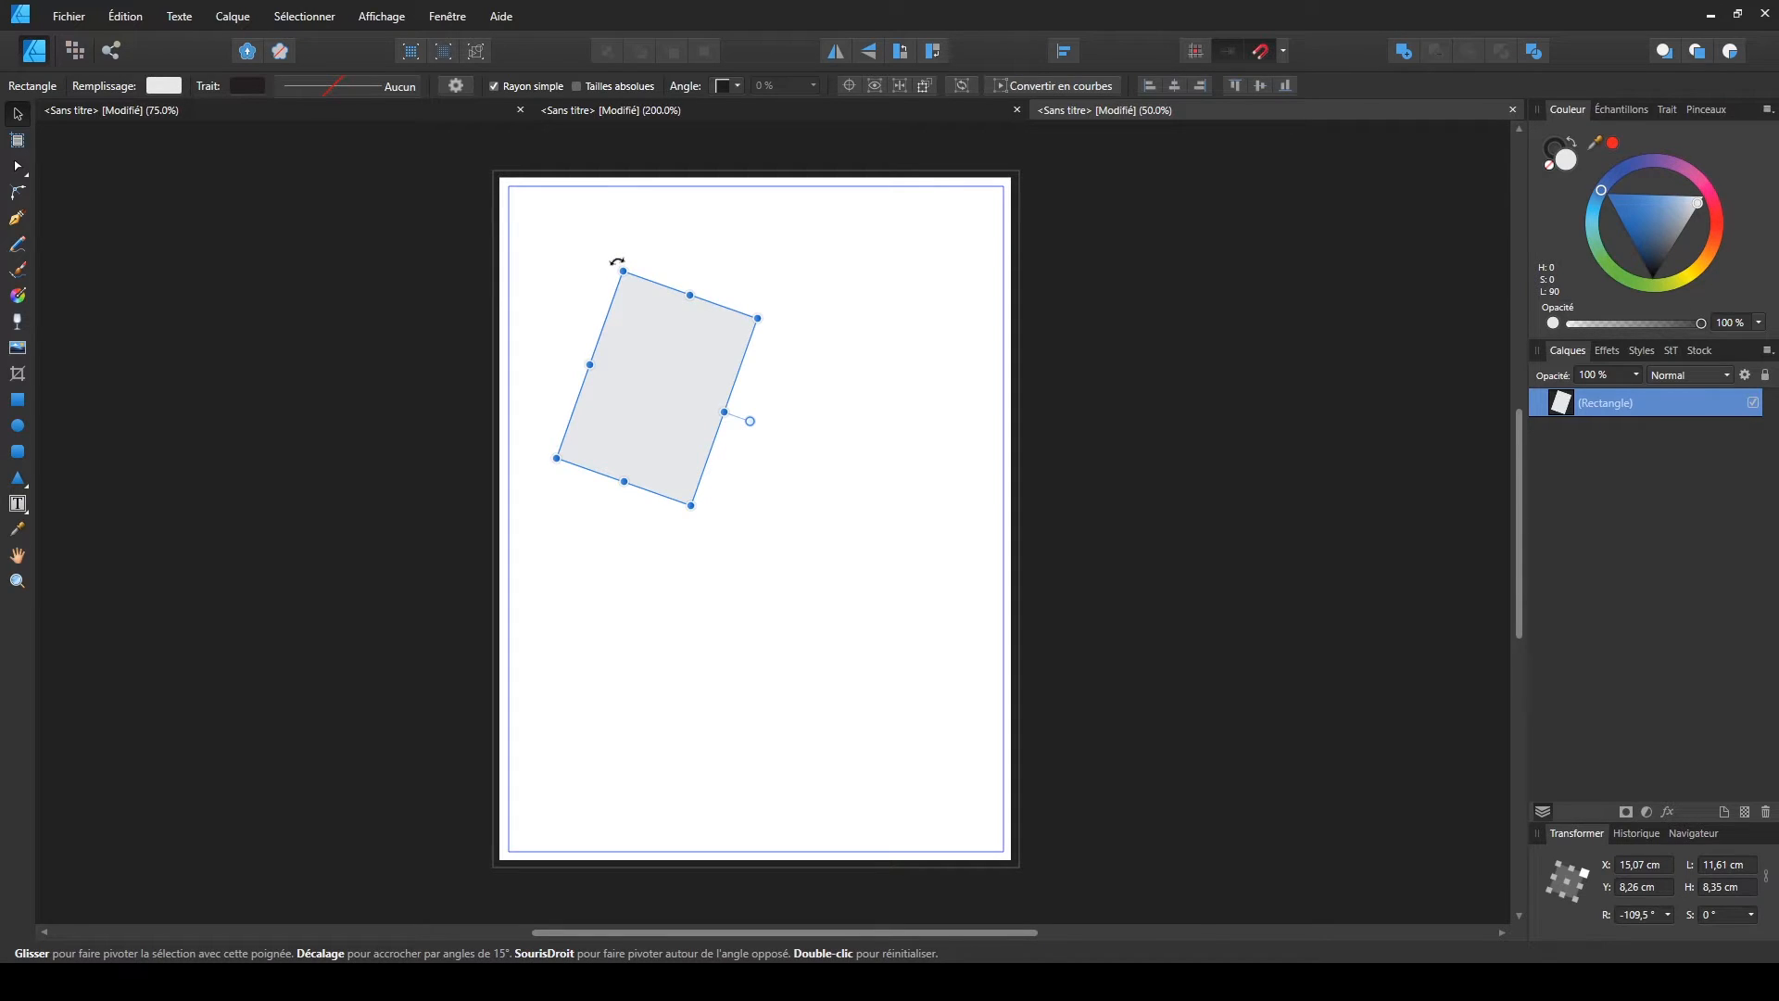
drag(617, 263, 610, 407)
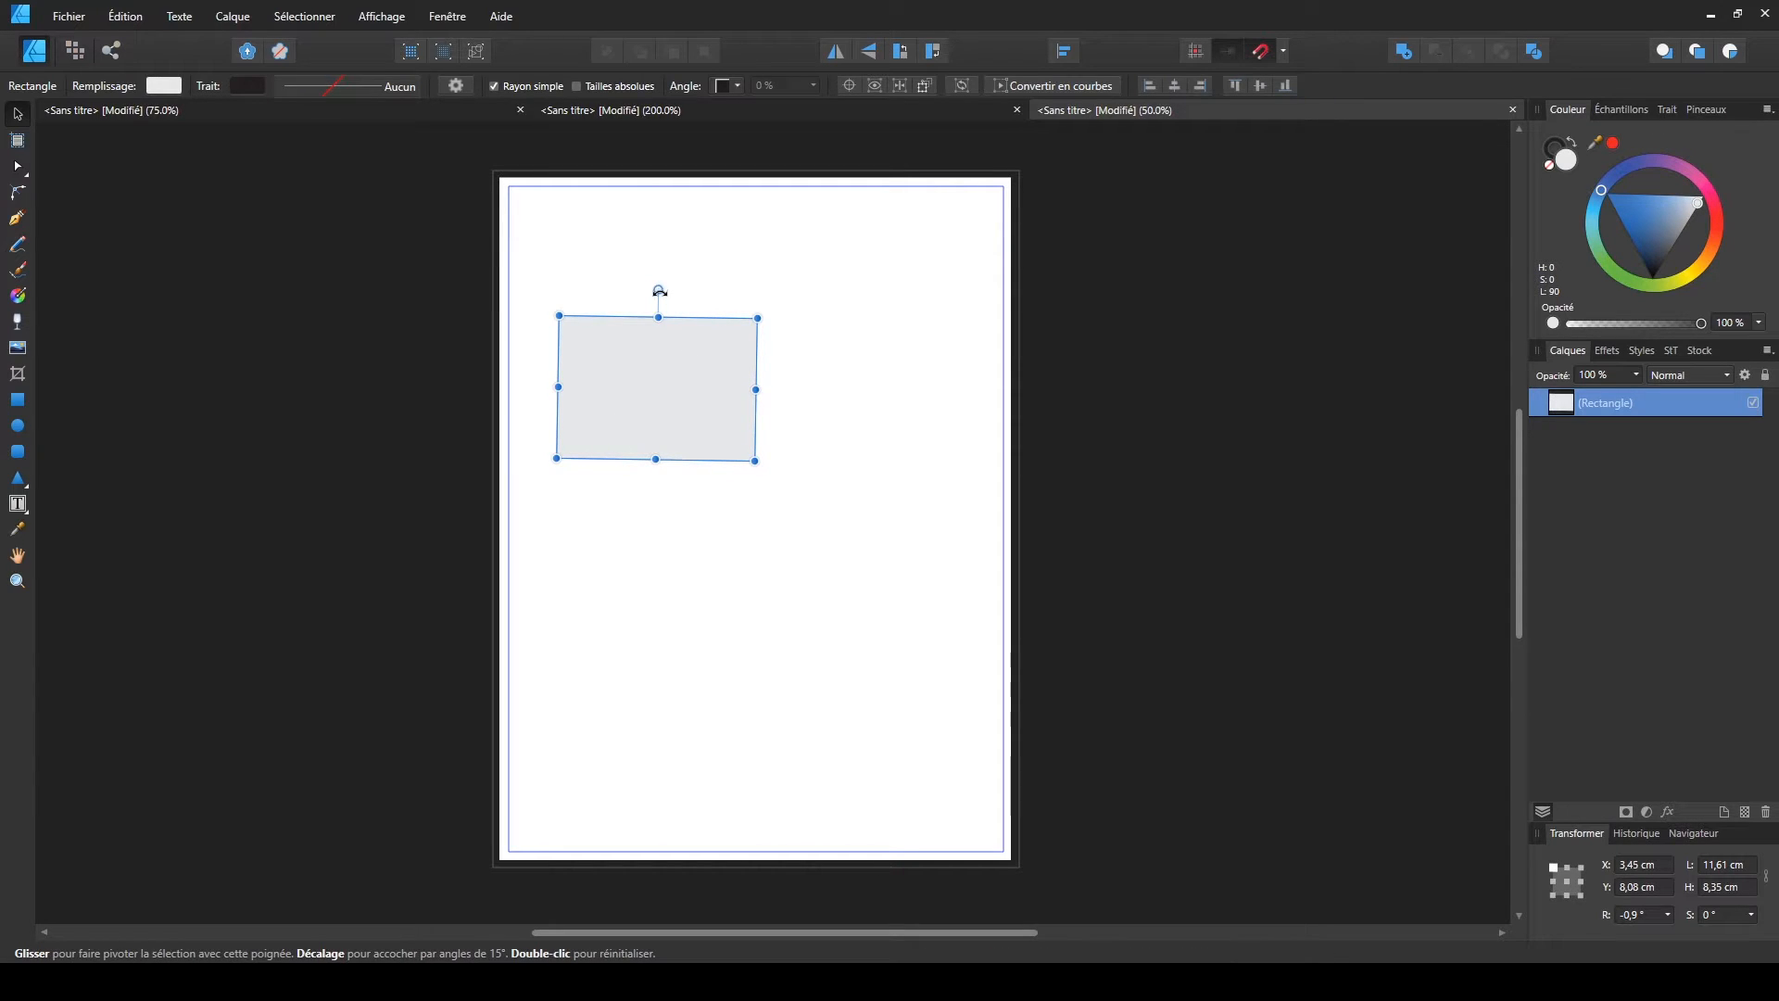
mouse_move(656, 287)
mouse_down()
mouse_move(682, 295)
mouse_move(660, 284)
mouse_up()
click(899, 433)
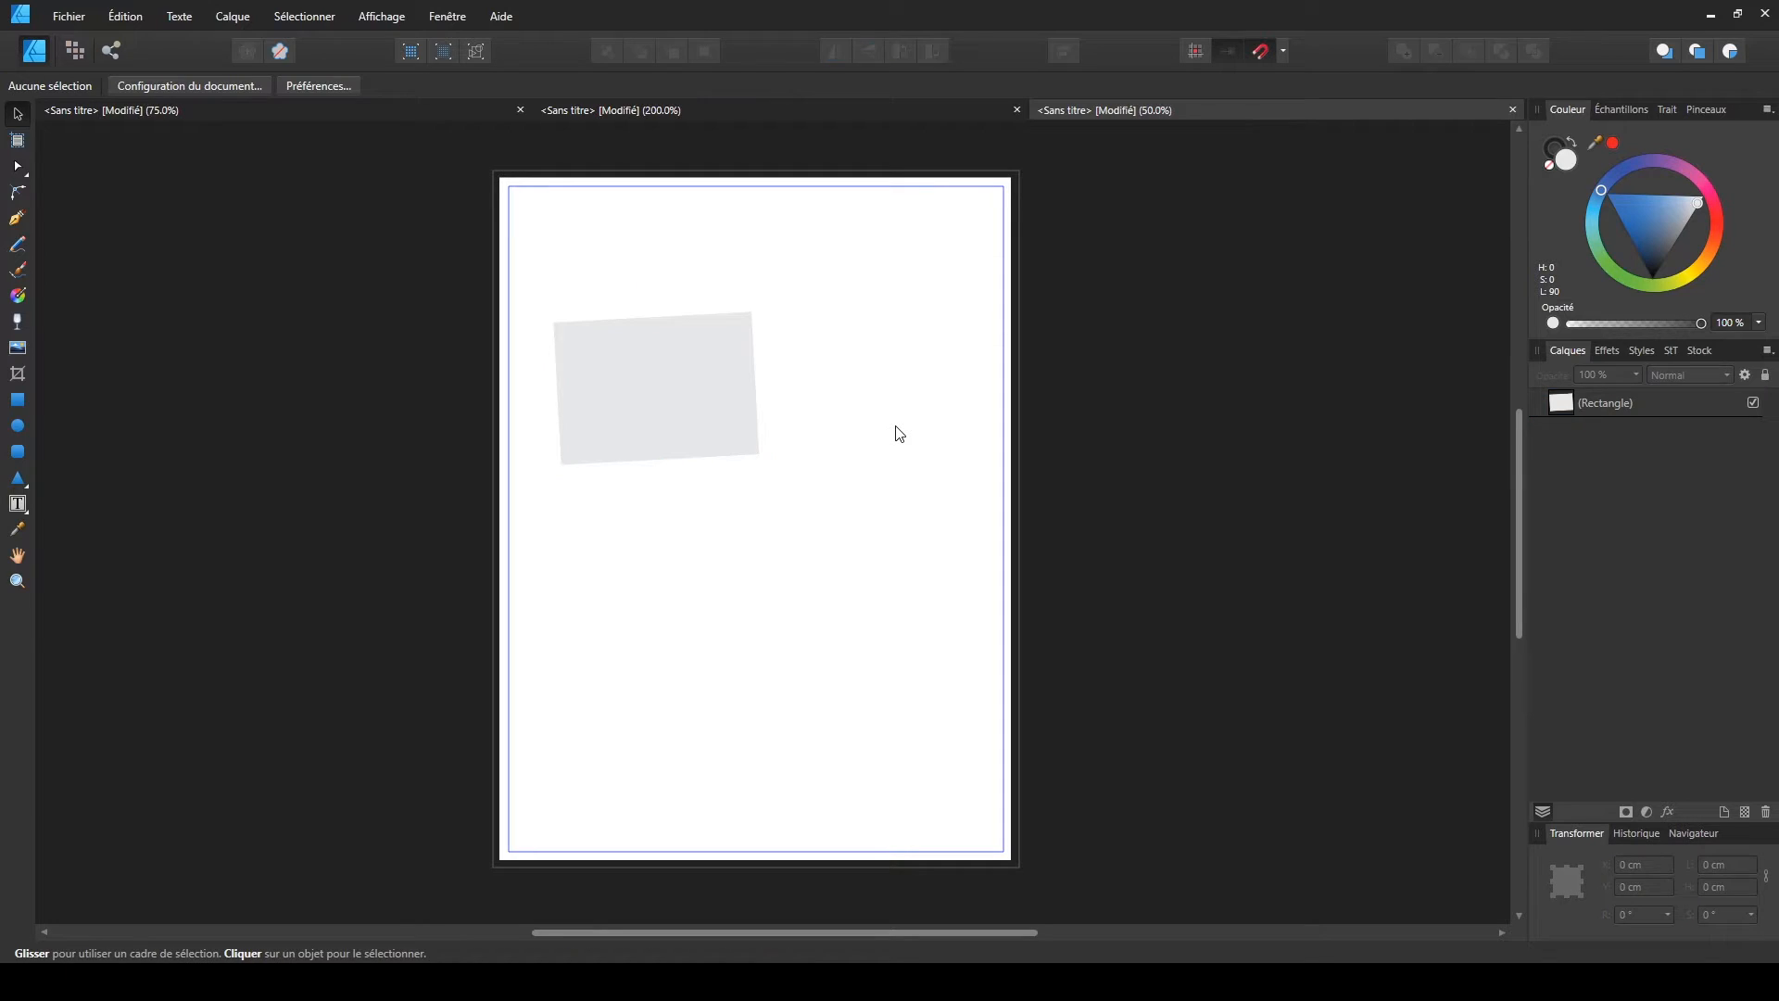
click(714, 388)
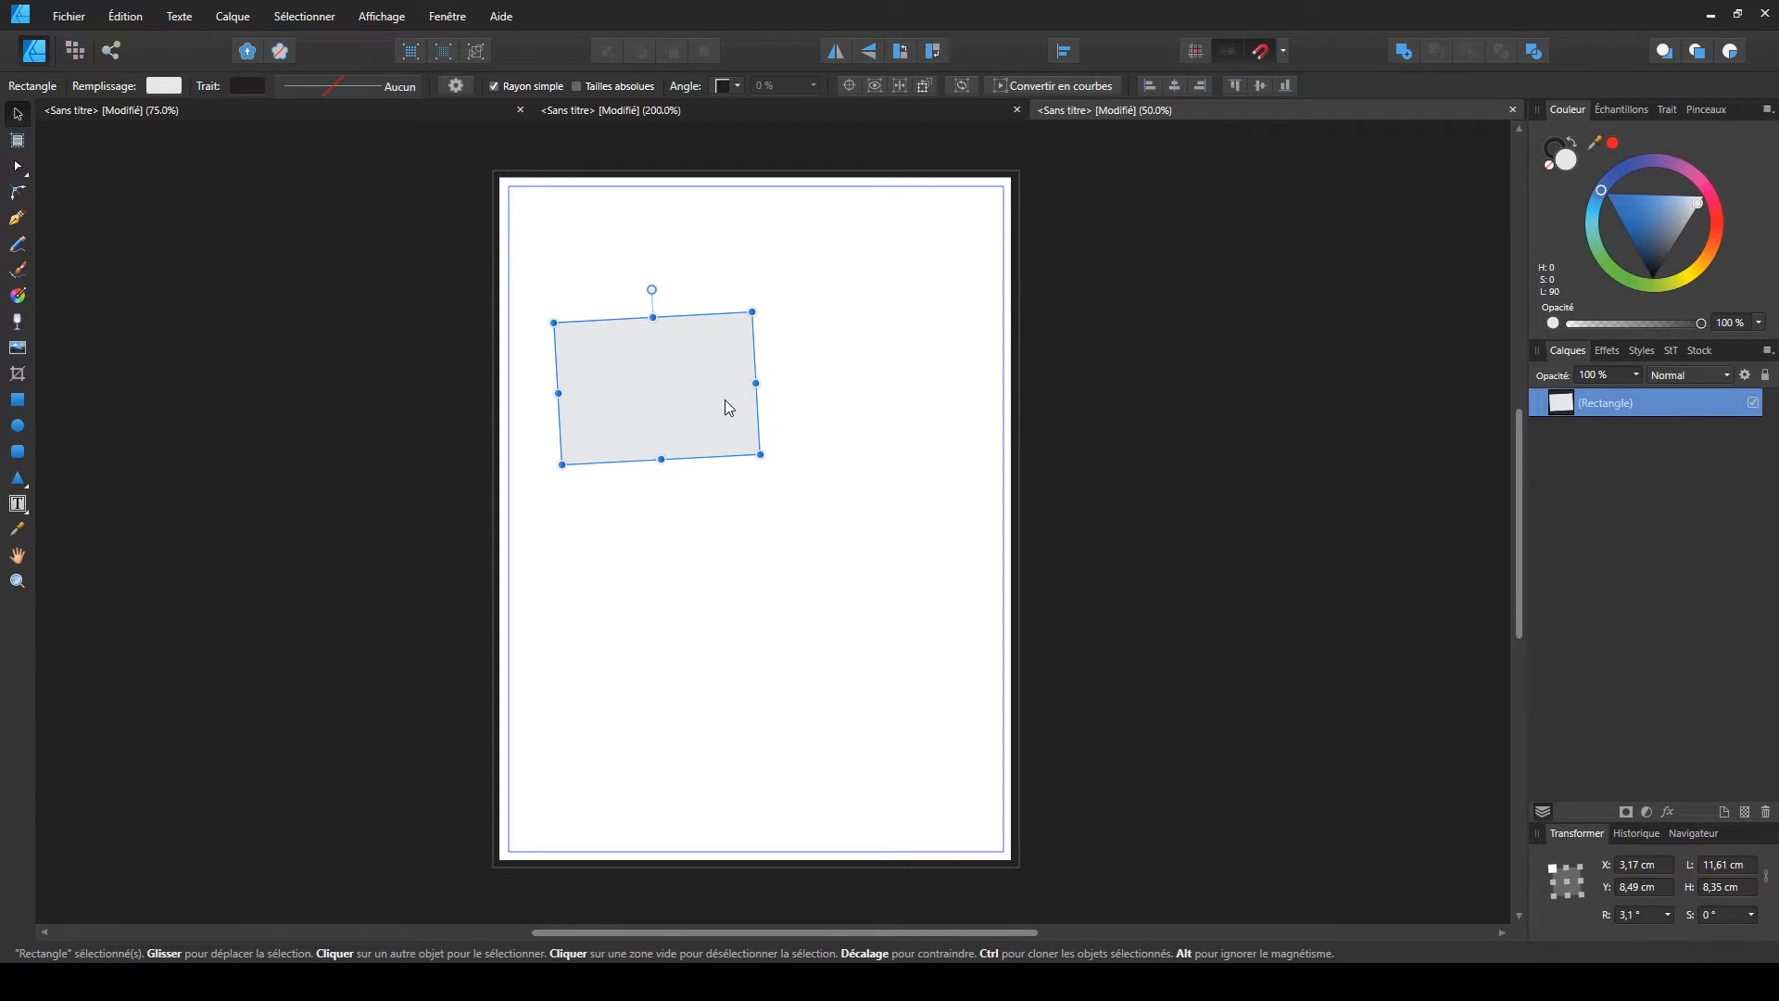
drag(619, 373, 674, 343)
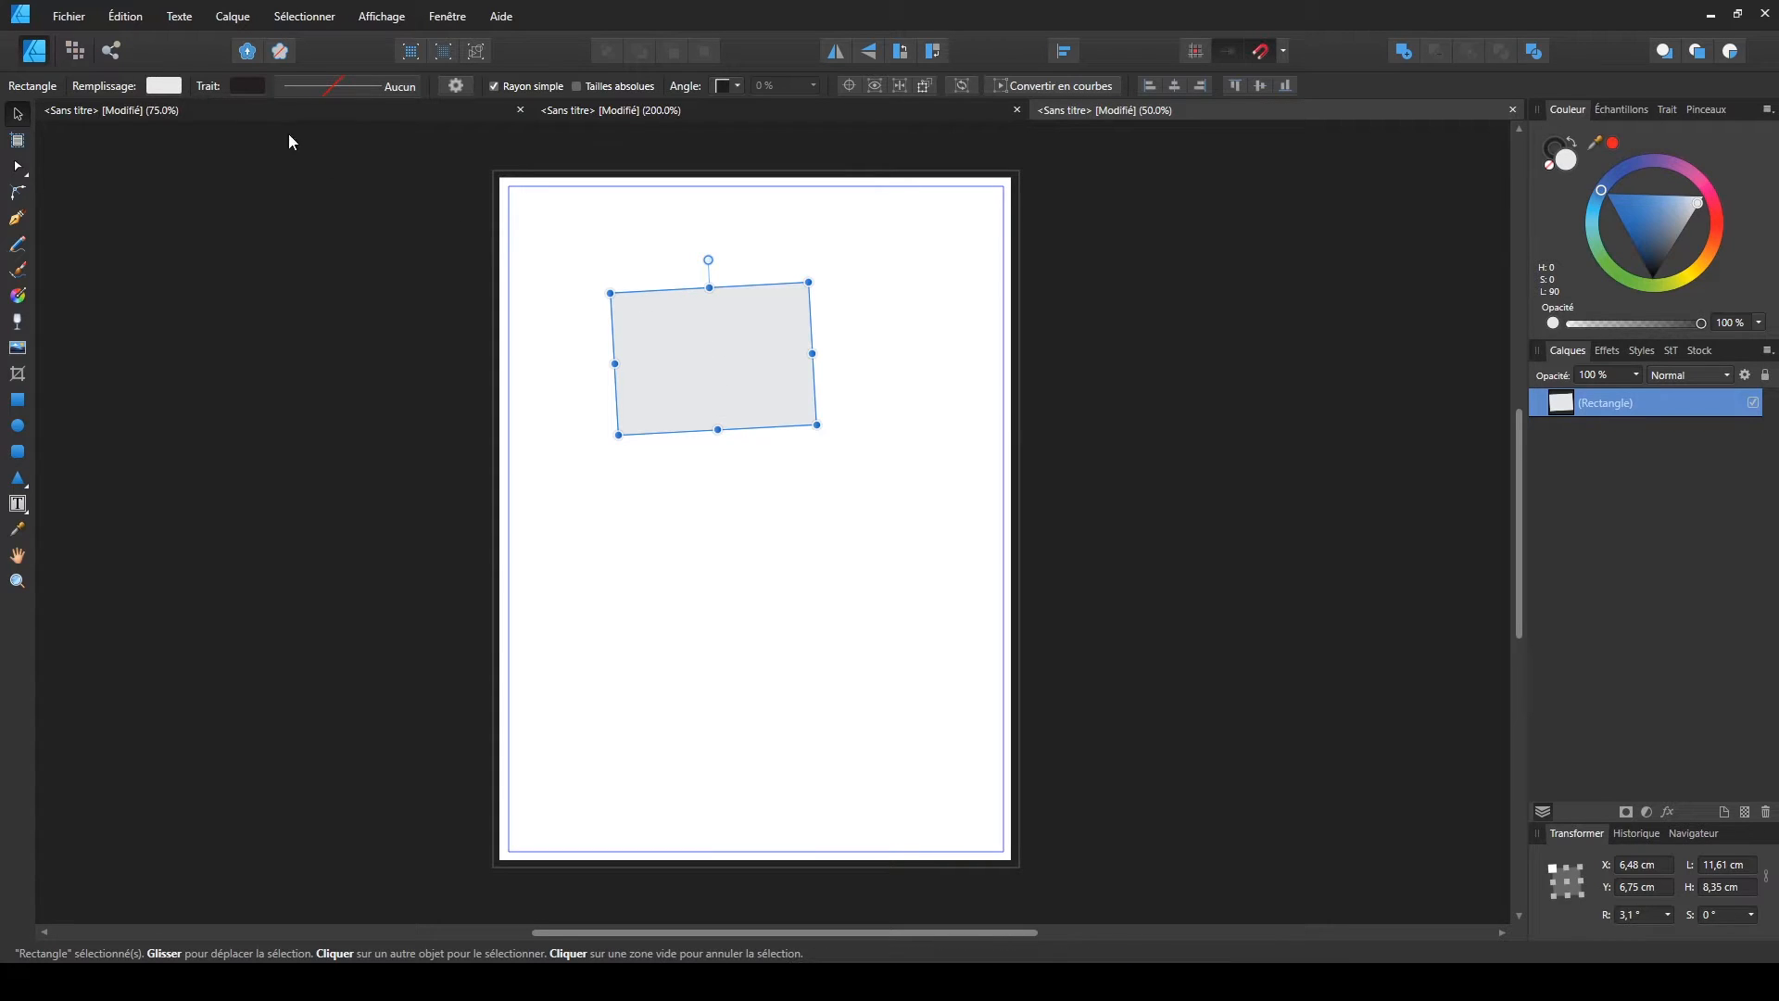
- Set the rectangle's fill to pure blue 0000FF with the RGB Hex sliders
click(161, 87)
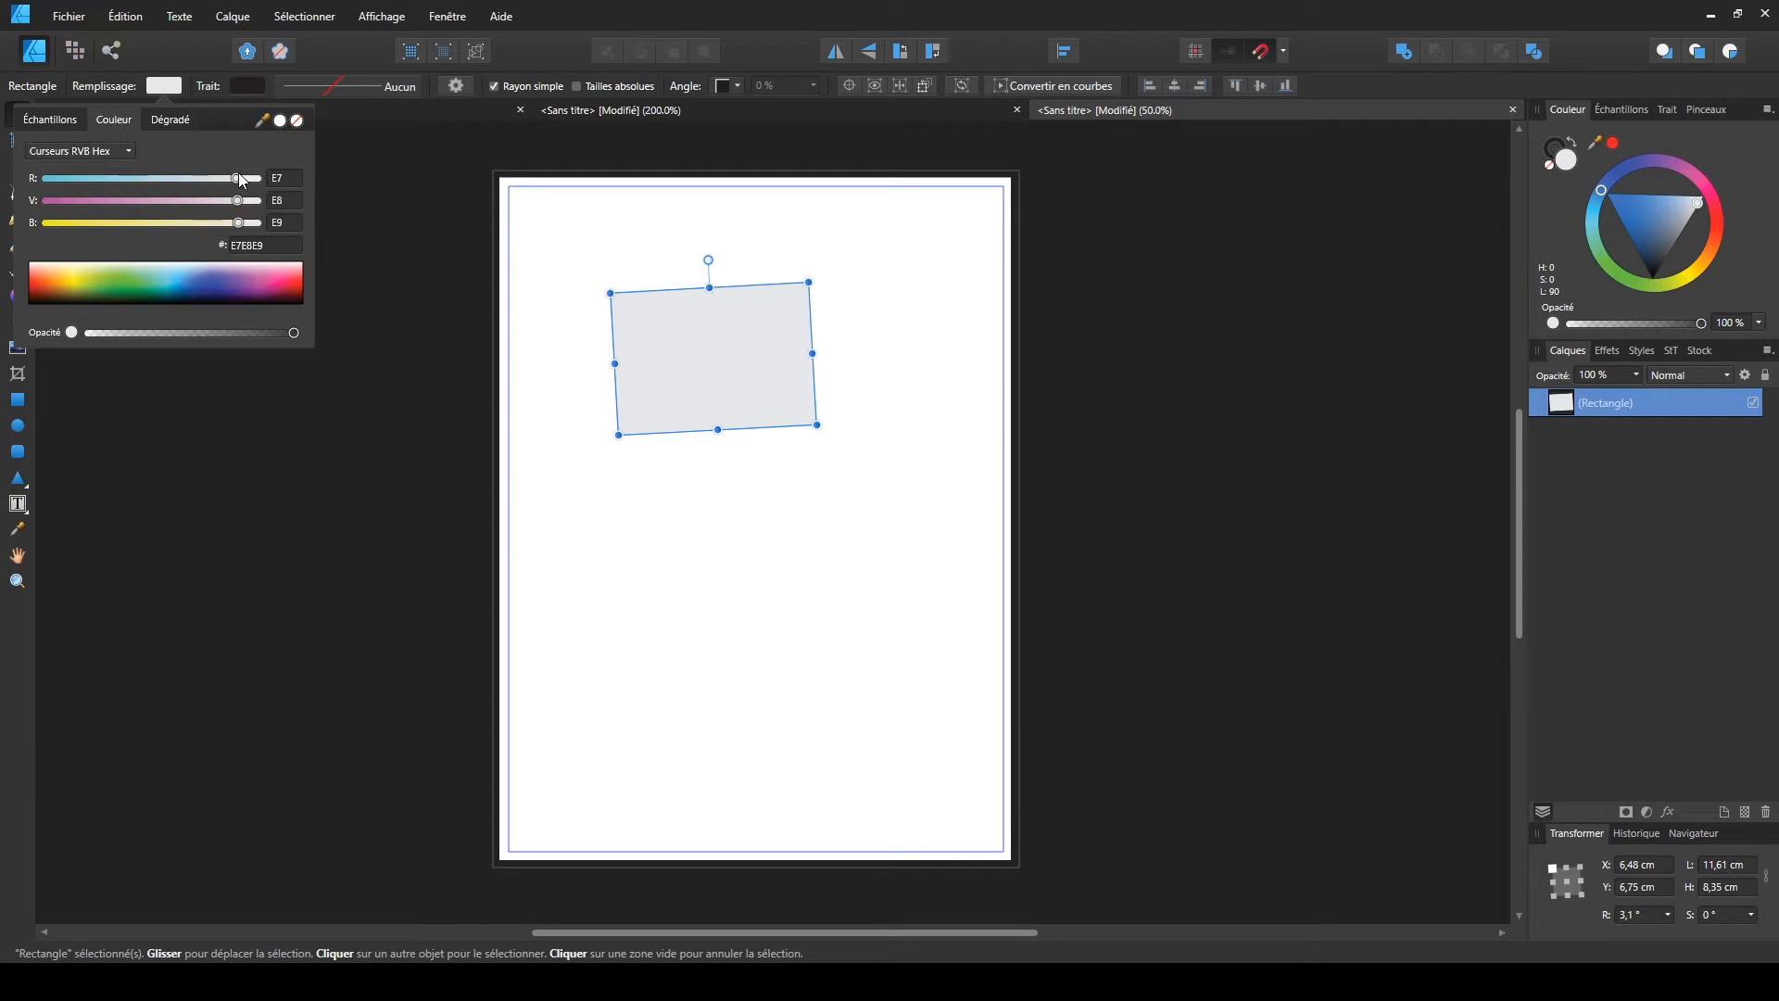
drag(237, 180, 35, 184)
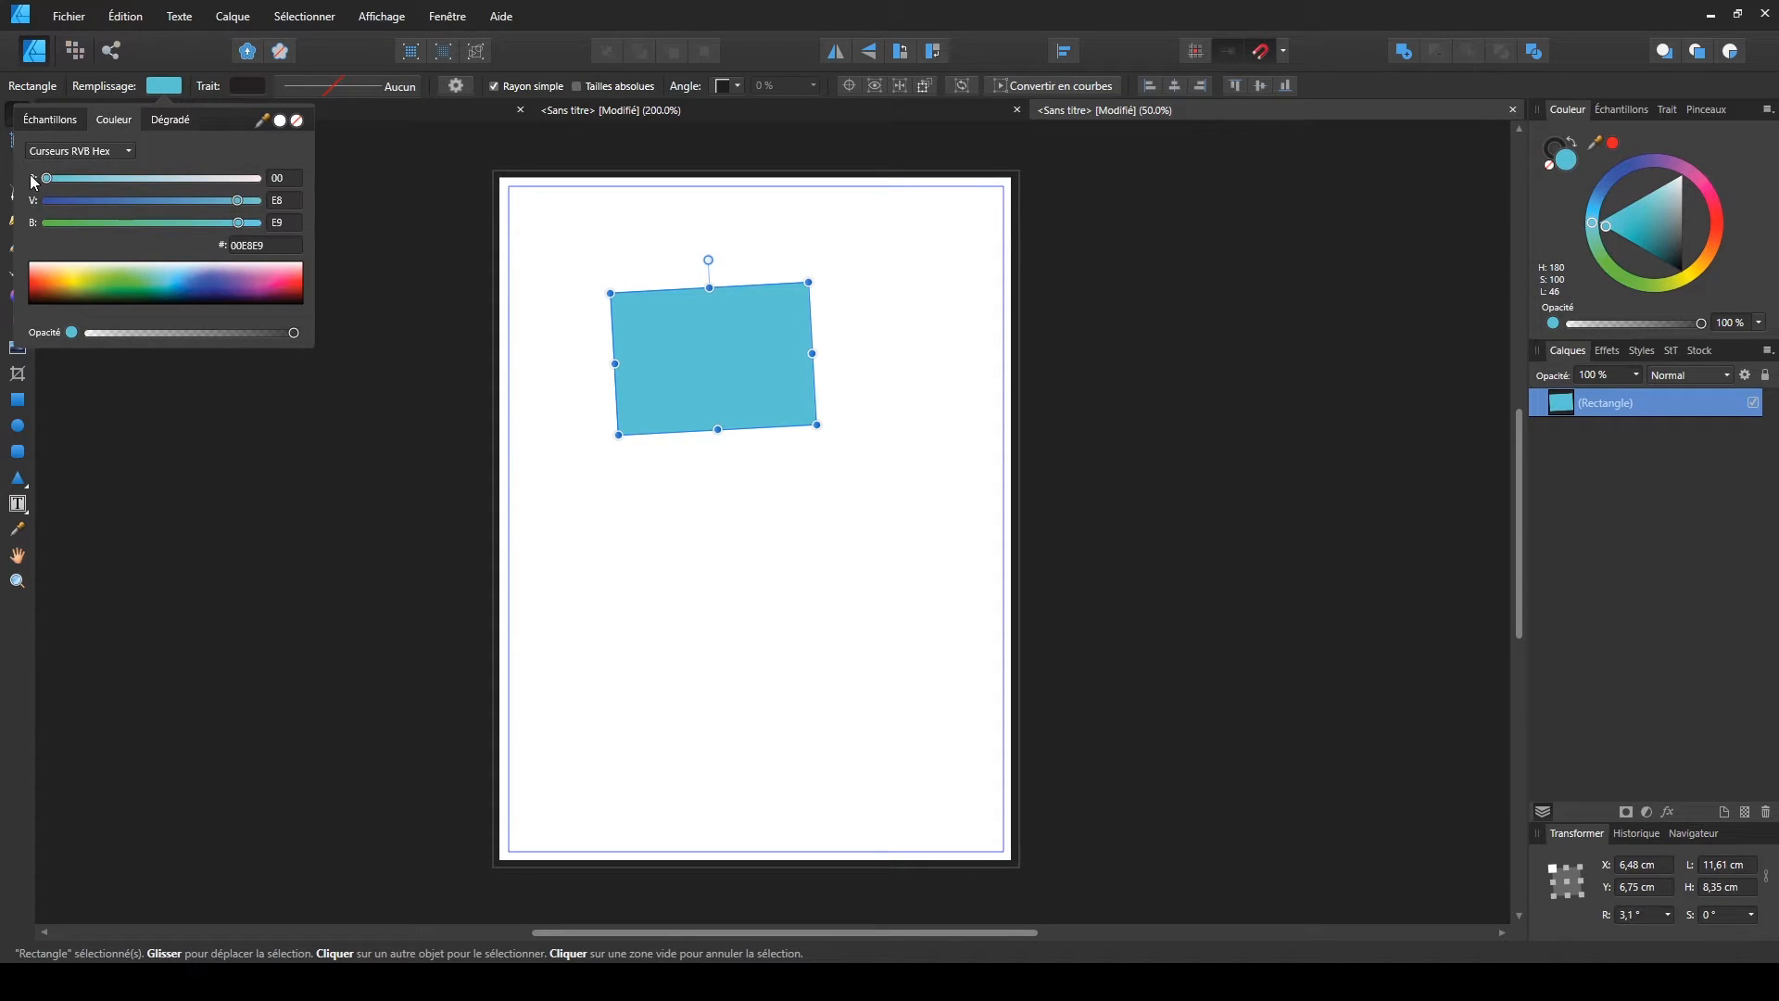
drag(238, 200, 18, 211)
drag(239, 220, 294, 232)
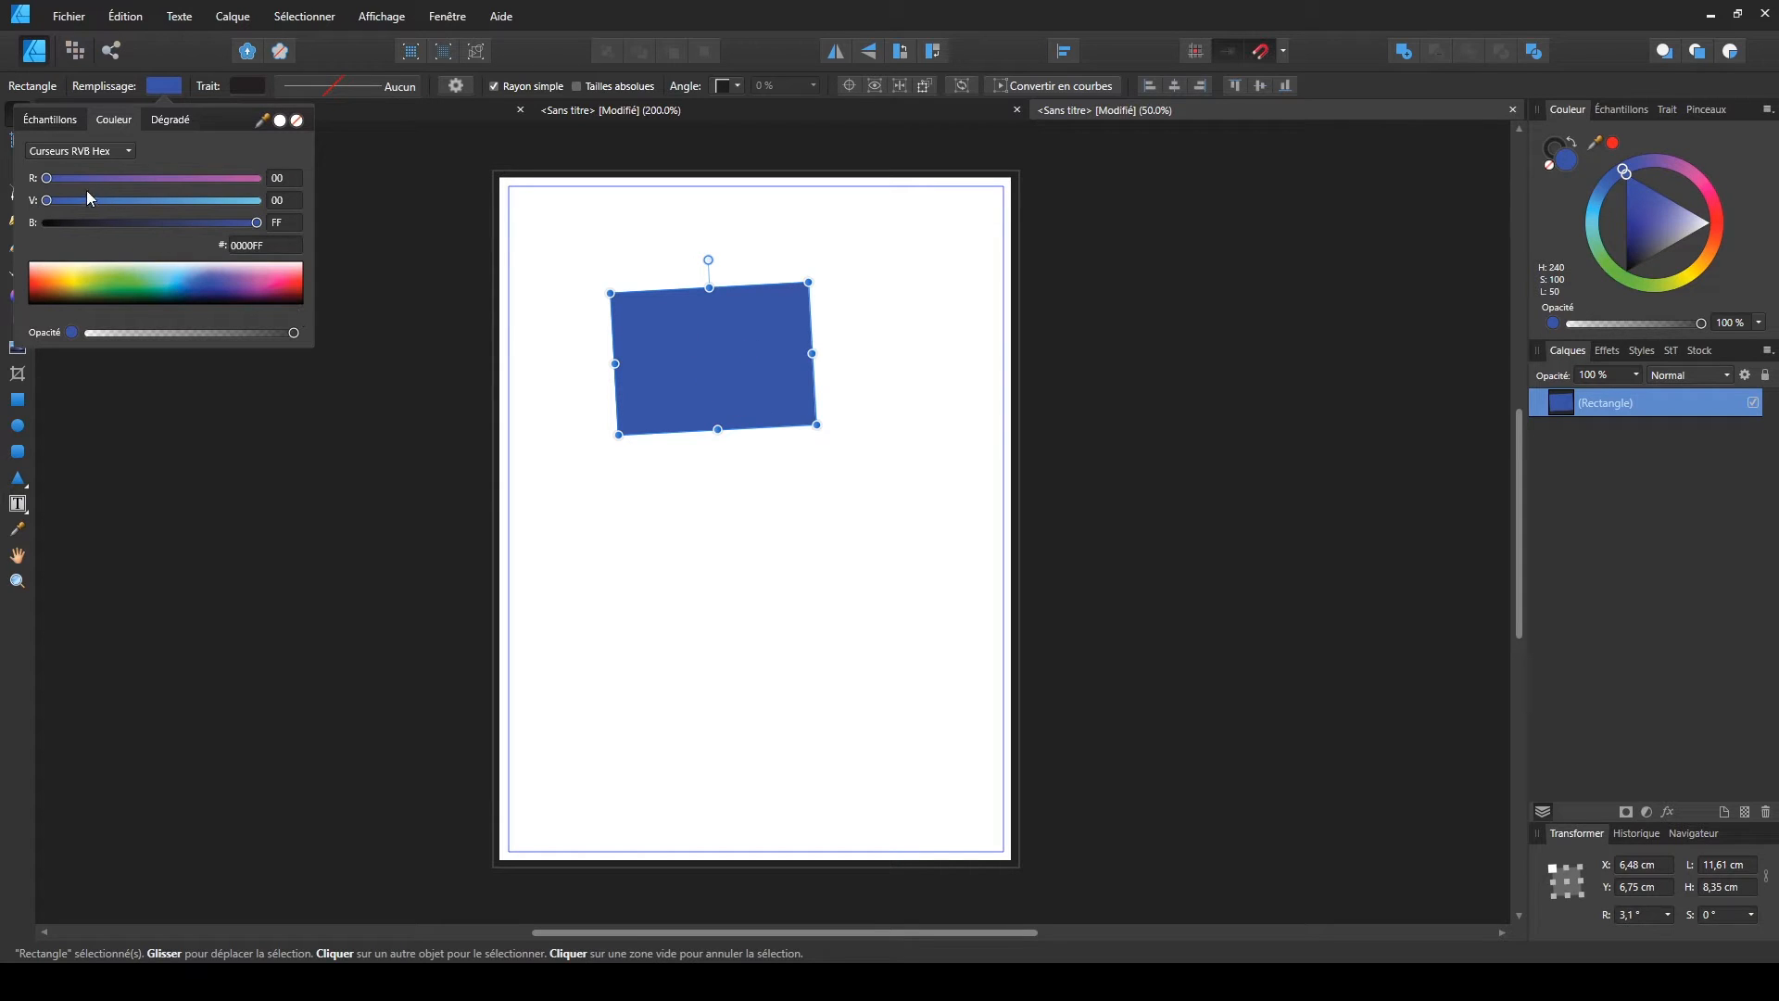
- Mix other fill colours for the rectangle, ending with yellow-green DBFF85, and switch the colour controls to RGB sliders
drag(48, 201, 154, 224)
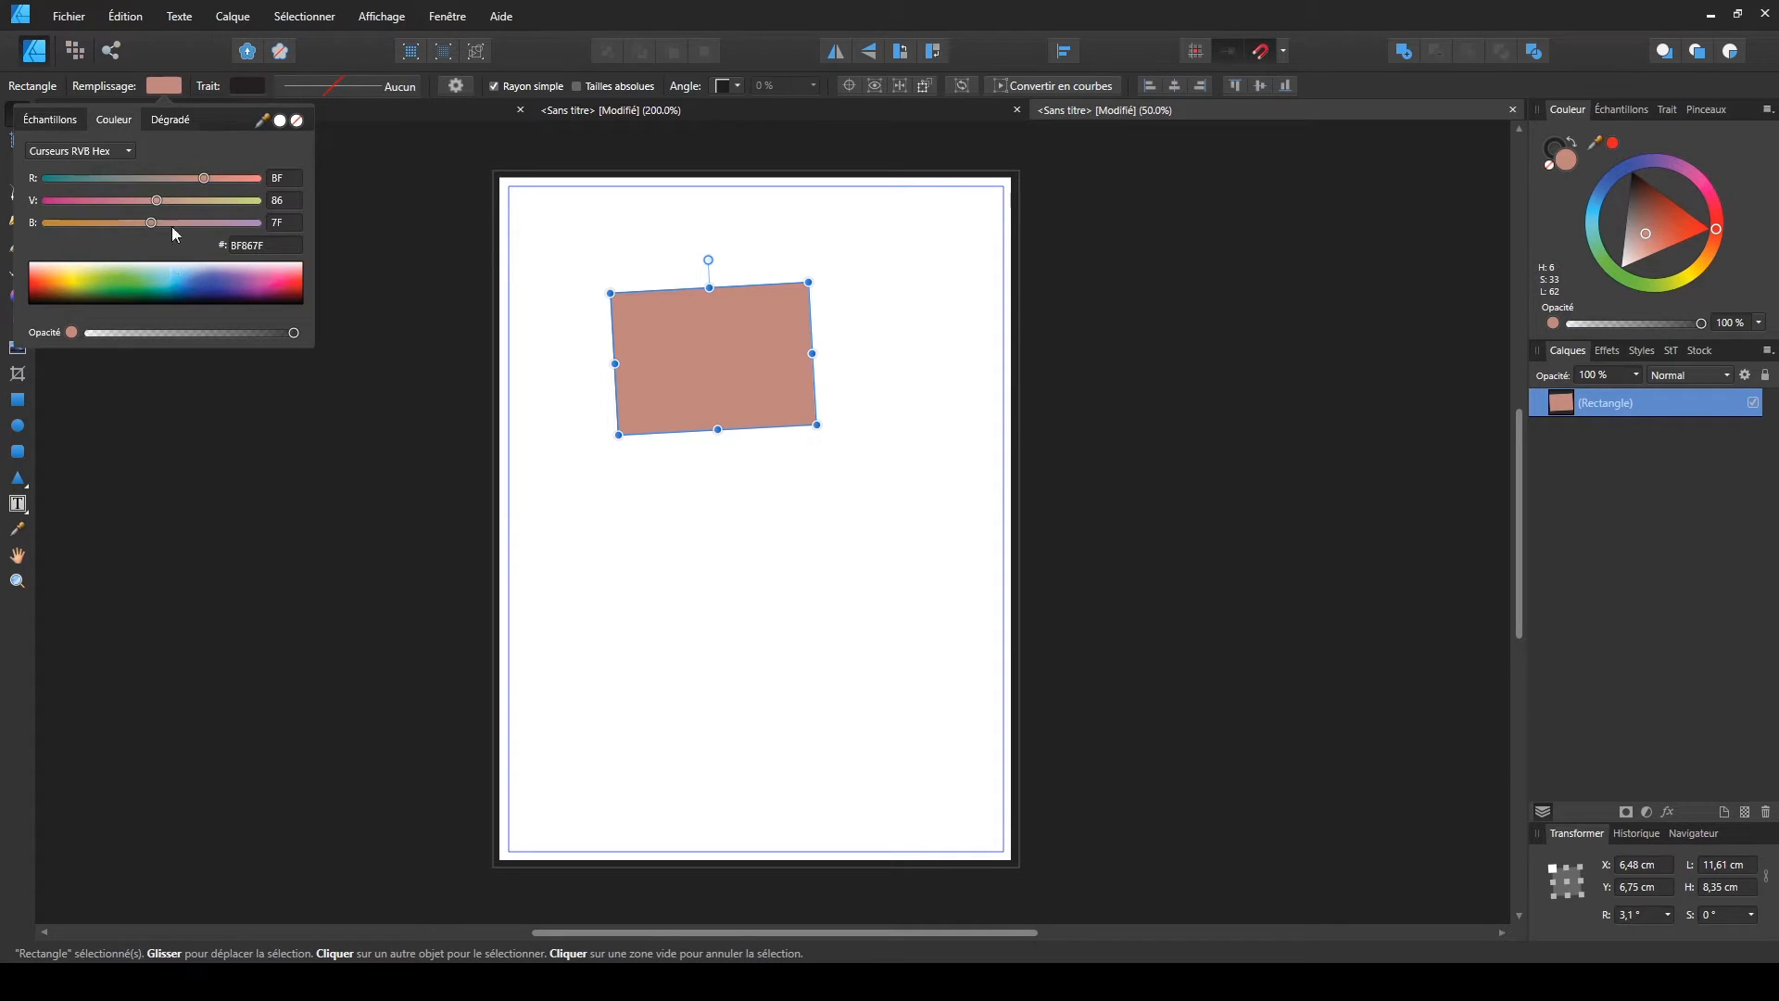
mouse_move(59, 280)
mouse_down()
mouse_move(275, 270)
mouse_move(87, 270)
mouse_up()
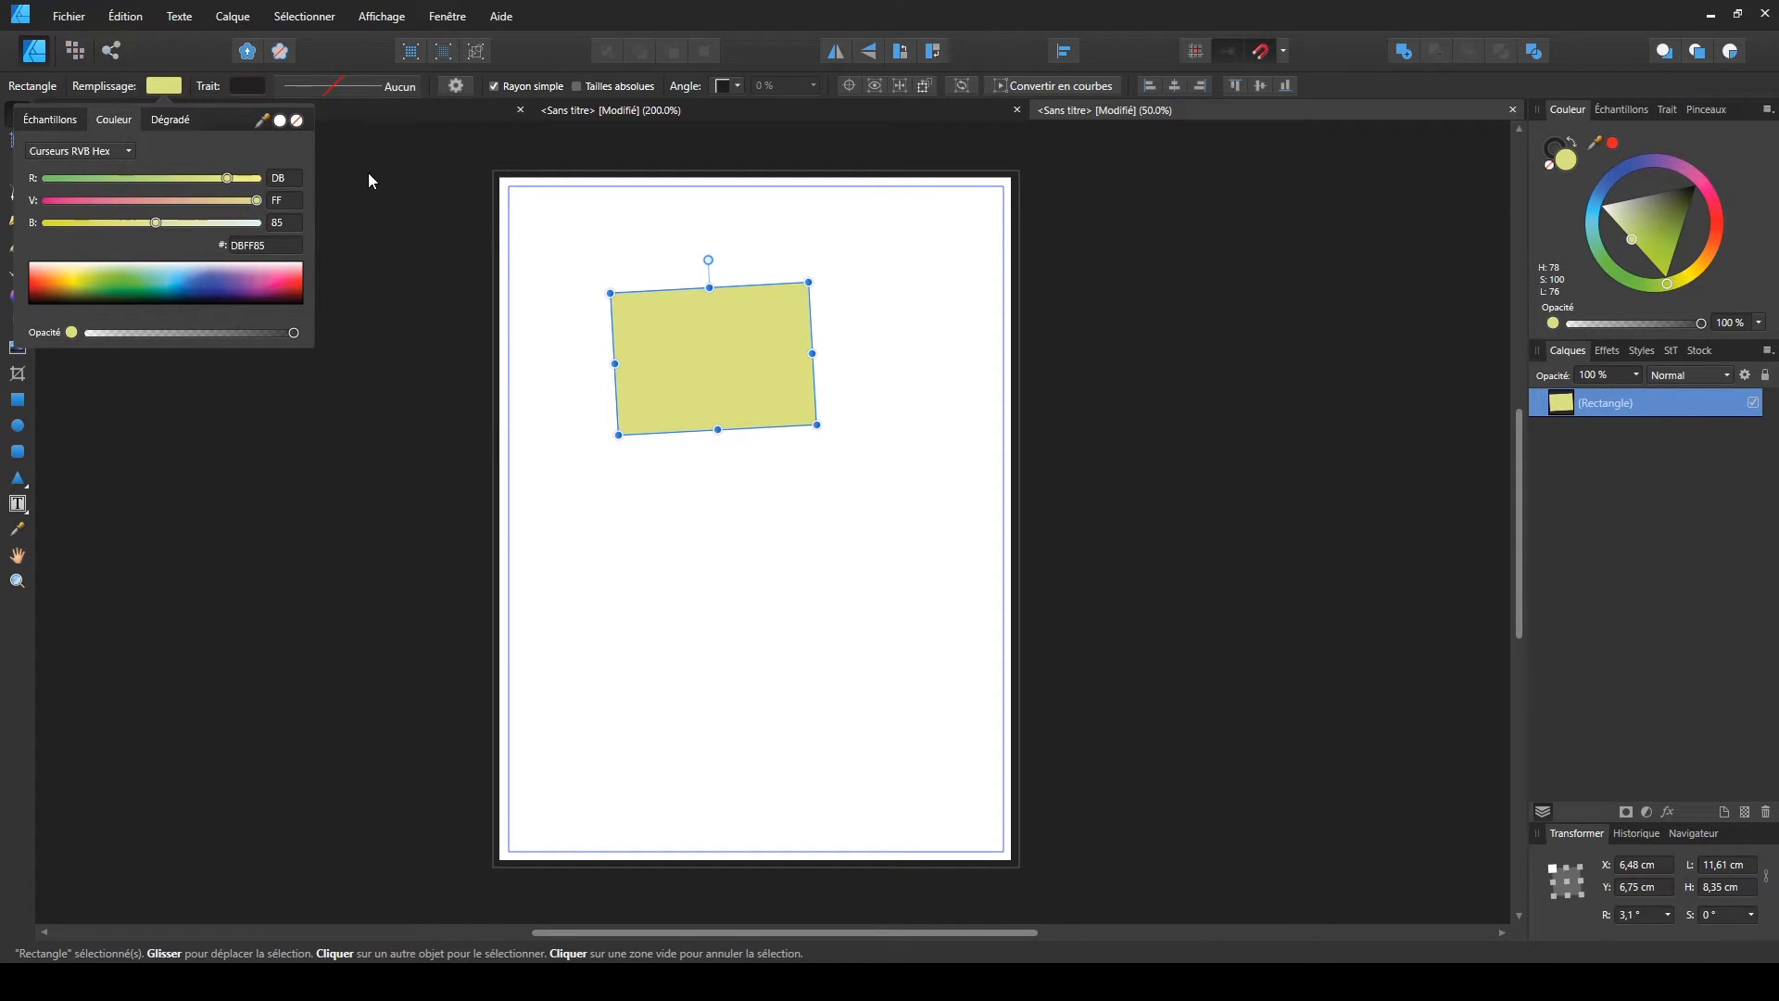
click(118, 153)
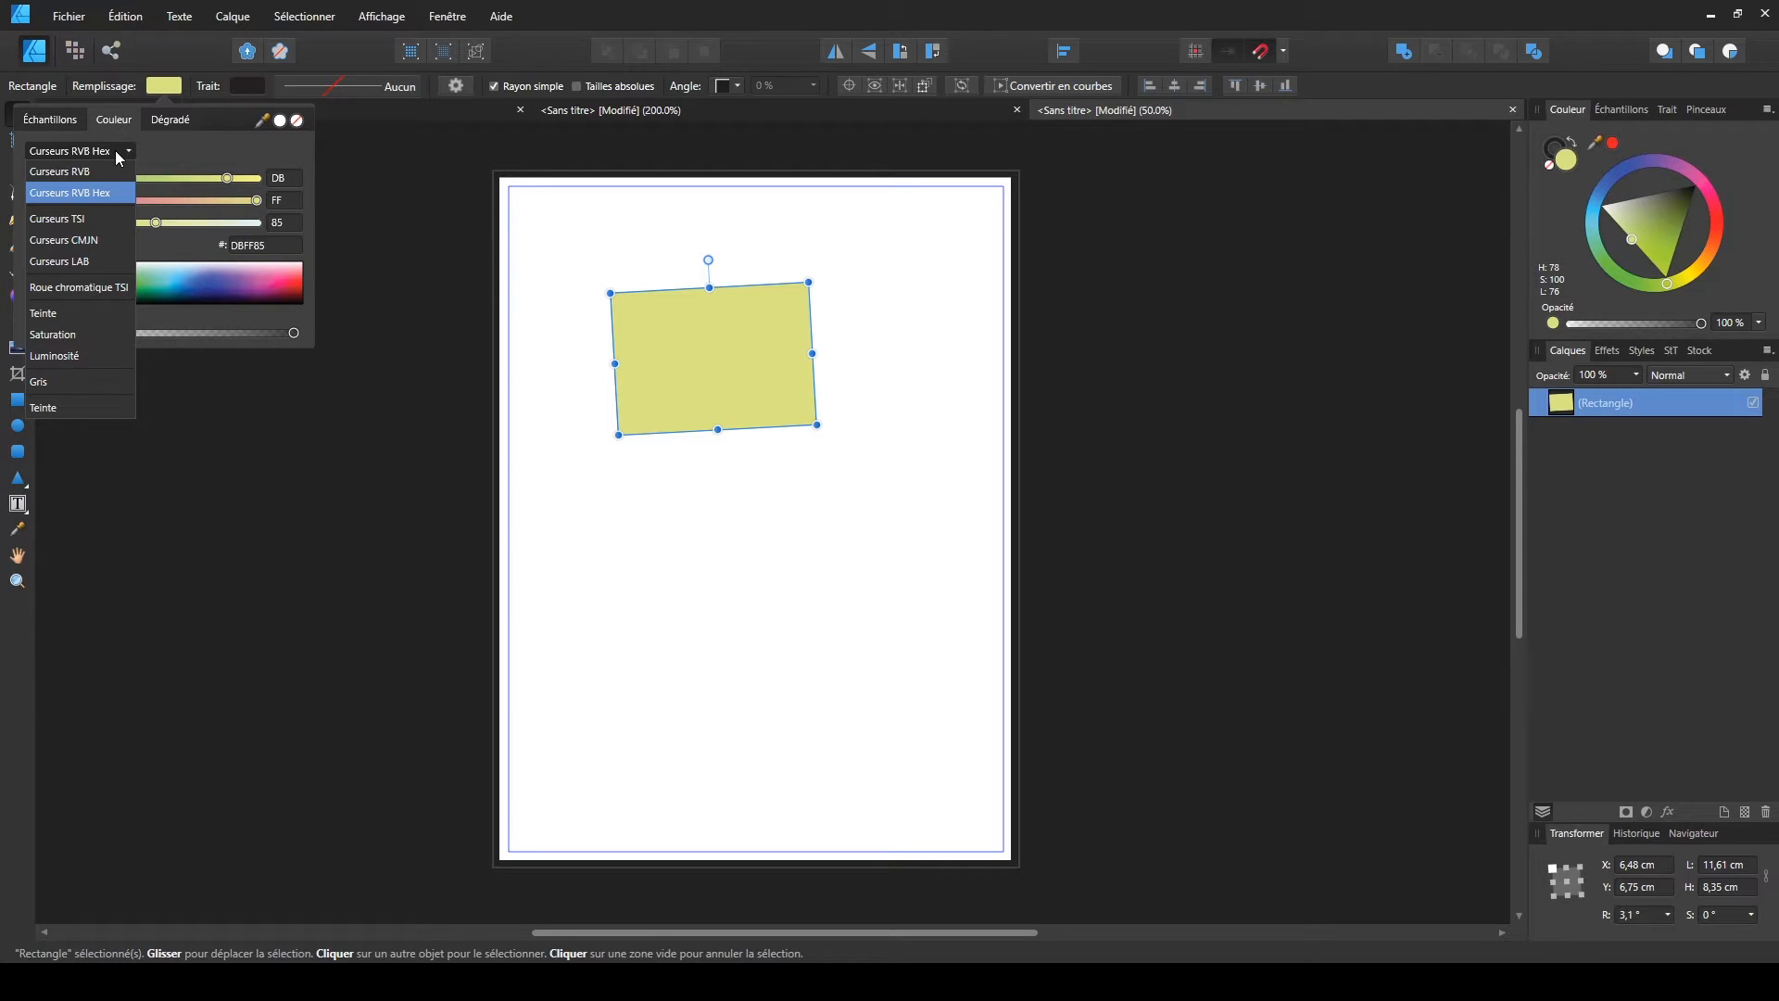
click(70, 173)
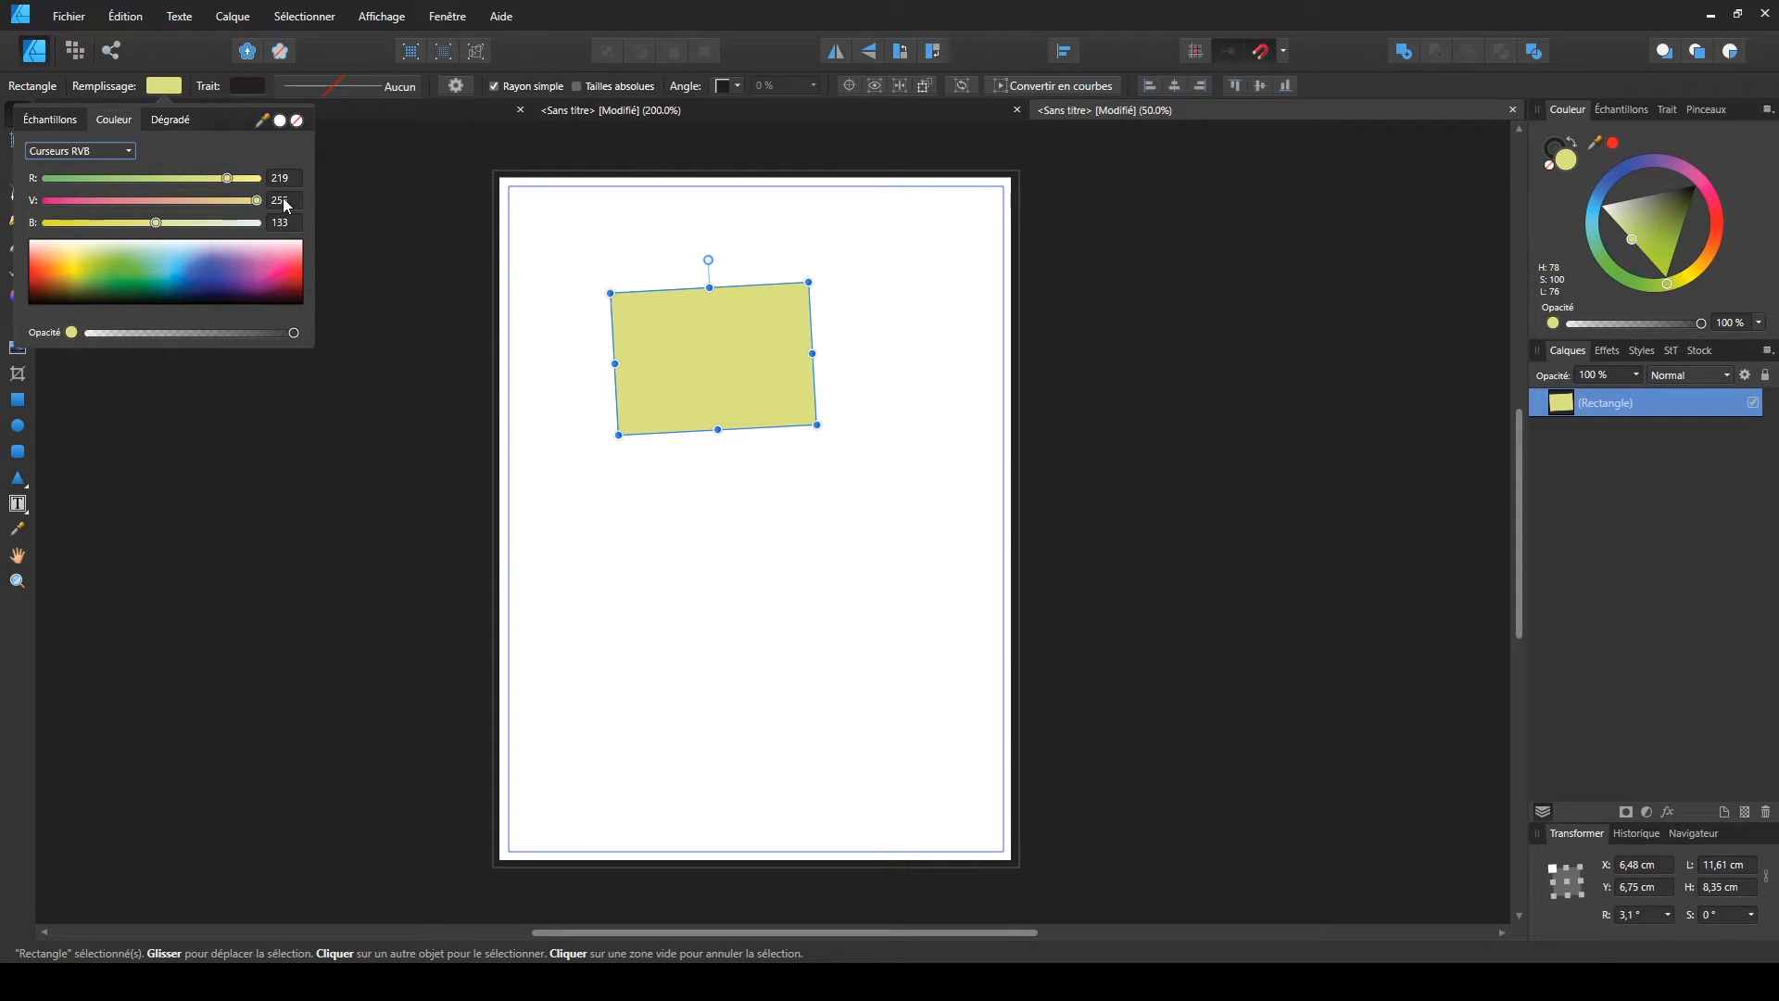
- Switch the fill controls to the HSL colour wheel and give the rectangle a magenta fill with hue 303
click(88, 151)
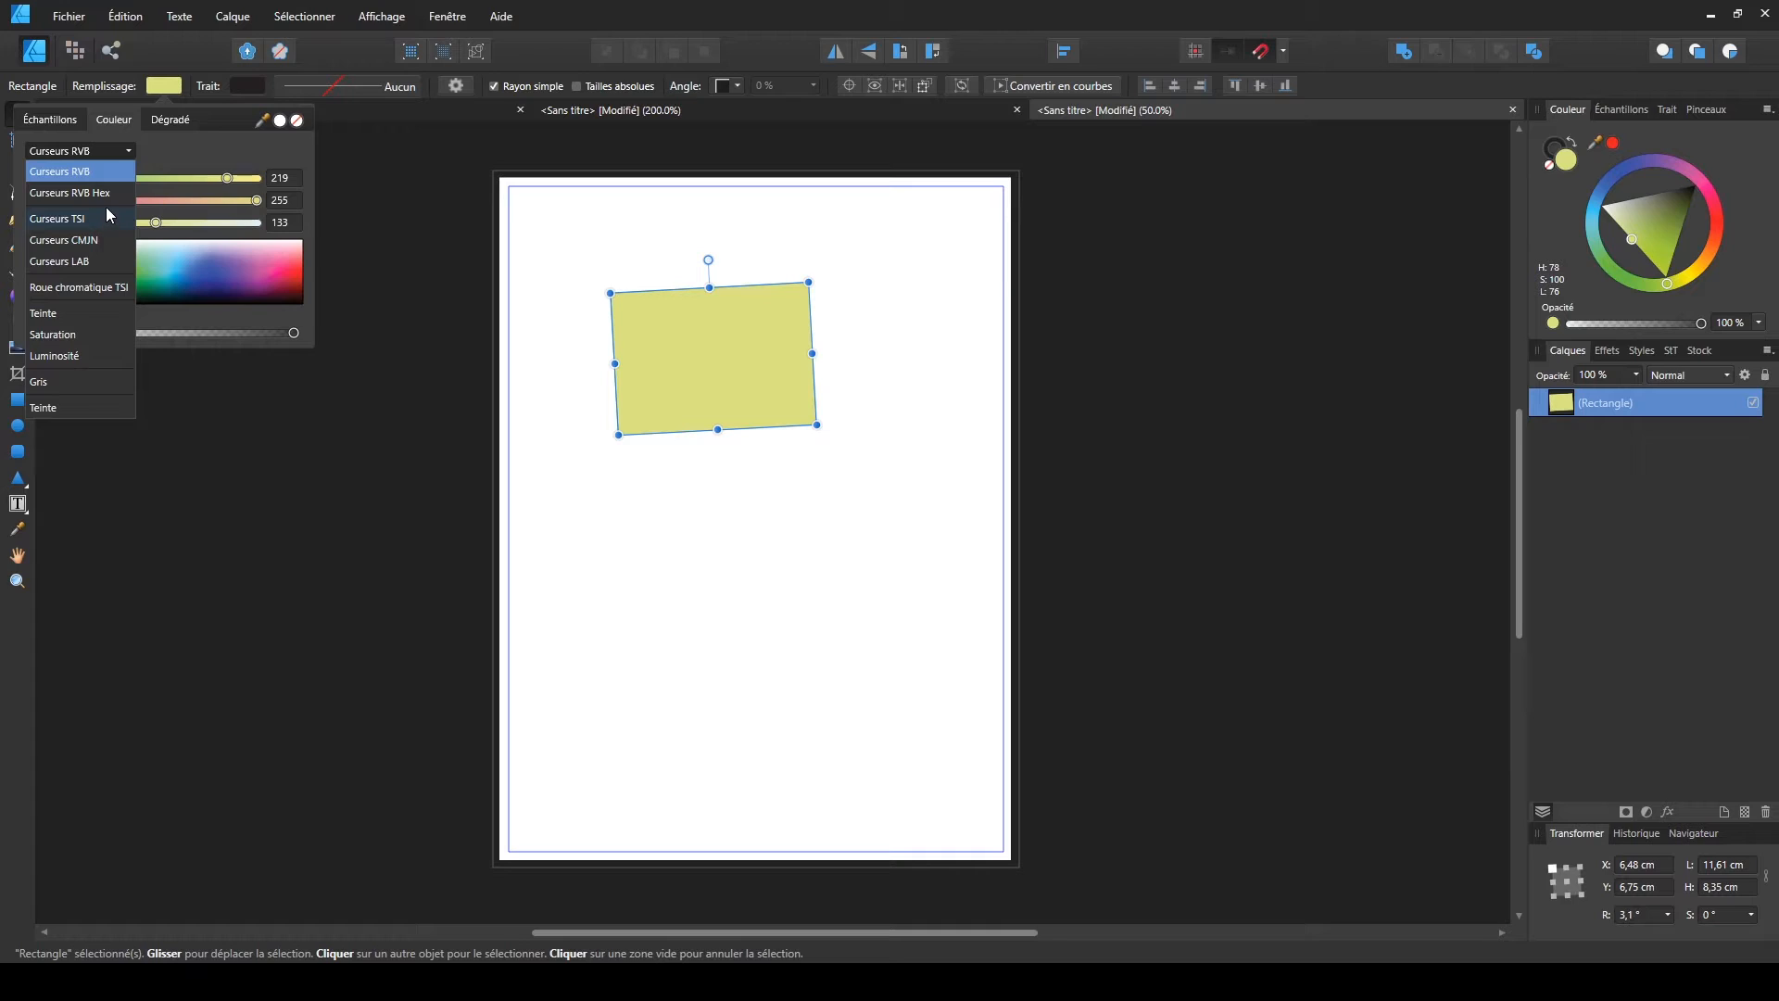
click(76, 290)
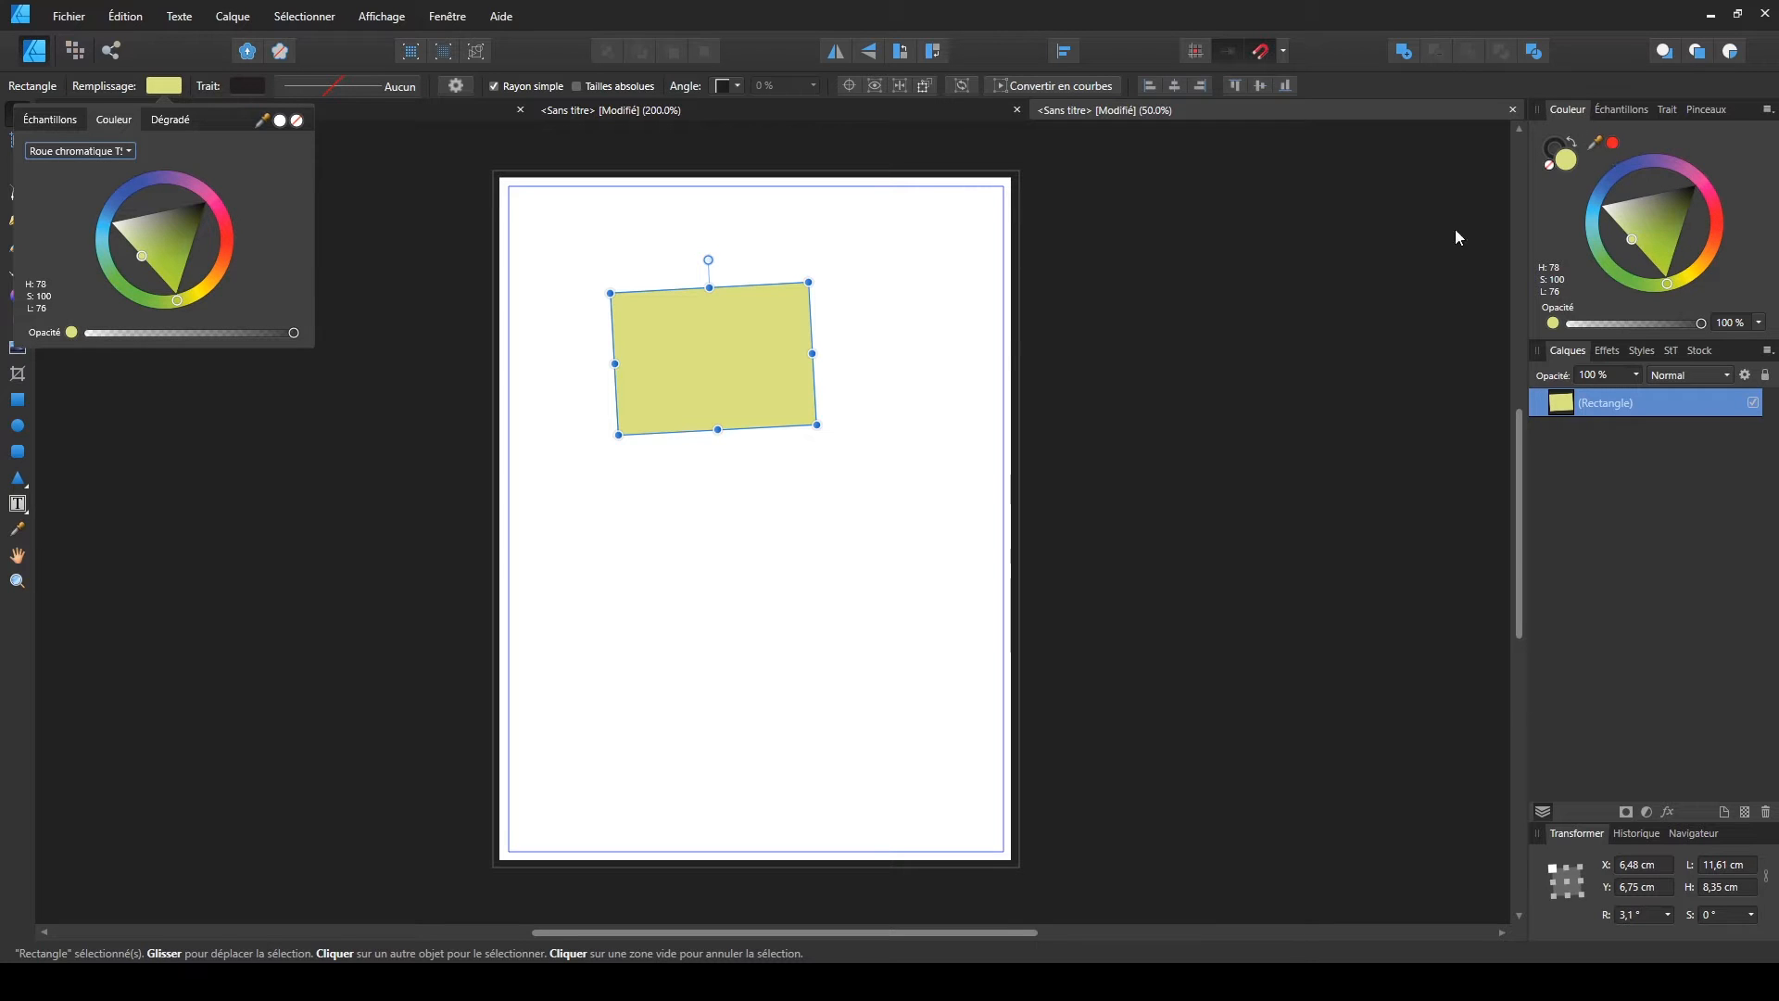
drag(181, 298, 174, 226)
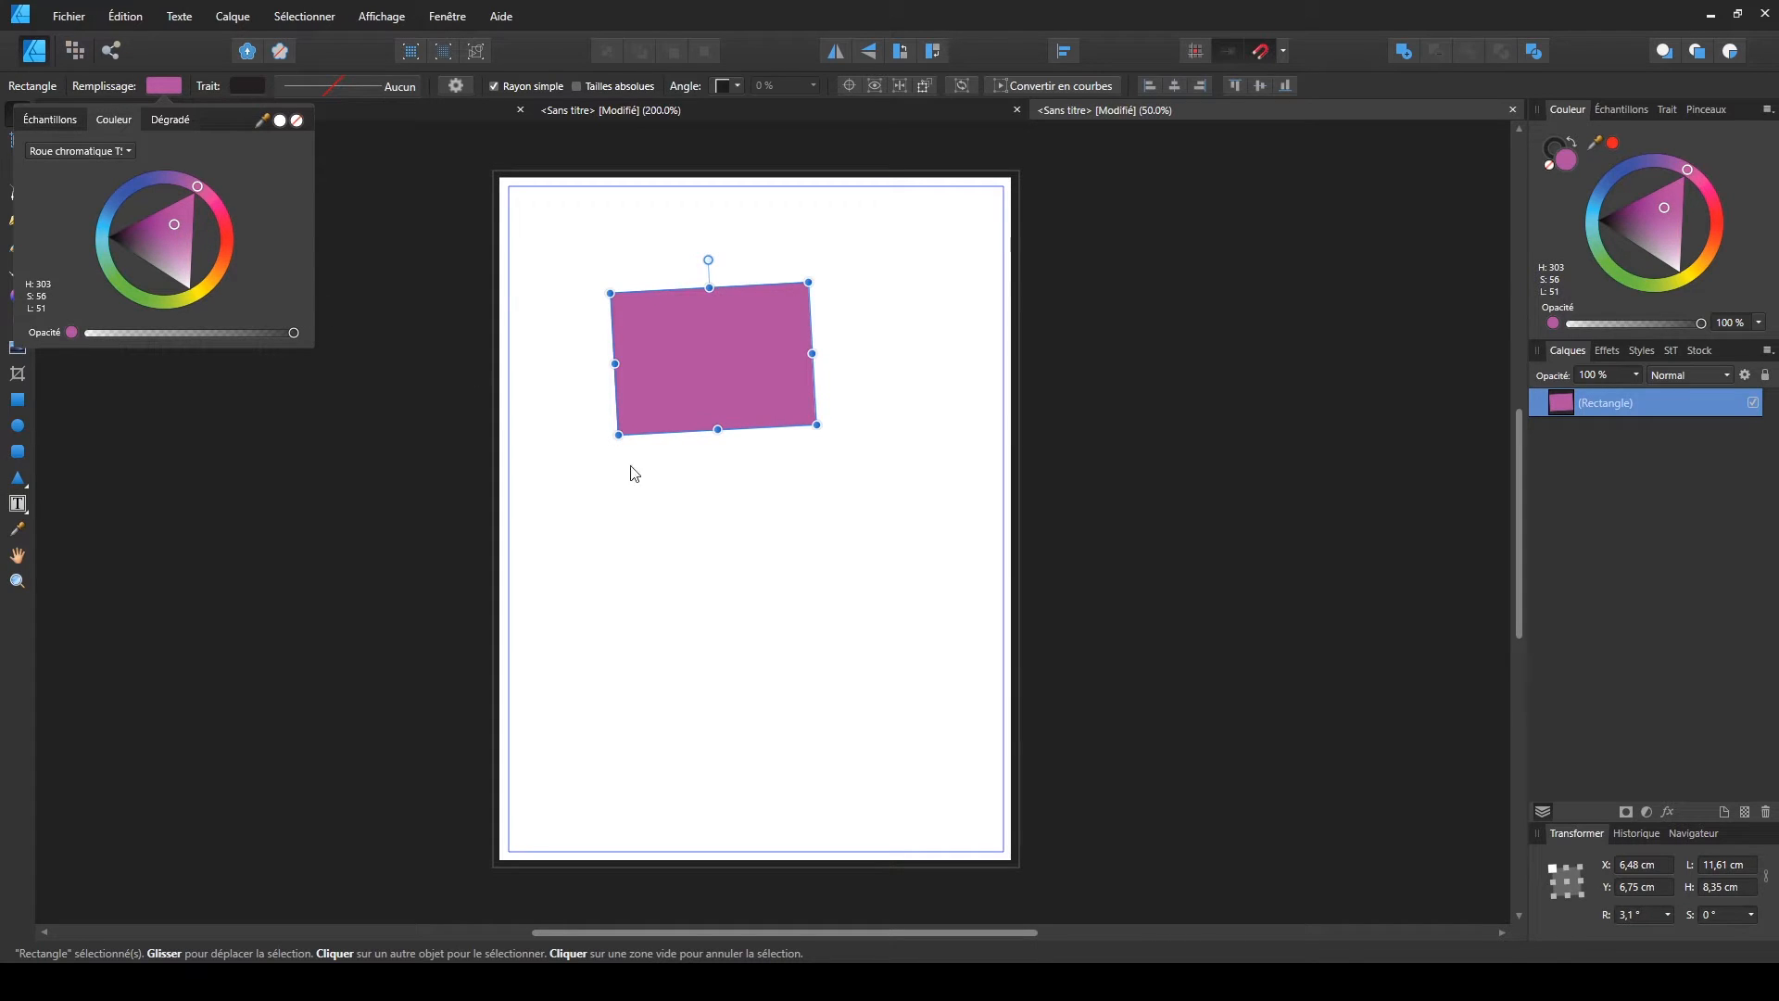
click(649, 489)
- Select and deselect the magenta rectangle, and move it slightly down and to the left
click(756, 364)
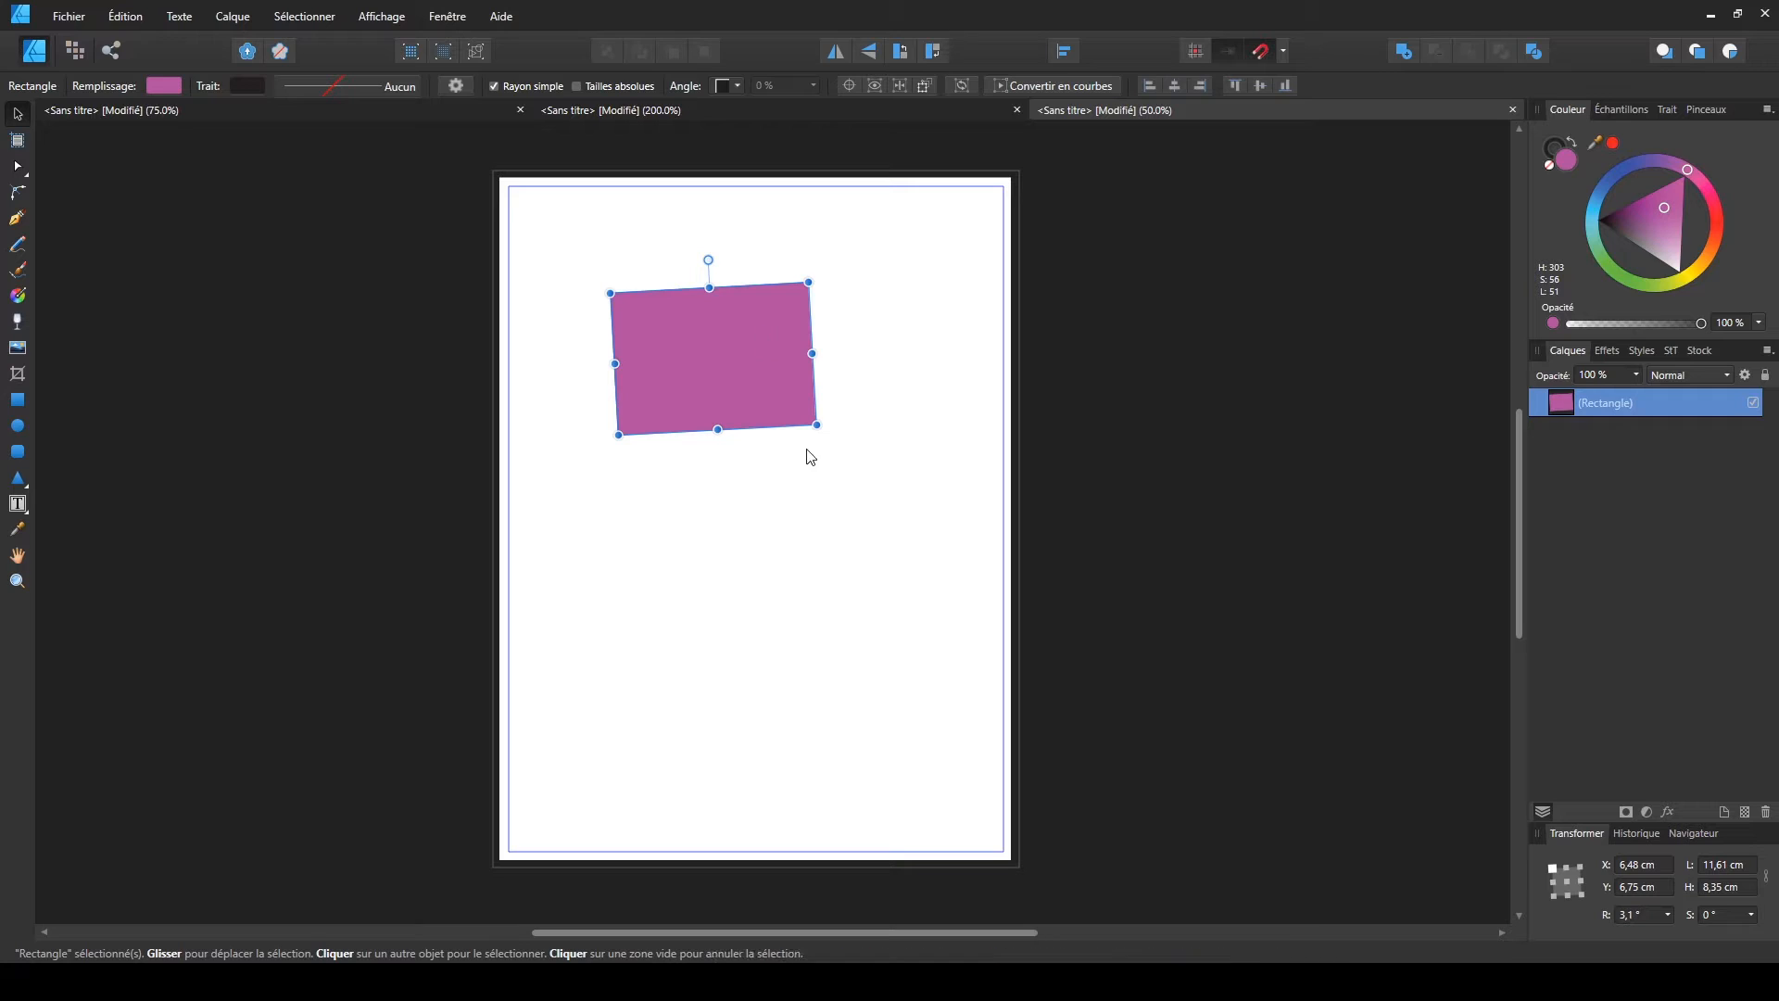
click(826, 516)
drag(753, 370, 742, 386)
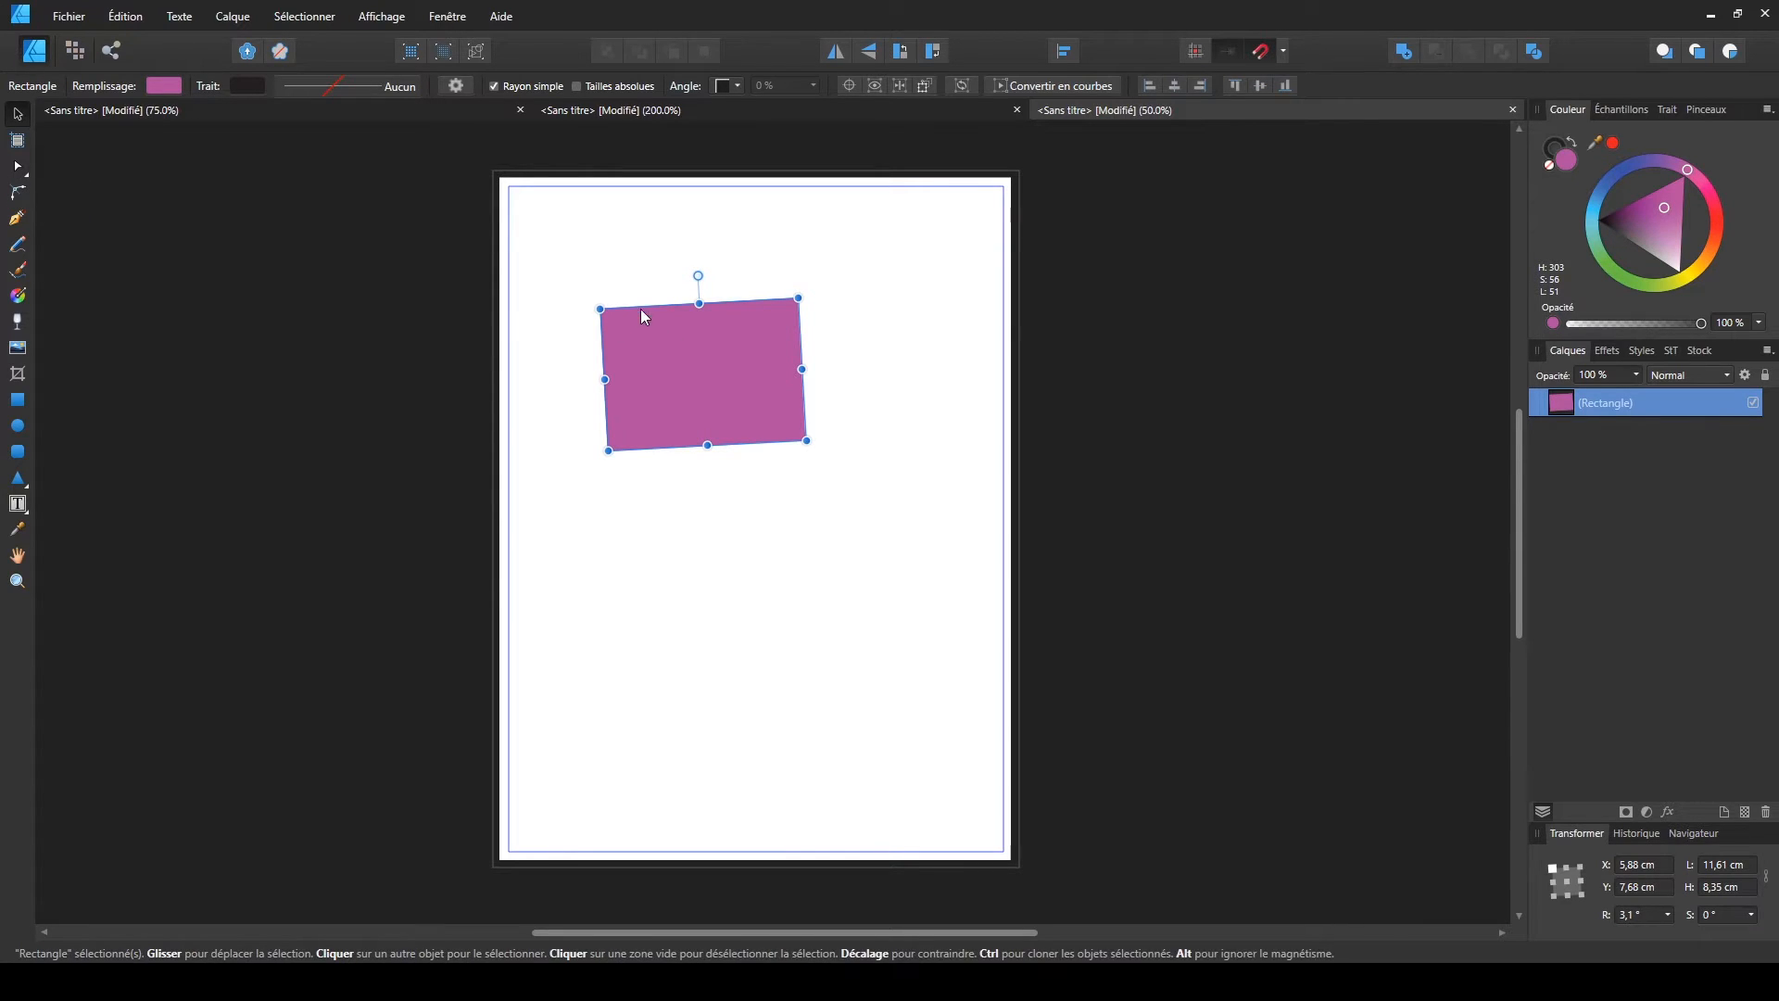
- Enlarge the rectangle from its upper-left corner to about 12.4 × 8.6 cm with the Node tool active
click(18, 167)
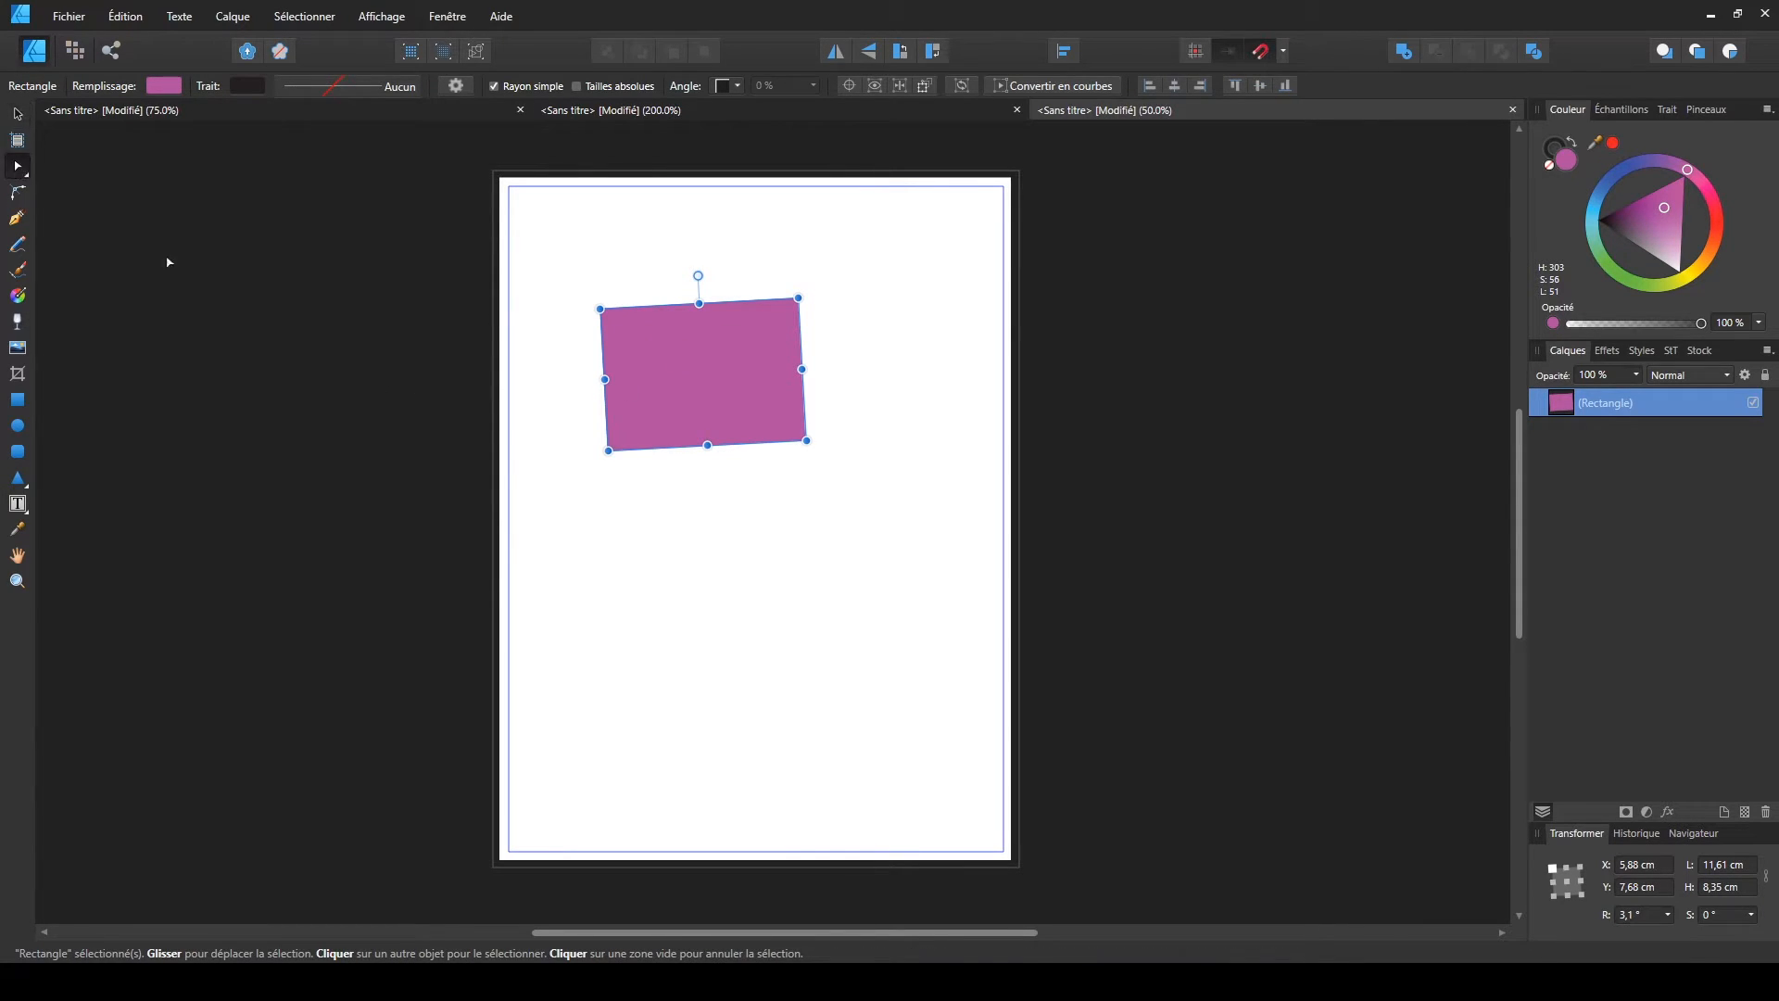
mouse_move(601, 308)
mouse_down()
mouse_move(661, 357)
mouse_move(587, 304)
mouse_up()
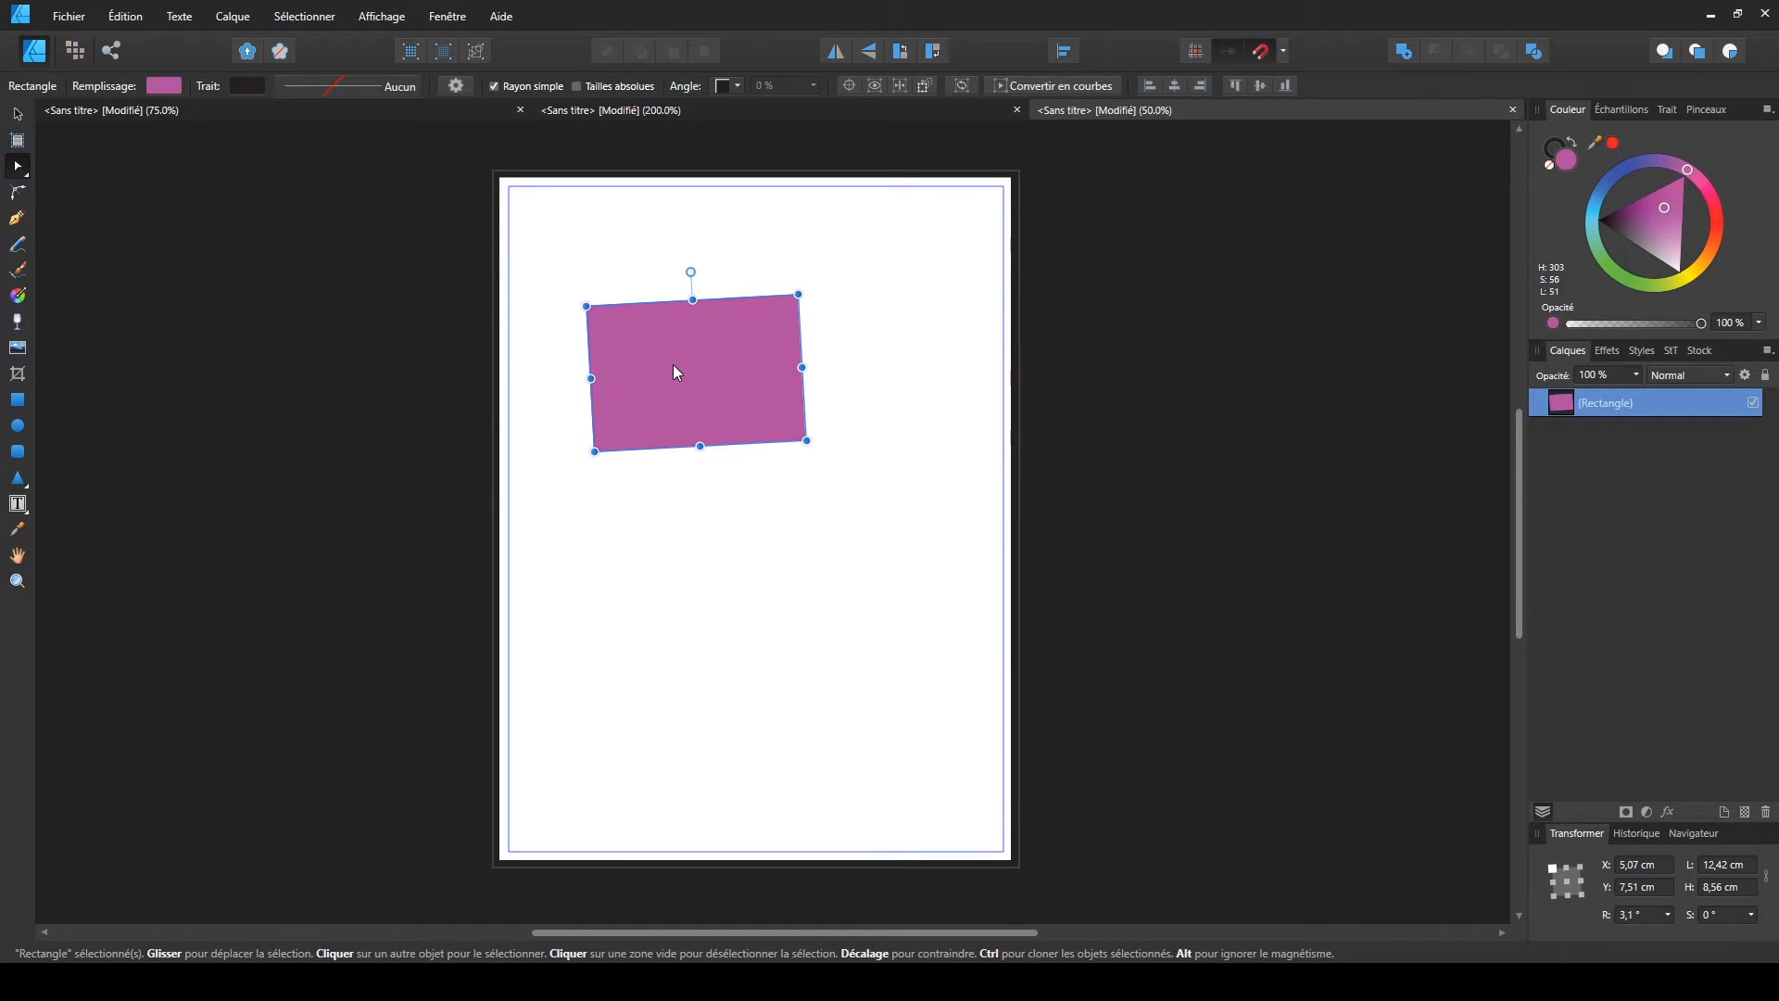
click(19, 171)
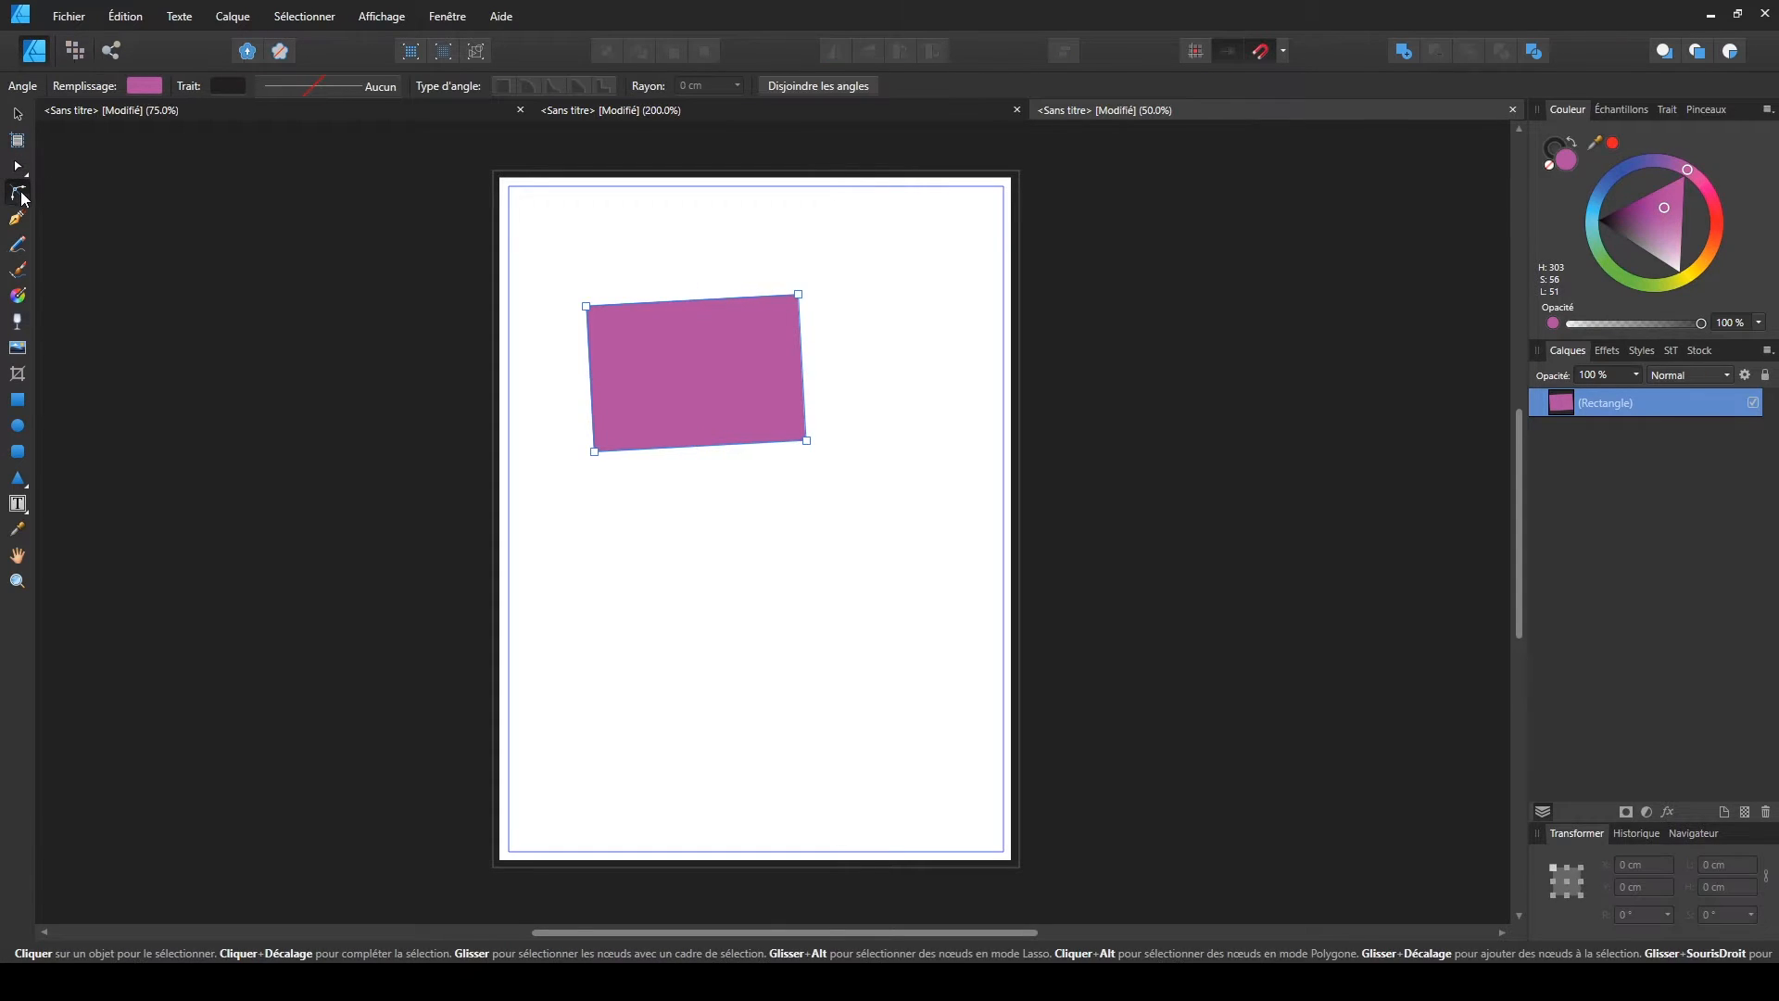
click(18, 170)
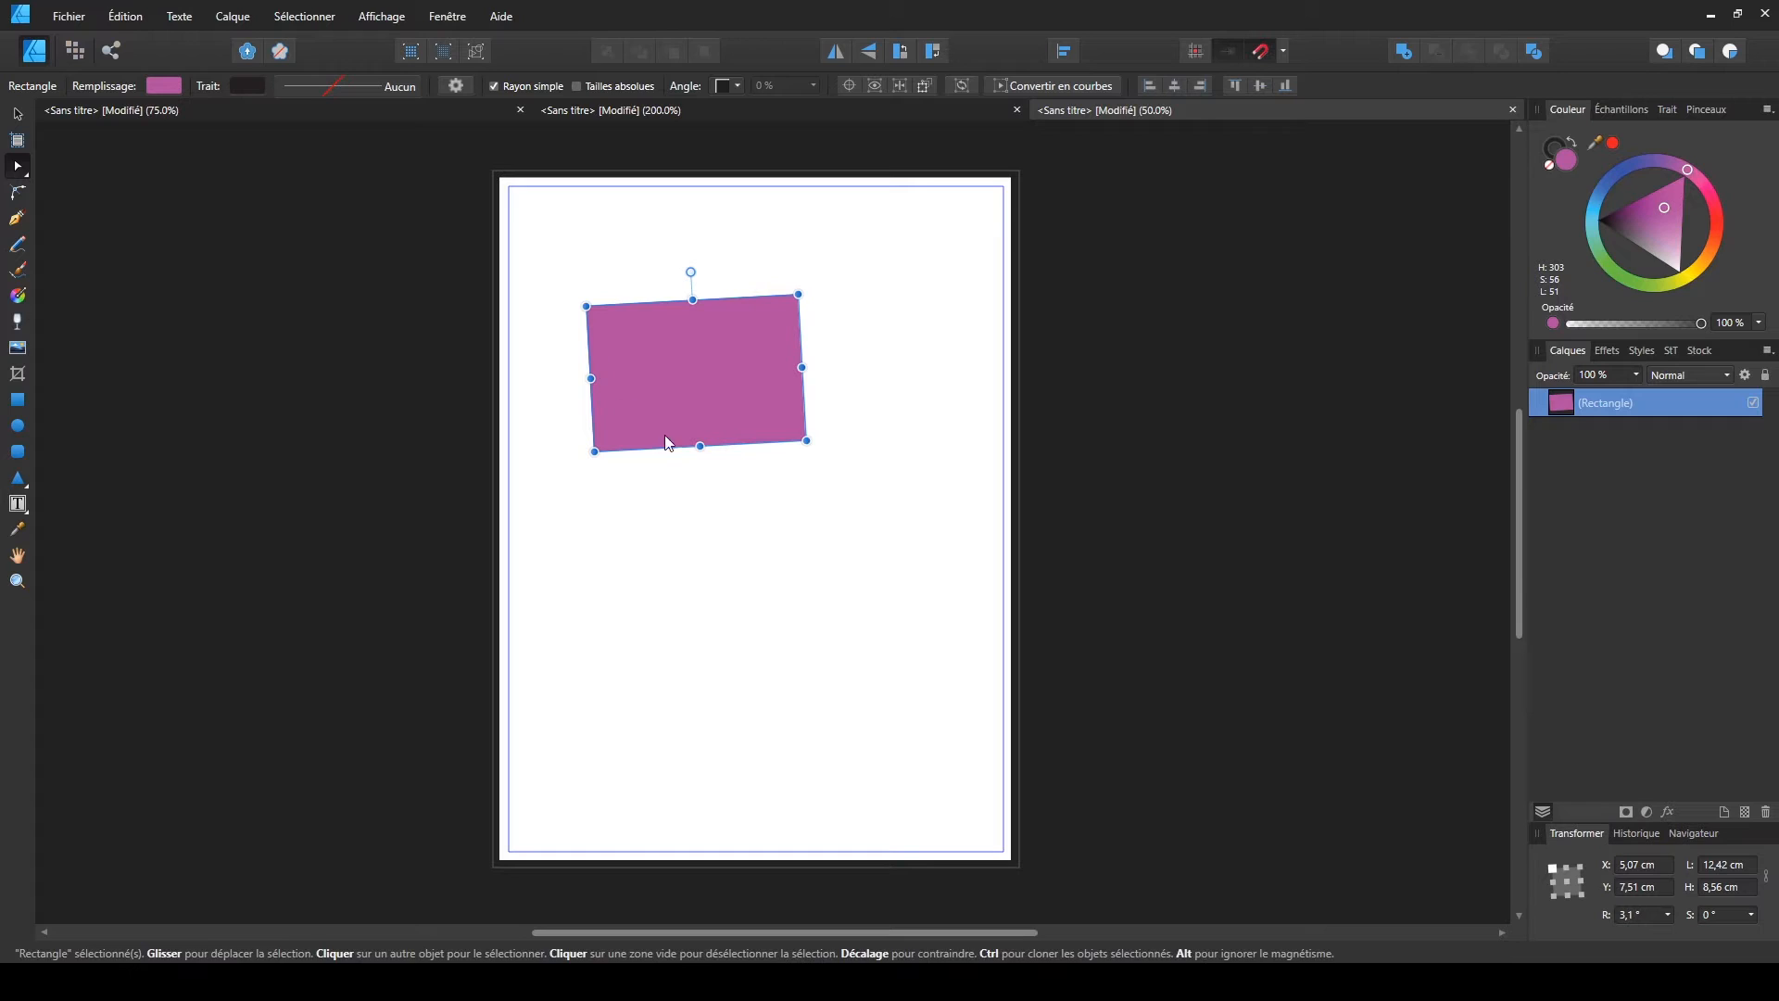
- Convert the rectangle to curves with the Node tool active, and undo the conversion
right_click(746, 378)
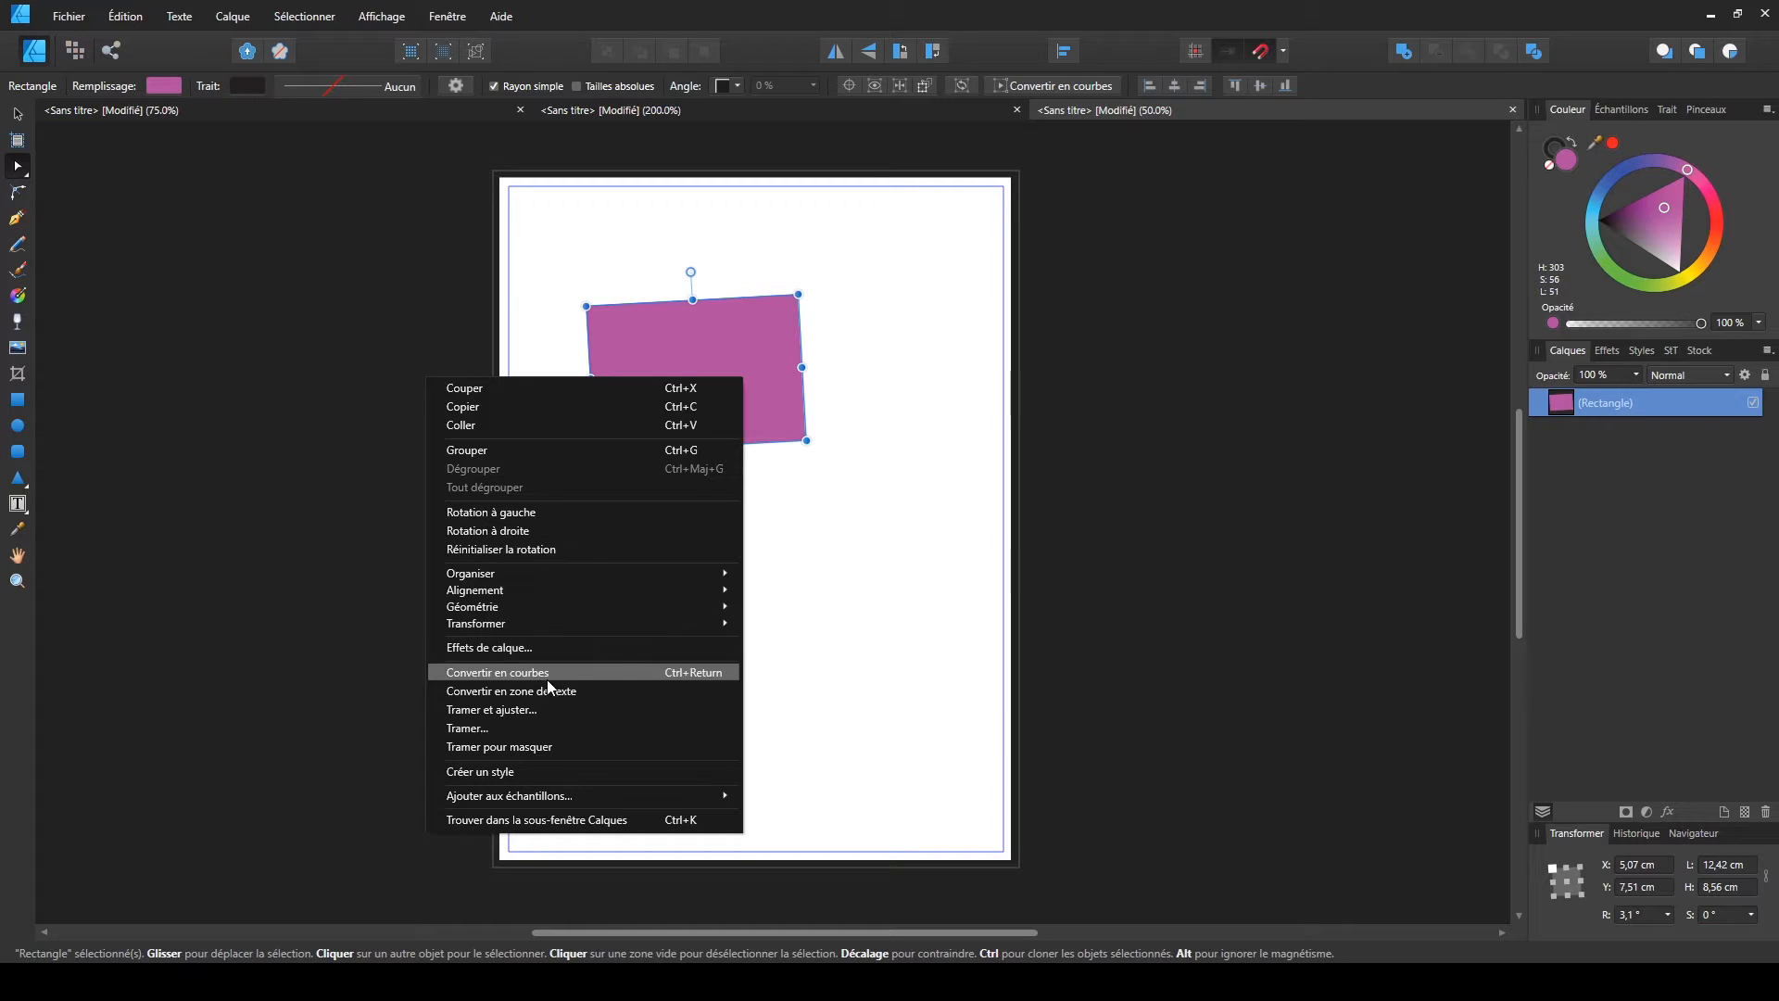
right_click(710, 347)
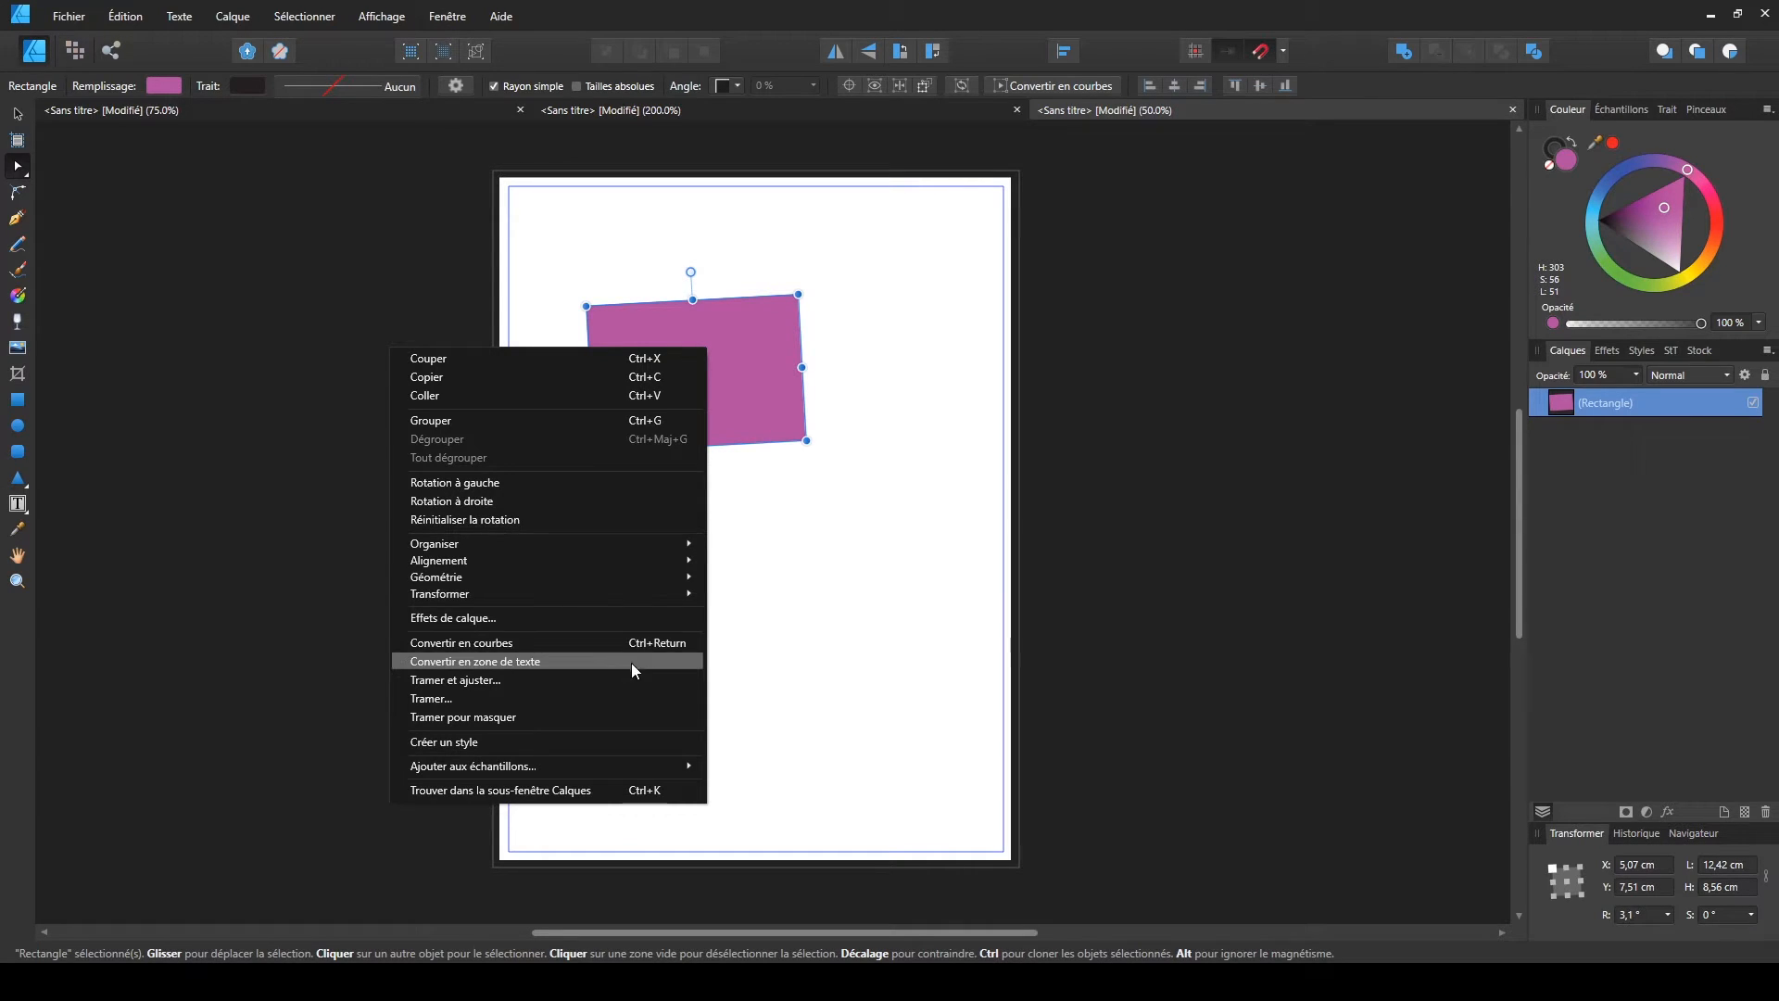
click(659, 644)
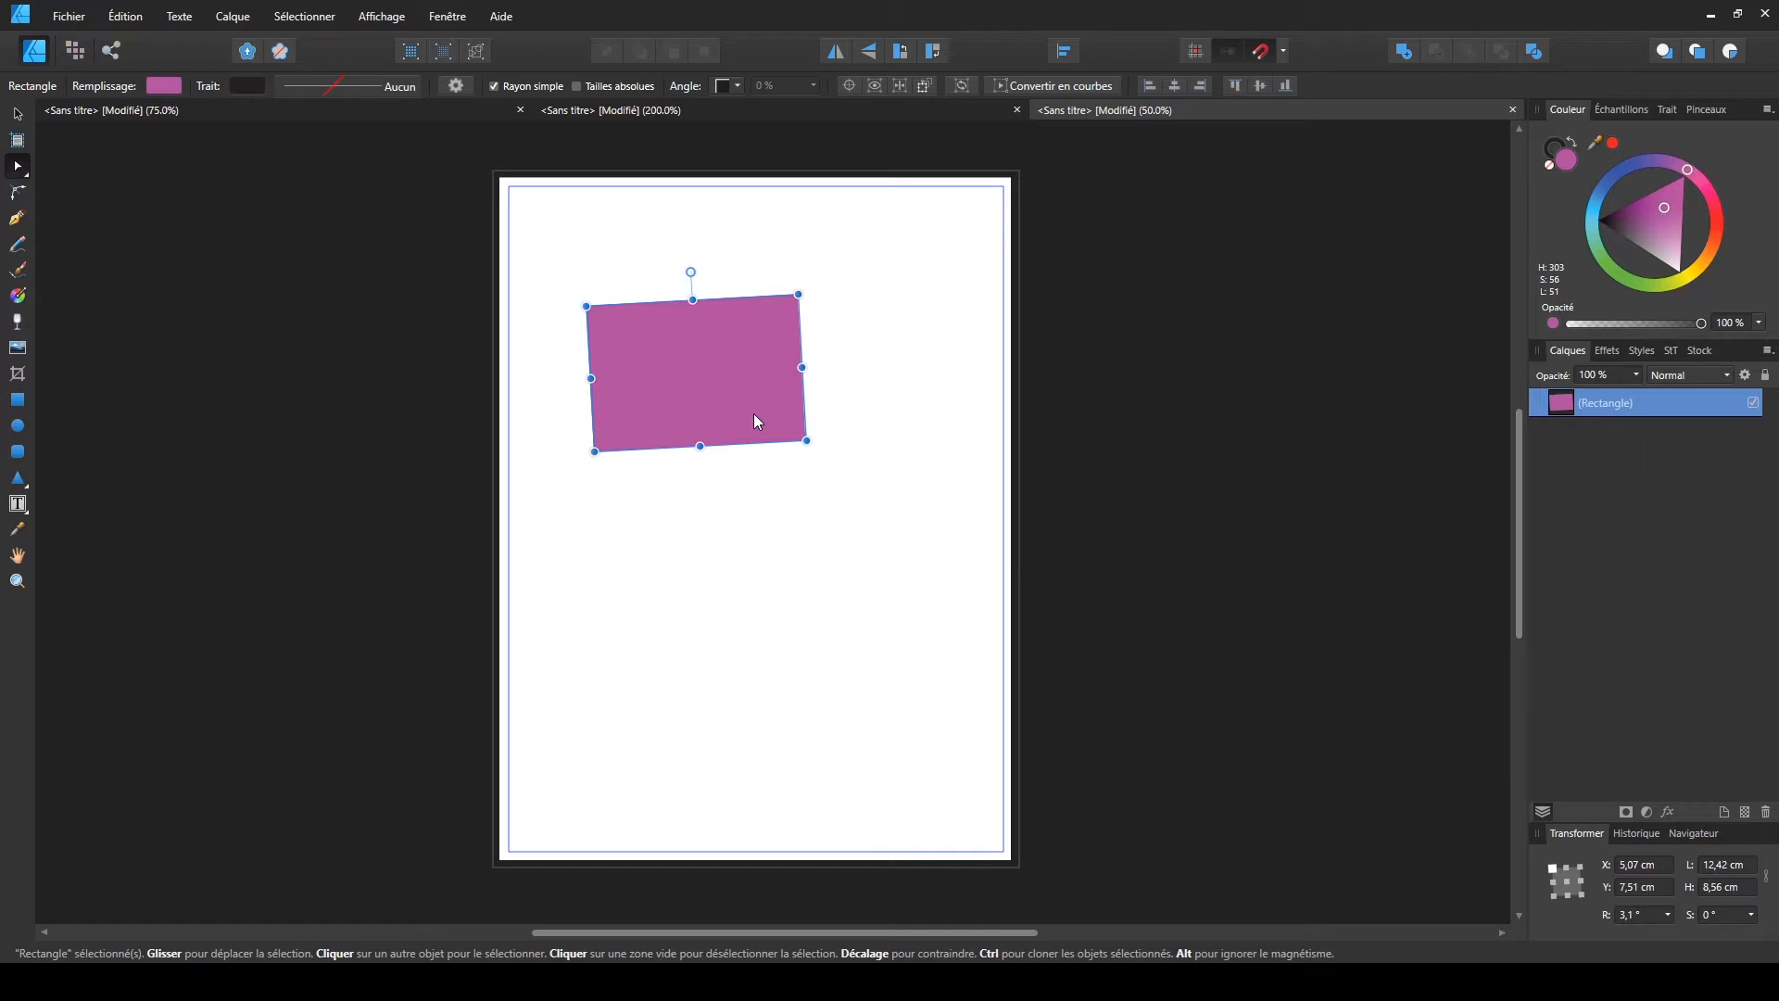
key(ctrl+Return)
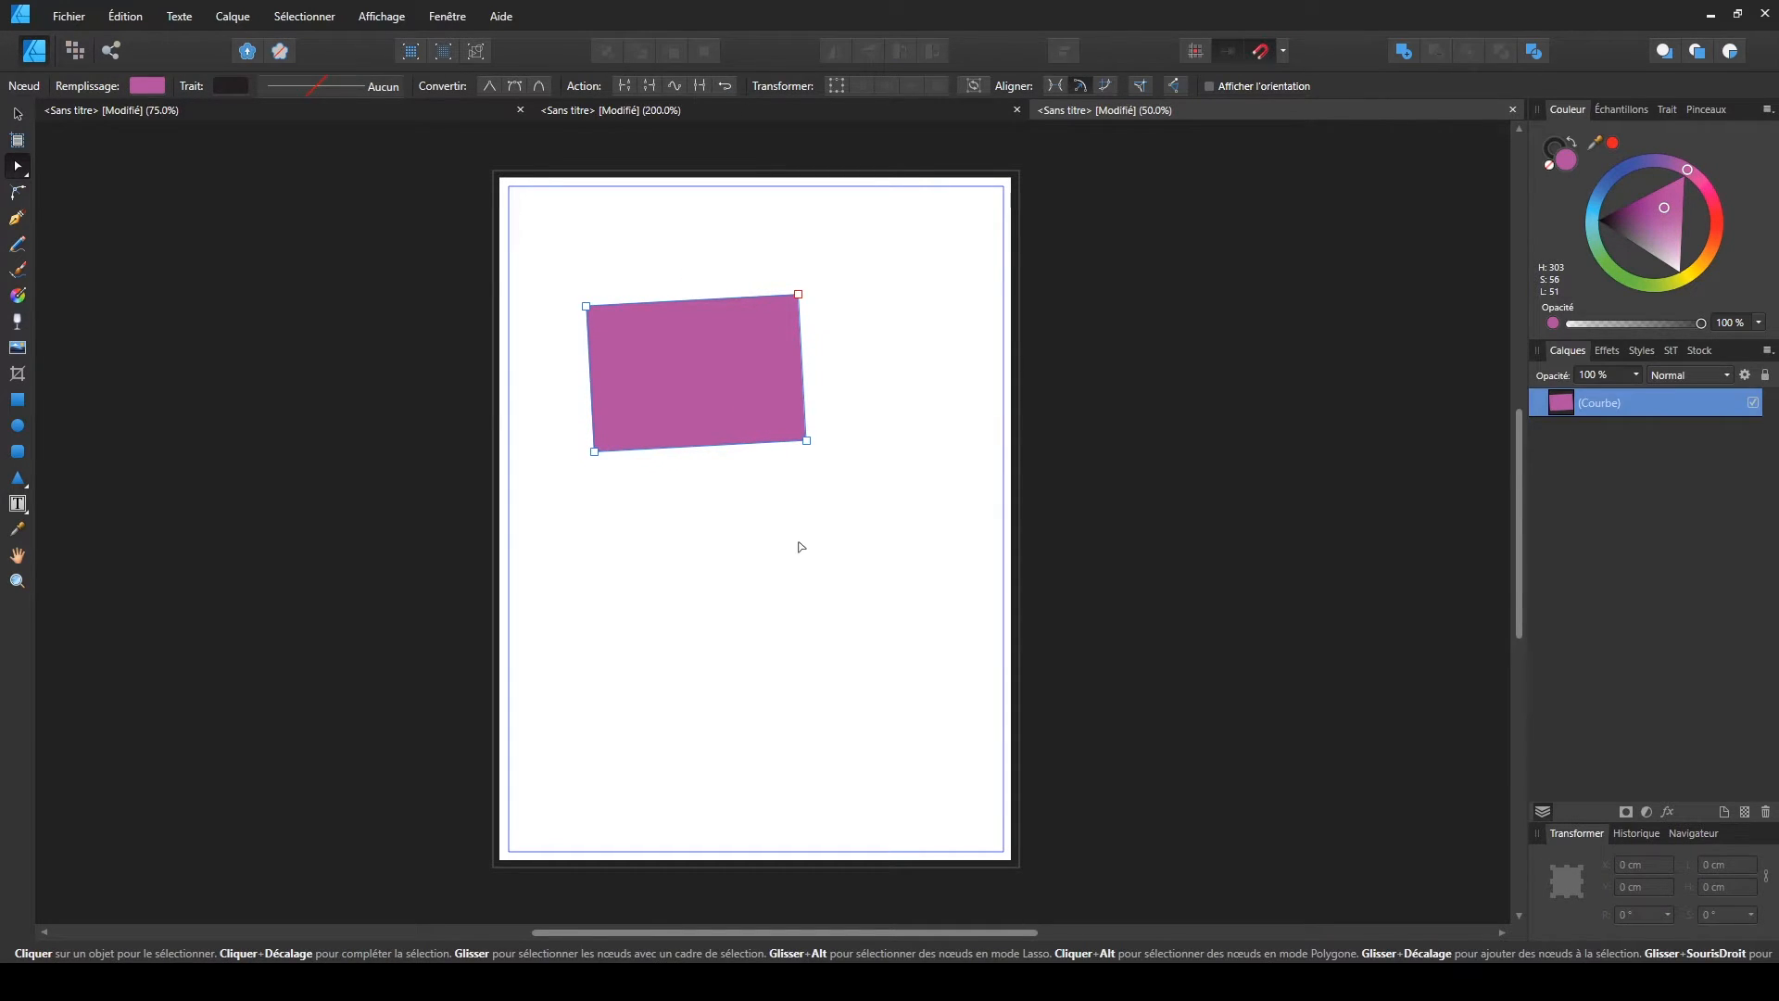
key(ctrl+z)
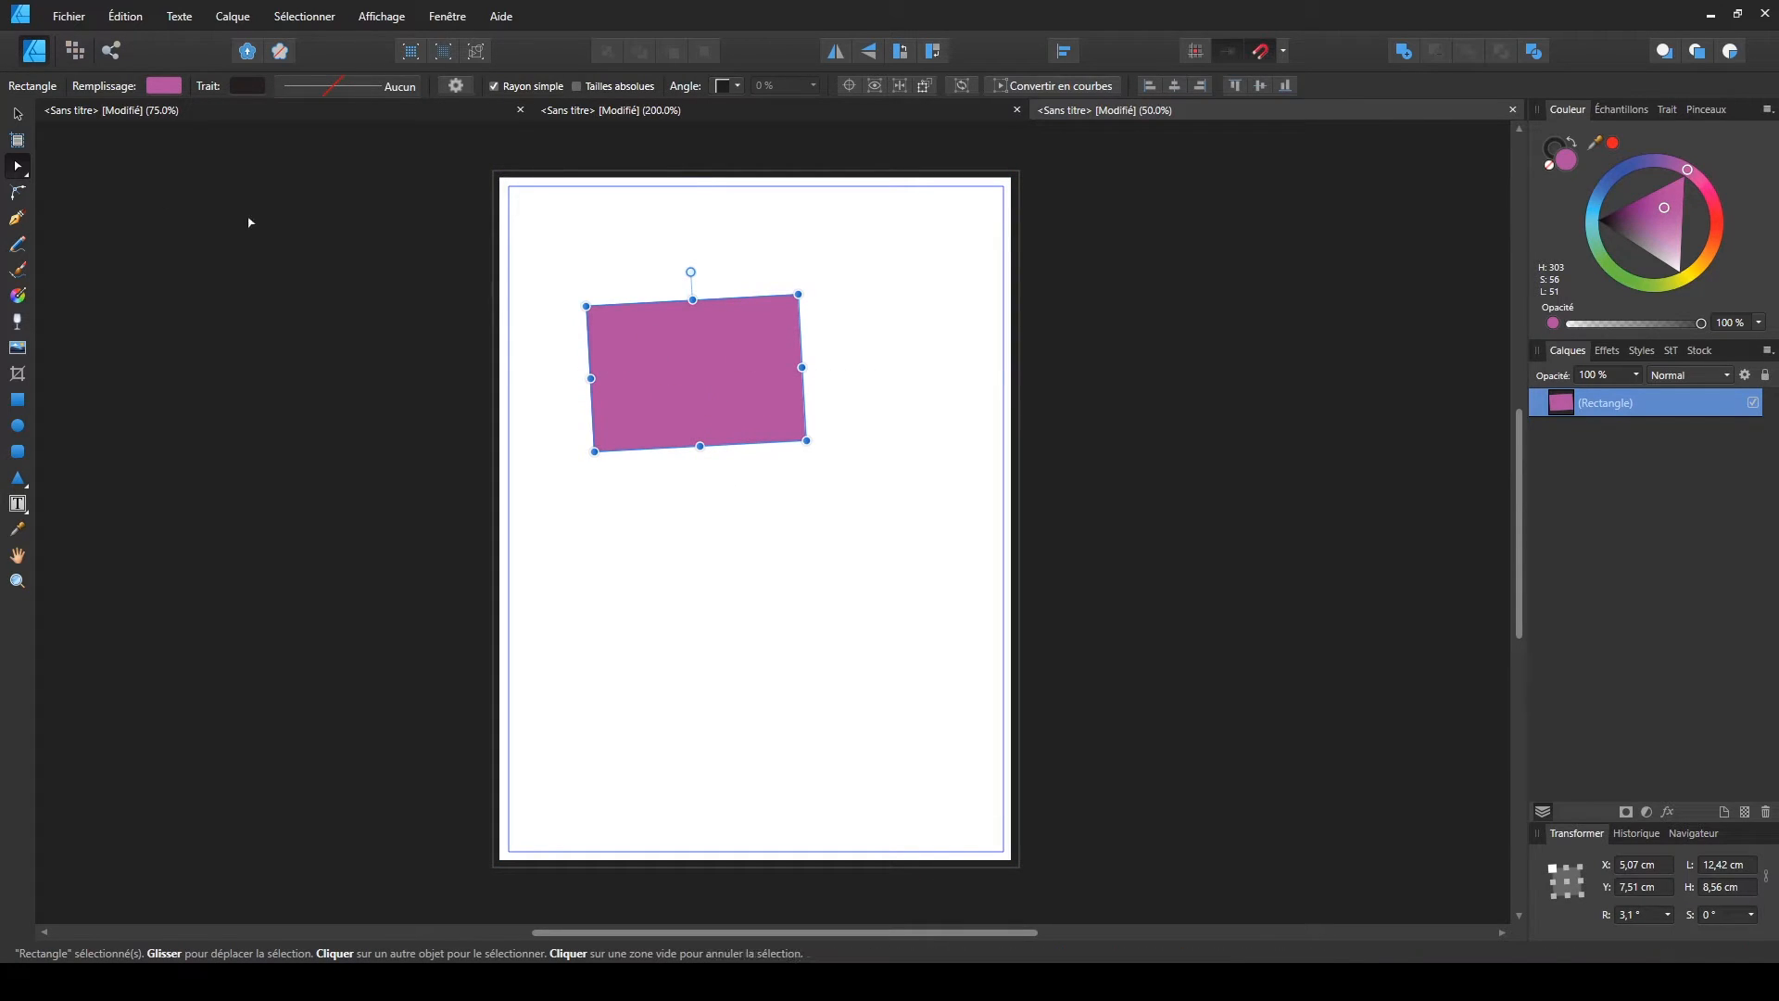
- Return to the Move tool and convert the selected magenta rectangle to curves
click(18, 113)
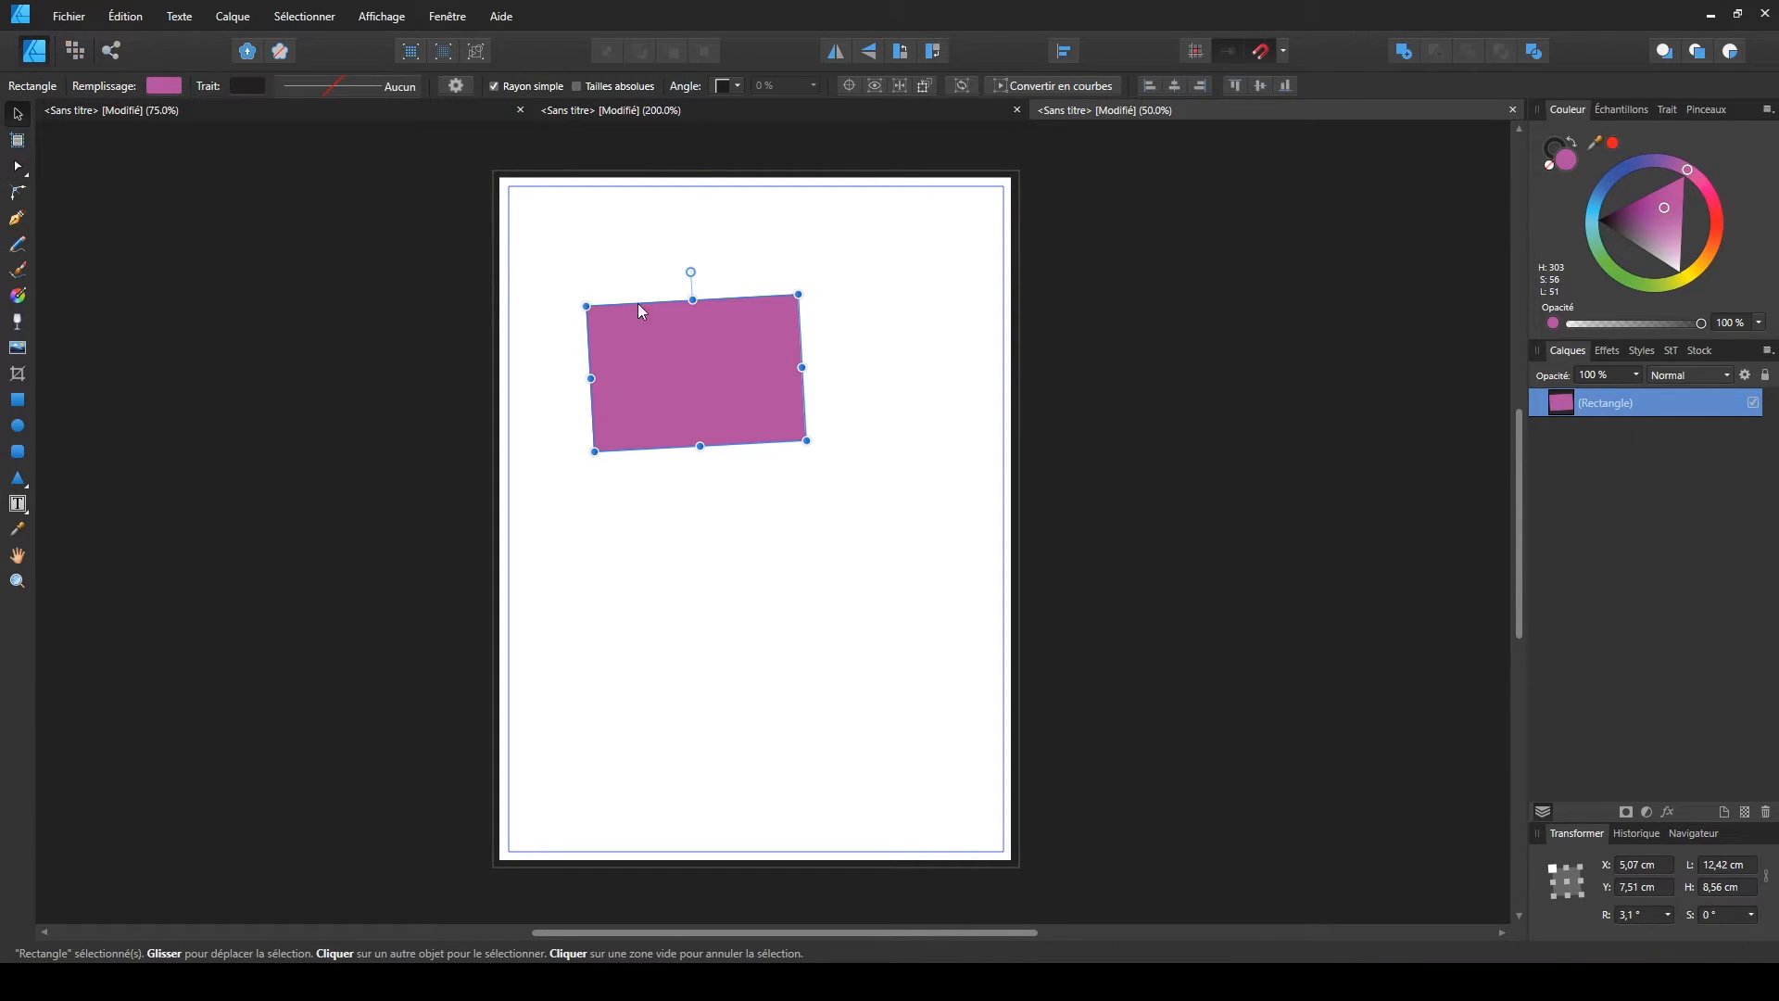
right_click(643, 356)
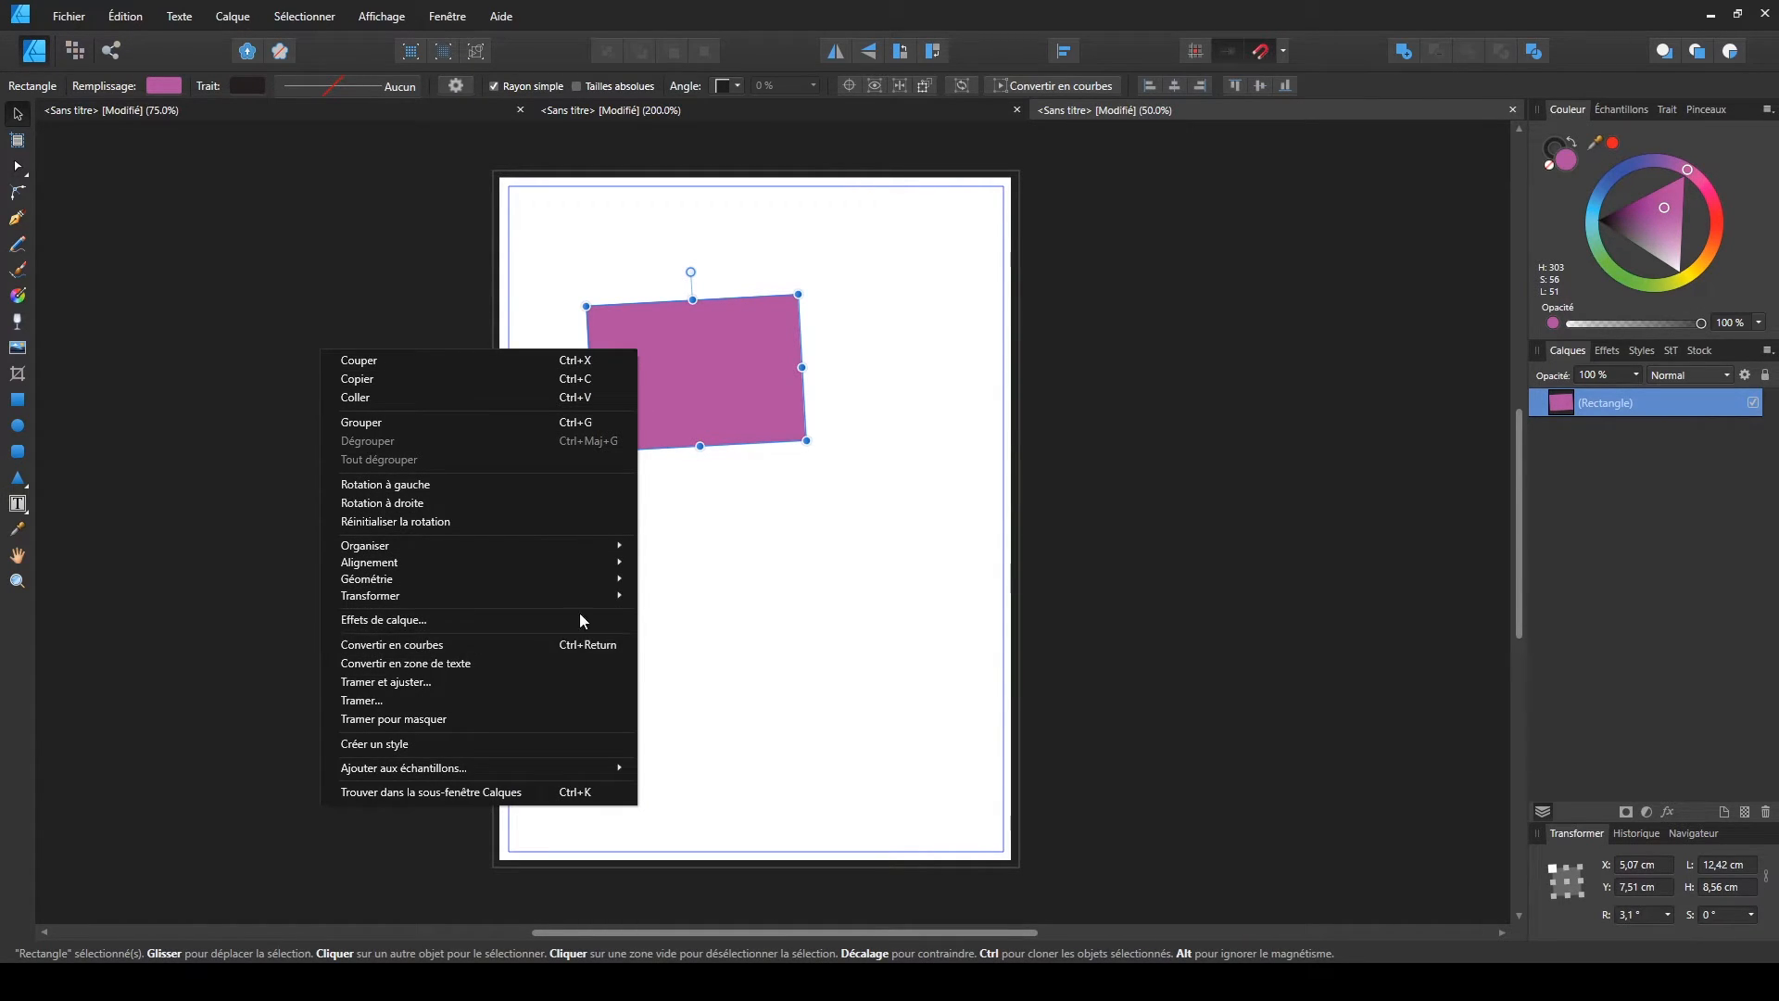
click(723, 384)
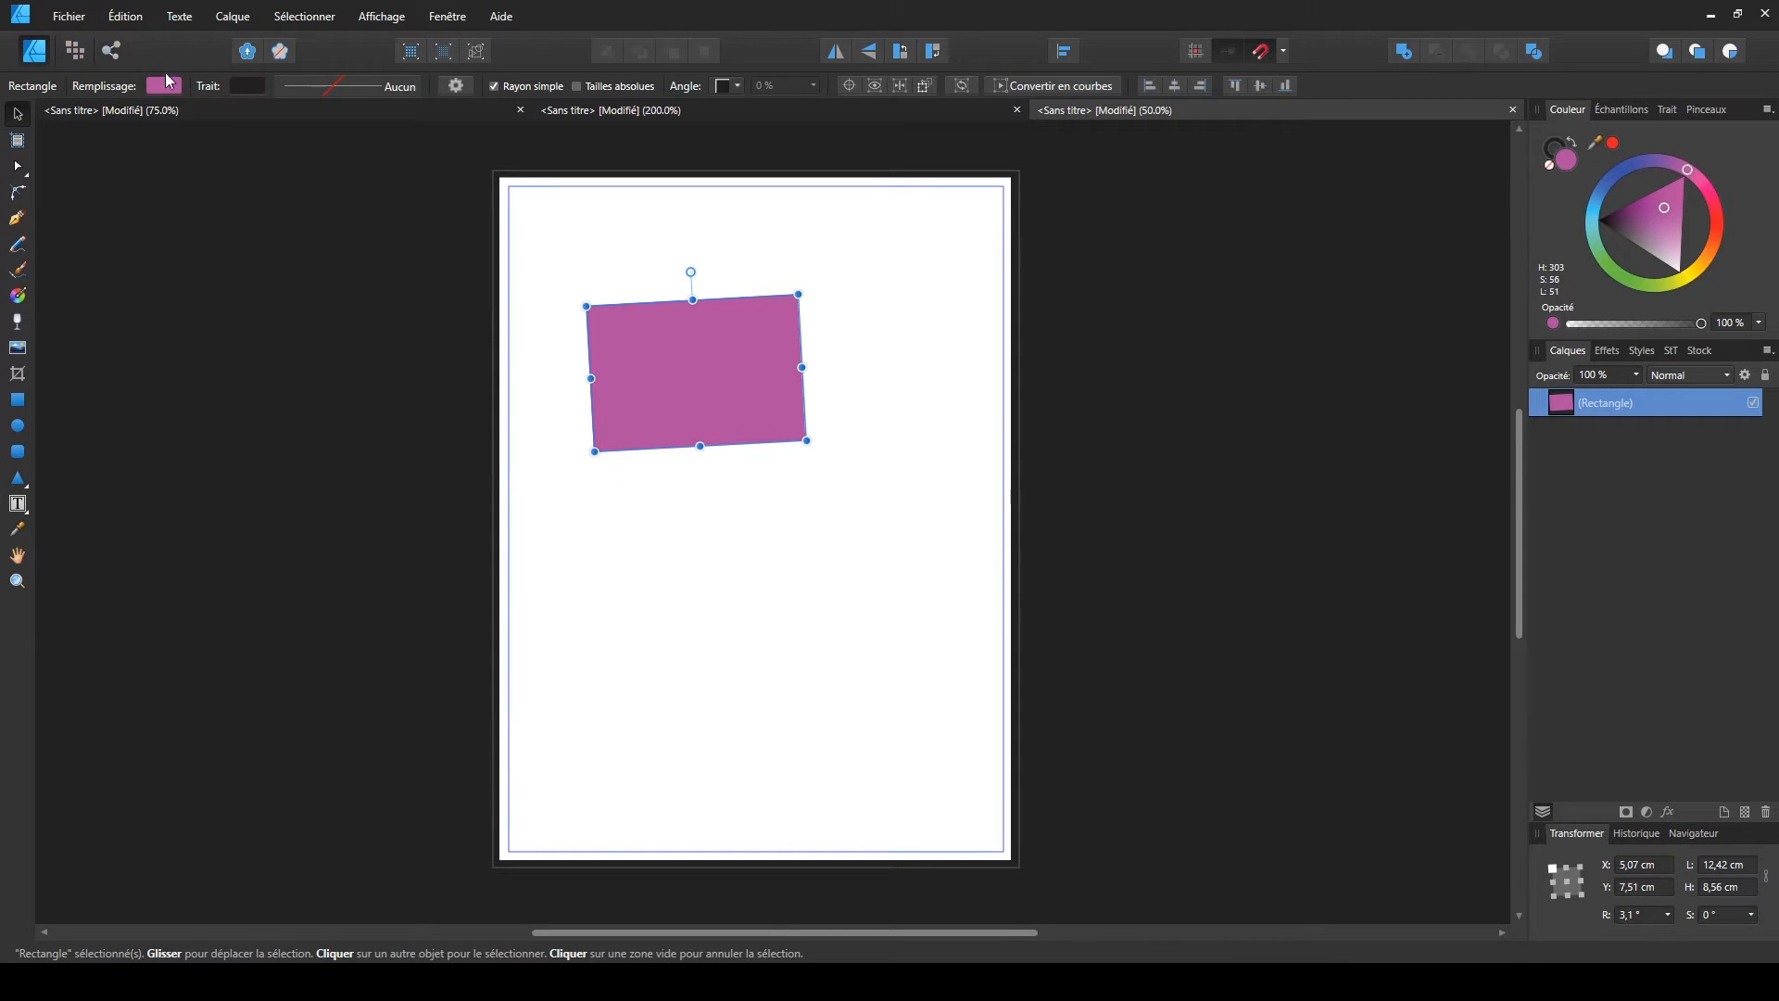
click(1052, 87)
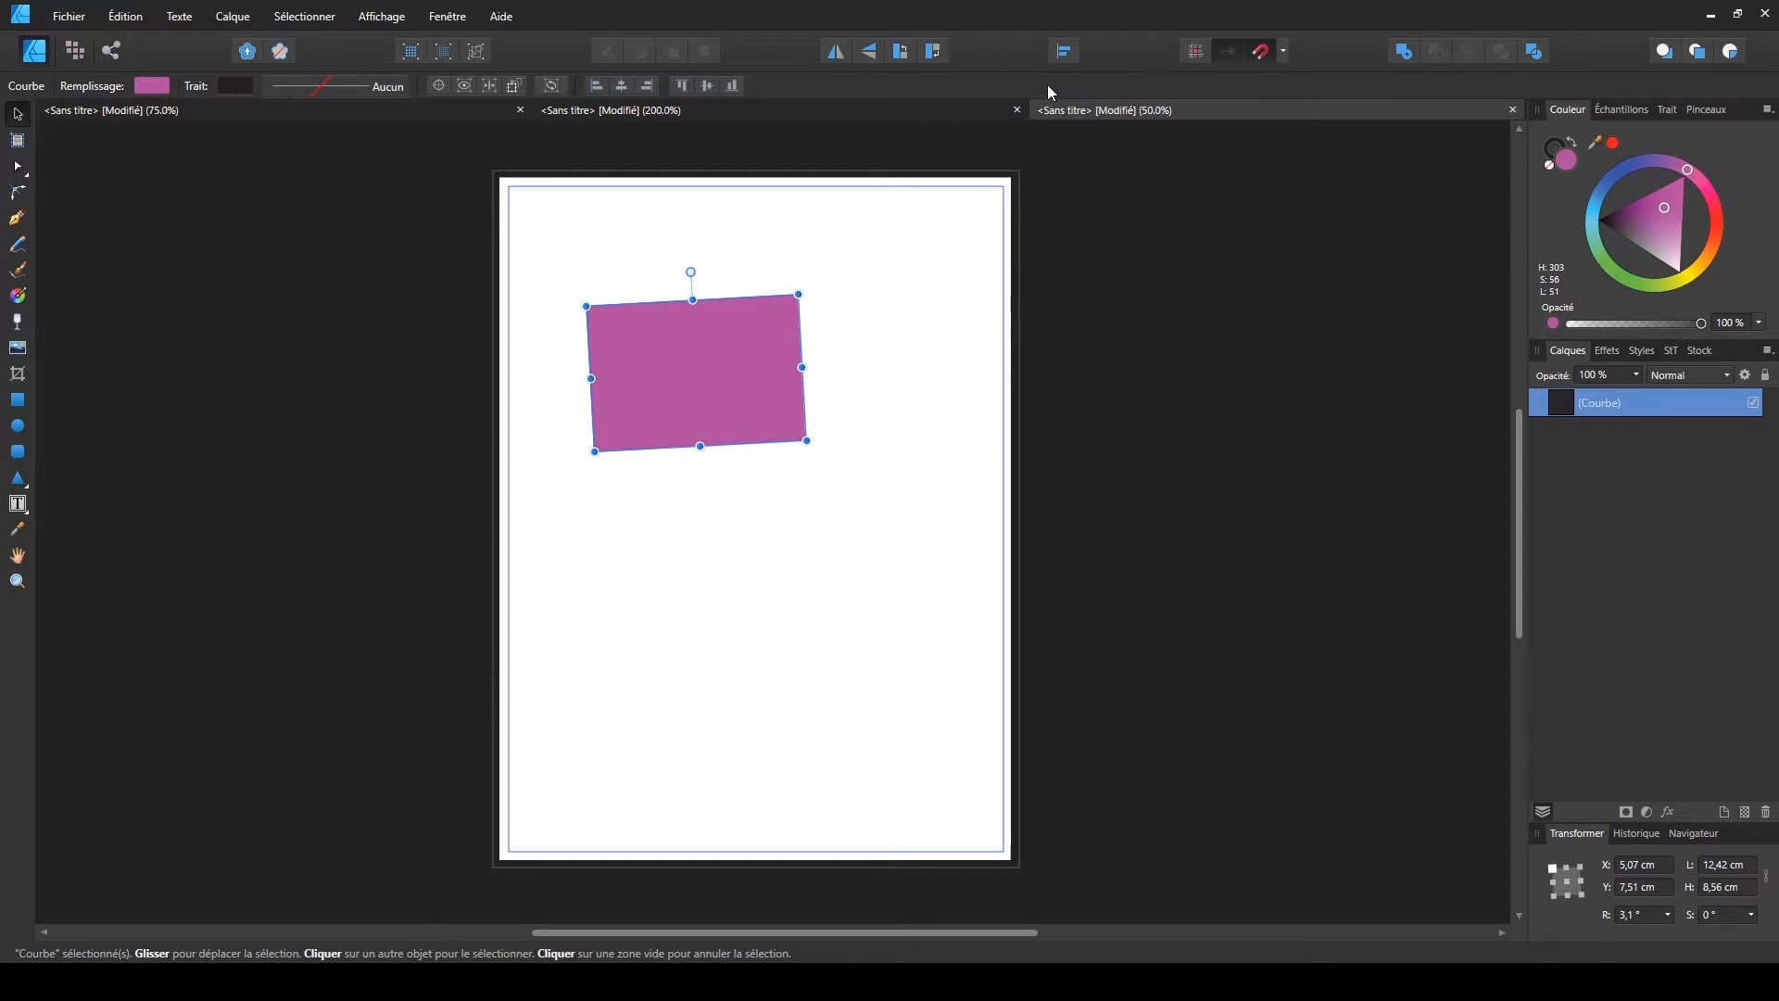
- Move the quadrilateral's two lower corner nodes outward and down with the Node tool, widening its base
click(765, 256)
click(735, 356)
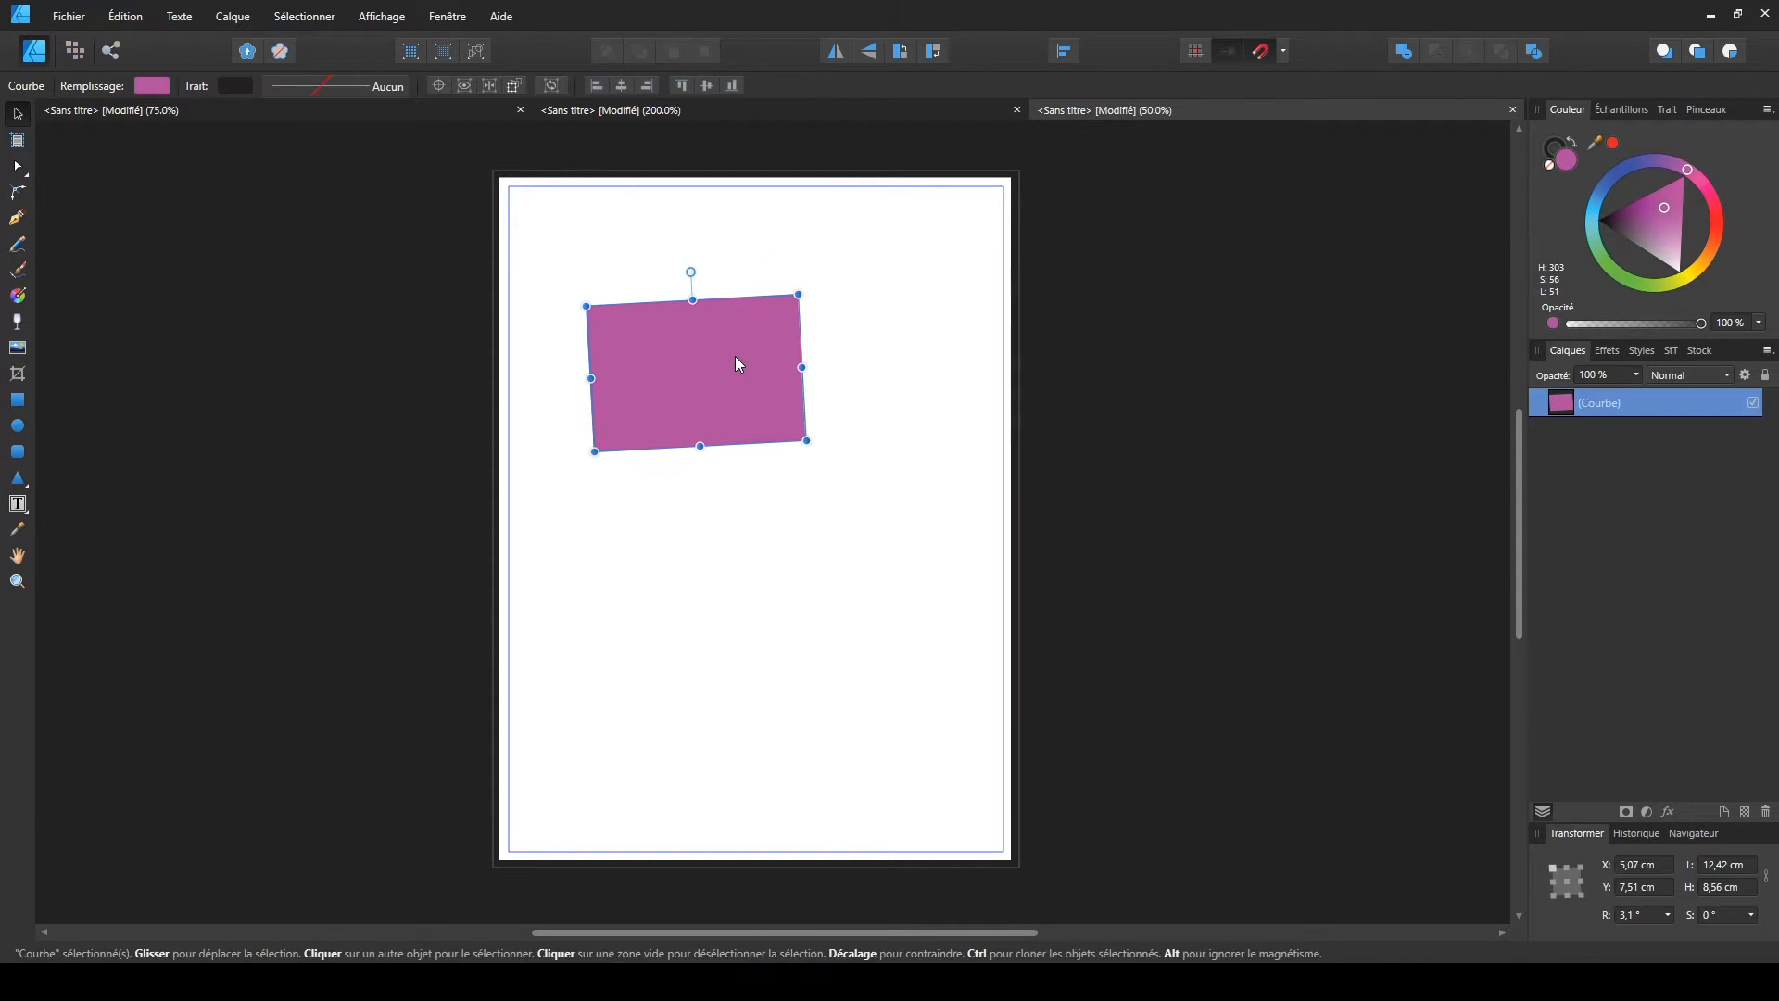
click(20, 169)
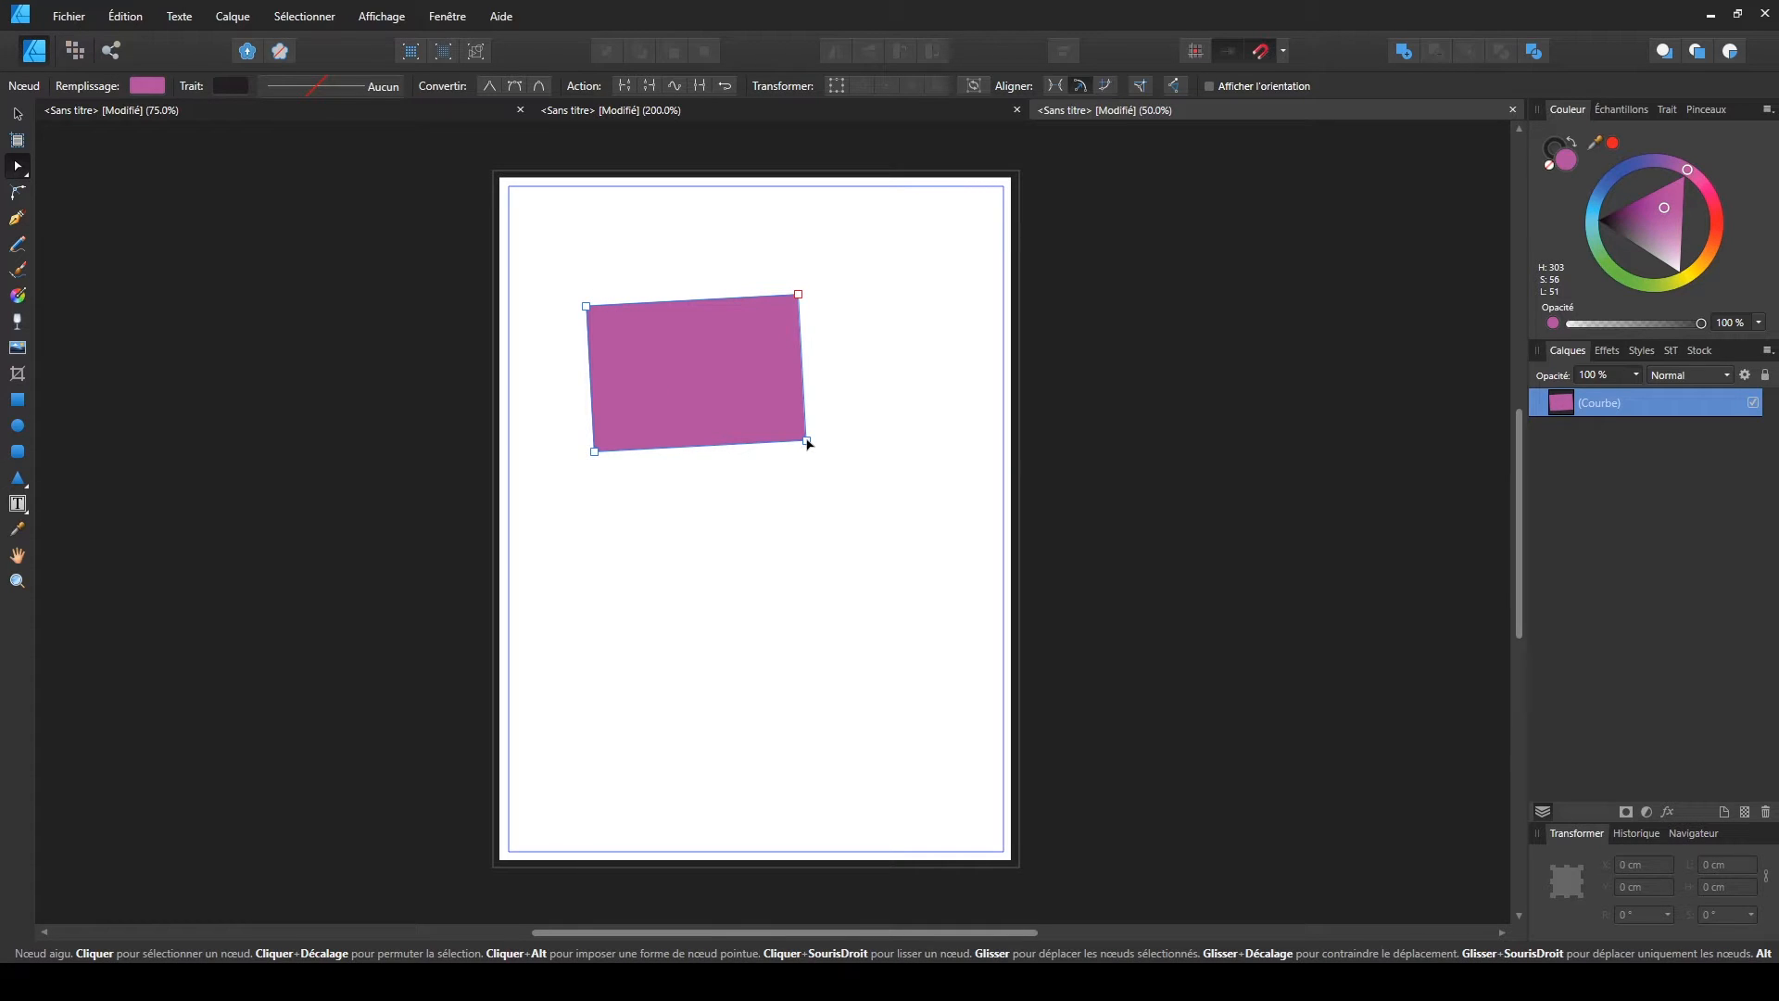
drag(806, 443, 928, 586)
drag(594, 451, 542, 584)
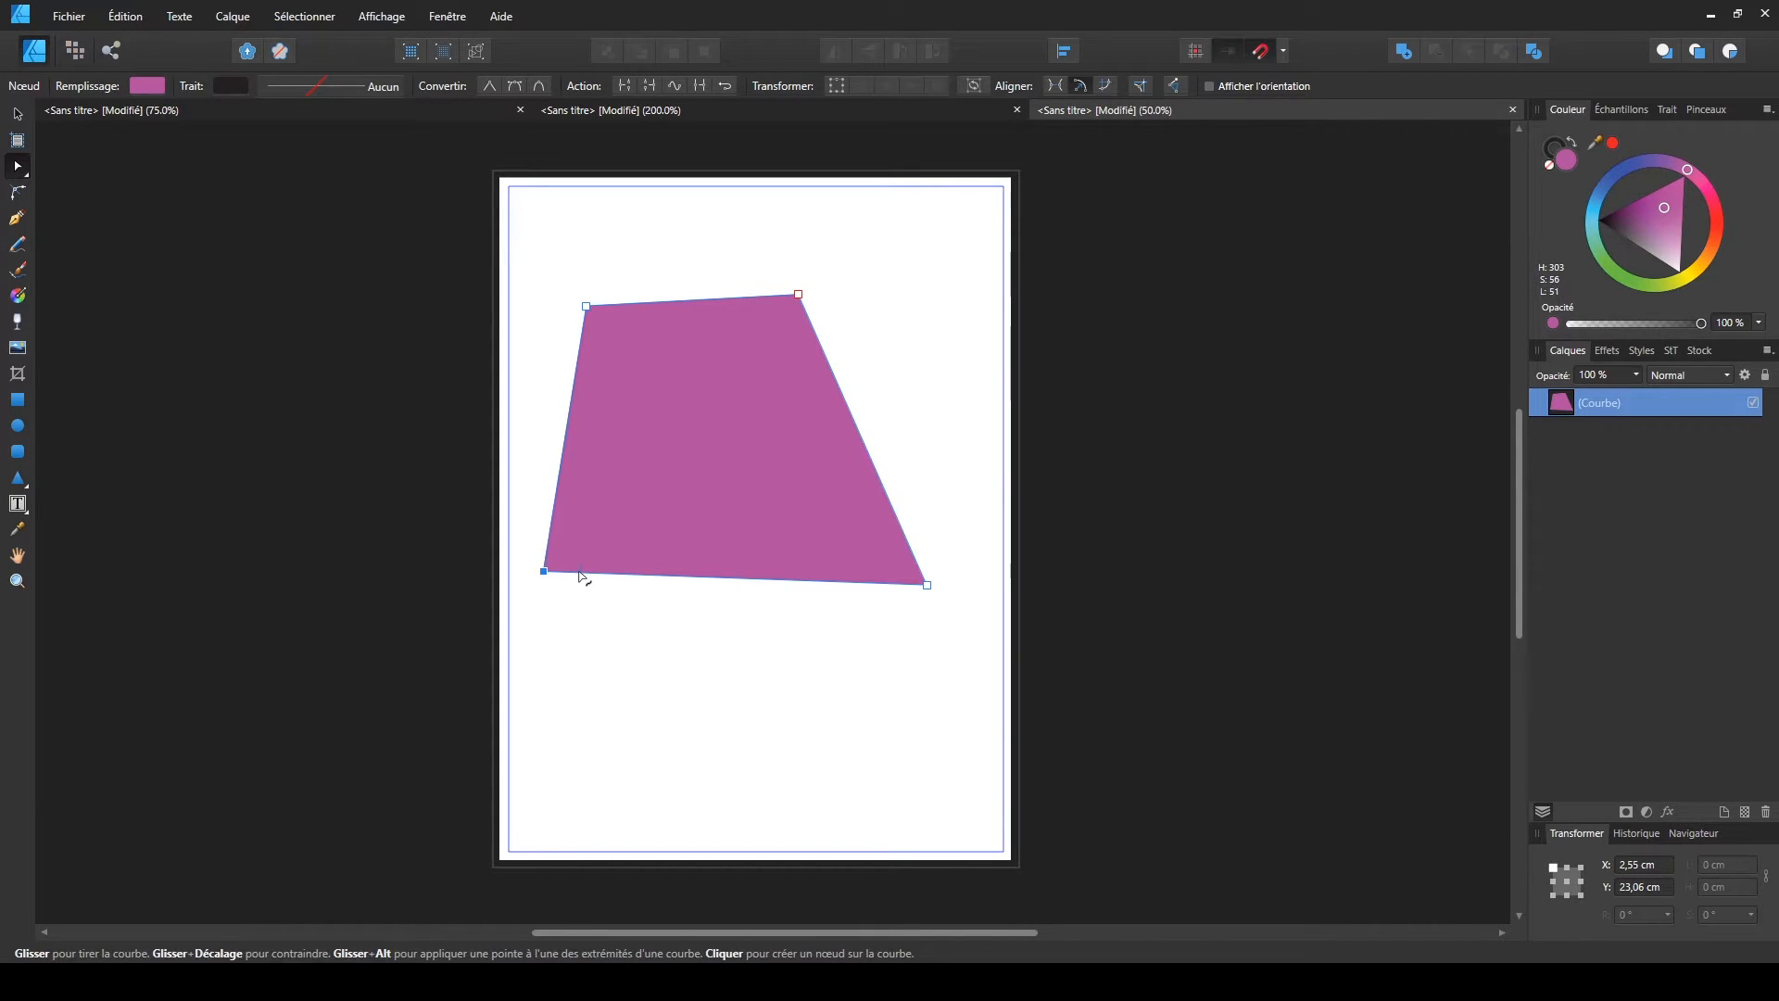
- Bend the shape's bottom edge into a downward curve and adjust the curve handles at both ends
drag(575, 577, 571, 638)
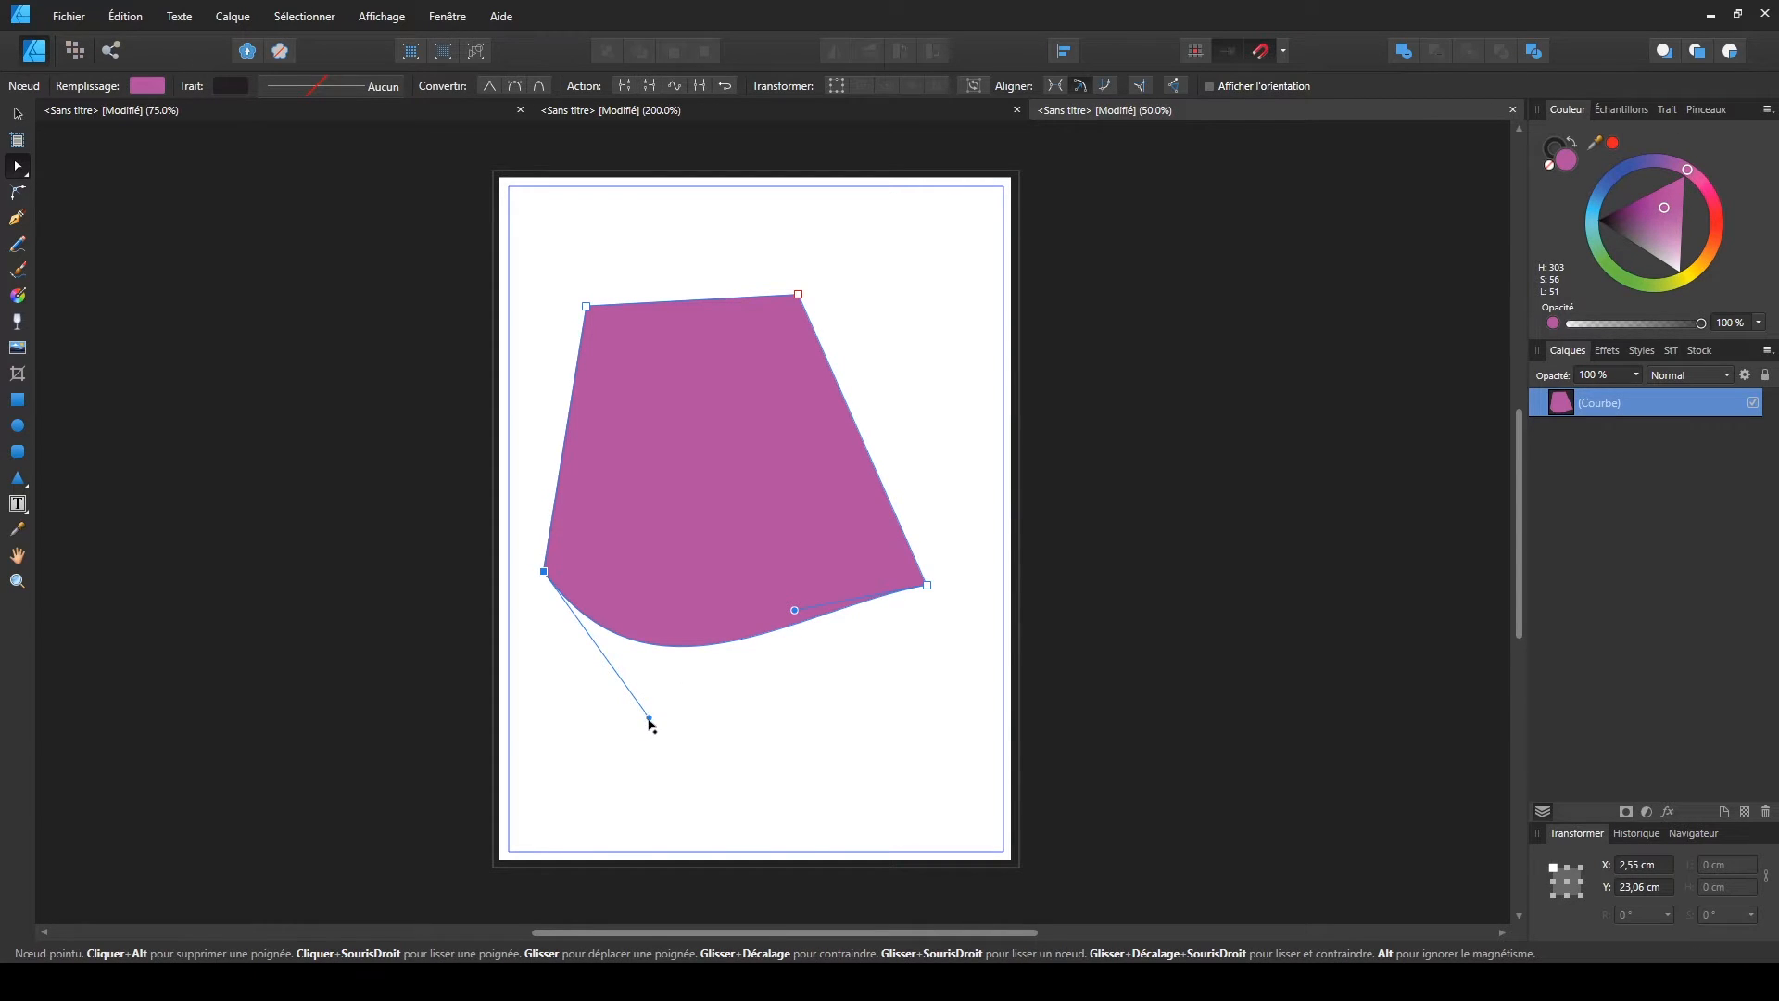
drag(649, 716, 633, 774)
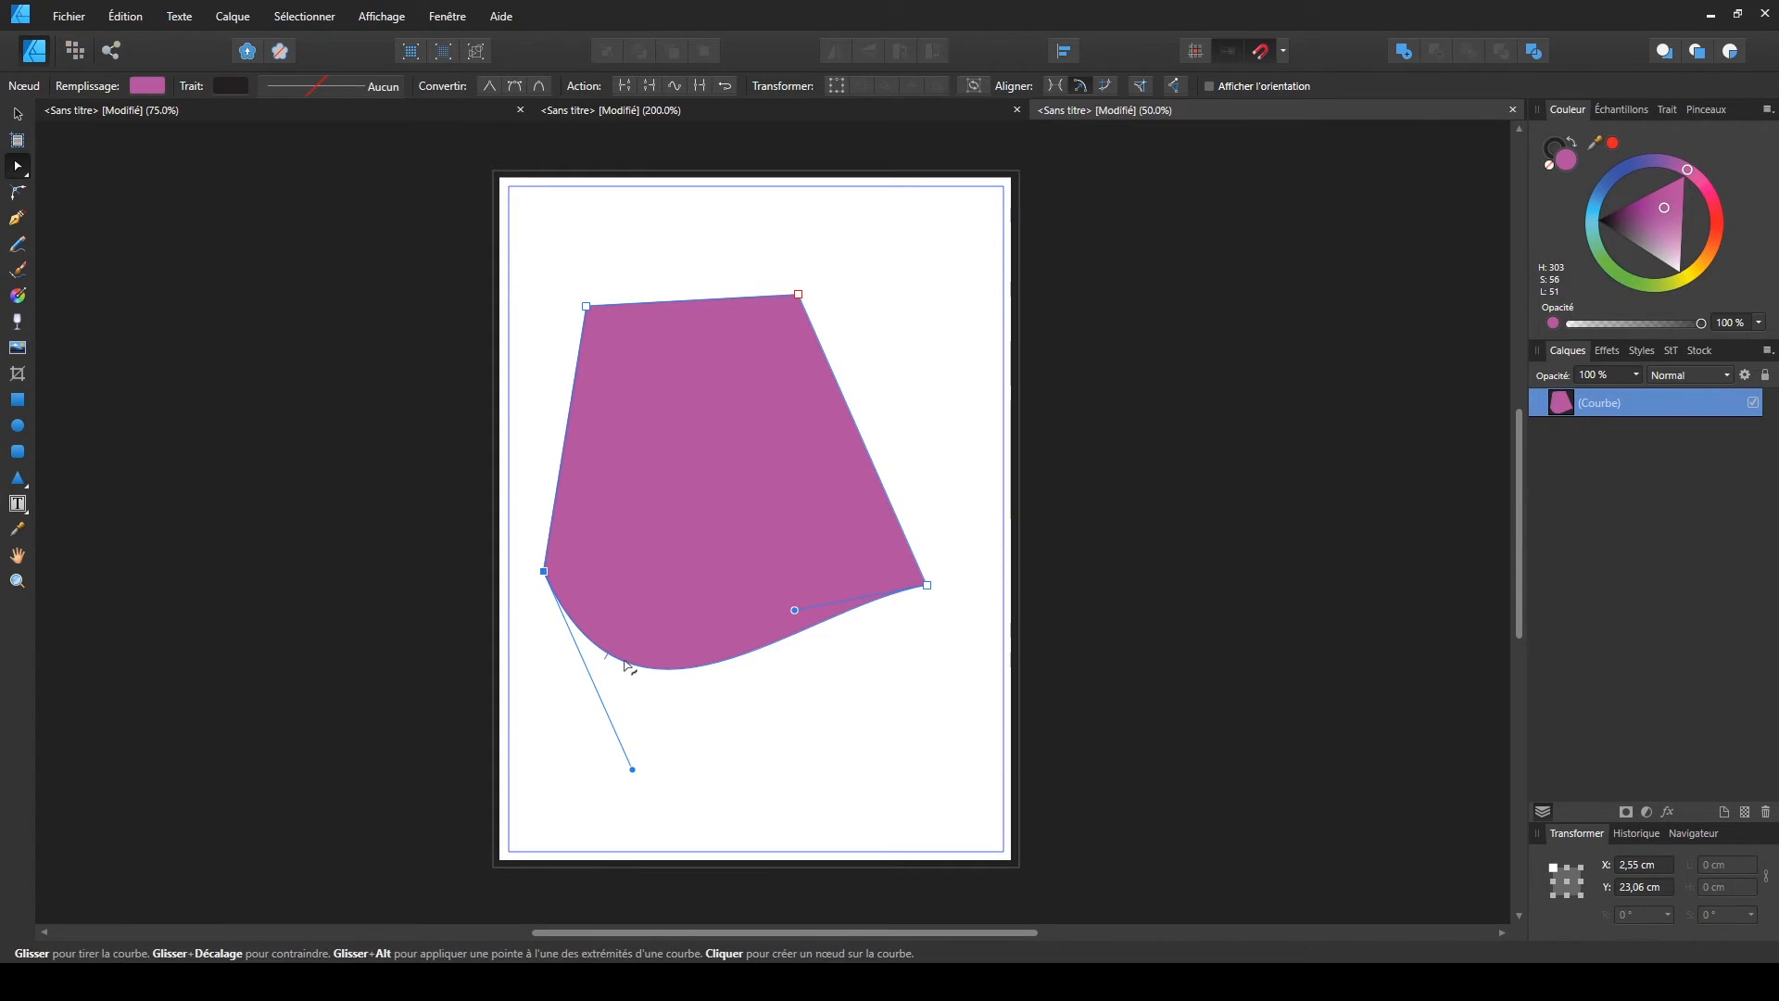
drag(795, 608, 836, 638)
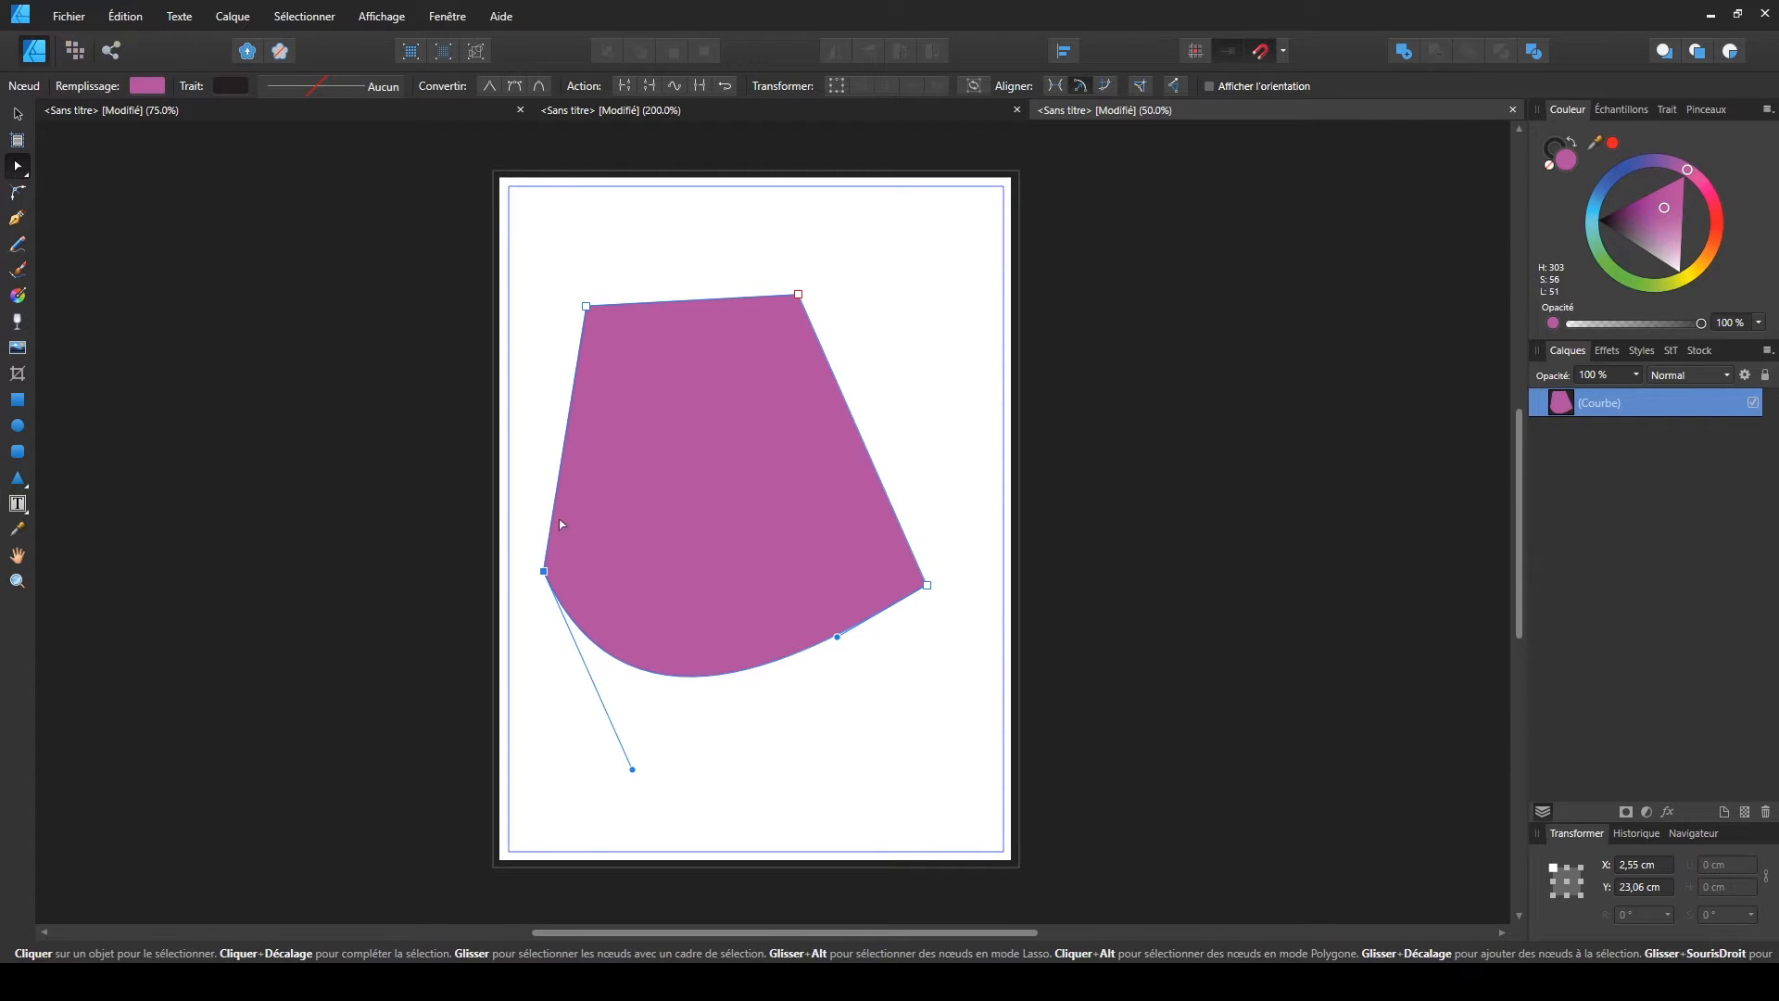
- Bow the shape's left edge outward and adjust the lower-left node's handles for a smooth transition into the bottom curve
drag(548, 554, 534, 562)
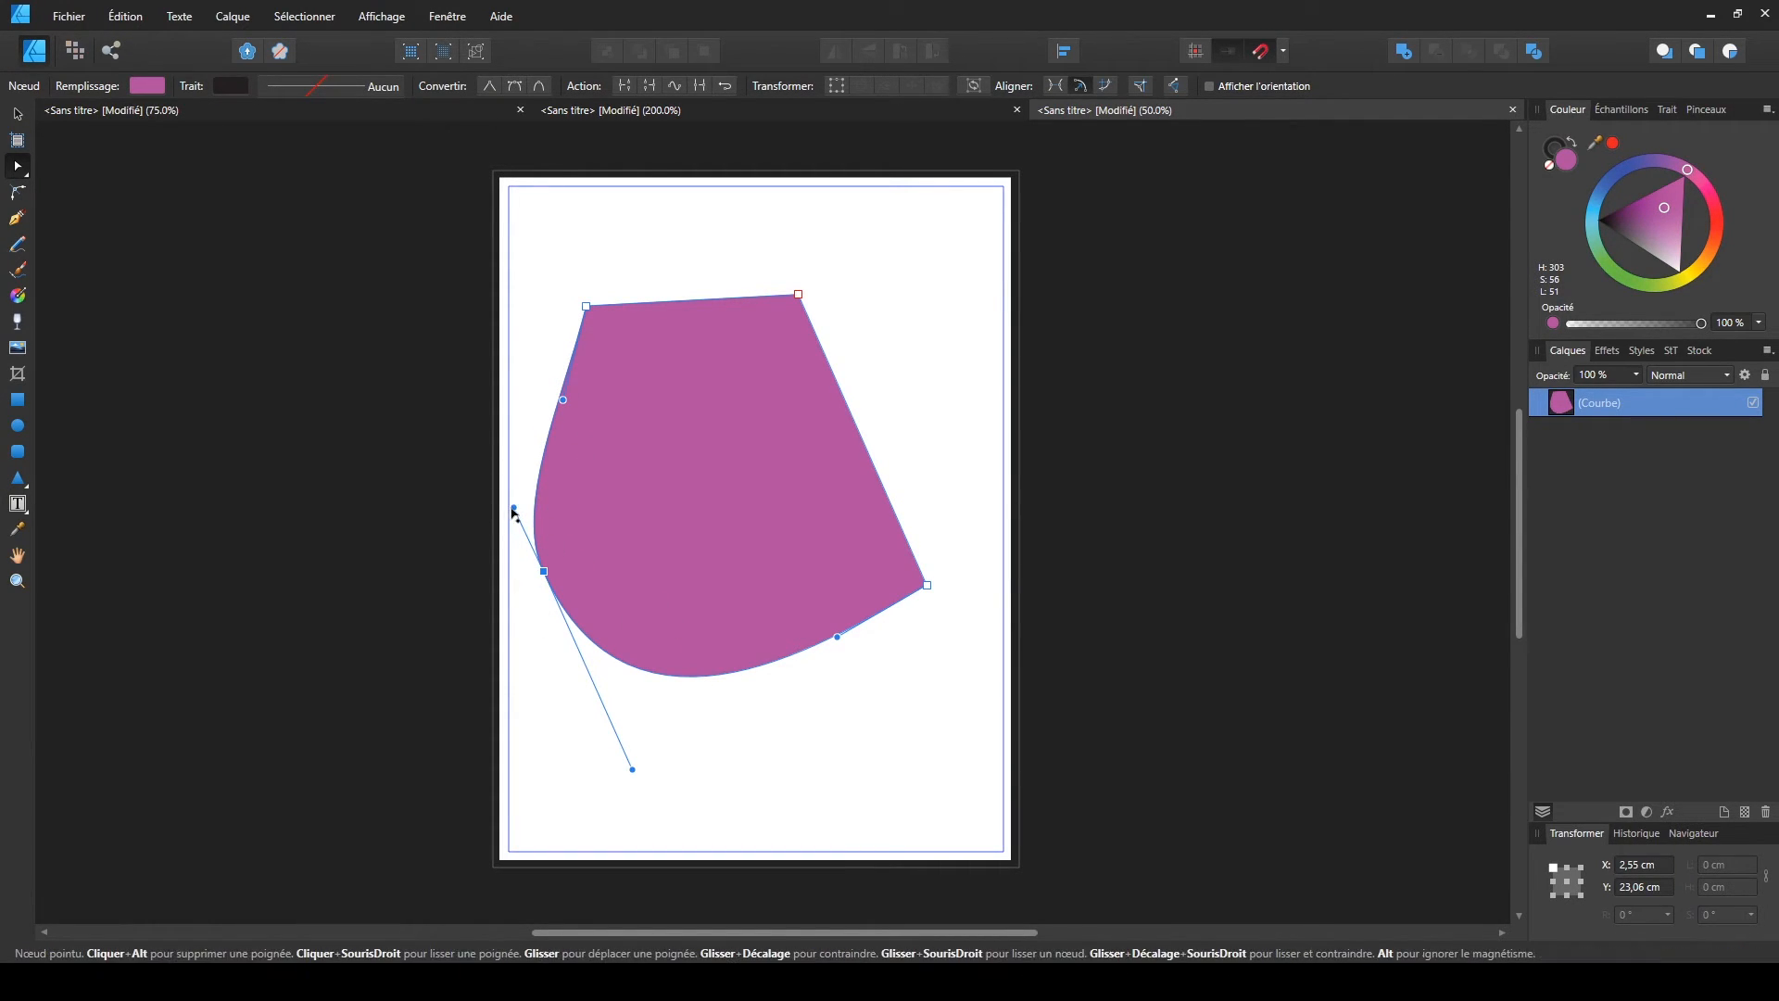
mouse_move(514, 507)
mouse_down()
mouse_move(481, 398)
mouse_move(526, 530)
mouse_move(538, 505)
mouse_move(523, 514)
mouse_up()
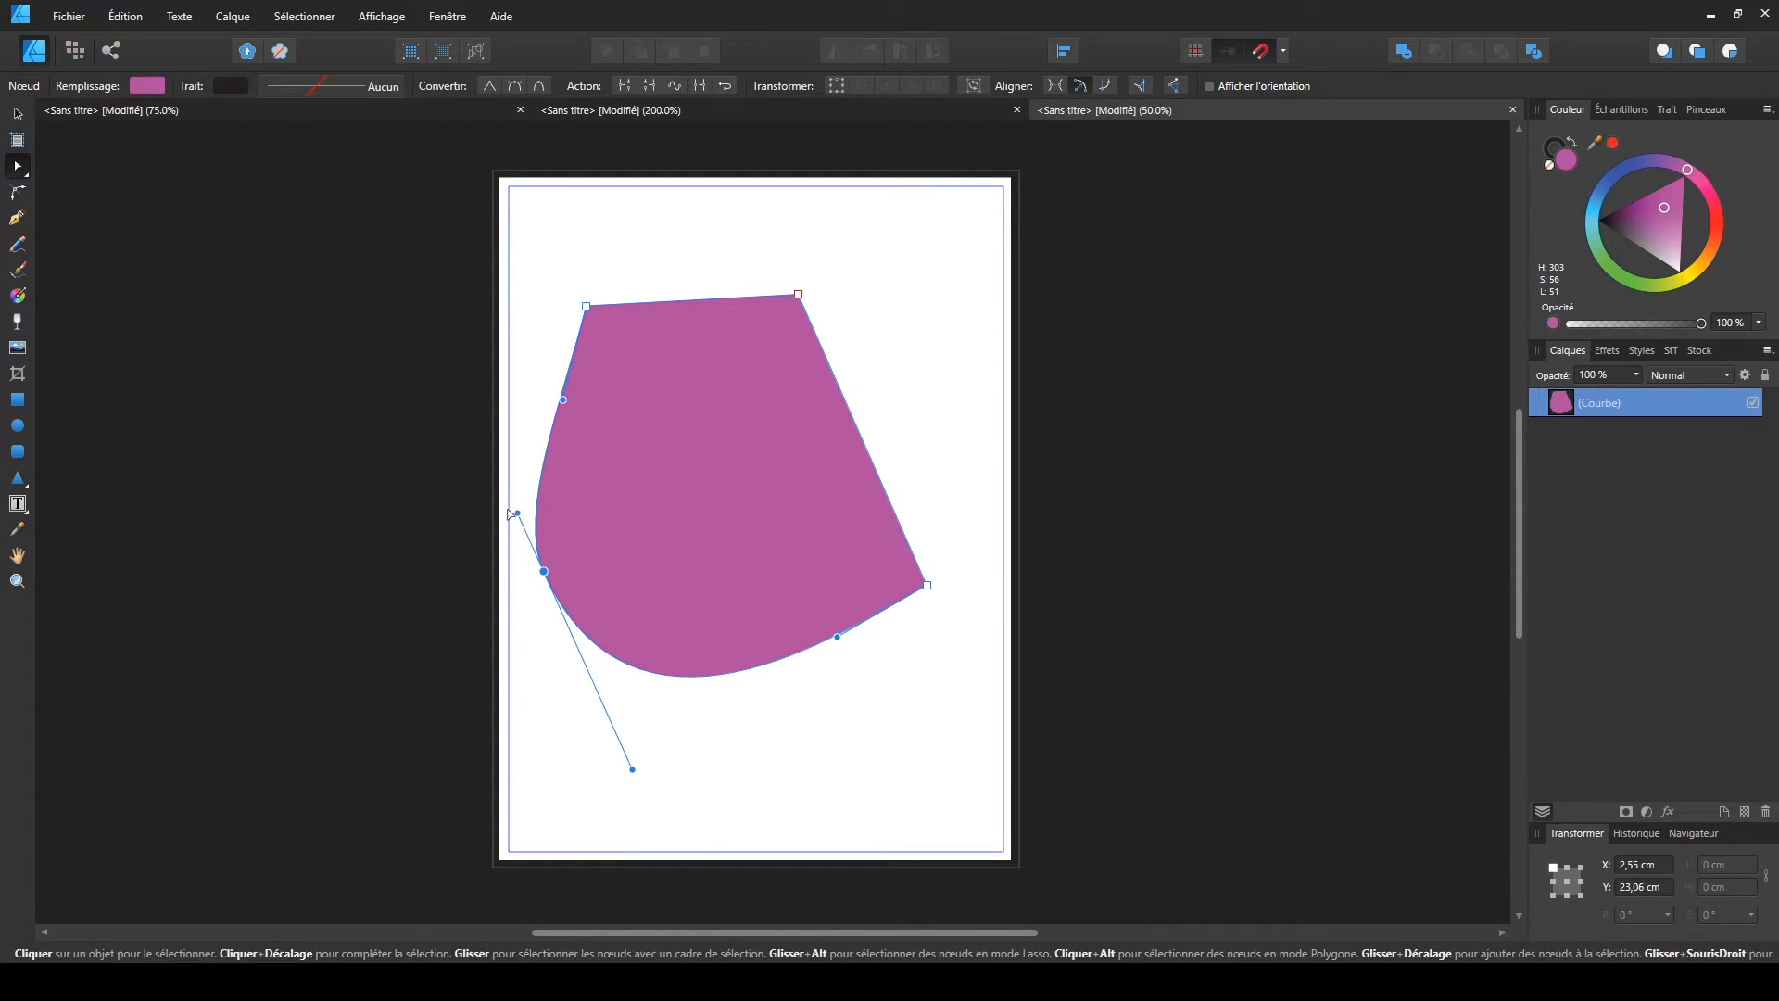
drag(633, 770, 650, 703)
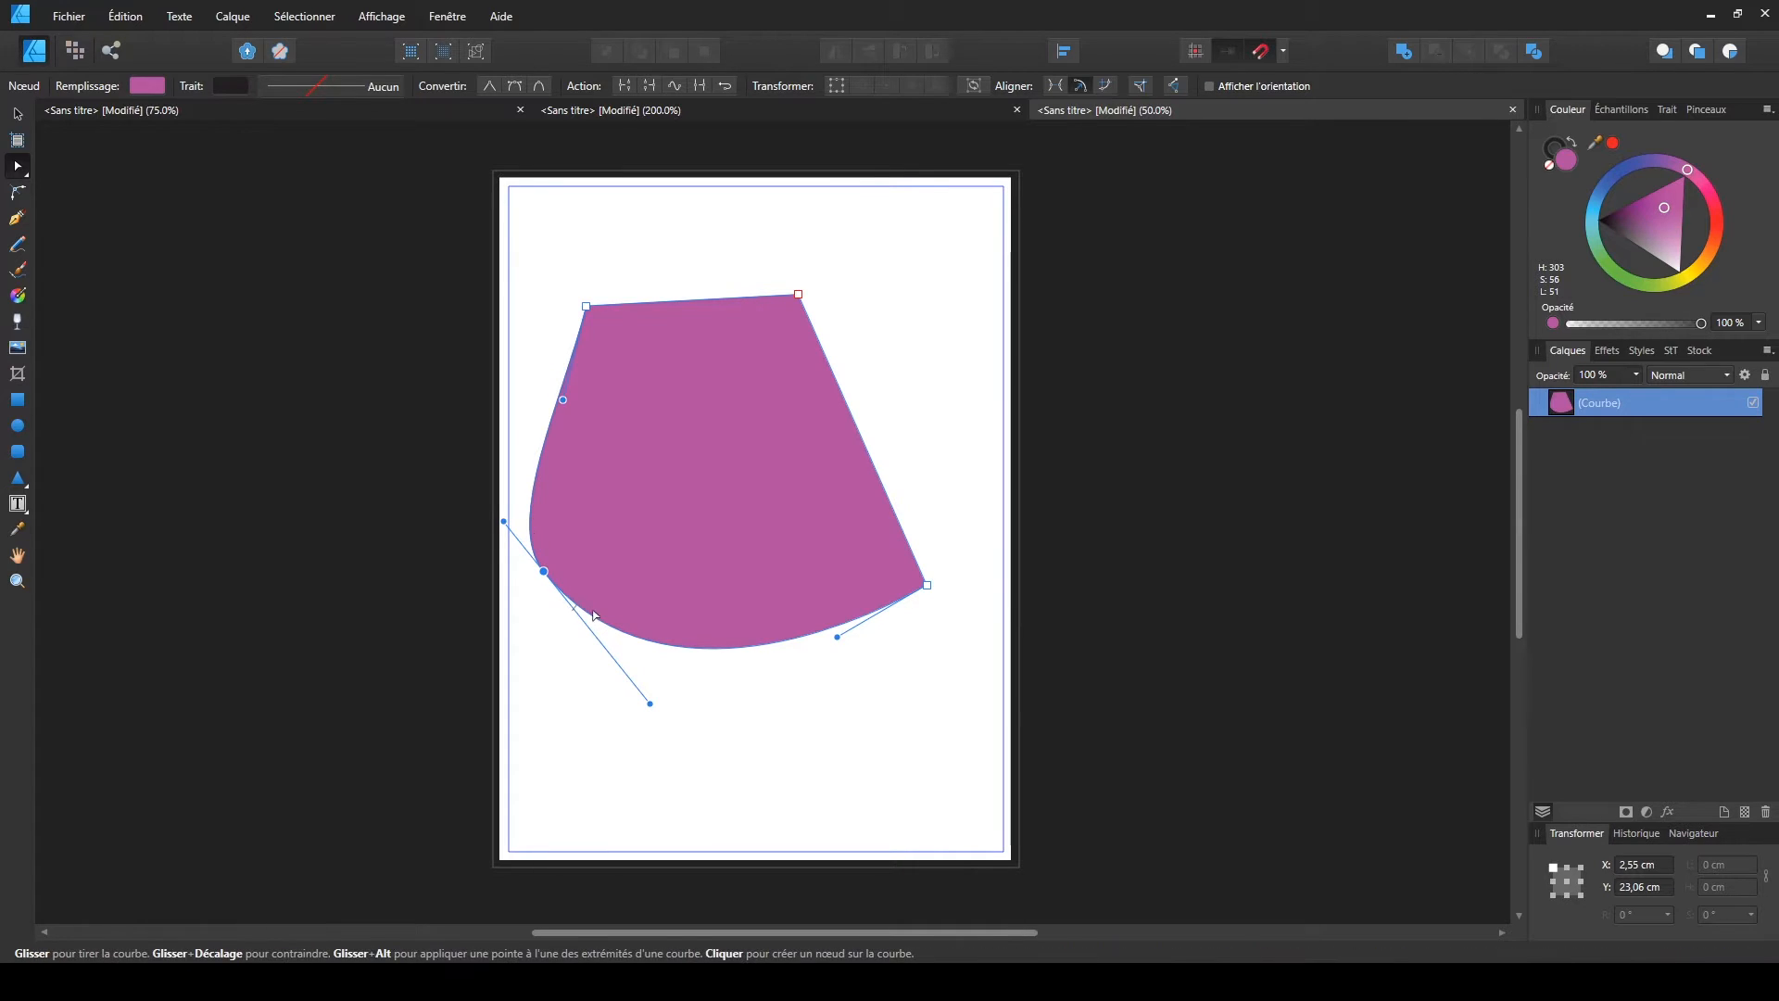
mouse_move(649, 704)
mouse_down()
mouse_move(536, 737)
mouse_move(663, 727)
mouse_up()
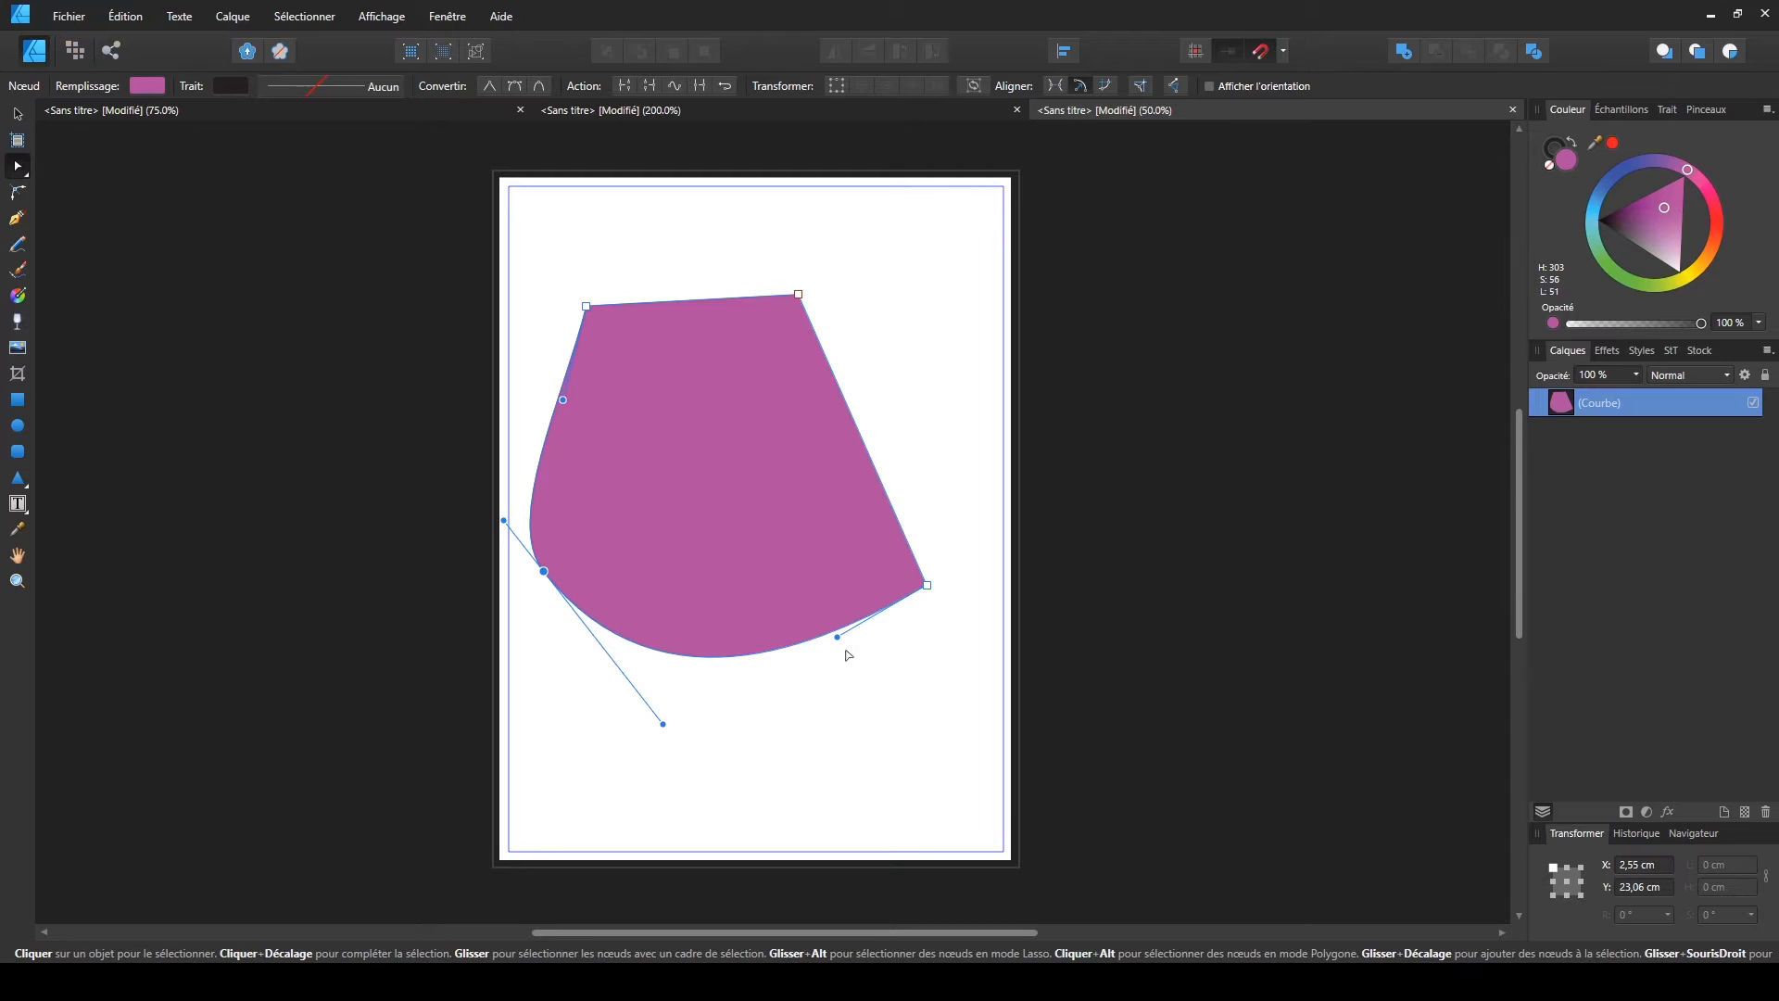
click(830, 720)
click(736, 531)
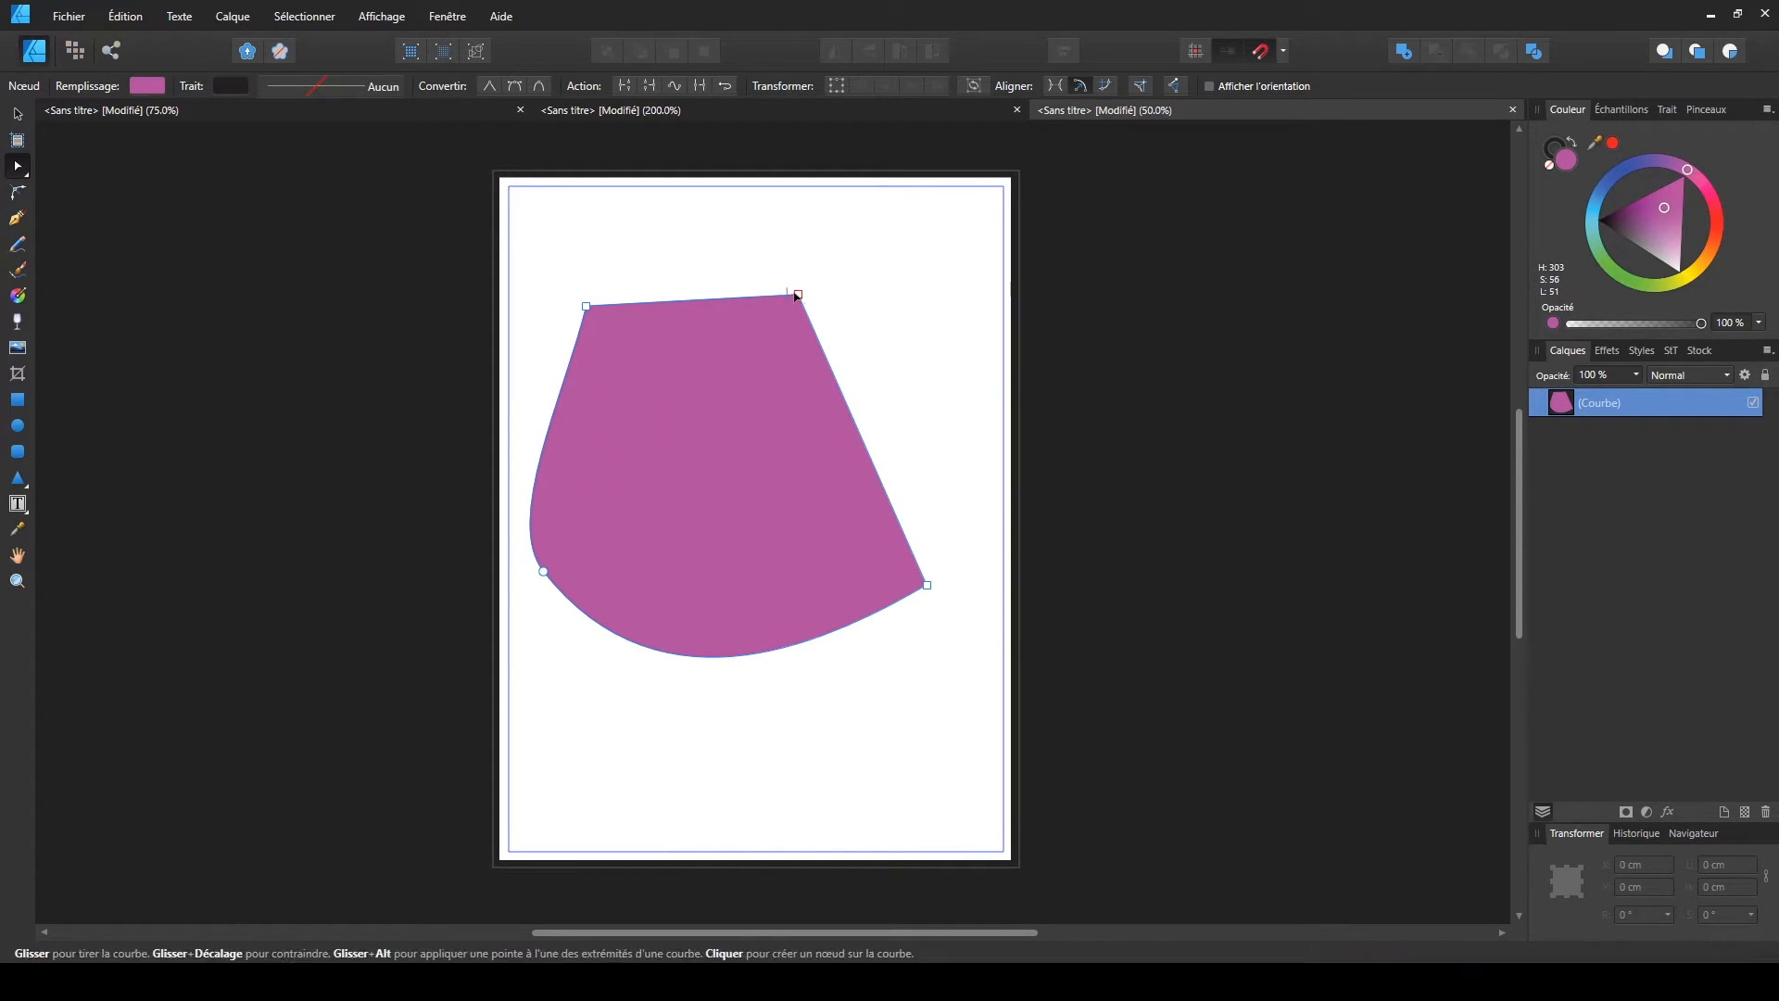
- Move the upper-right node to about X 23.33 cm, Y 3.42 cm and reshape the top edge into an S-curve
drag(798, 297, 845, 232)
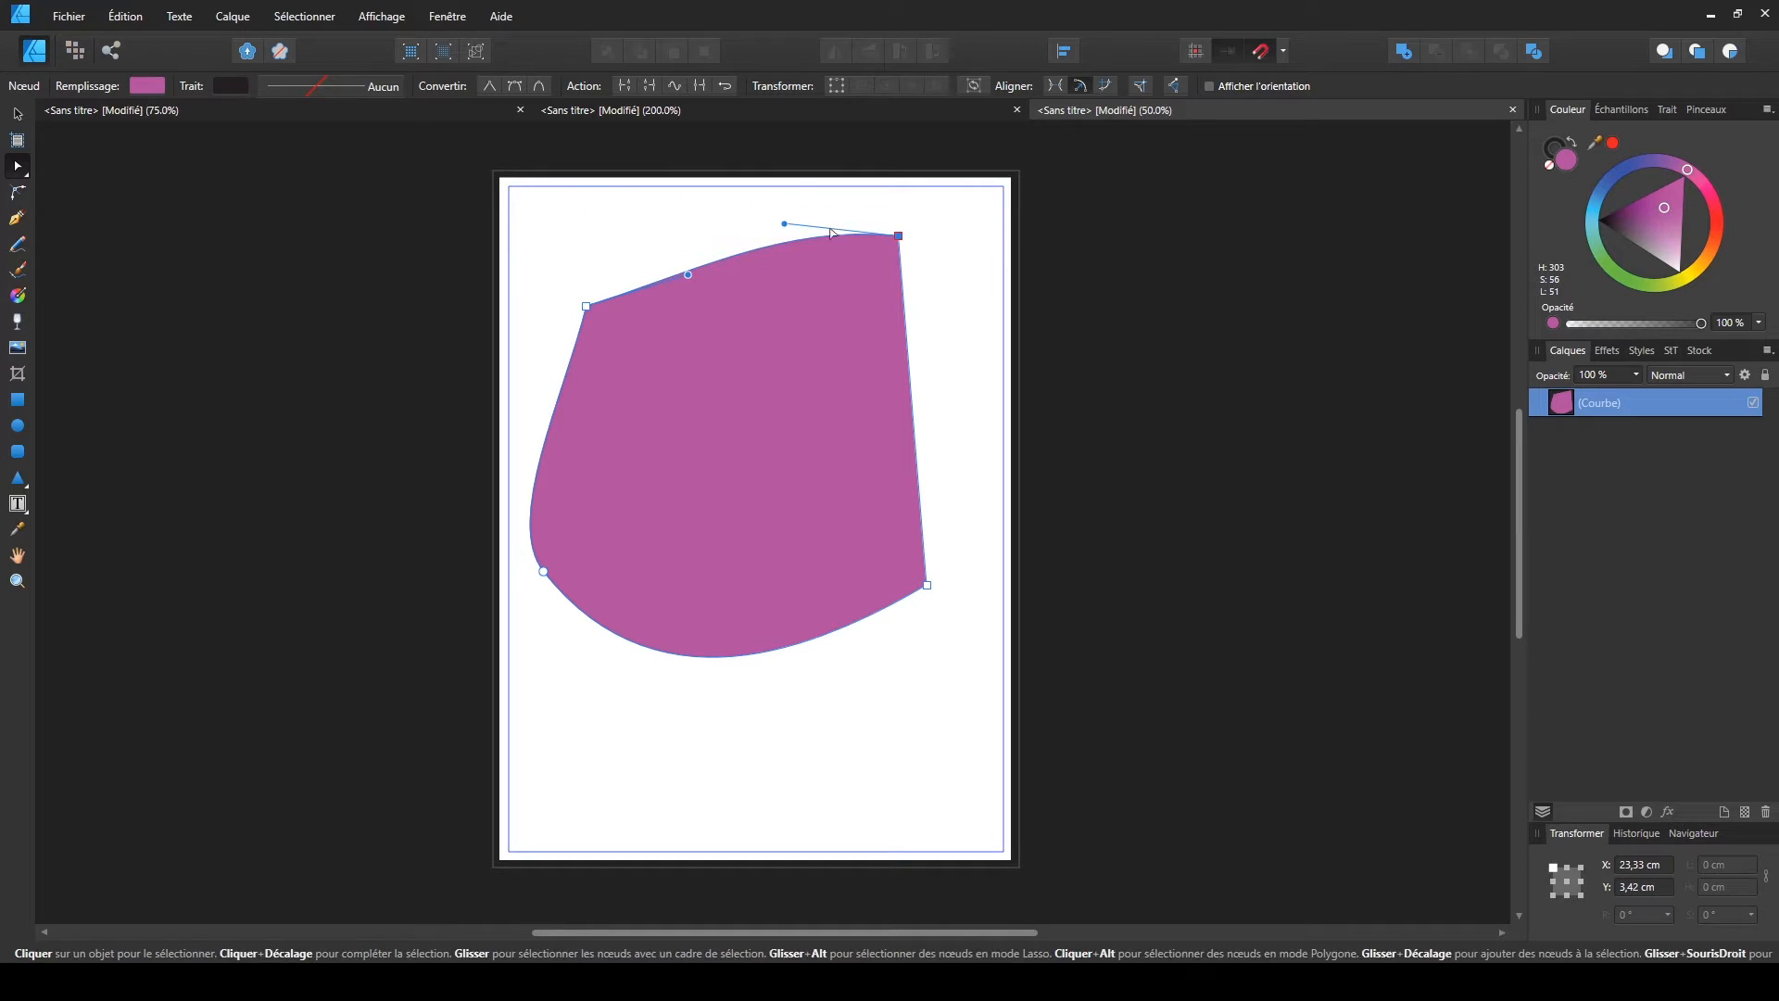
drag(688, 274, 823, 476)
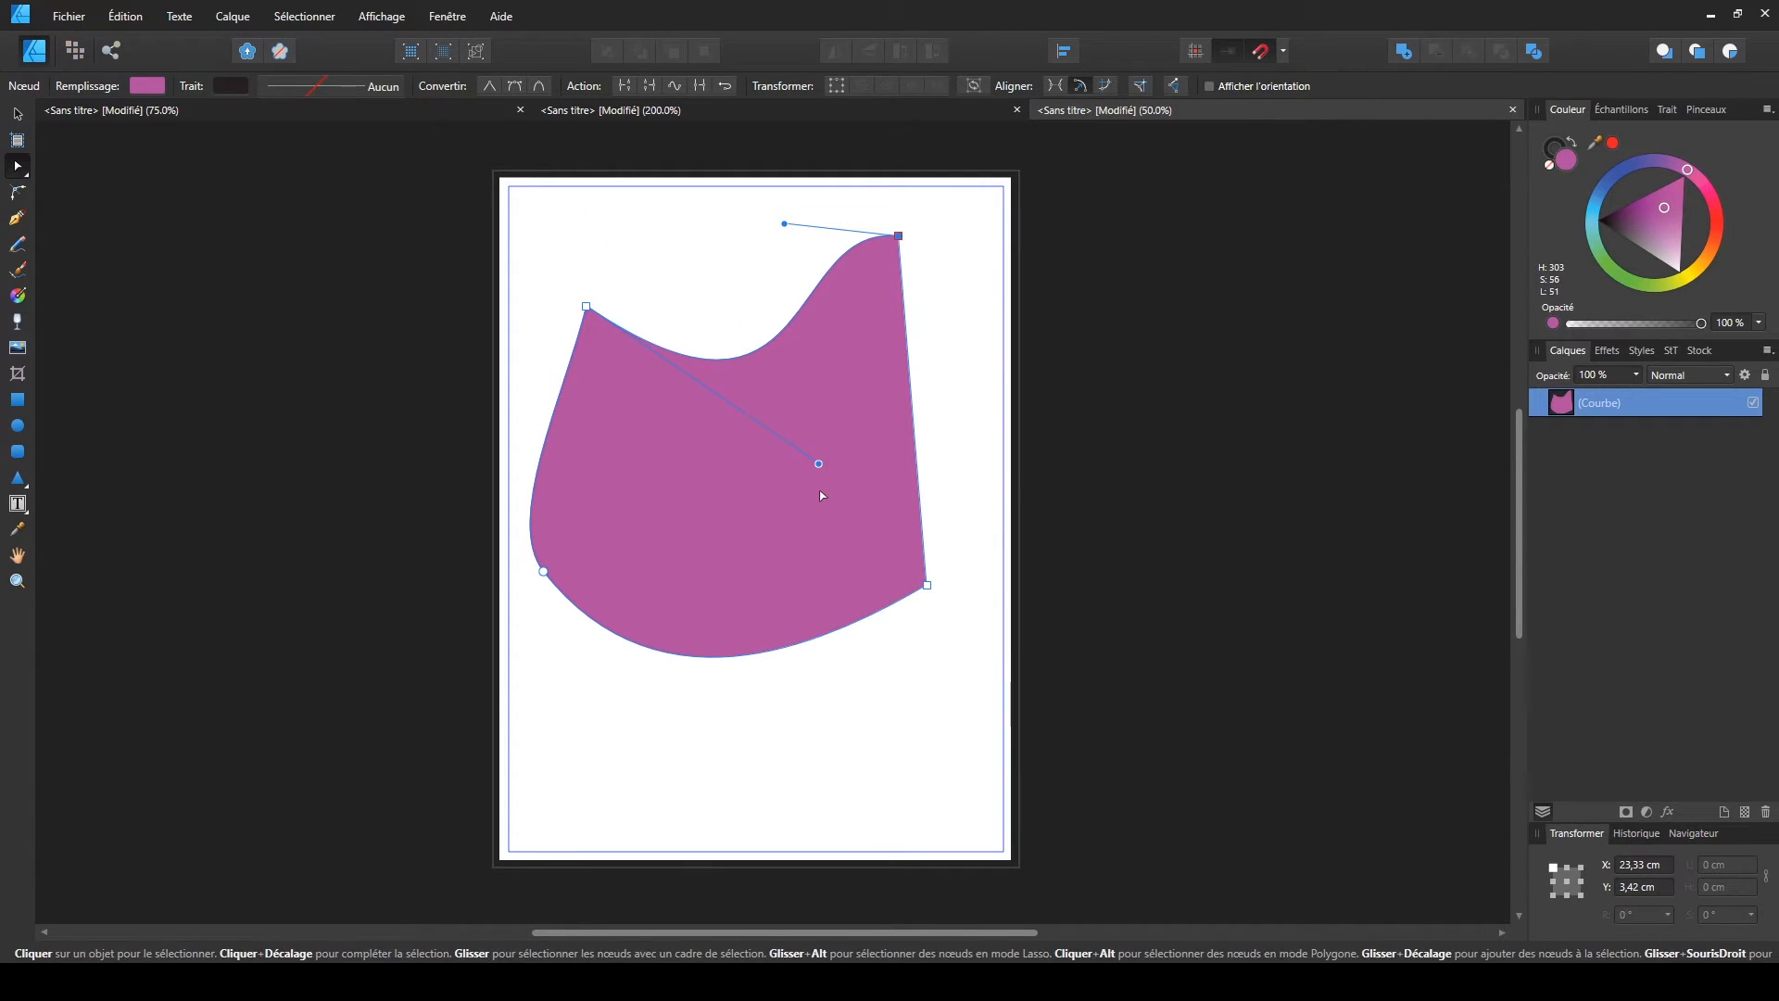
click(936, 380)
- Delete the curved shape and draw a rectangle about 17.58 × 13.51 cm in the page's upper half
key(v)
click(692, 525)
key(Delete)
click(16, 400)
drag(592, 327, 893, 559)
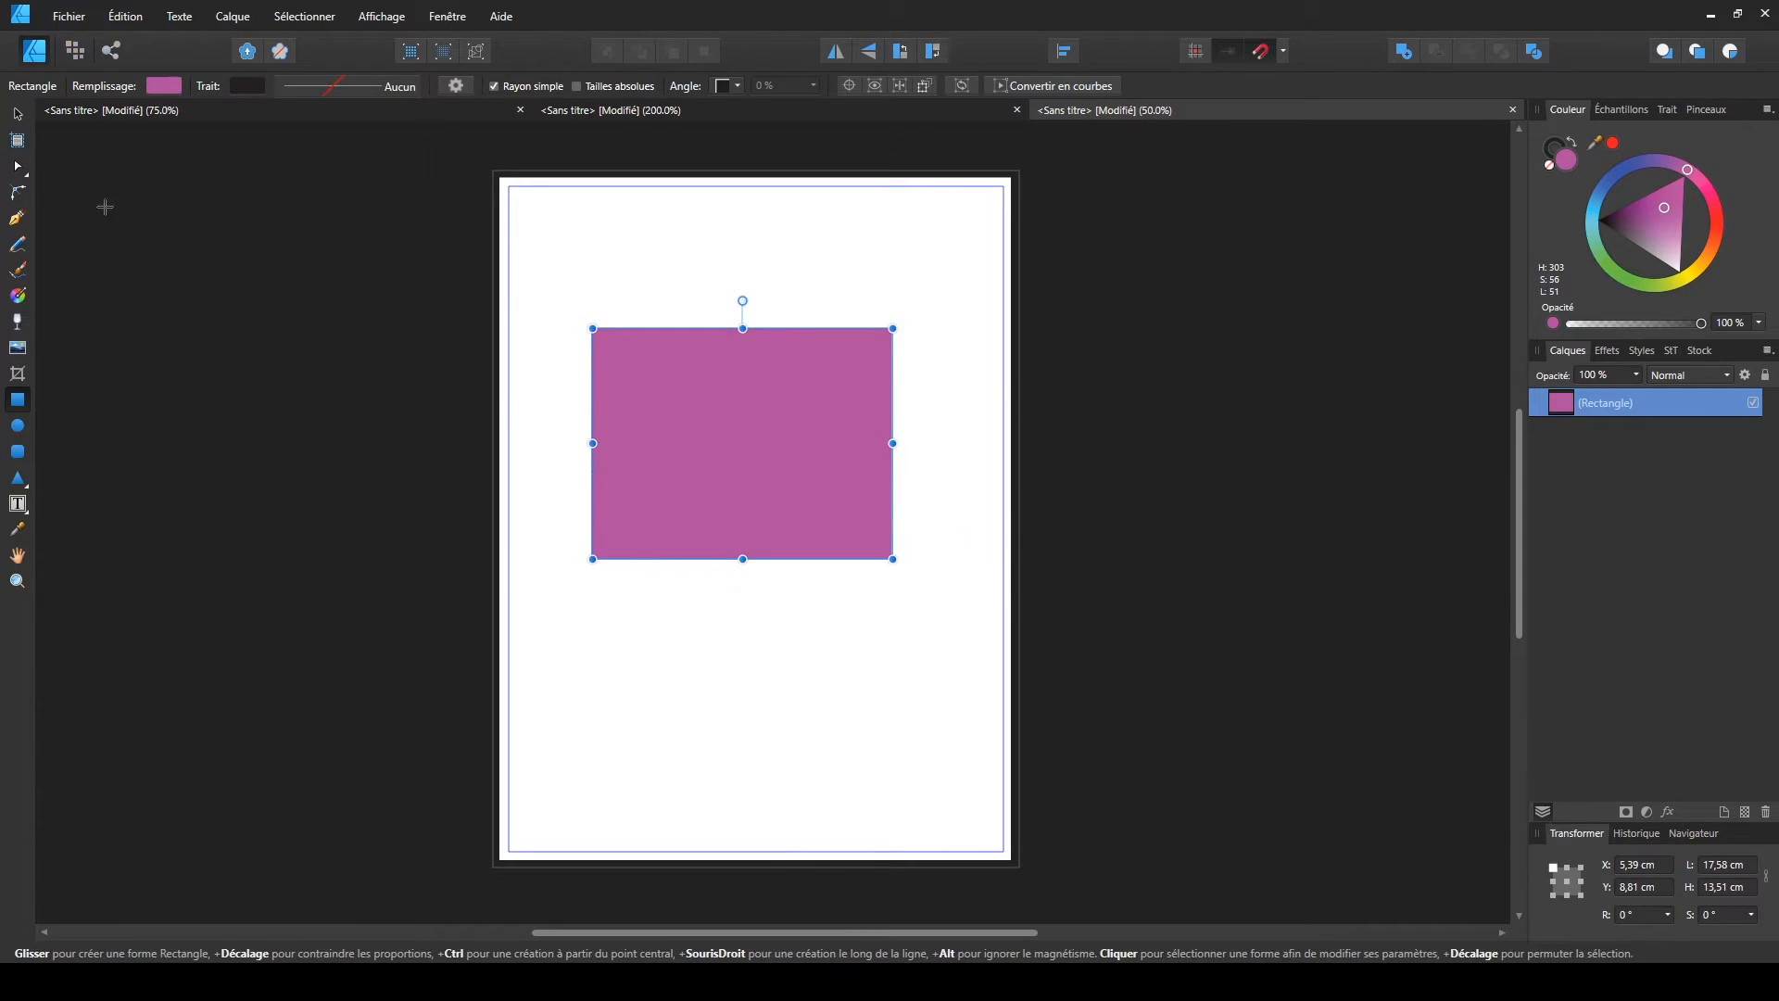
- Scale and rotate the rectangle by its upper-right corner with the Point Transform tool, using an origin just inside its lower-left corner
click(17, 113)
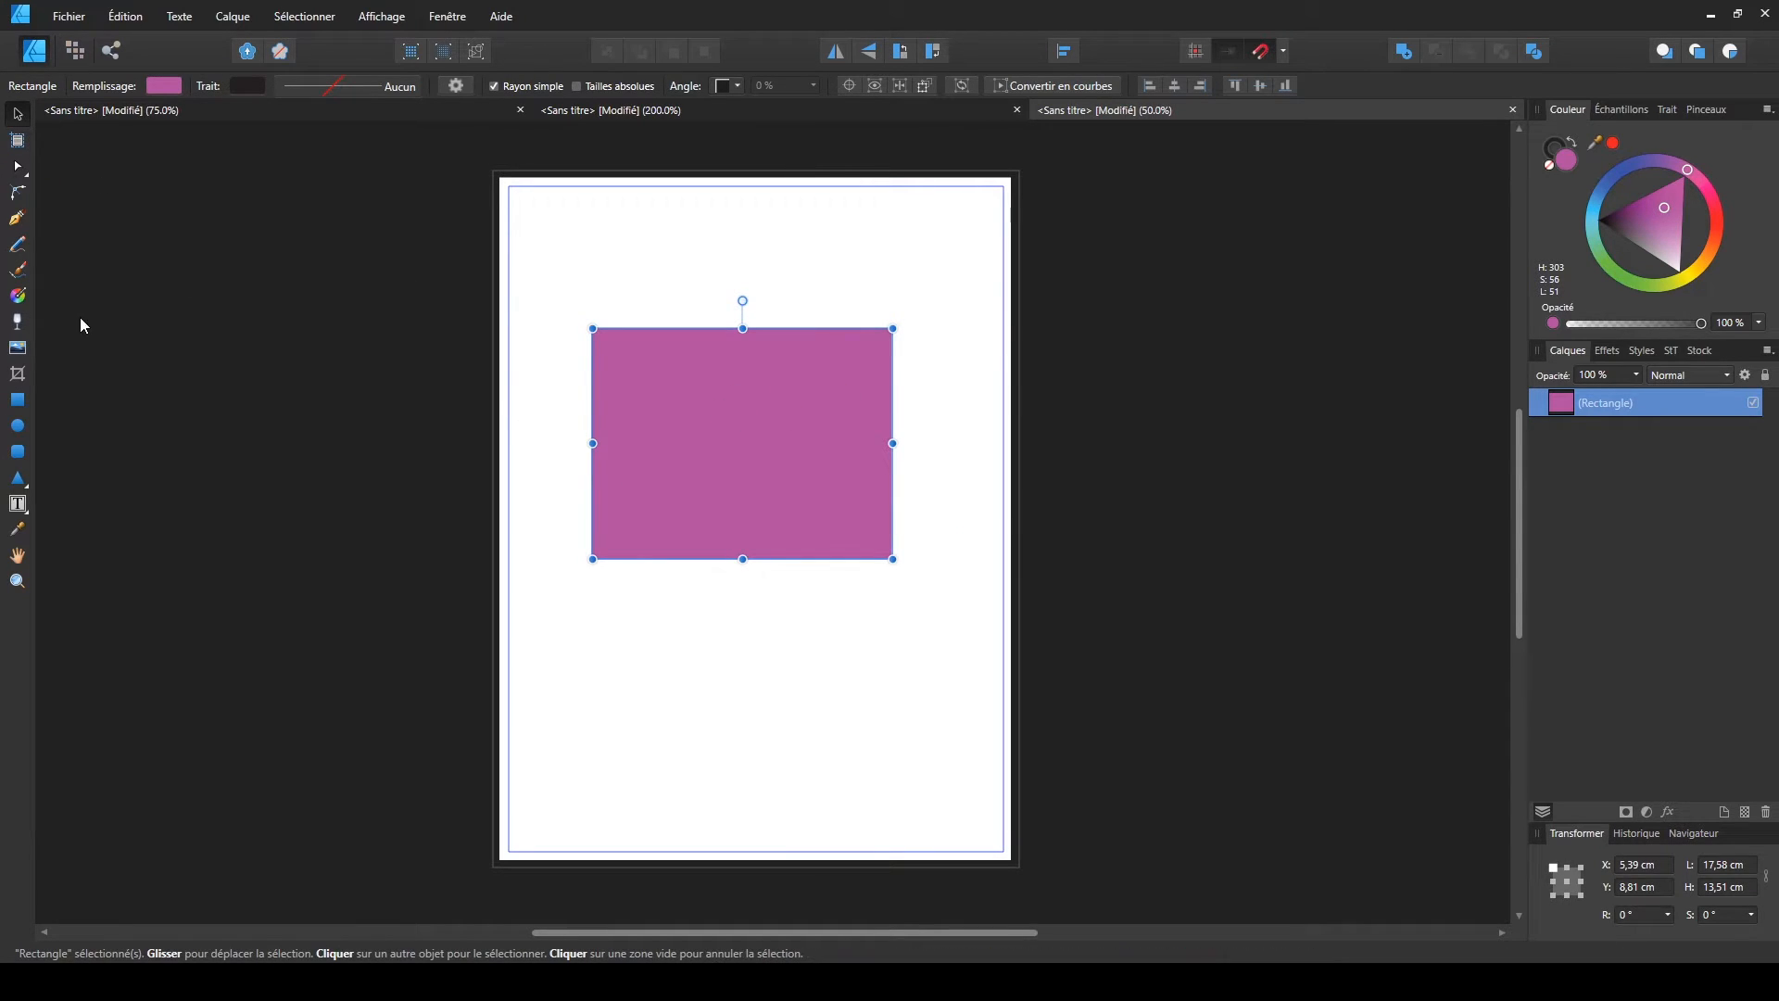
click(17, 171)
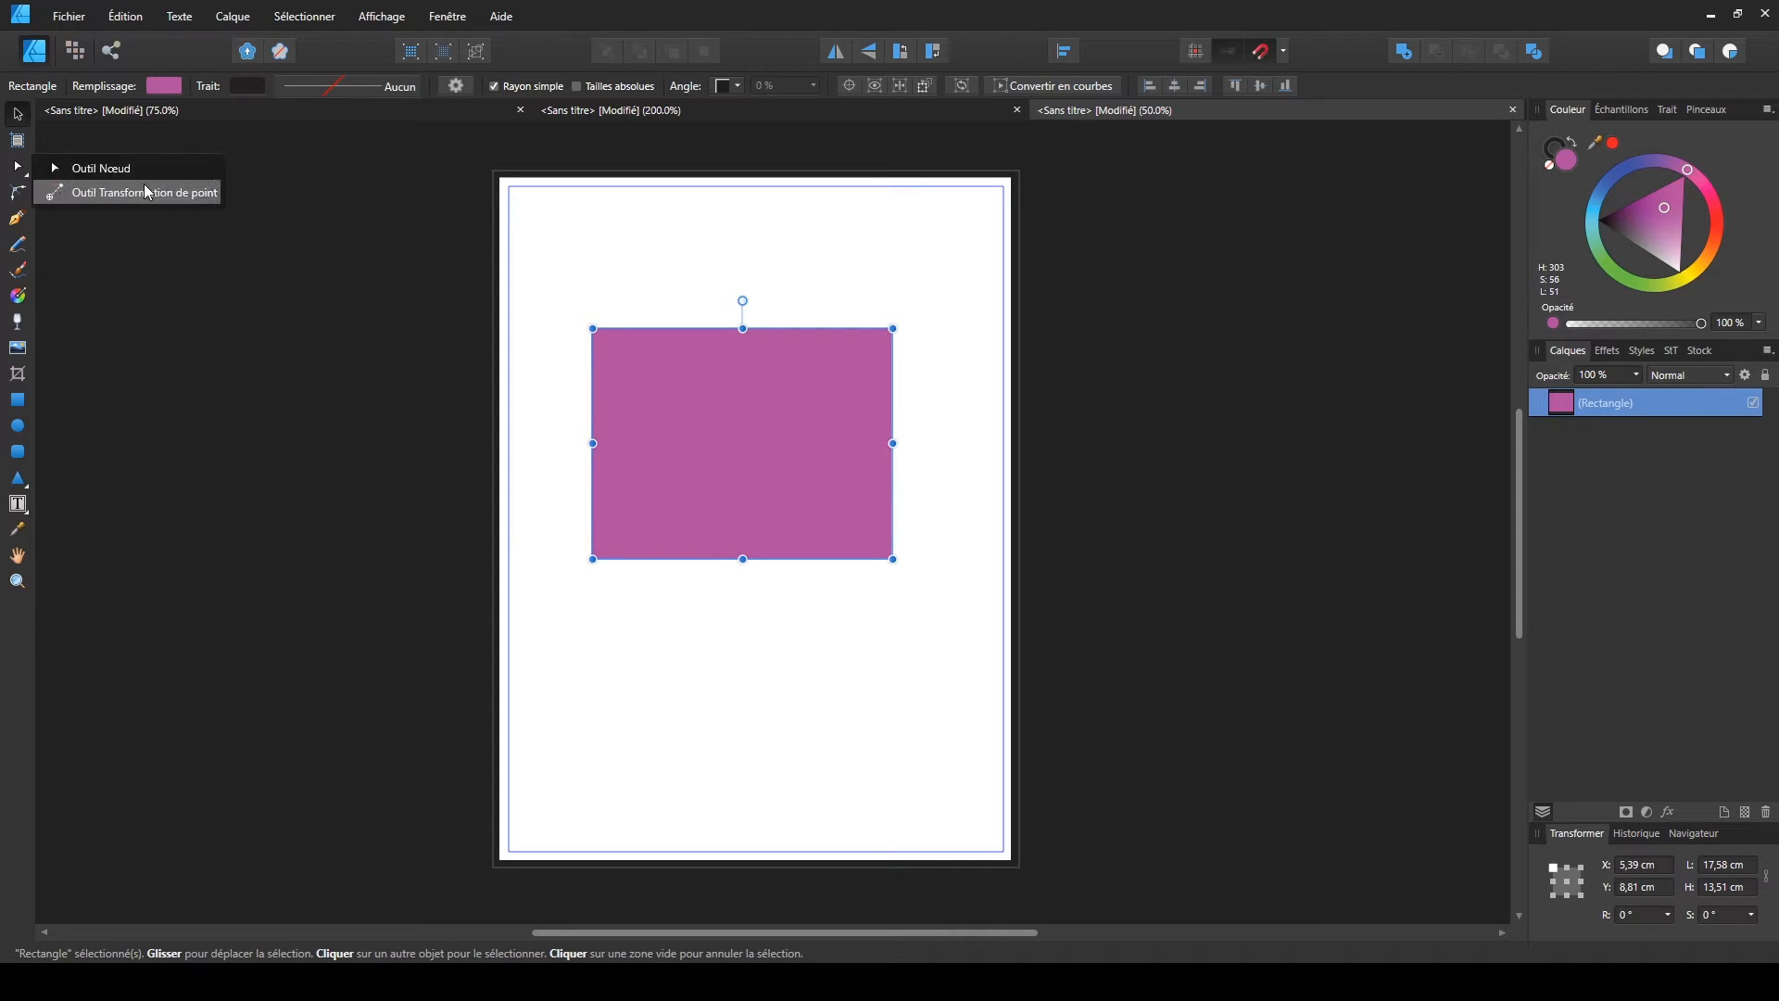
click(111, 193)
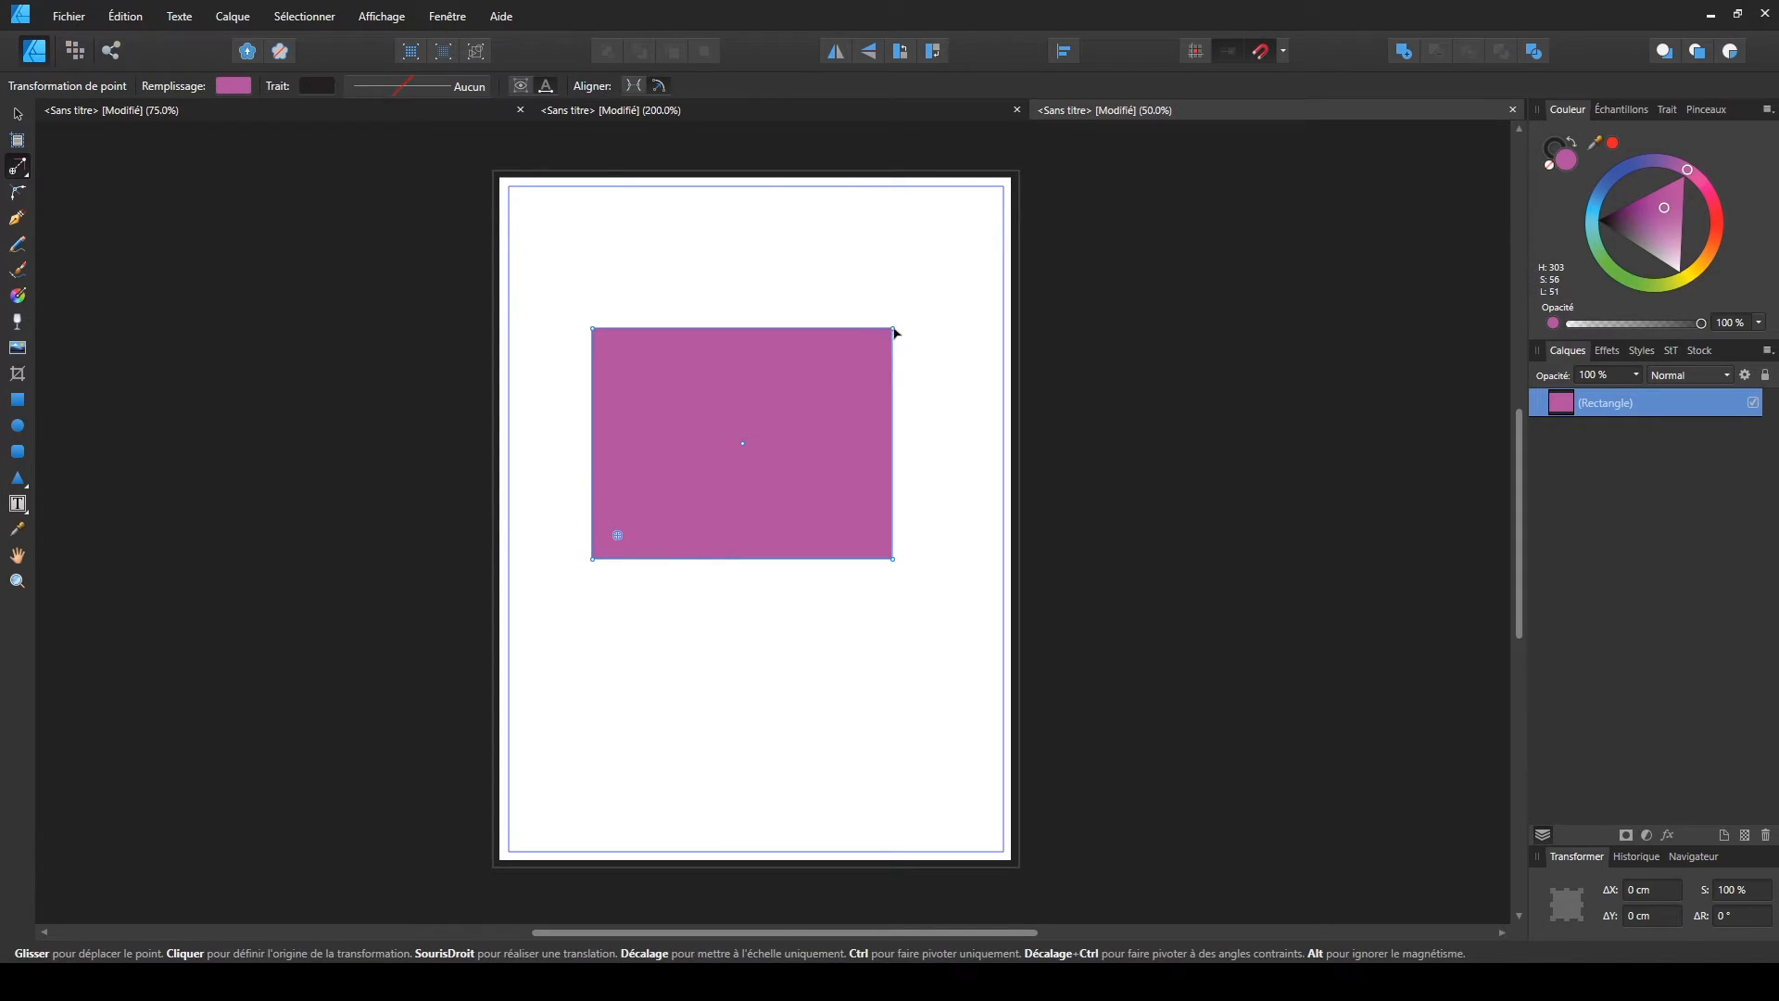
drag(894, 330, 870, 420)
drag(712, 458, 696, 463)
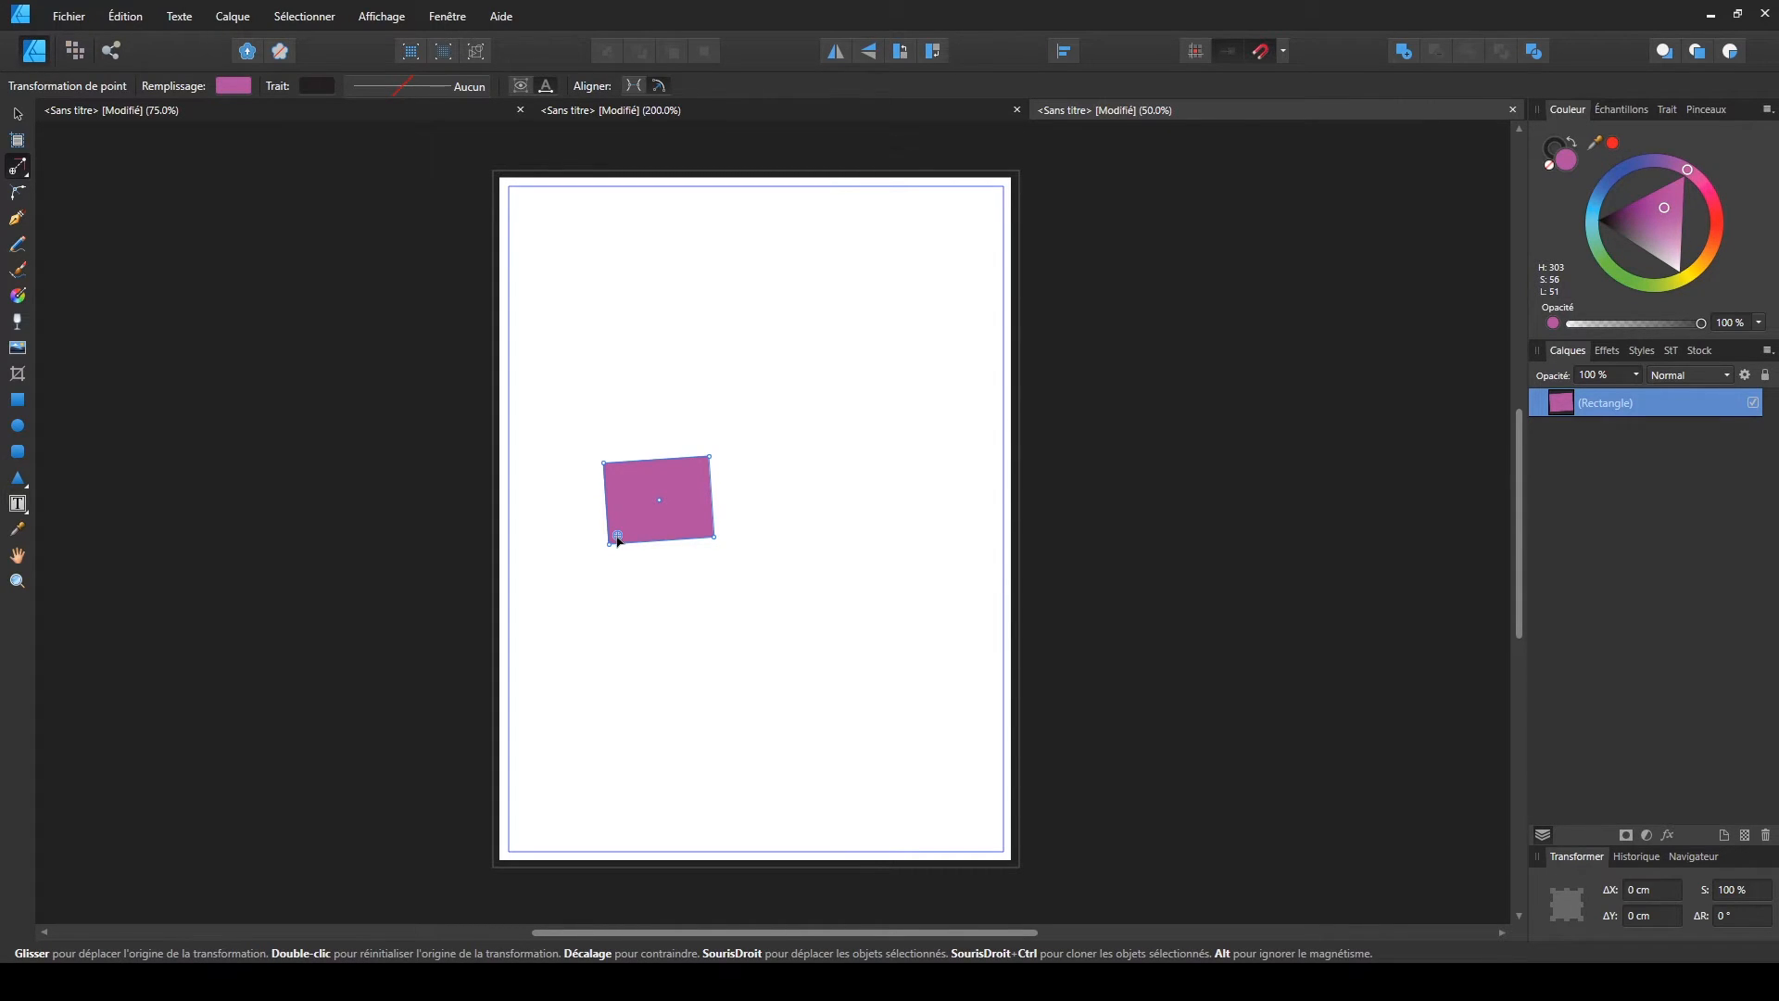
drag(712, 458, 915, 304)
- Move the transform origin outside the lower-left corner and scale the rectangle to about 18.37 × 14.12 cm from the upper-right corner
double_click(616, 533)
drag(562, 618, 558, 602)
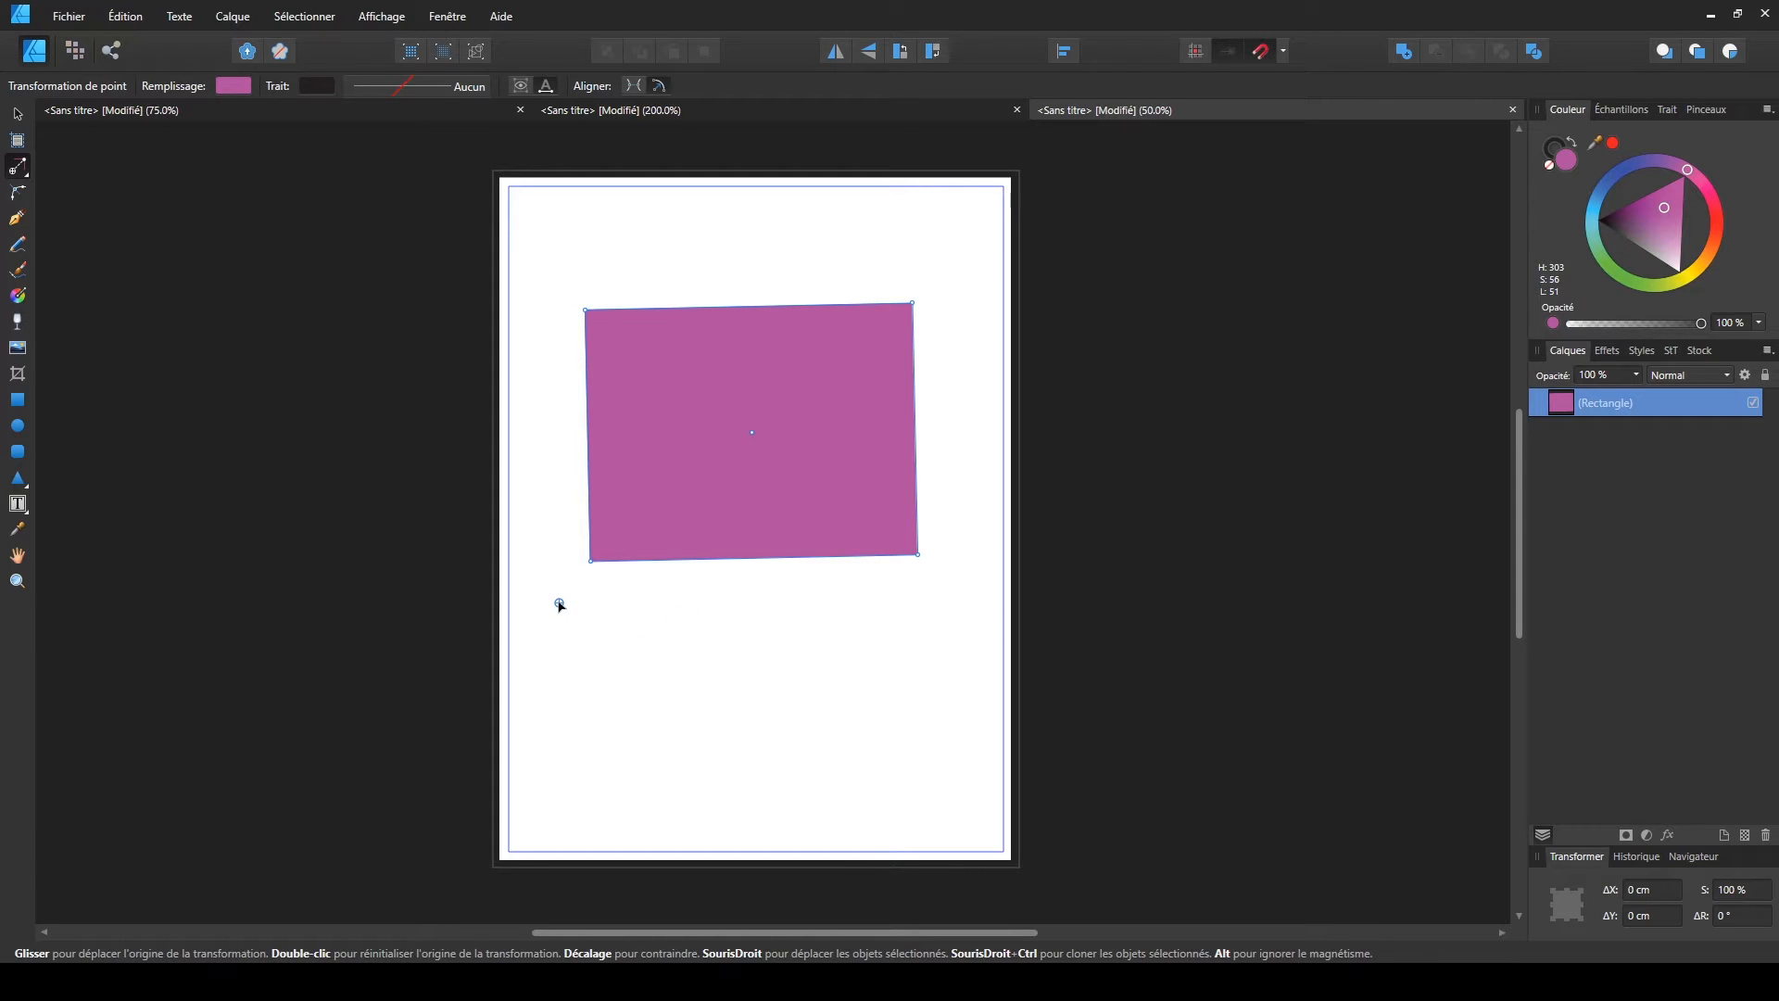
mouse_move(915, 305)
mouse_down()
mouse_move(941, 358)
mouse_move(957, 636)
mouse_move(797, 903)
mouse_move(311, 787)
mouse_move(292, 405)
mouse_move(626, 295)
mouse_move(823, 340)
mouse_move(936, 340)
mouse_move(897, 316)
mouse_up()
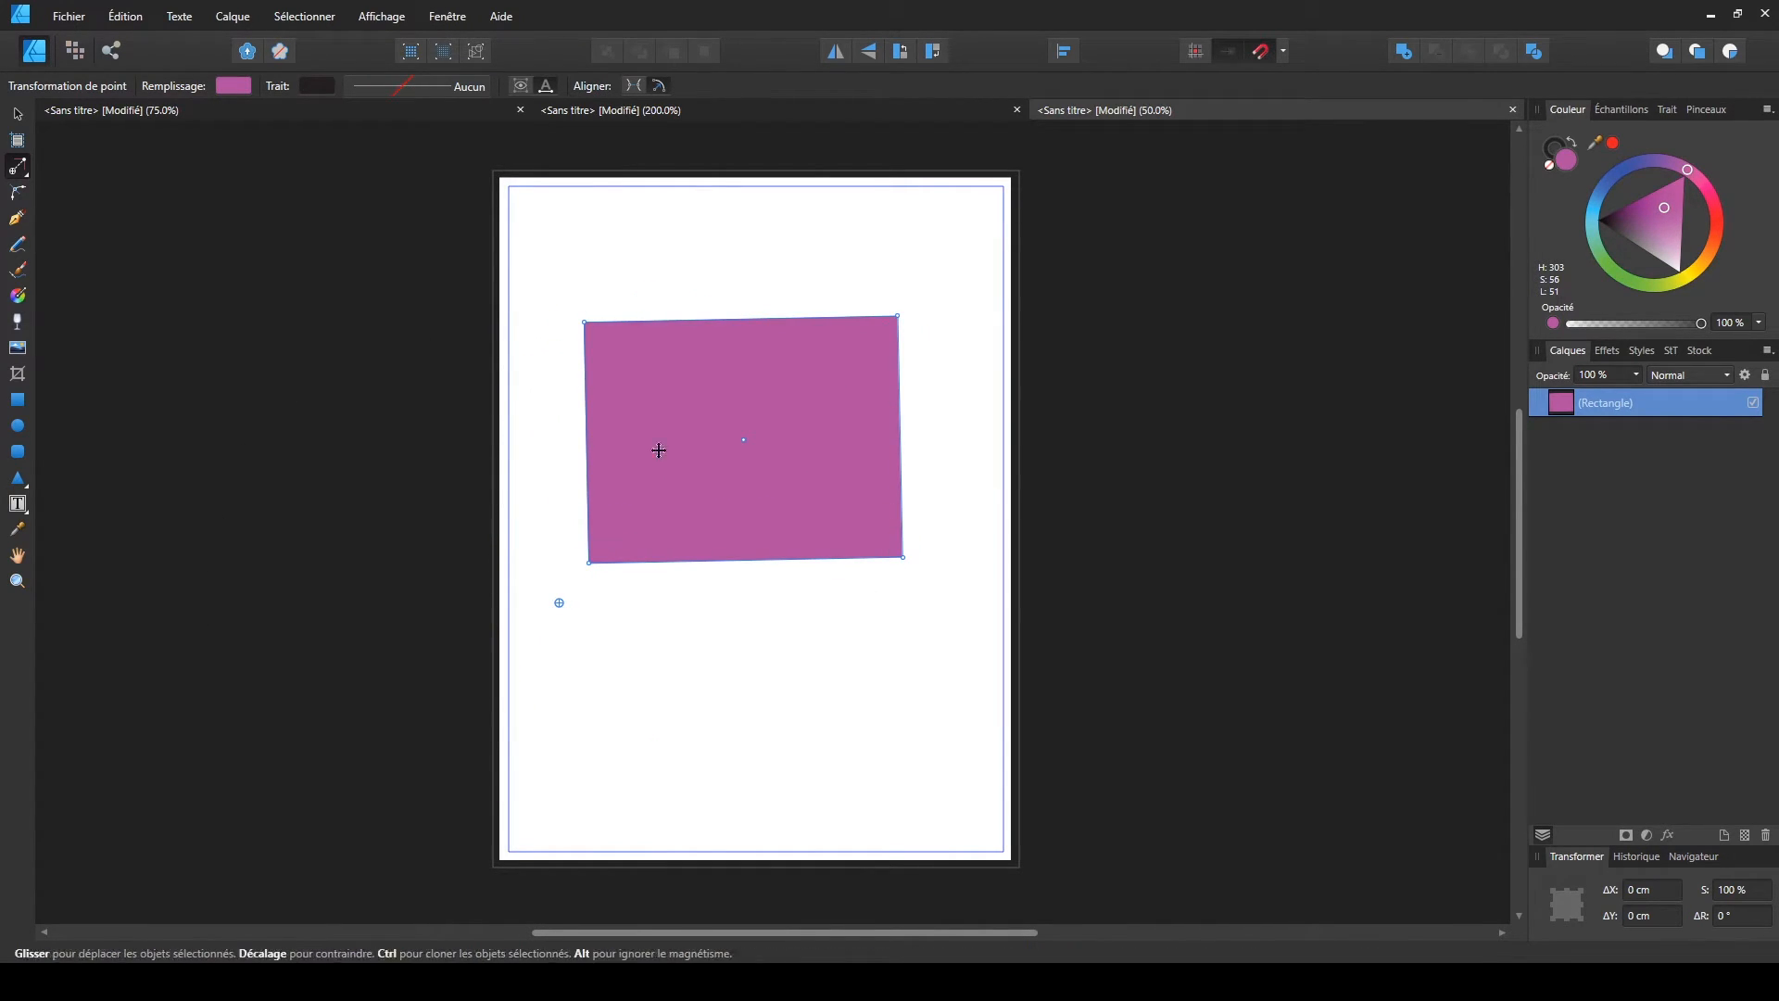
- Move the rectangle slightly down and to the right, to about X 5.68 cm, Y 9.61 cm
click(18, 169)
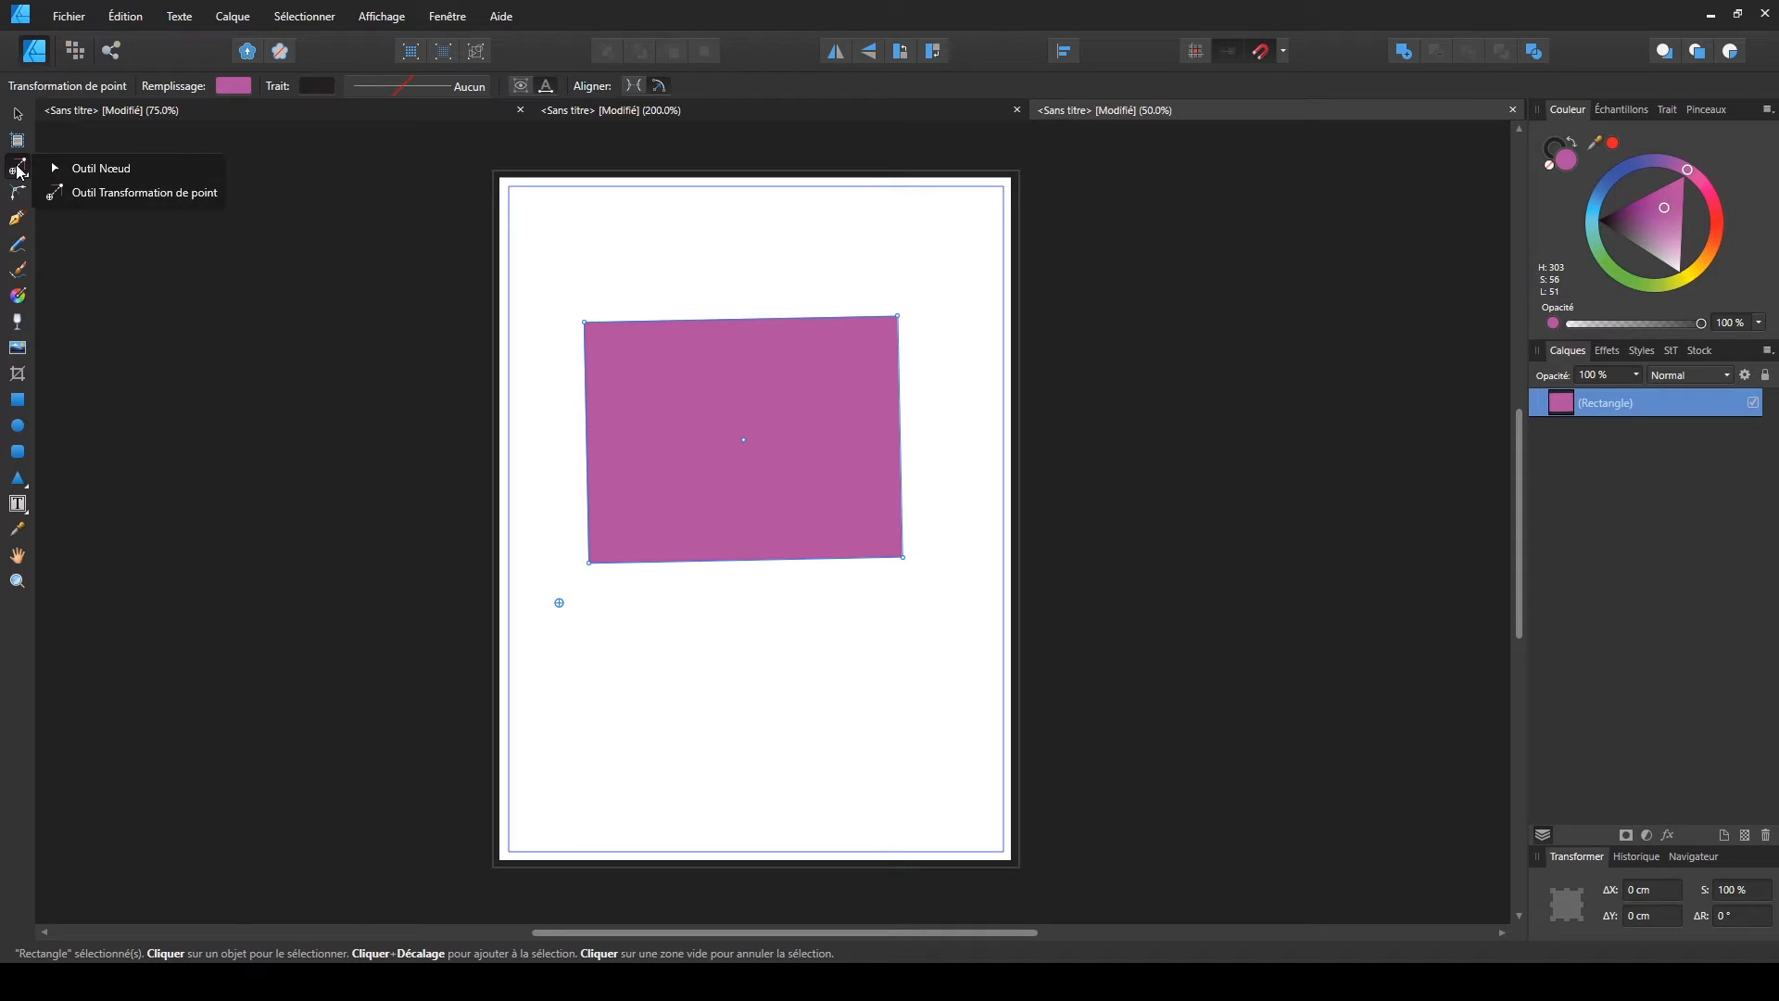
click(10, 168)
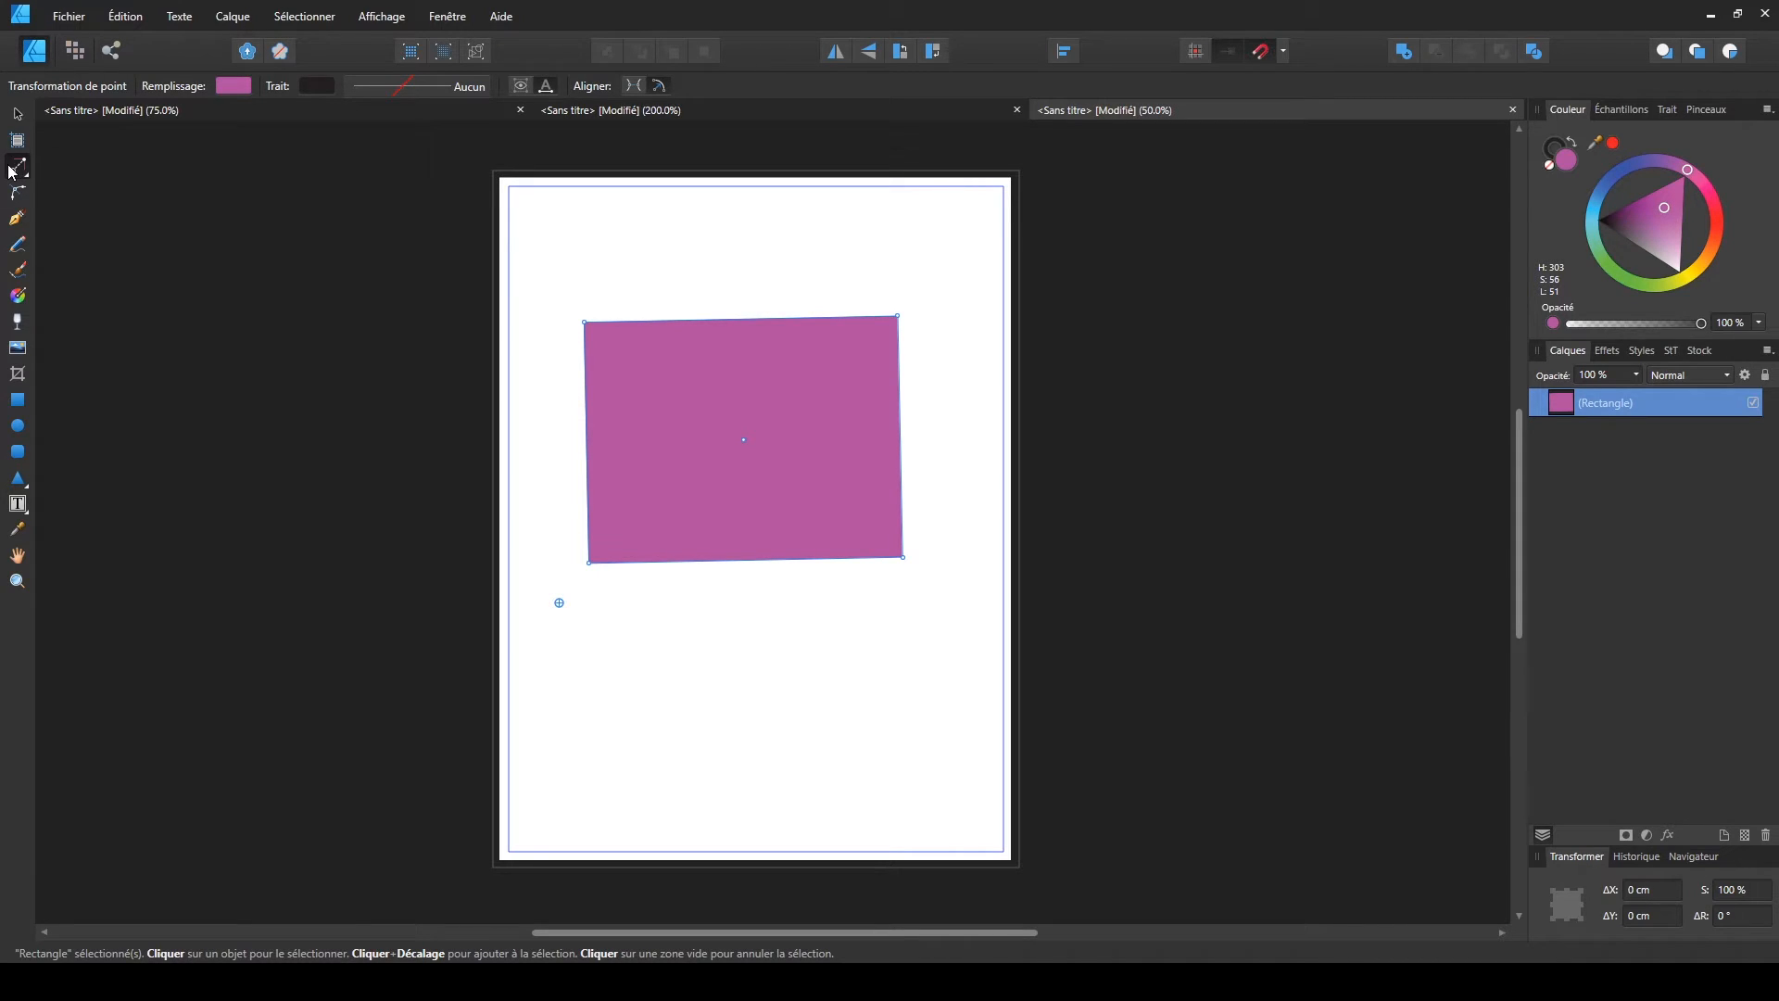
key(v)
click(545, 422)
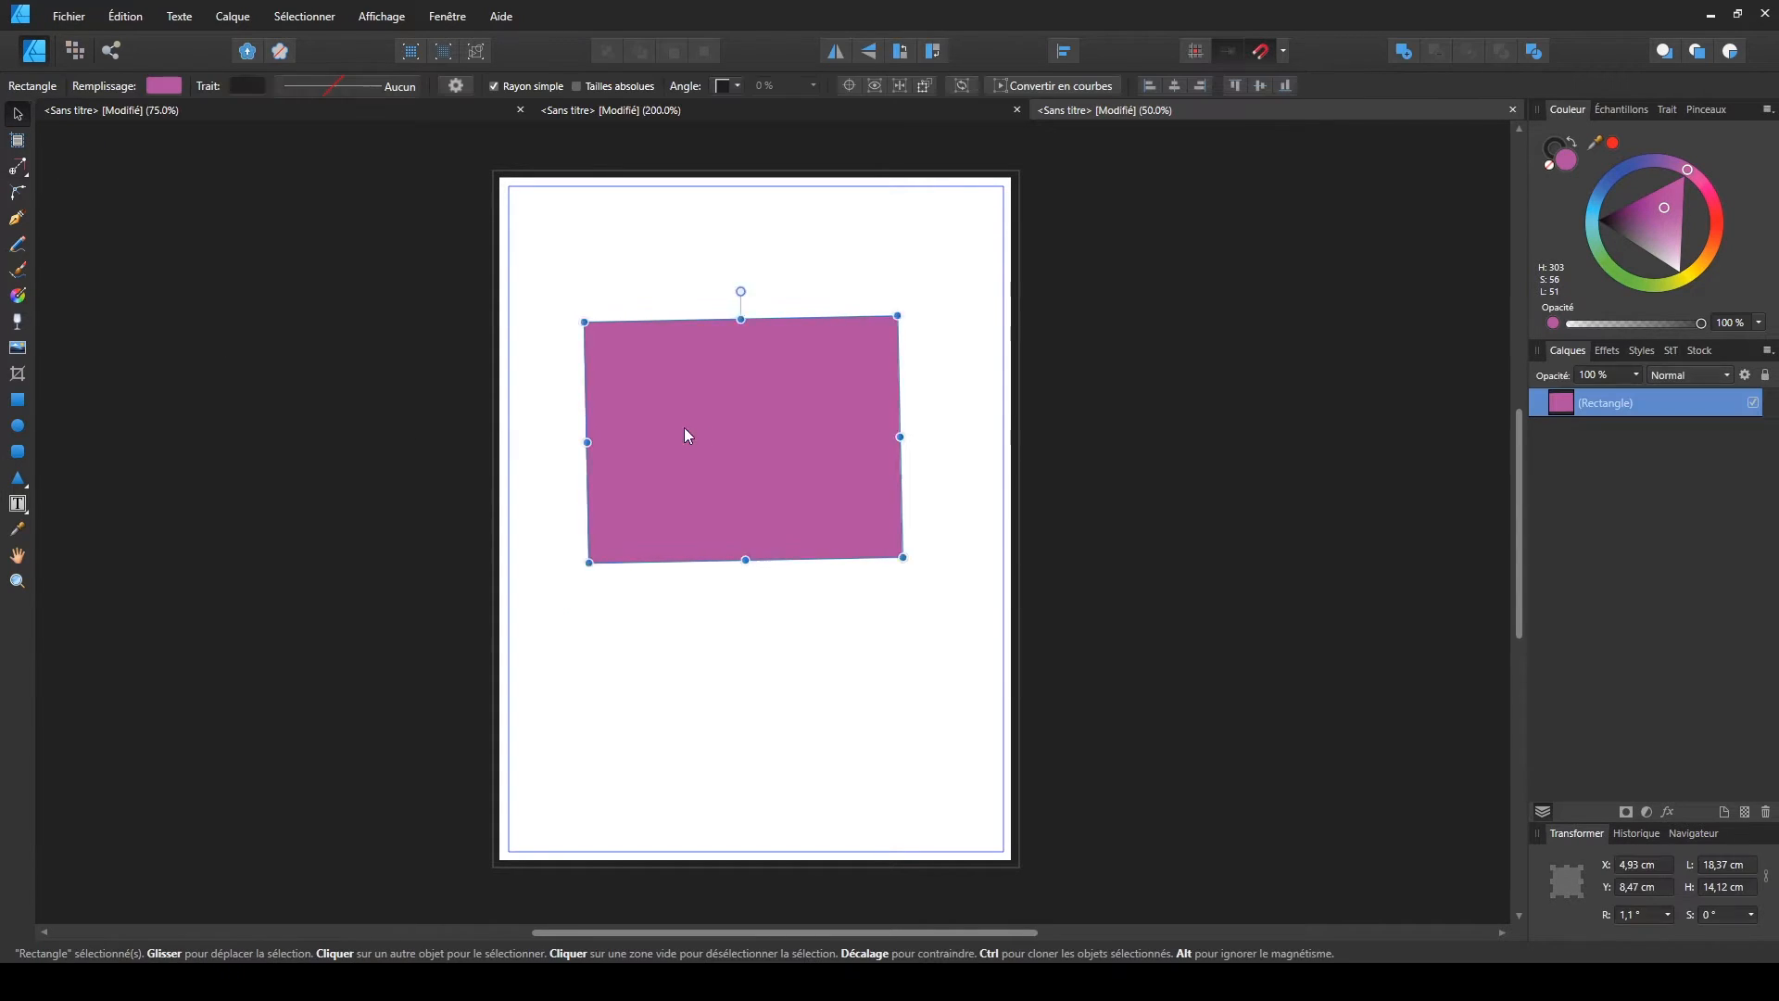
drag(678, 422, 689, 442)
- Round the rectangle's upper-left corner to a radius of about 4.85 cm and slightly round the lower-right one with the Corner tool
click(25, 175)
click(33, 166)
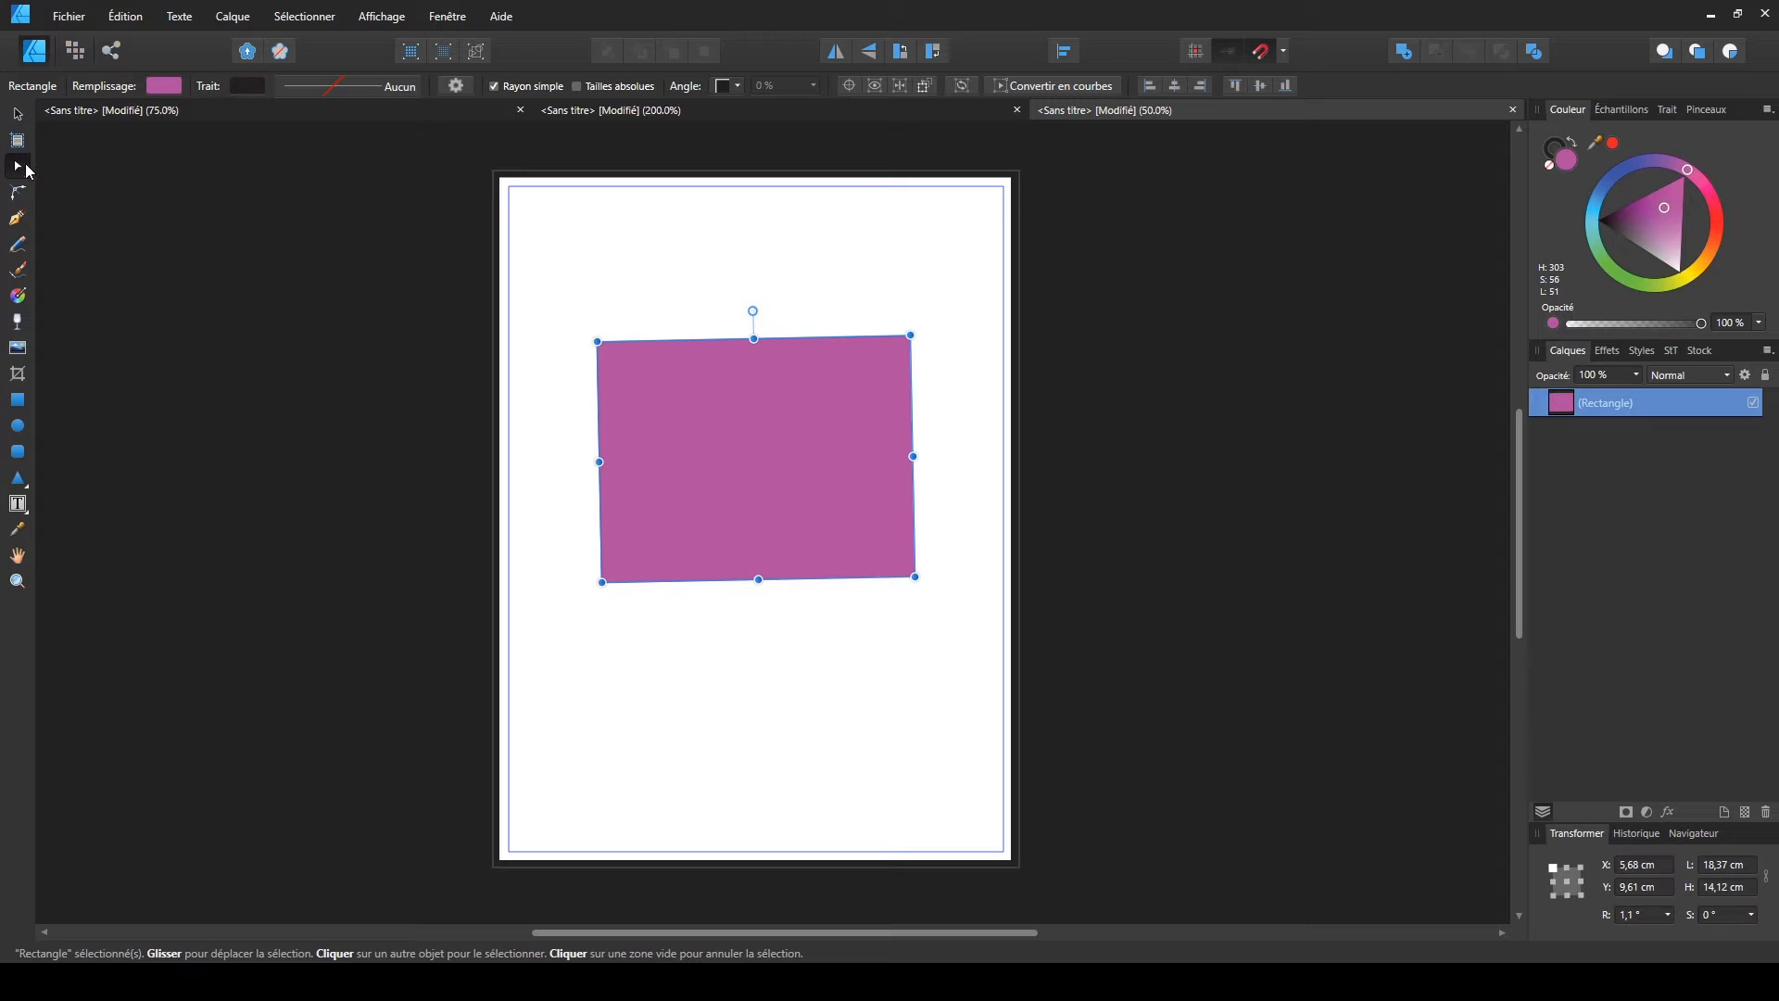
click(16, 195)
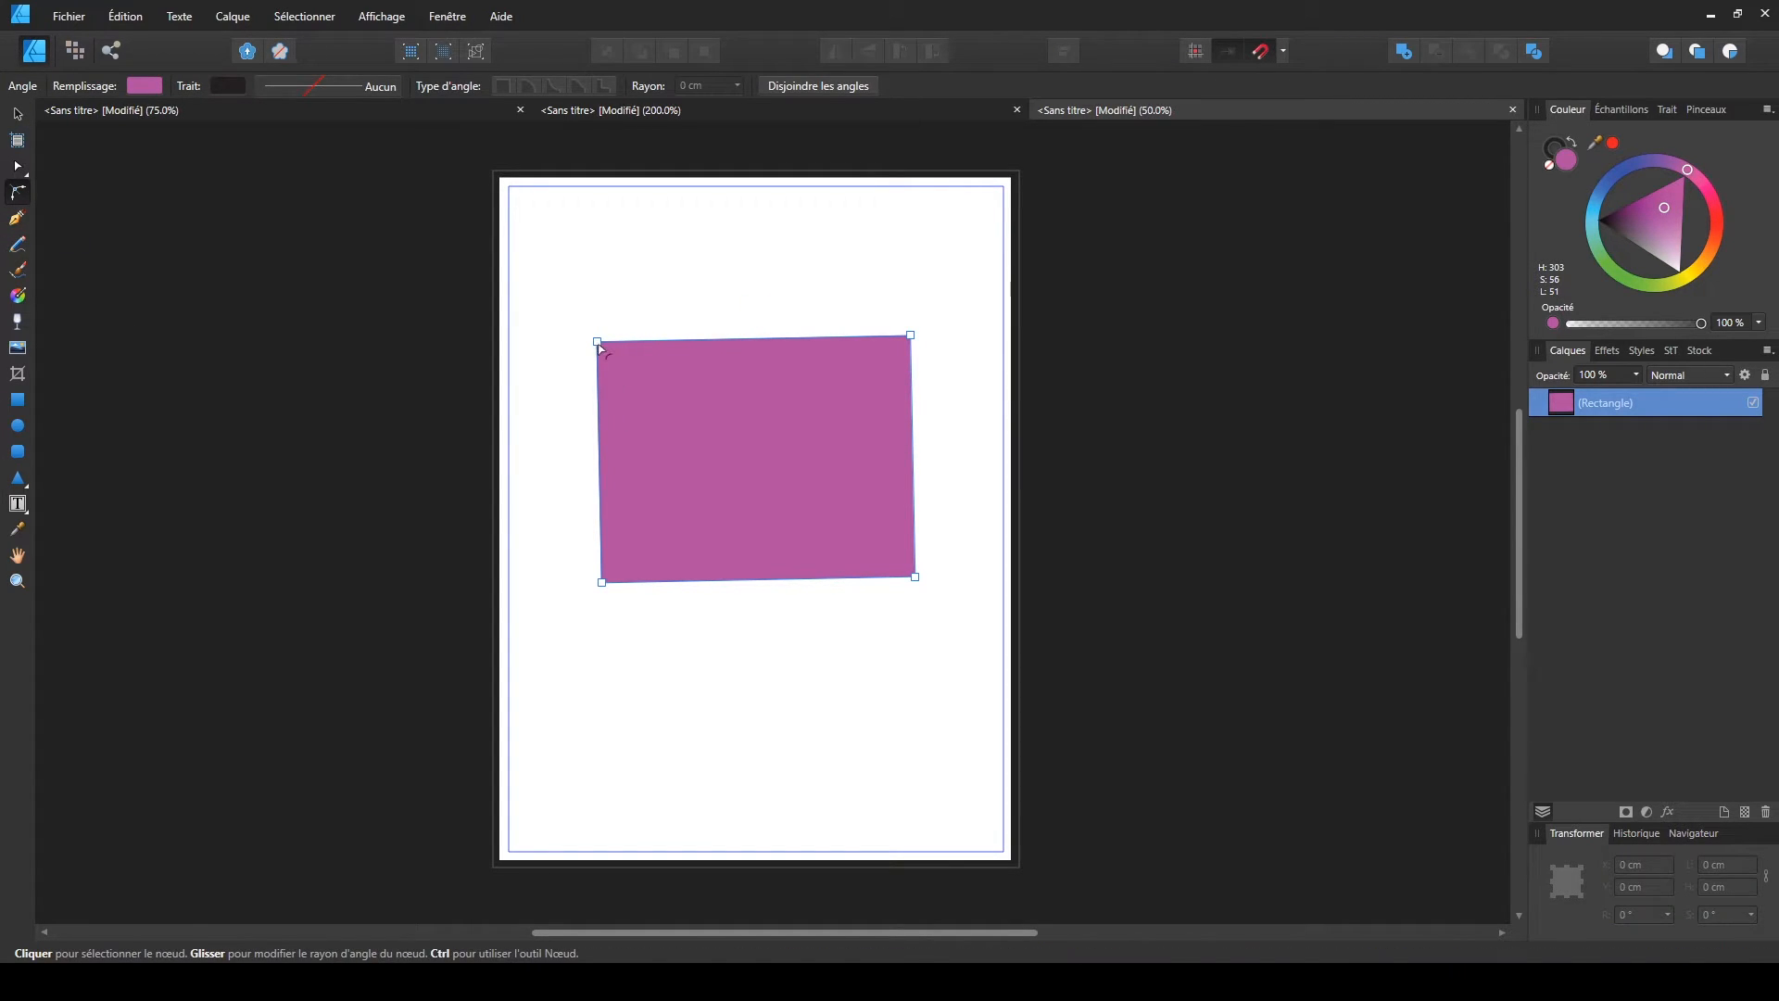
drag(598, 346, 680, 425)
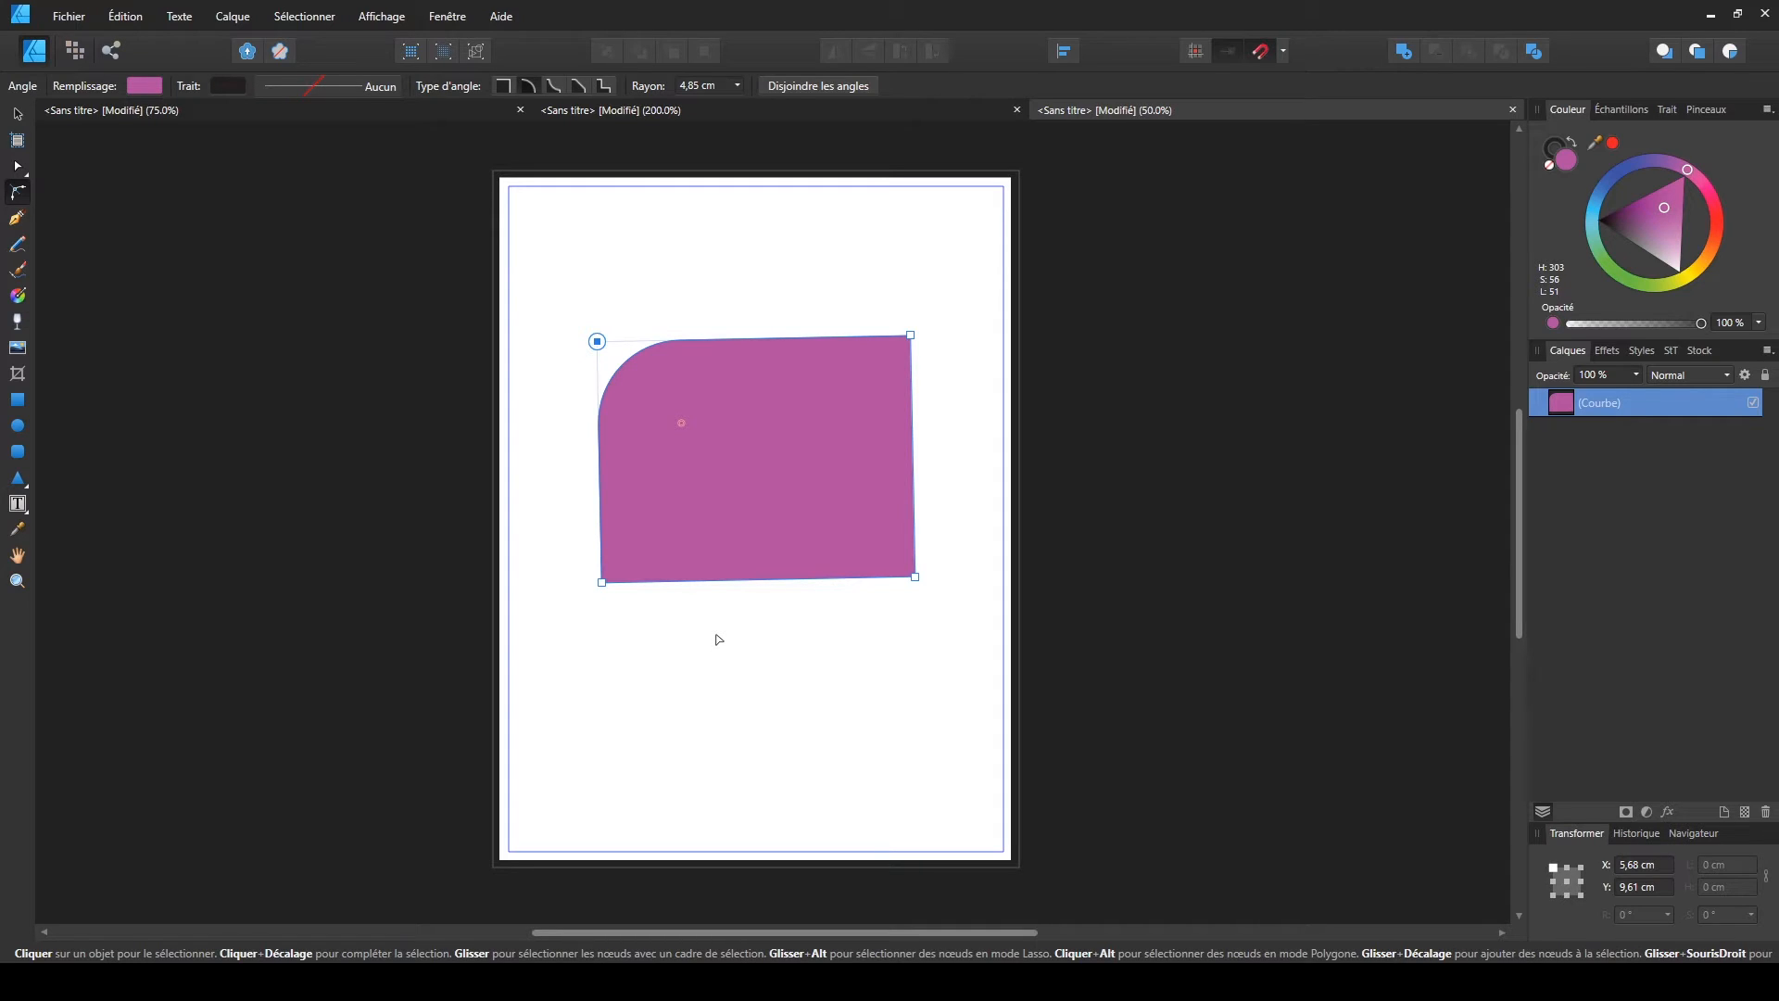
click(914, 578)
drag(914, 578, 897, 560)
click(702, 400)
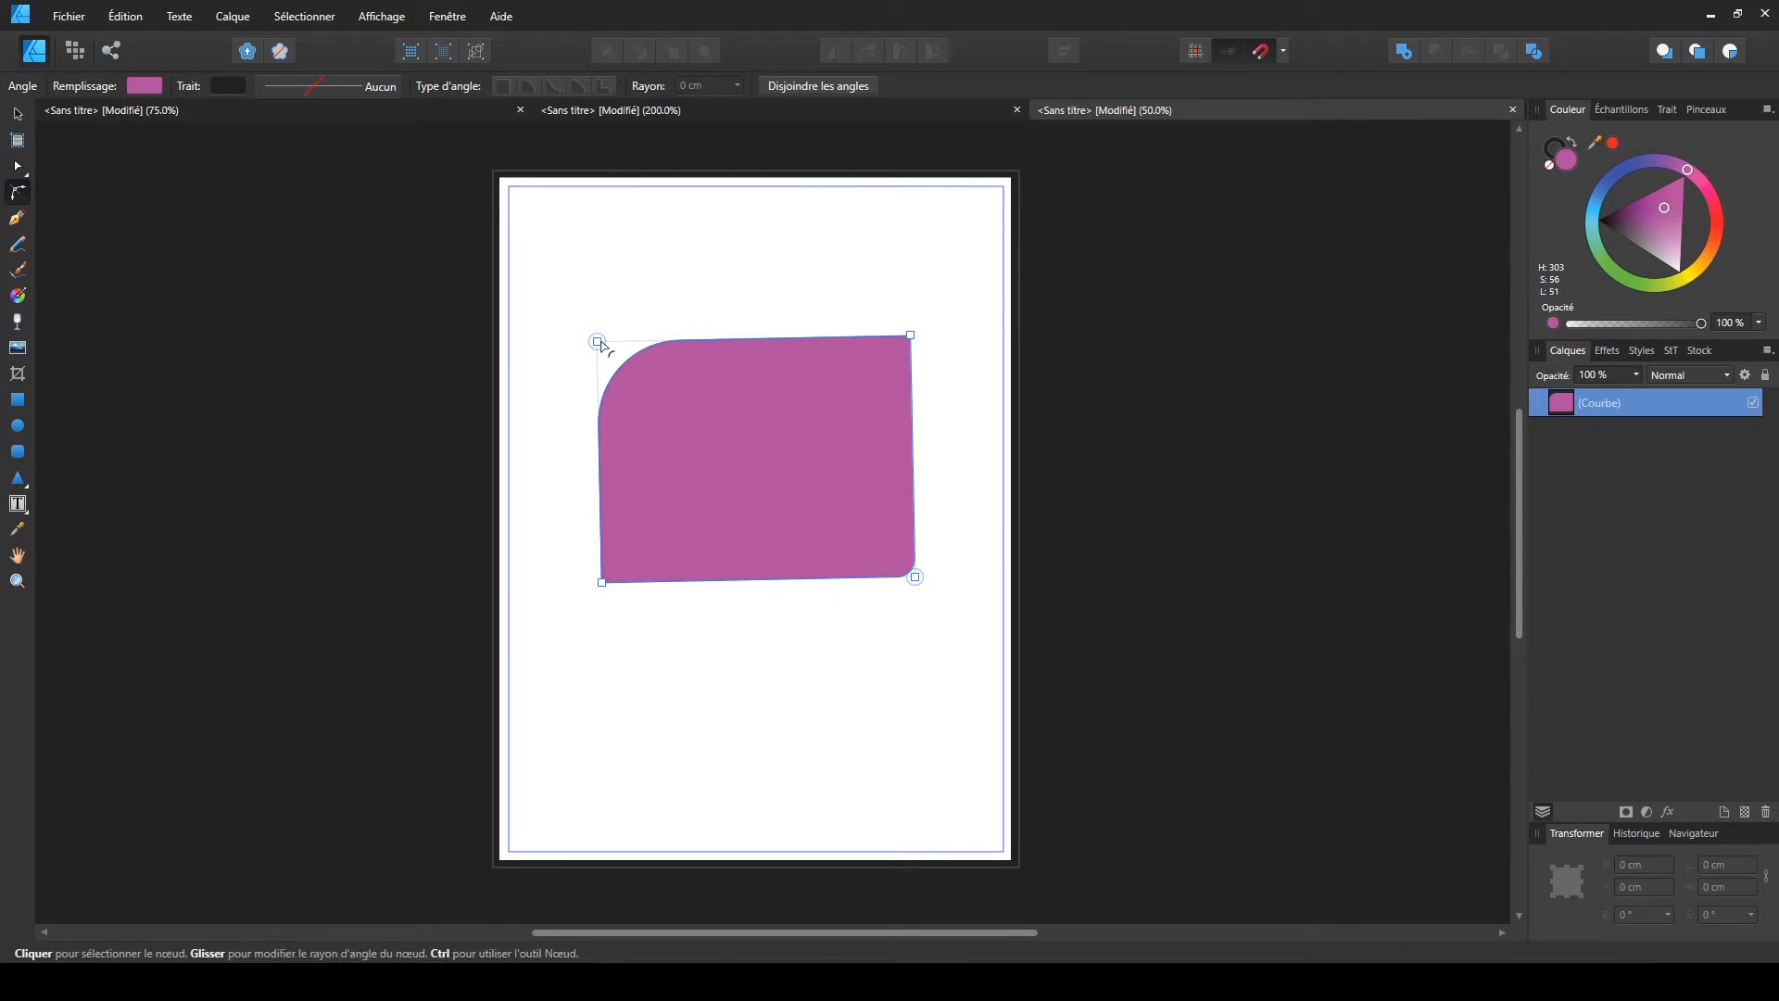
- Select all four corners, round them together and set their radius to 4 cm
drag(558, 284, 968, 623)
drag(564, 285, 941, 613)
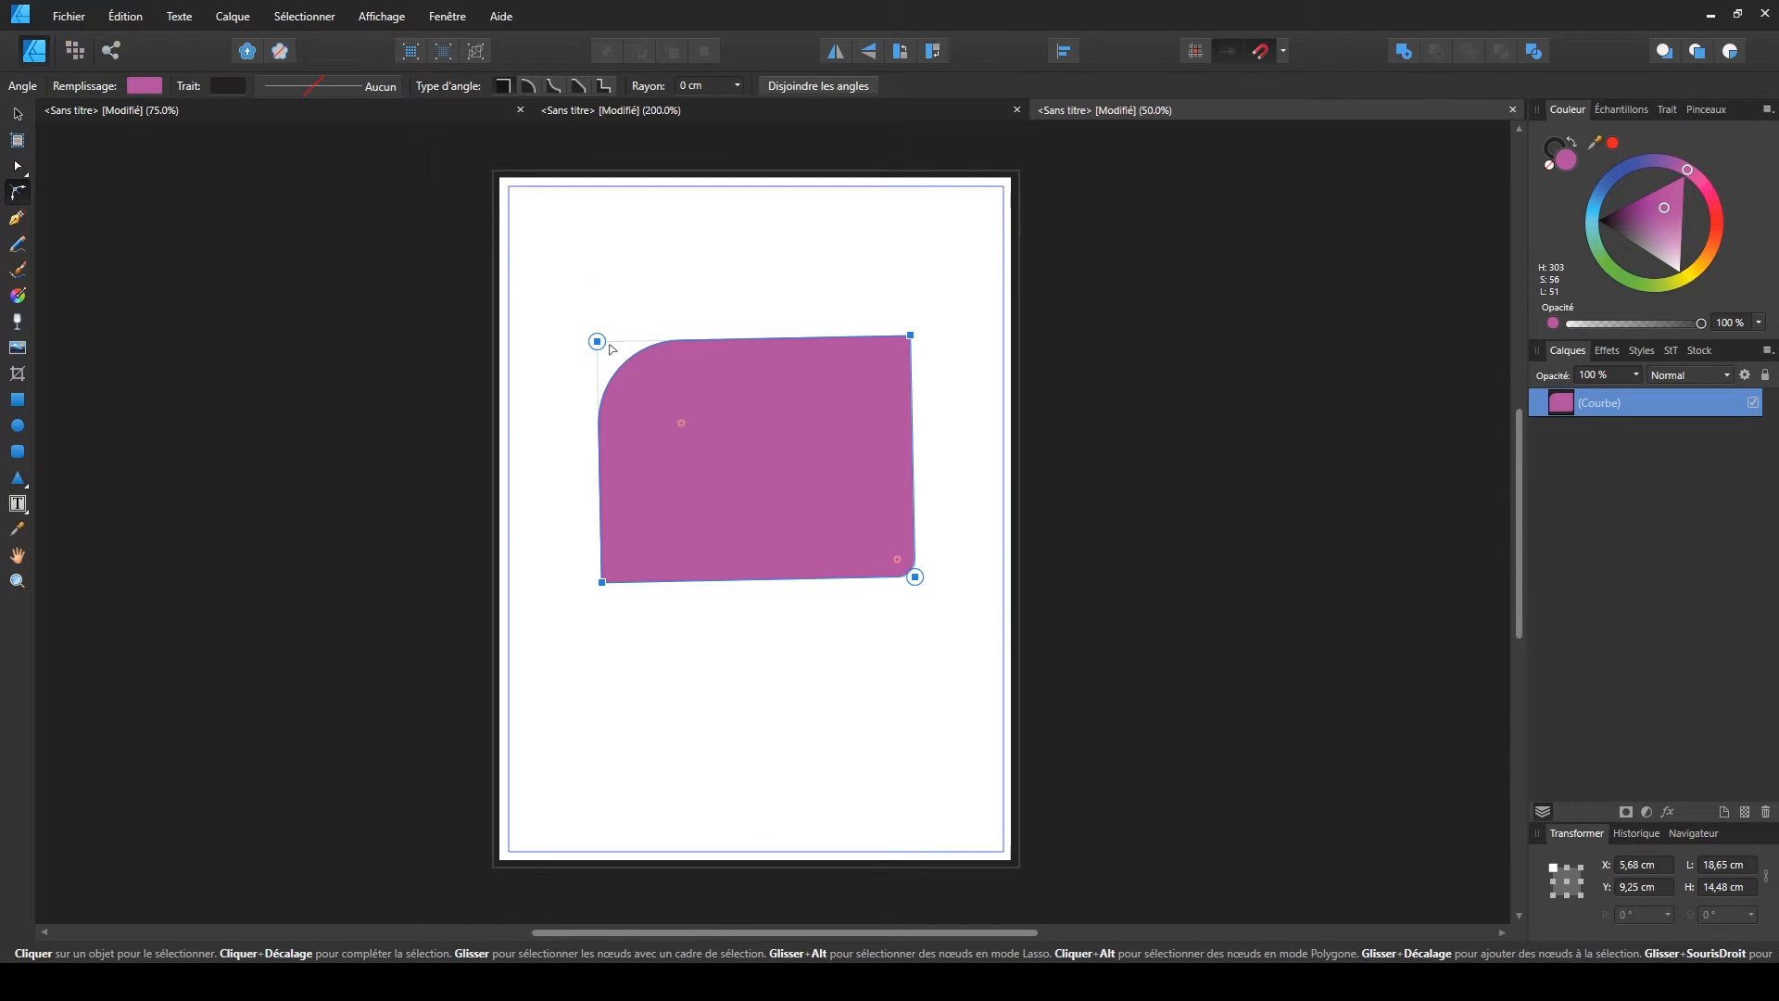
drag(599, 344, 698, 418)
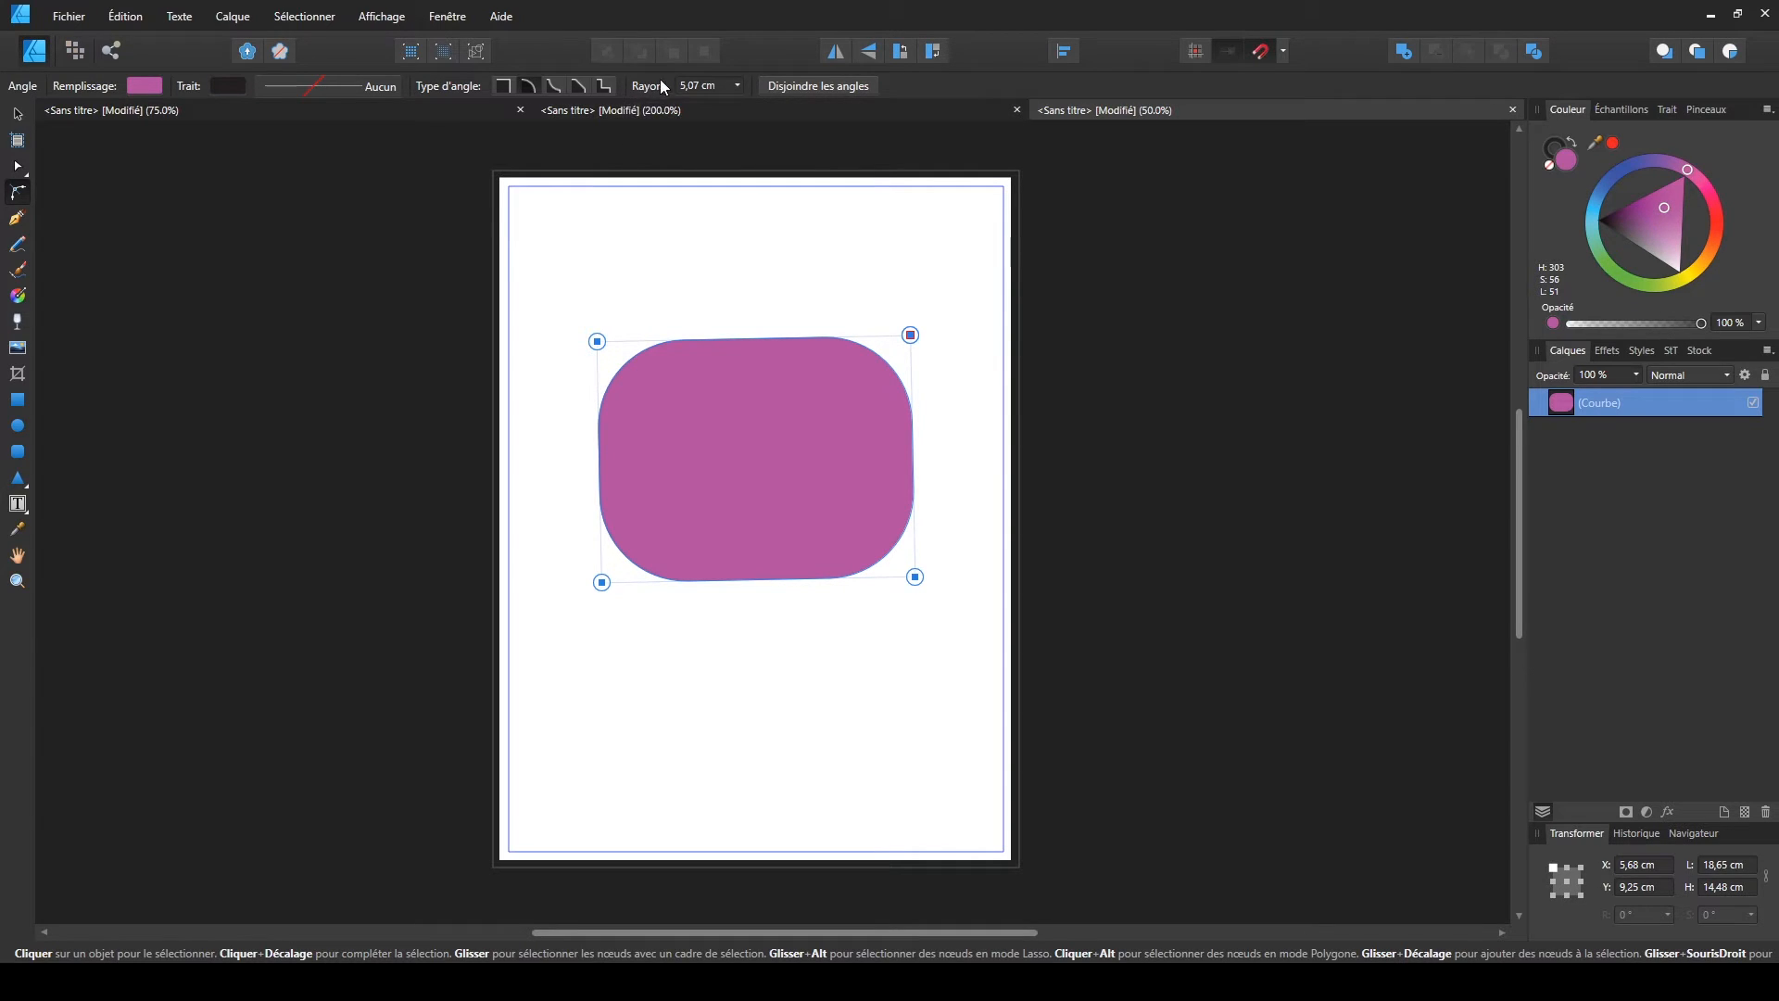
click(705, 86)
text(4)
key(Return)
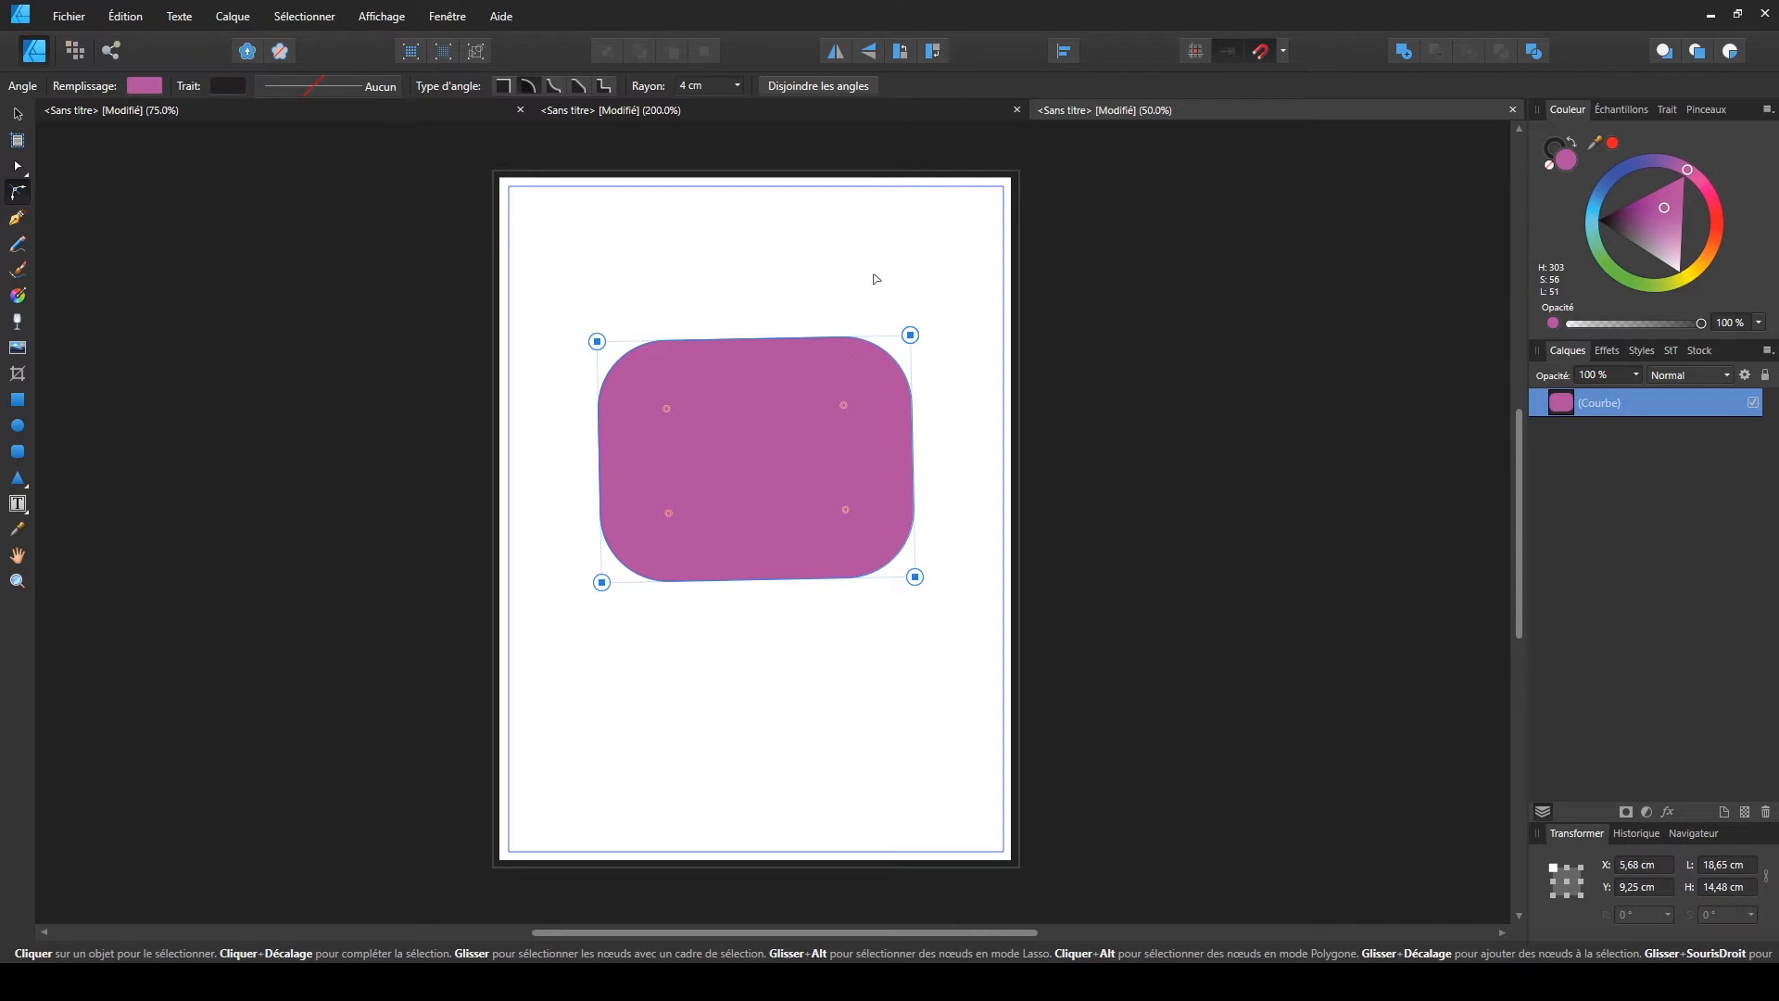
- Try baking the corners, and try the concave, straight and cutout (Découpe) corner types on all four corners
click(795, 88)
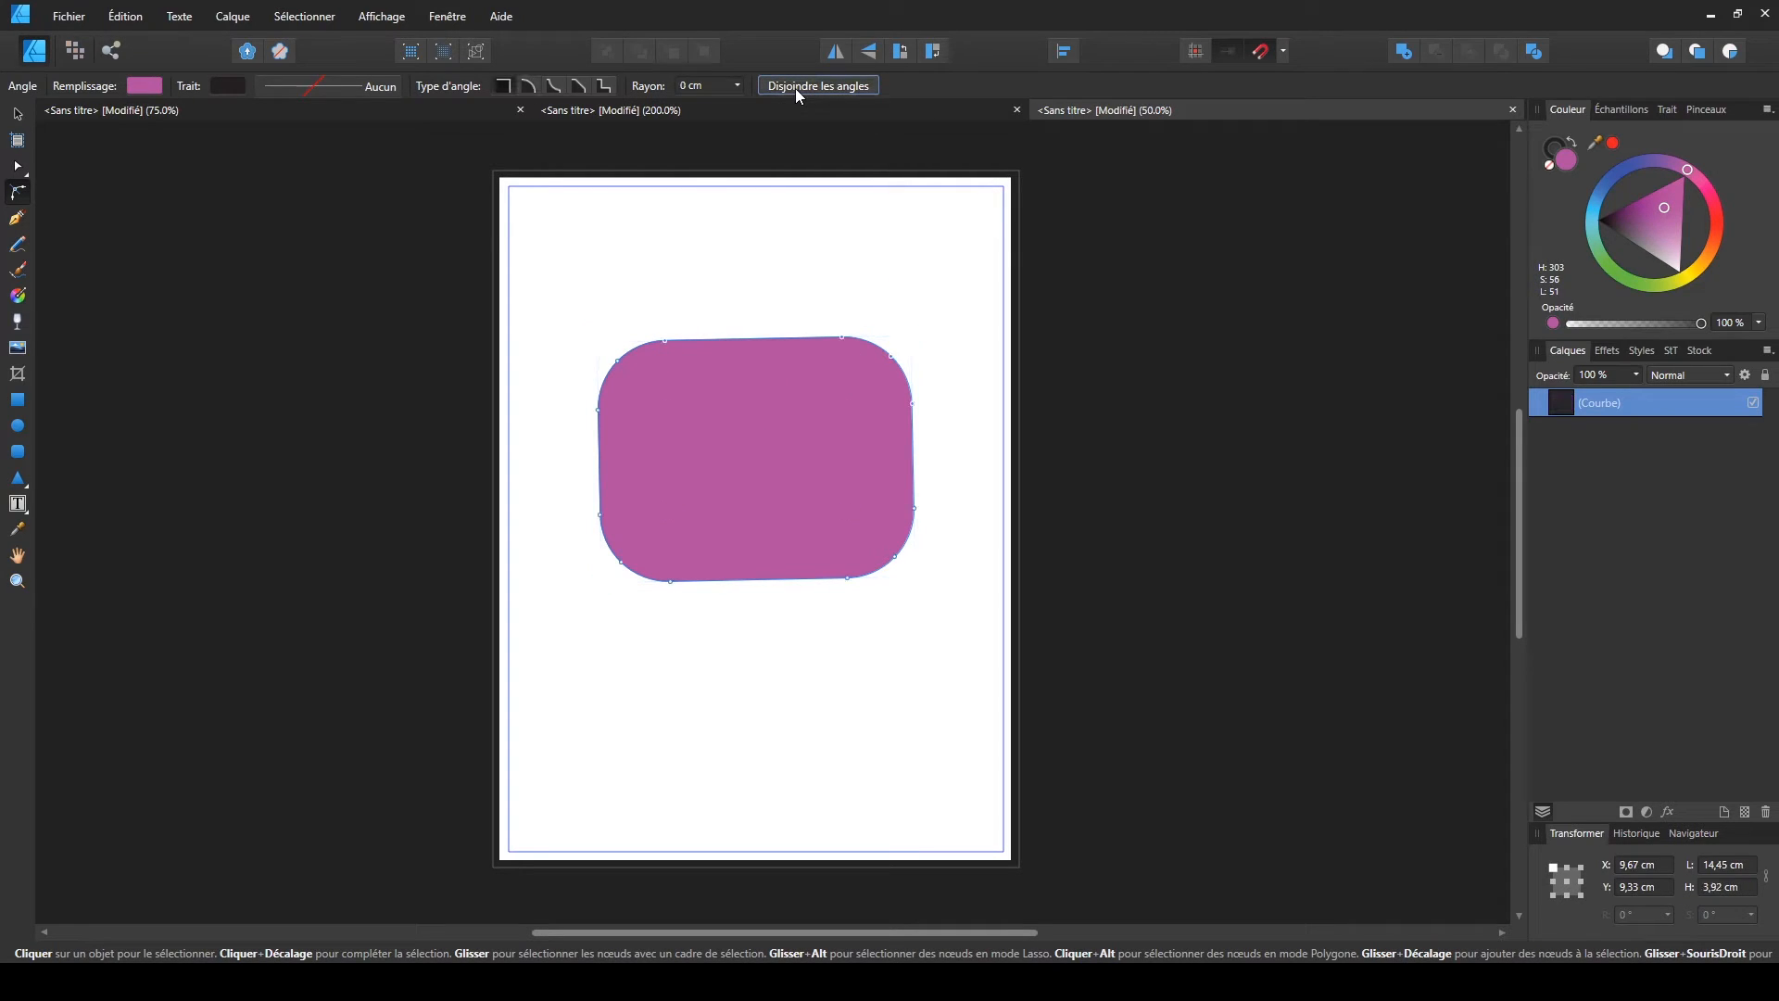
click(554, 87)
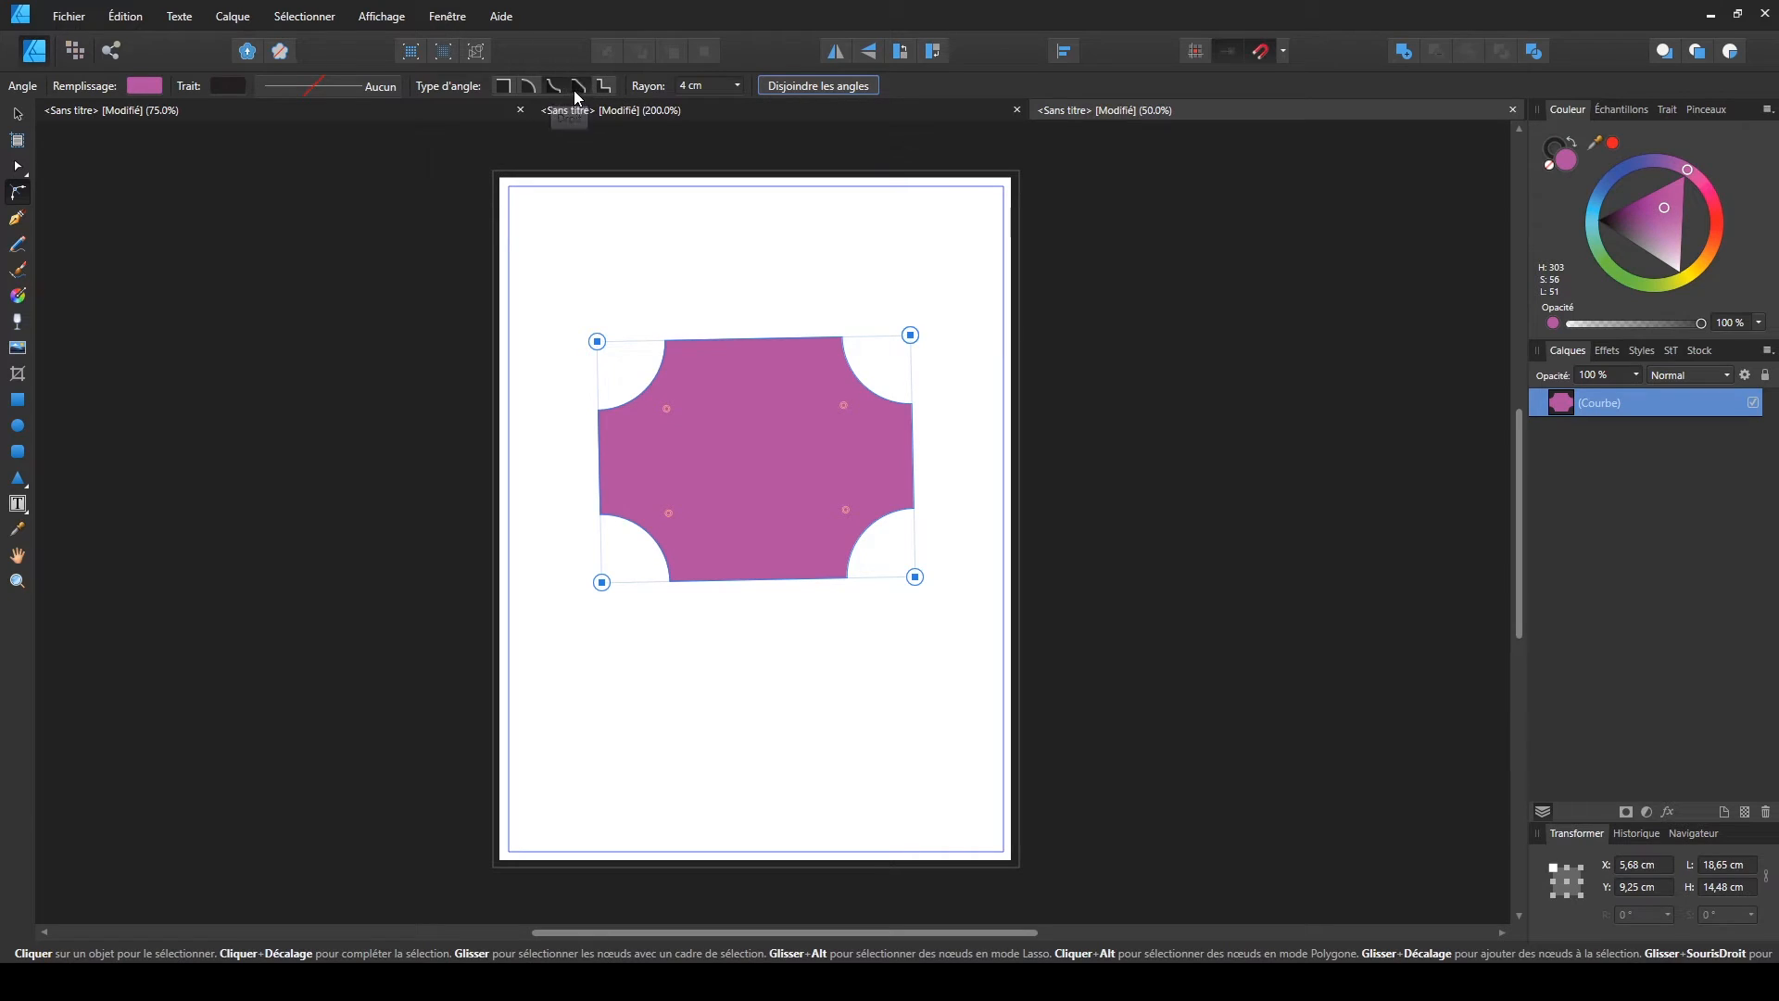
click(576, 89)
click(605, 86)
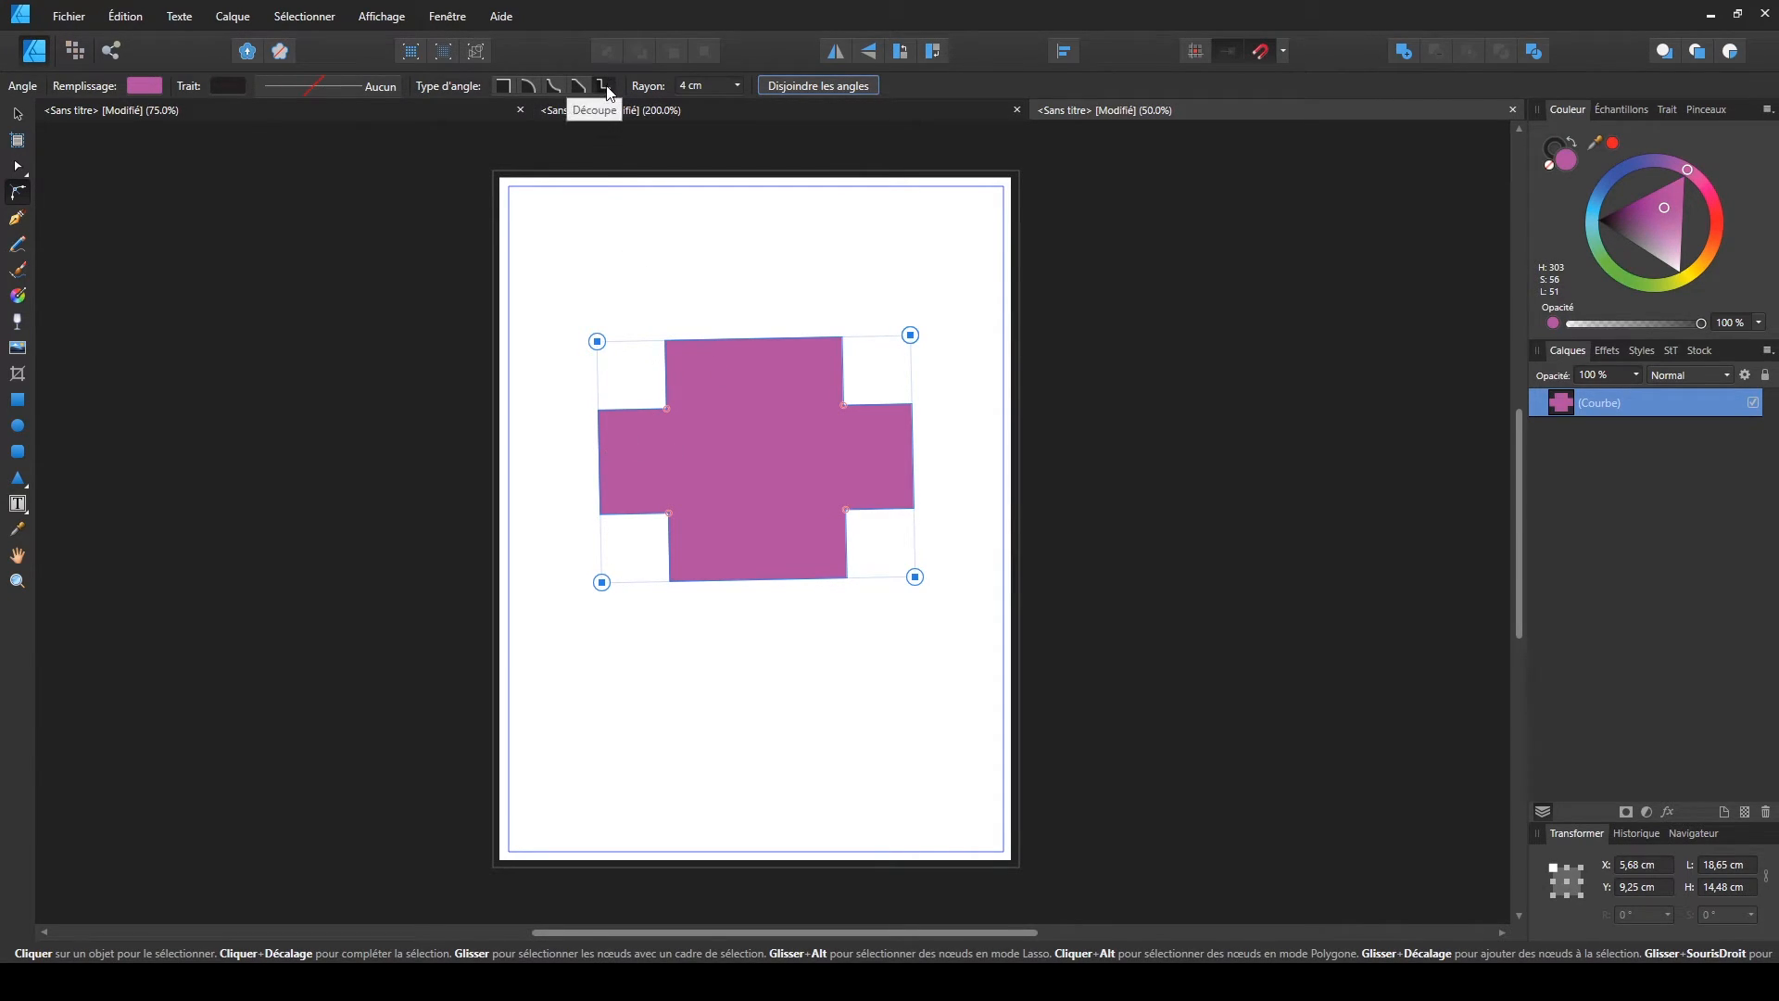
- Set all four corners to the rounded type and reduce their radius to about 2.93 cm
click(528, 88)
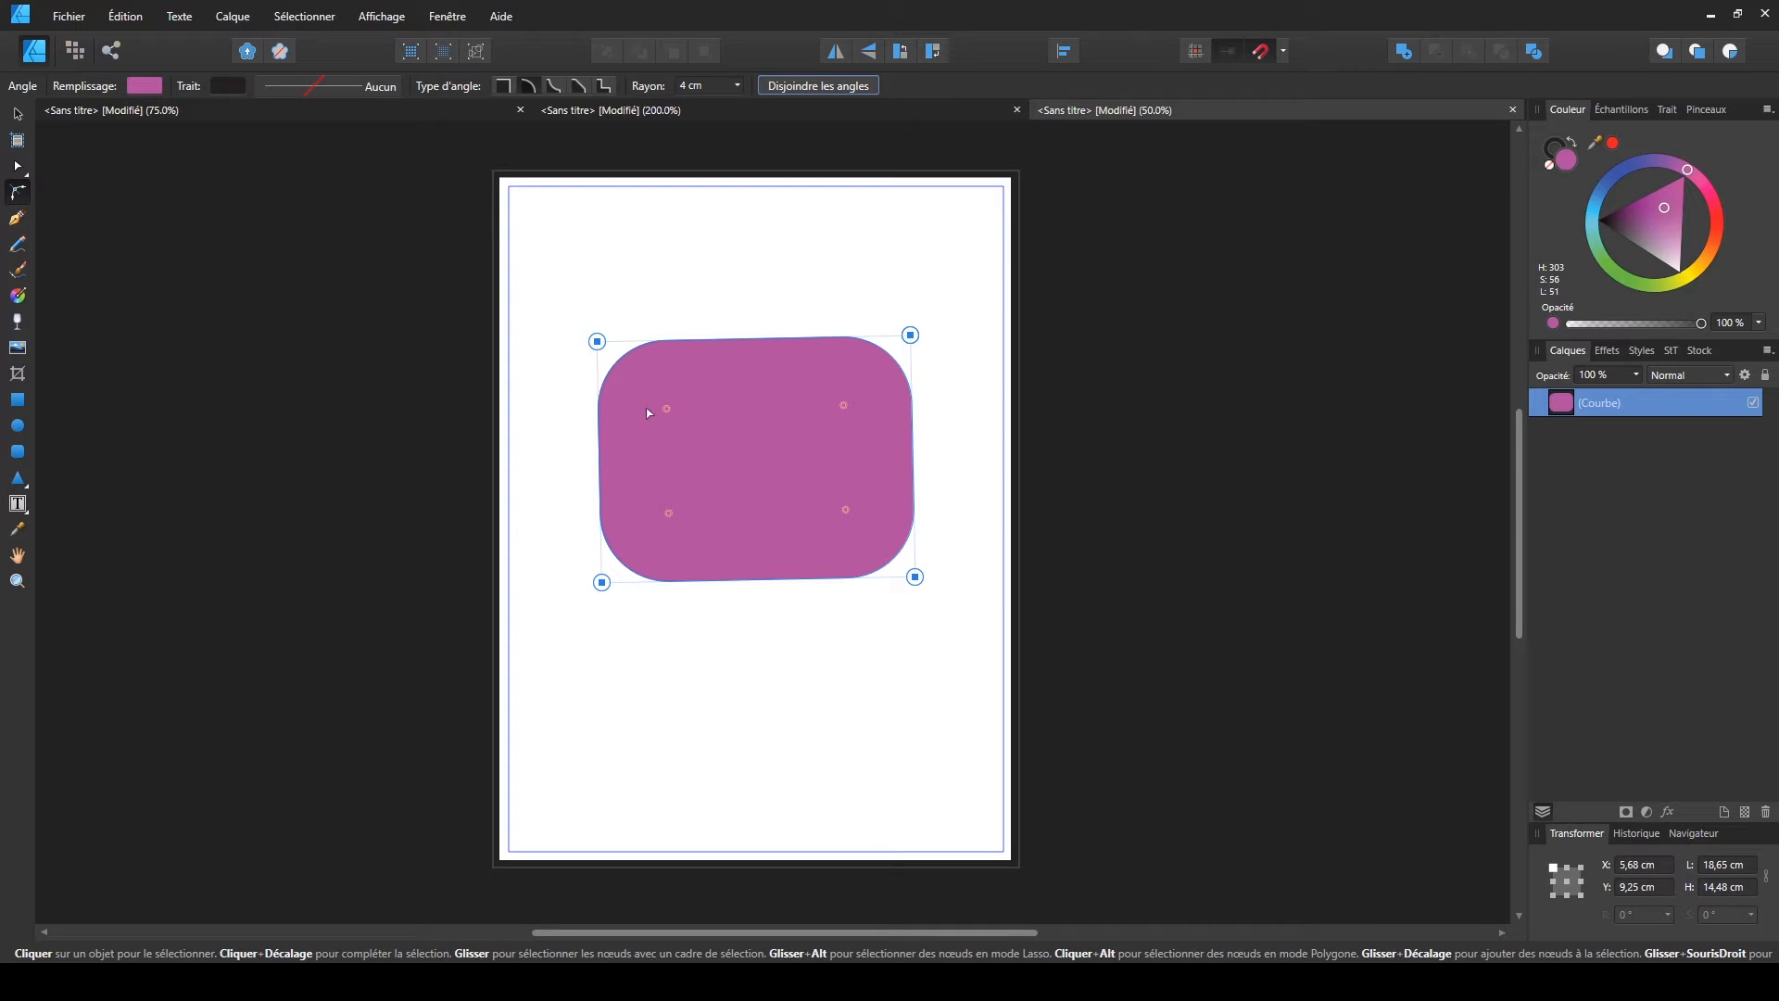
mouse_move(665, 408)
mouse_down()
mouse_move(640, 381)
mouse_move(651, 394)
mouse_up()
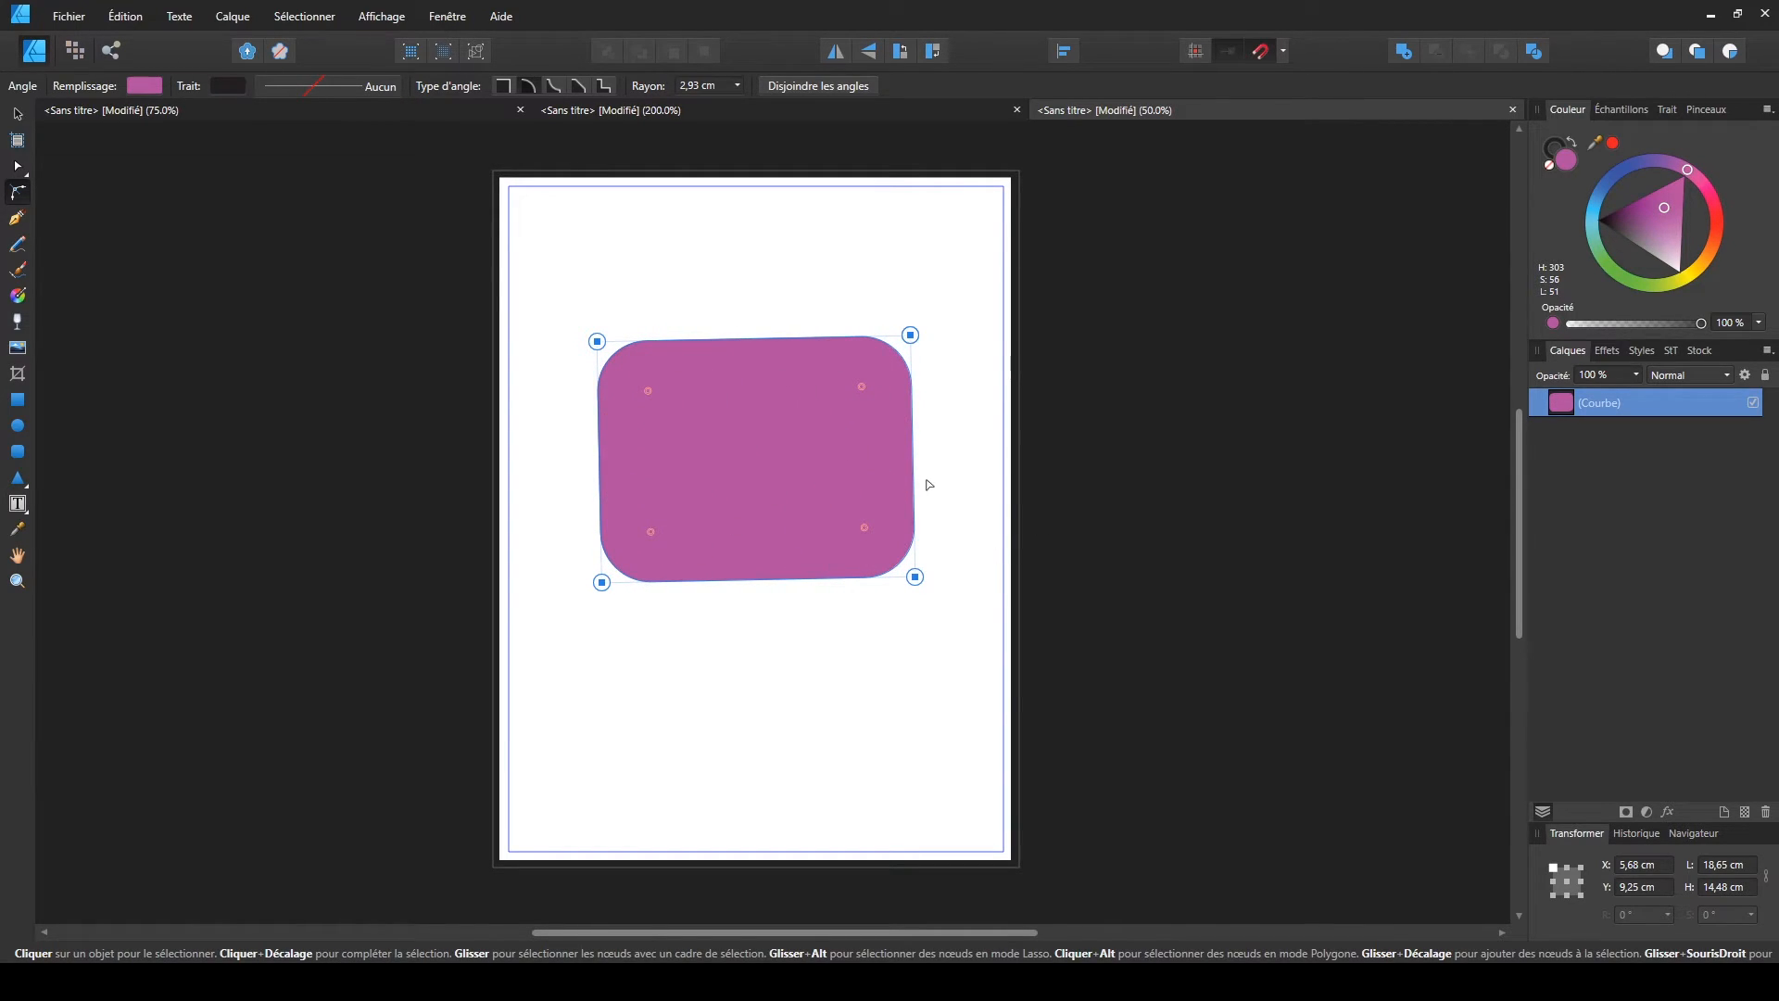
- Give the rounded rectangle a blue outline by changing its stroke colour
key(v)
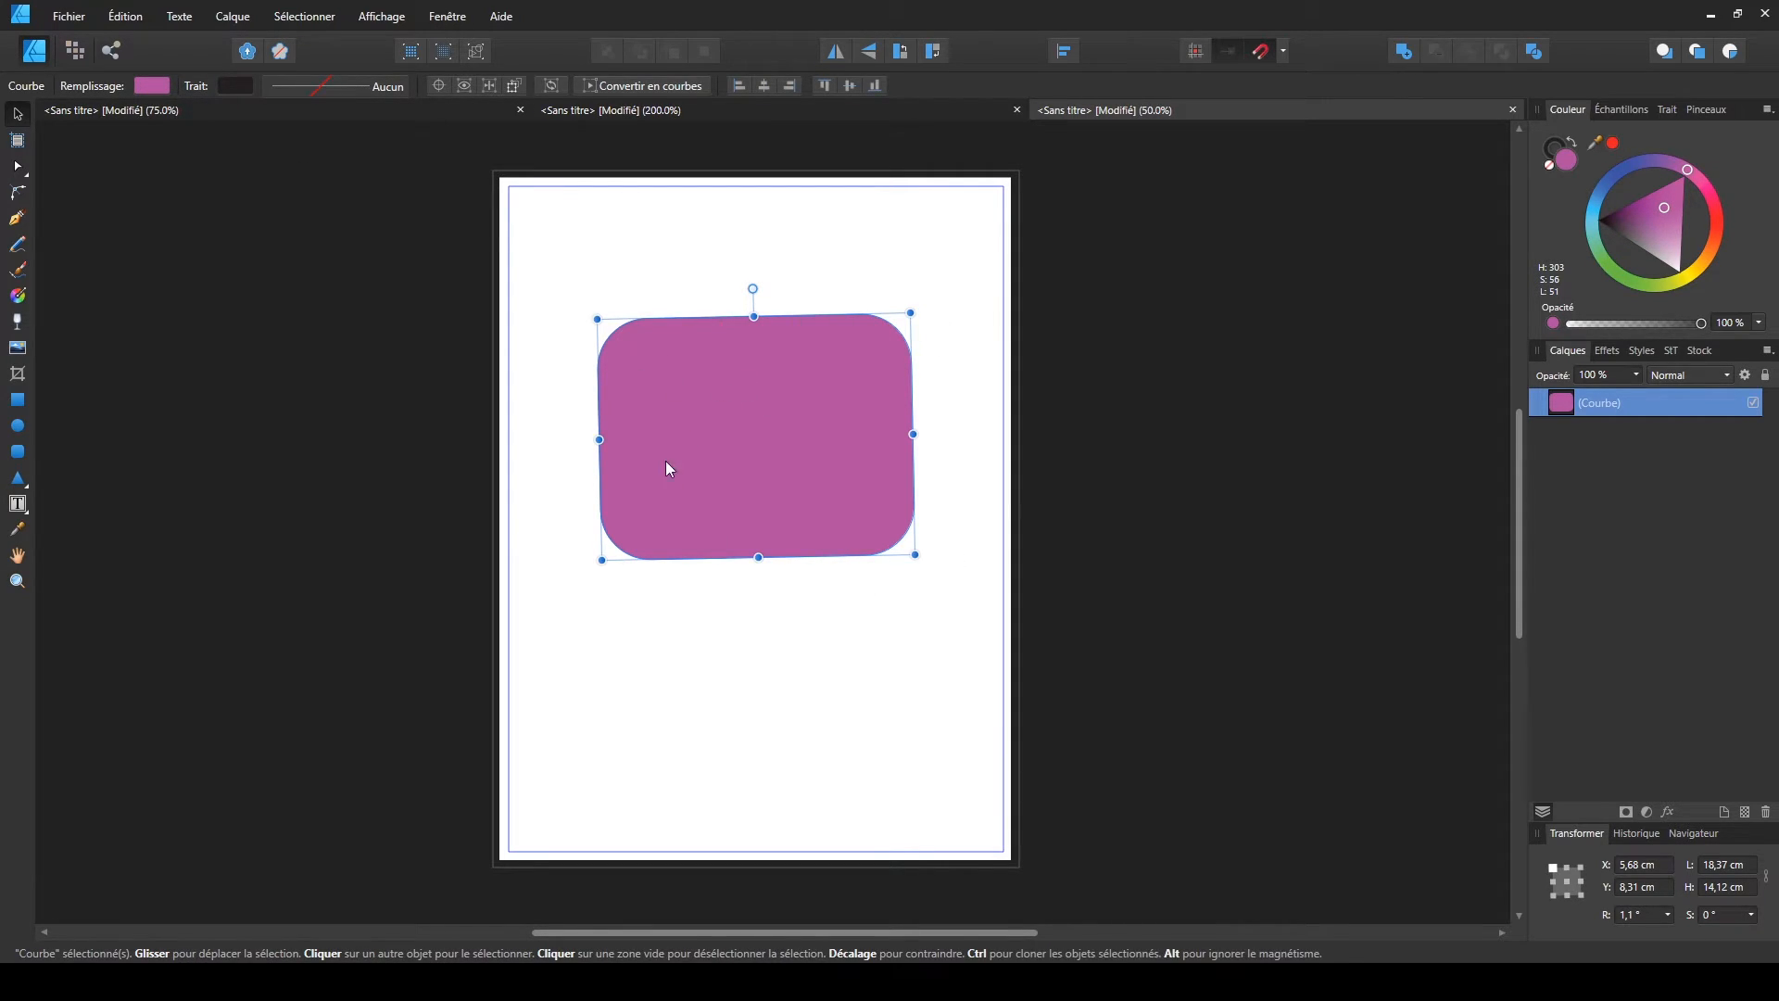
click(236, 84)
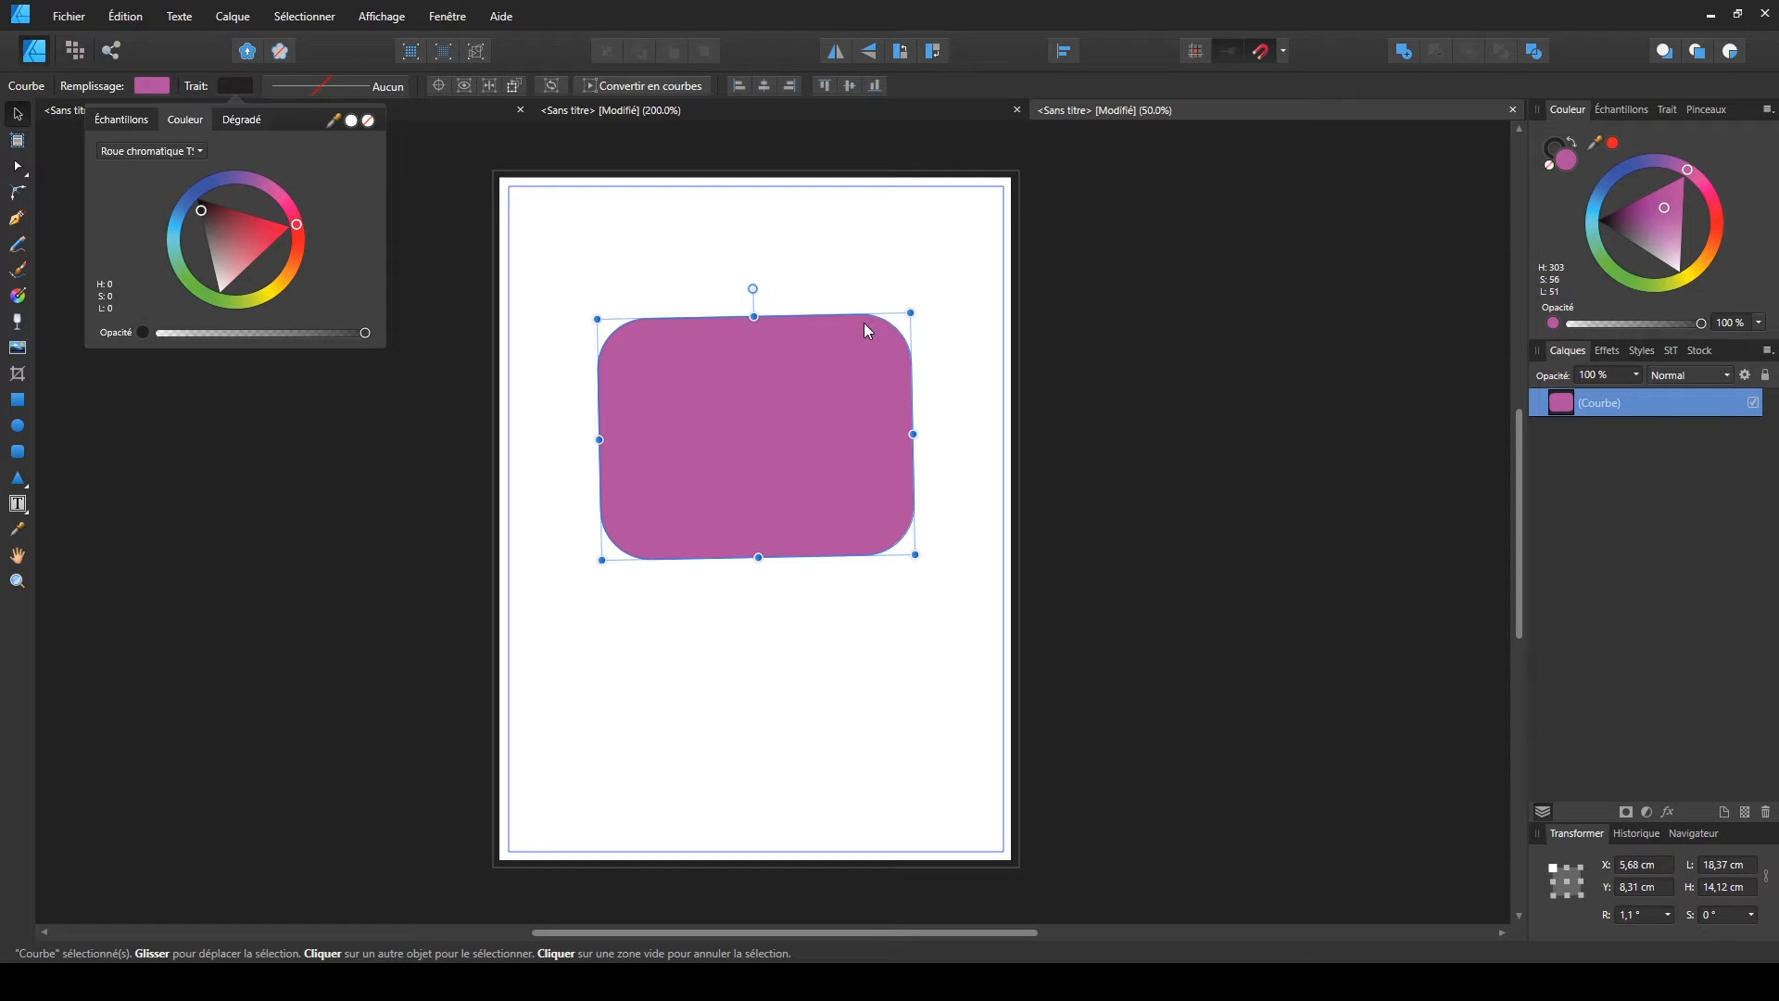
click(237, 85)
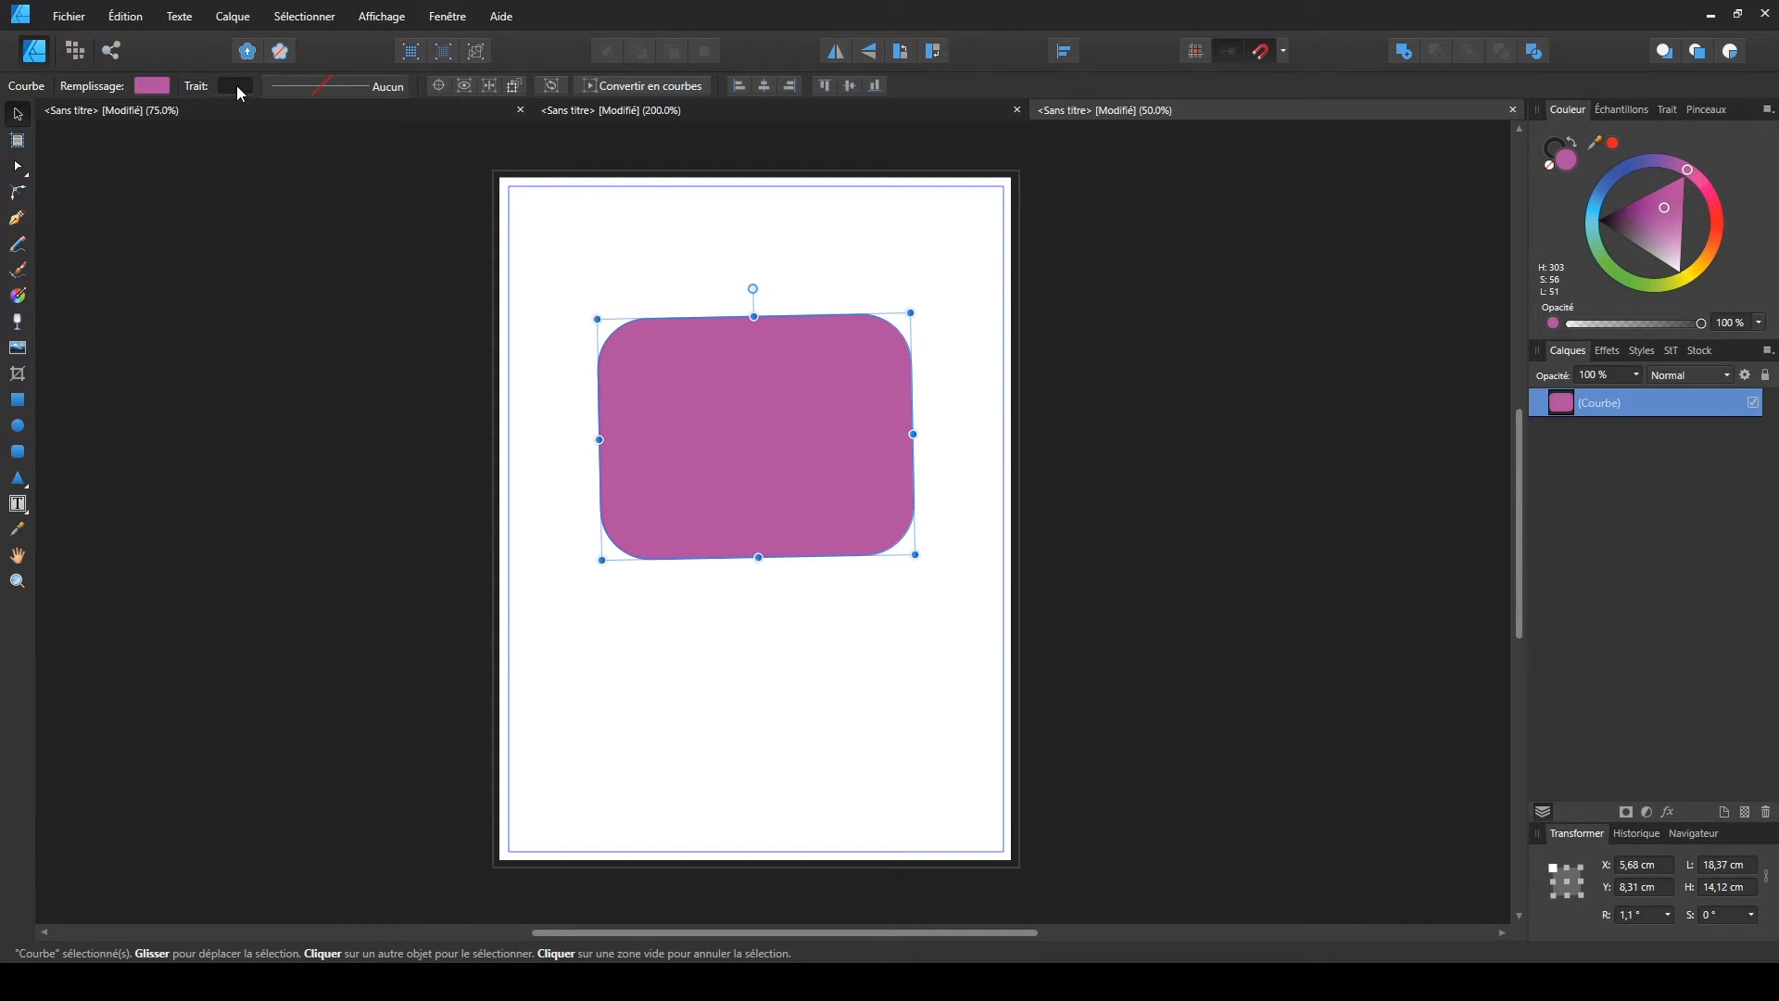
click(235, 81)
mouse_move(275, 196)
mouse_down()
mouse_move(206, 187)
mouse_move(231, 226)
mouse_move(214, 193)
mouse_up()
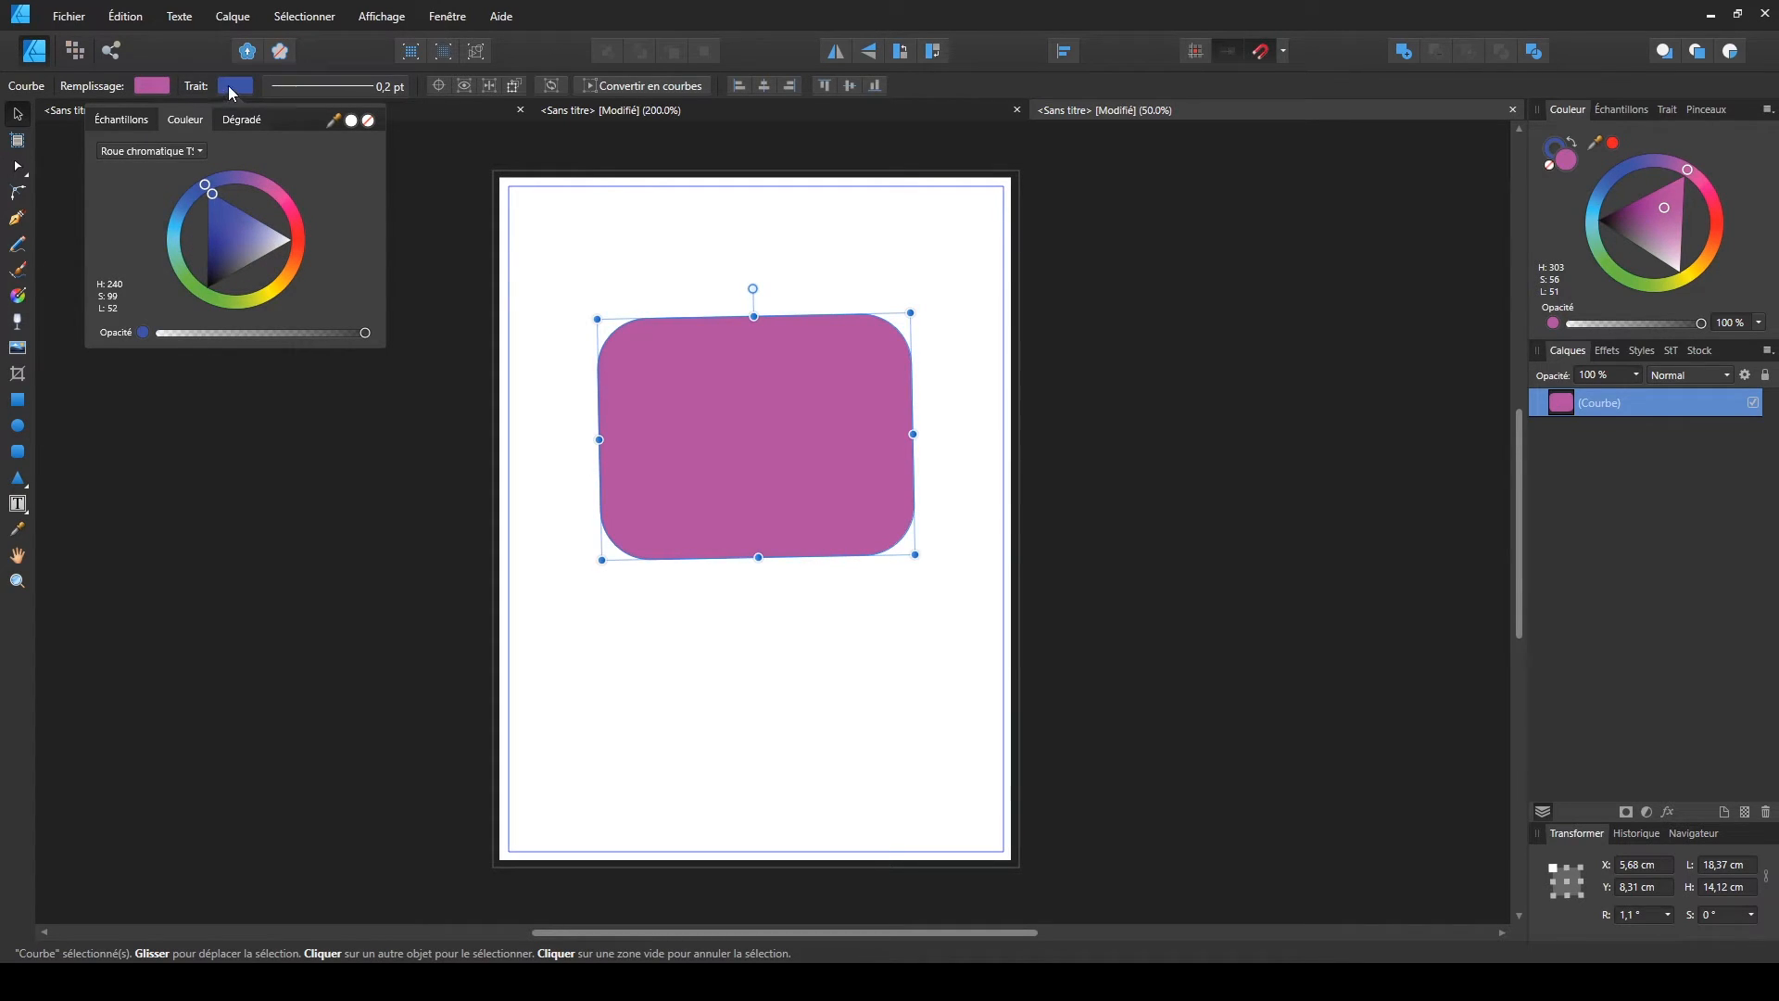
- Examine the thin outline along the rectangle's lower edge at high magnification
click(1012, 269)
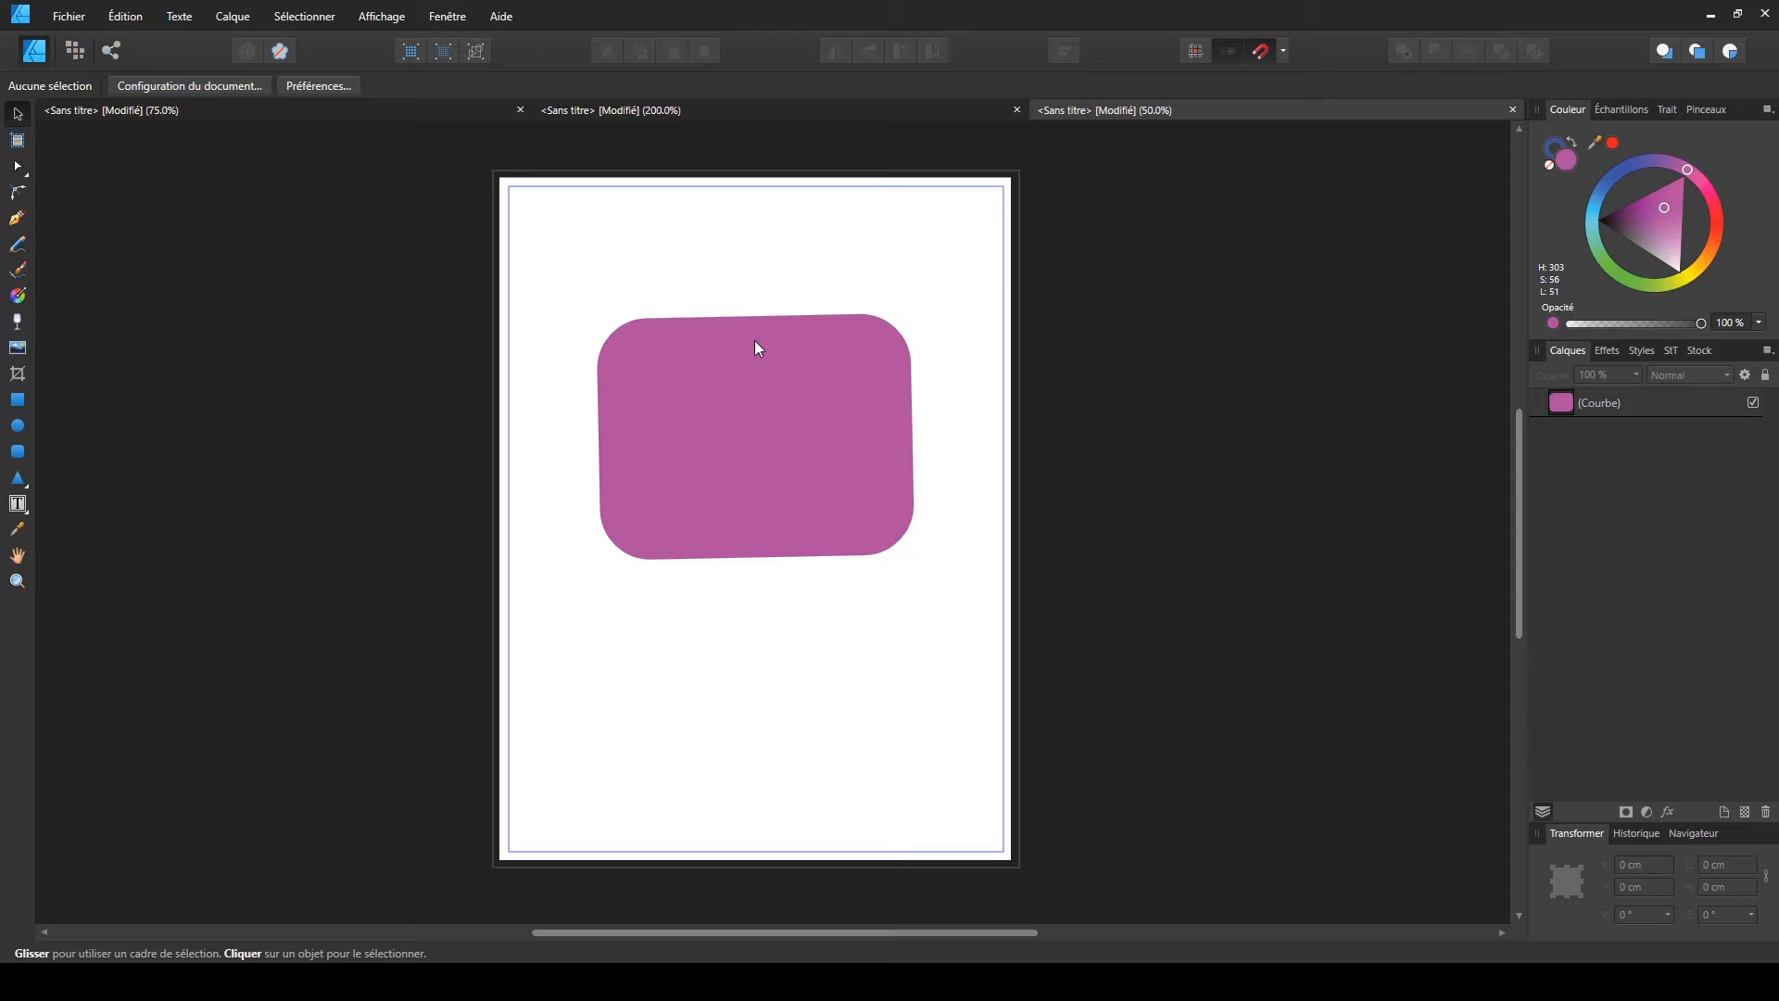
click(755, 341)
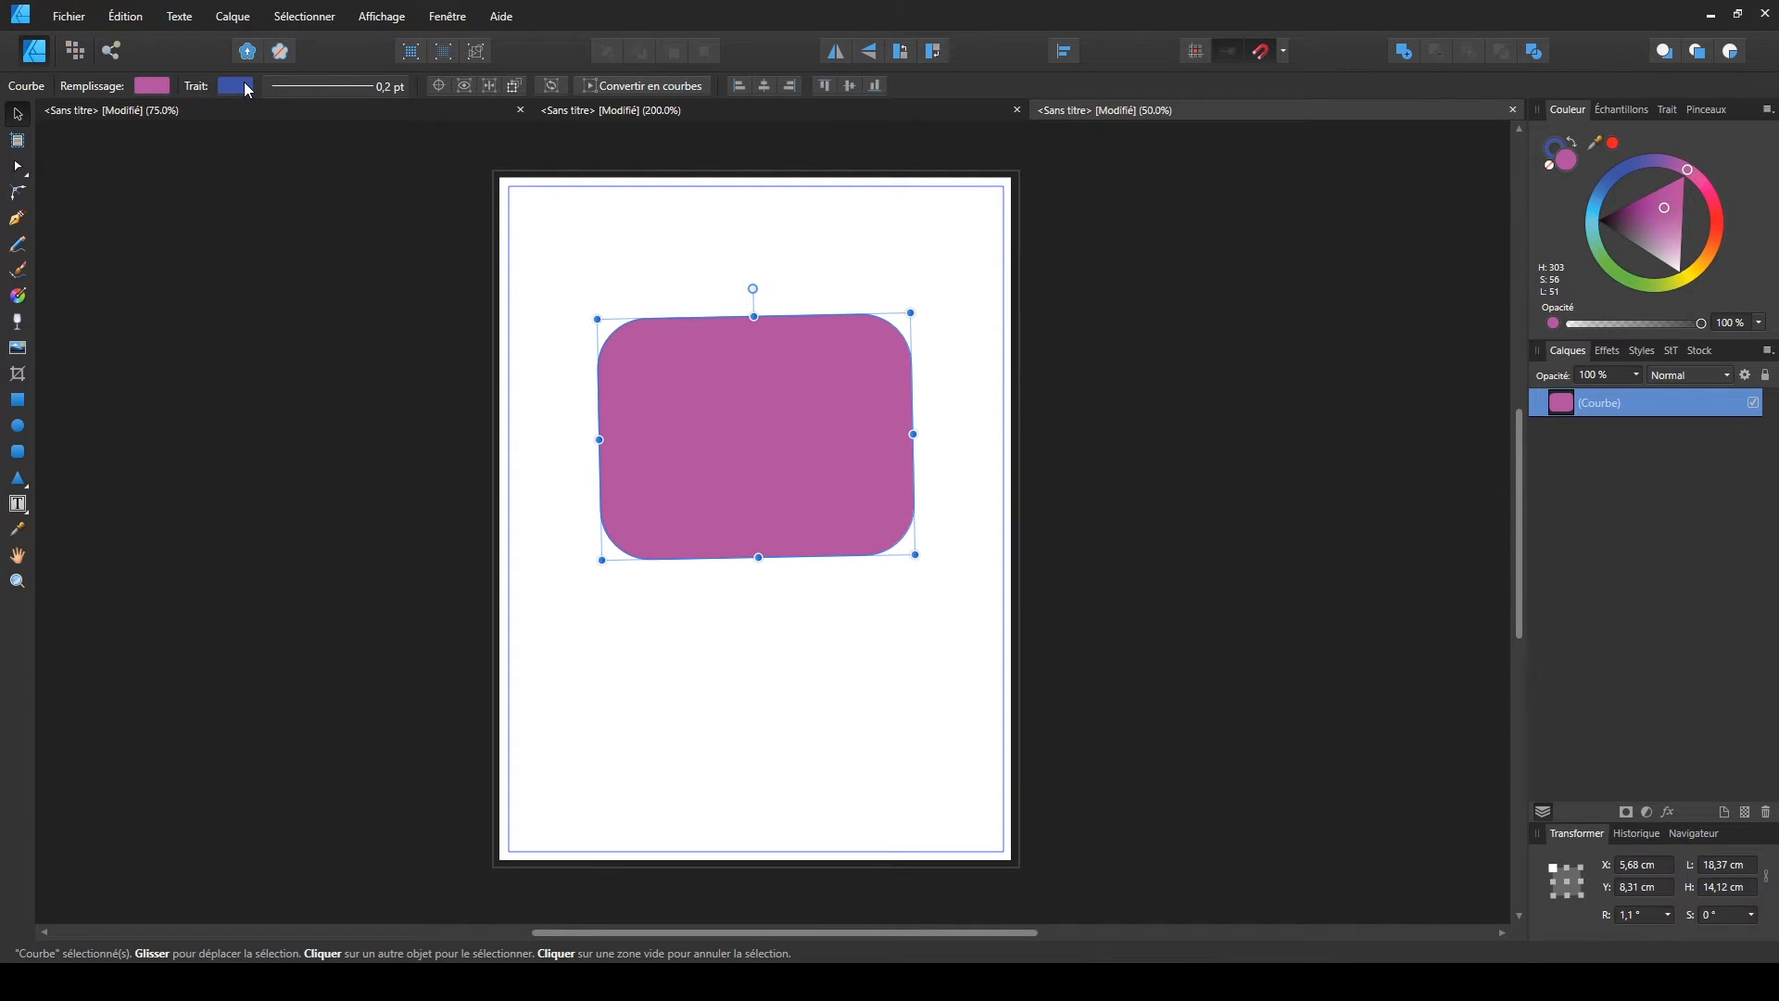
key(ctrl+2)
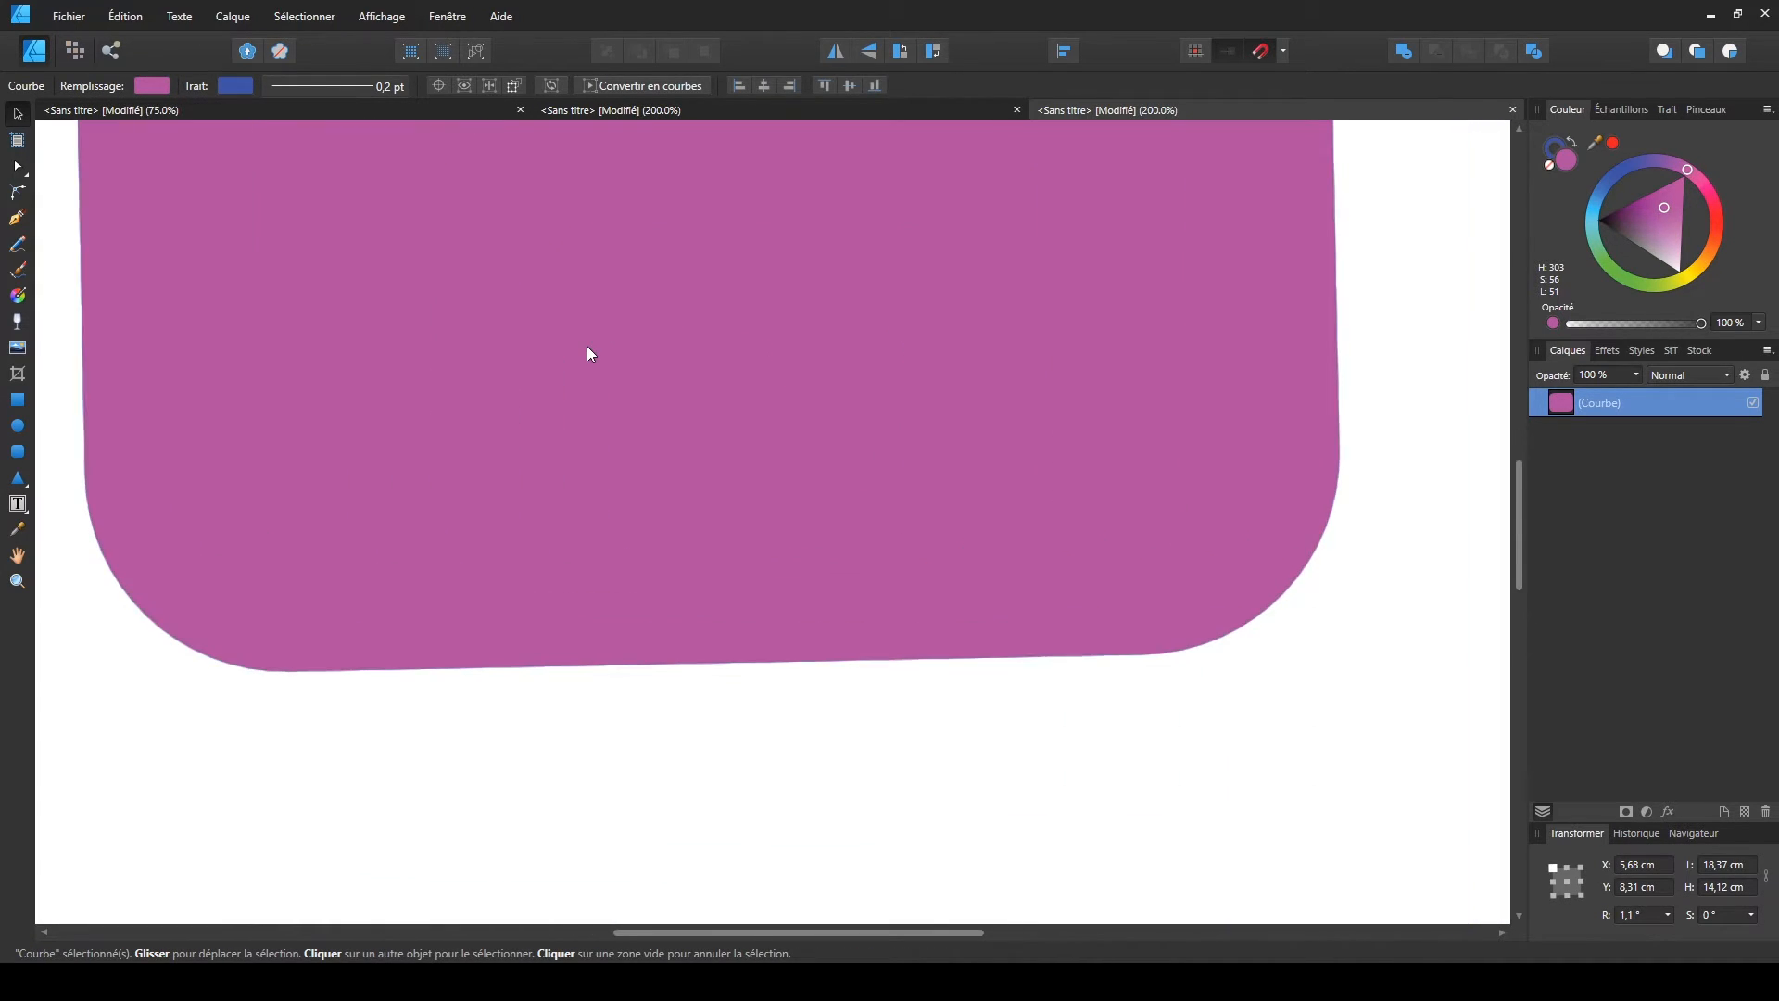
click(661, 695)
key(ctrl+plus)
key(ctrl+plus)
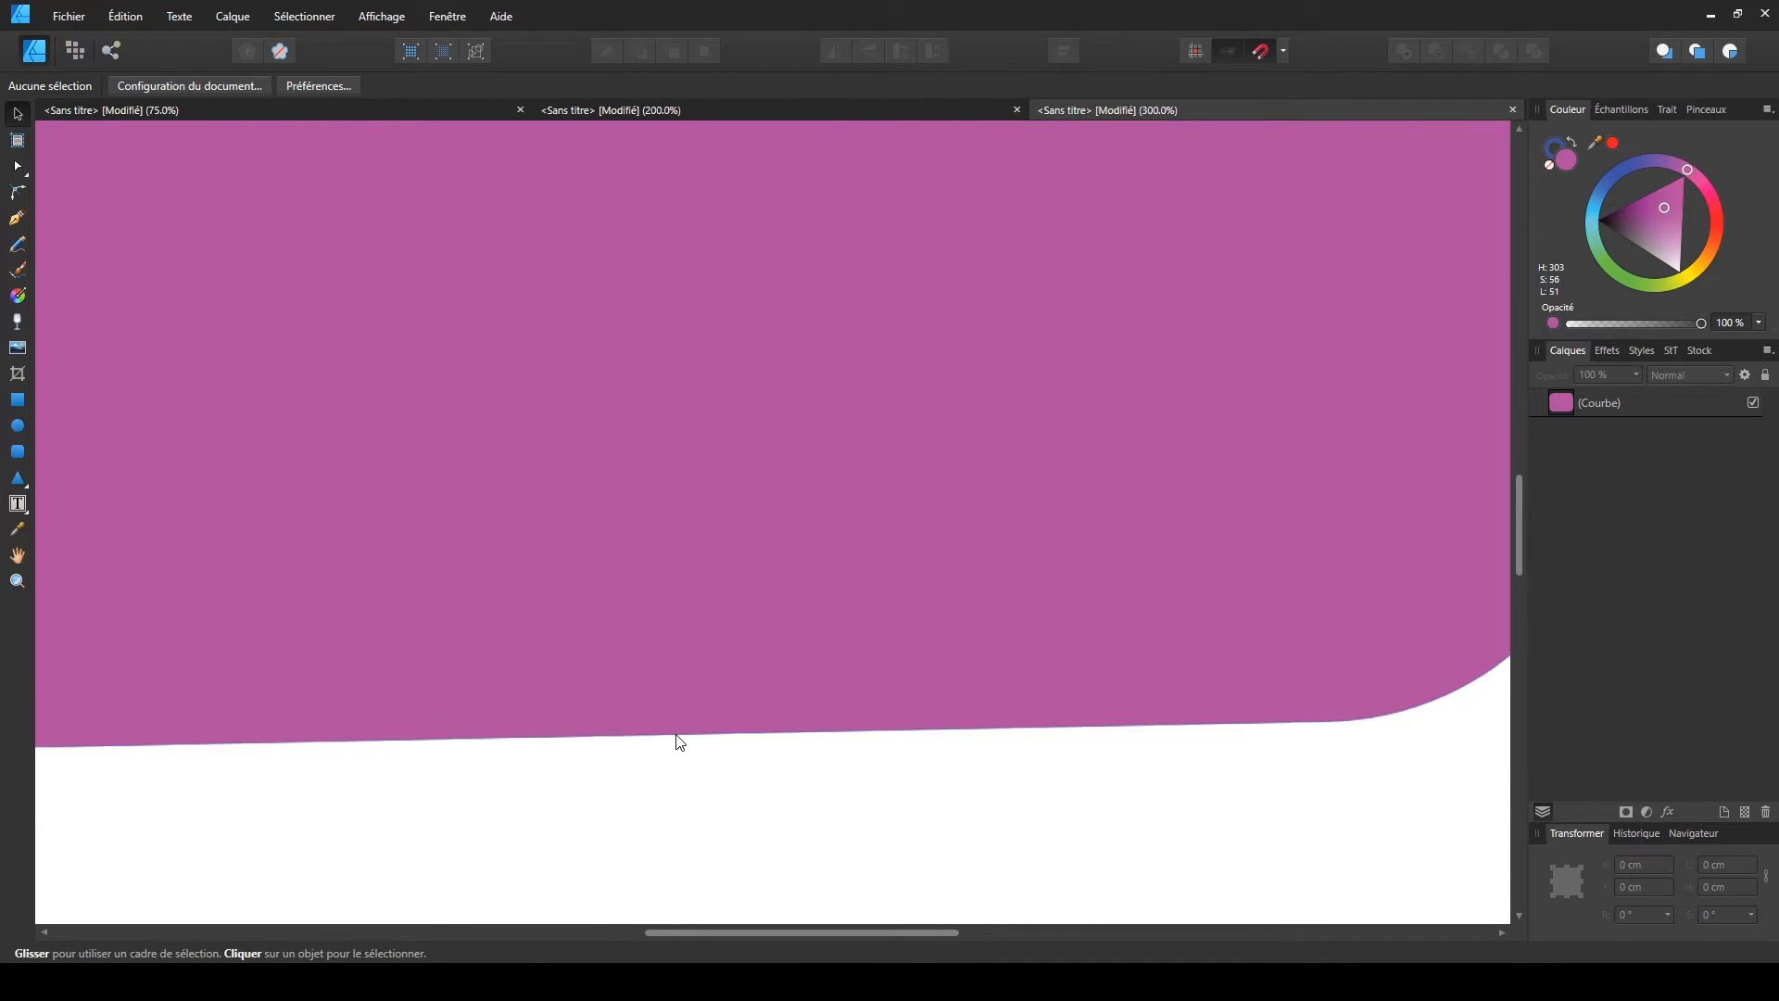
drag(676, 734, 632, 444)
key(ctrl+plus)
key(ctrl+plus)
key(ctrl+plus)
key(ctrl+plus)
key(ctrl+plus)
key(ctrl+plus)
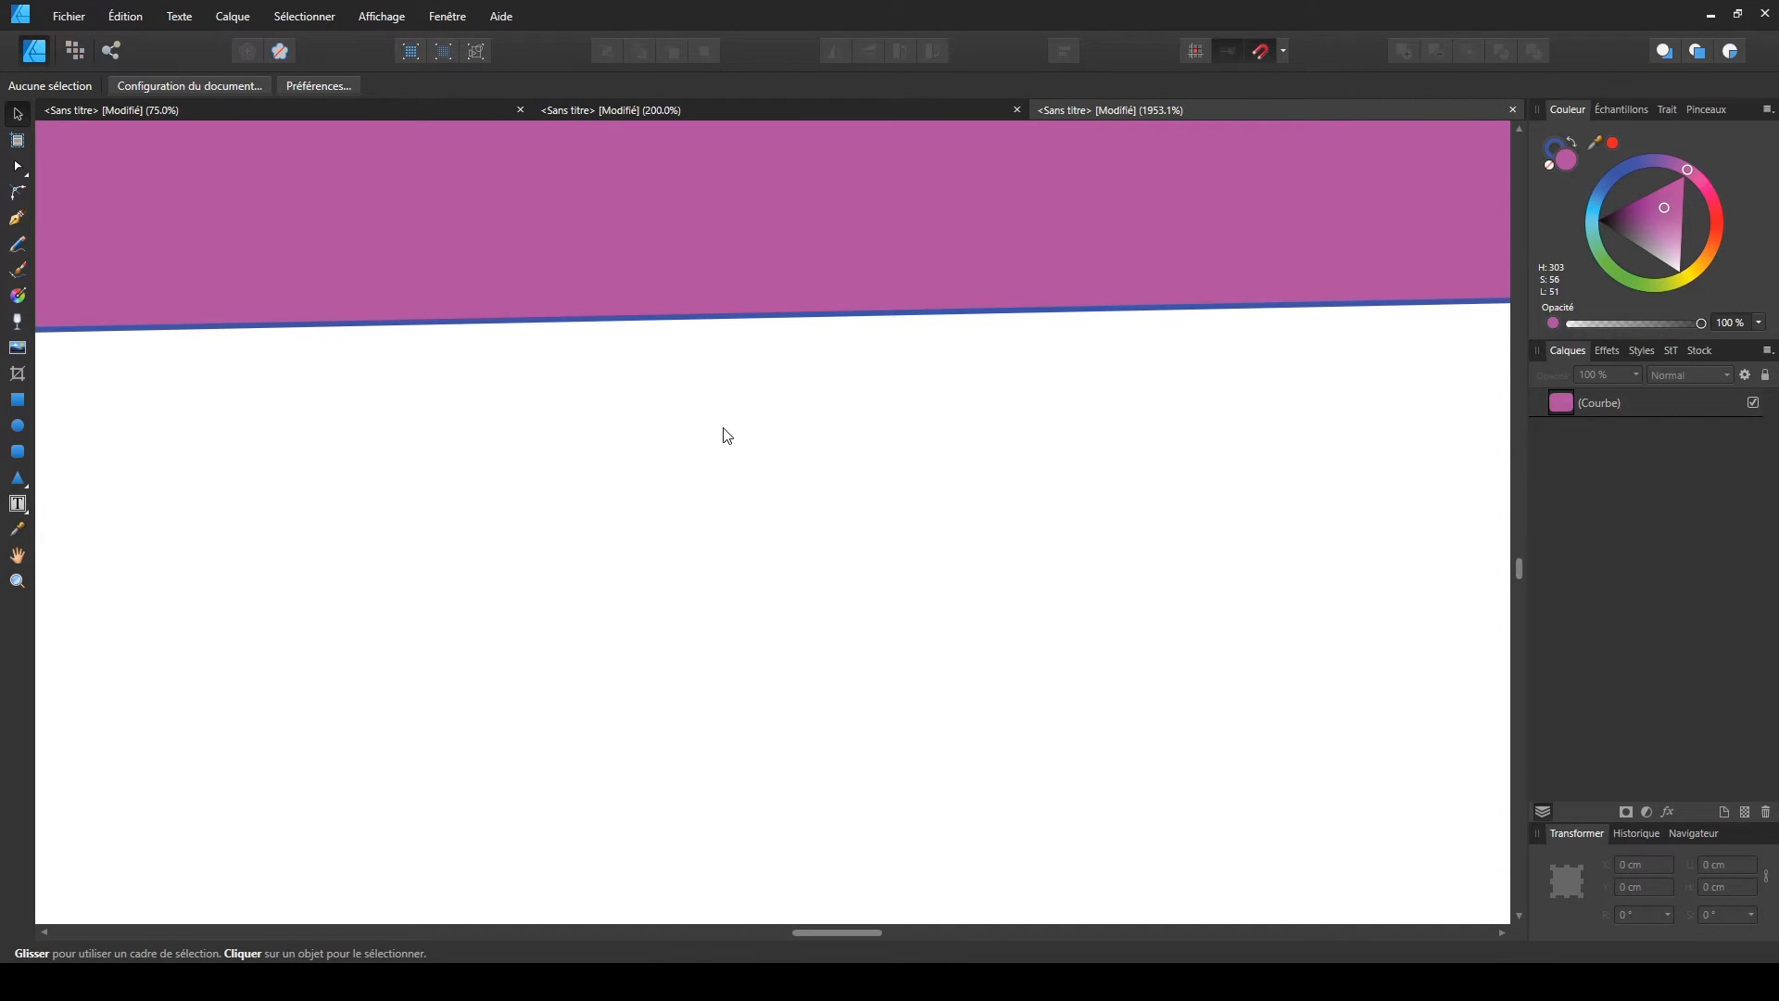
key(ctrl+0)
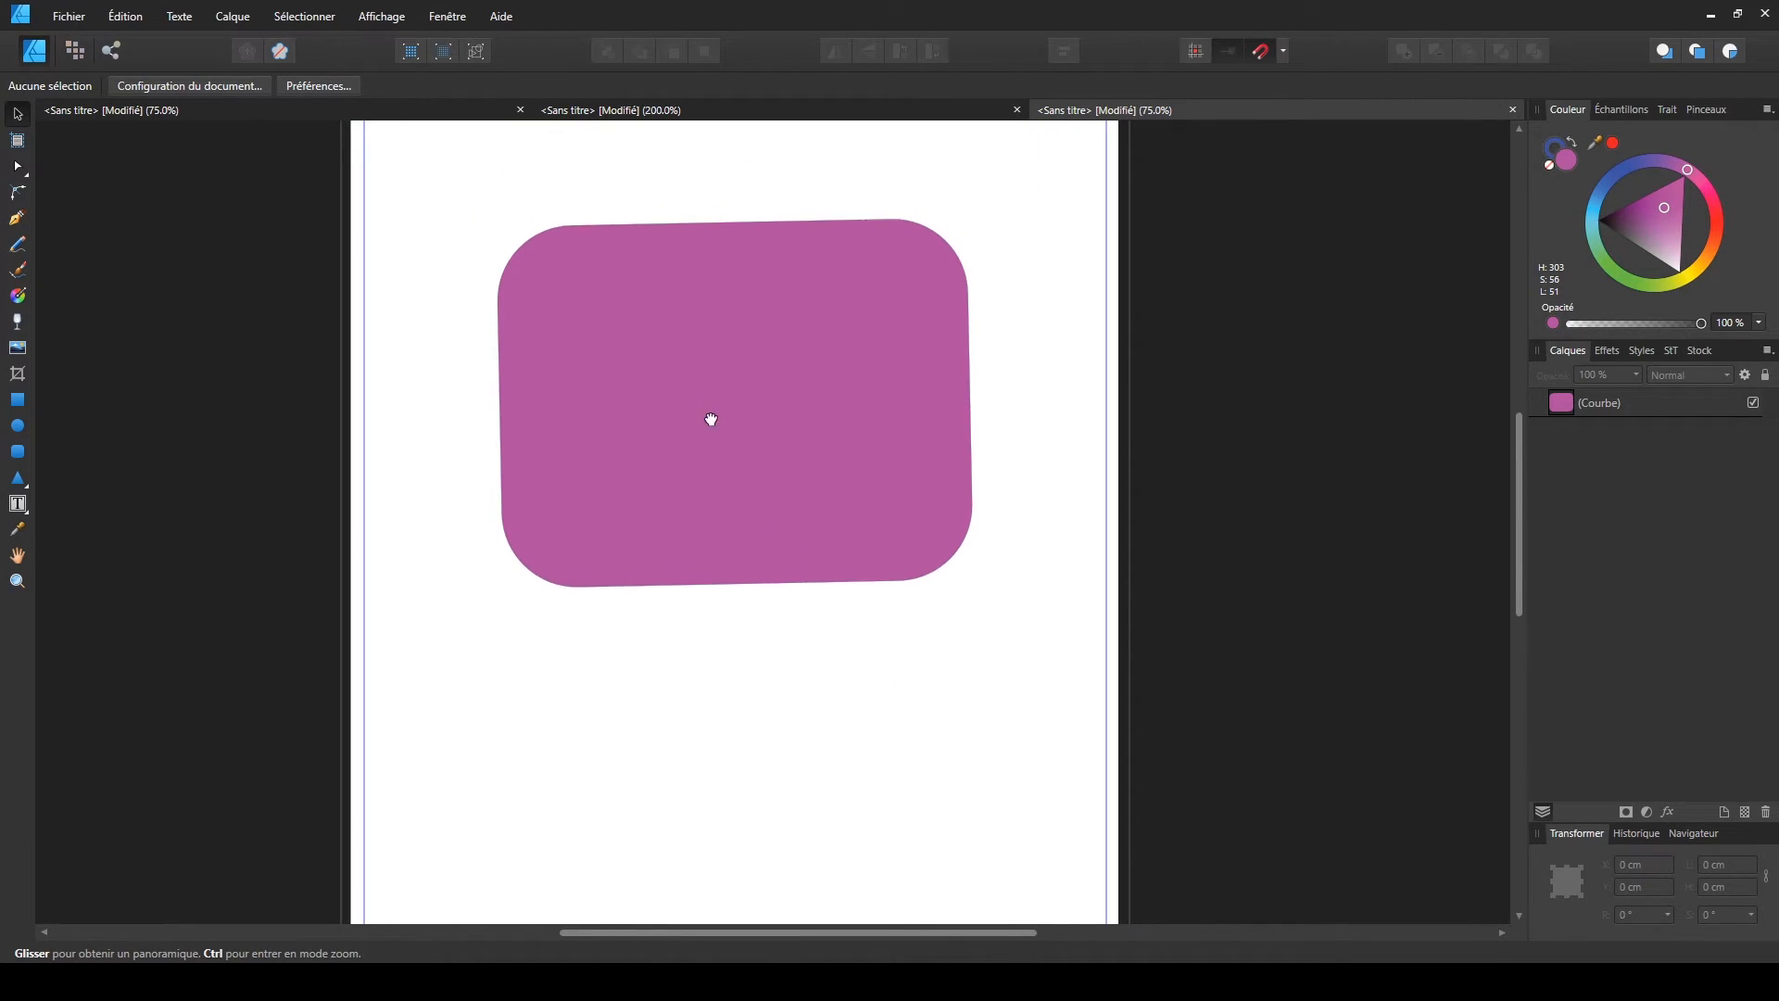
- Keep the solid line style for the rectangle's outline and increase its width to 22.5 pt
drag(713, 410, 688, 482)
click(688, 483)
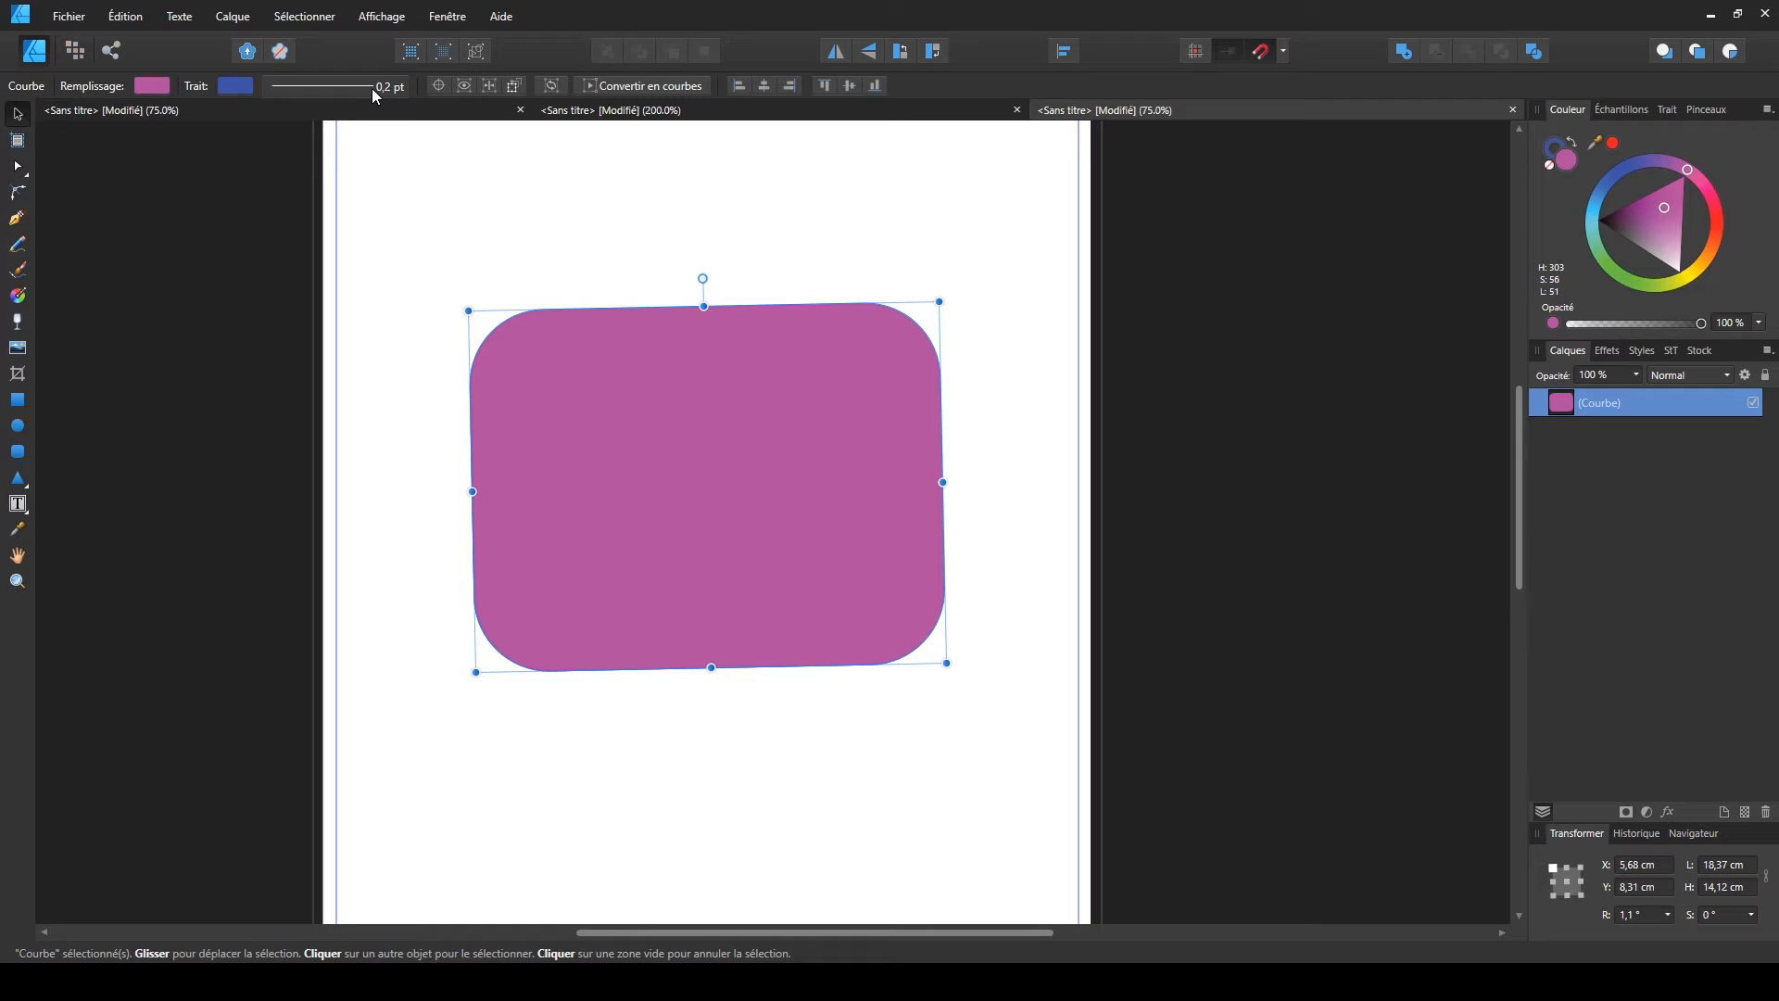
click(327, 80)
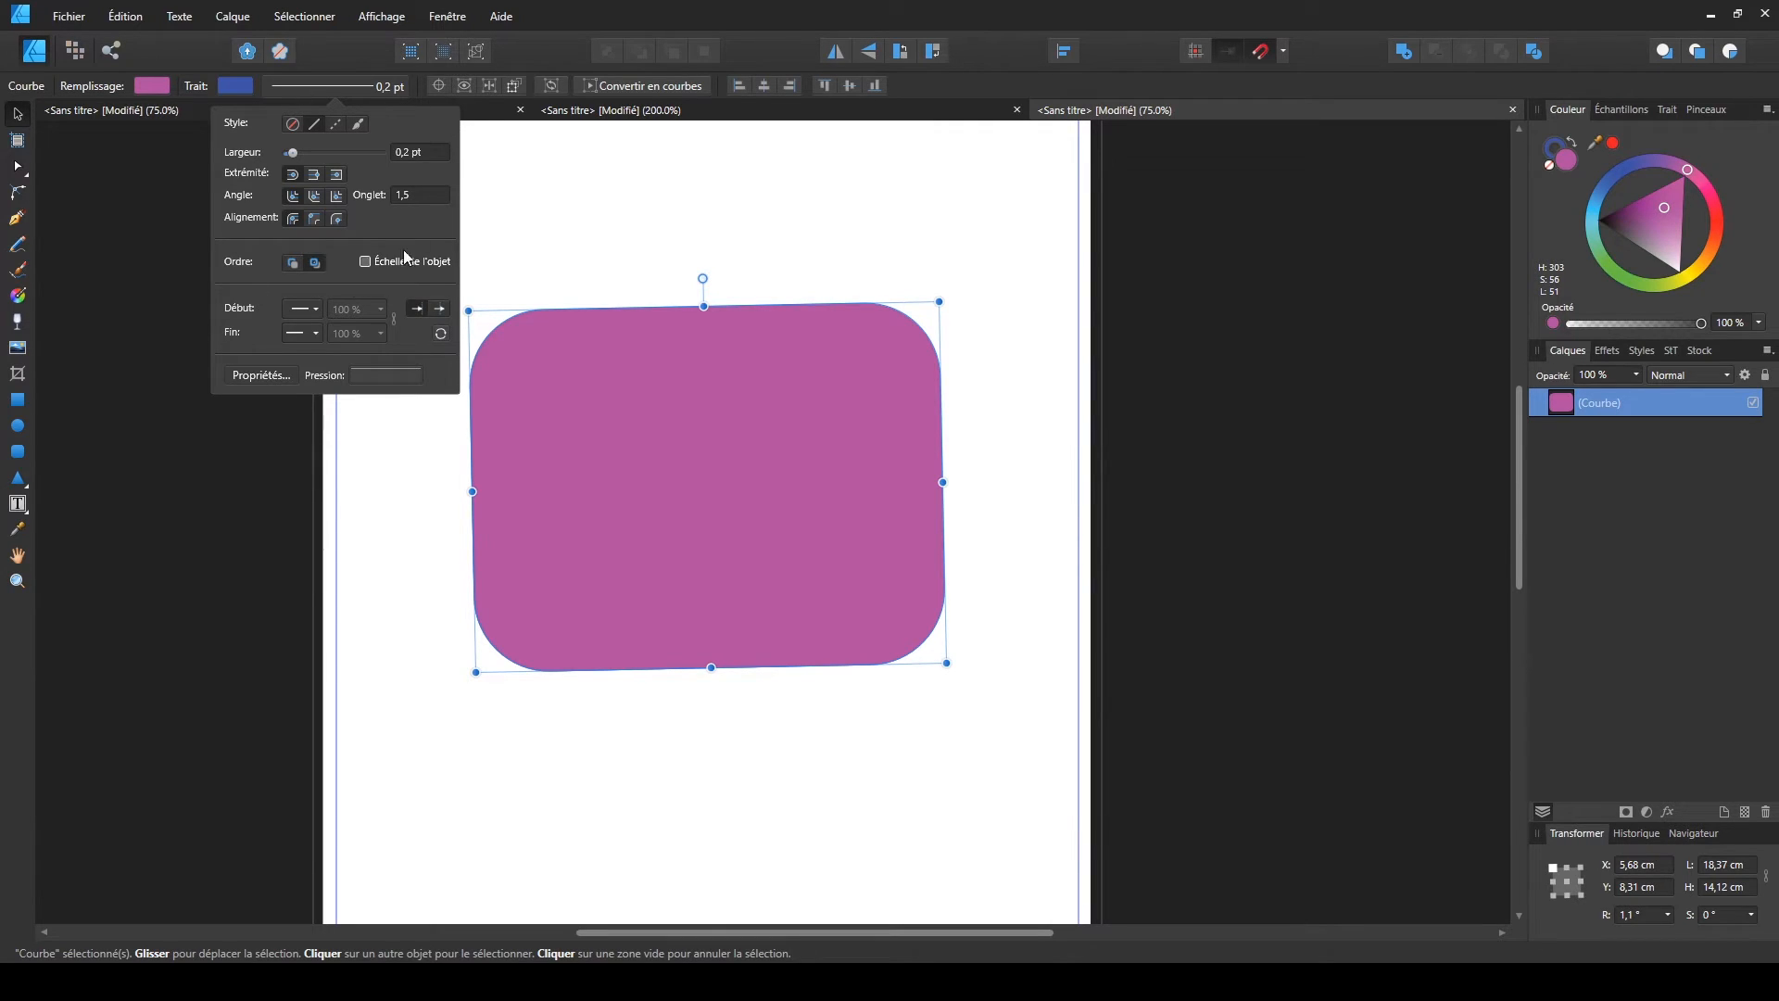
click(293, 123)
click(313, 125)
drag(296, 153, 341, 154)
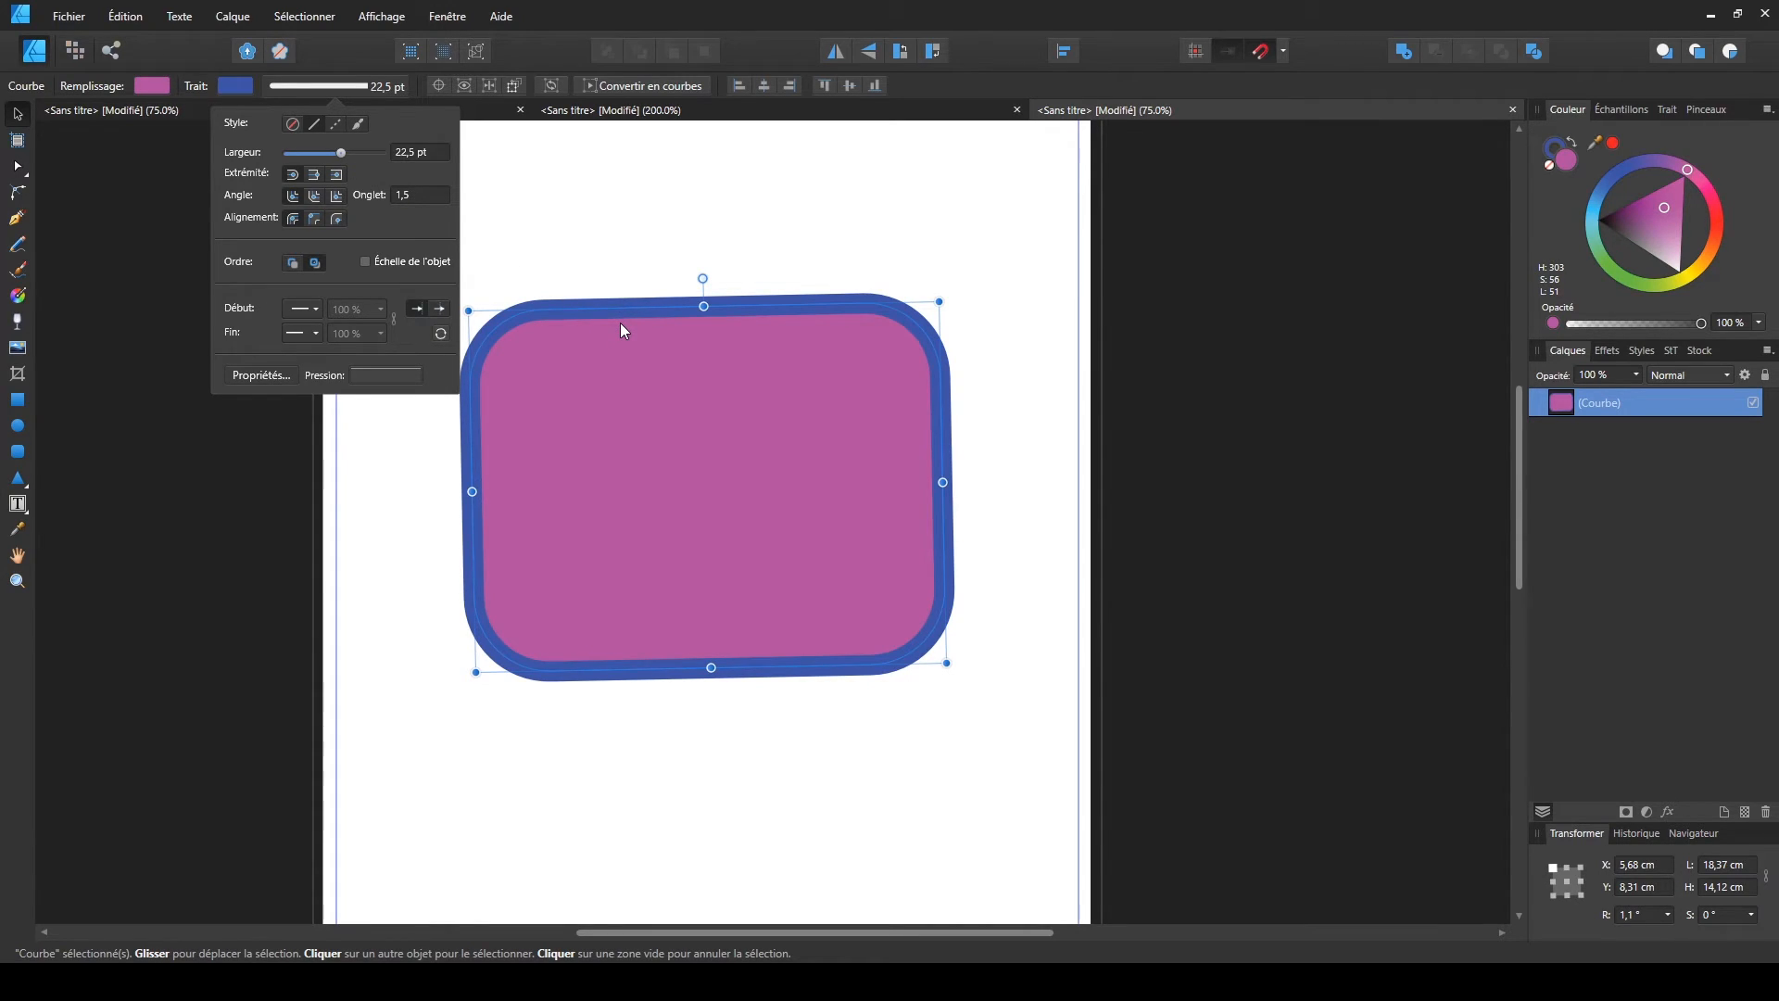
- Try the dashed and textured brush line styles on the rectangle's outline, and return it to a solid line
click(334, 125)
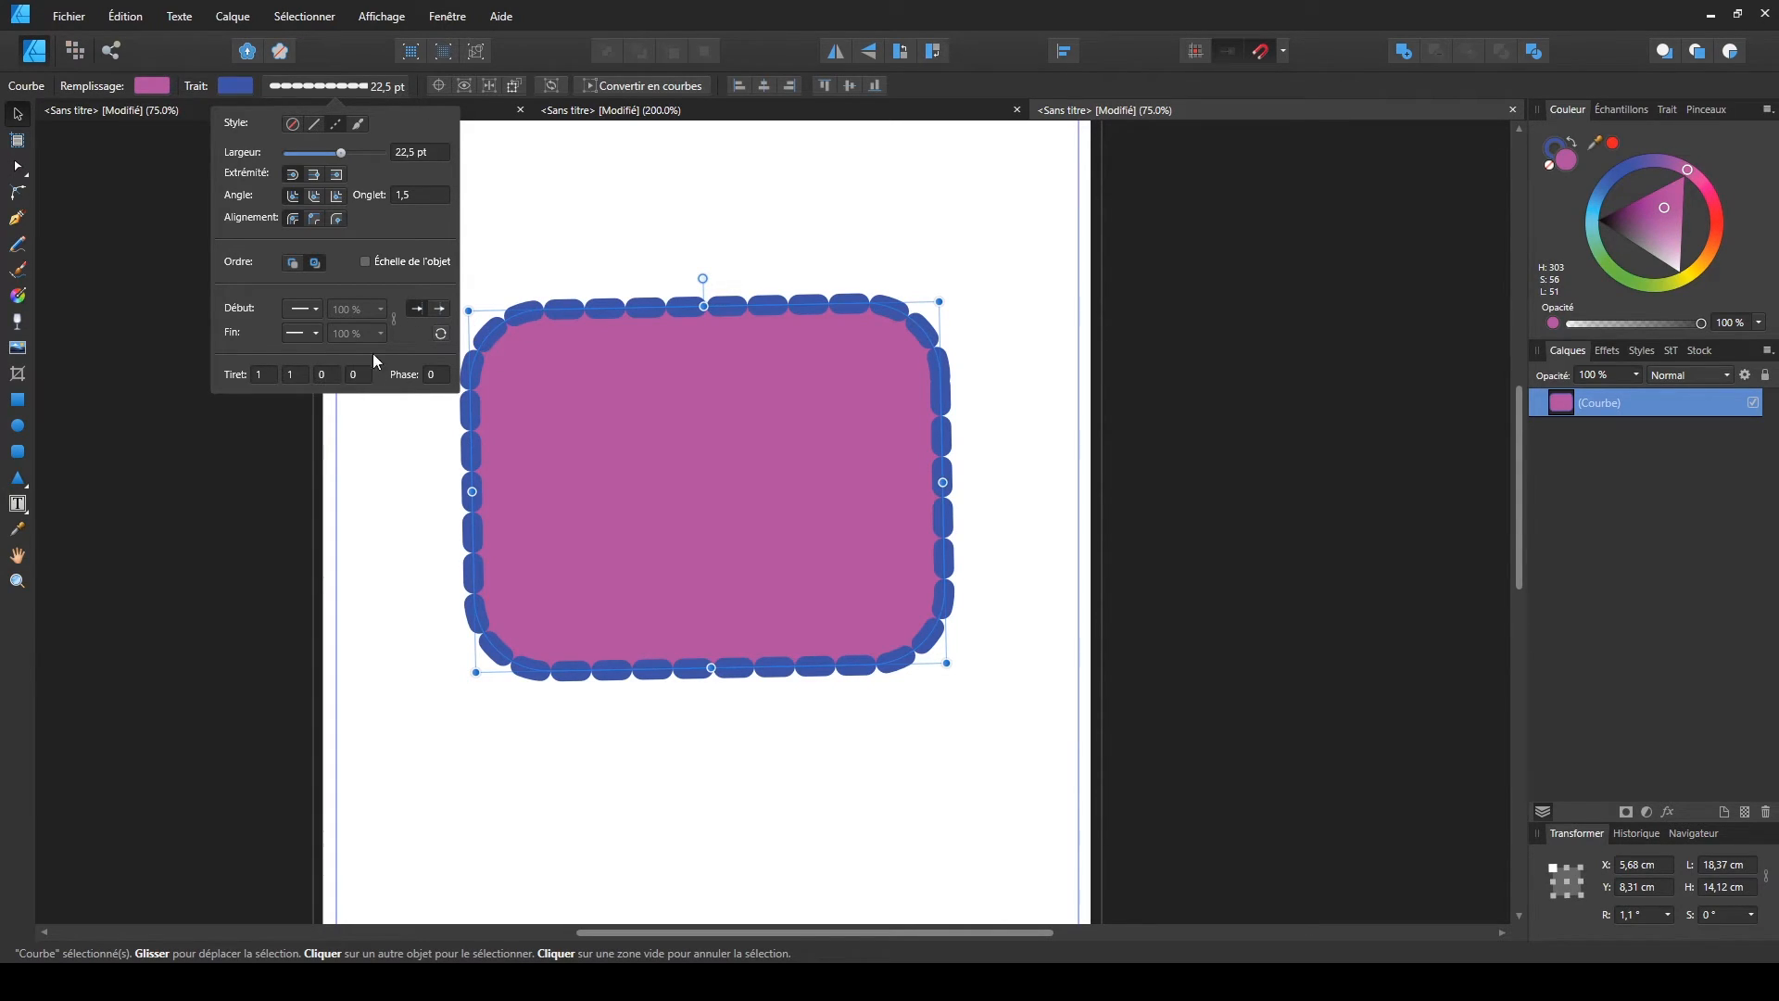
click(359, 121)
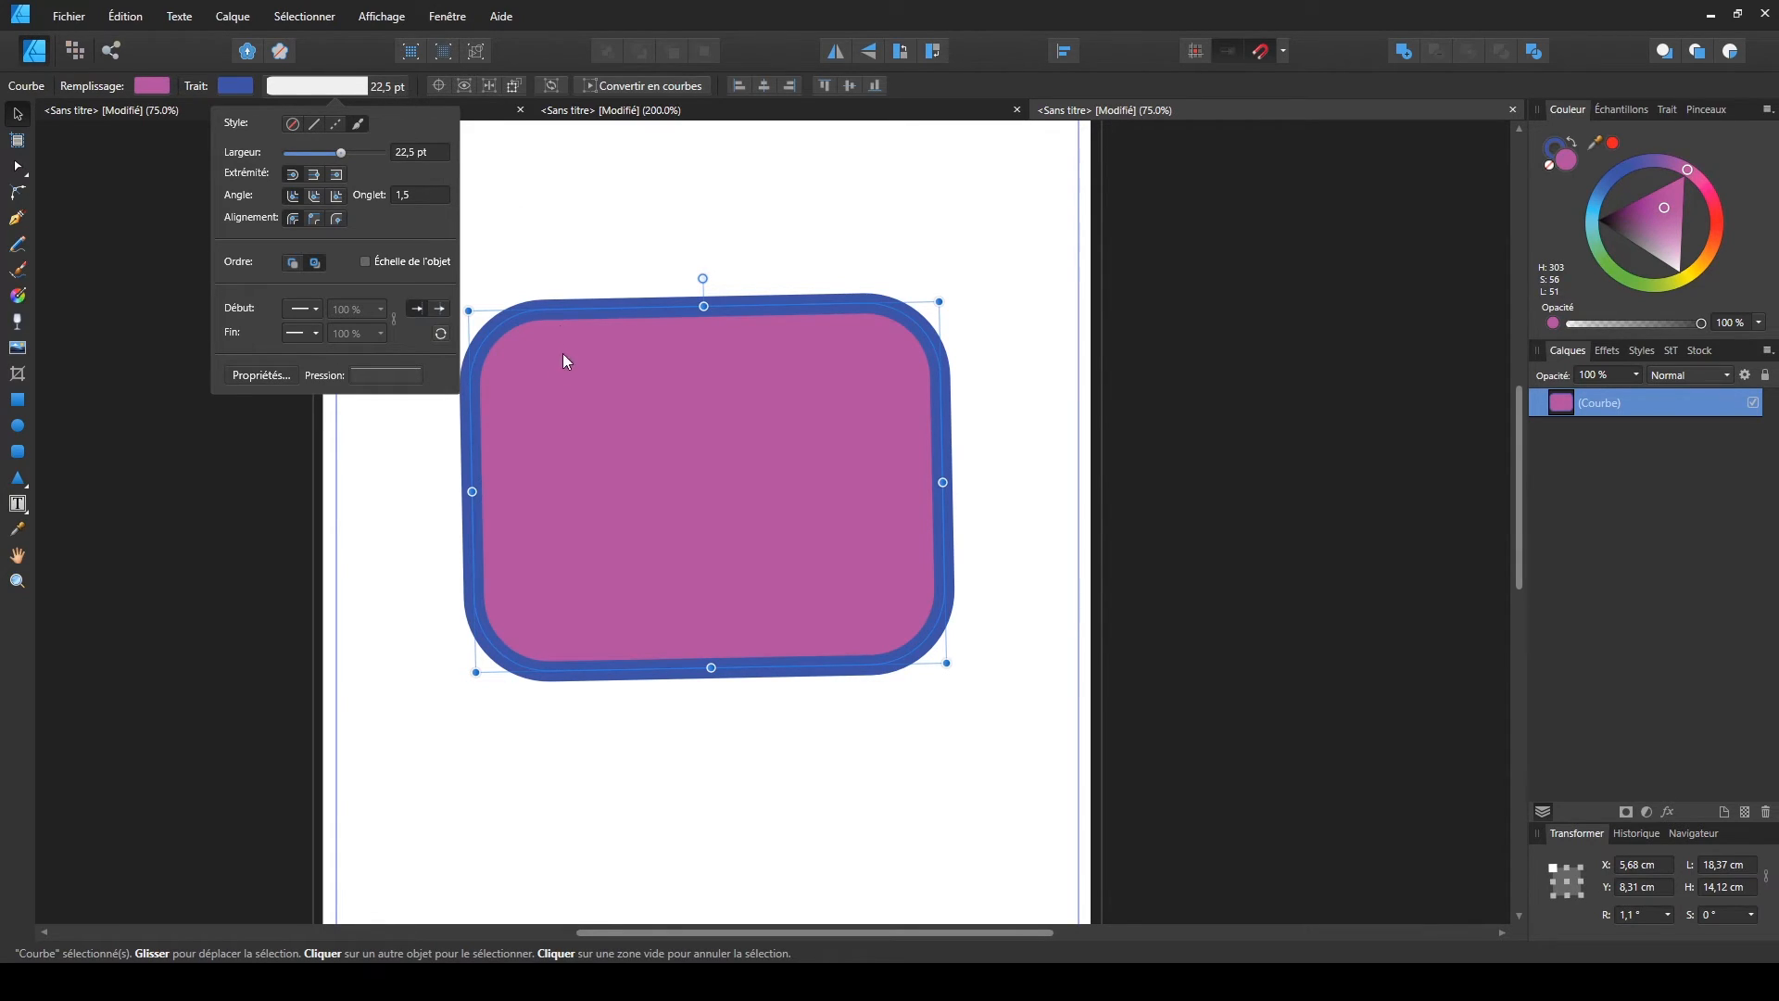
click(316, 125)
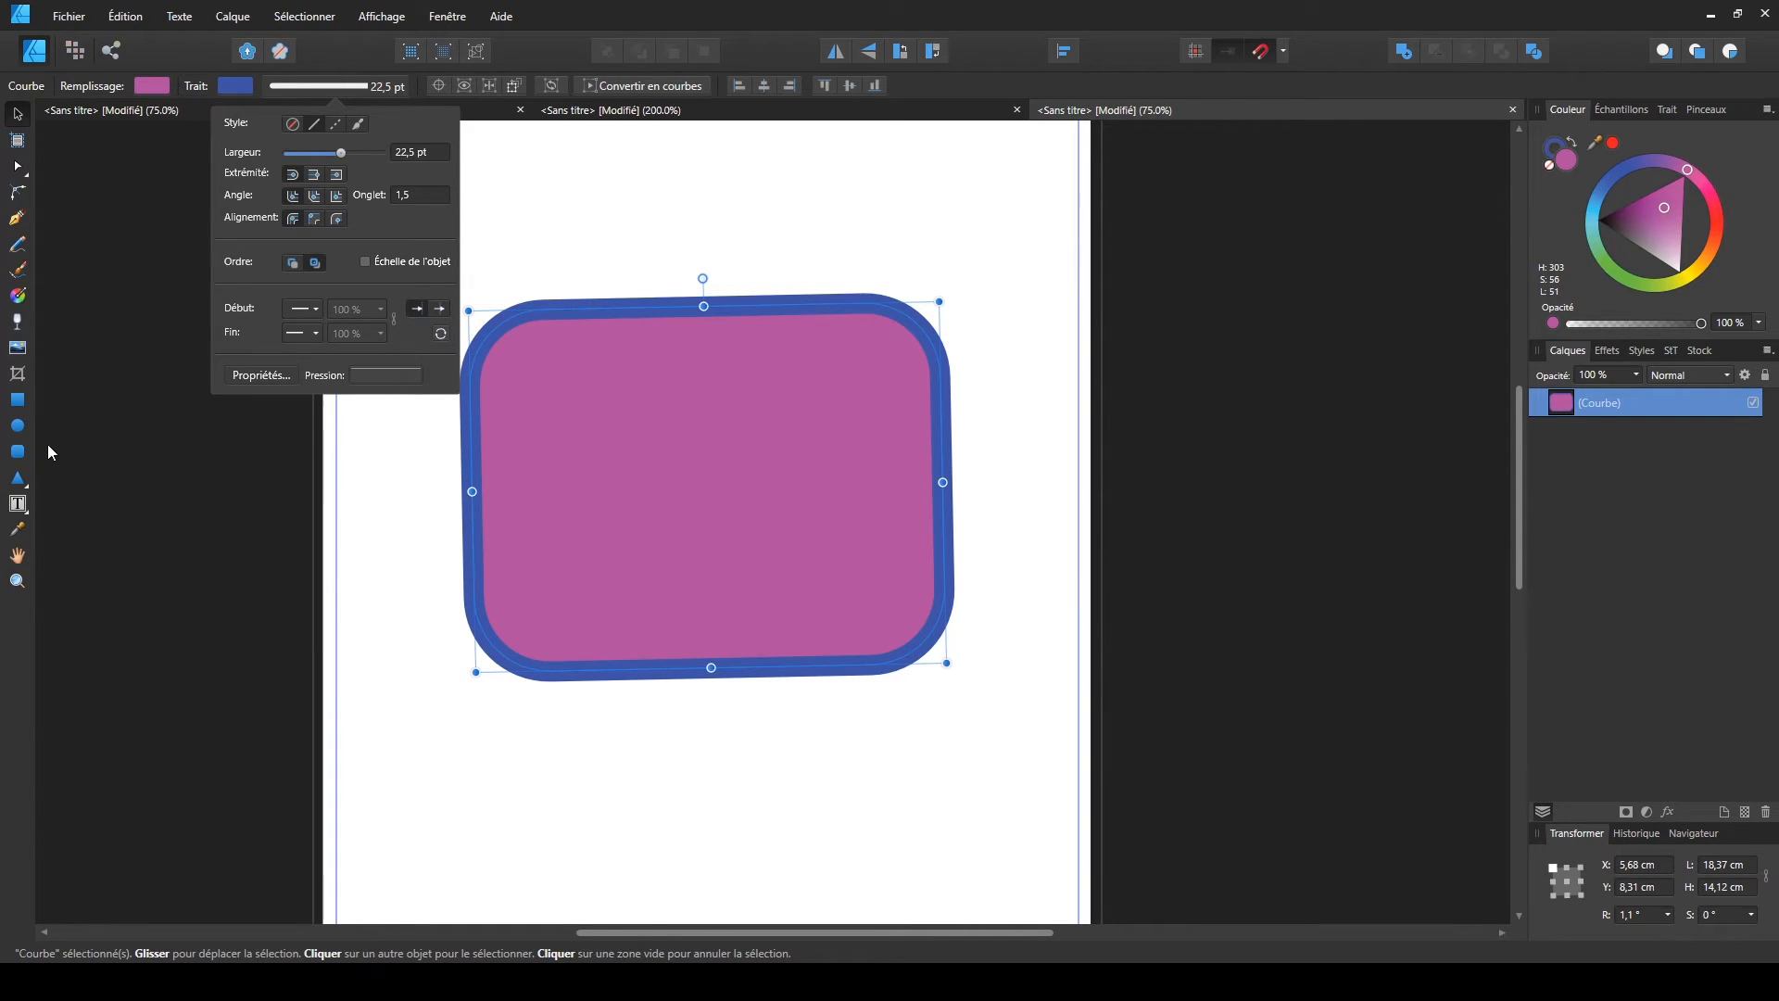
- Draw a straight horizontal line about 10.3 cm long above the rectangle with the Pen tool
click(16, 217)
click(470, 195)
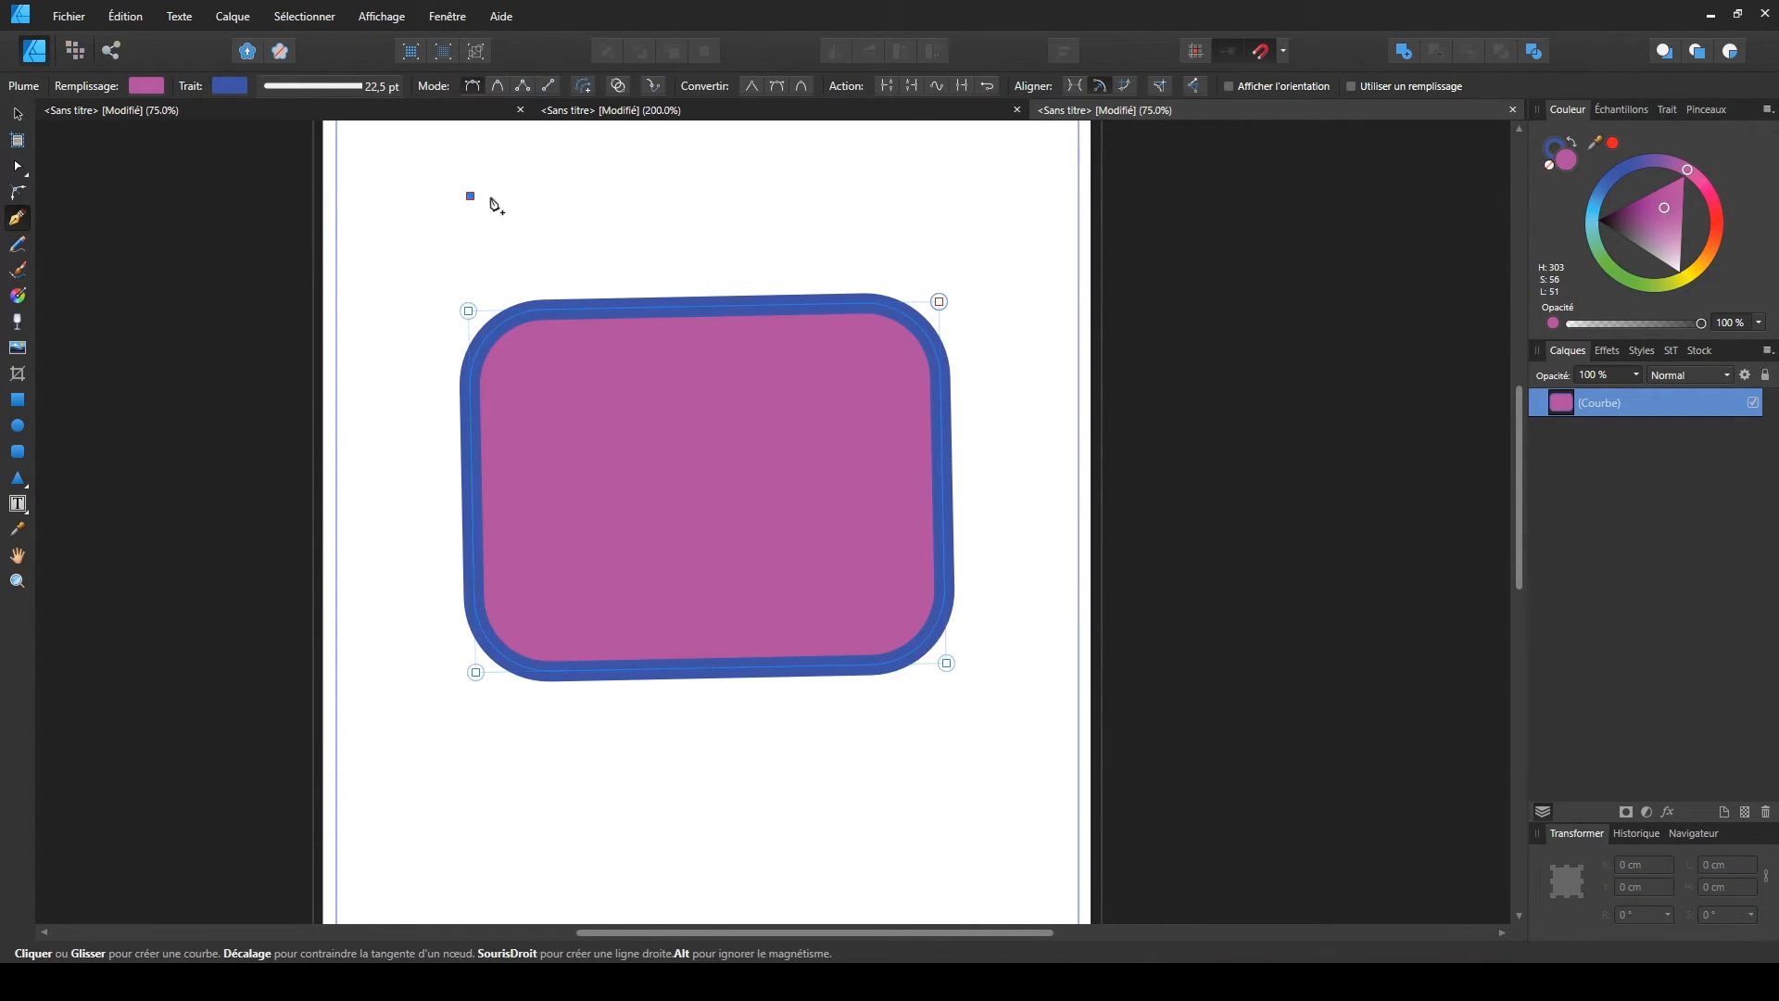
click(734, 196)
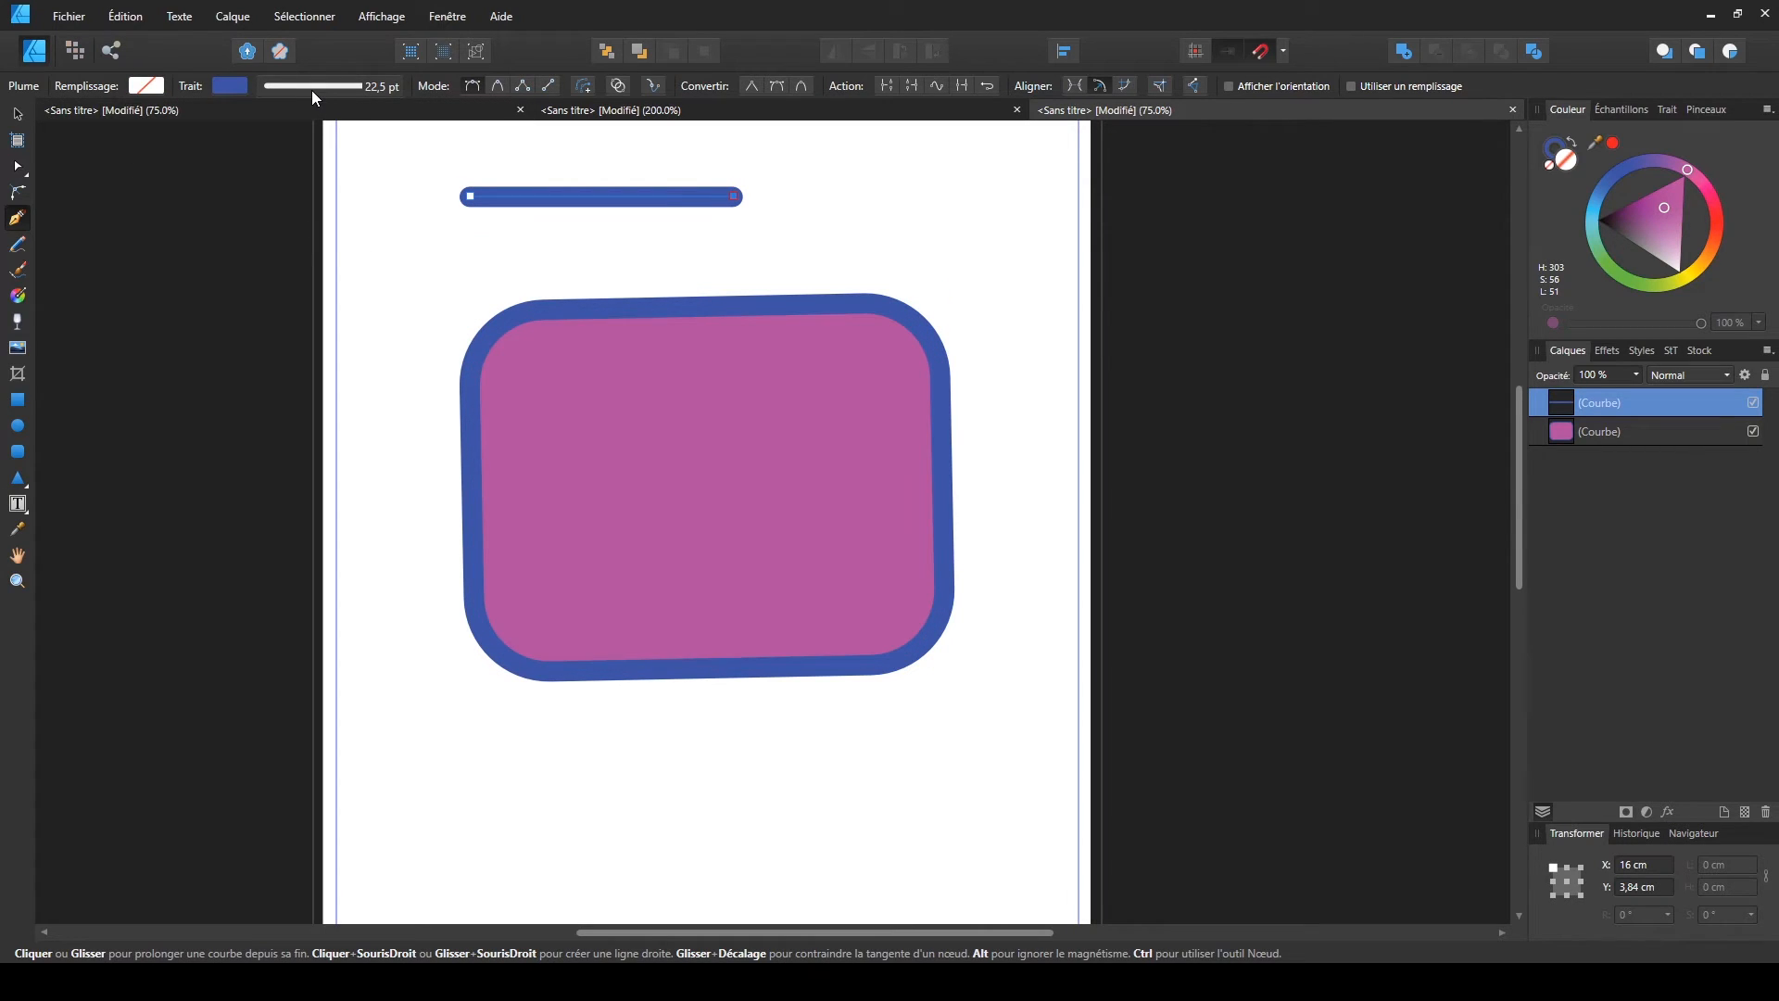
click(17, 113)
- Try the different end cap styles on the horizontal line, and delete the line
click(343, 85)
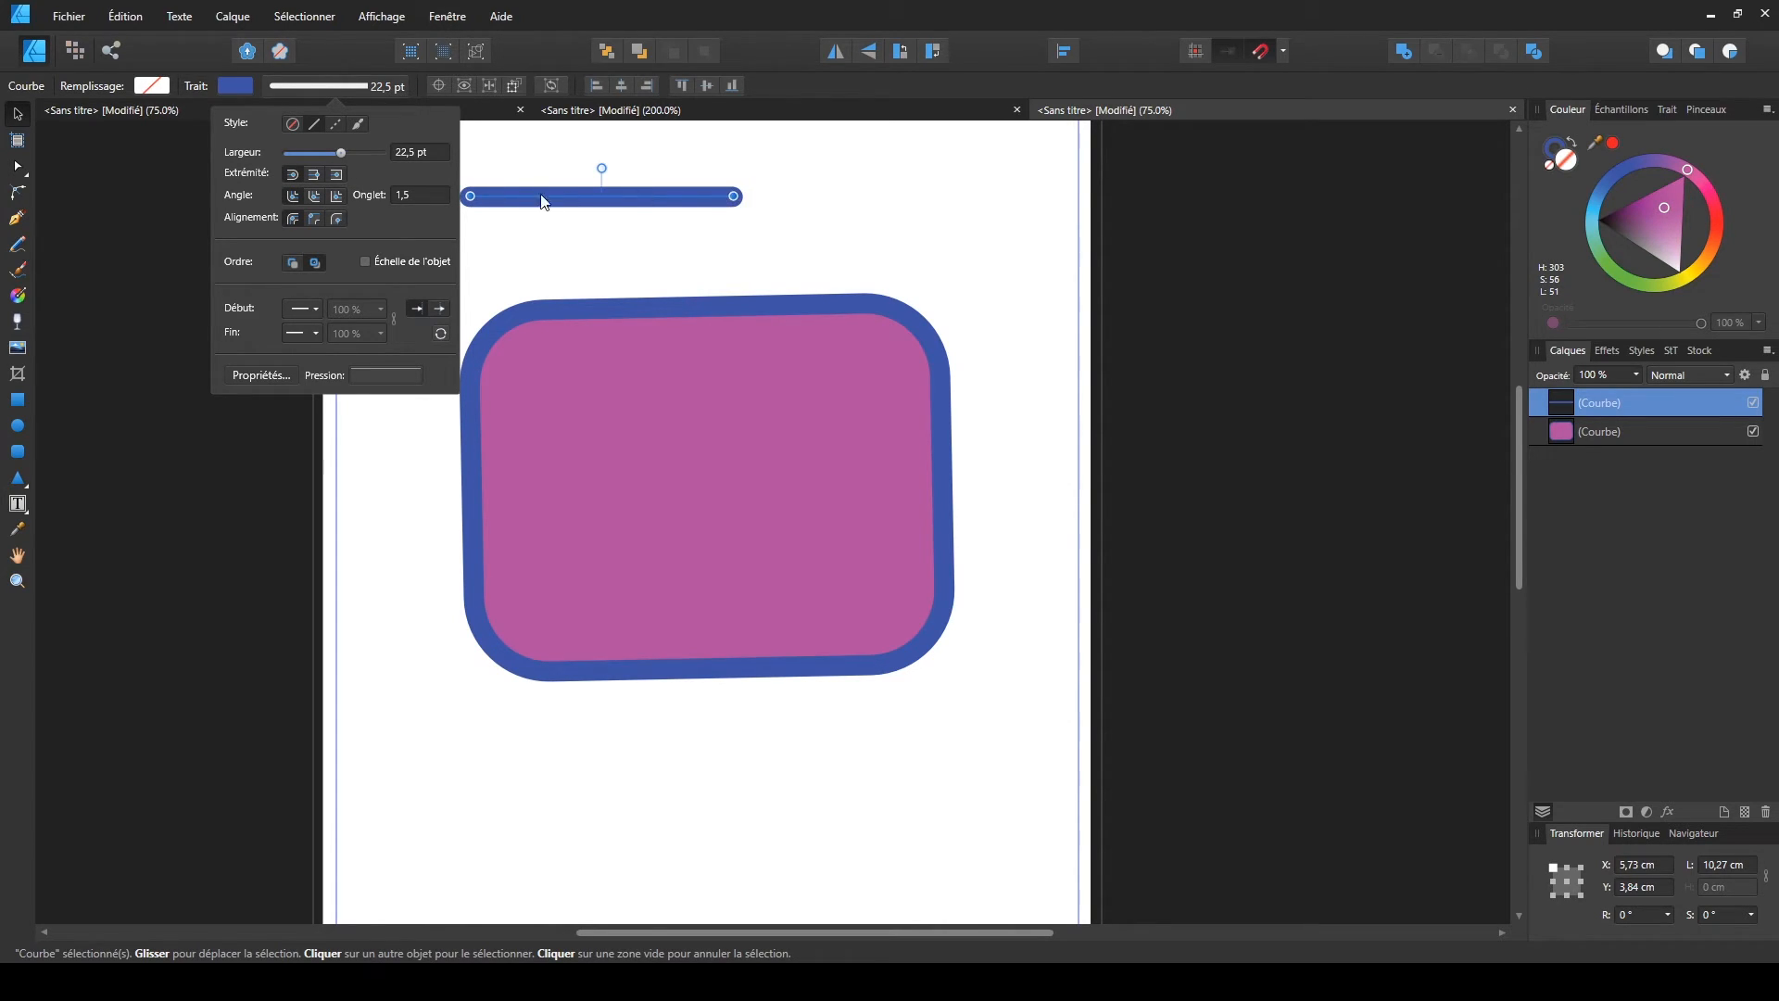
click(314, 173)
click(334, 174)
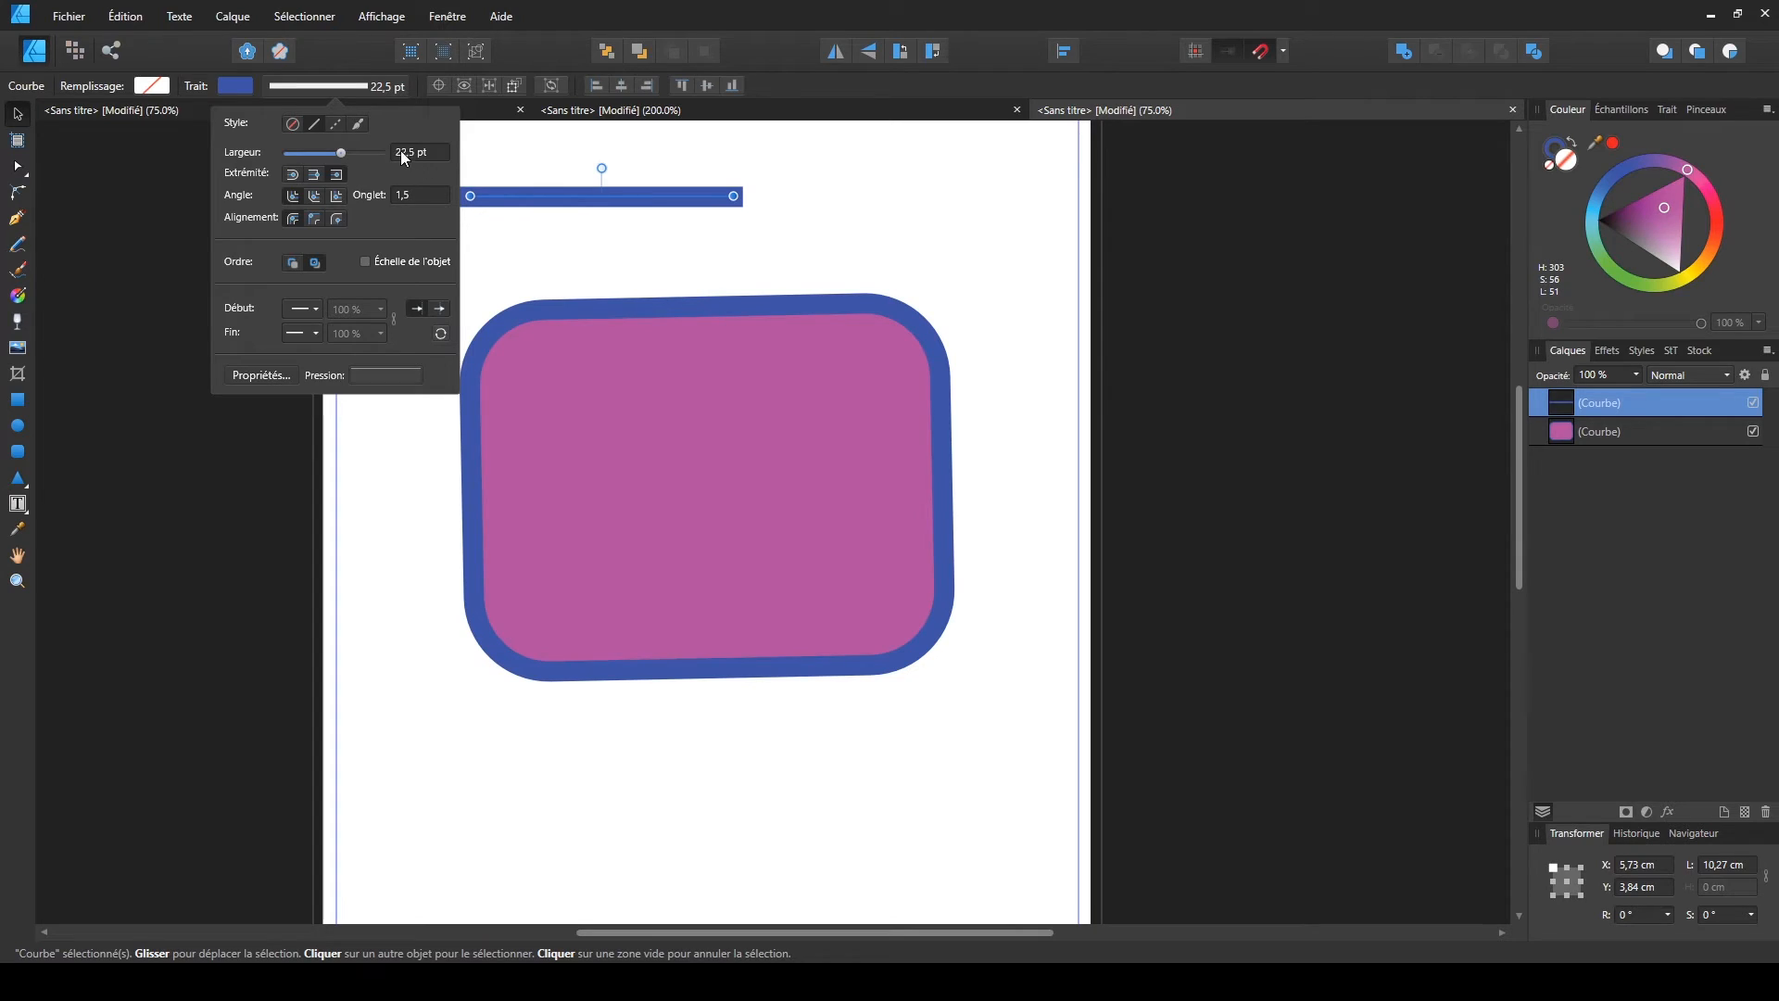
click(292, 174)
click(581, 204)
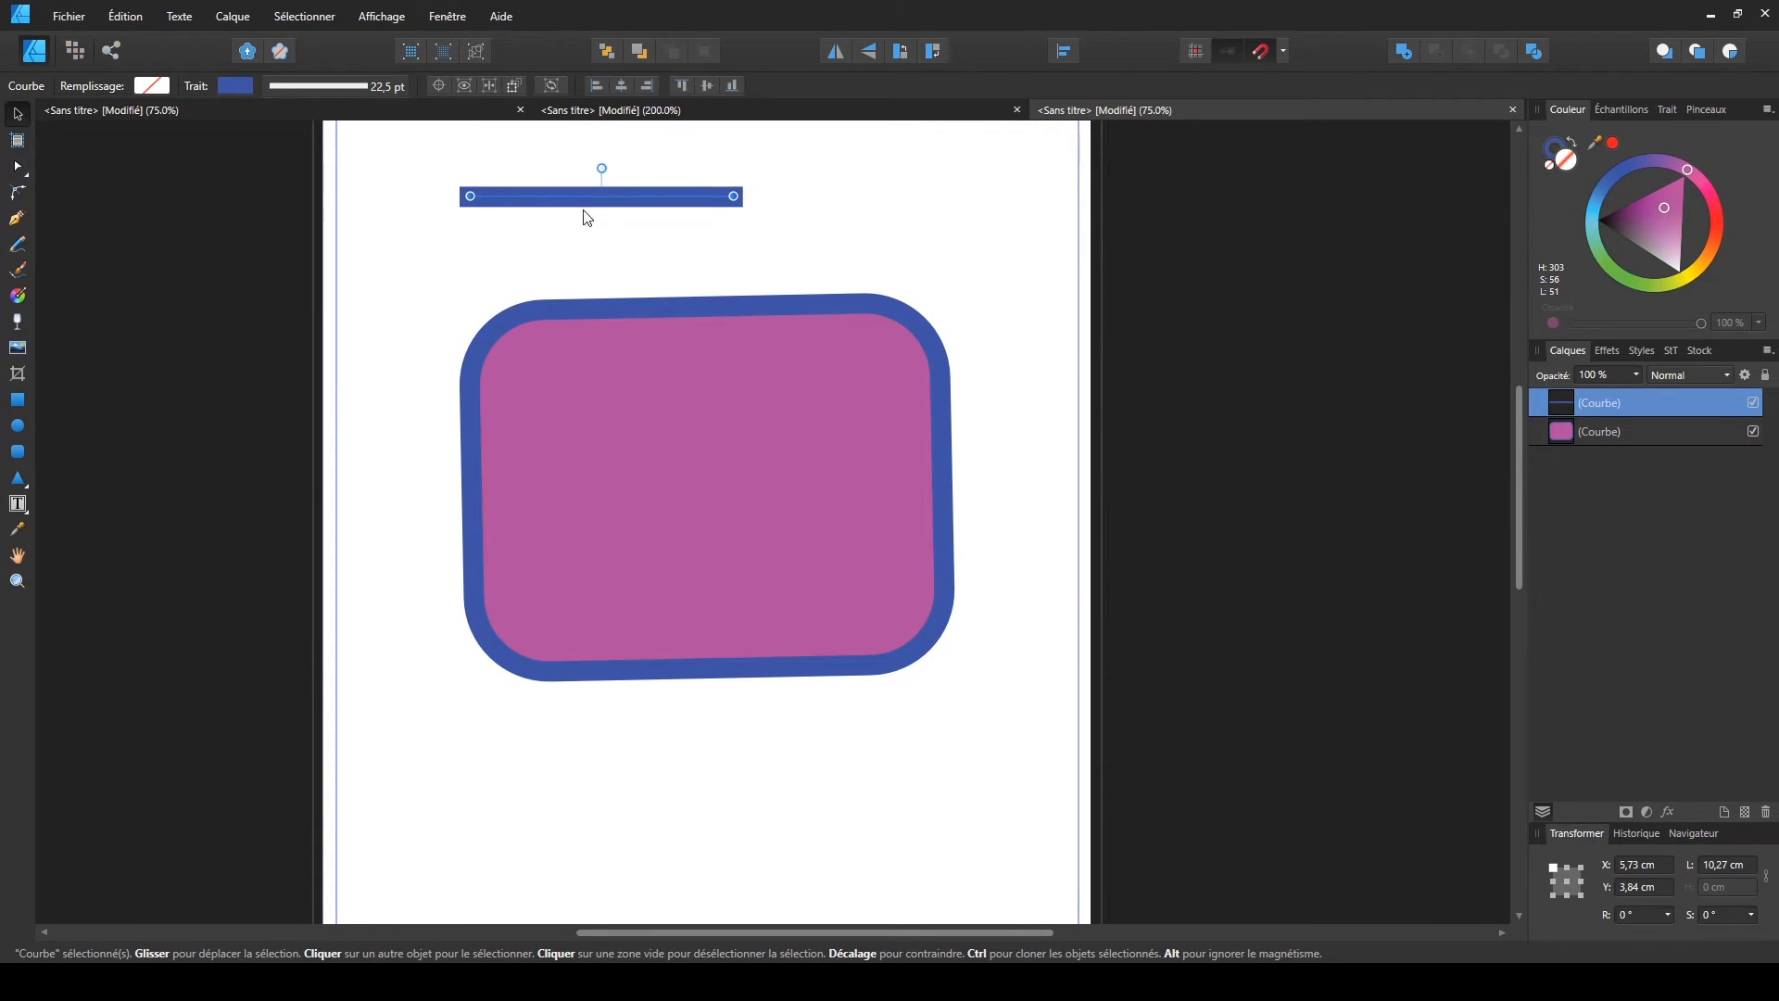
key(Delete)
- Select all four corners of the rectangle with the Corner tool and reduce their radius to 0 cm
click(330, 90)
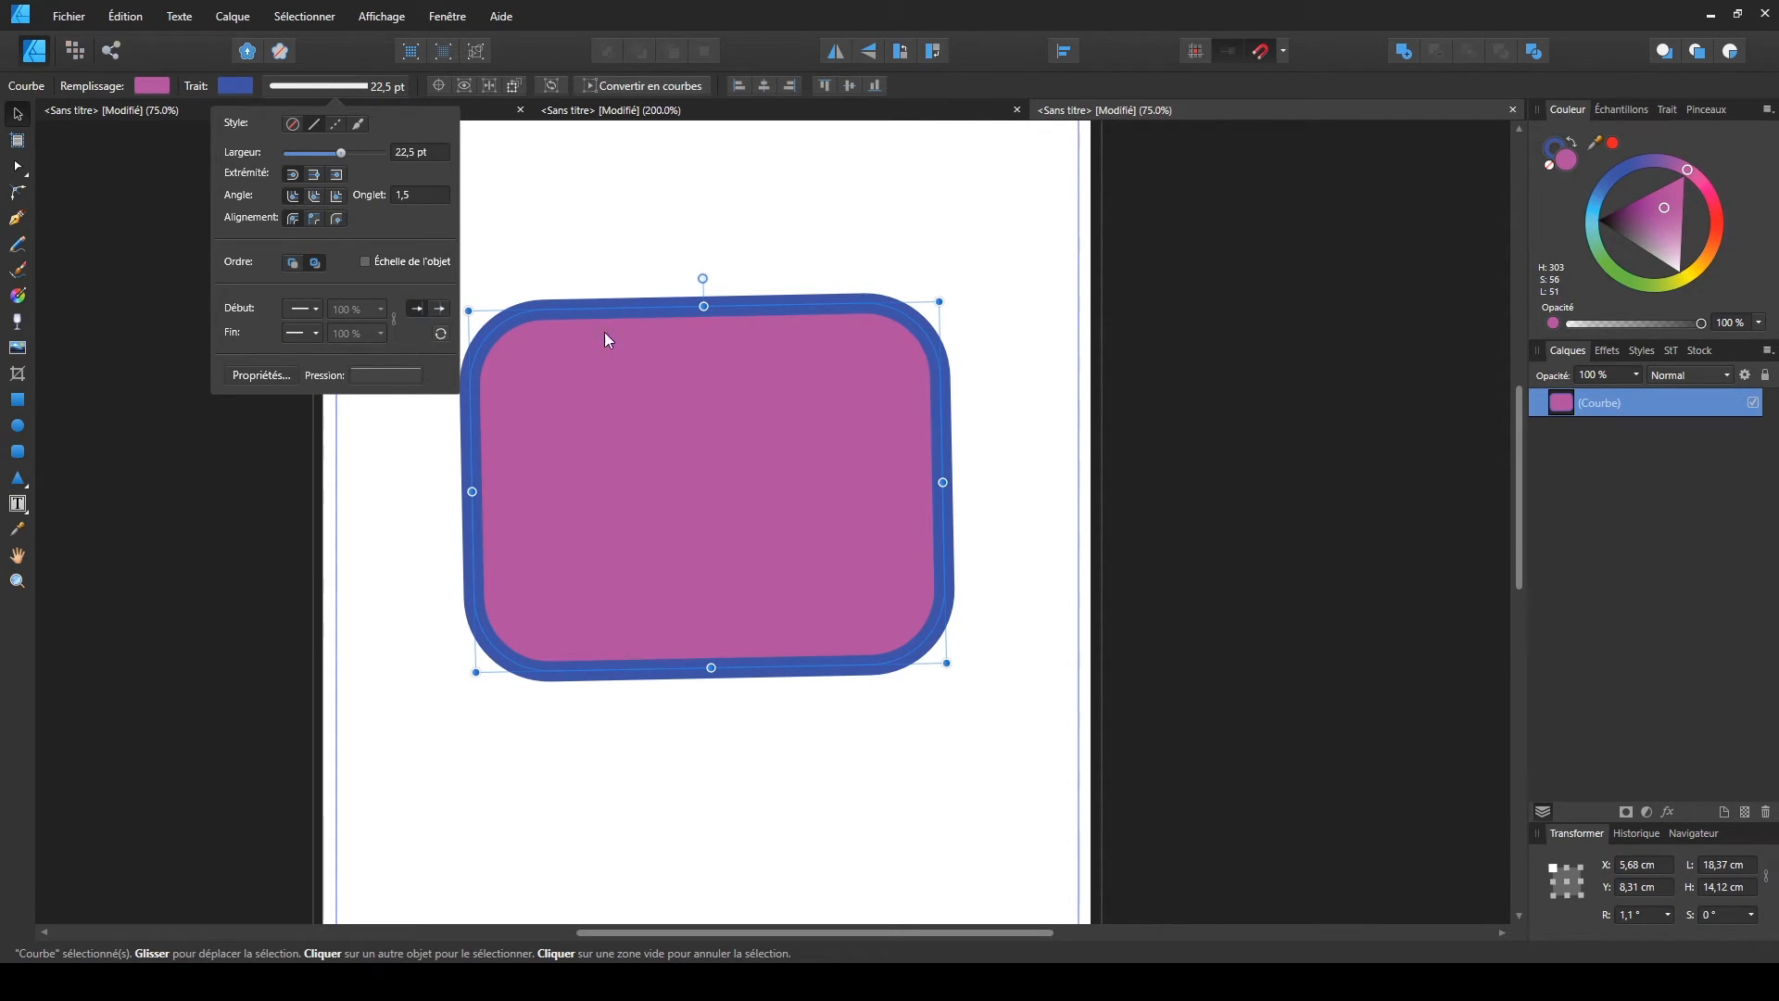
click(18, 168)
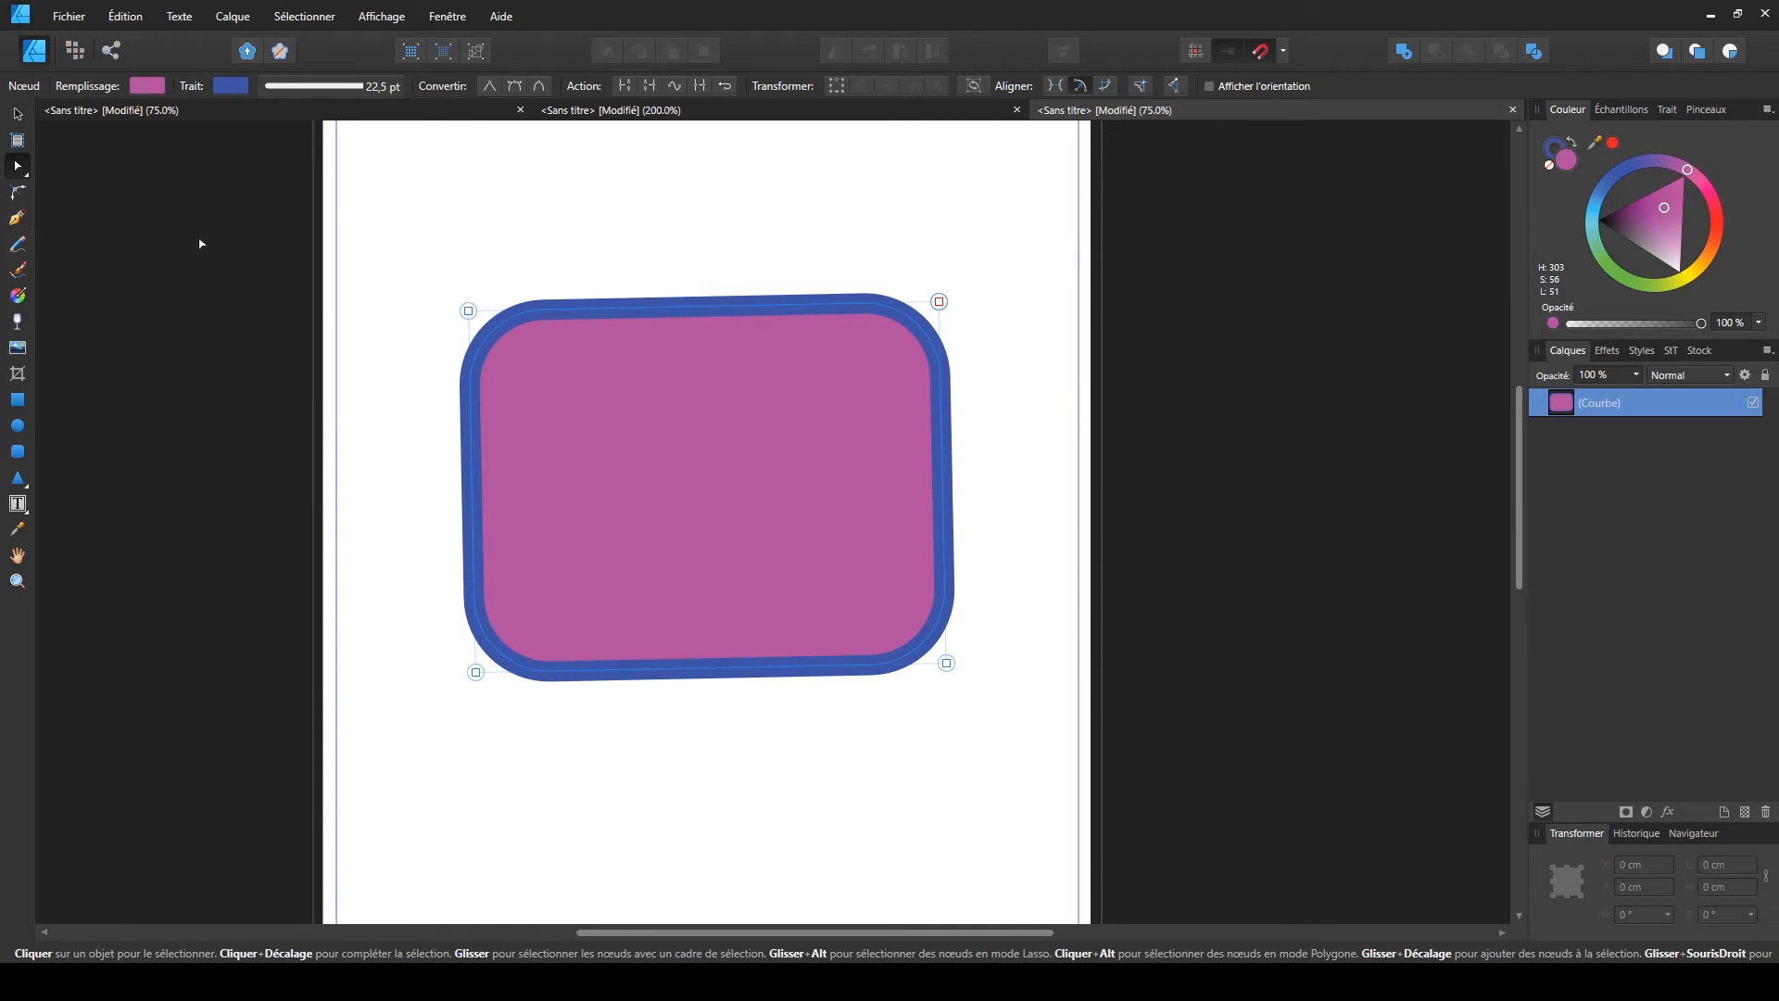
click(468, 311)
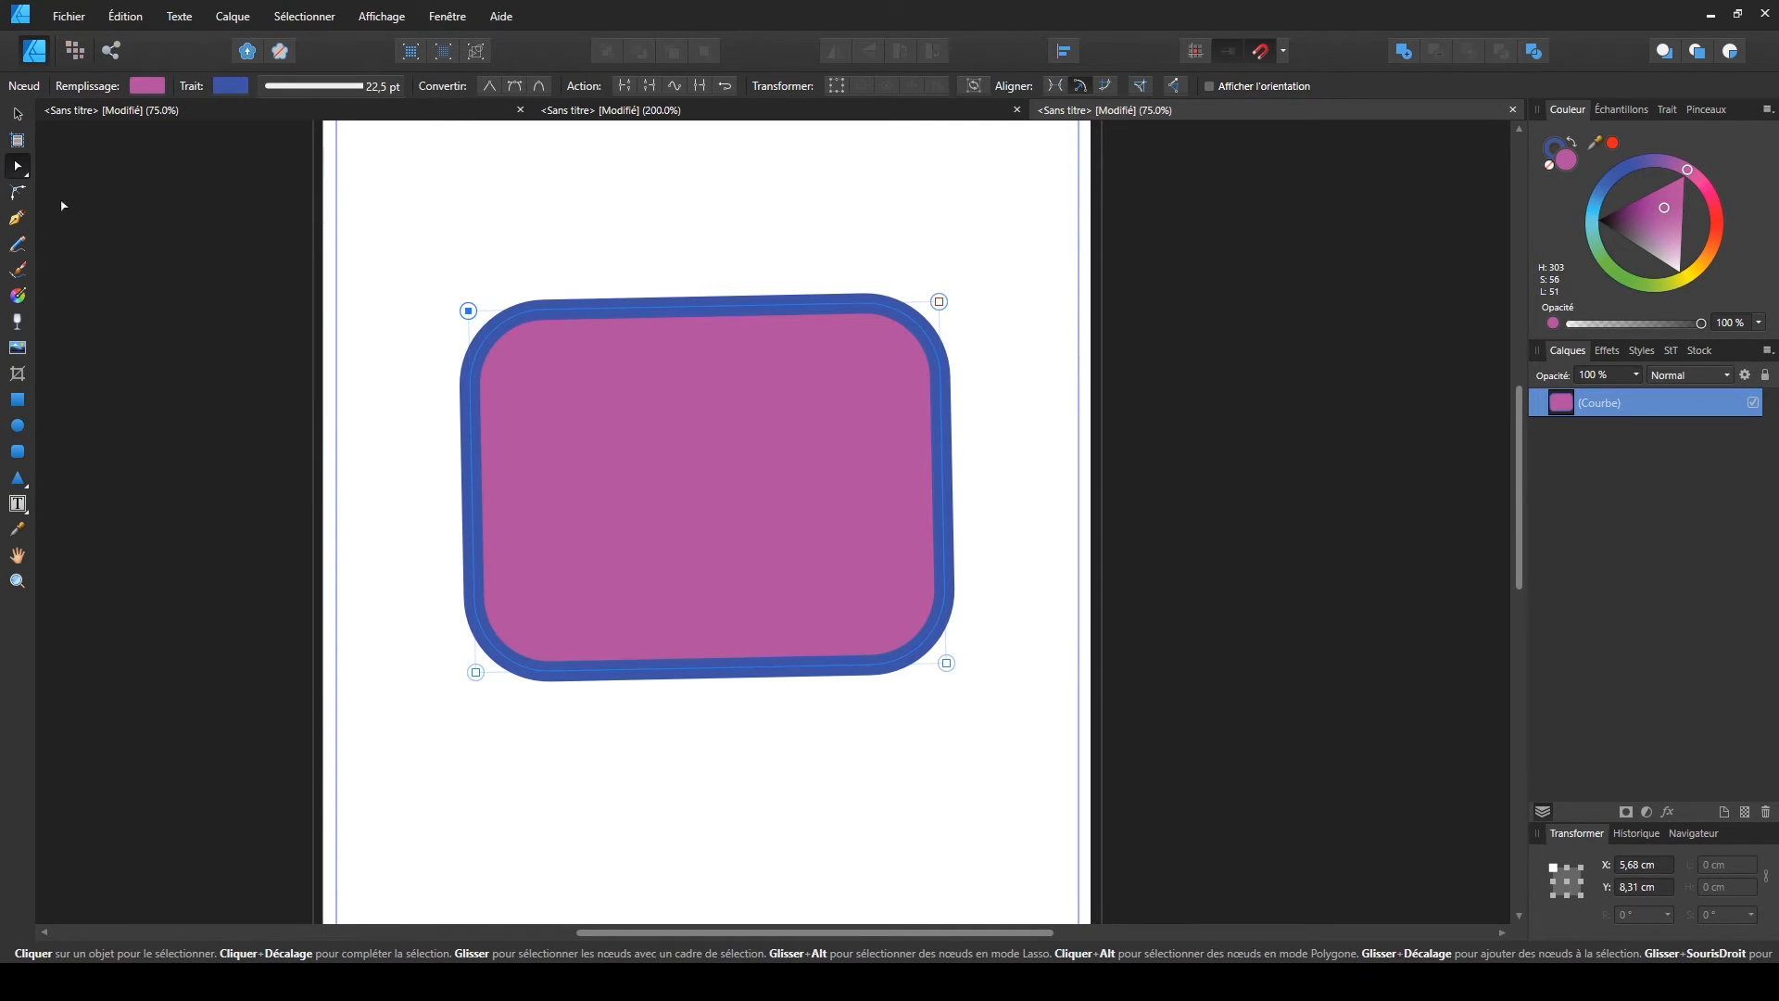
click(19, 167)
click(17, 193)
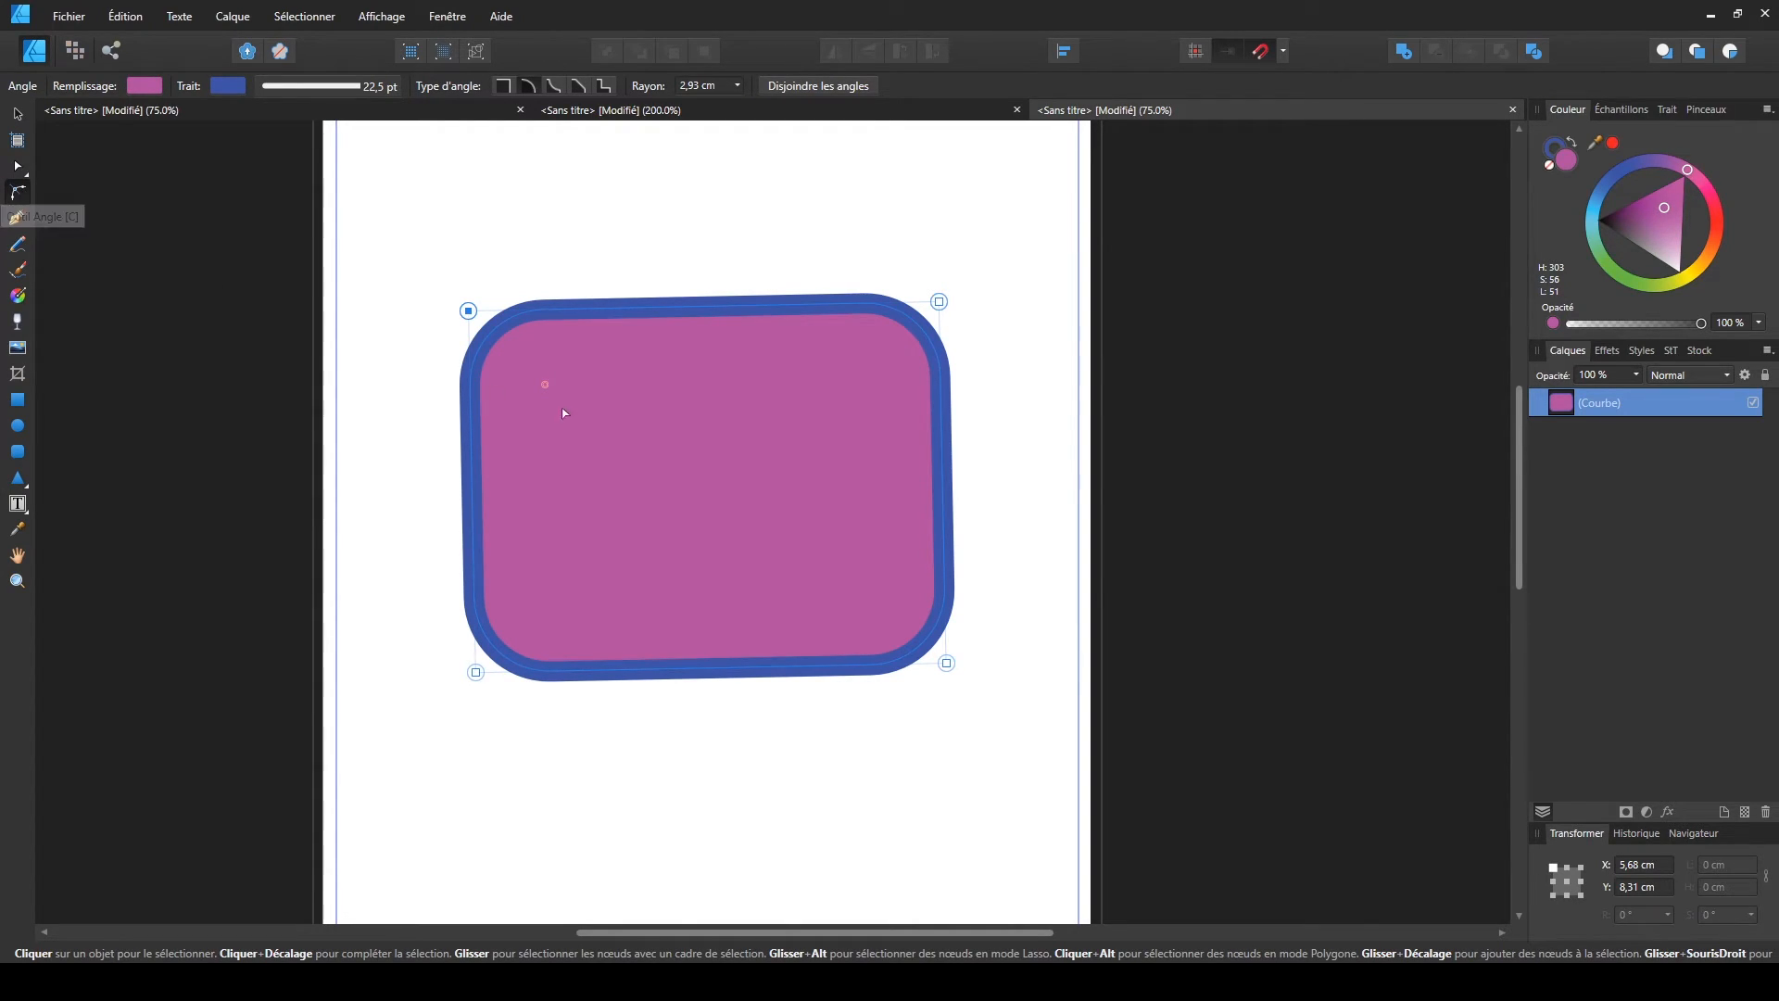
drag(437, 244, 1065, 742)
drag(529, 367, 436, 293)
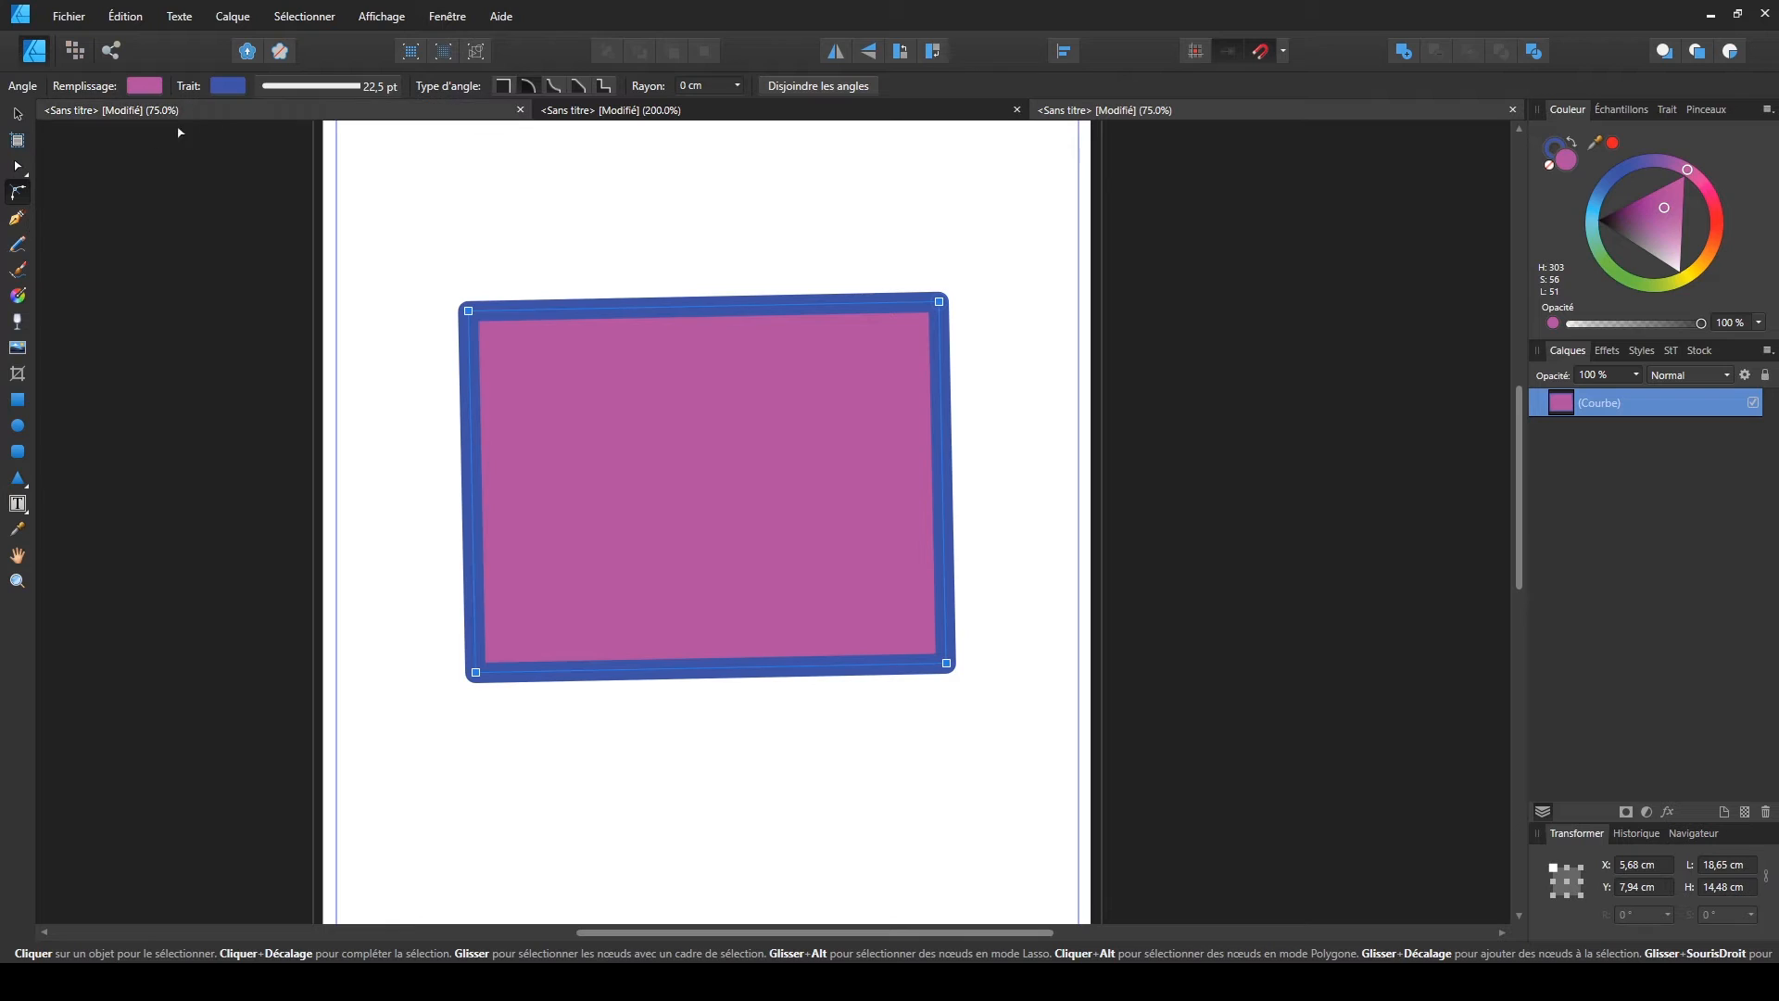
- Set the outline to sharp mitre joins and try the inside and outside stroke alignments before centring it again
click(16, 113)
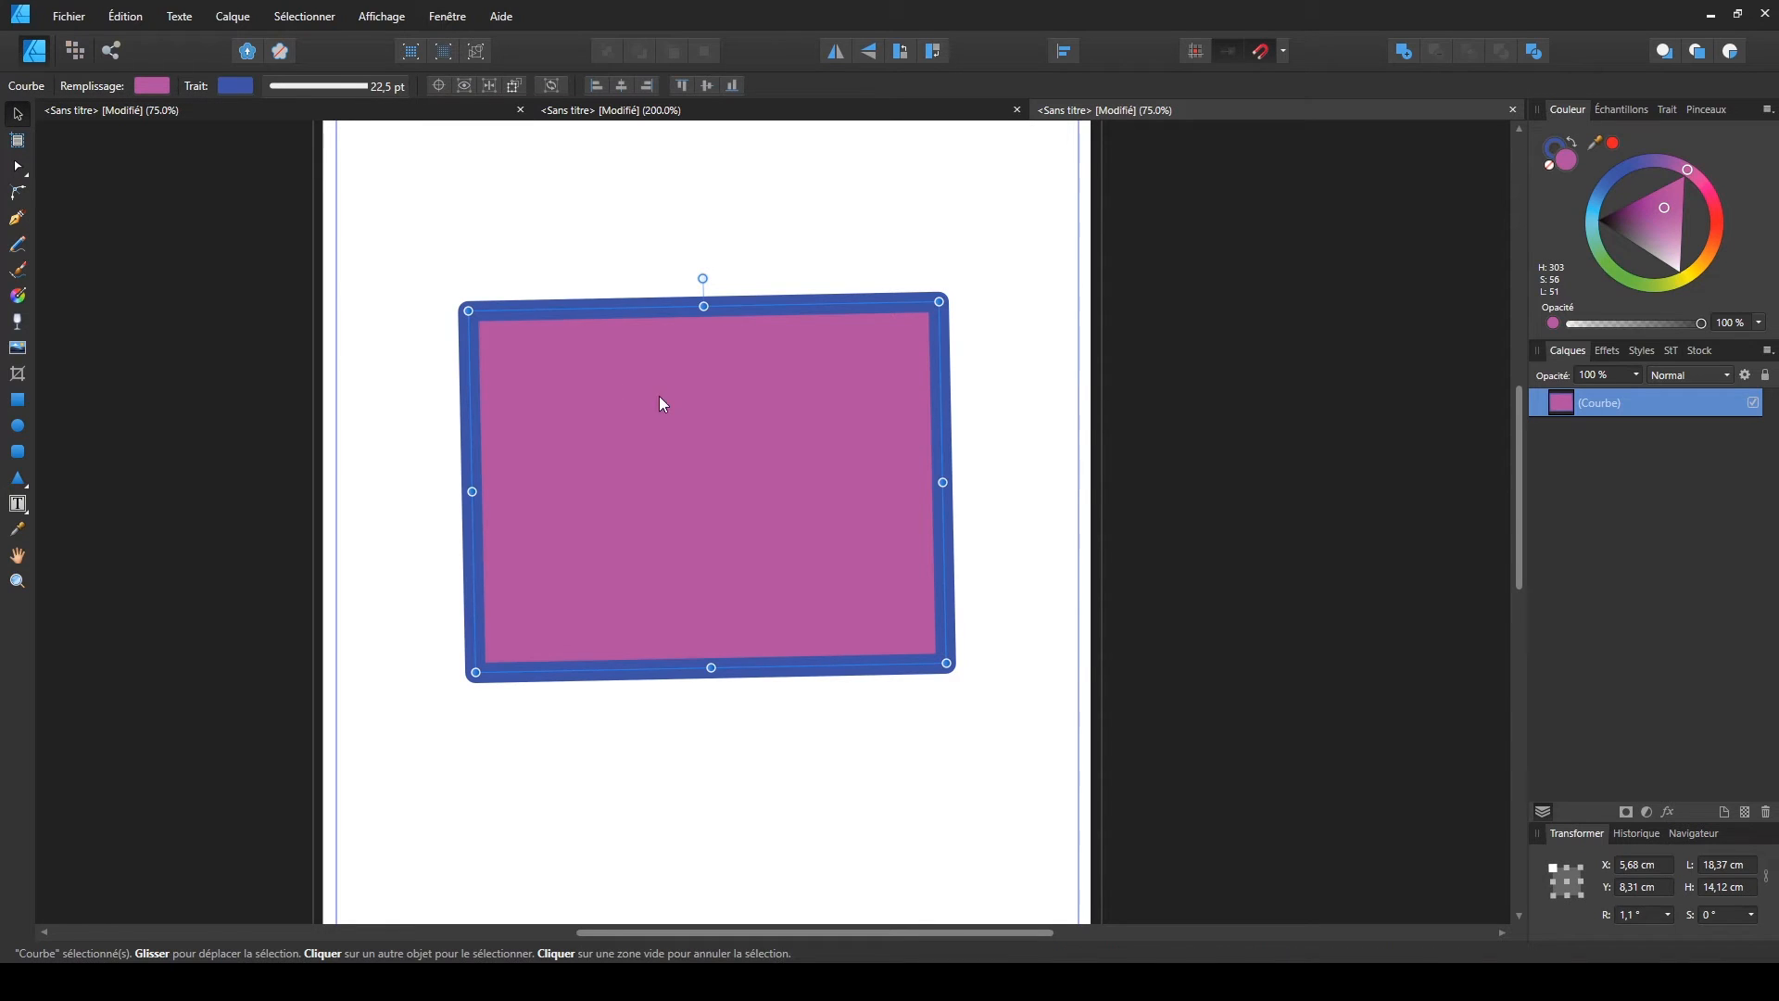
click(380, 88)
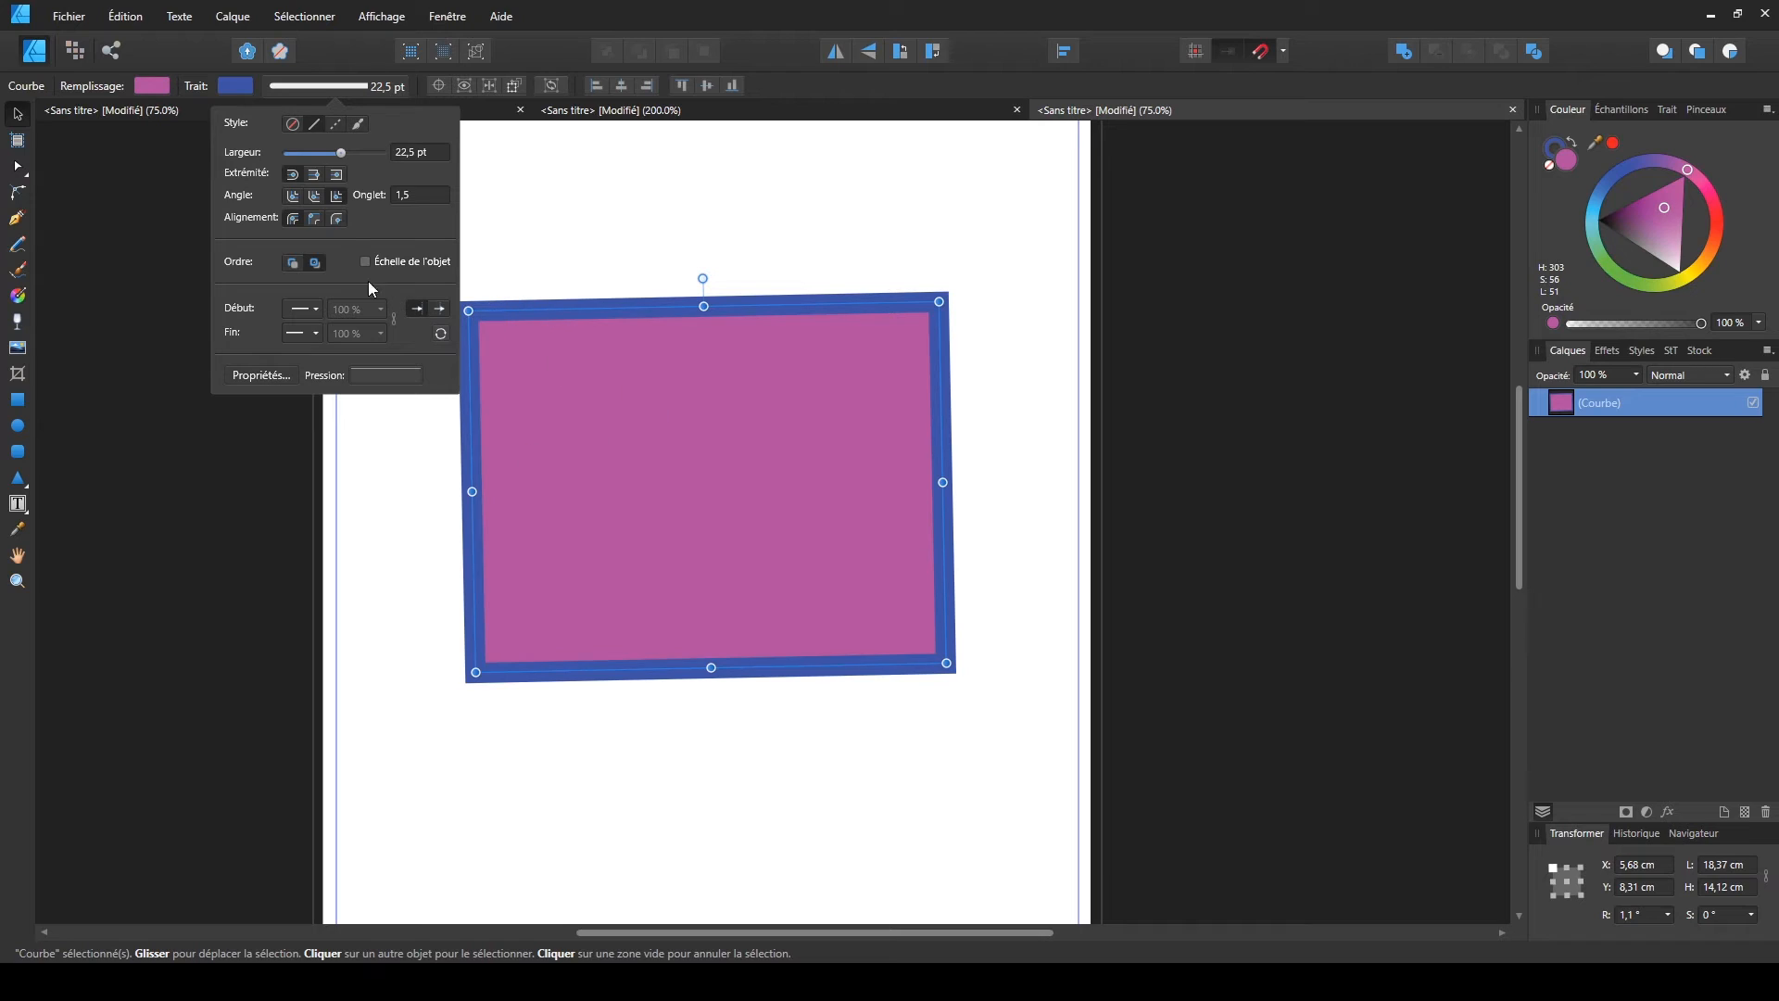
click(313, 220)
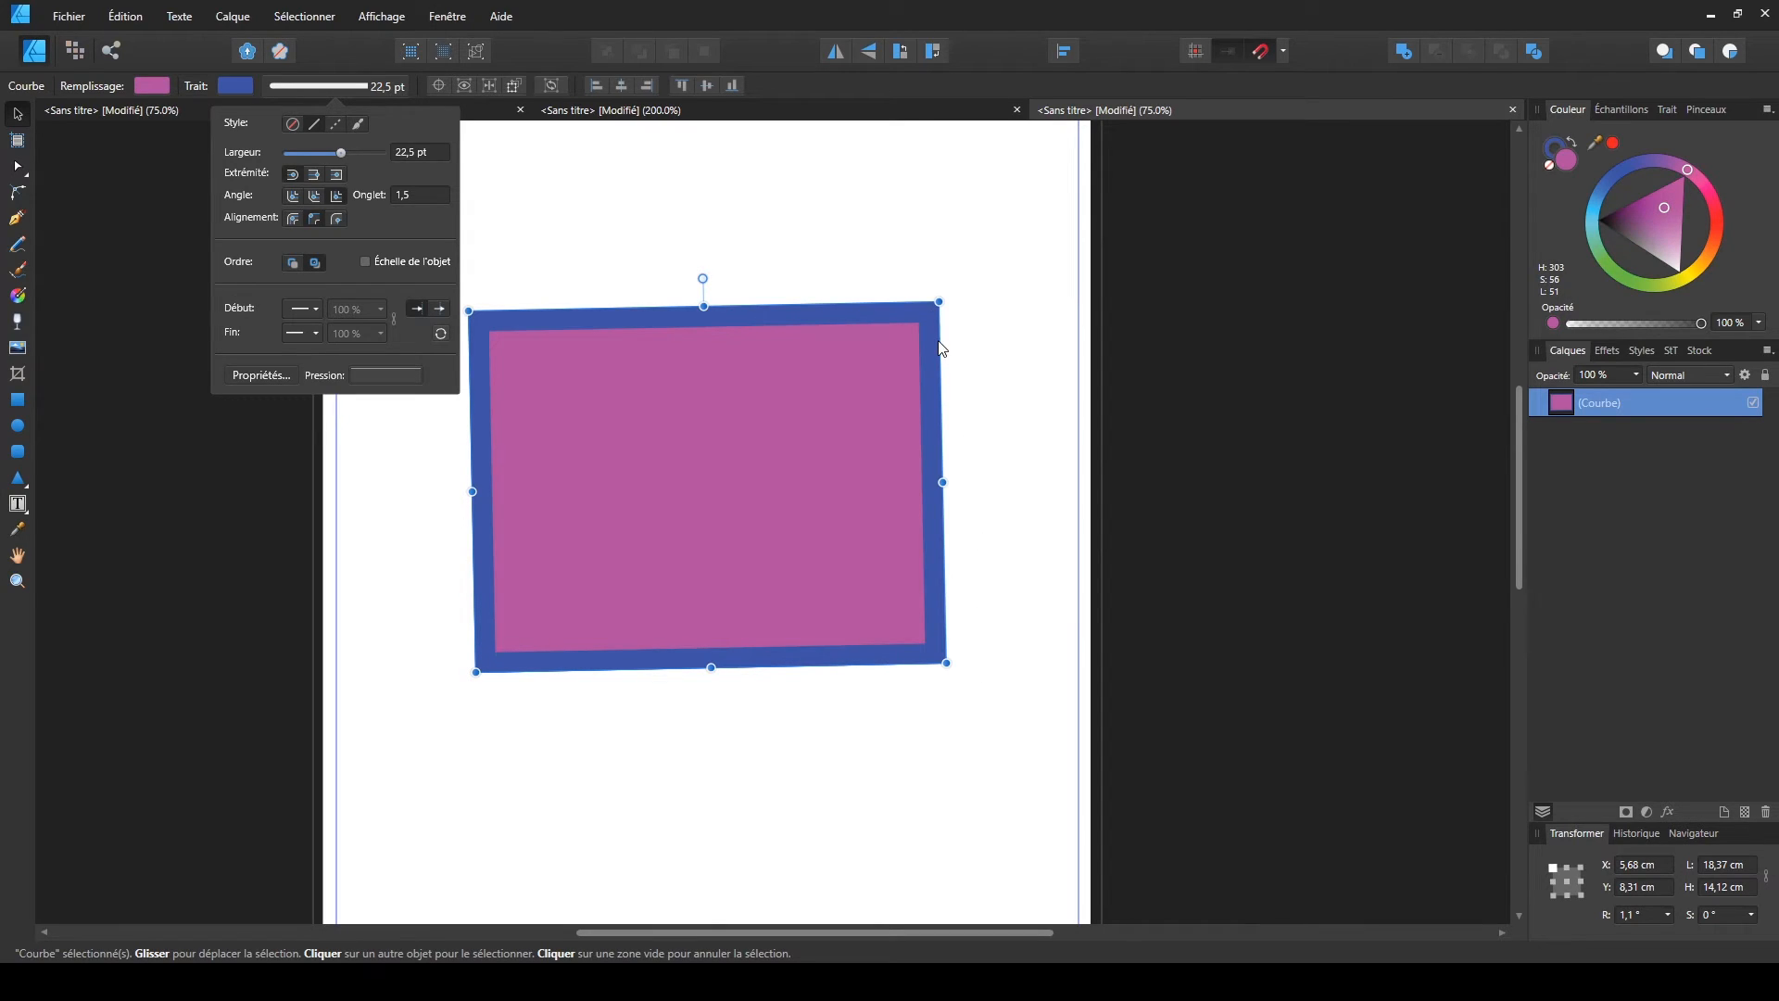
click(337, 220)
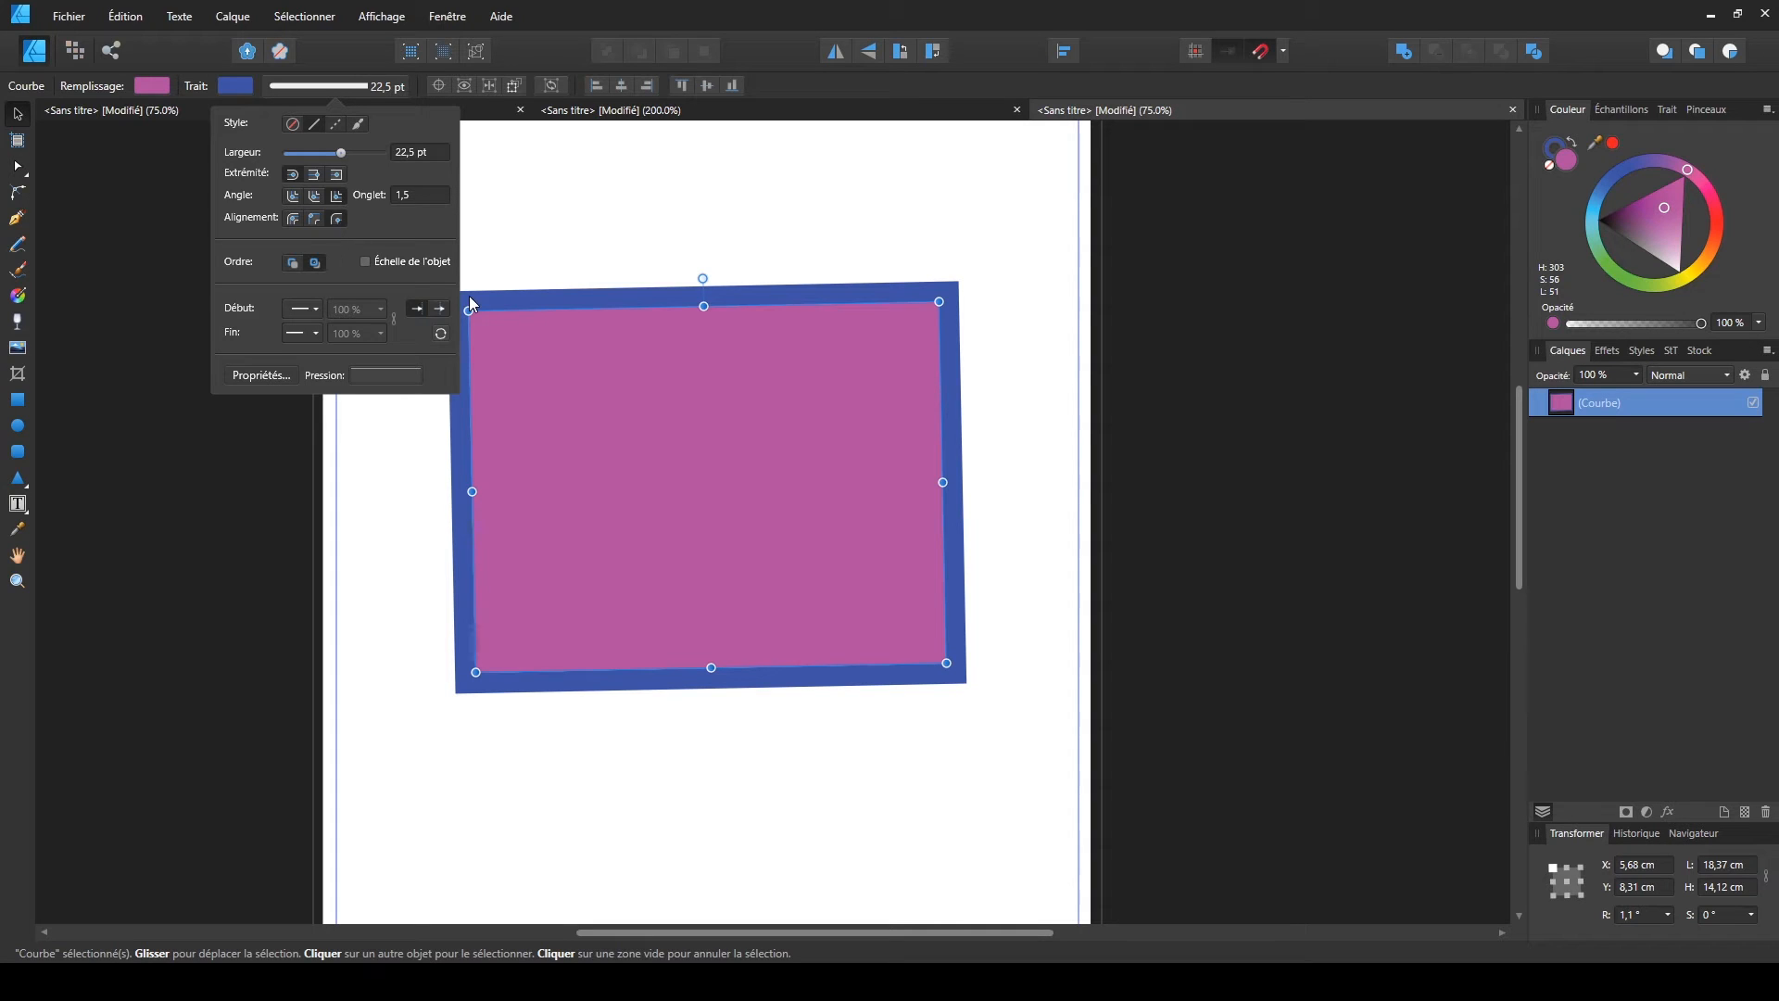
click(289, 221)
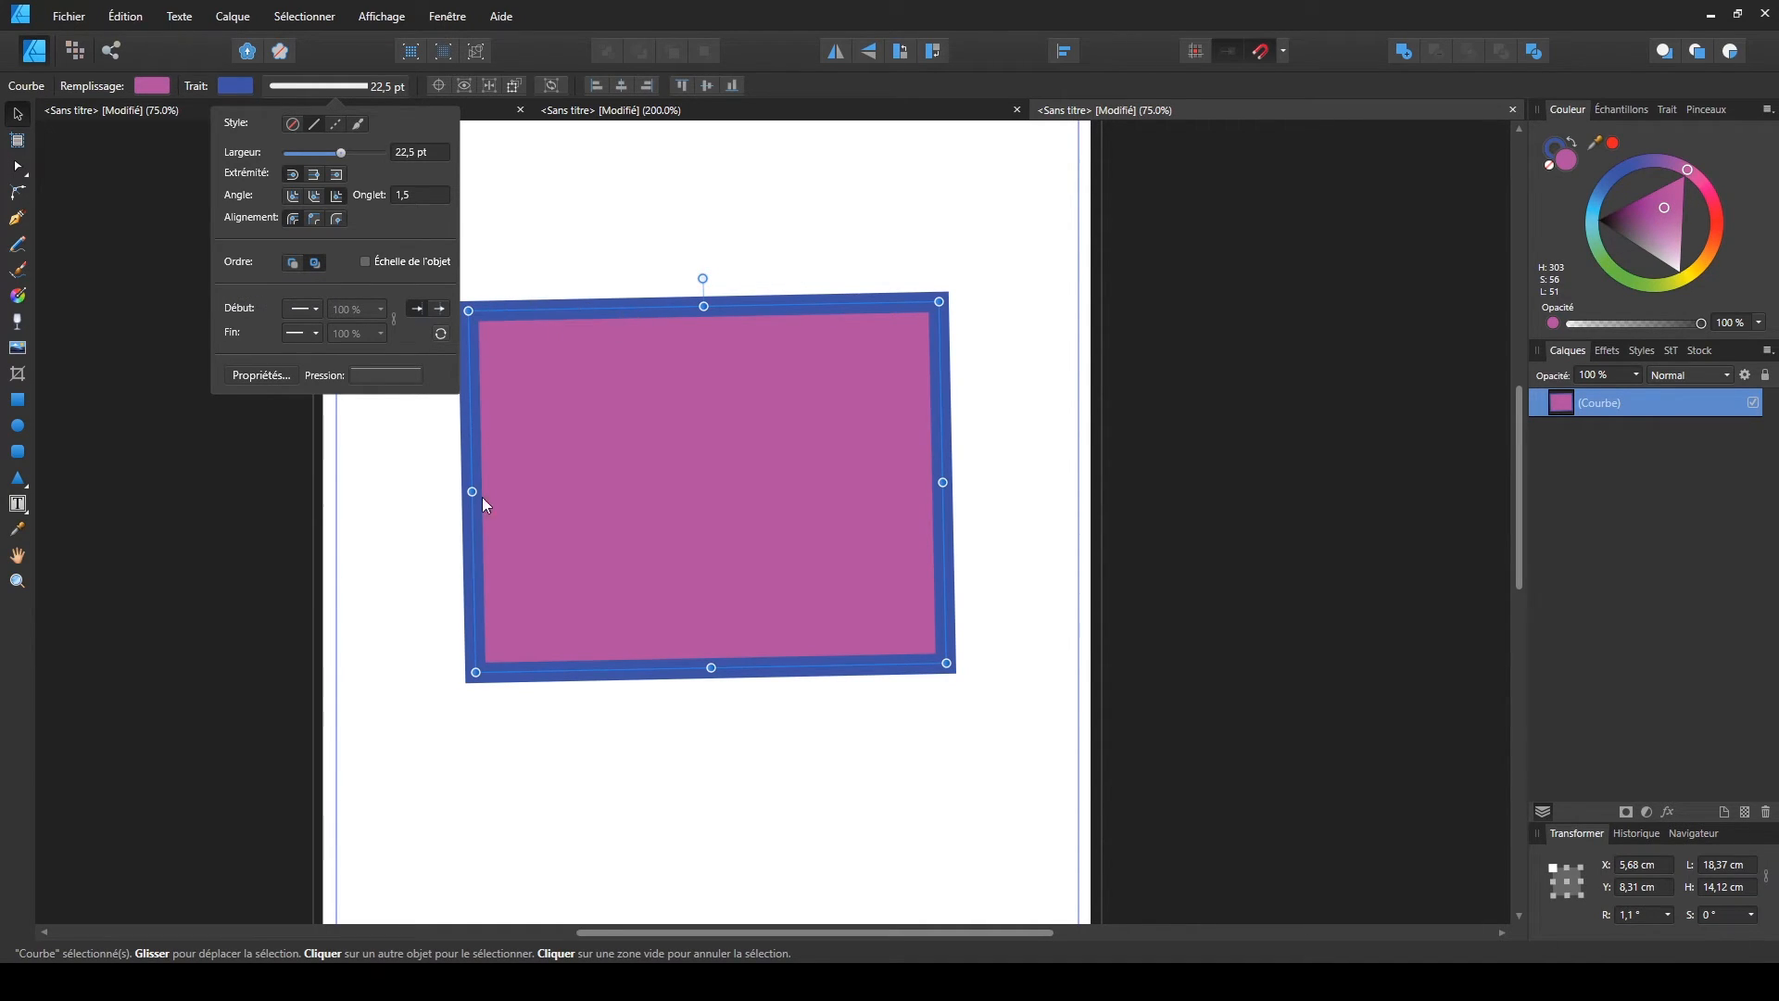
- Try placing the outline behind the fill, bring it back in front, and move the rectangle about 4 cm down the page
click(293, 265)
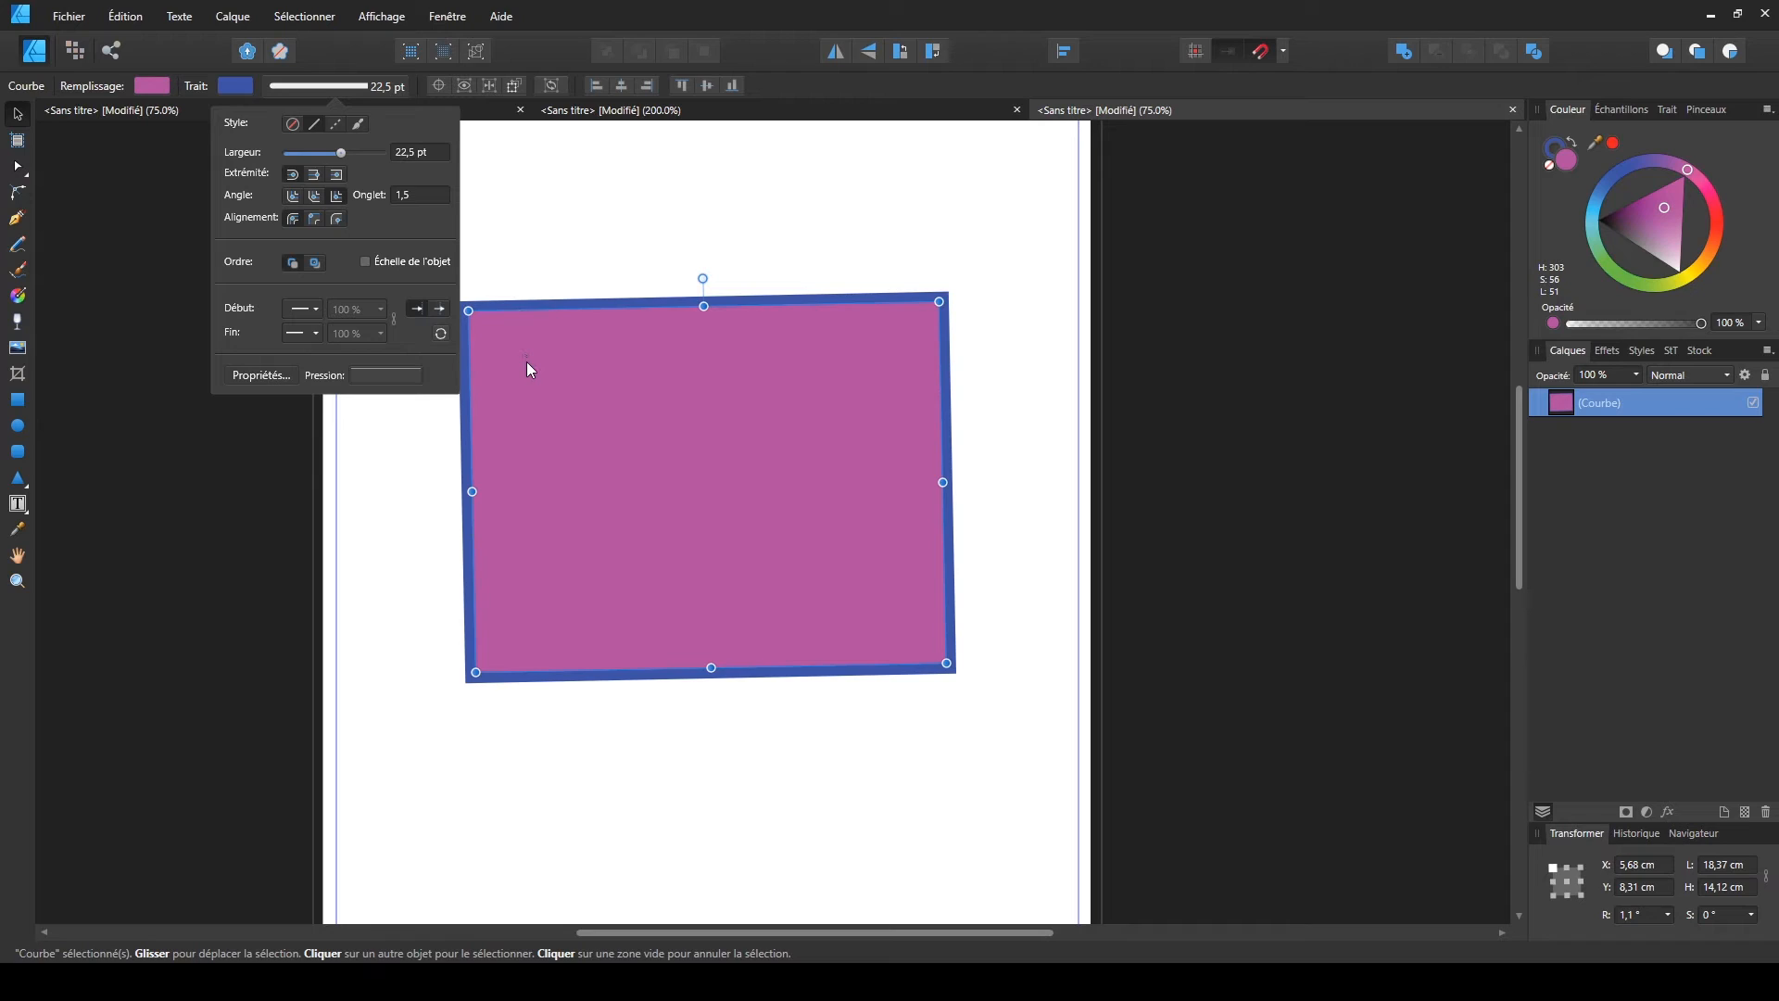
click(315, 263)
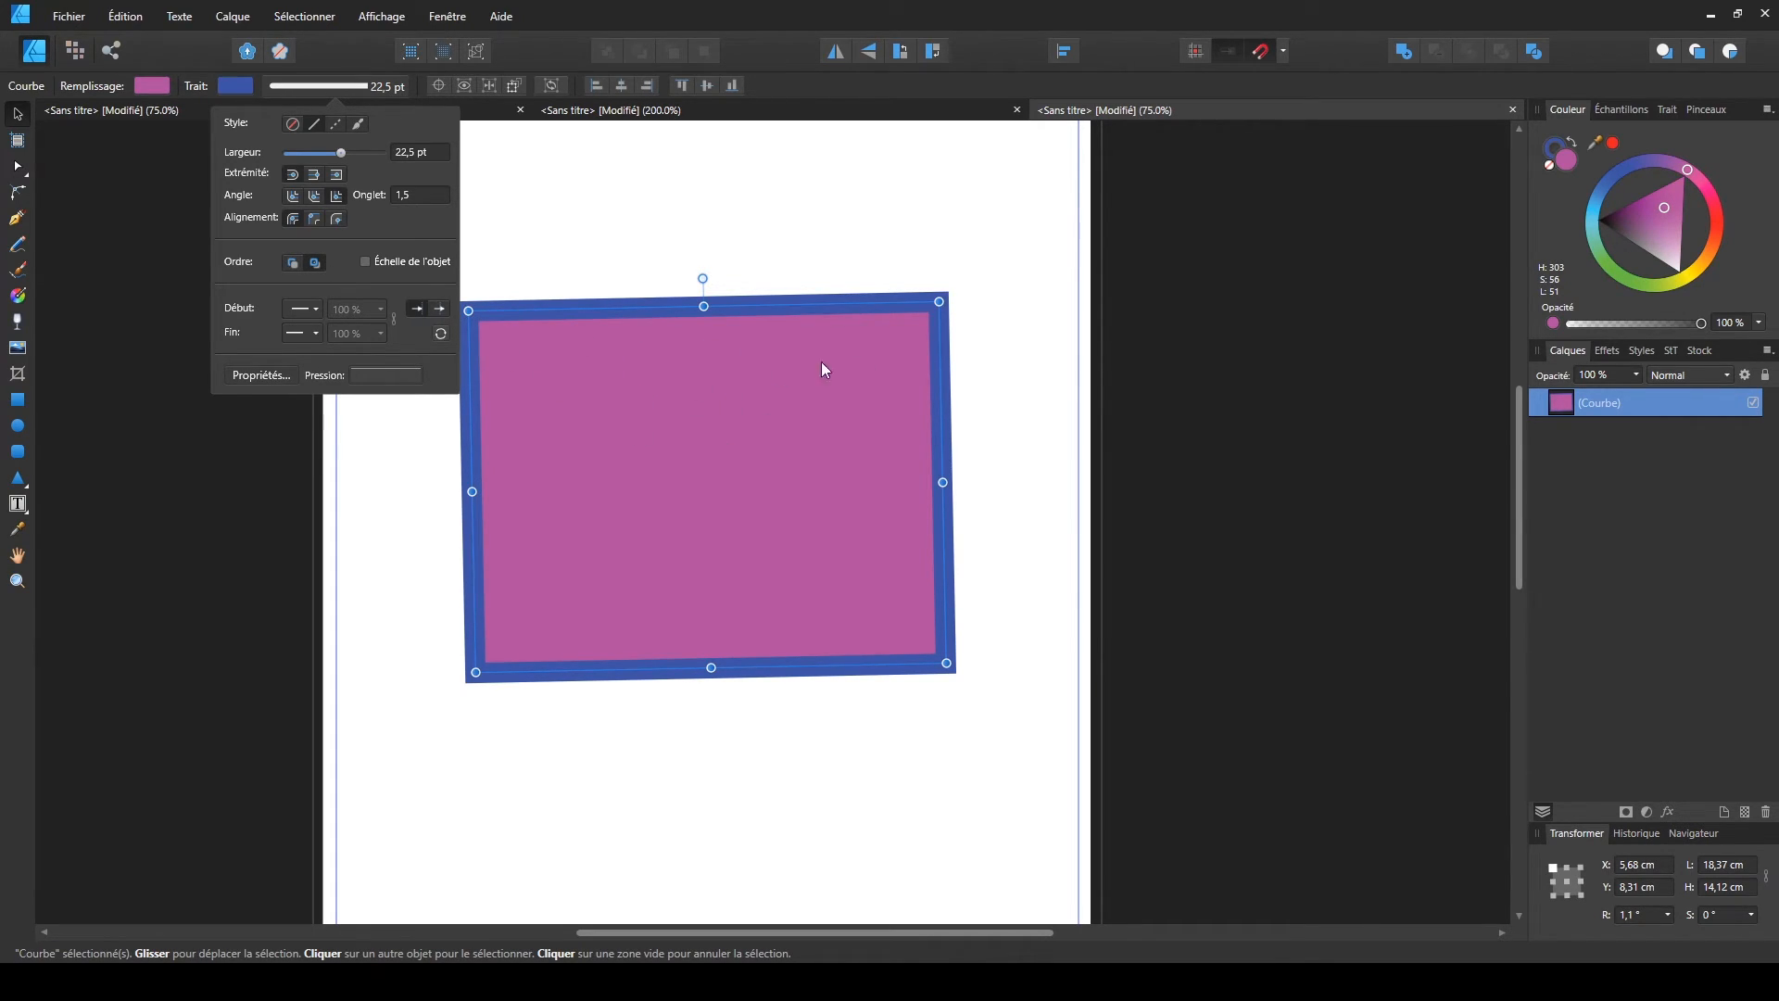
mouse_move(771, 323)
mouse_down()
mouse_move(810, 365)
mouse_move(810, 346)
mouse_move(771, 425)
mouse_up()
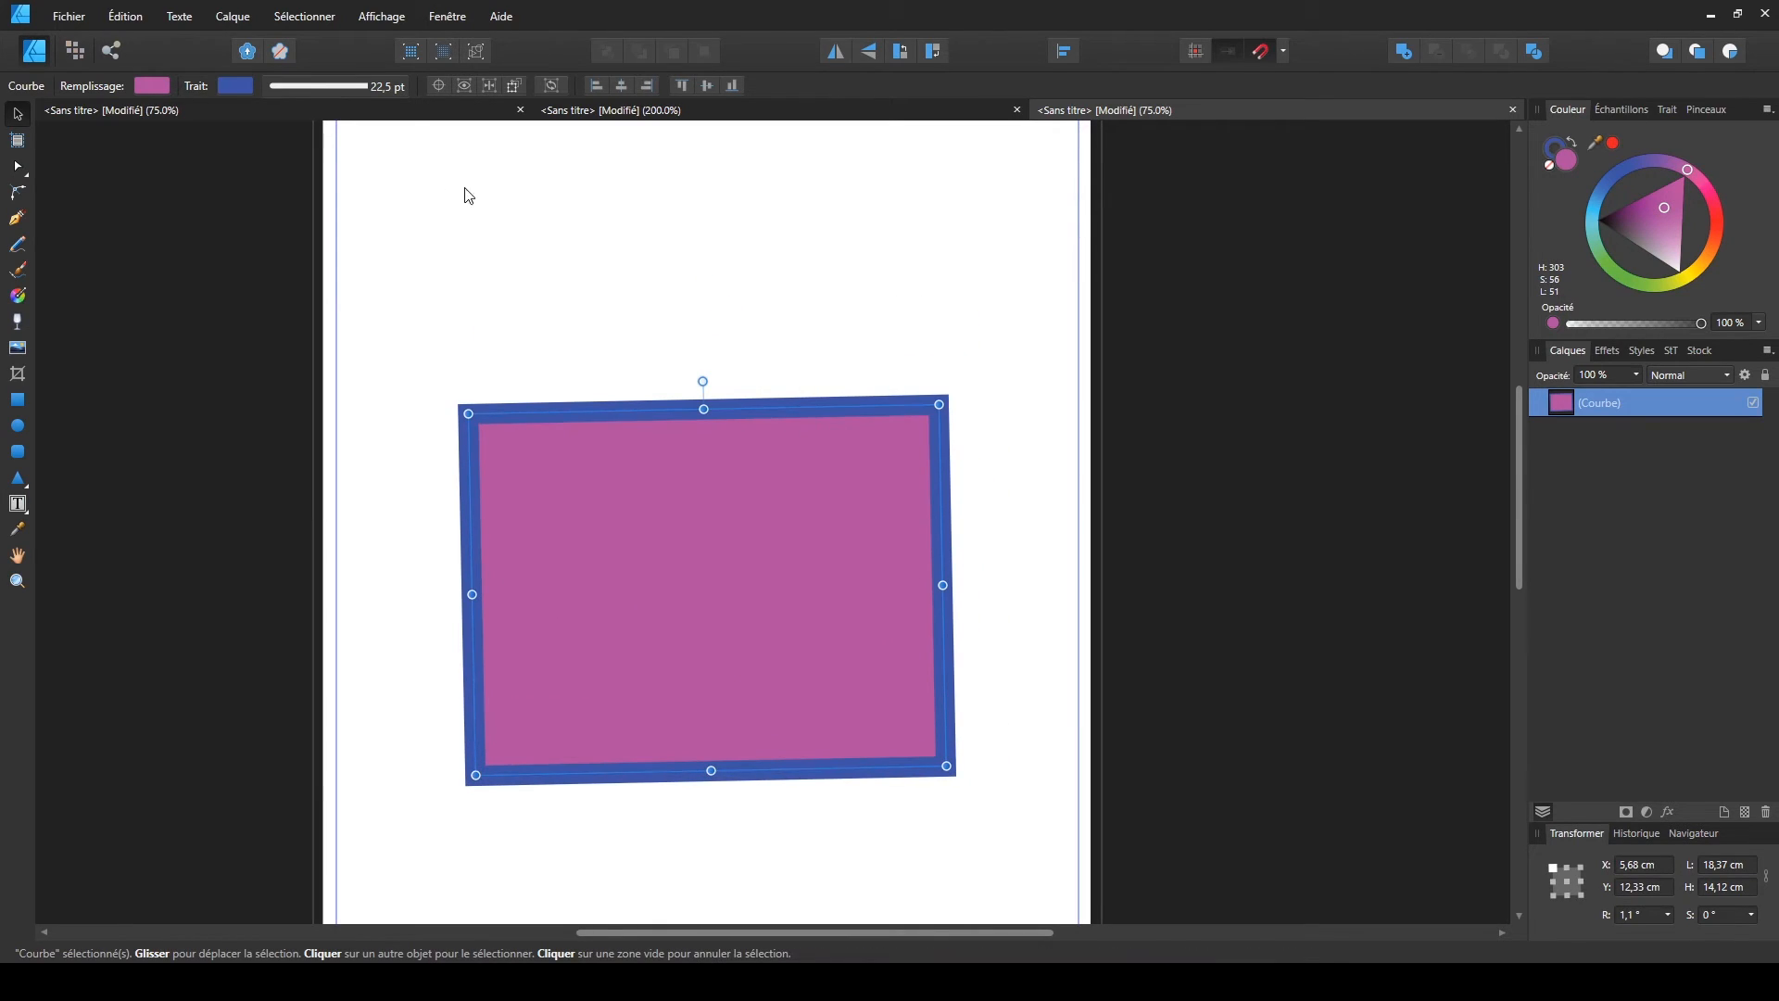
- Add an arrowhead to the start of the rectangle's outline and a Barbelée arrowhead to its end
click(358, 86)
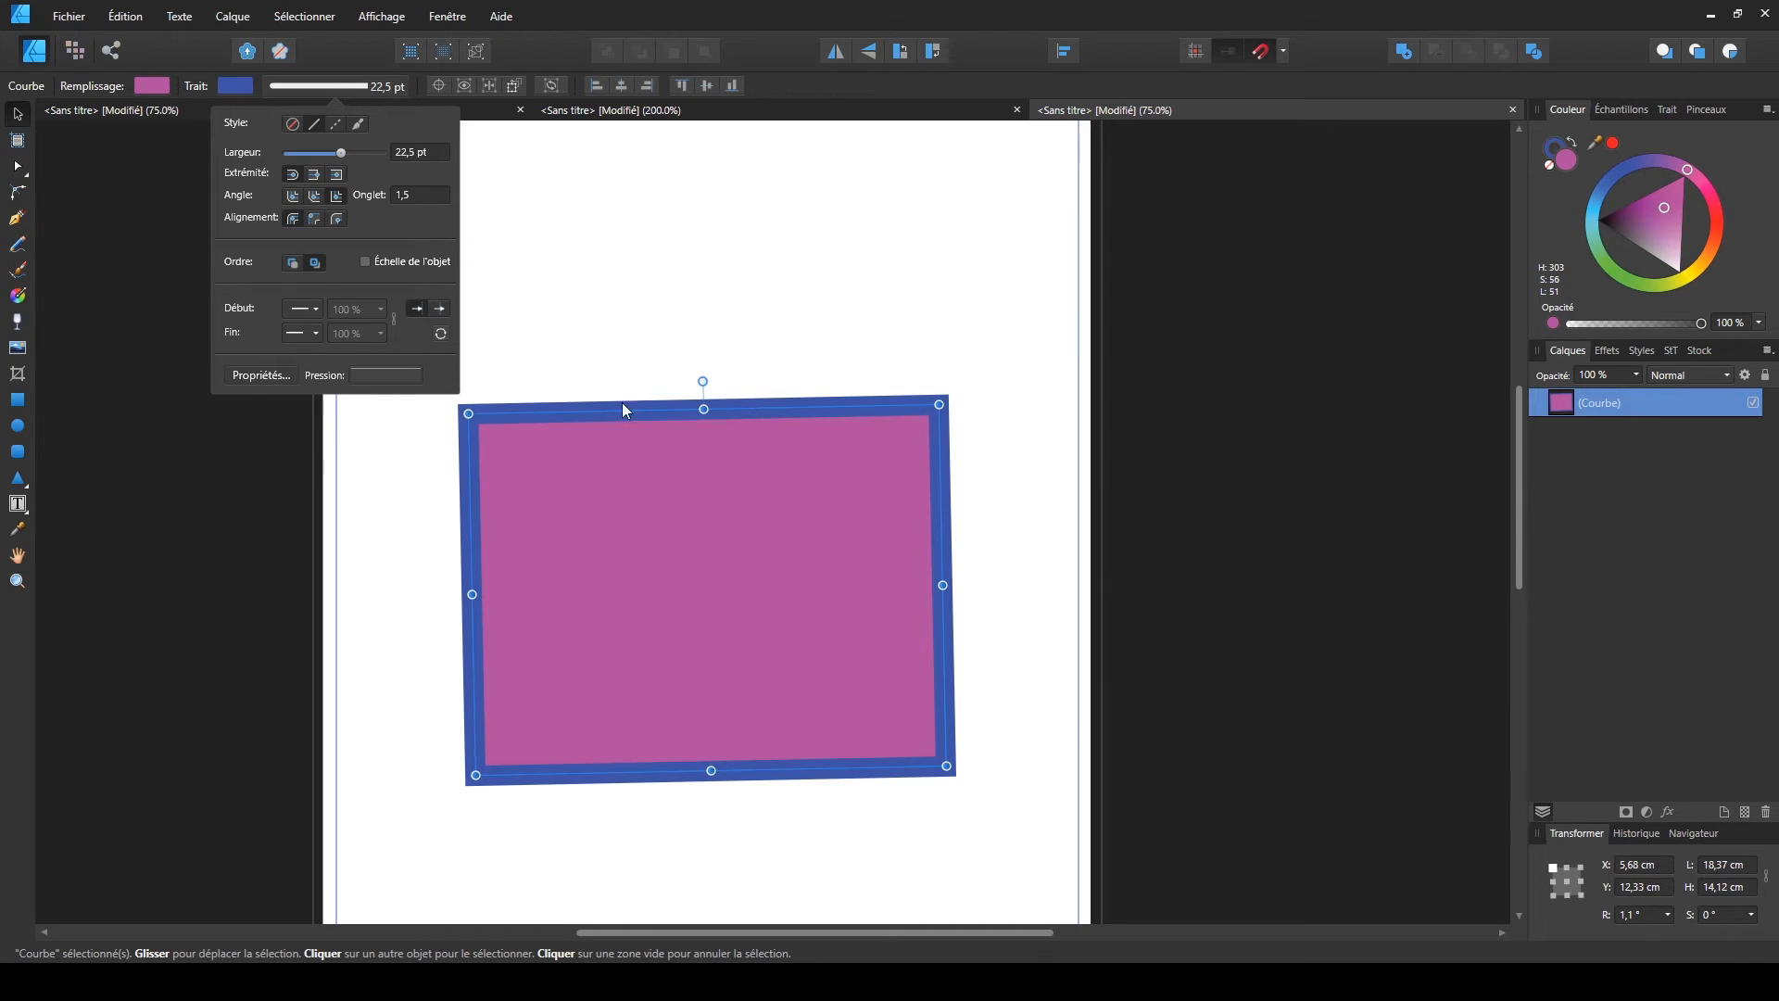
click(291, 307)
click(241, 363)
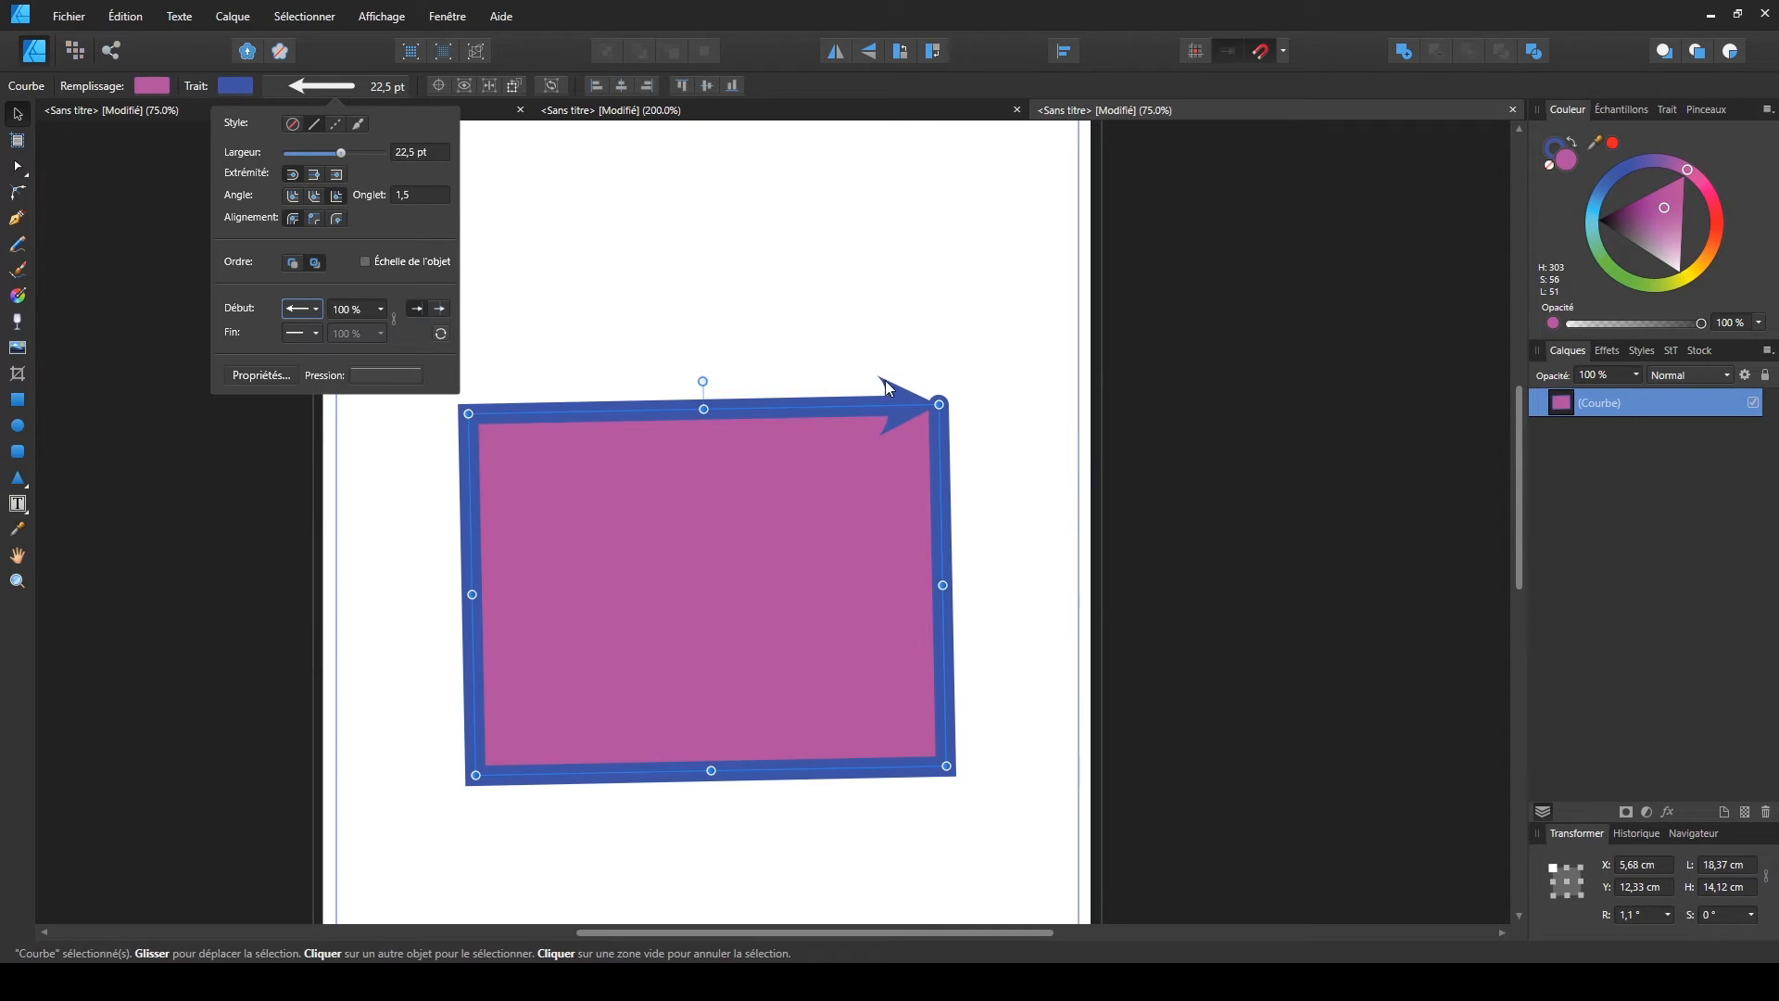
click(304, 334)
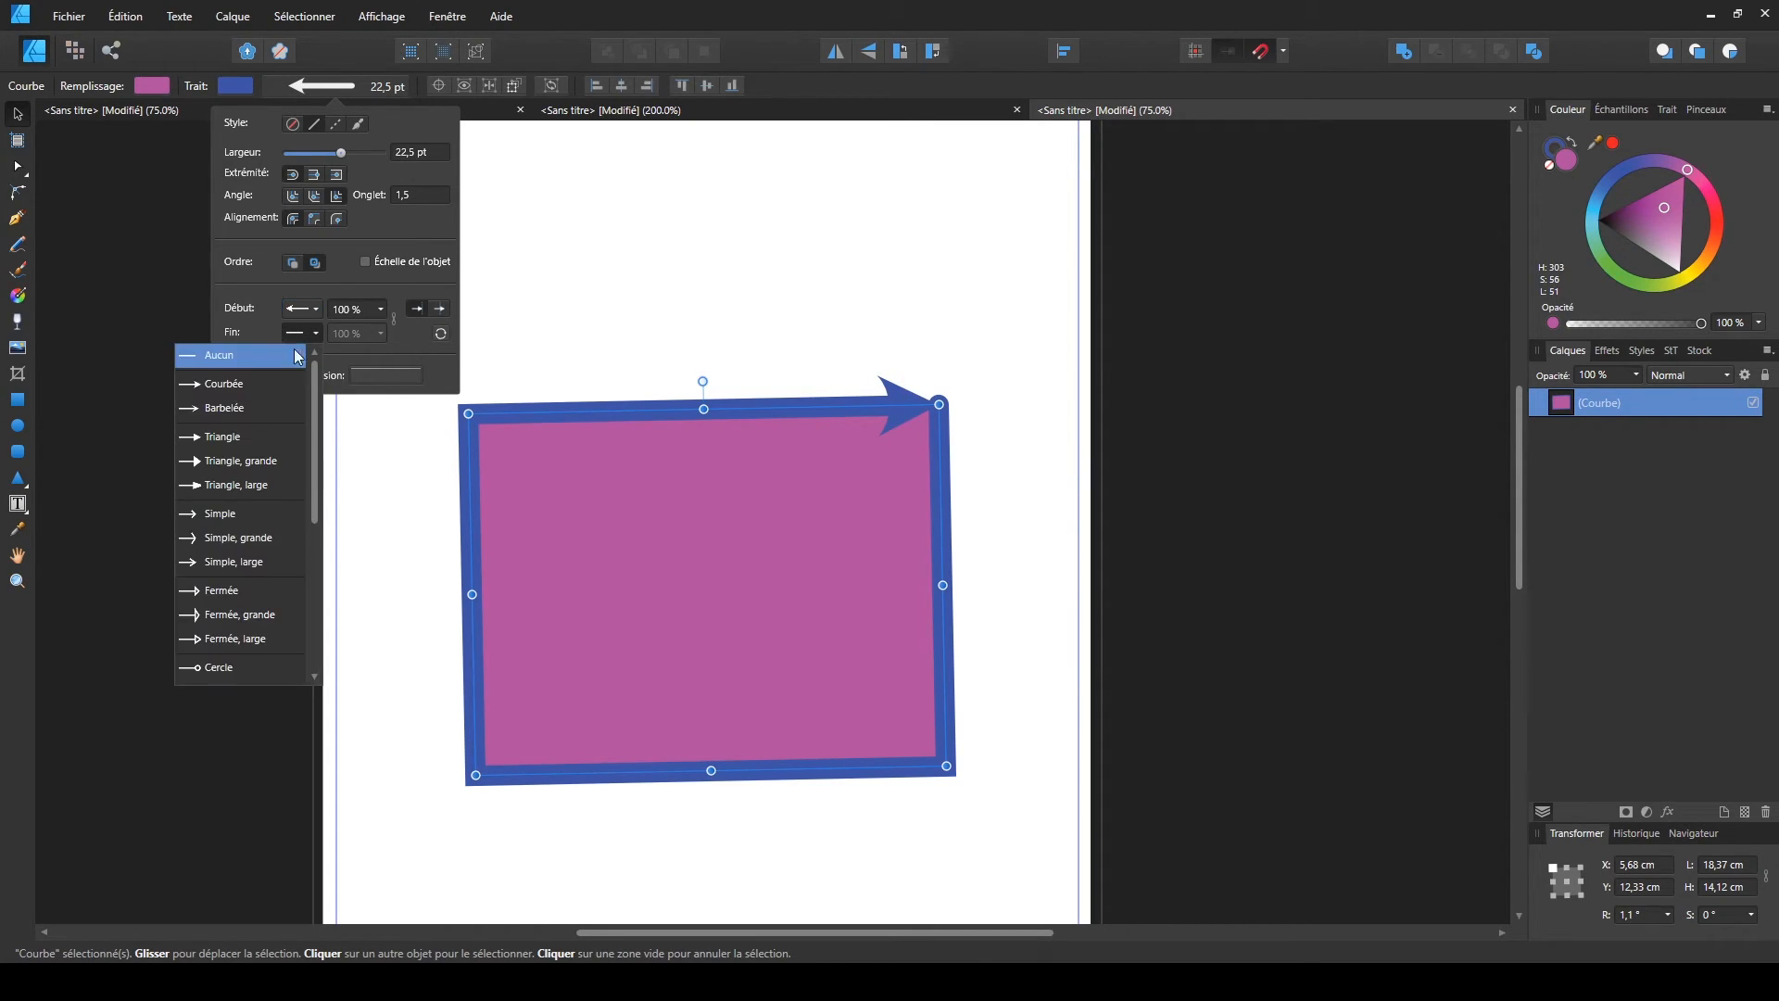
click(240, 408)
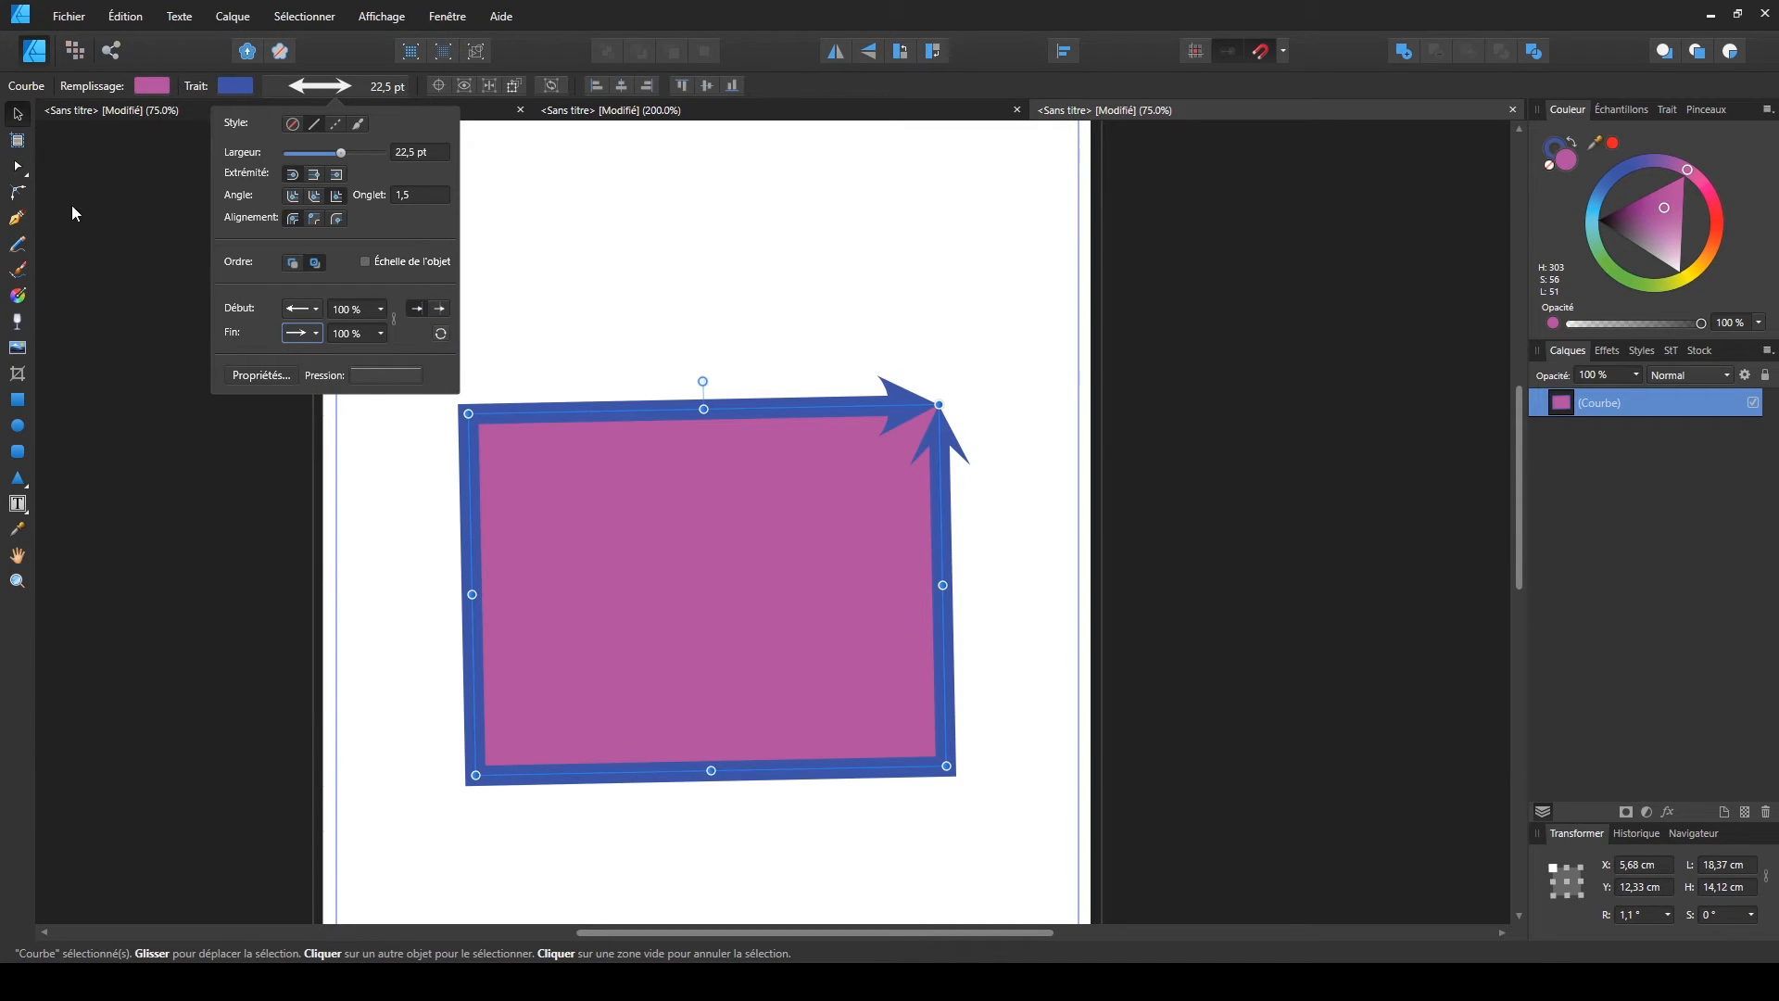
- Draw a horizontal line about 16.6 cm long above the rectangle with the Pen tool
click(19, 218)
click(454, 252)
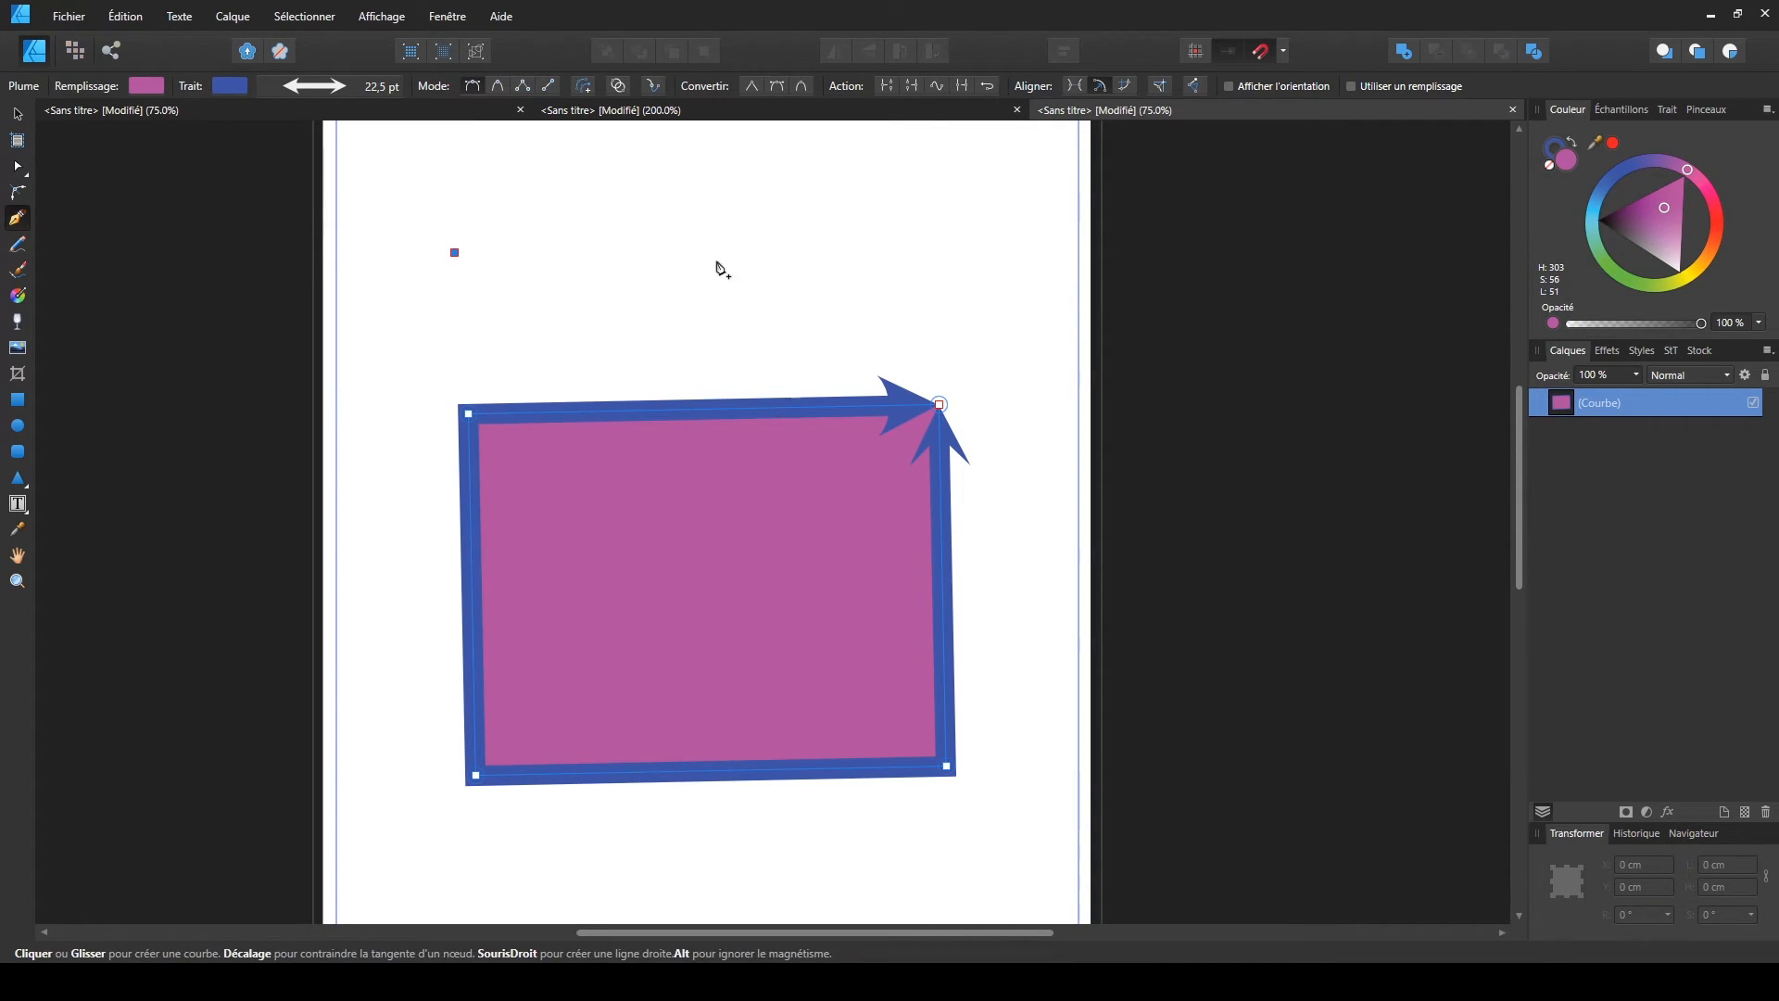
click(881, 252)
- Replace the arrowhead at the start of the horizontal line with a solid square (Carré uni)
click(318, 85)
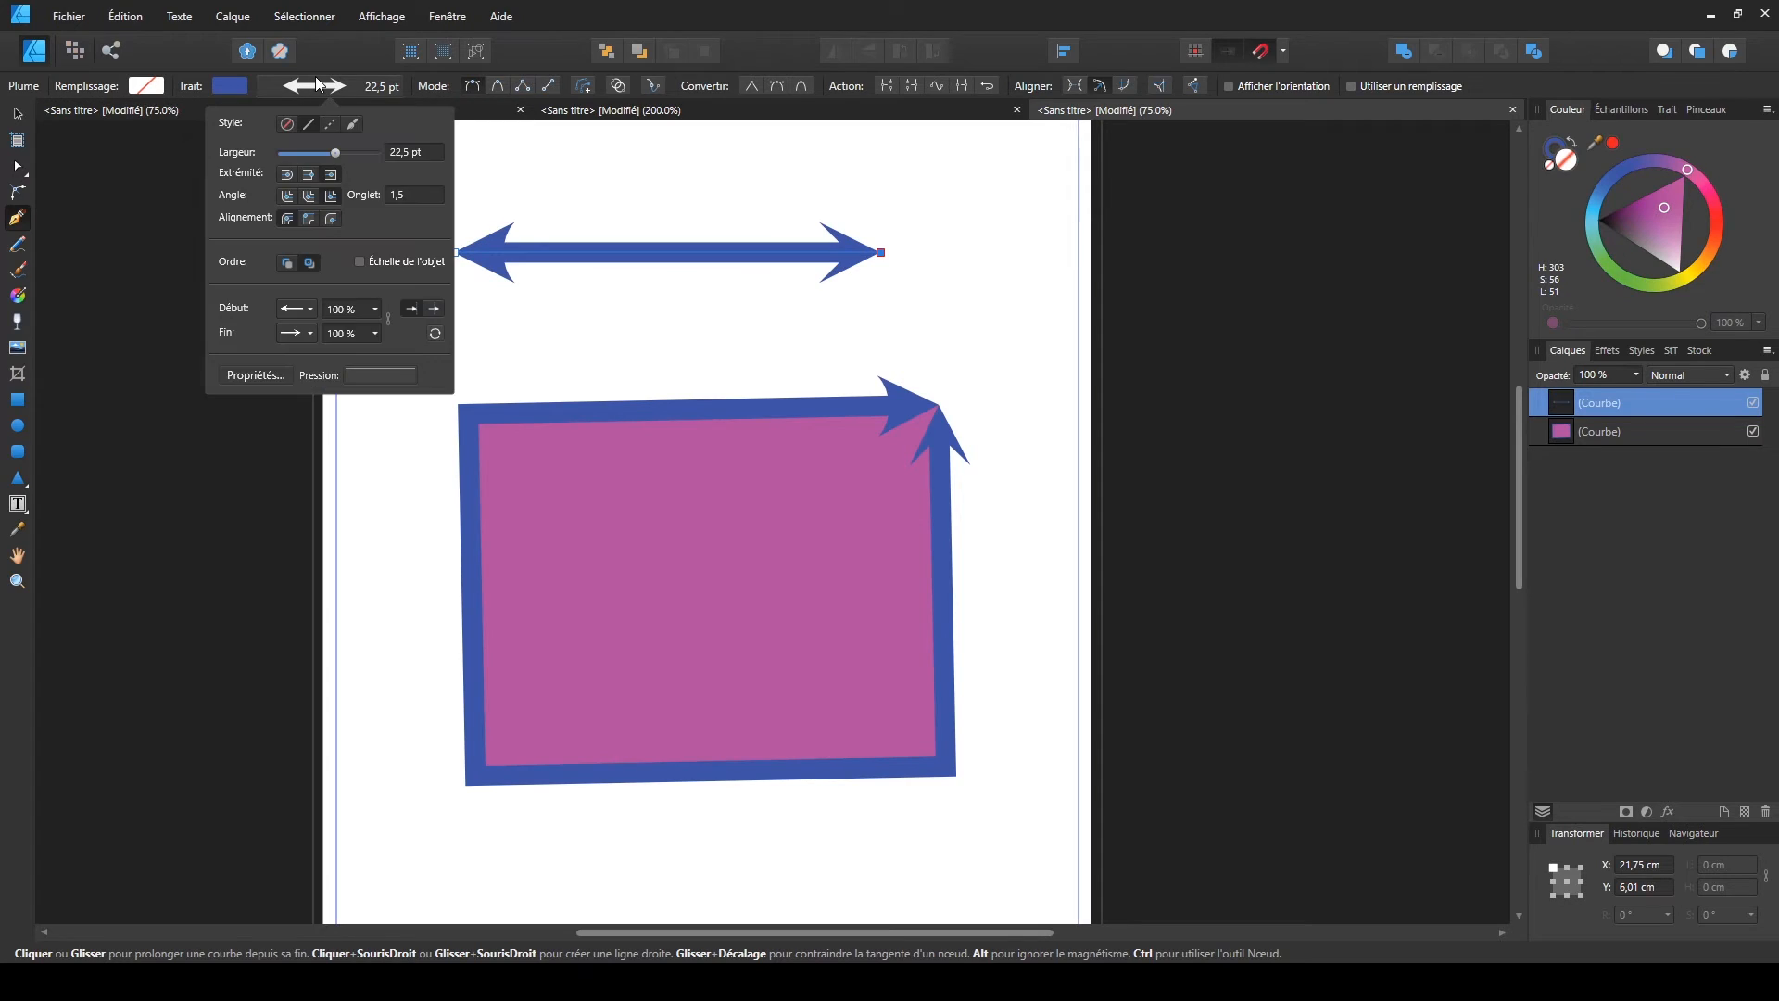
click(299, 310)
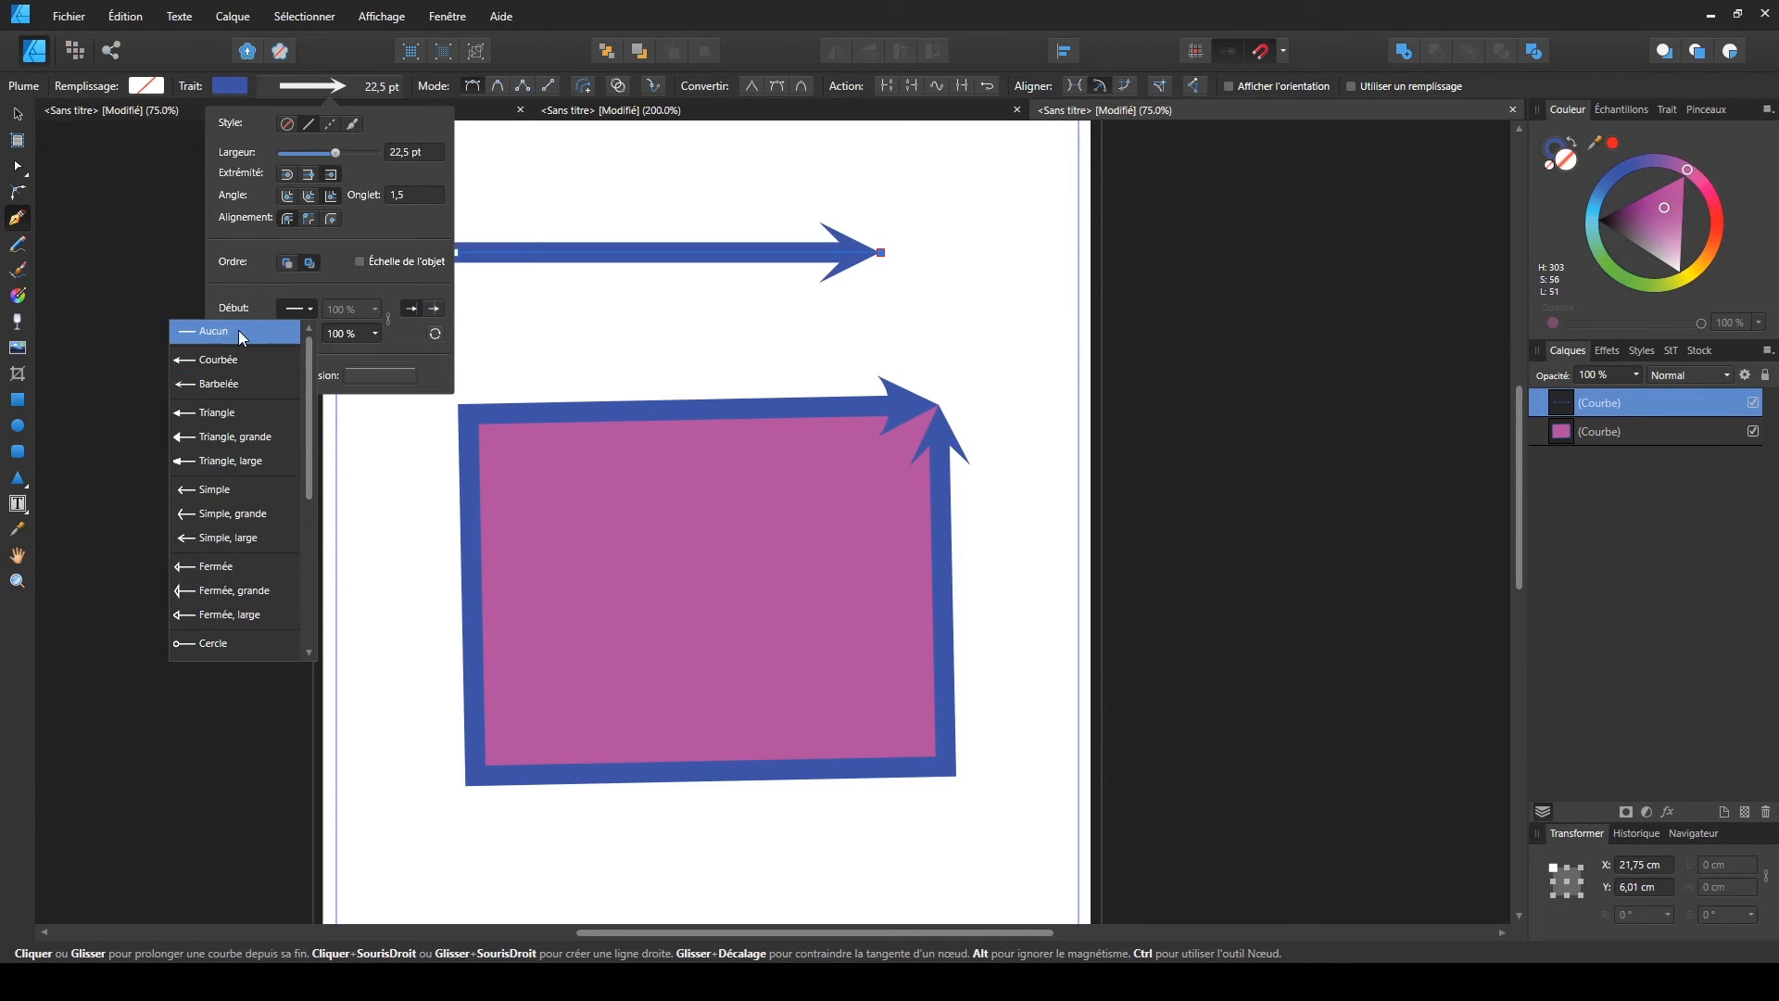
click(236, 334)
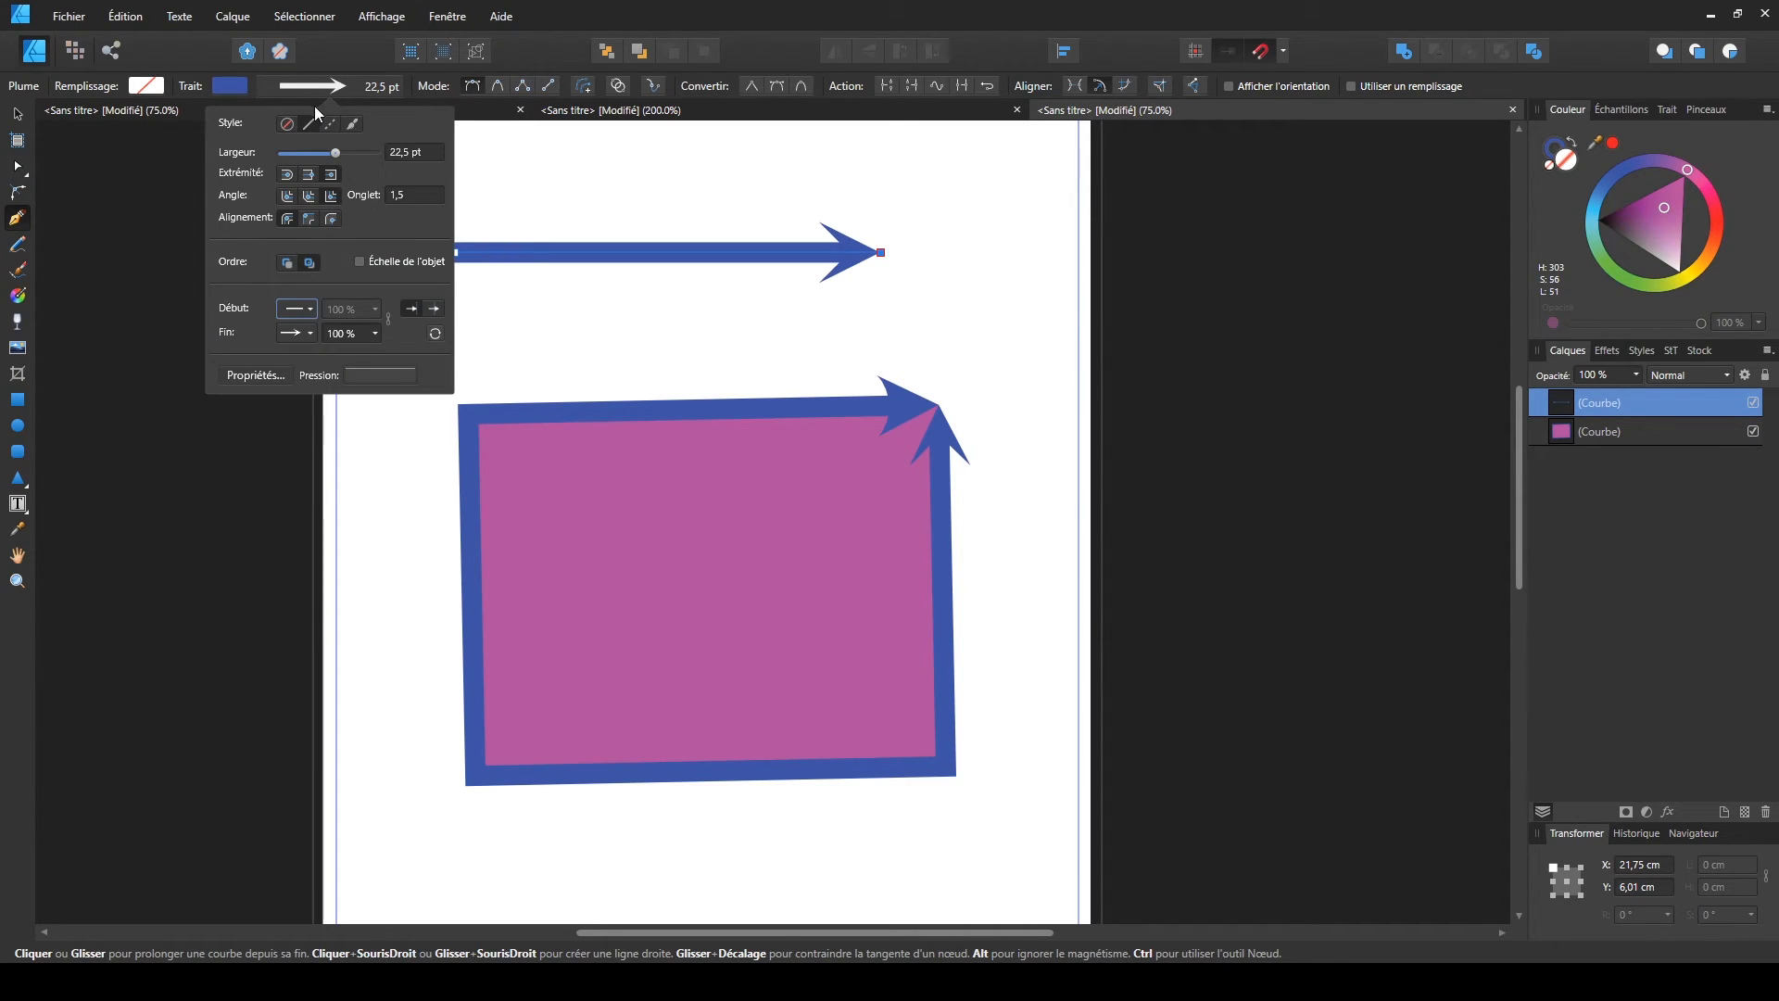
click(306, 310)
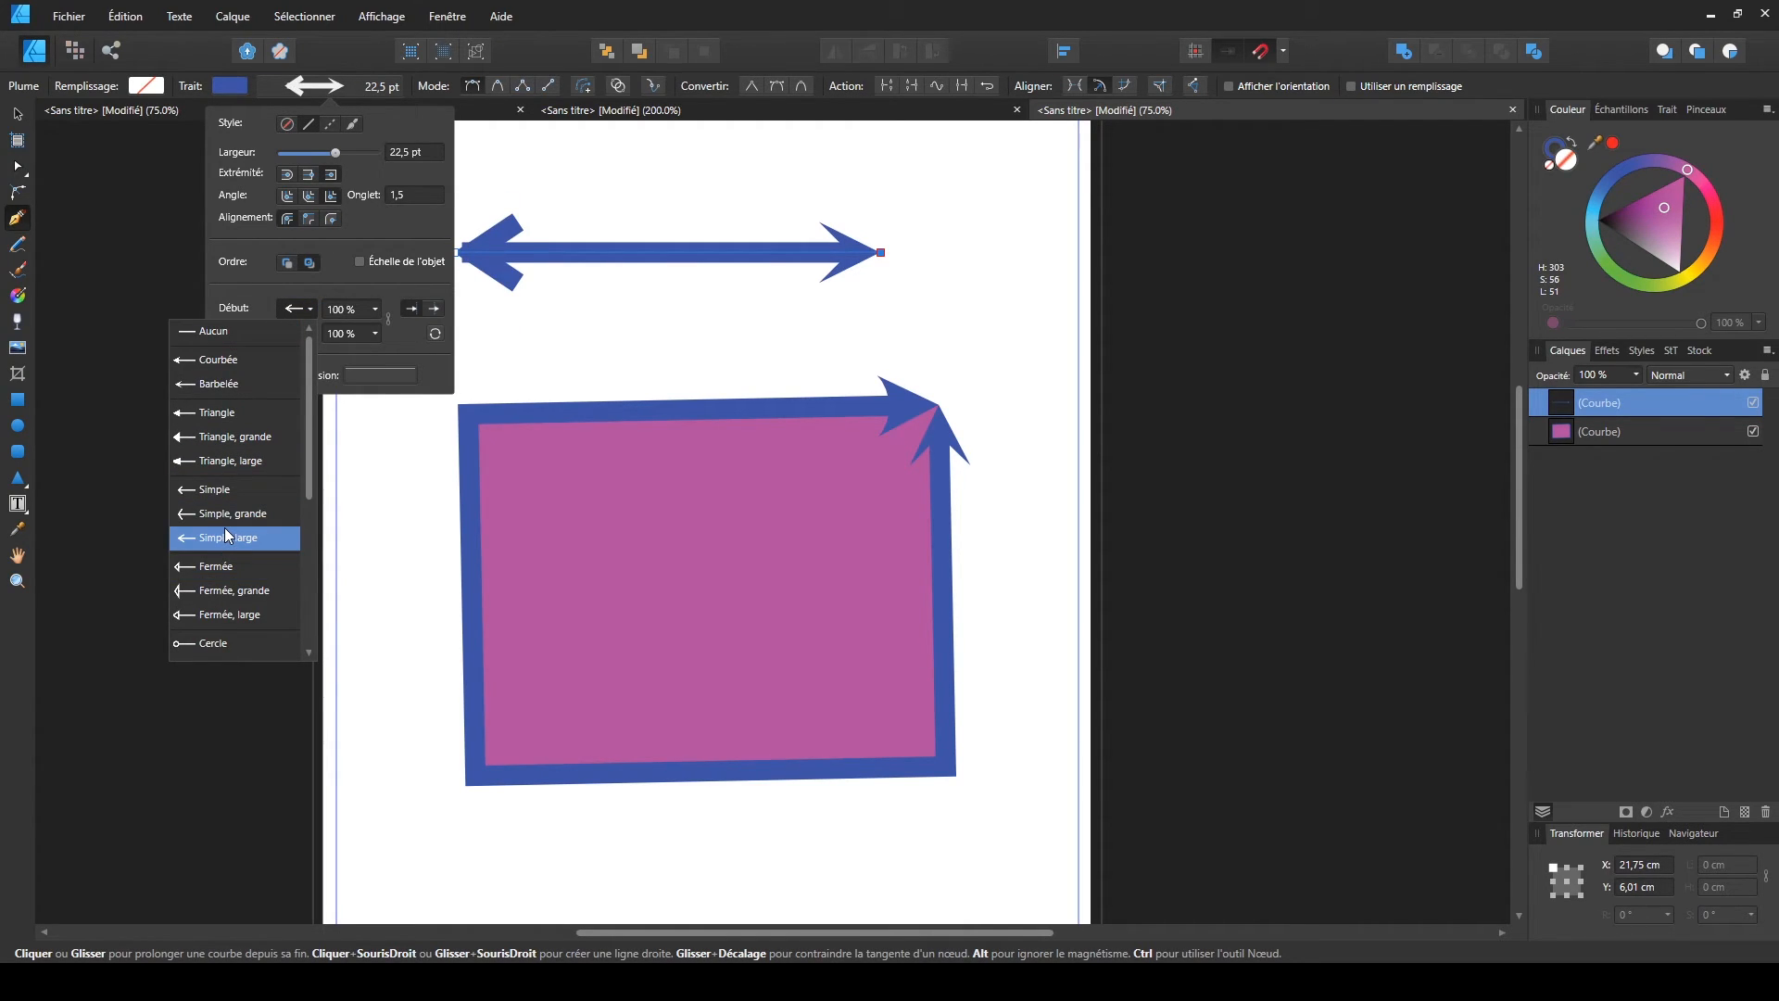
drag(308, 447, 308, 543)
click(272, 557)
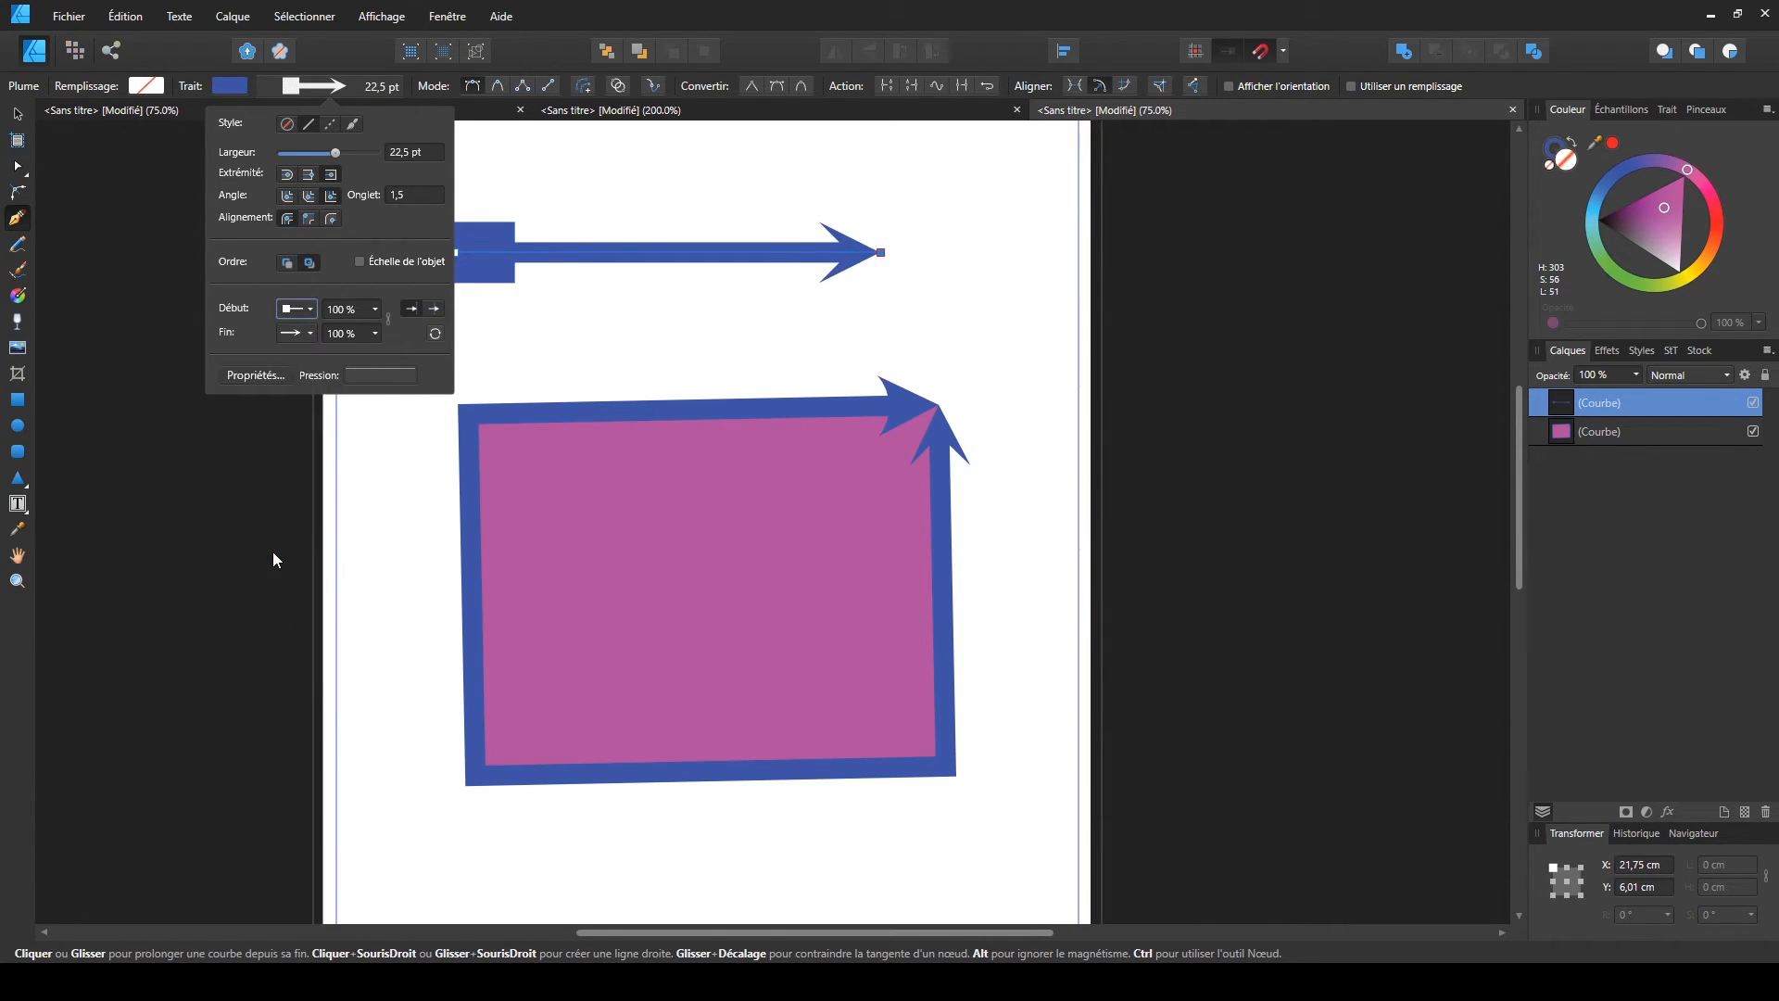
- Give the end of the horizontal line a closed (Fermée) arrowhead, and undo the extra segment added to the line
click(298, 333)
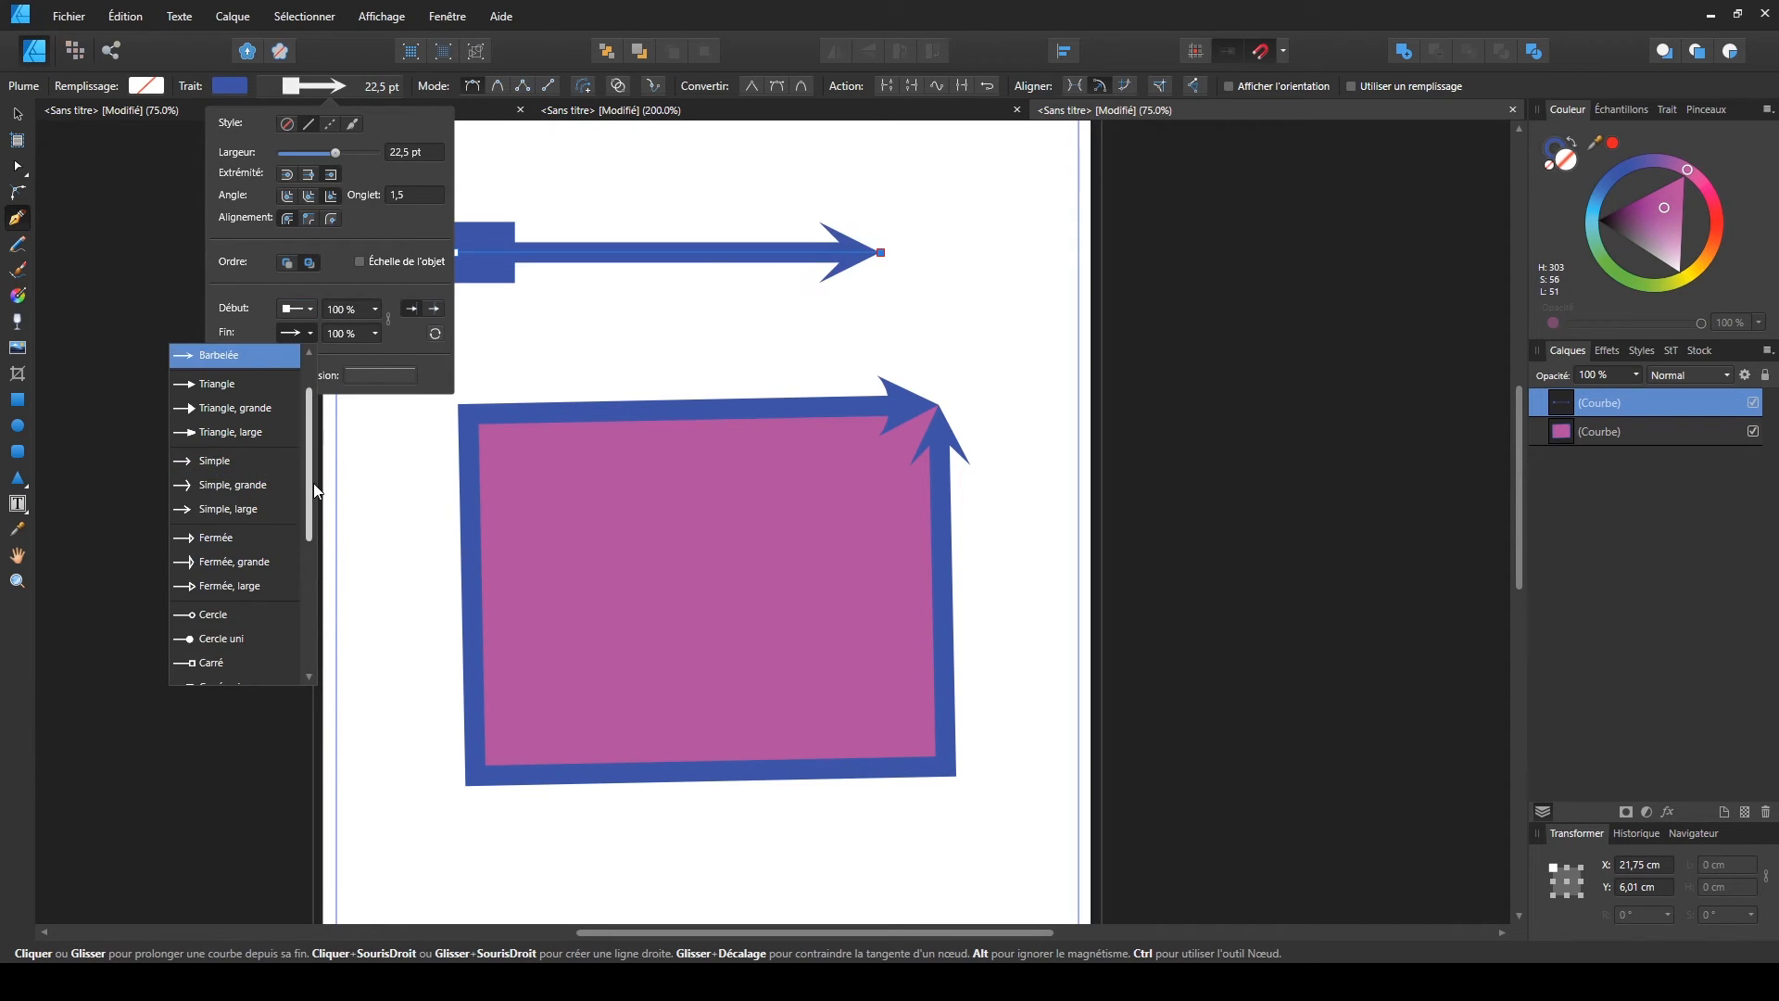
drag(311, 482, 312, 524)
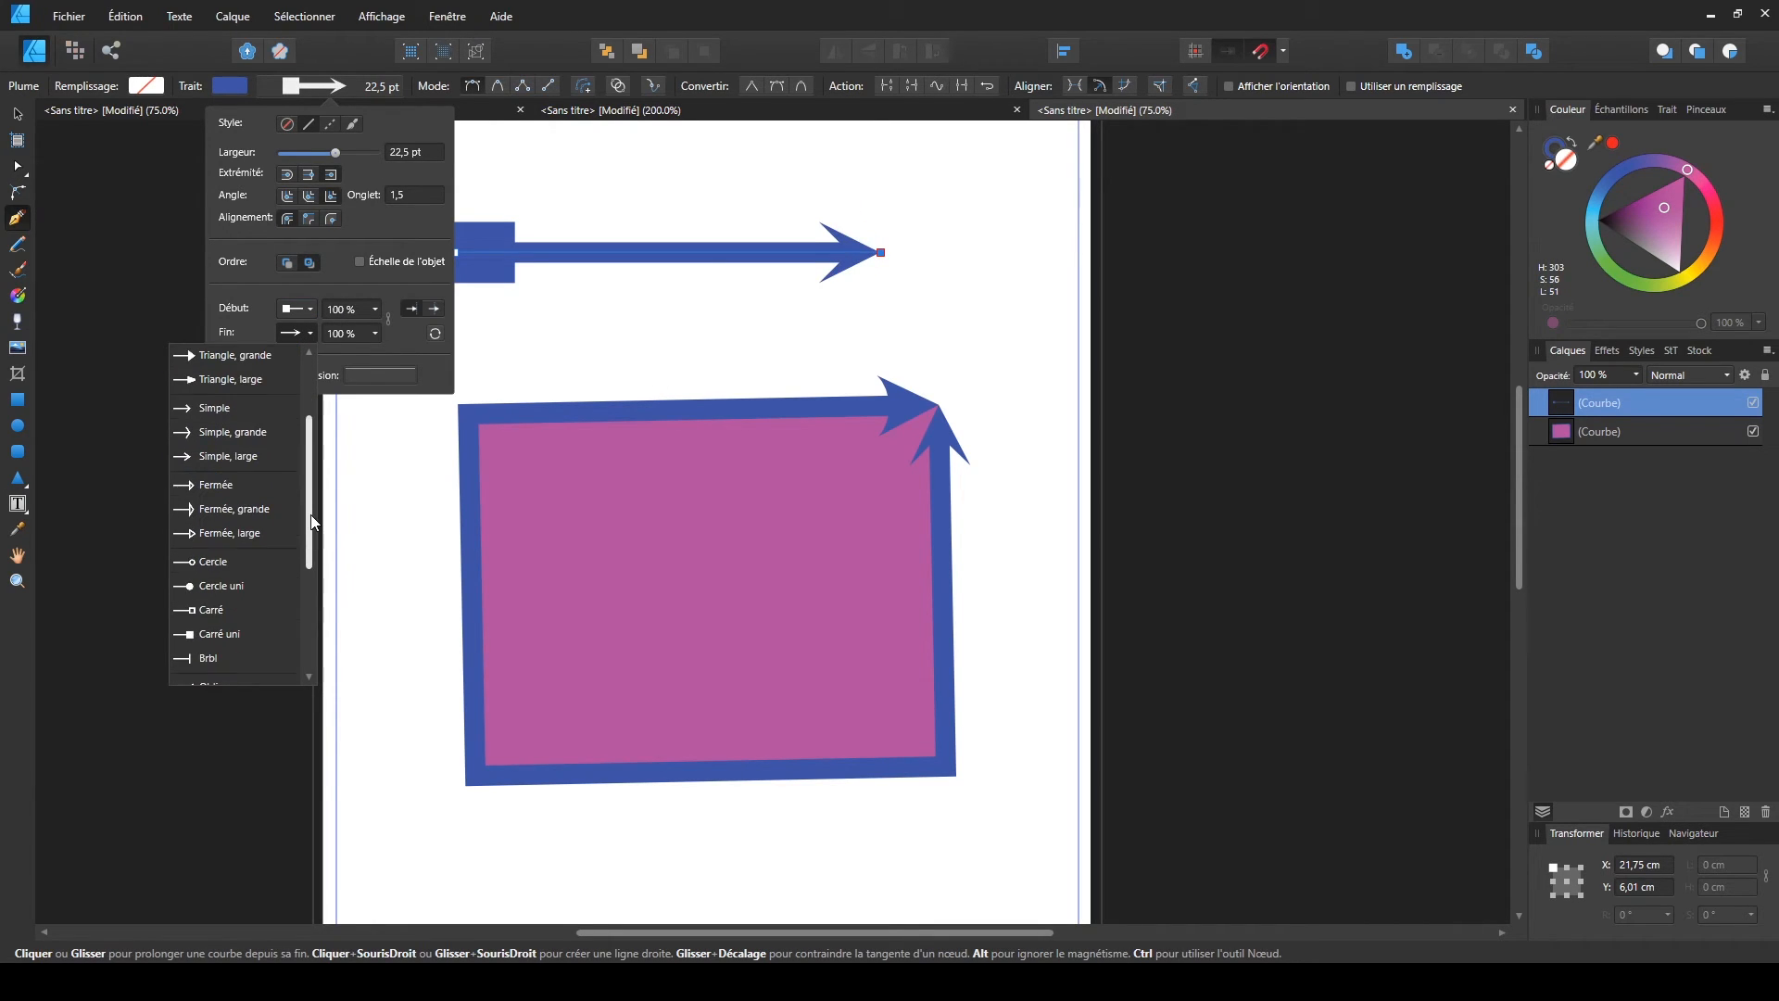
click(226, 492)
click(601, 339)
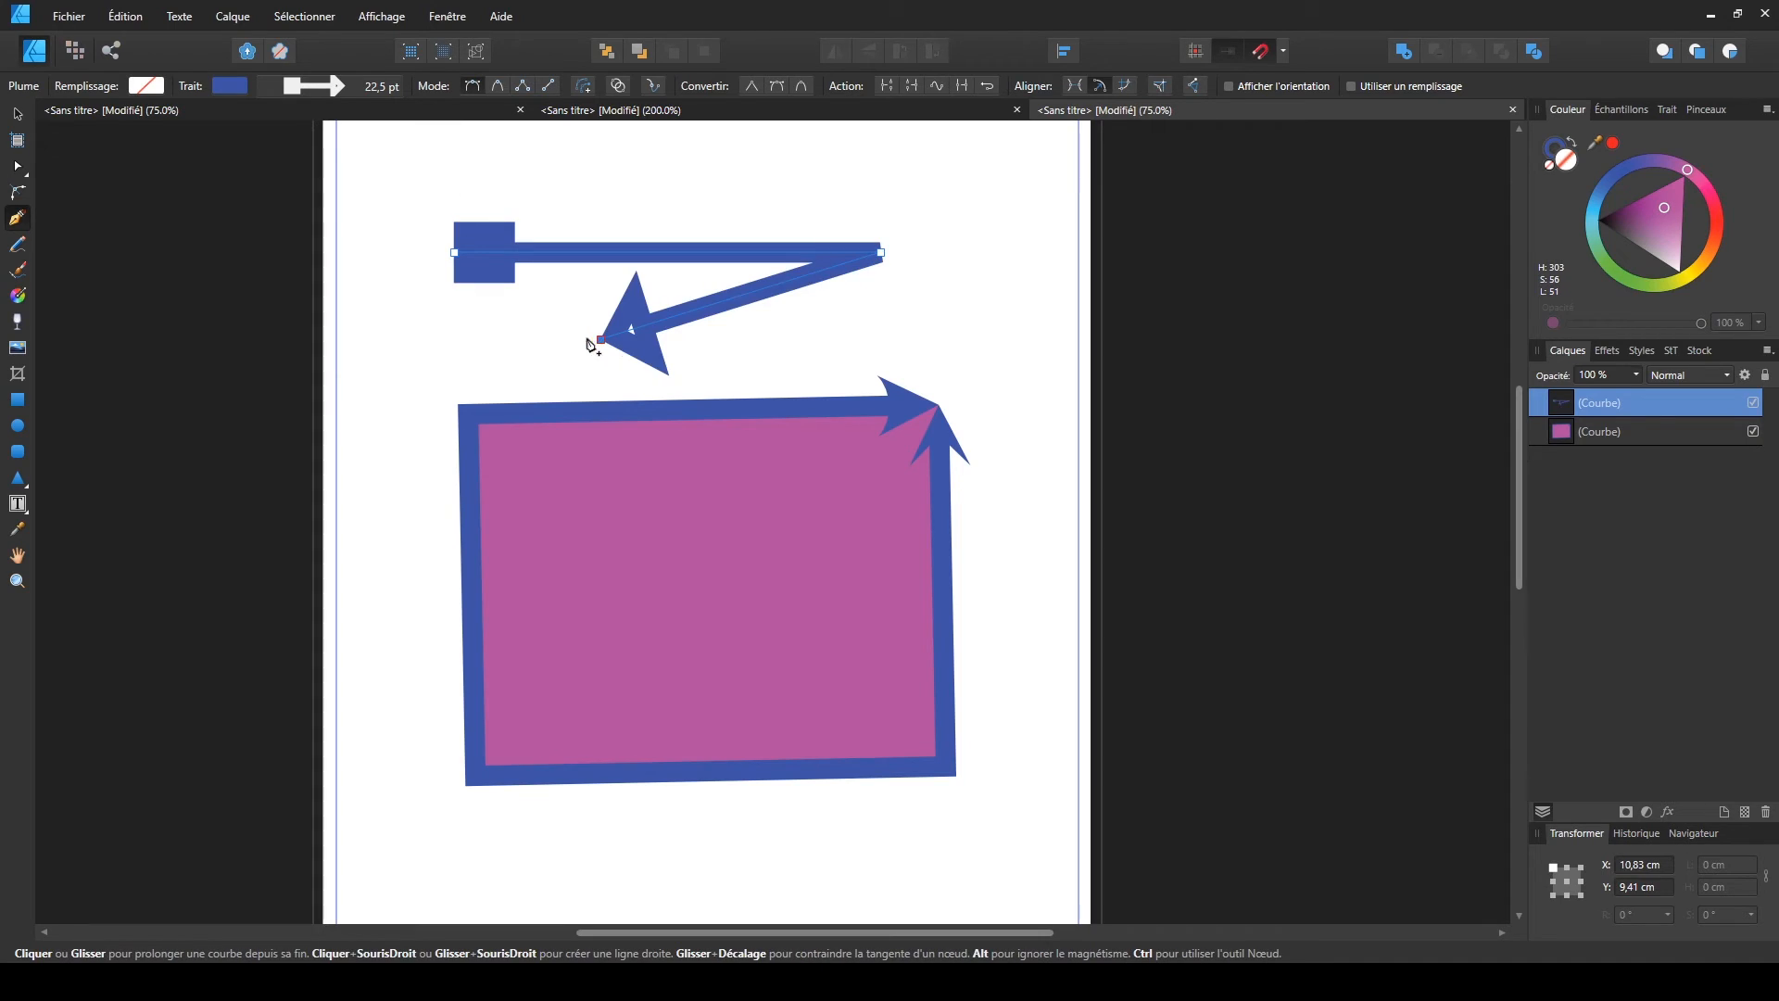
click(18, 117)
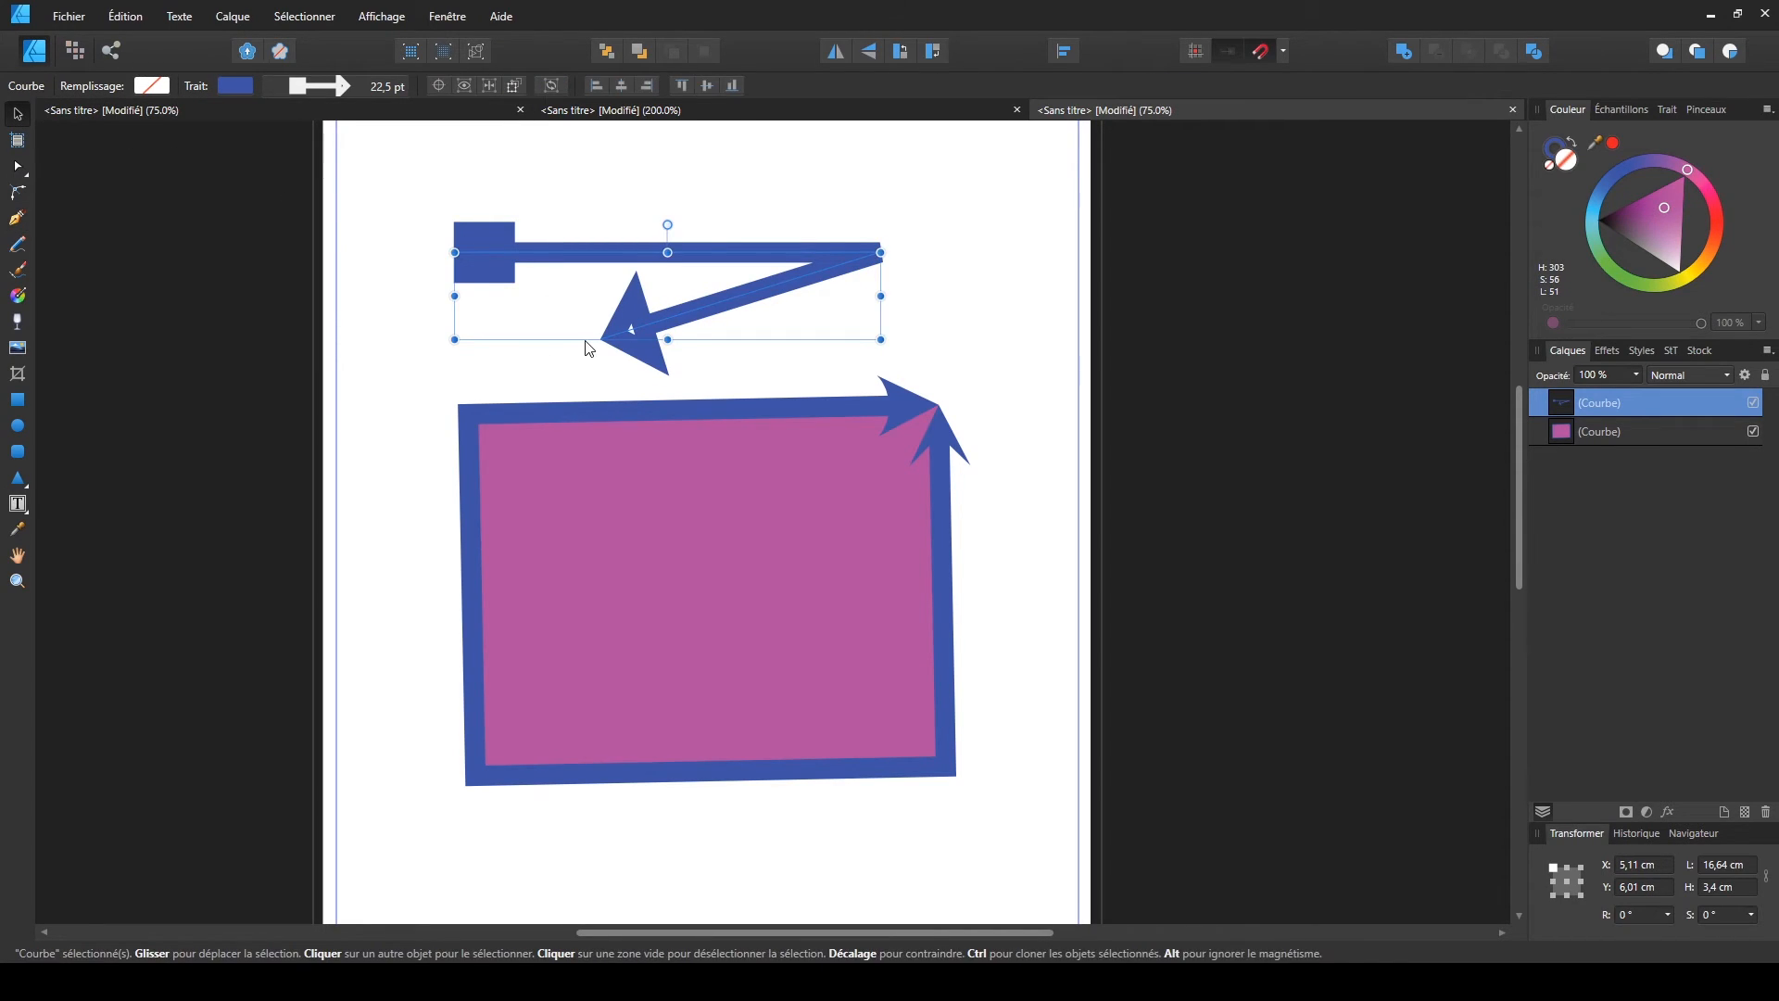
key(ctrl+z)
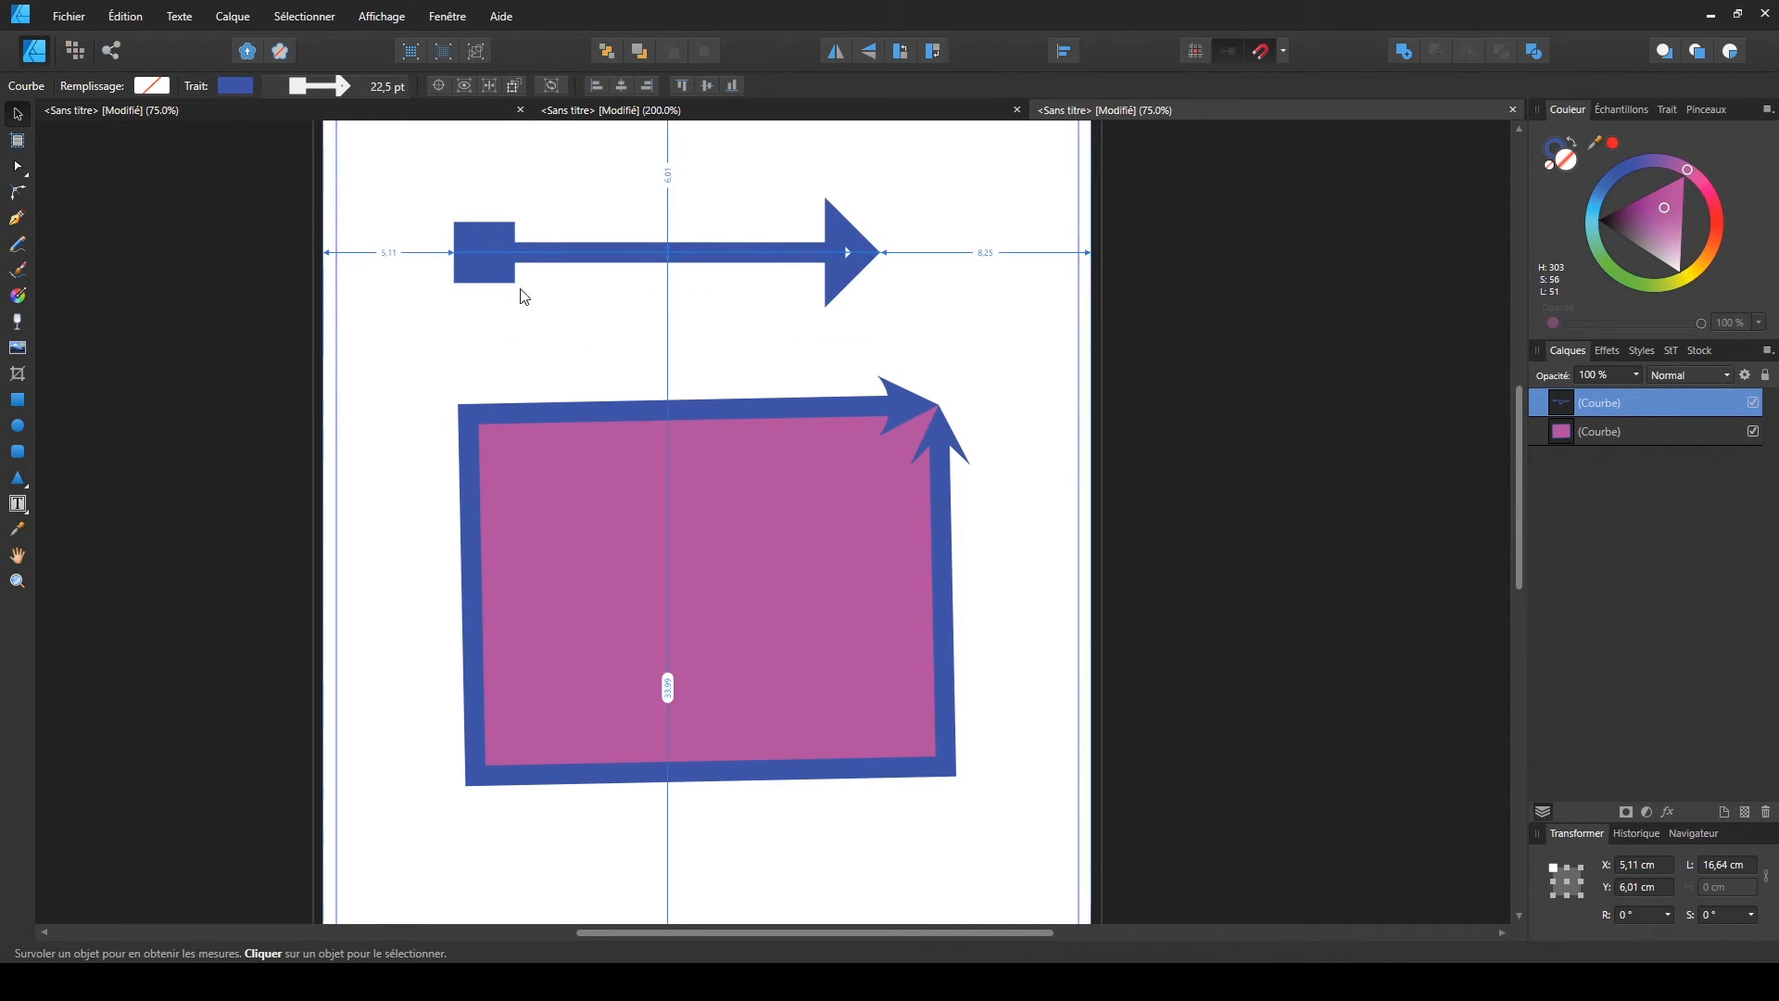
- Move the arrow line about 2.4 cm to the left and 1.7 cm up the page, and deselect it
click(938, 382)
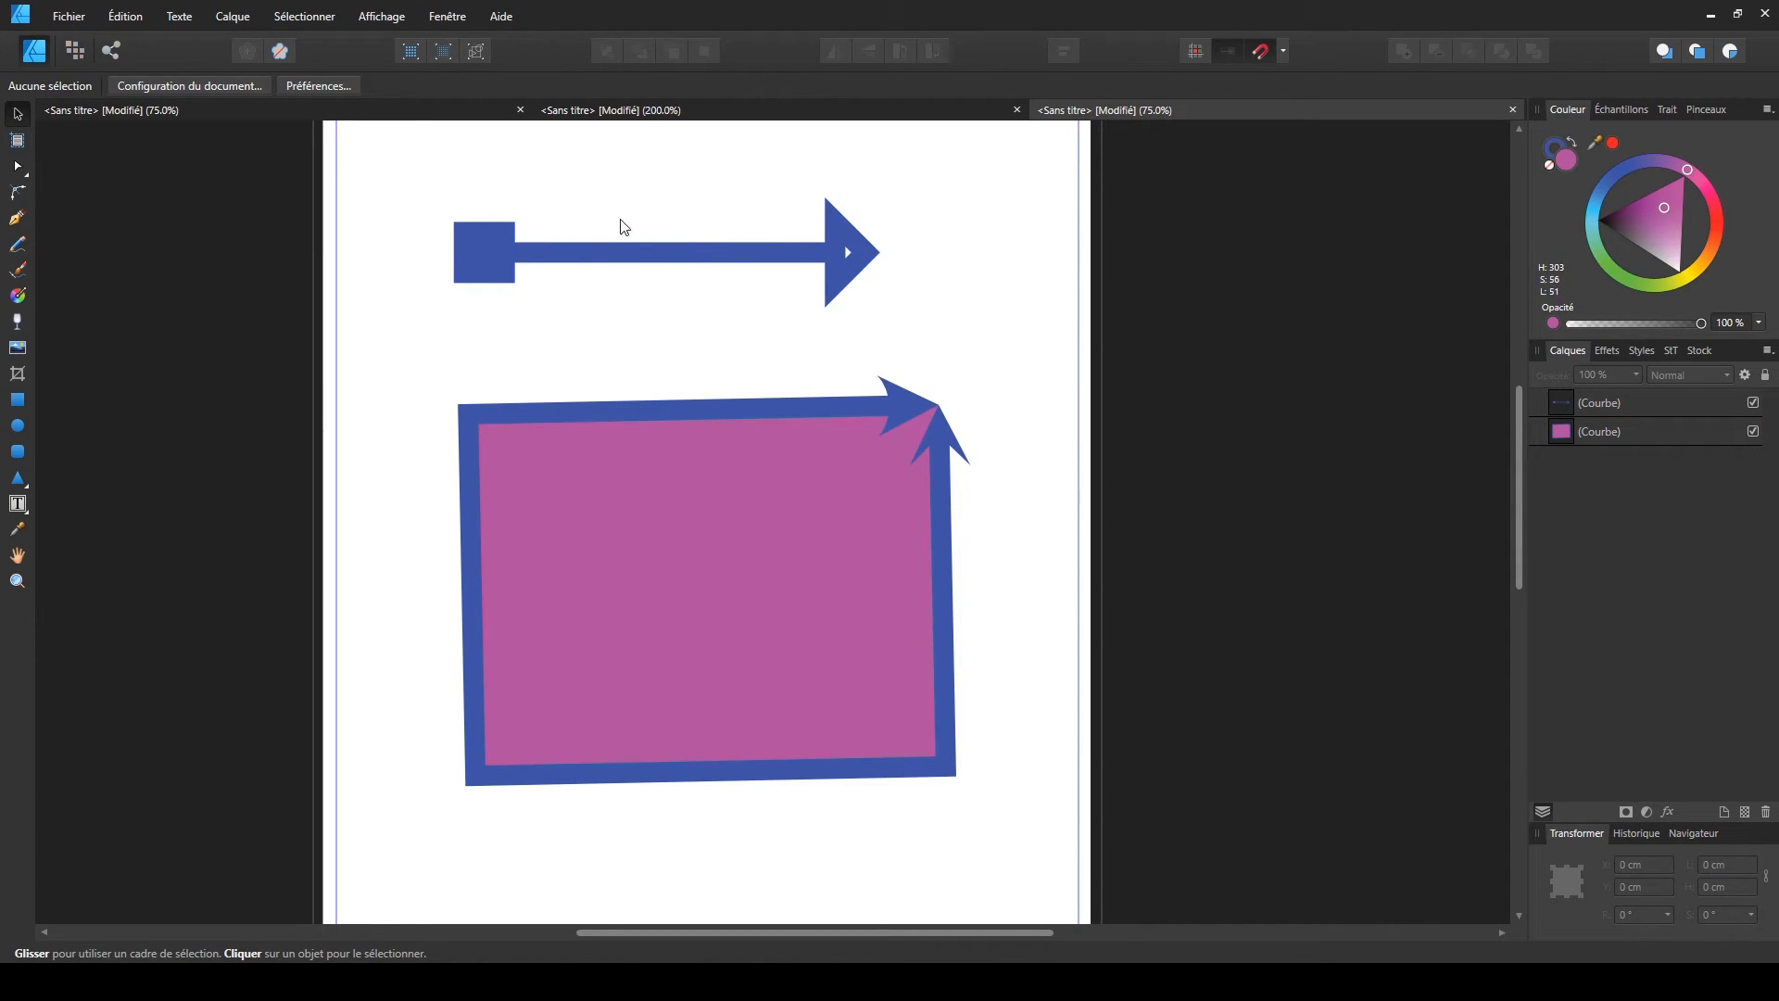
click(703, 262)
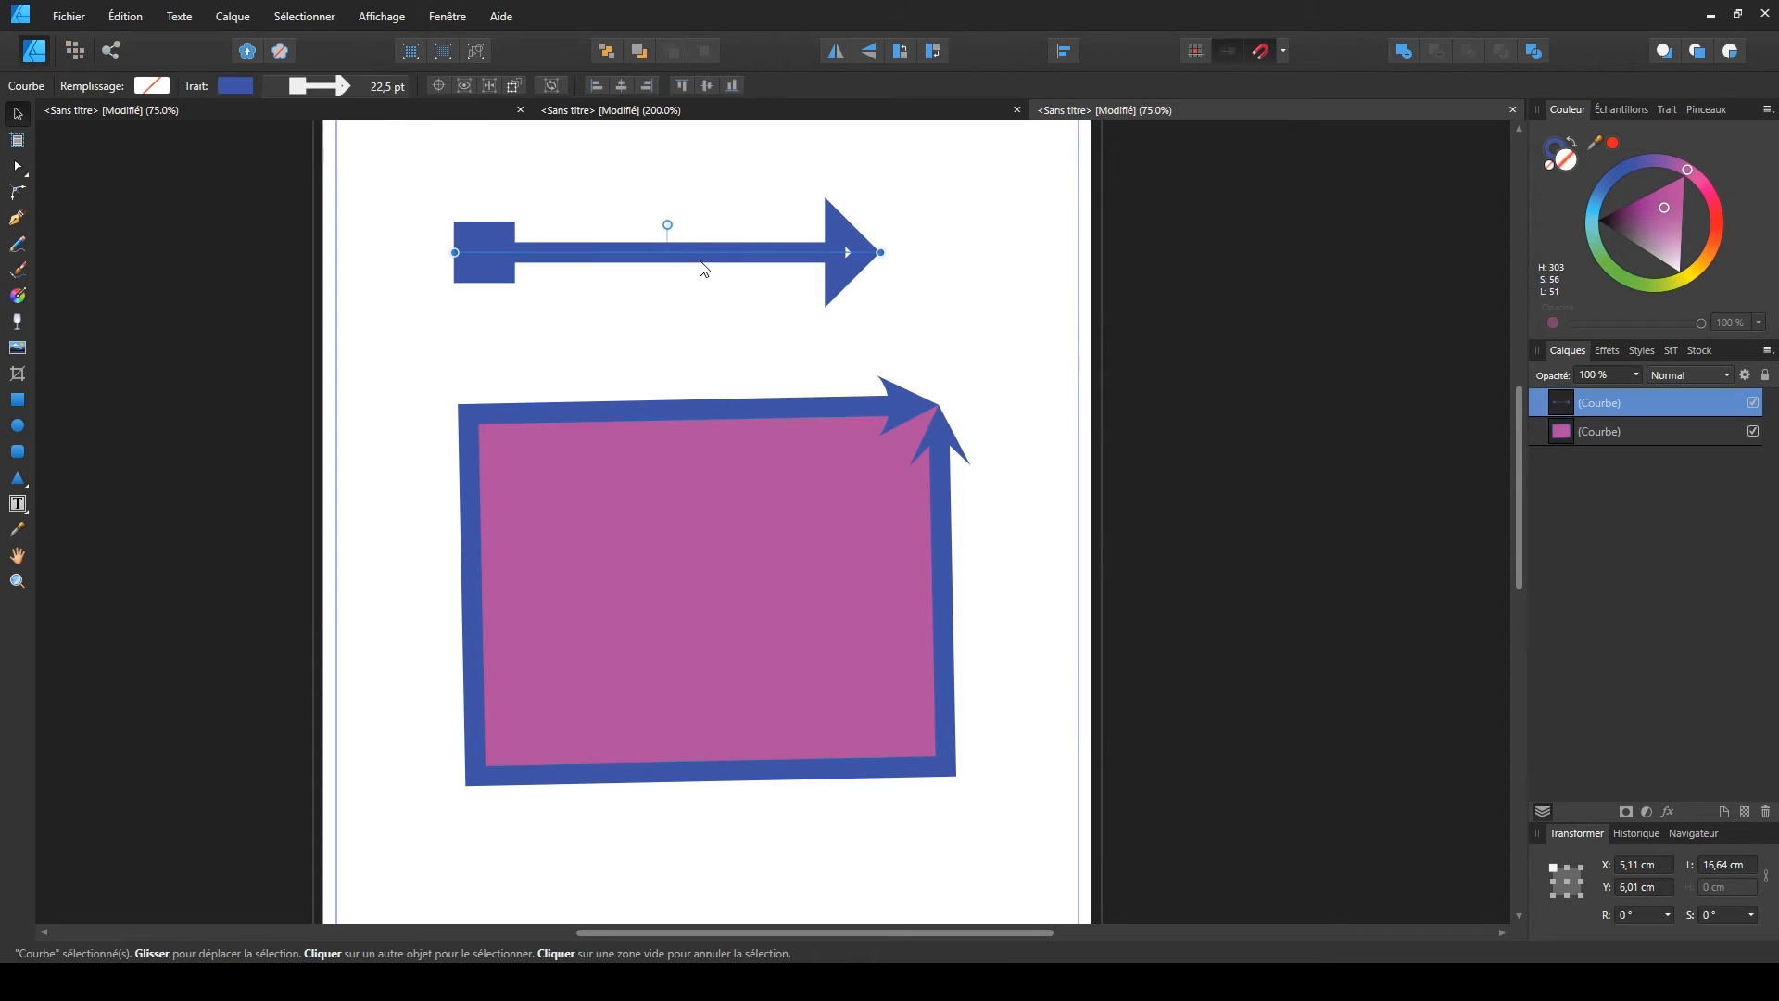
drag(702, 262, 663, 219)
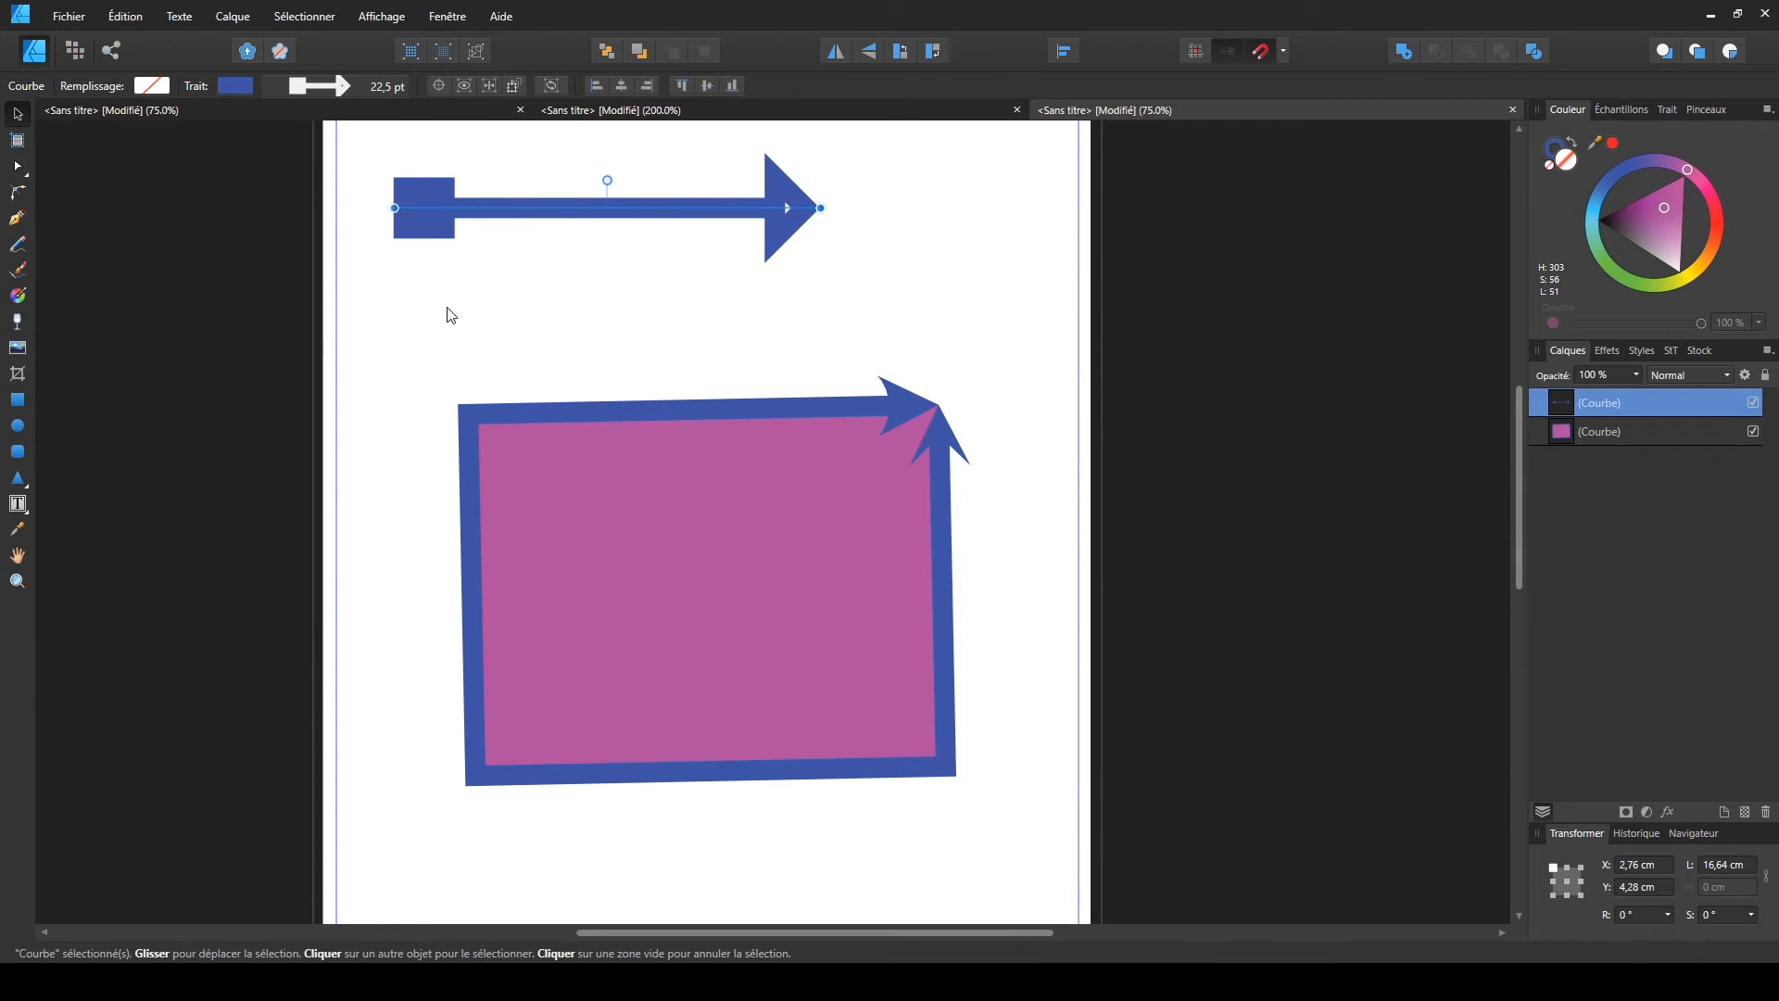
click(1009, 298)
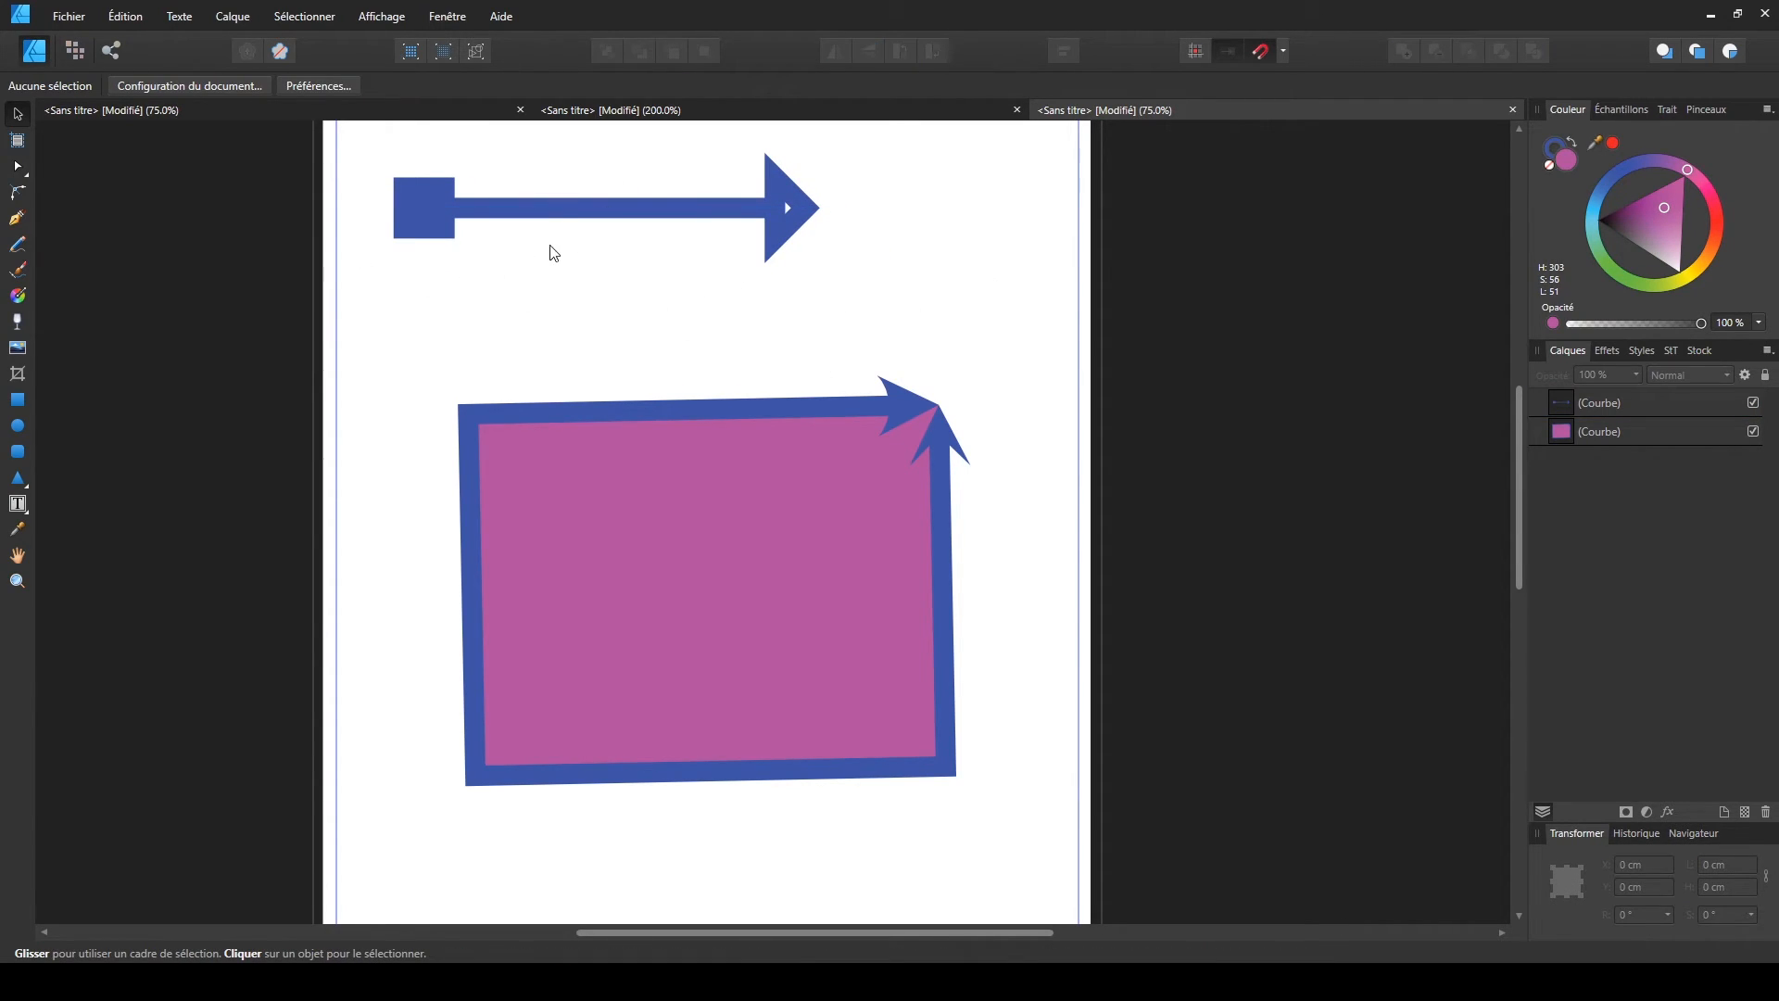
- Switch the rectangle's outline to the dashed style with a dash length of 20
click(566, 212)
click(619, 411)
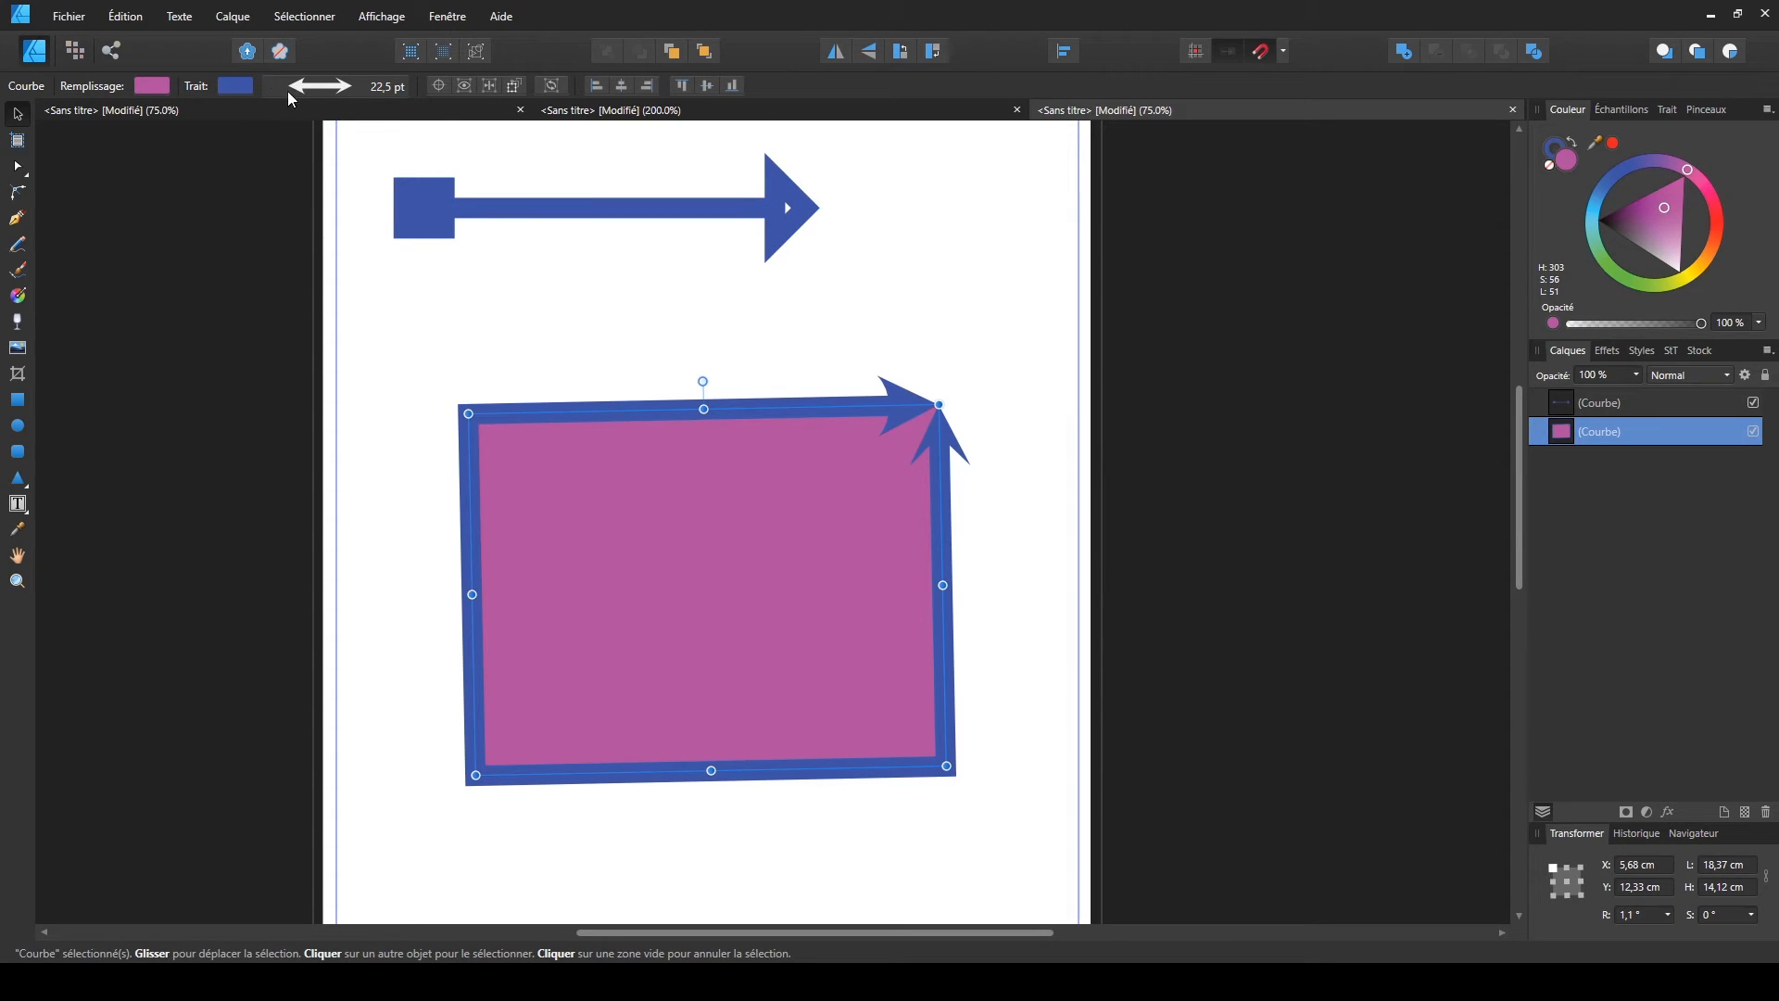
click(315, 91)
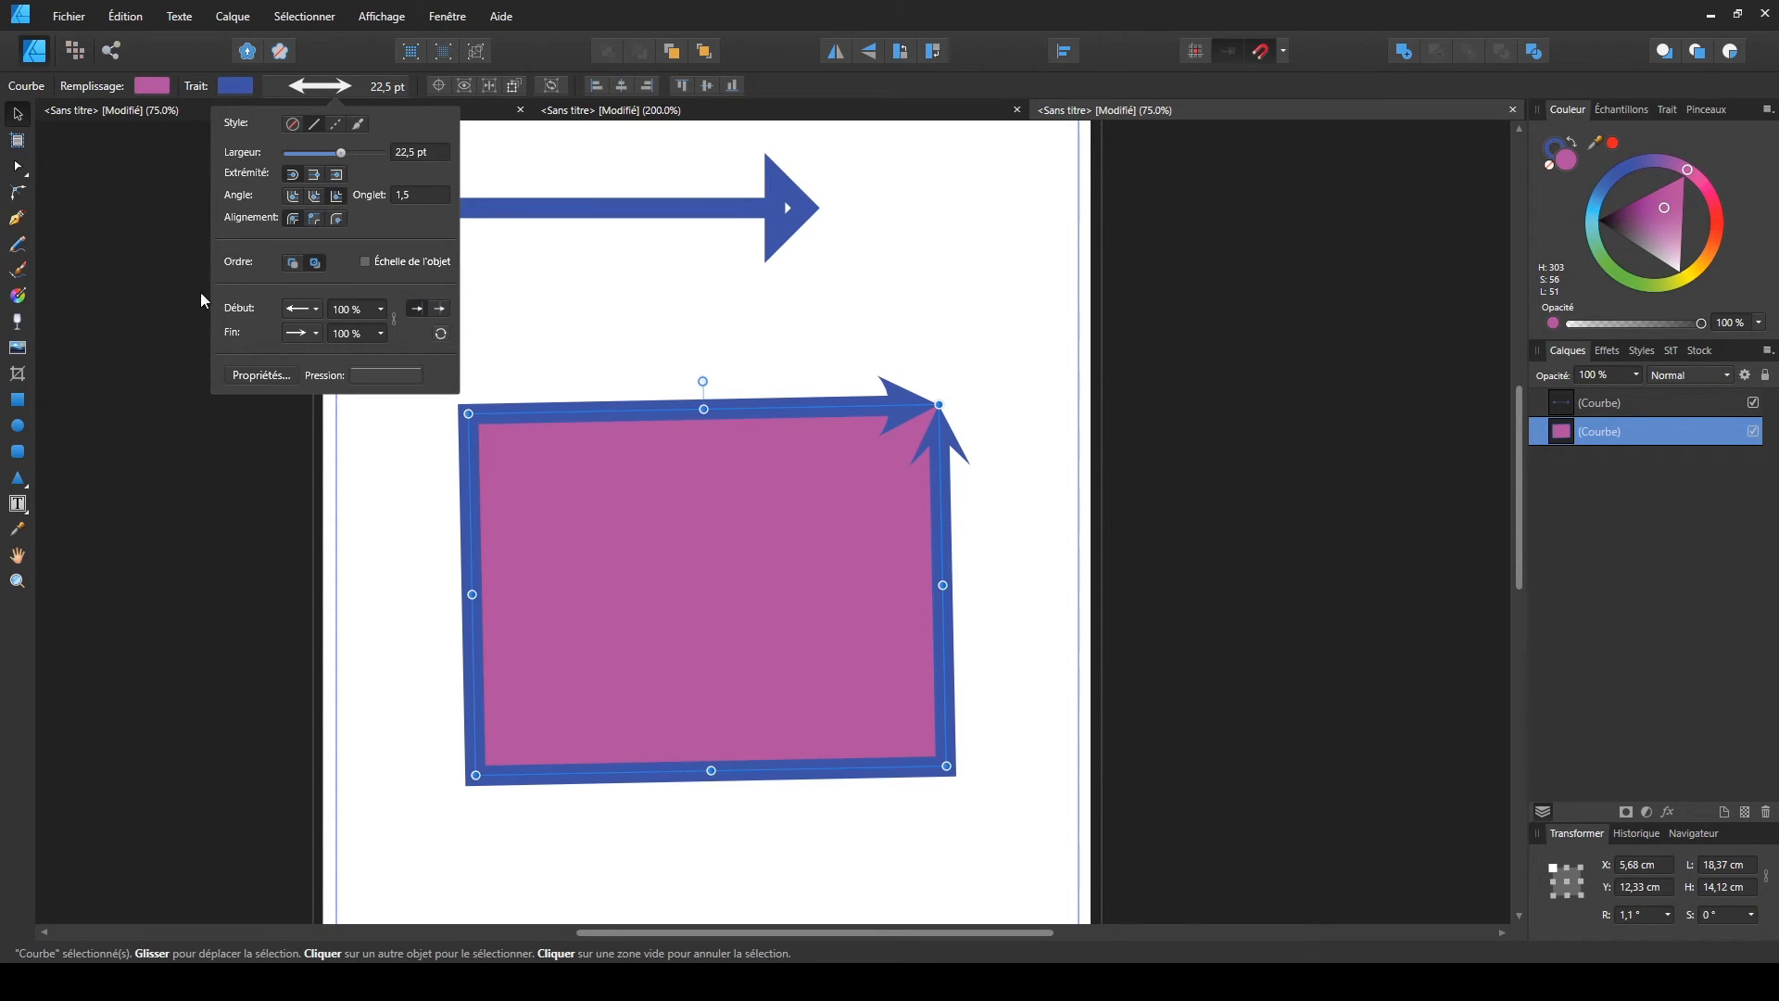
click(336, 123)
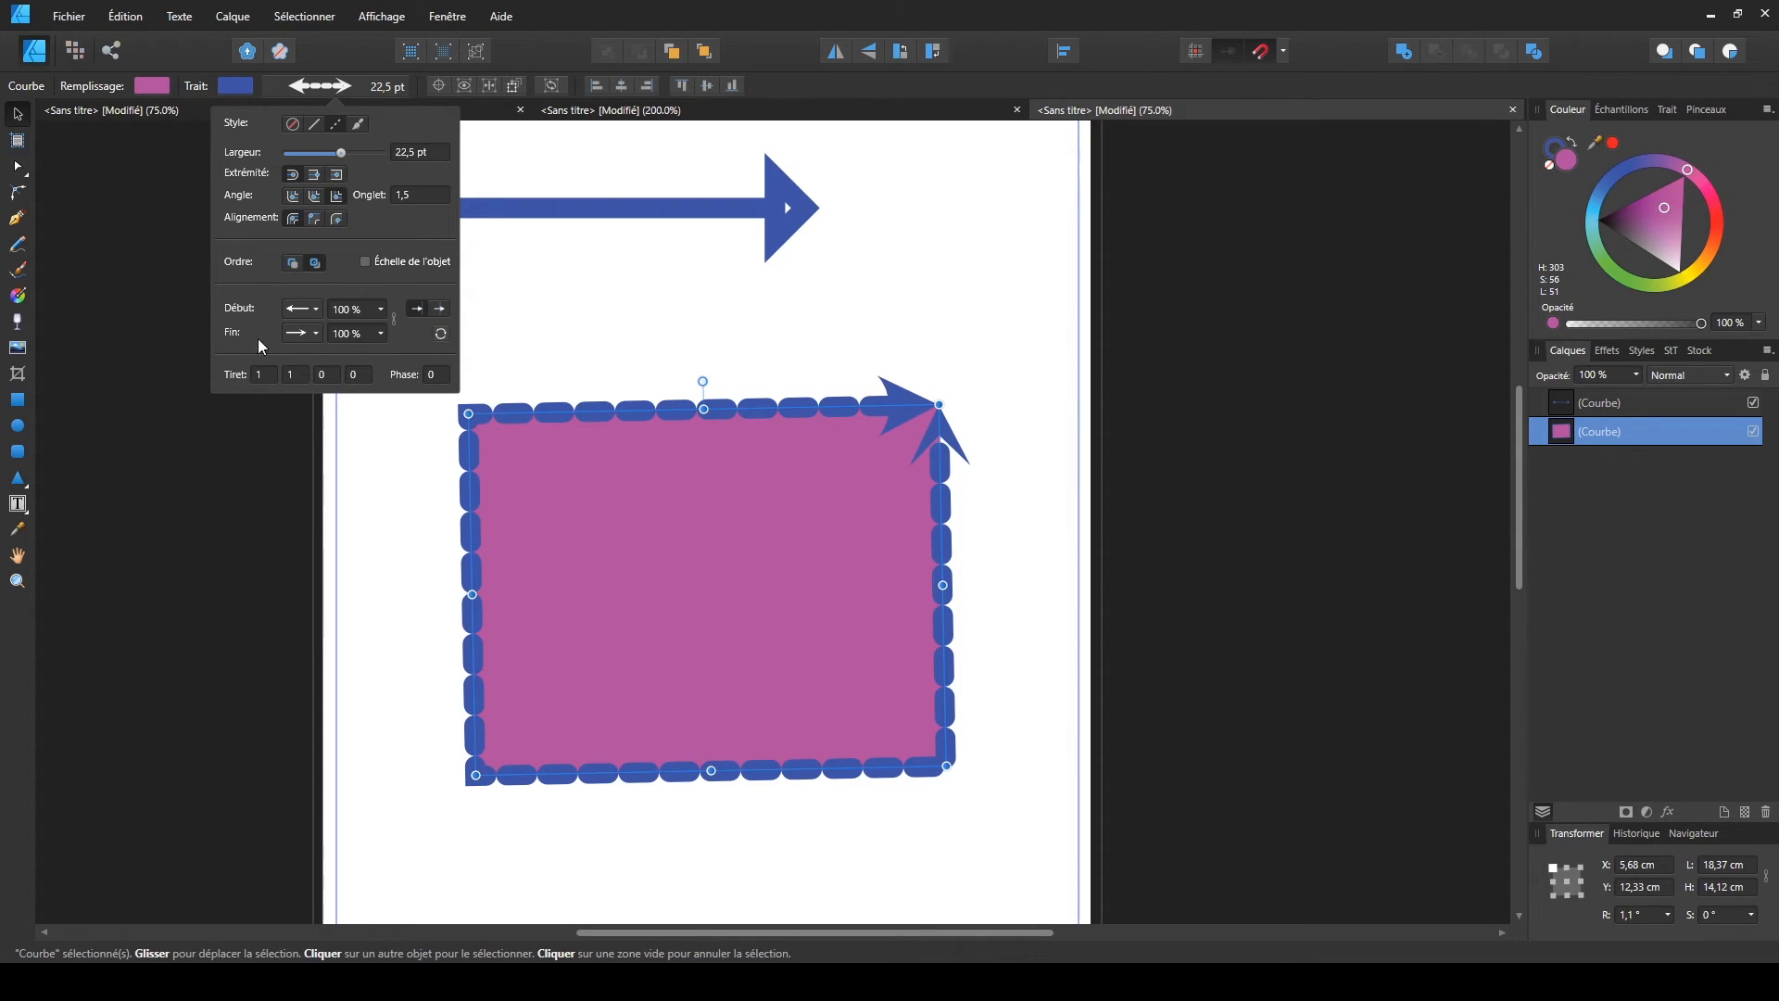
click(269, 376)
text(20)
click(298, 374)
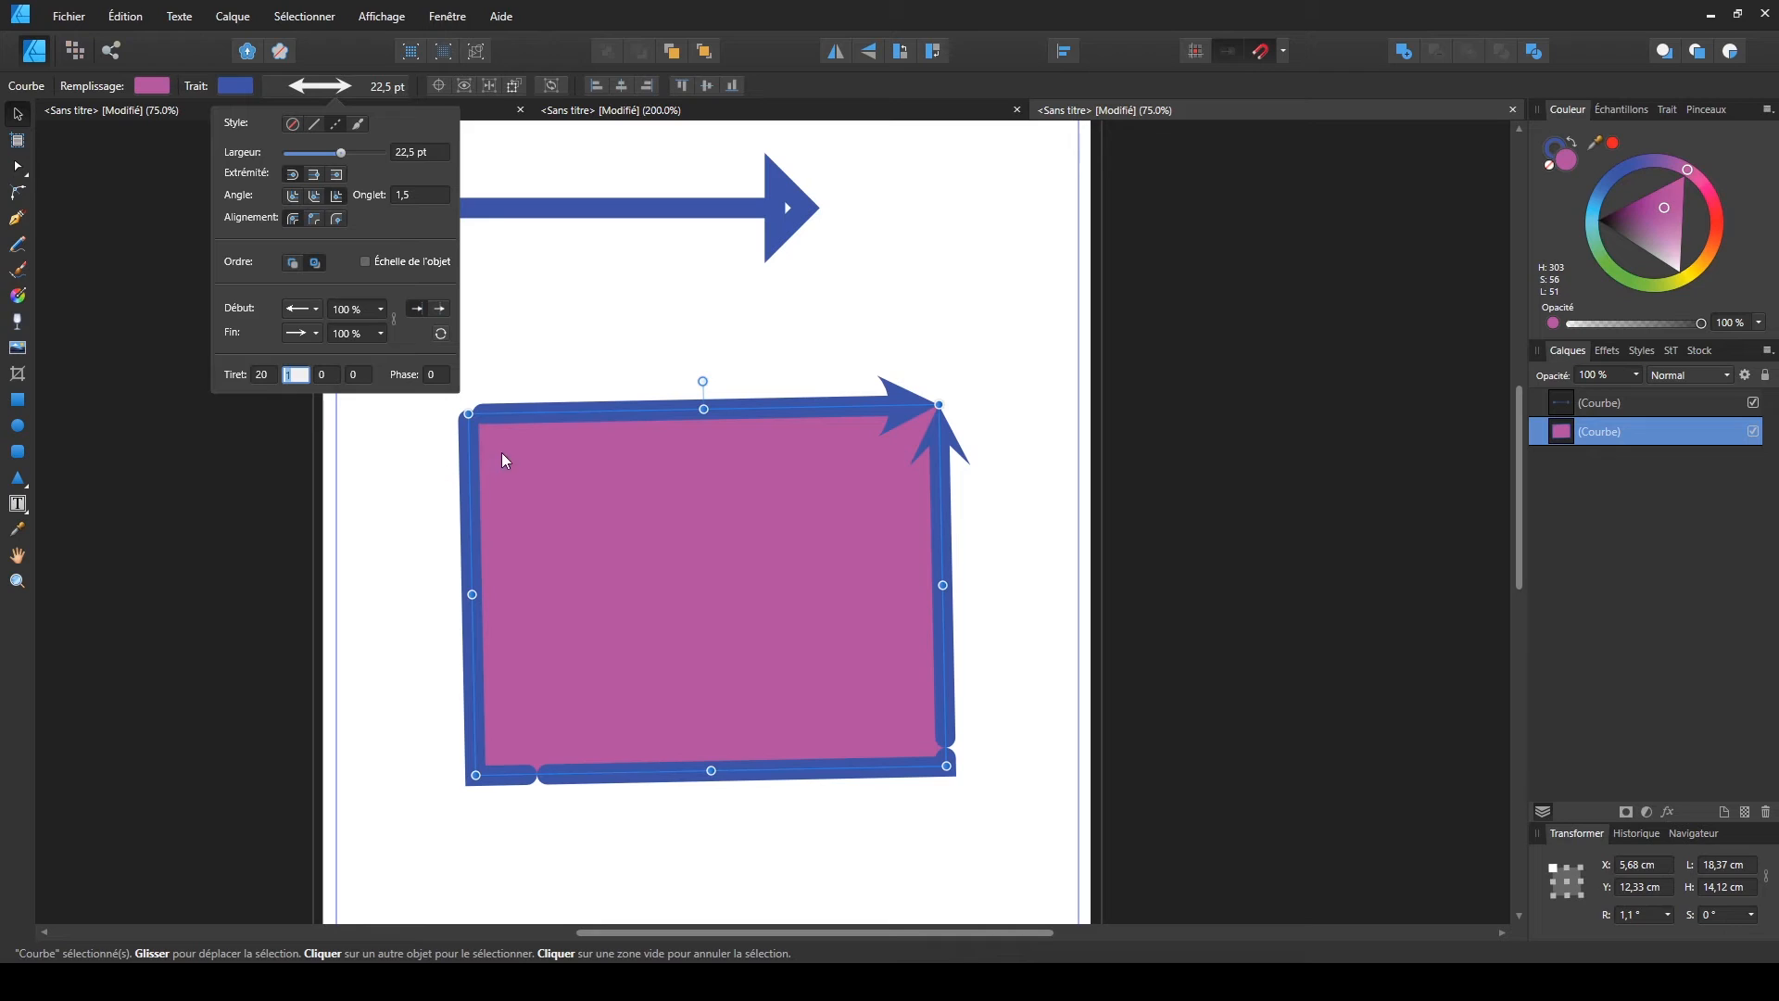
- Set both the dash length and the gap of the rectangle's outline to 10
click(270, 378)
text(10)
click(297, 378)
text(10)
- Set both the dash length and the gap of the rectangle's outline to 4
click(260, 375)
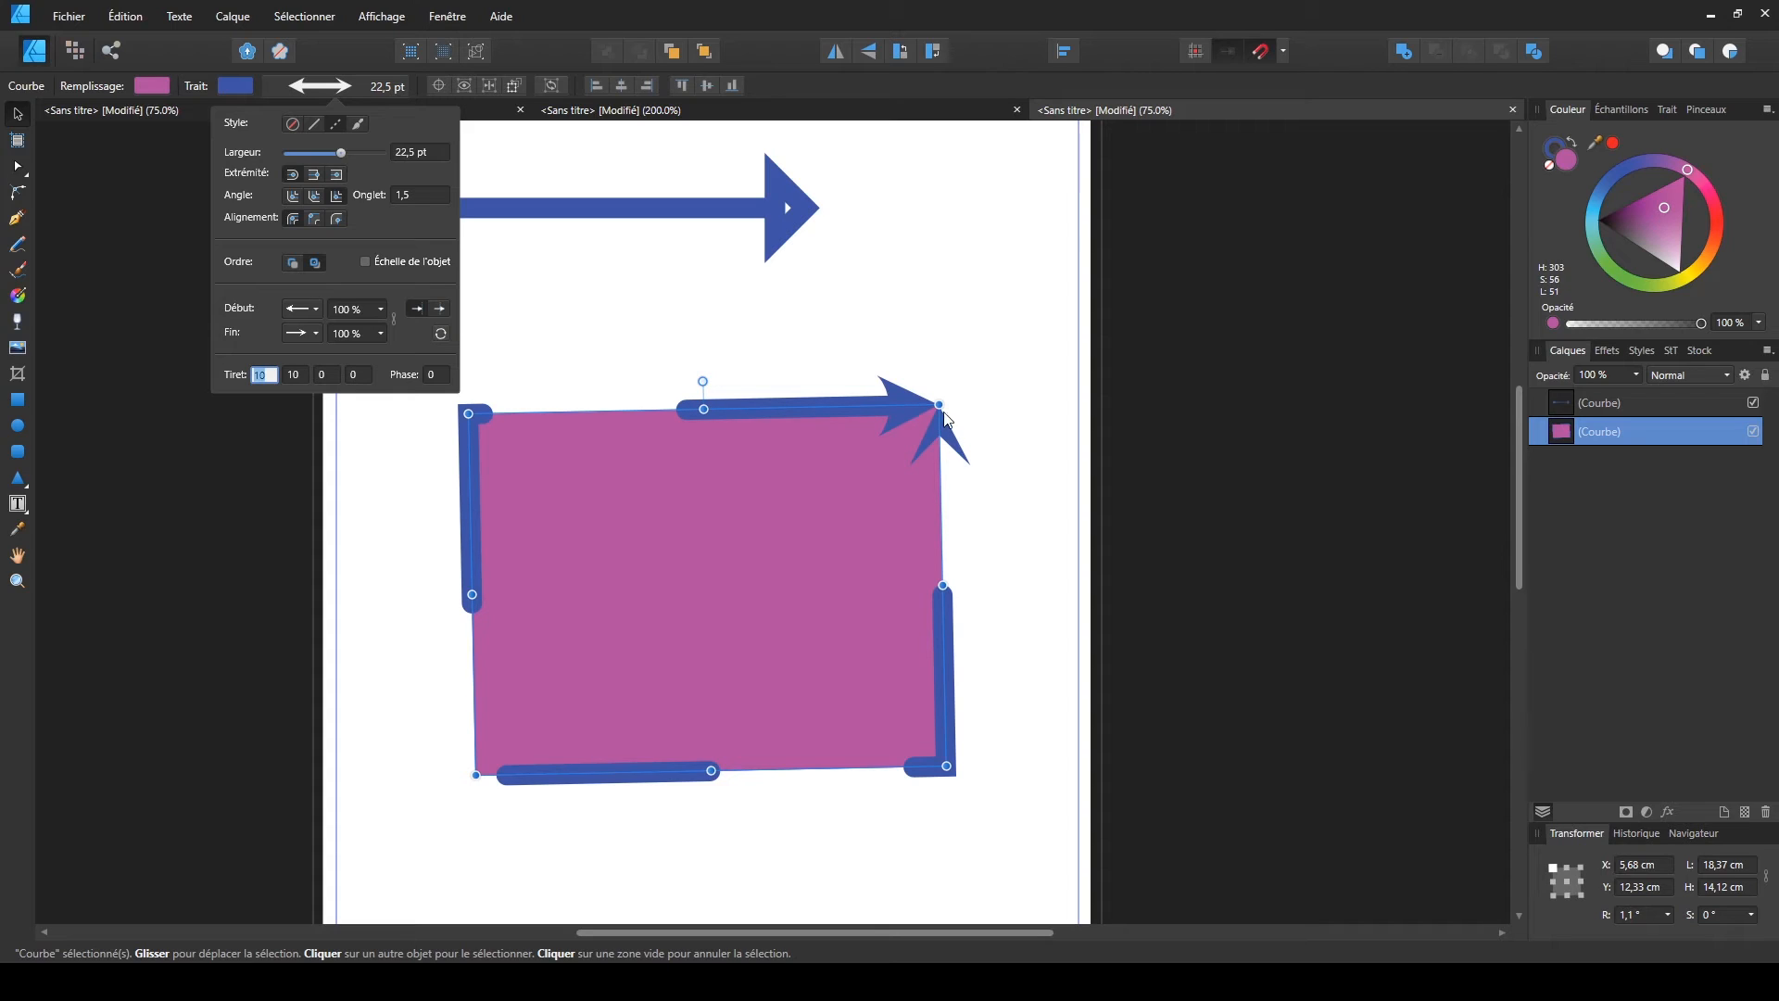
drag(267, 375, 249, 376)
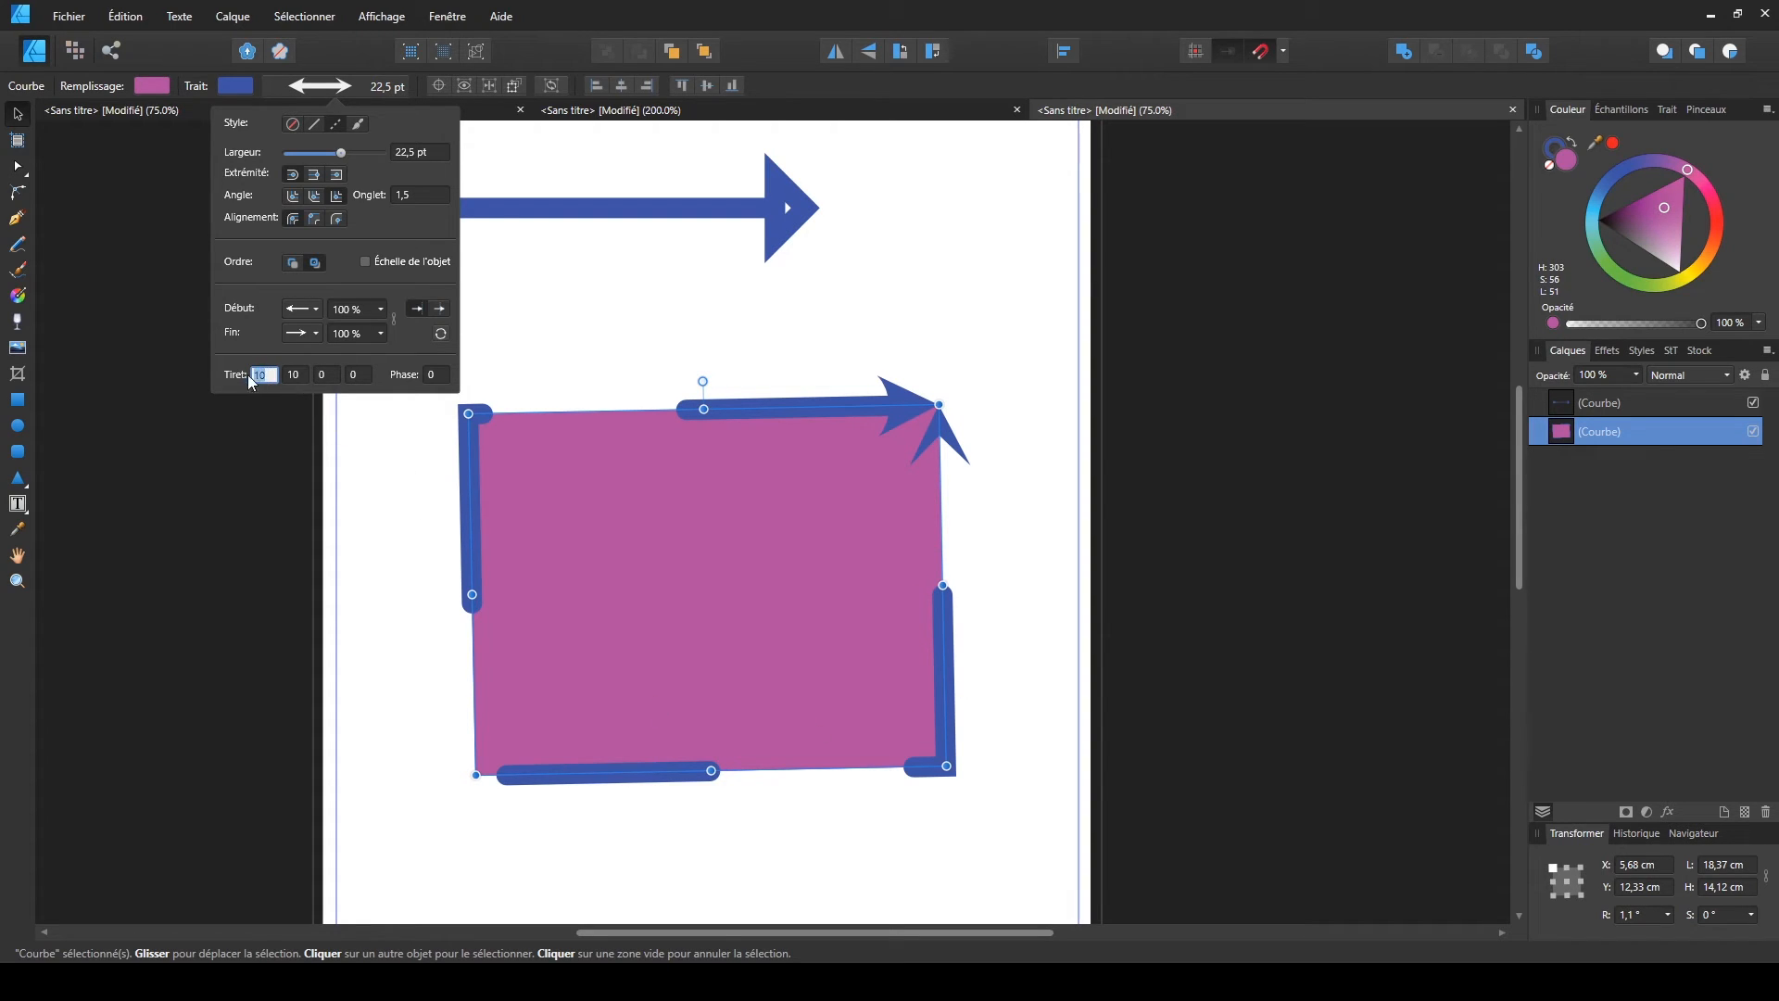
text(4)
double_click(306, 374)
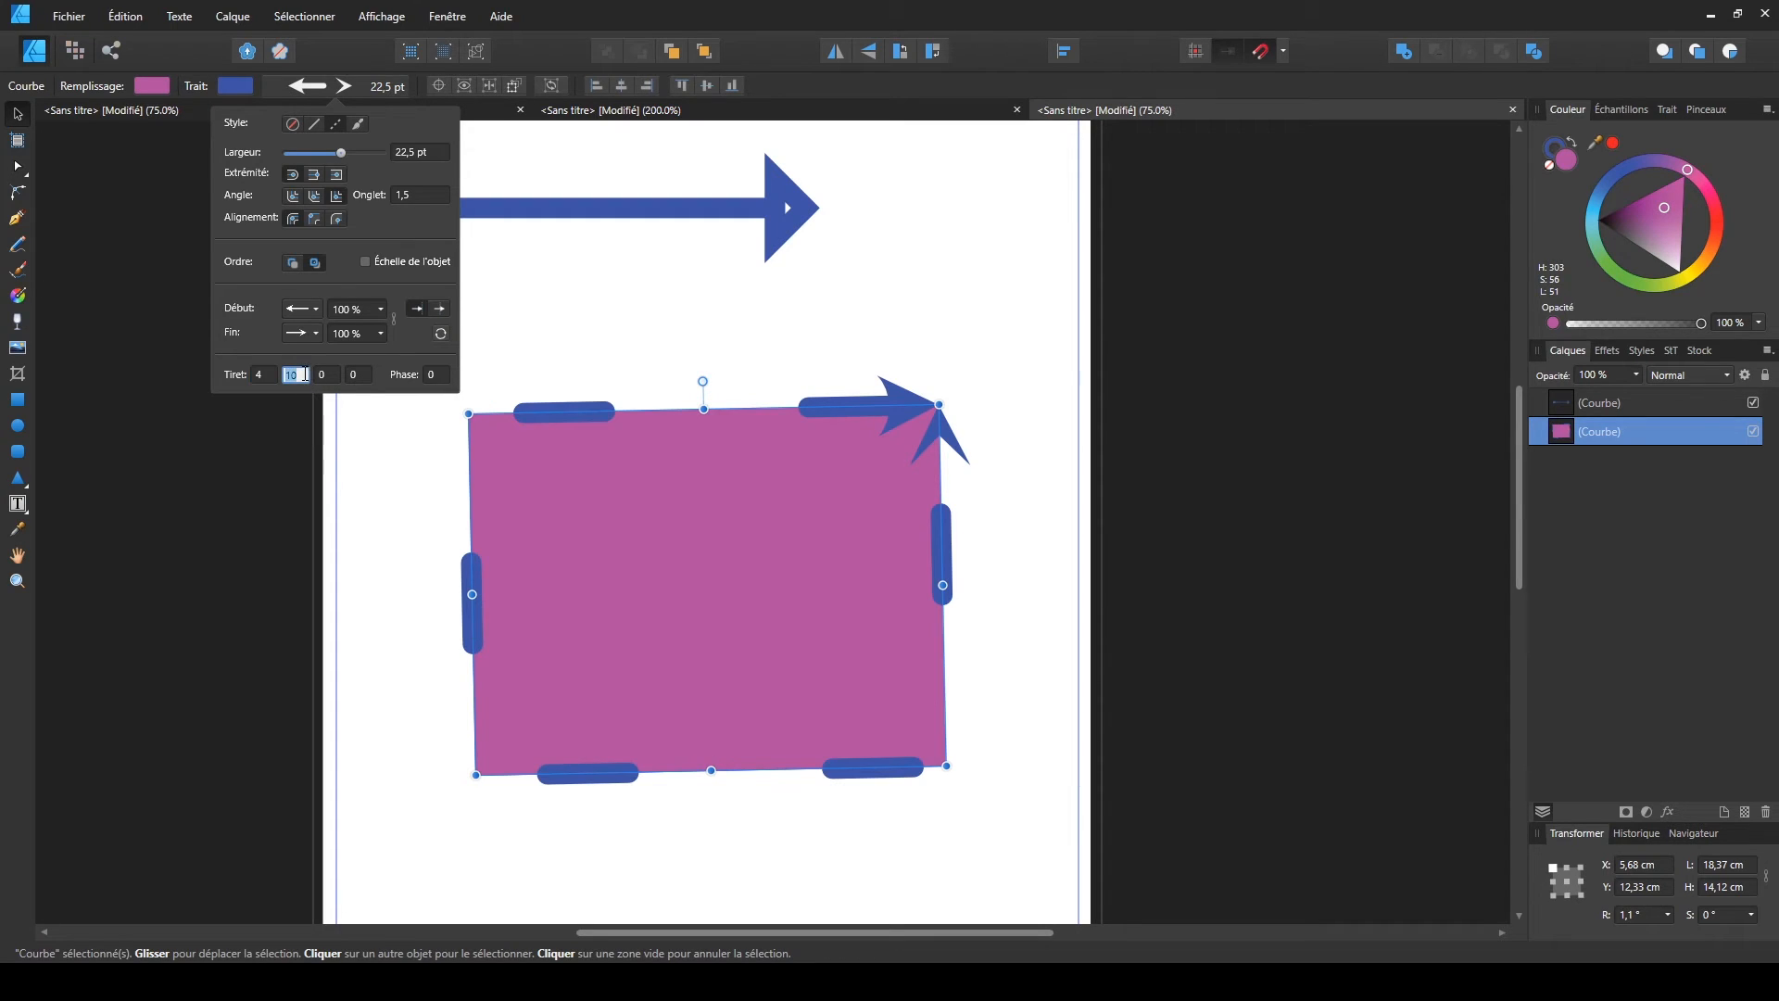
text(4)
- Try a dash phase of 2 on the rectangle's outline, set the phase to 4, and deselect the rectangle
double_click(263, 374)
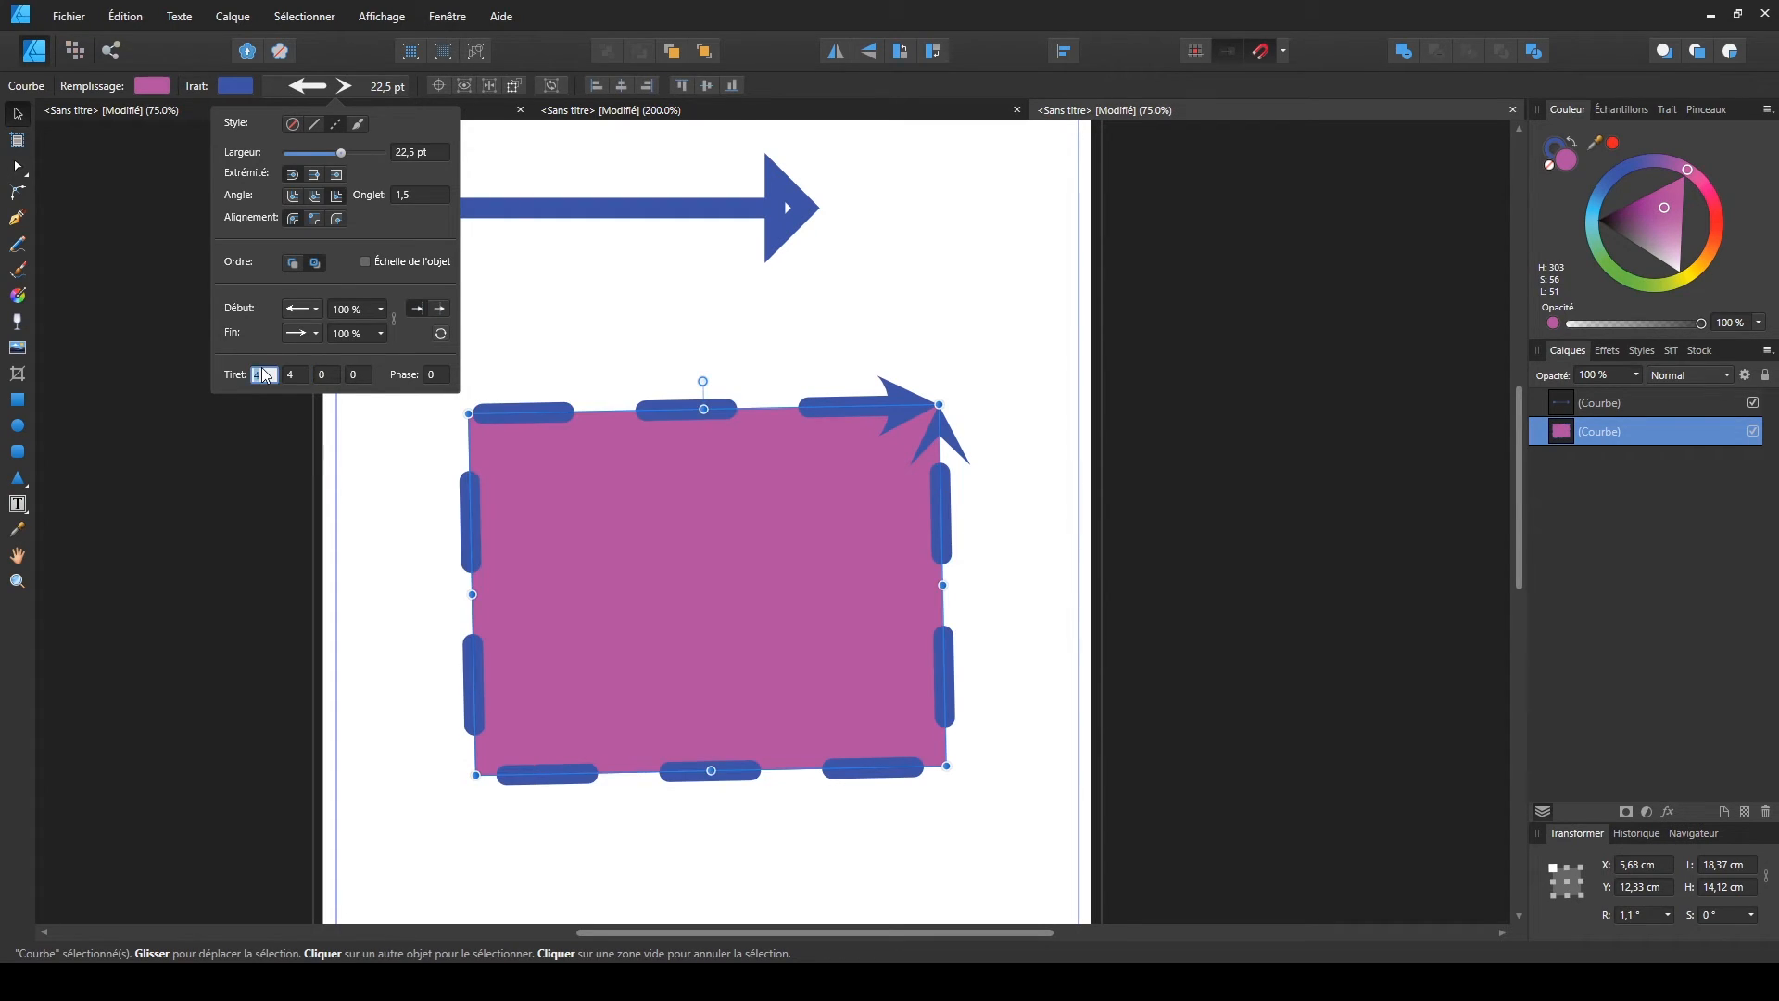
key(Tab)
click(438, 374)
click(356, 375)
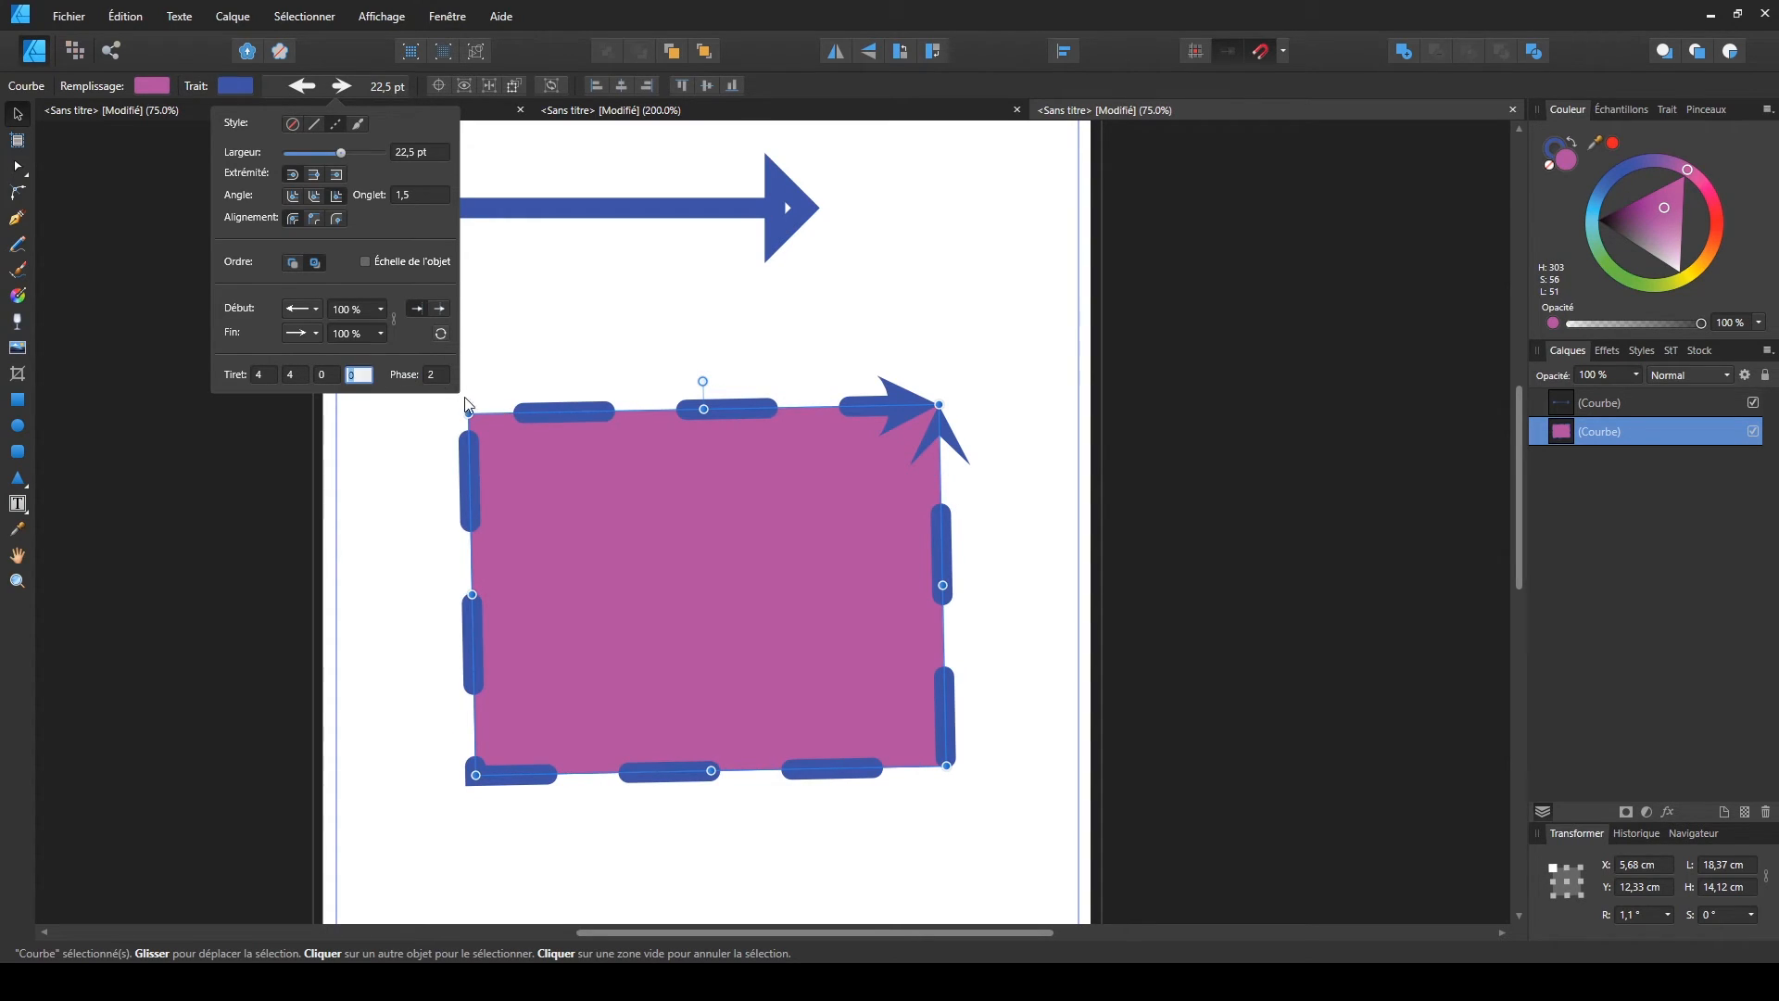
click(437, 375)
text(4)
click(361, 374)
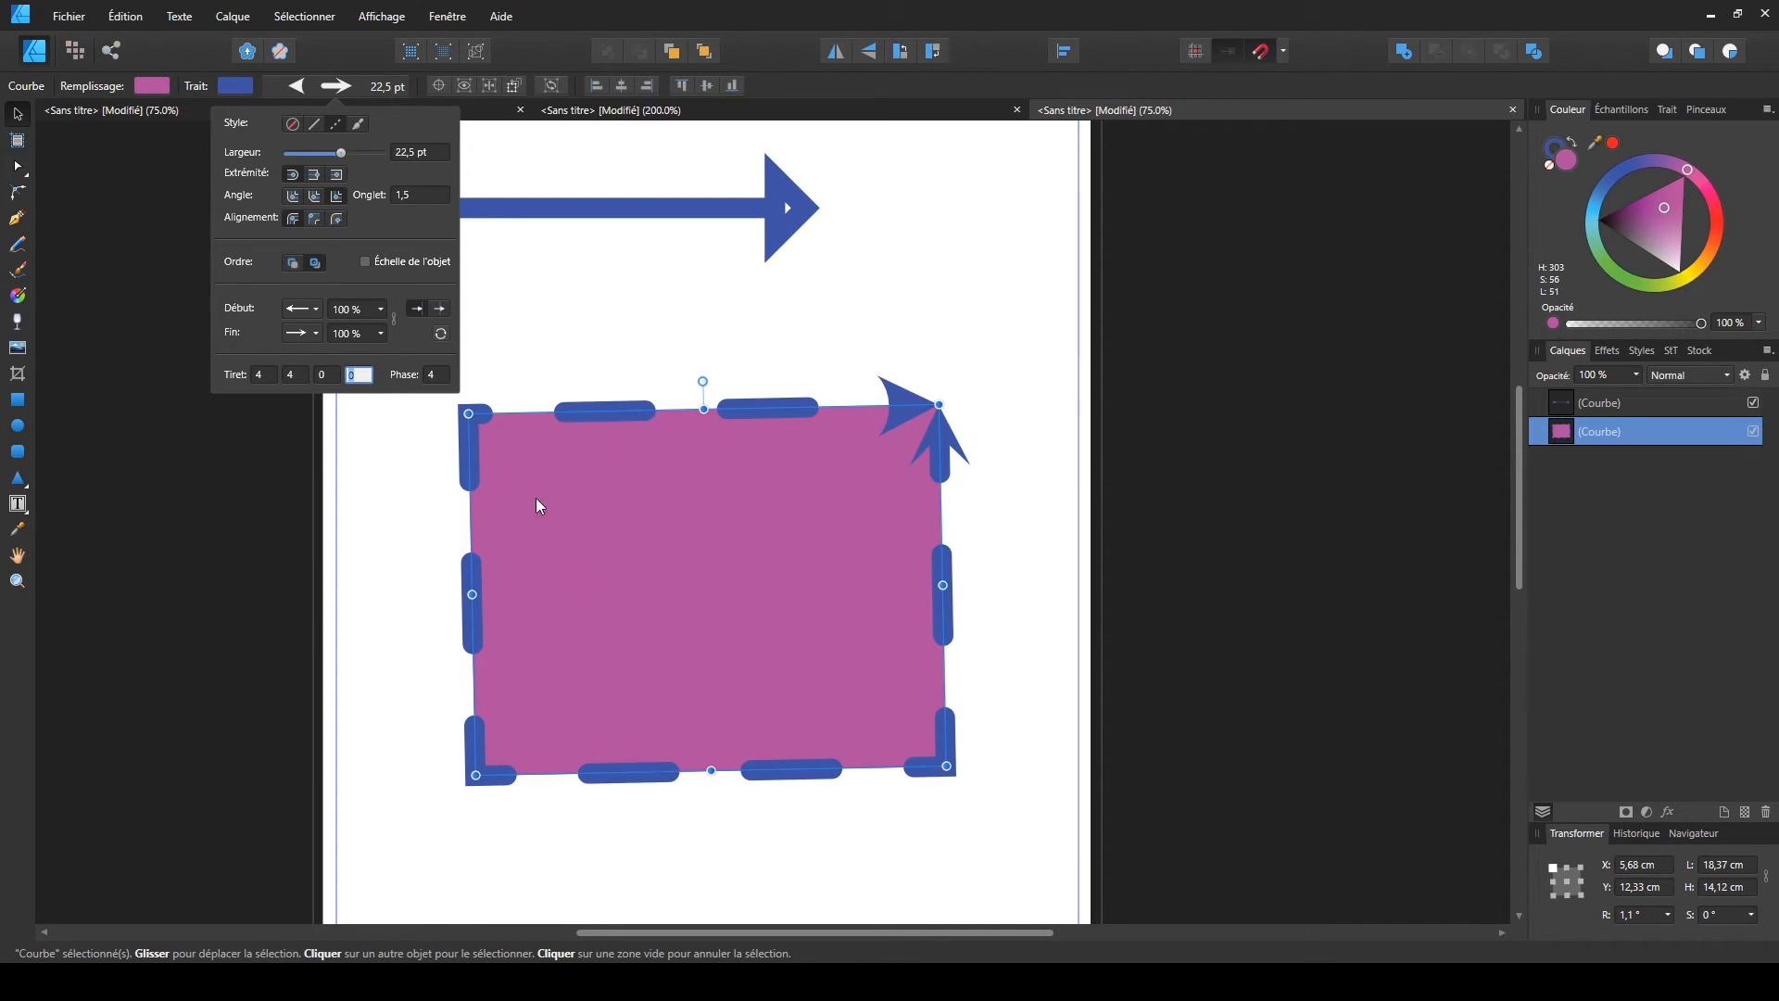
click(683, 318)
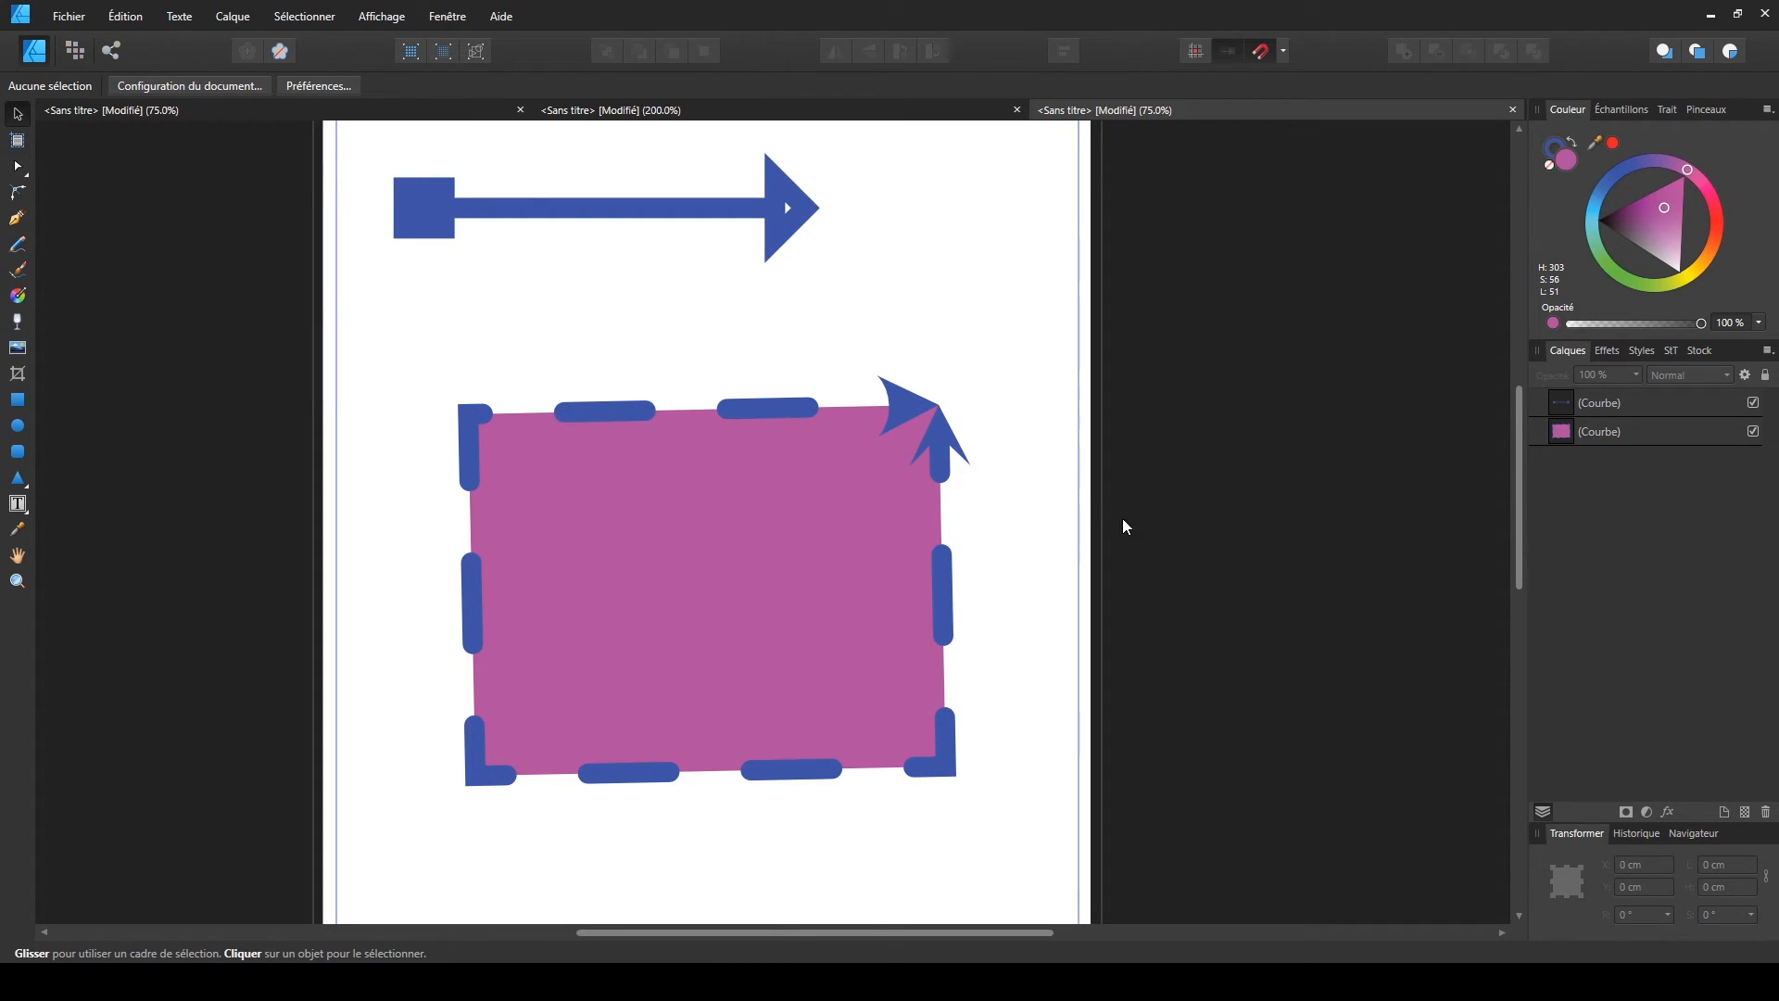
- Move the dashed rectangle about 3 cm to the left and 5 cm up, just below the arrow line, and deselect it
click(629, 582)
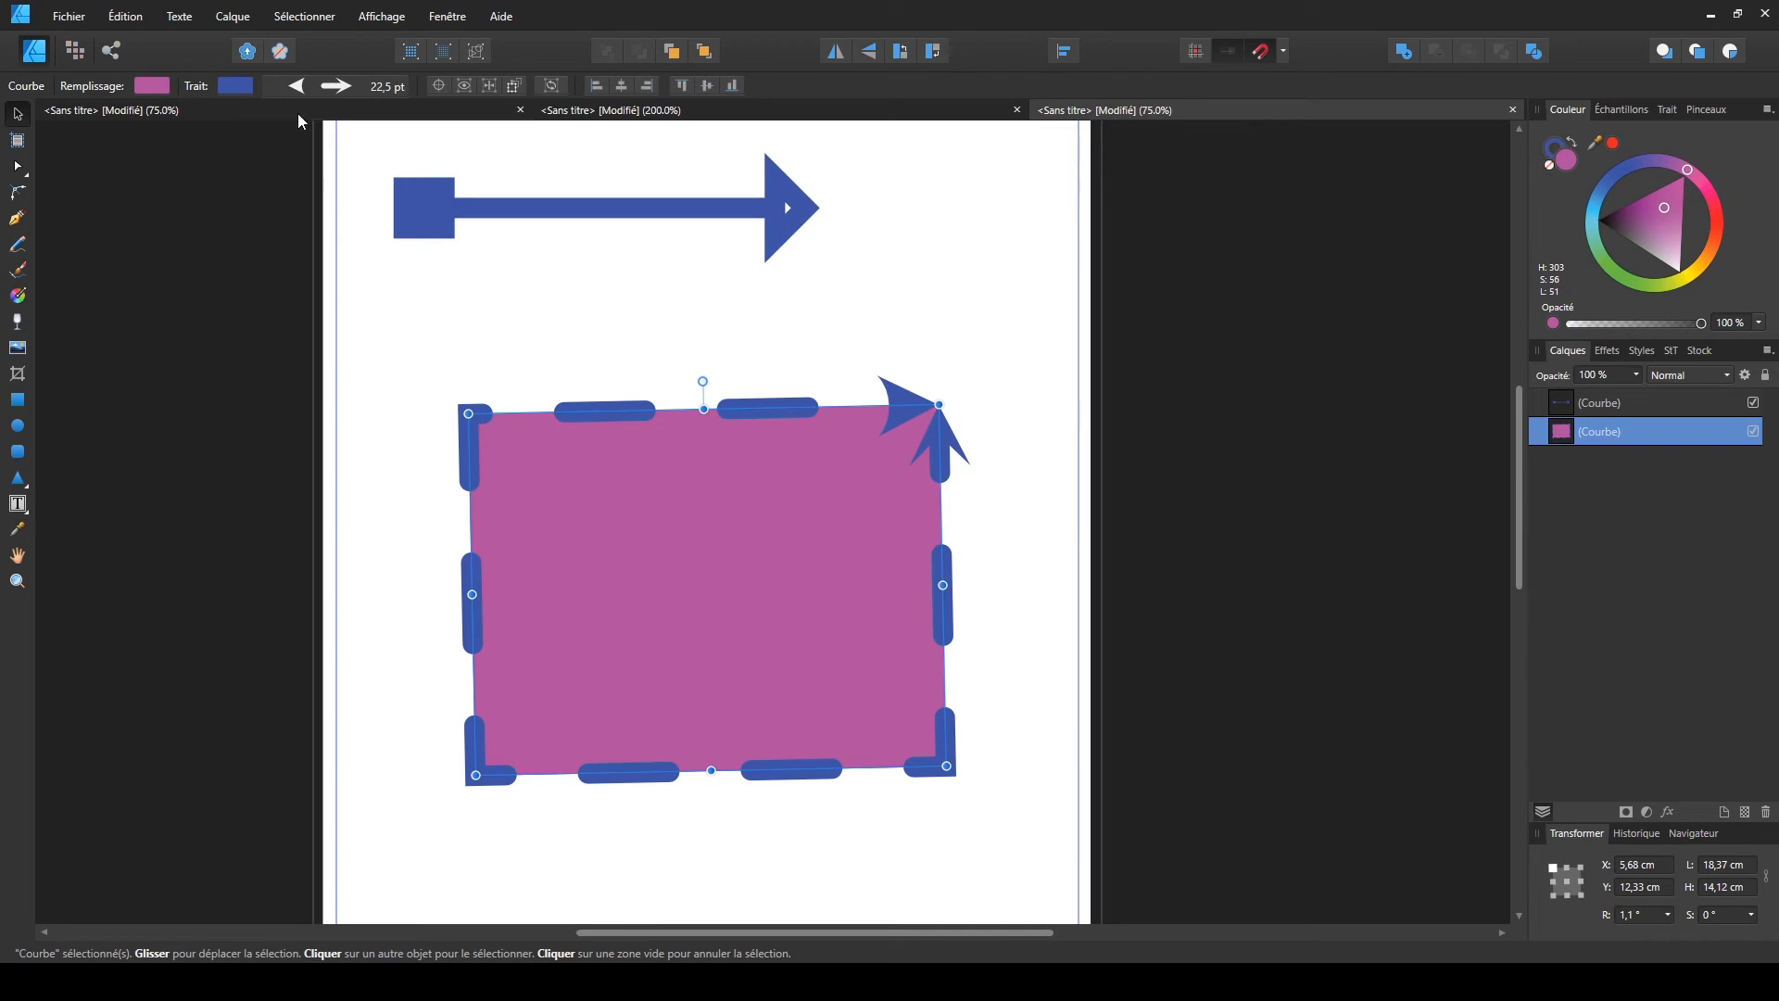
drag(758, 497, 715, 487)
click(747, 735)
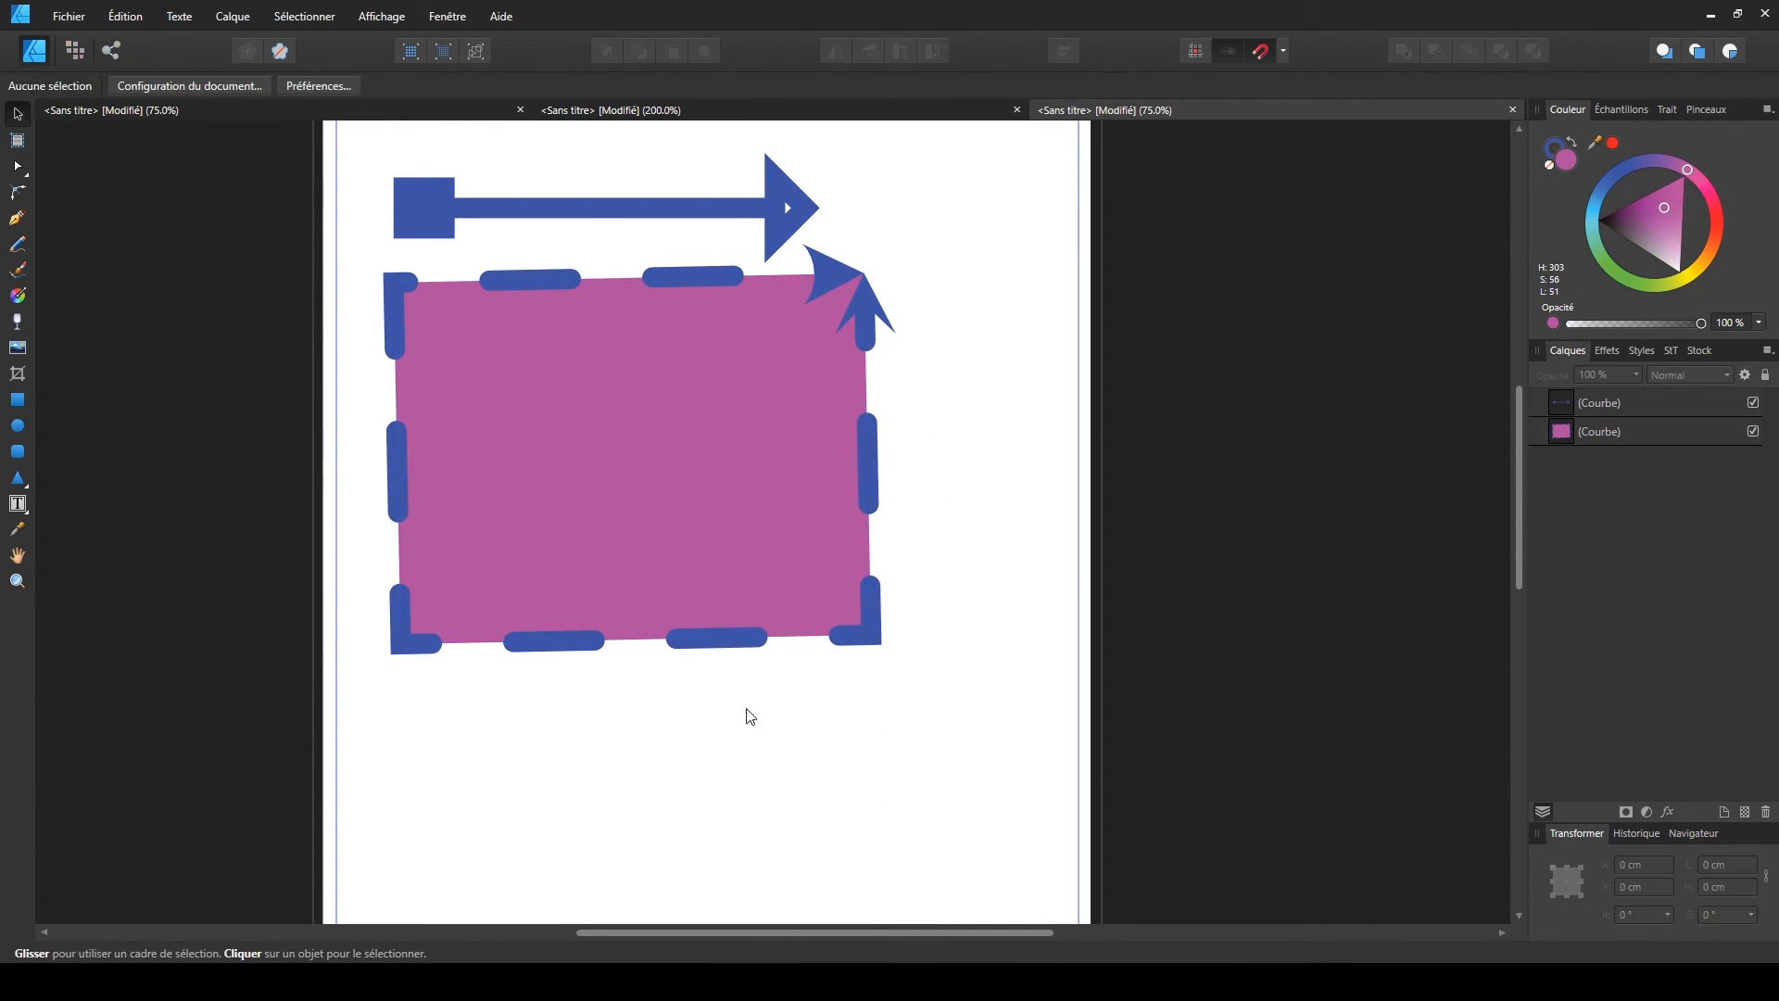
click(717, 536)
click(263, 529)
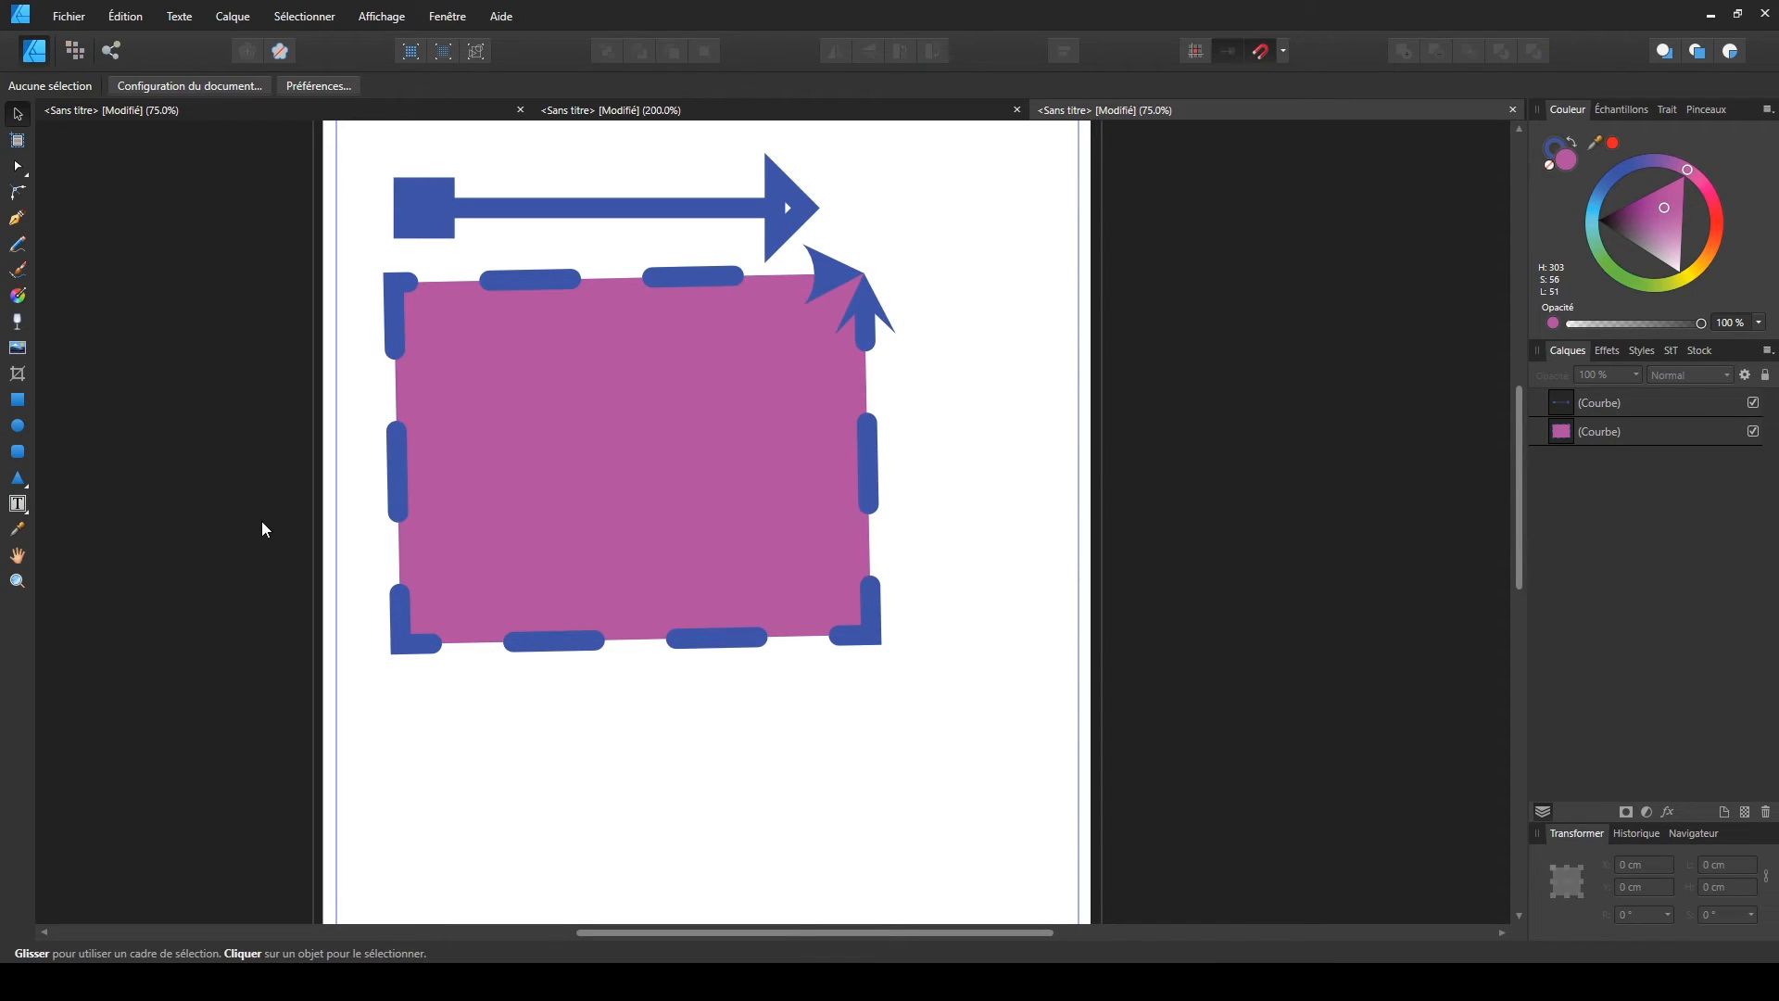
- Set up the Ellipse tool with a yellow-green fill (H 65, S 56, L 51) and a pinkish-red stroke
click(16, 425)
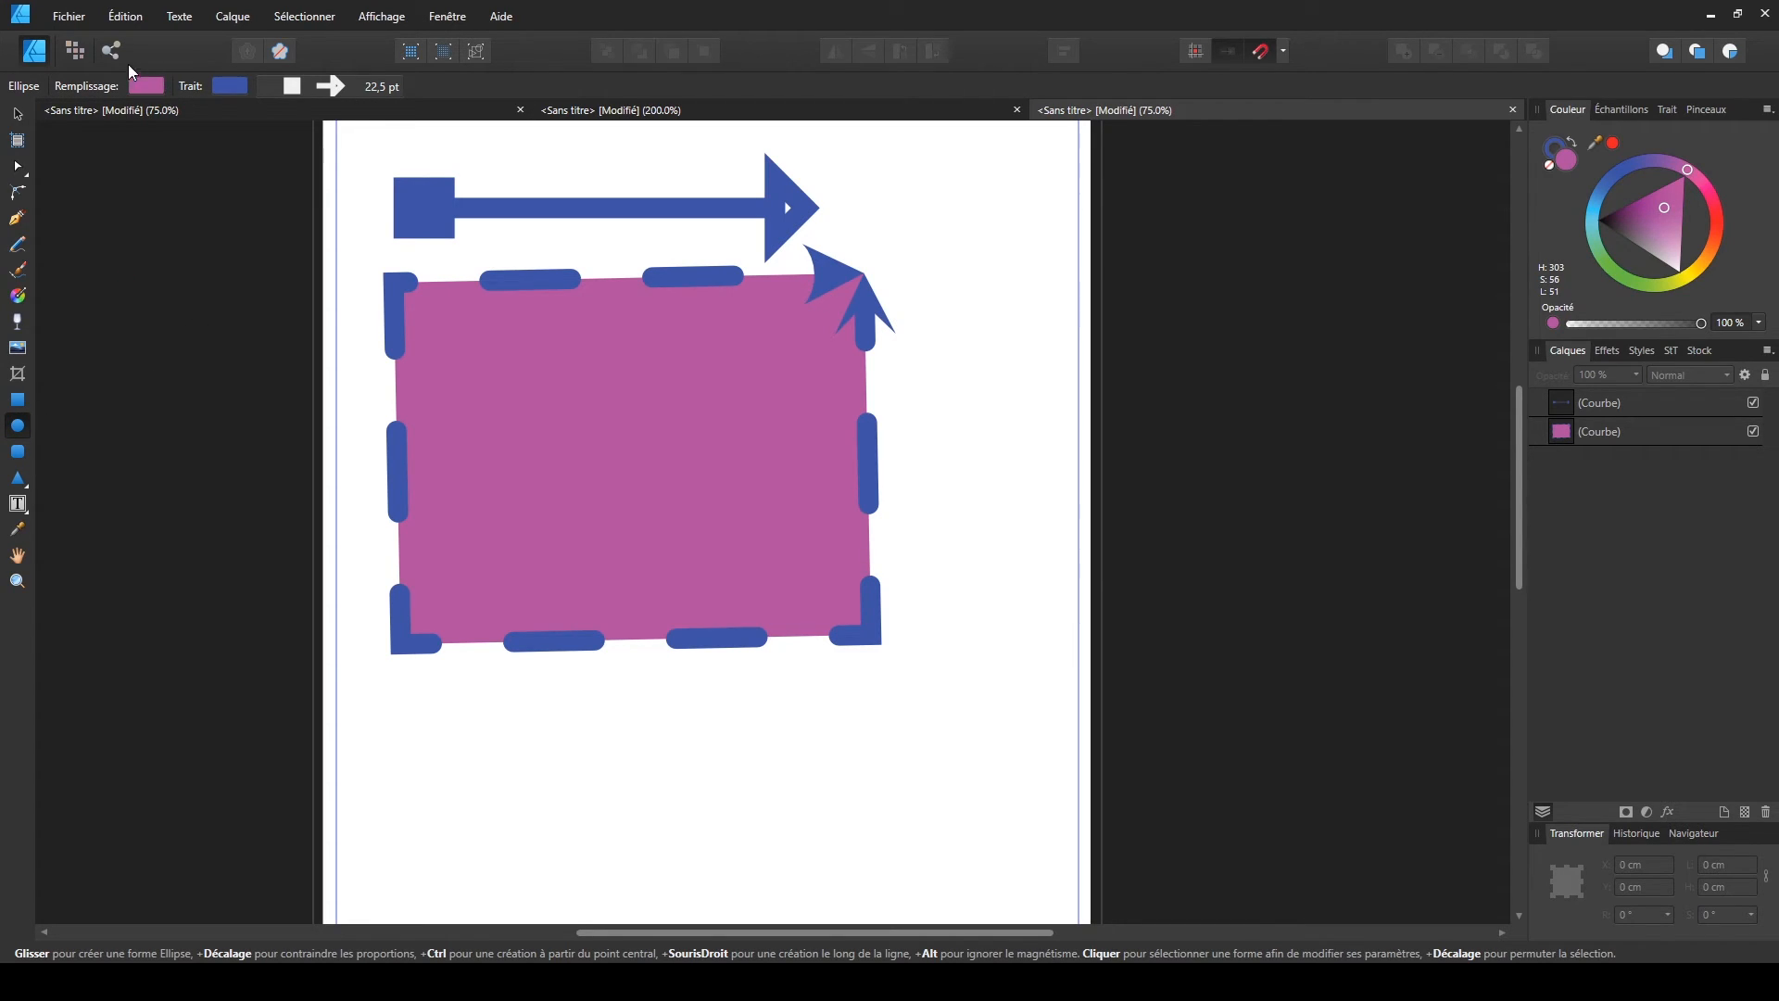
click(146, 90)
drag(223, 248, 193, 307)
click(230, 86)
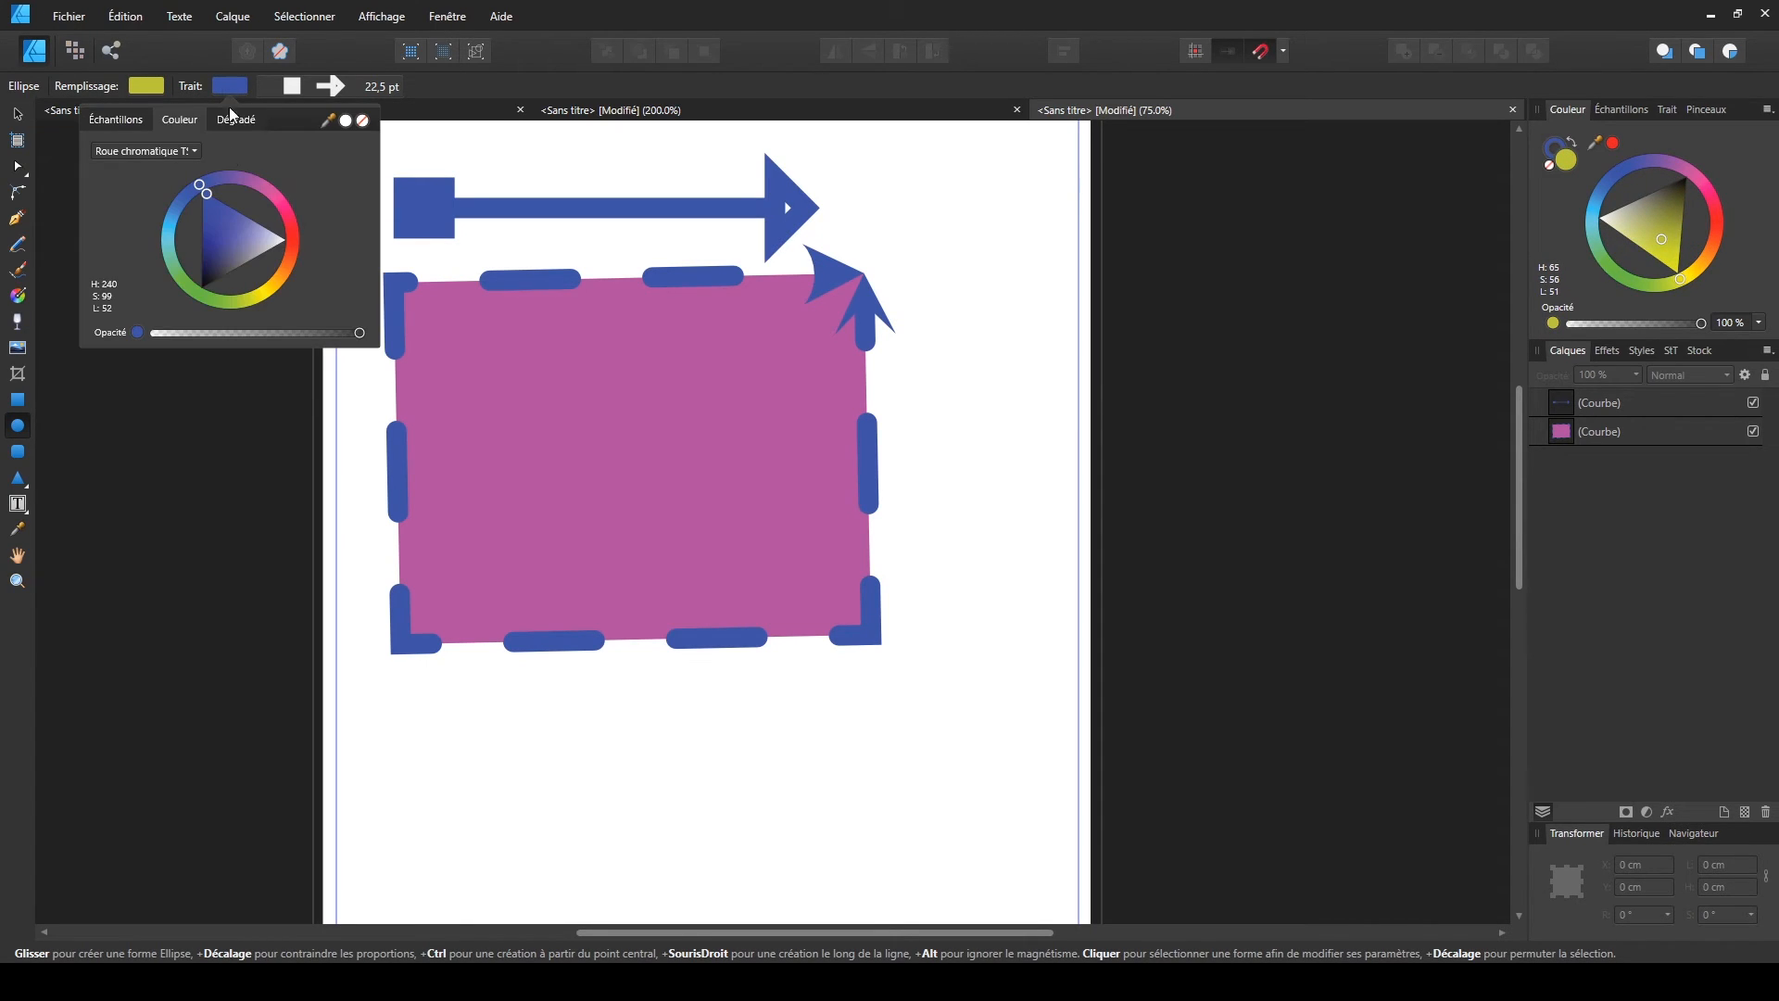
drag(249, 189, 297, 227)
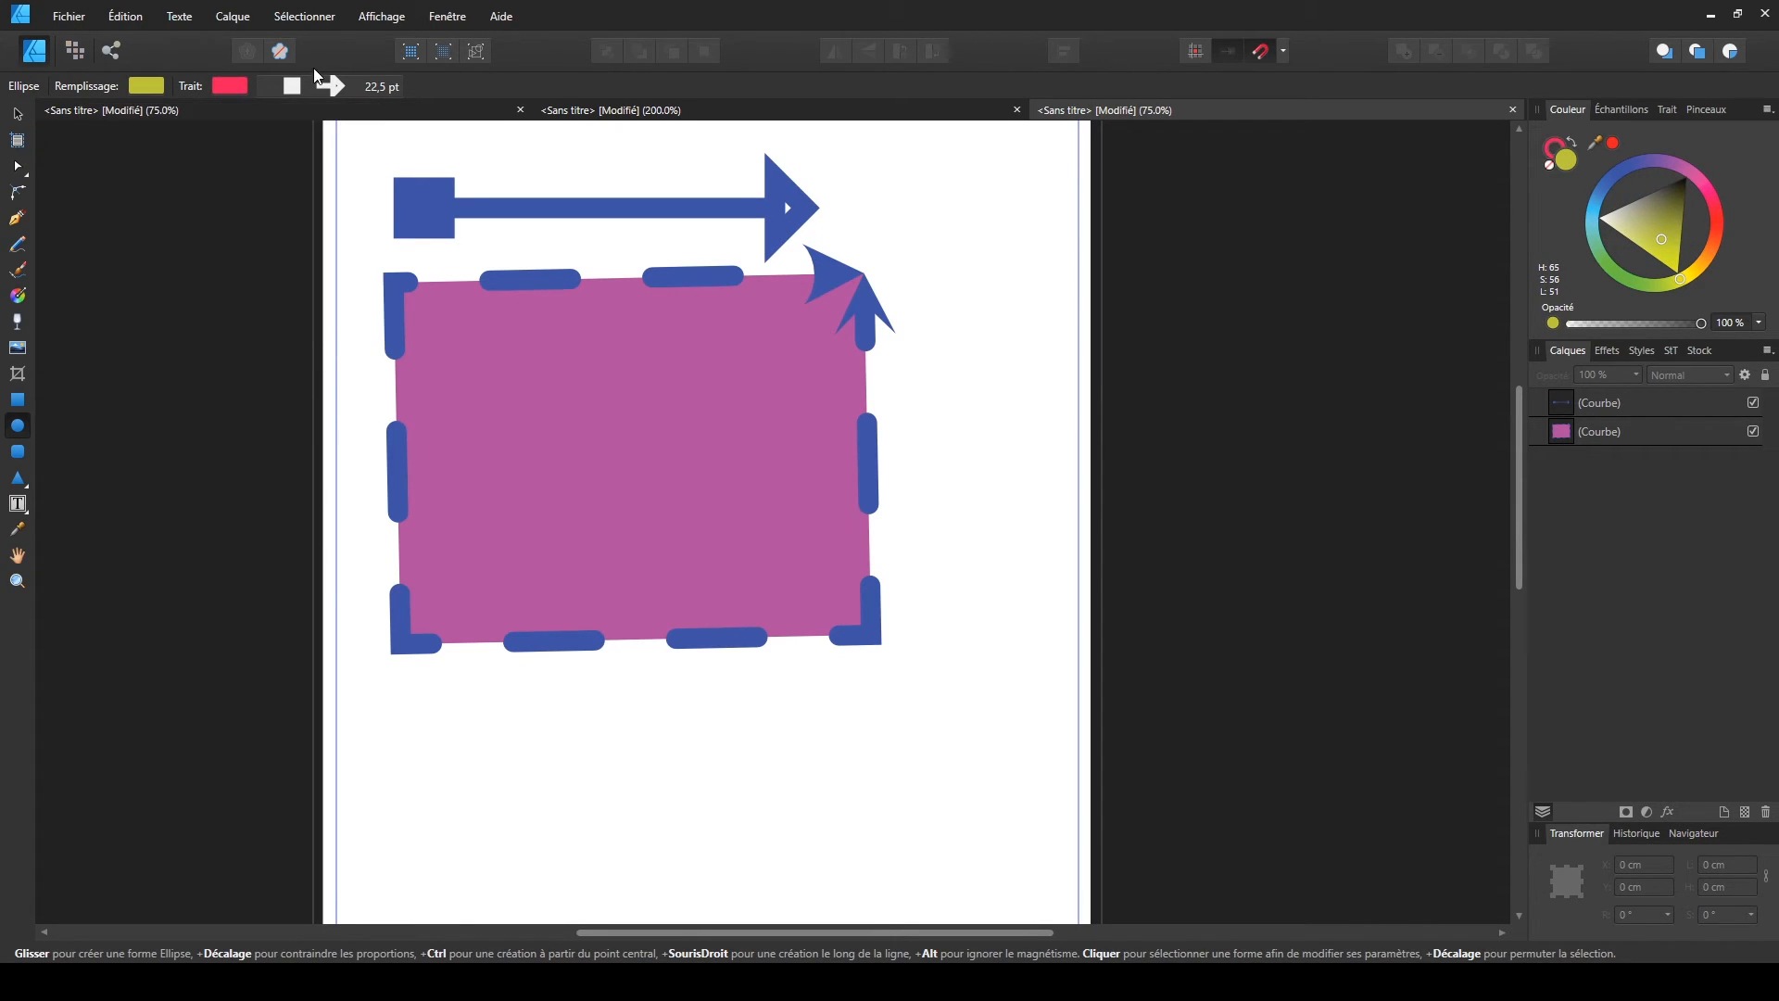
- Set the ellipse's default stroke to a solid line 1 pt wide
click(315, 92)
drag(335, 152, 293, 158)
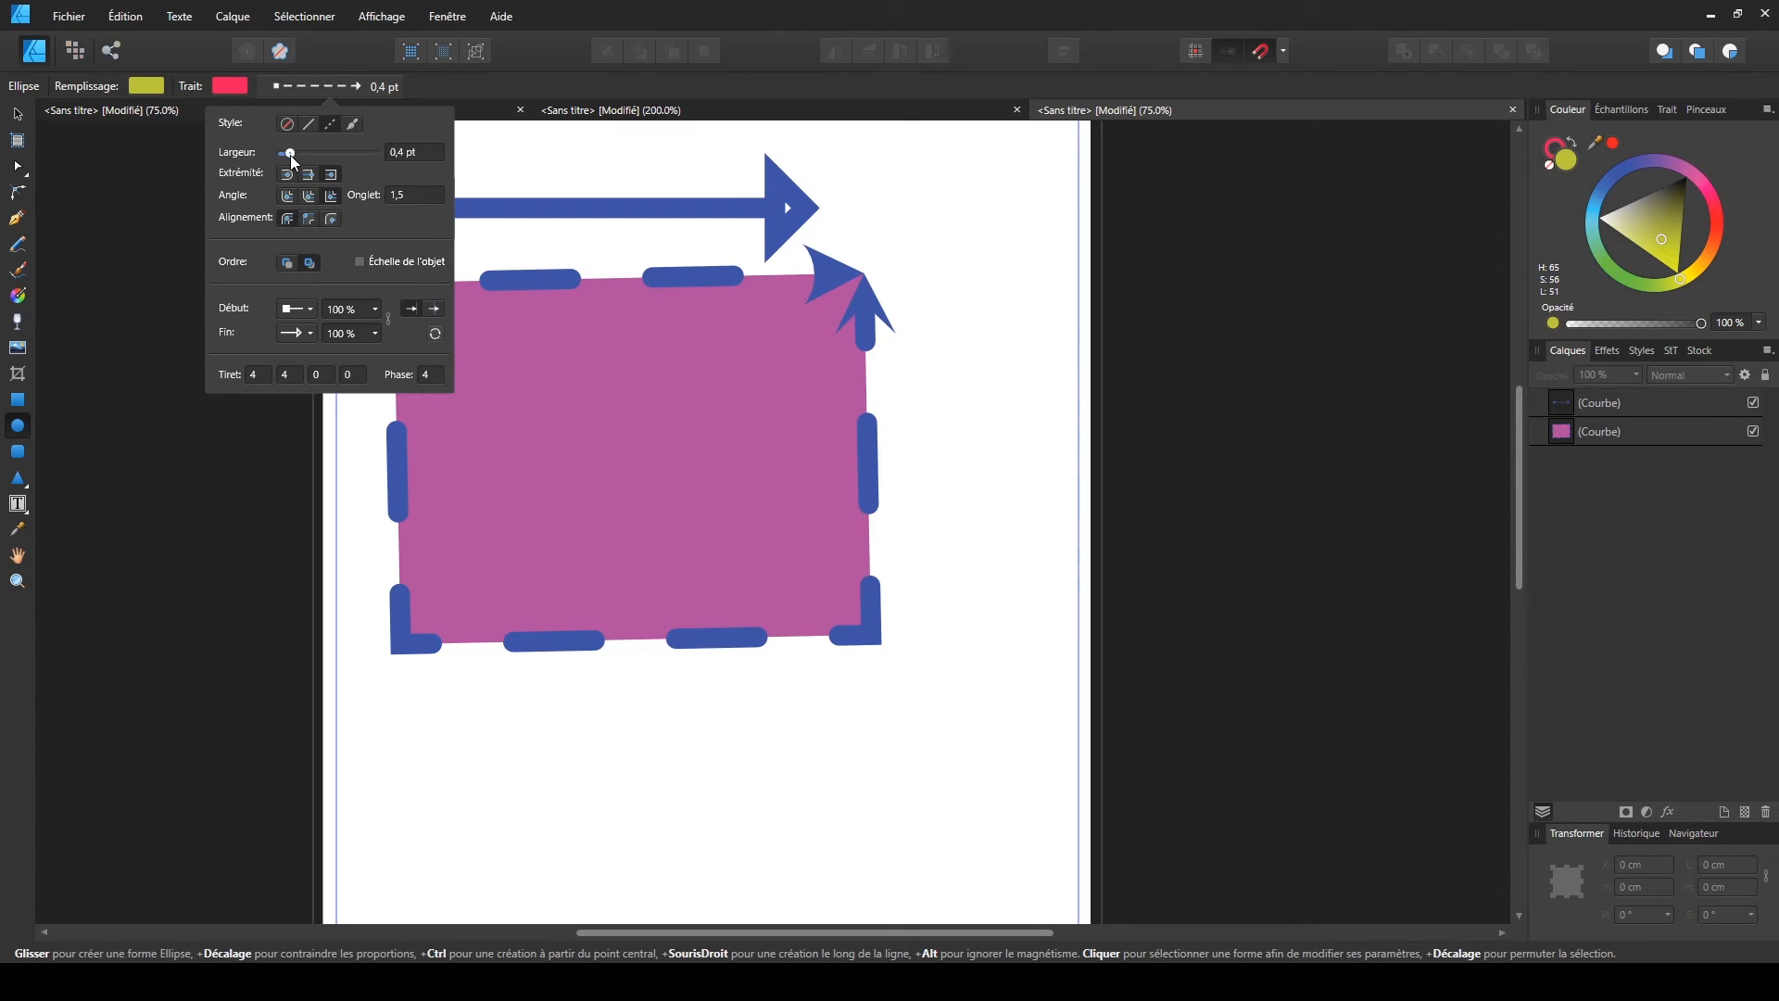
click(309, 123)
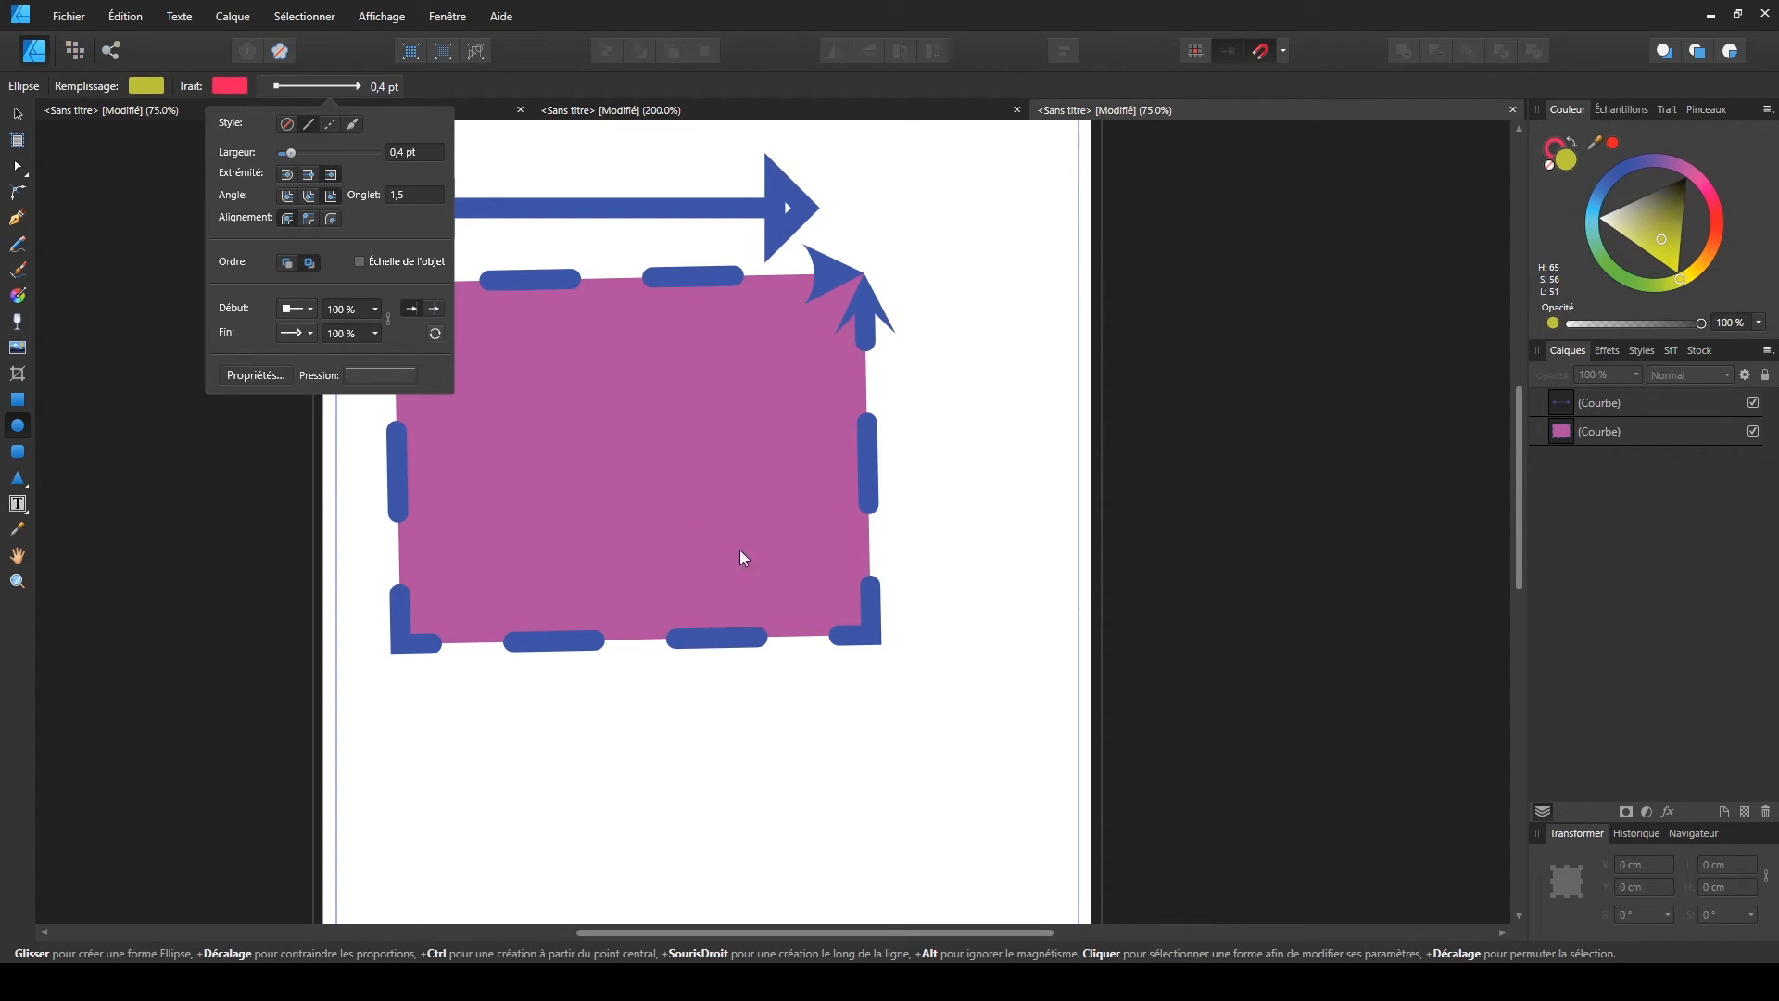
drag(296, 156, 307, 155)
- Remove the start and end arrowheads from the ellipse's default stroke
click(313, 310)
drag(310, 506, 297, 326)
click(273, 332)
click(306, 334)
scroll(244, 510, up, 5)
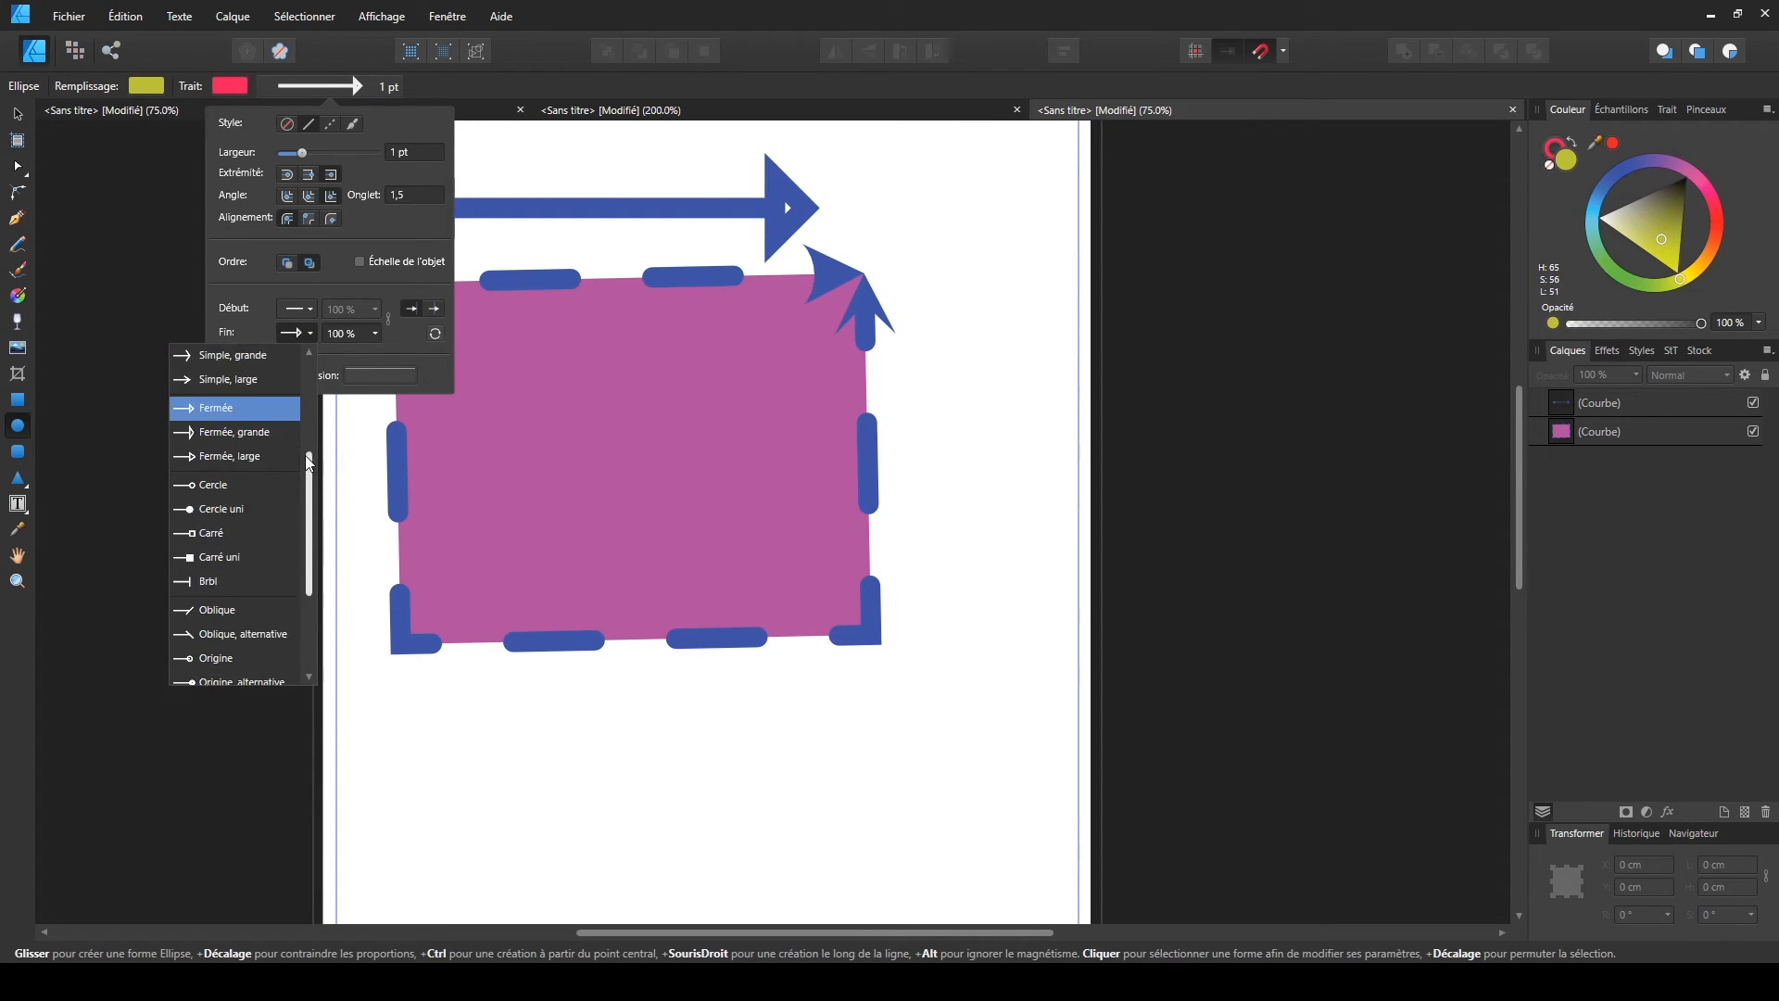
click(264, 360)
- Draw an ellipse about 14.2 by 13.7 cm over the pink rectangle's lower-right corner and set its outline width to 7.6 pt
mouse_move(574, 549)
mouse_down()
mouse_move(813, 755)
mouse_move(940, 901)
mouse_up()
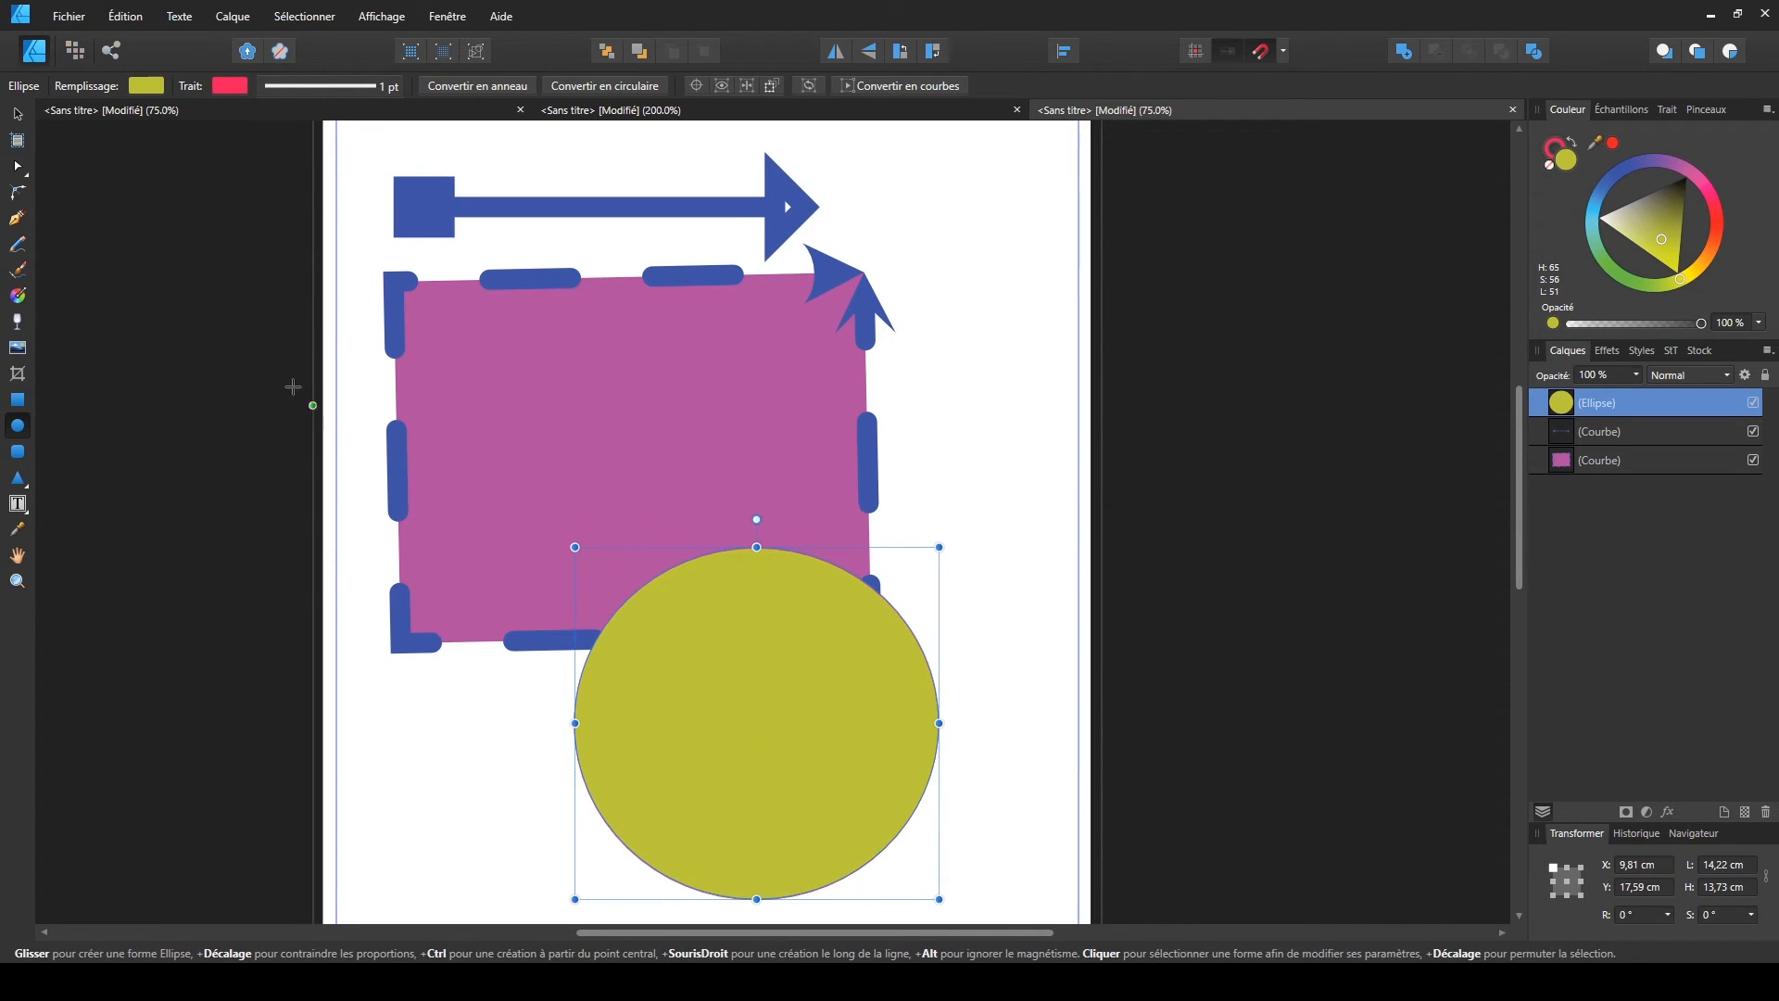
scroll(732, 547, down, 2)
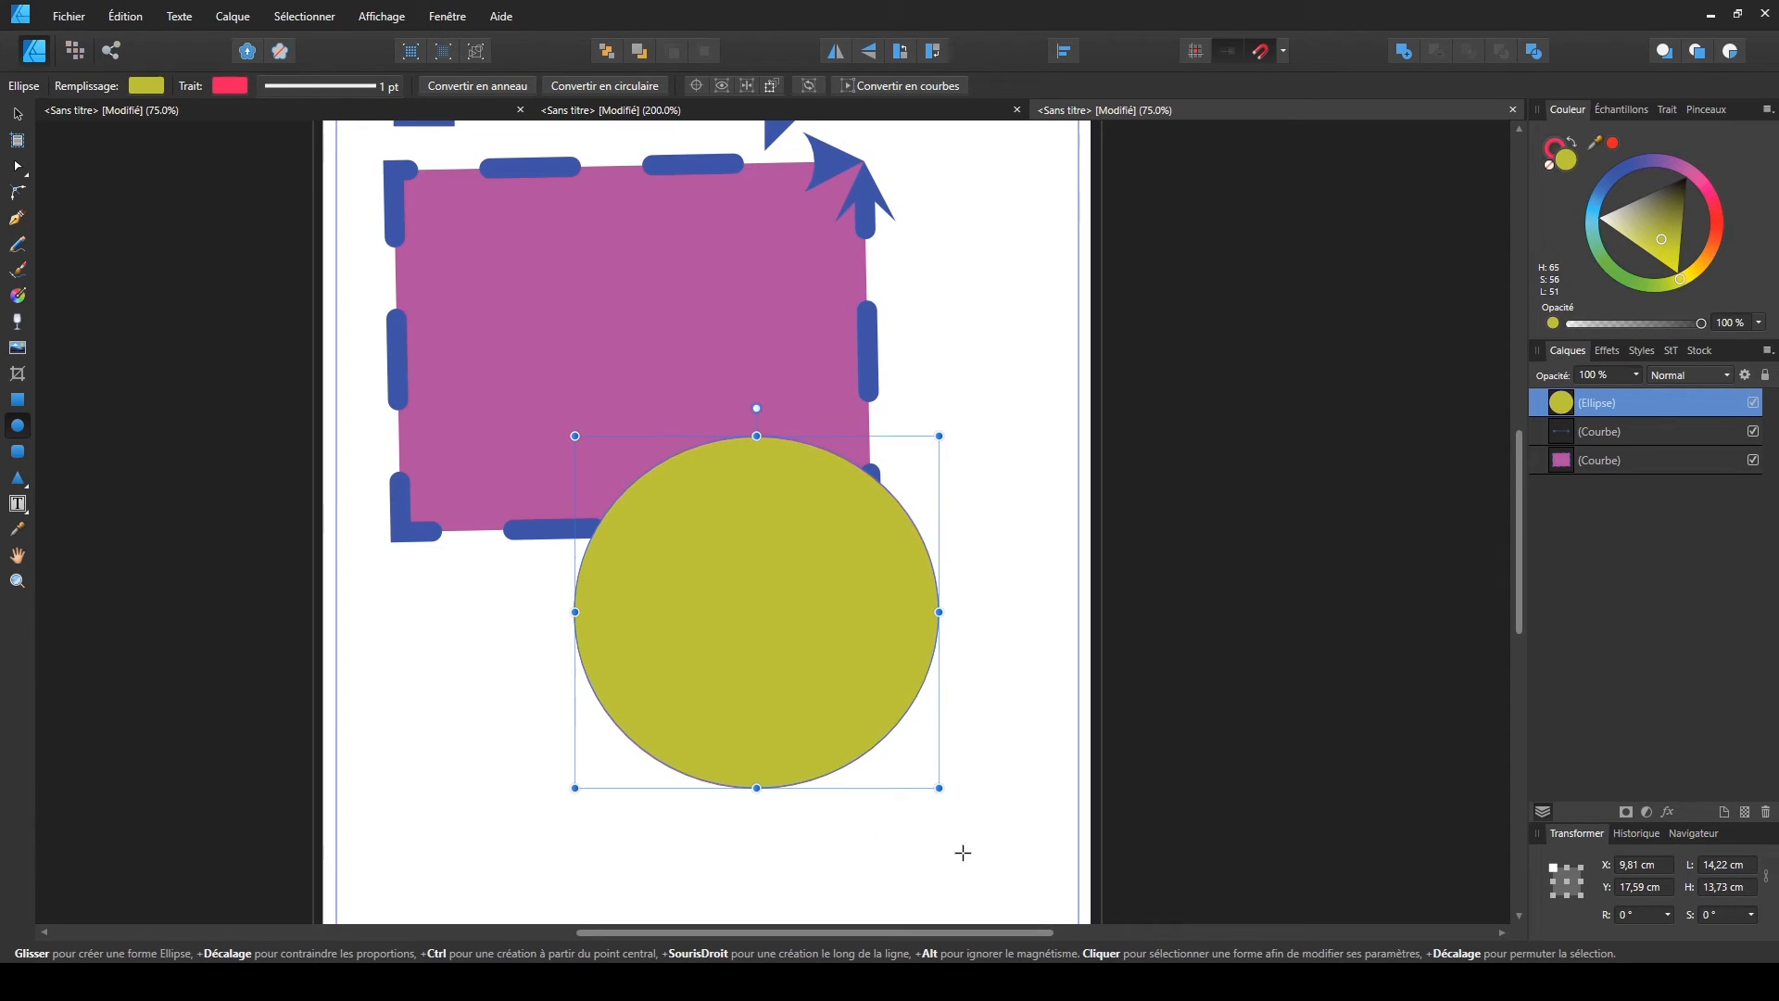
click(391, 89)
drag(304, 154, 319, 152)
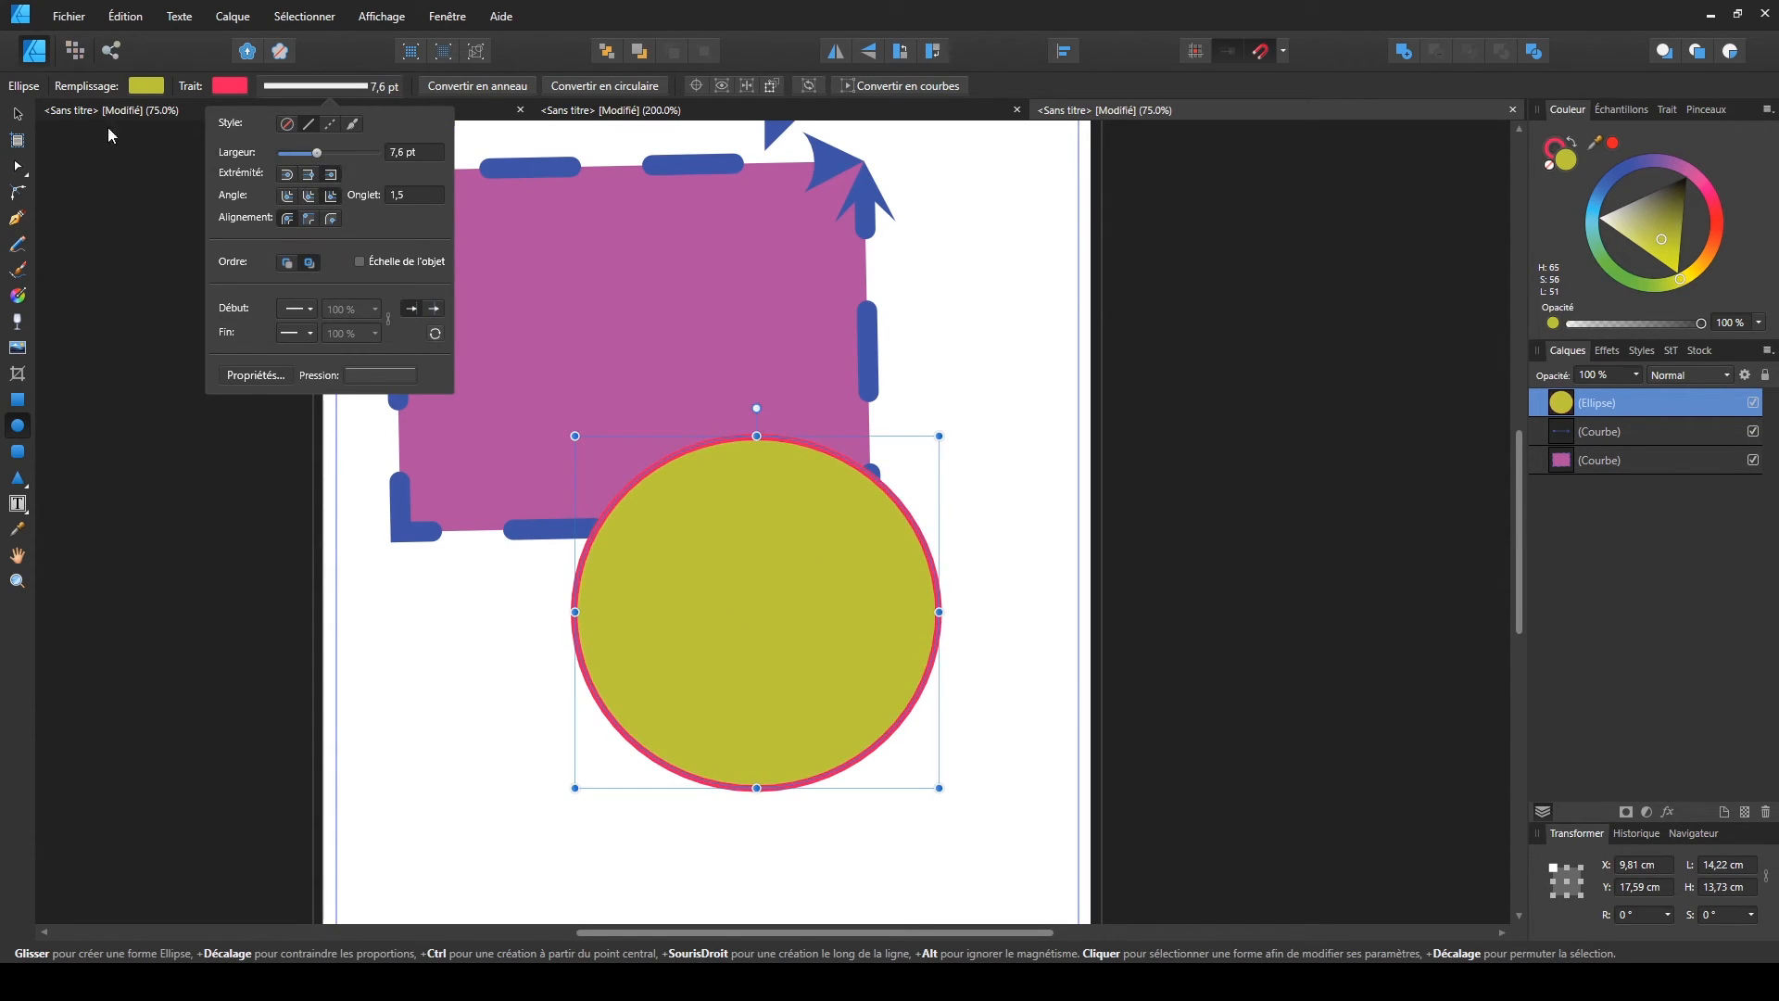
- Move the ellipse about 2.6 cm to the left and 1.2 cm up
click(18, 114)
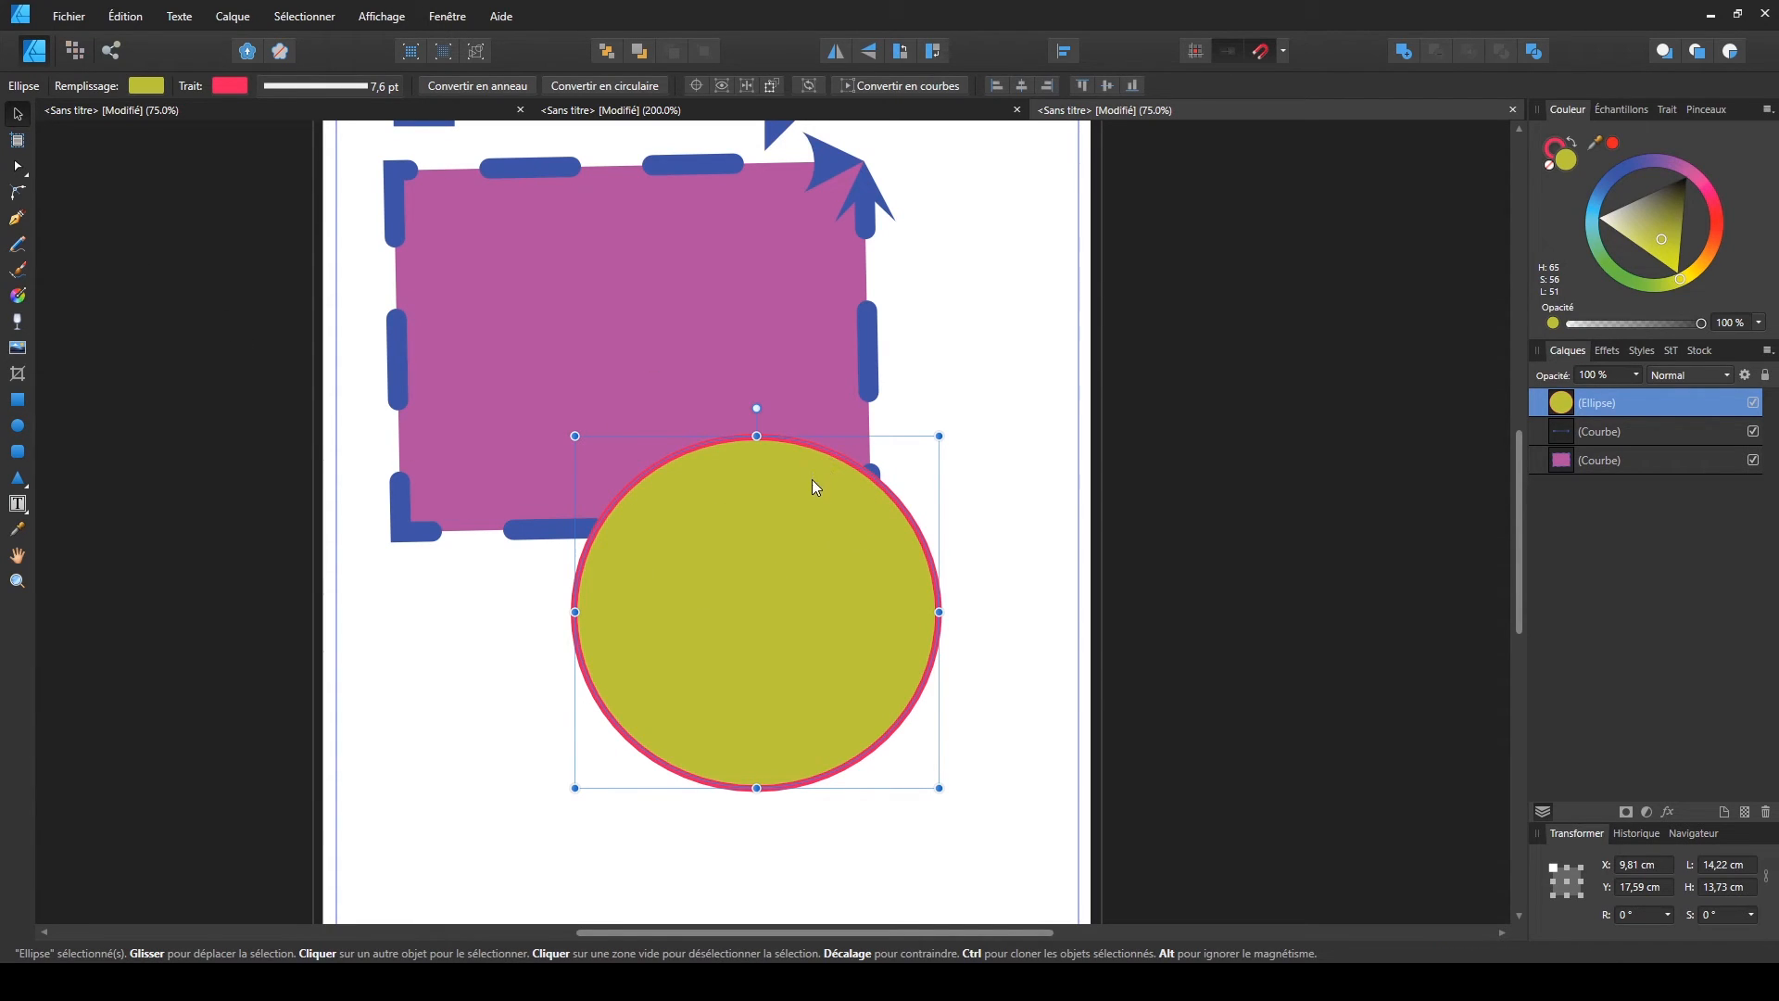
scroll(841, 554, up, 2)
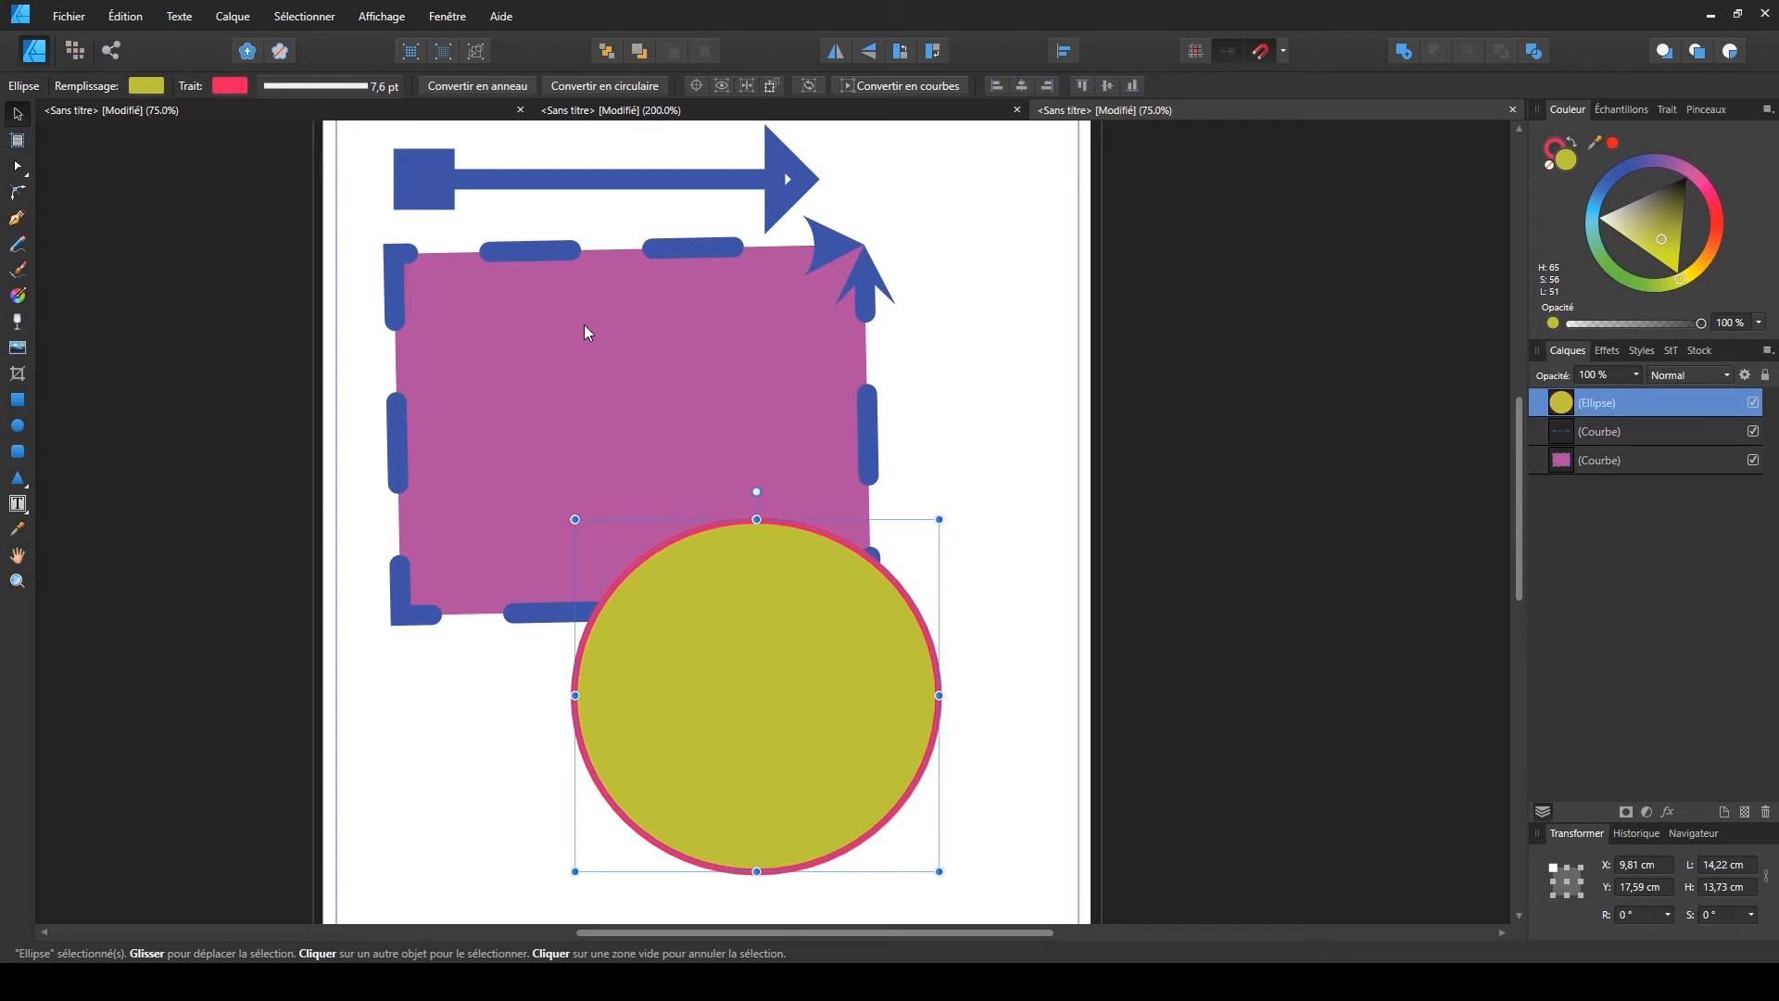
scroll(587, 326, down, 1)
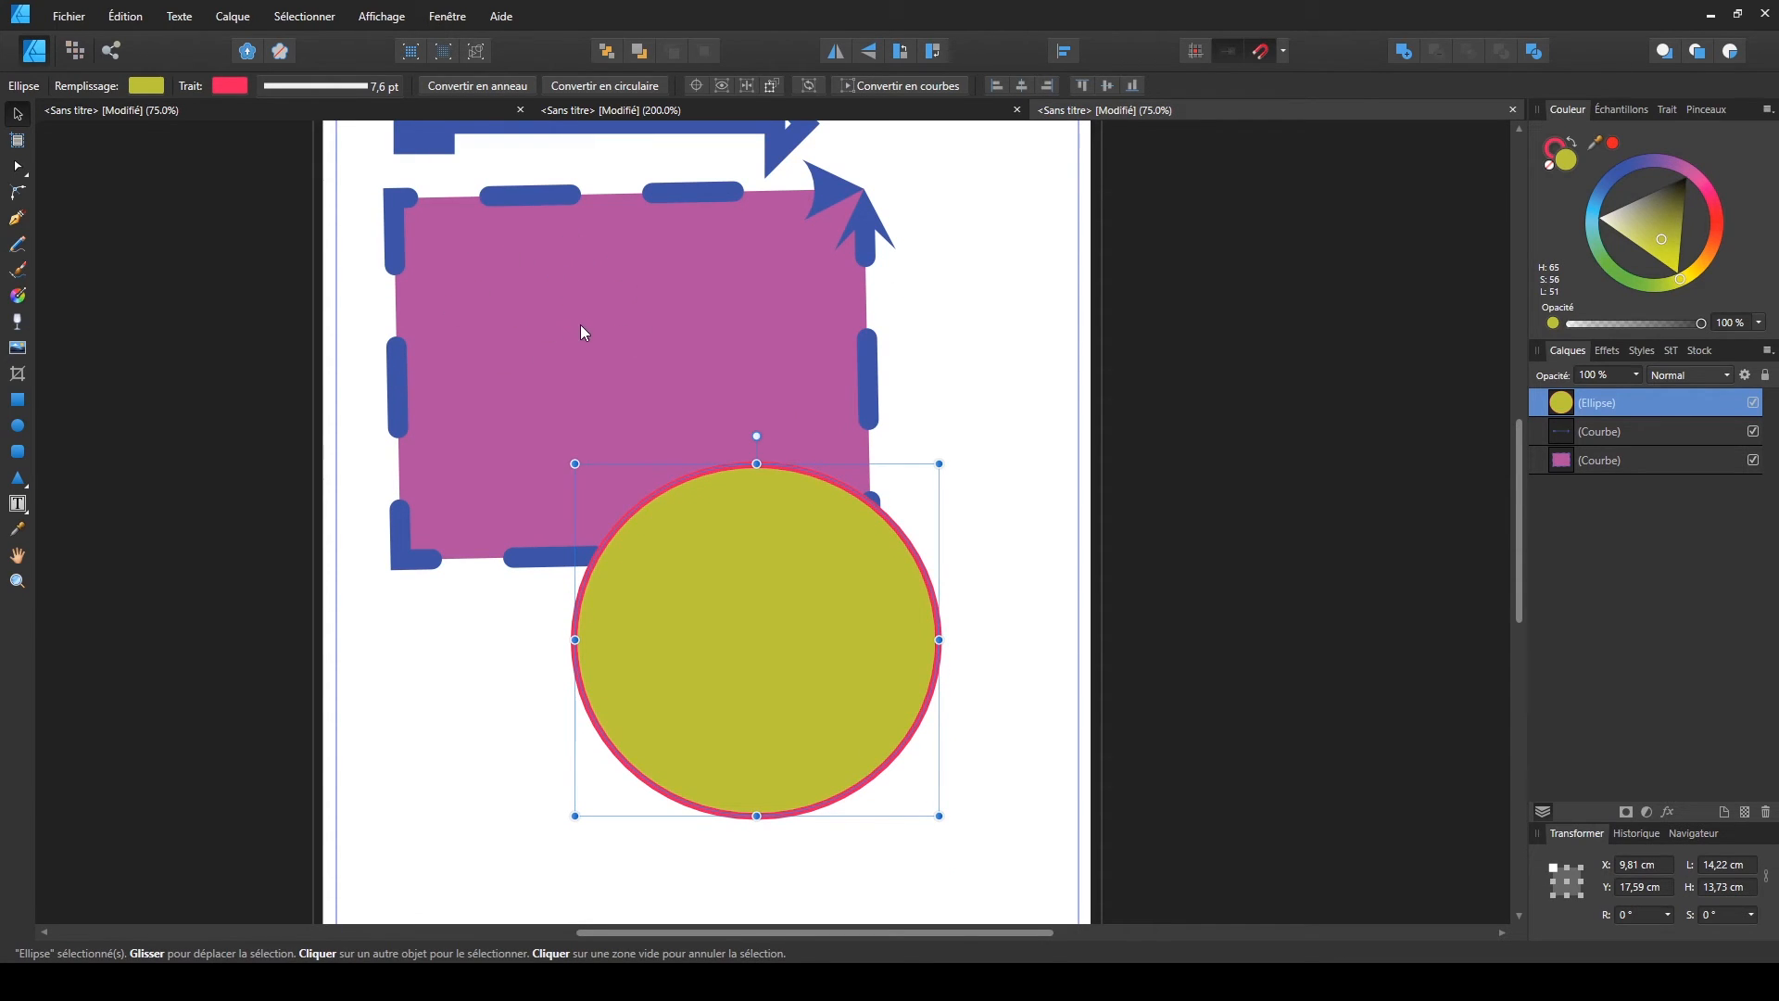
mouse_move(752, 673)
mouse_down()
mouse_move(694, 462)
mouse_move(676, 642)
mouse_move(748, 654)
mouse_up()
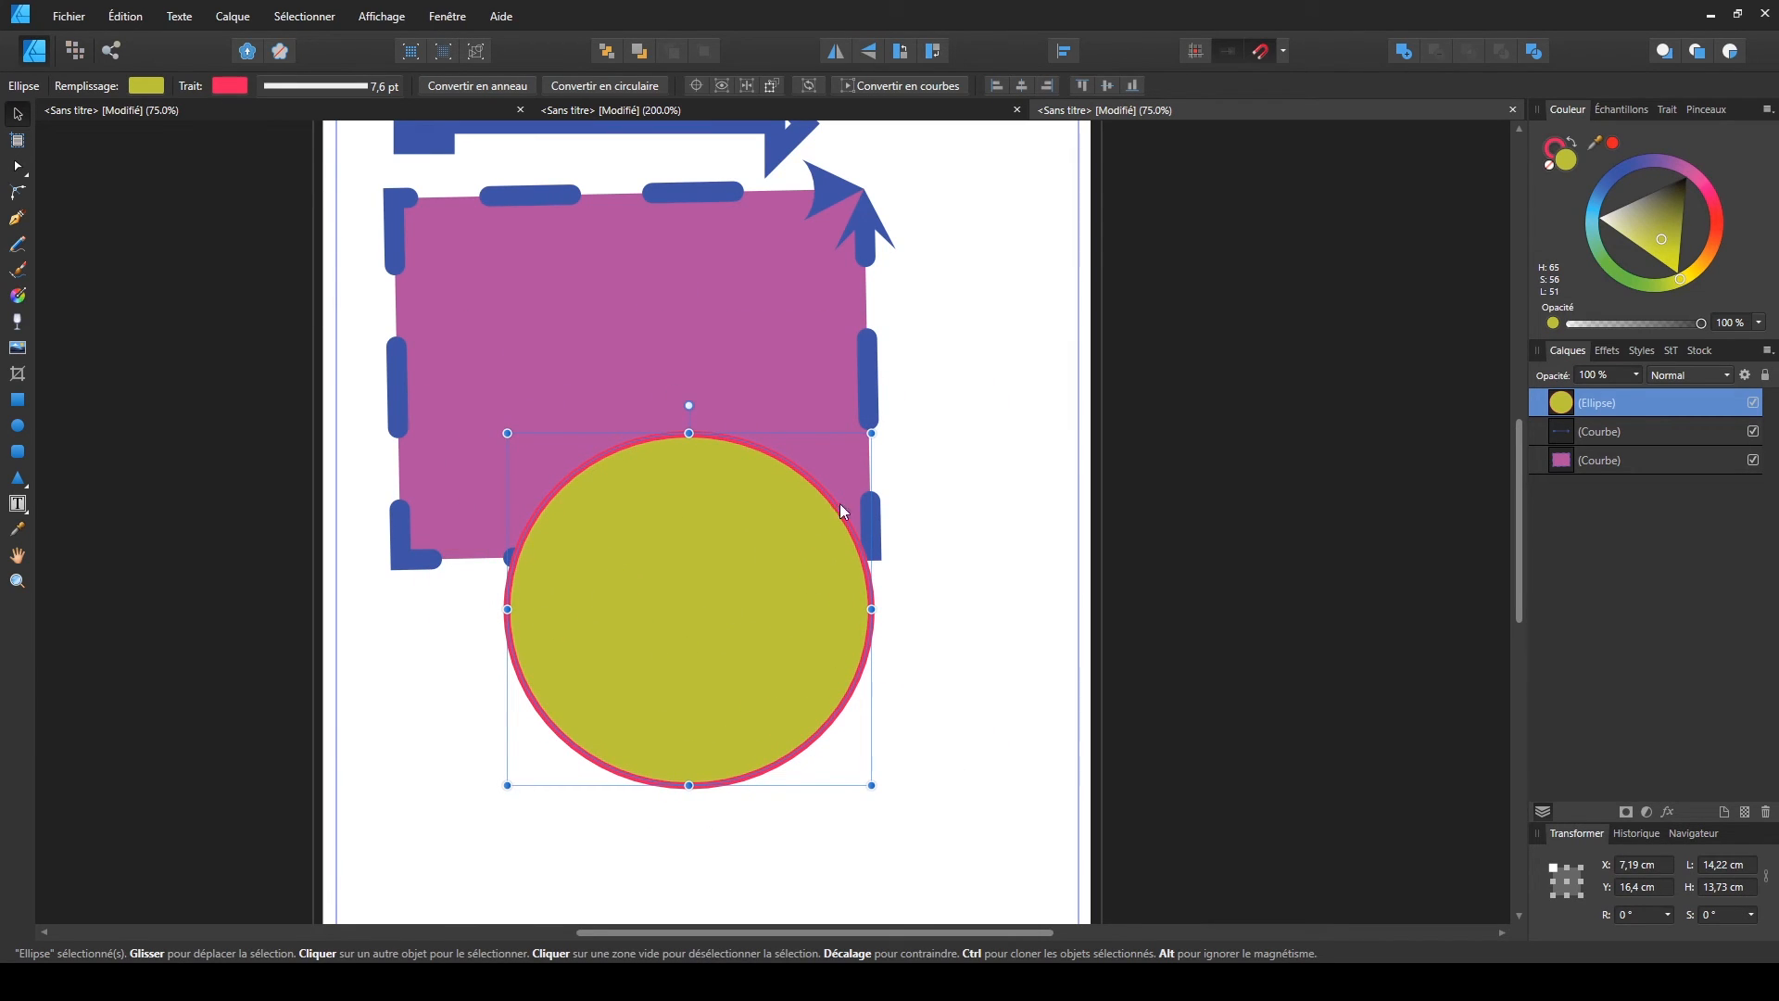
- Shrink the ellipse to about 11.8 by 12.4 cm and rotate it to about -86.4°
drag(872, 433, 809, 467)
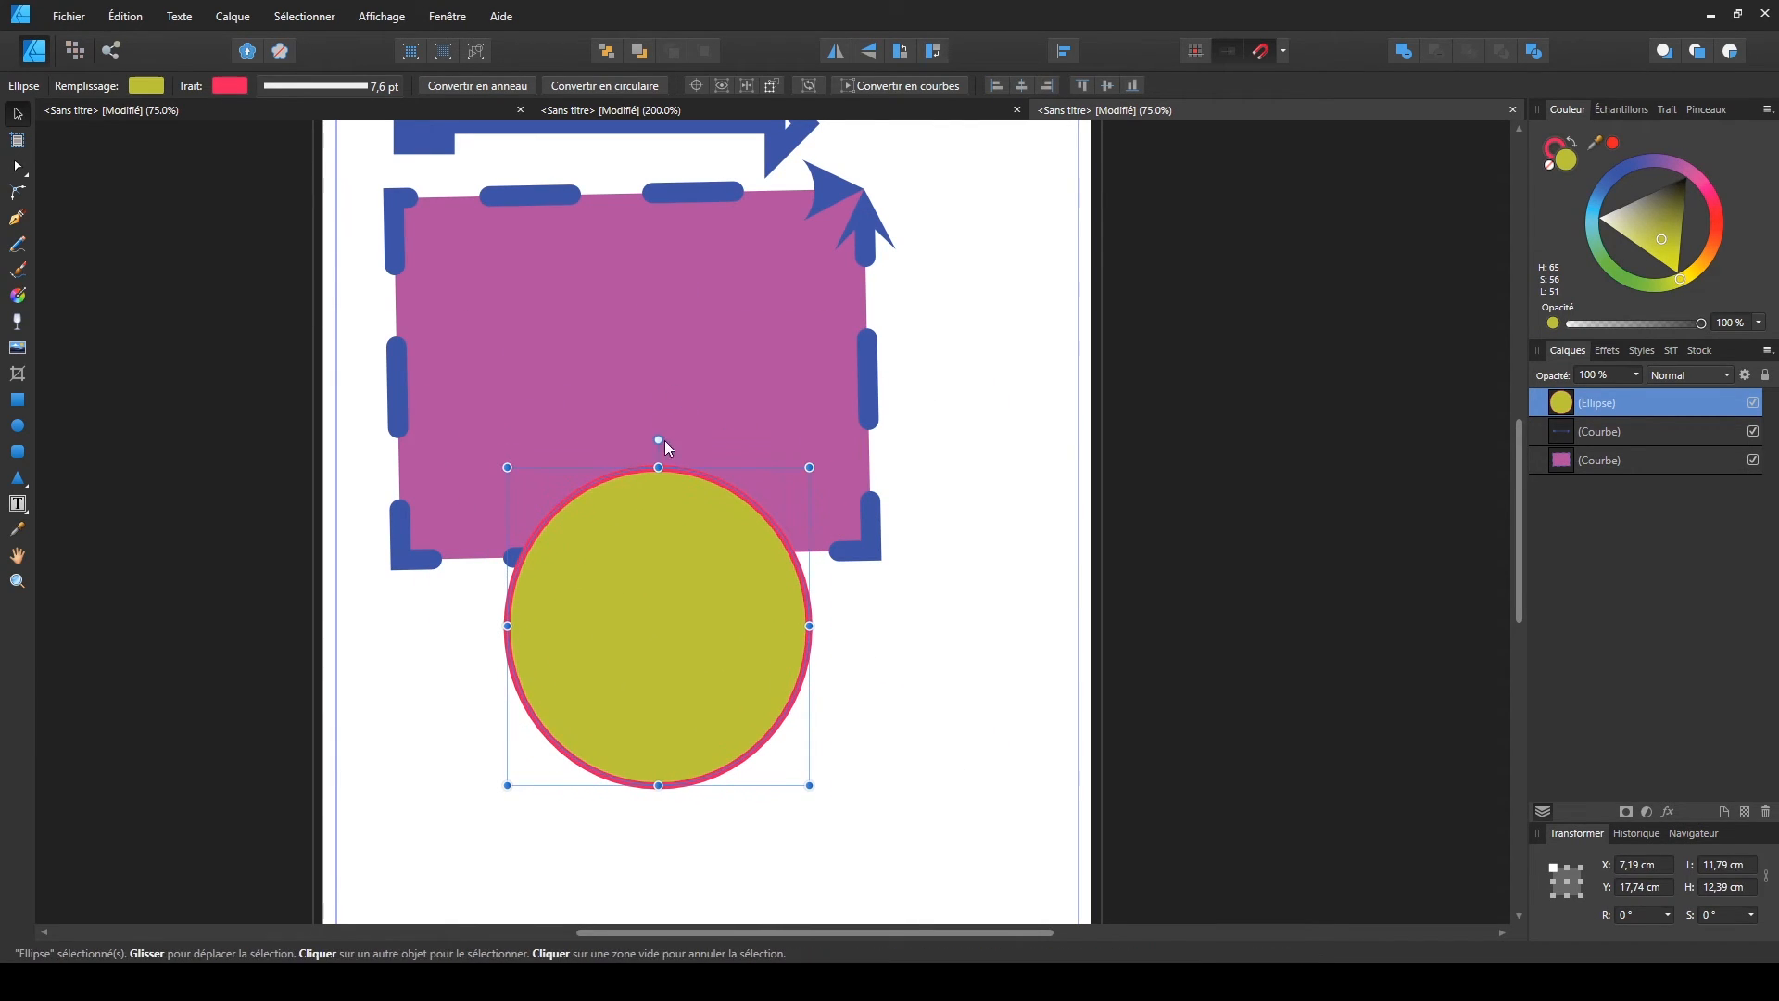
drag(659, 440, 844, 614)
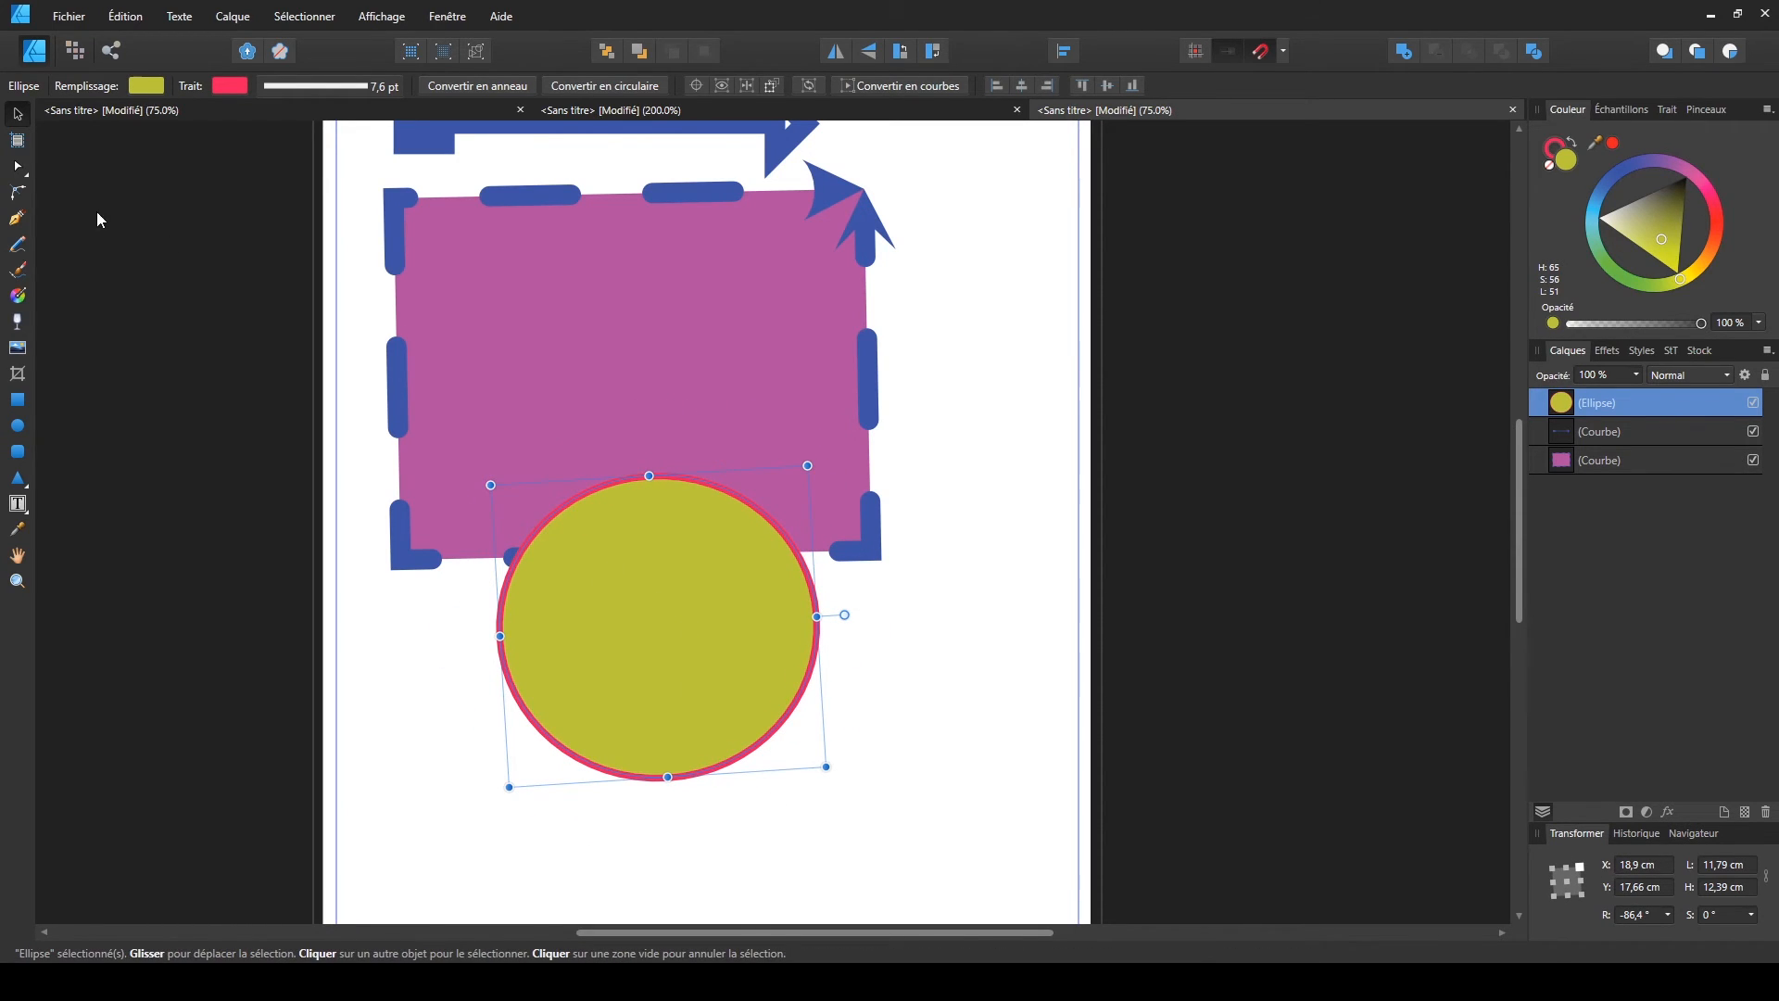
- Convert the ellipse to curves and pull its right and top nodes and the top node's handles into a horn-like shape
click(16, 171)
click(903, 85)
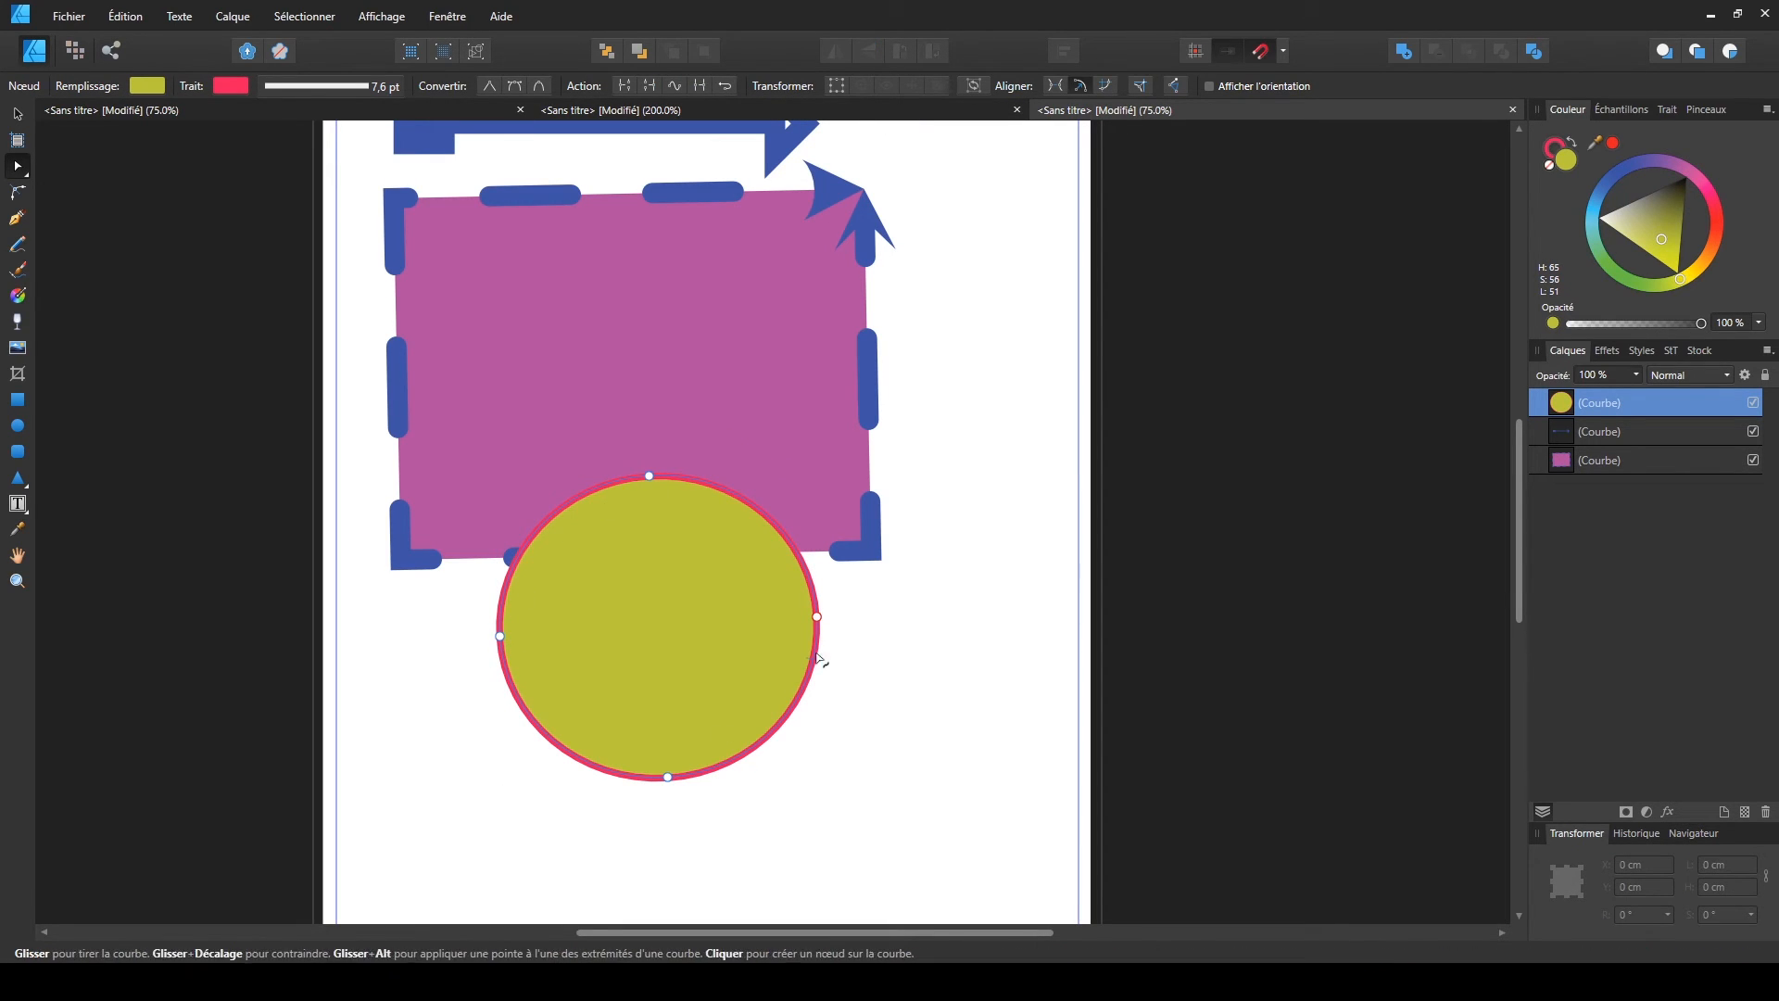
drag(813, 619, 620, 624)
drag(650, 474, 815, 450)
drag(489, 457, 359, 448)
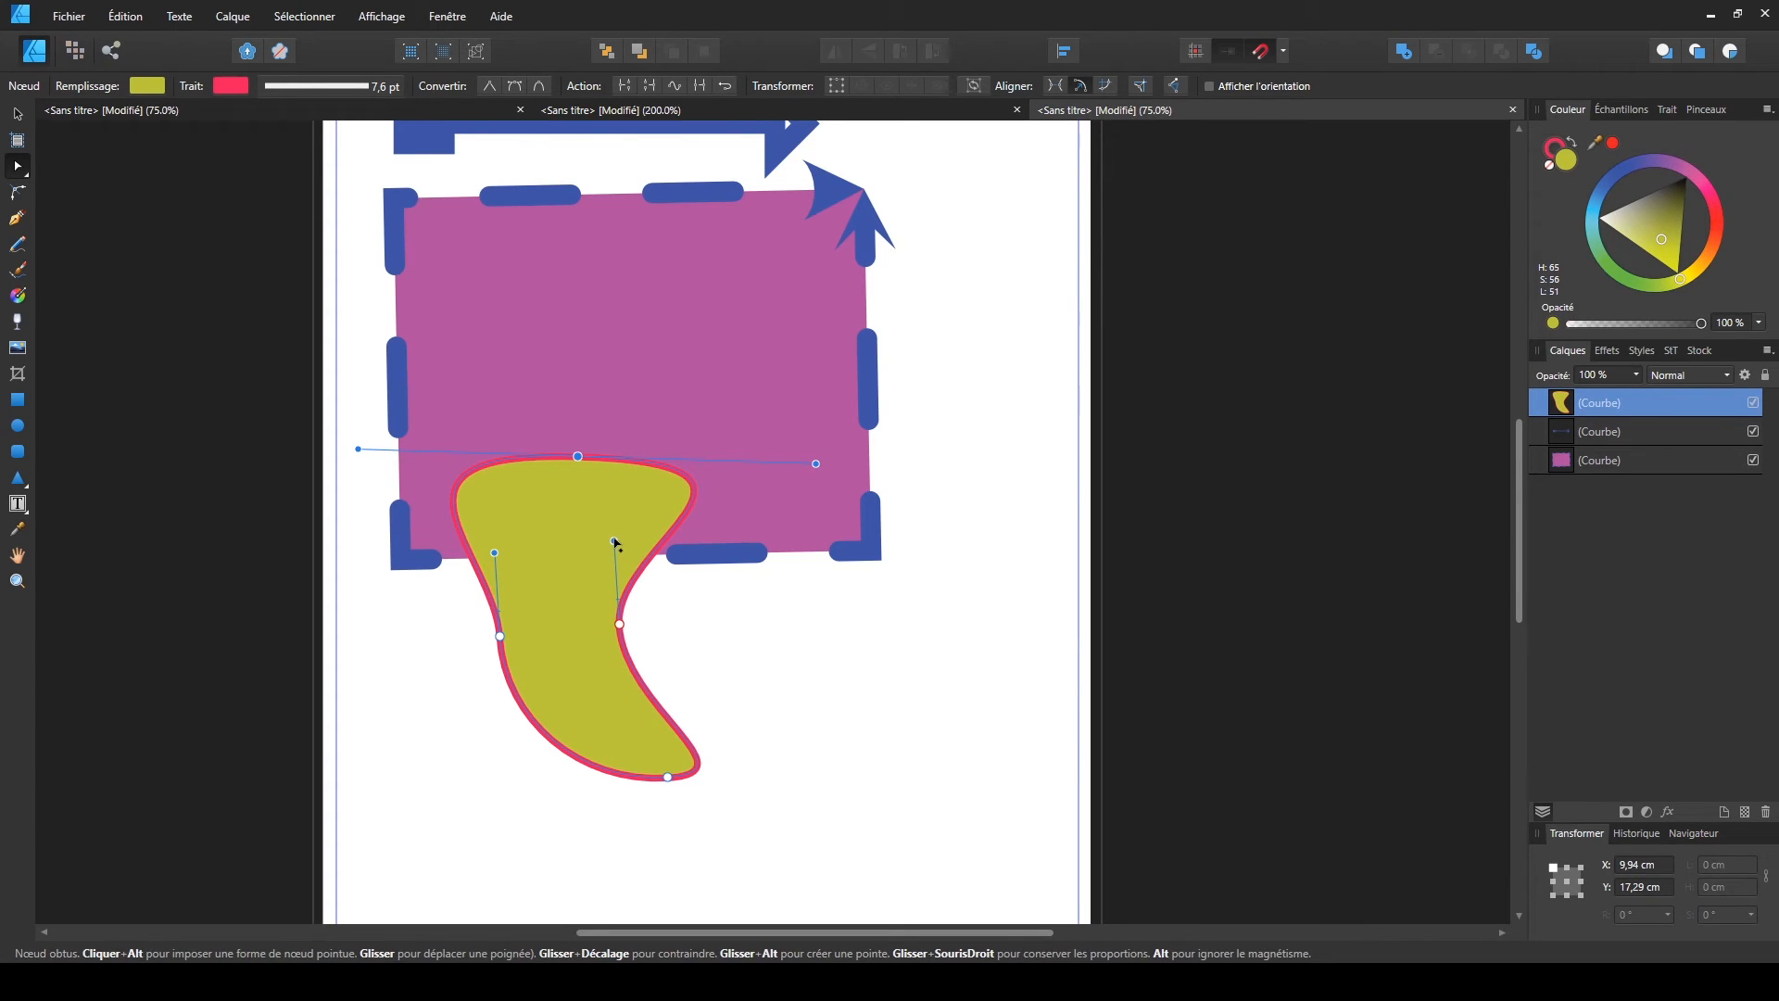
- Reshape the yellow curve into a crescent-like form by moving its bottom and right nodes and adjusting the handles, and deselect it
drag(615, 541, 707, 560)
drag(495, 553, 448, 576)
drag(671, 783, 688, 694)
drag(619, 624, 637, 543)
drag(817, 463, 681, 470)
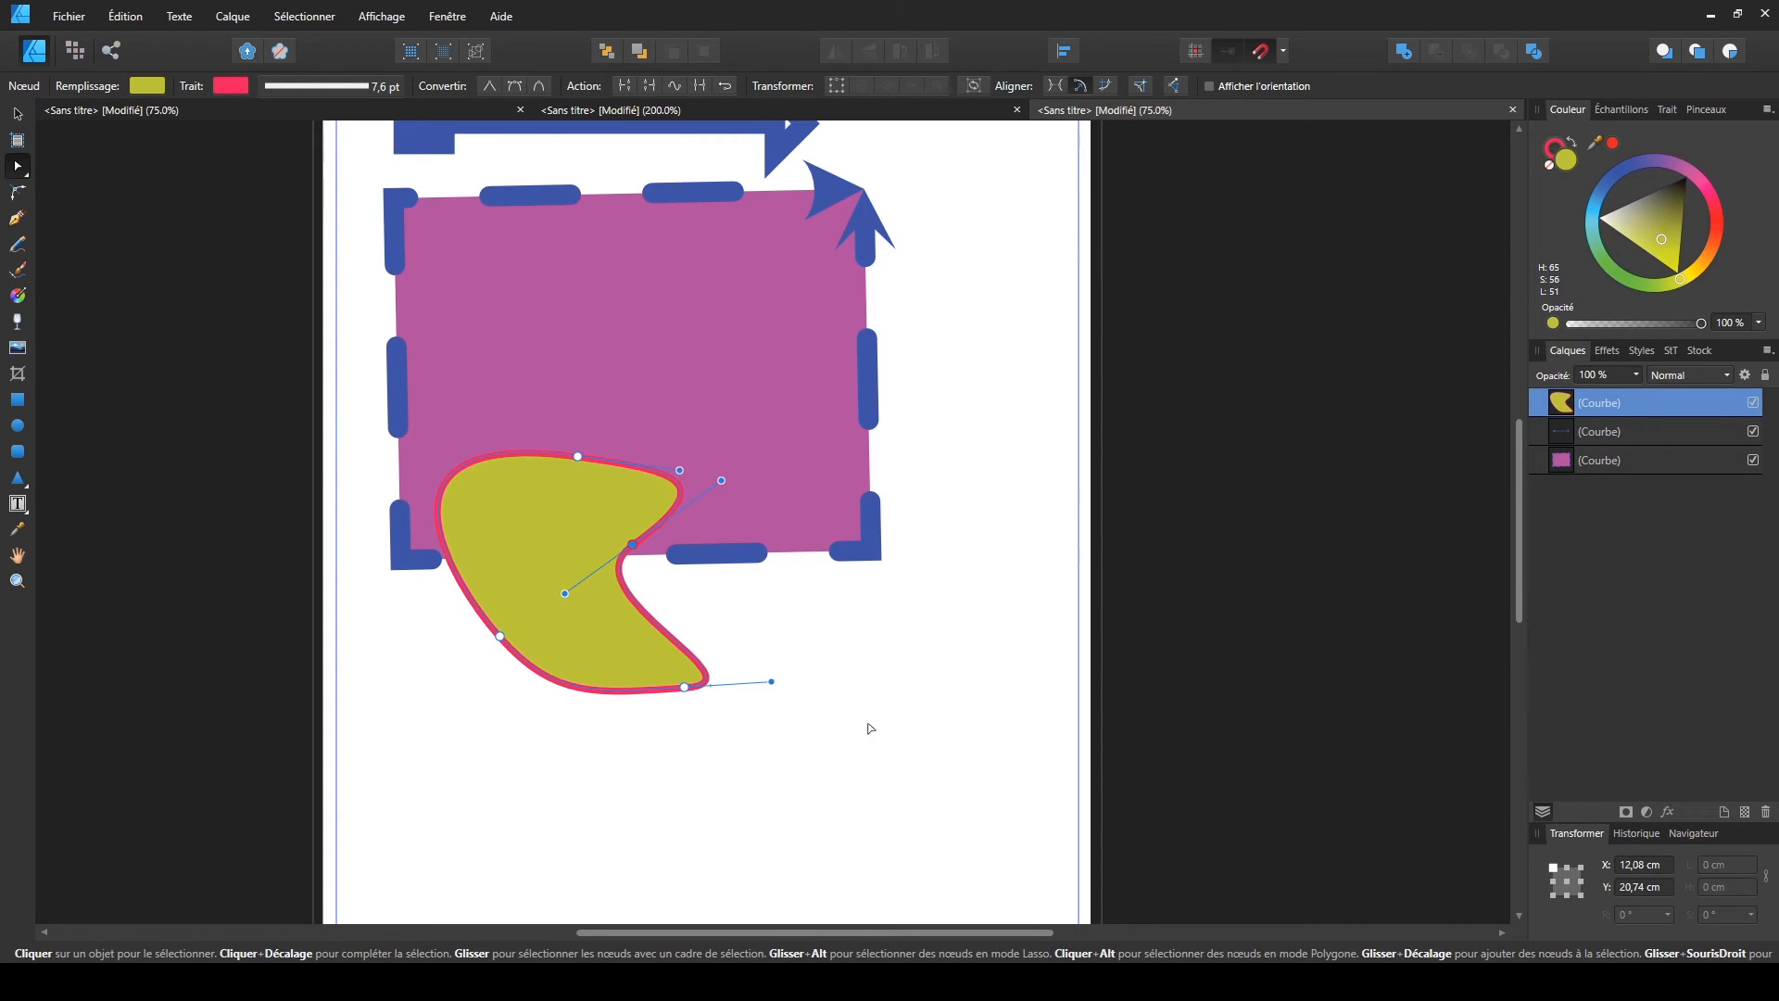
click(376, 479)
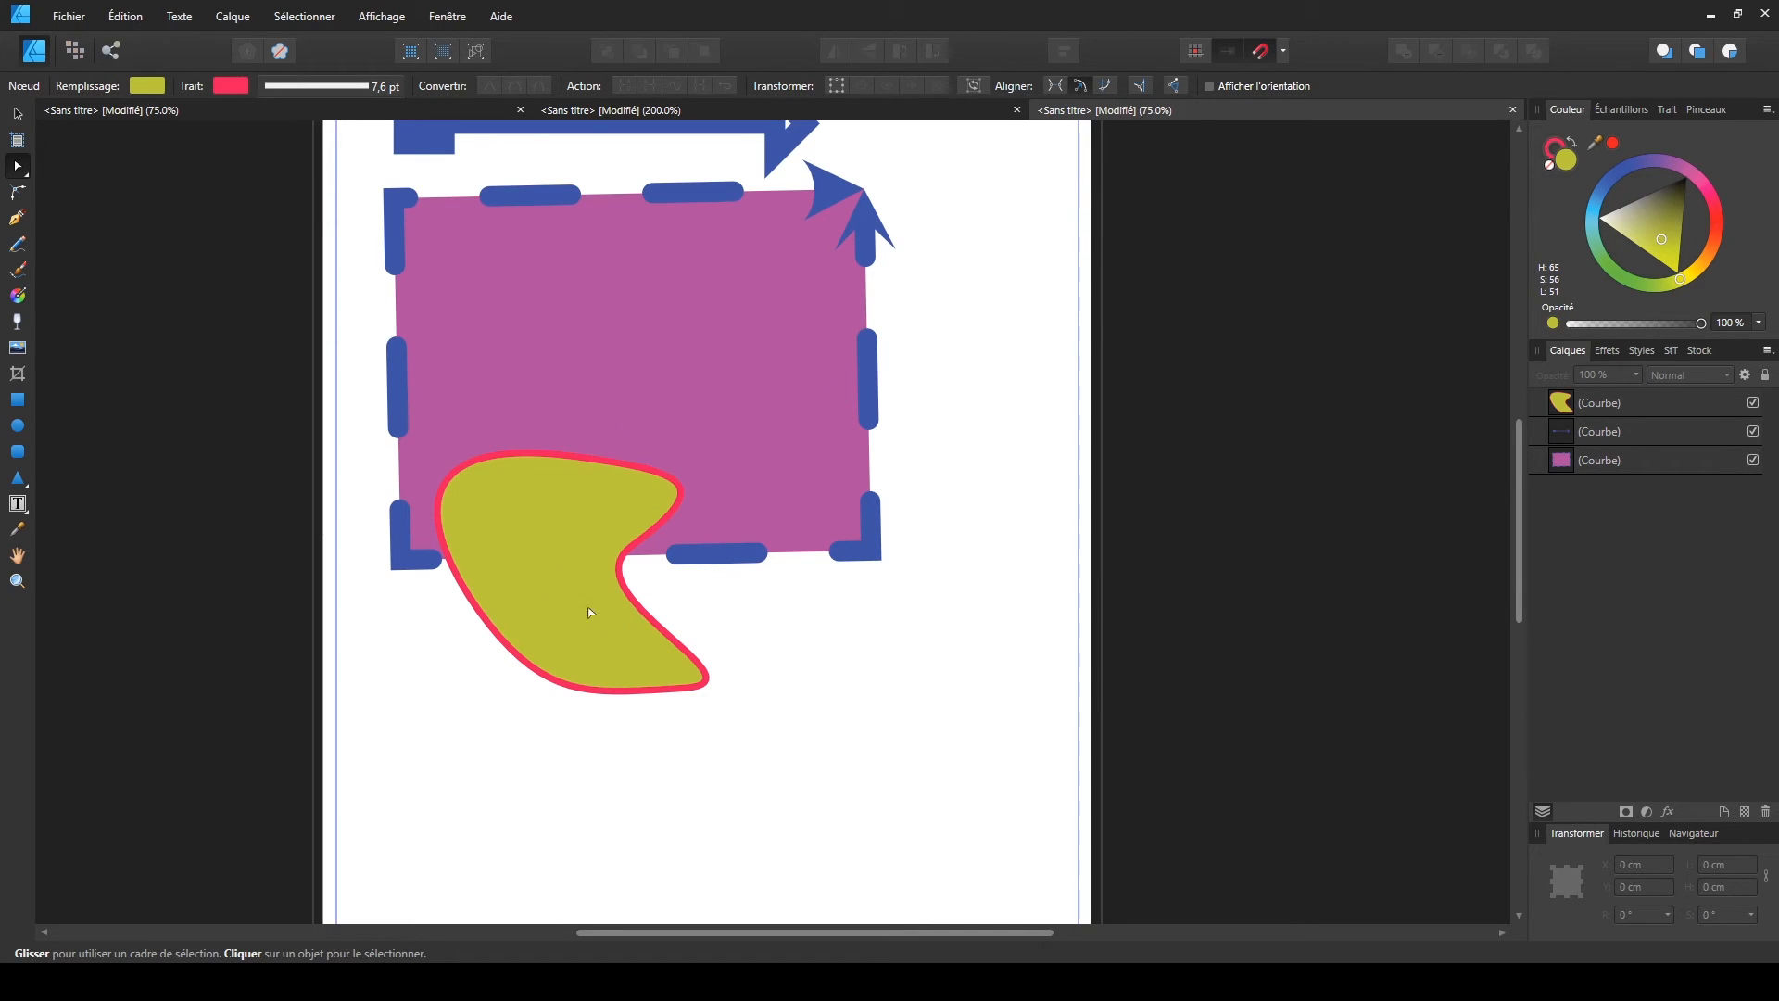
- Draw a rounded rectangle about 19.2 by 10.1 cm overlapping the pink rectangle, with a blue fill and a yellow-green outline
click(20, 454)
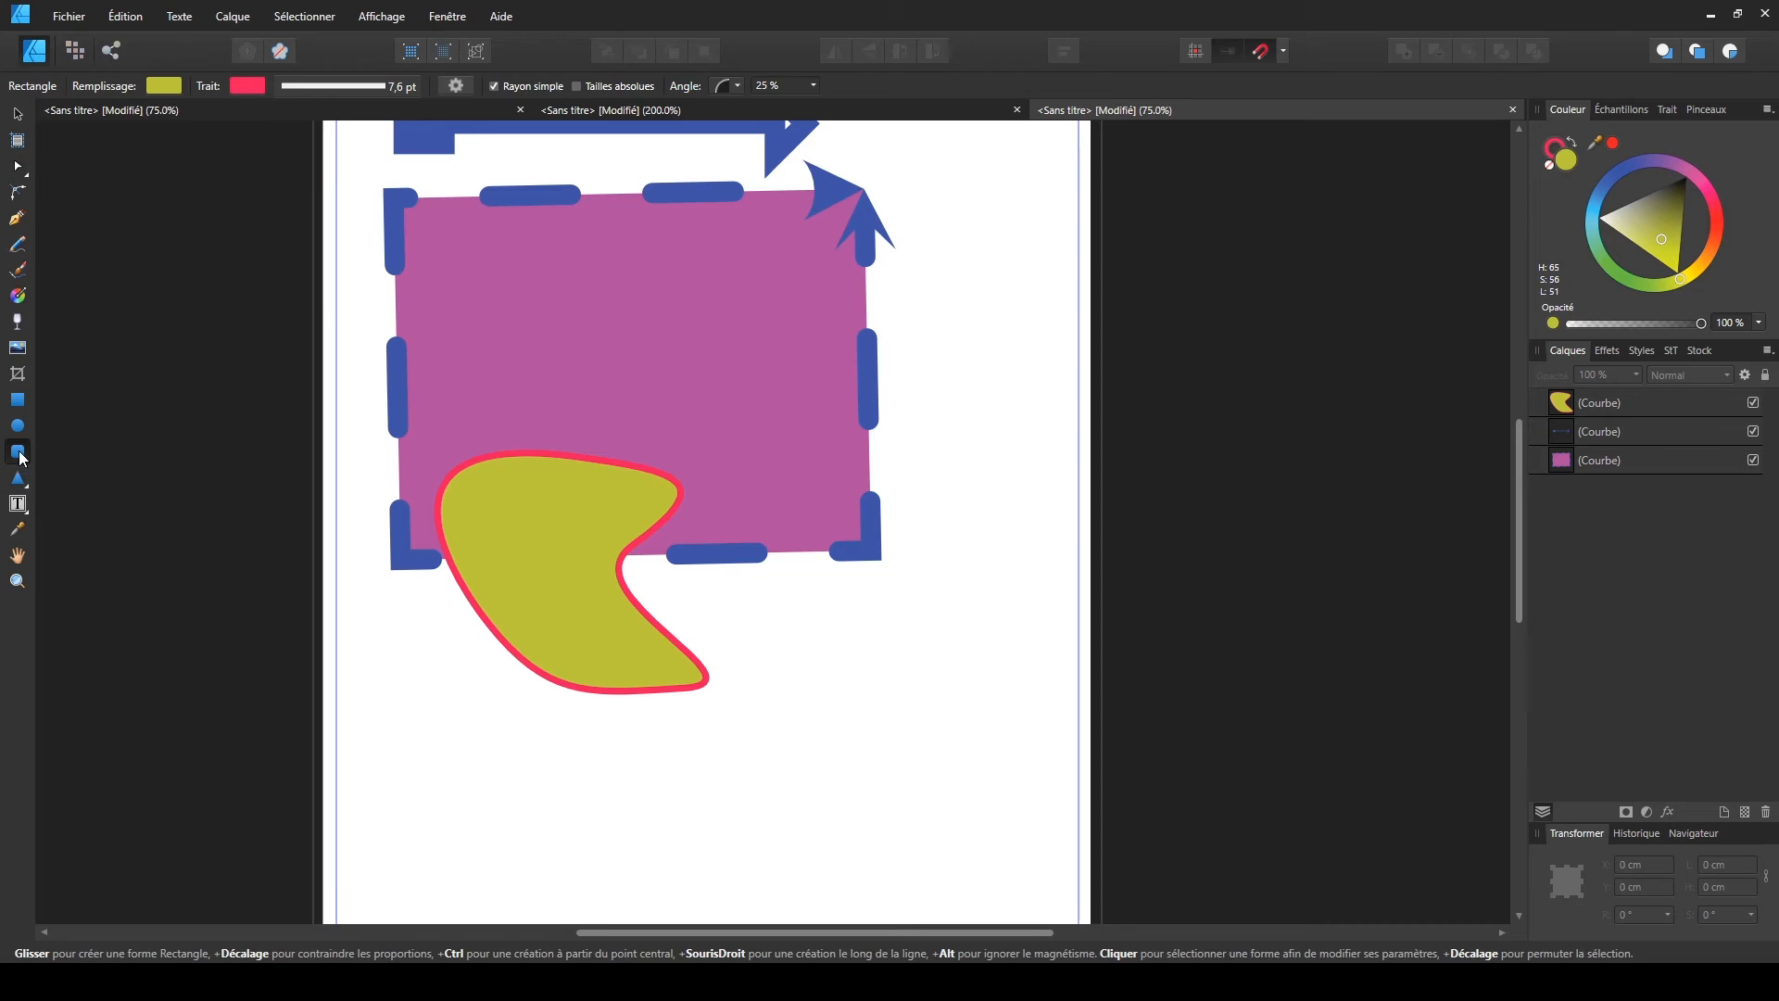
mouse_move(500, 347)
mouse_down()
mouse_move(719, 568)
mouse_move(991, 607)
mouse_up()
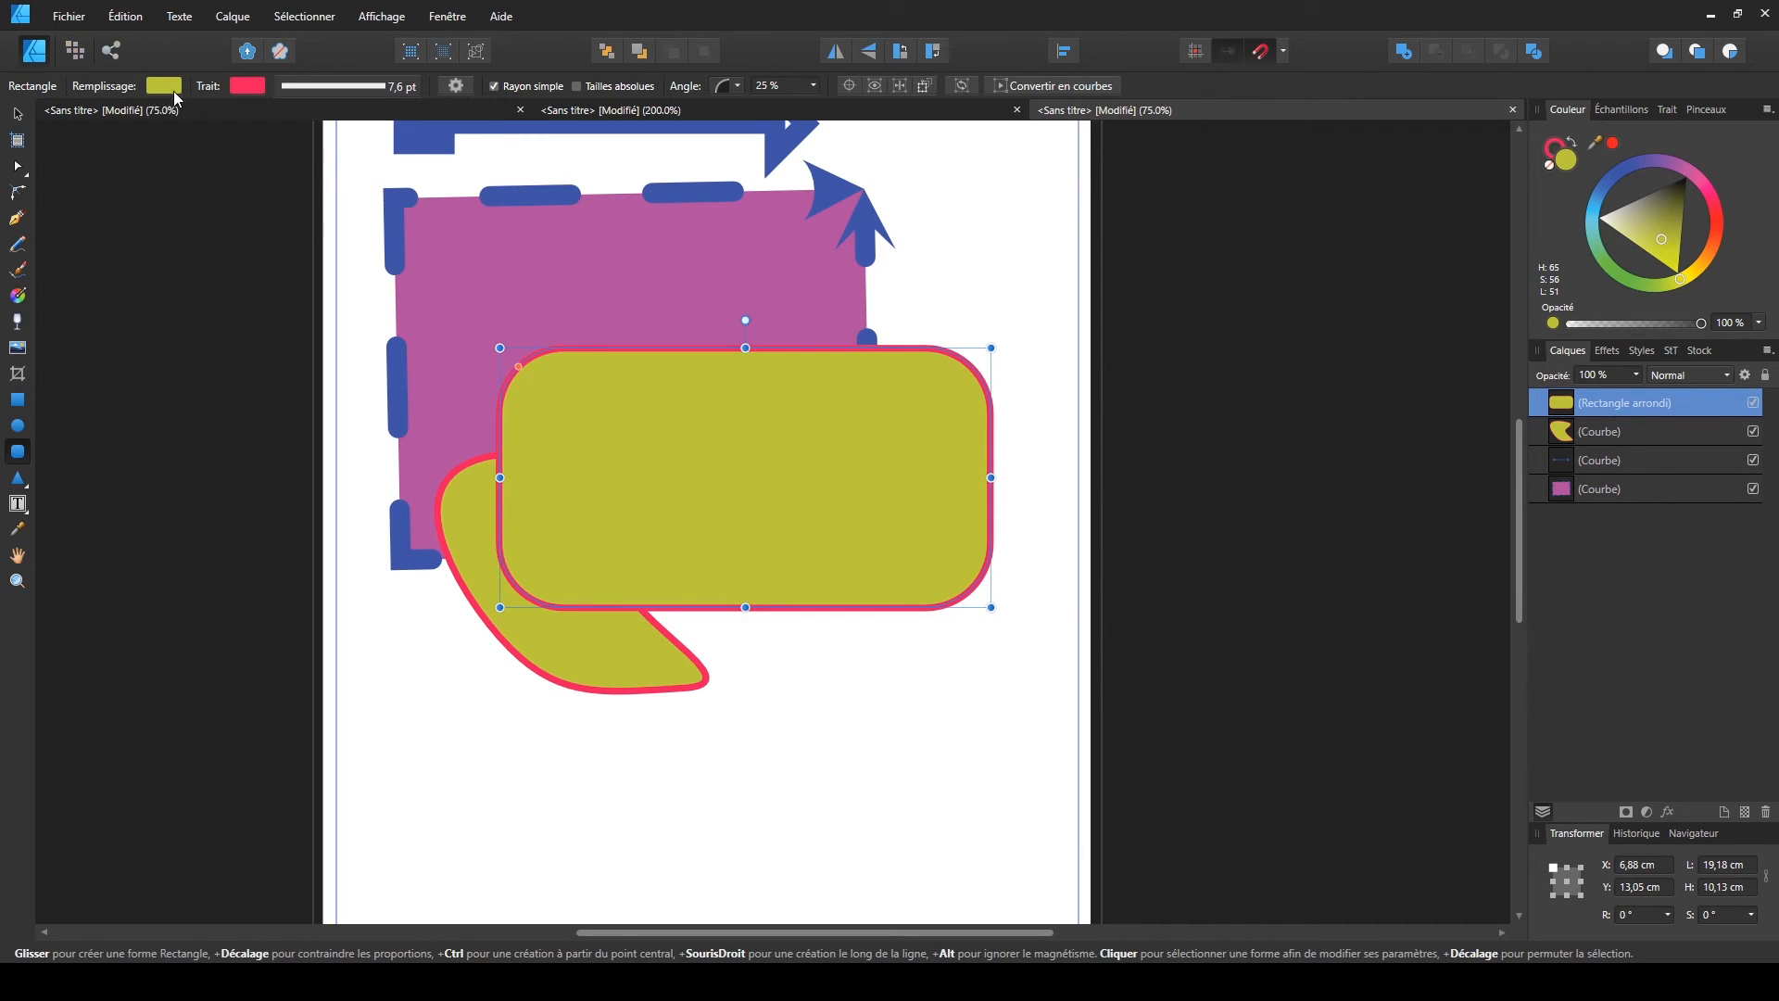
click(164, 85)
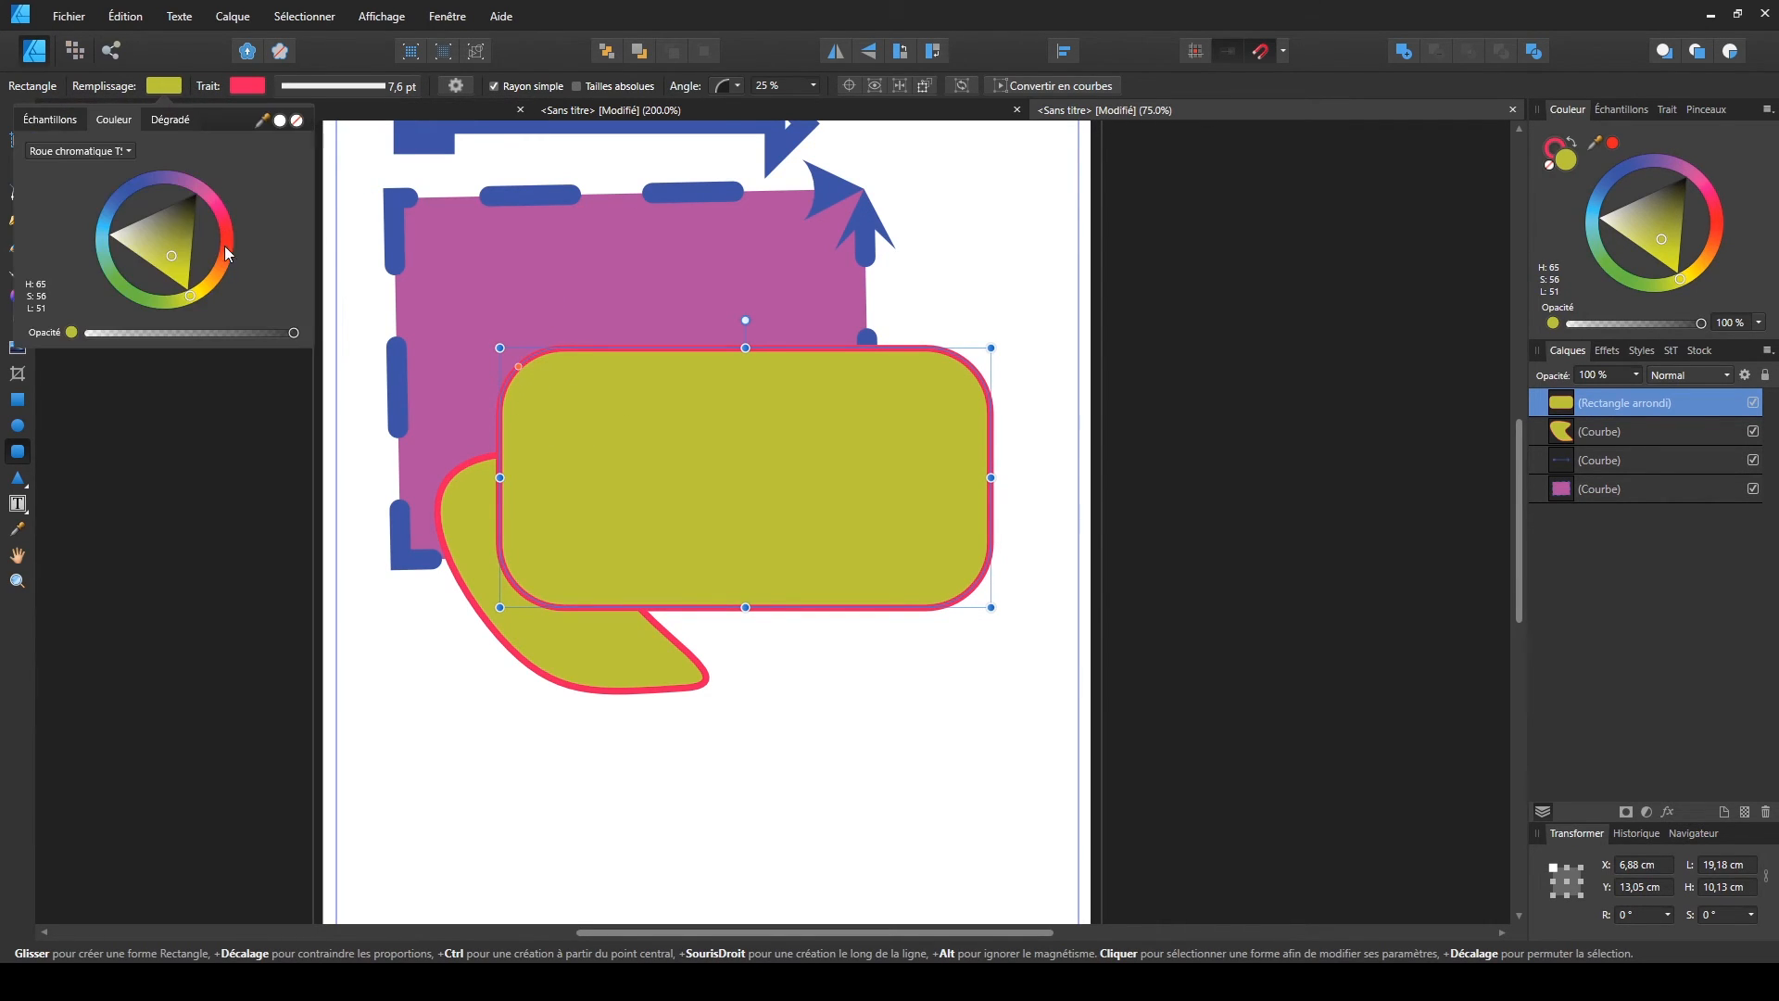
drag(164, 177, 148, 165)
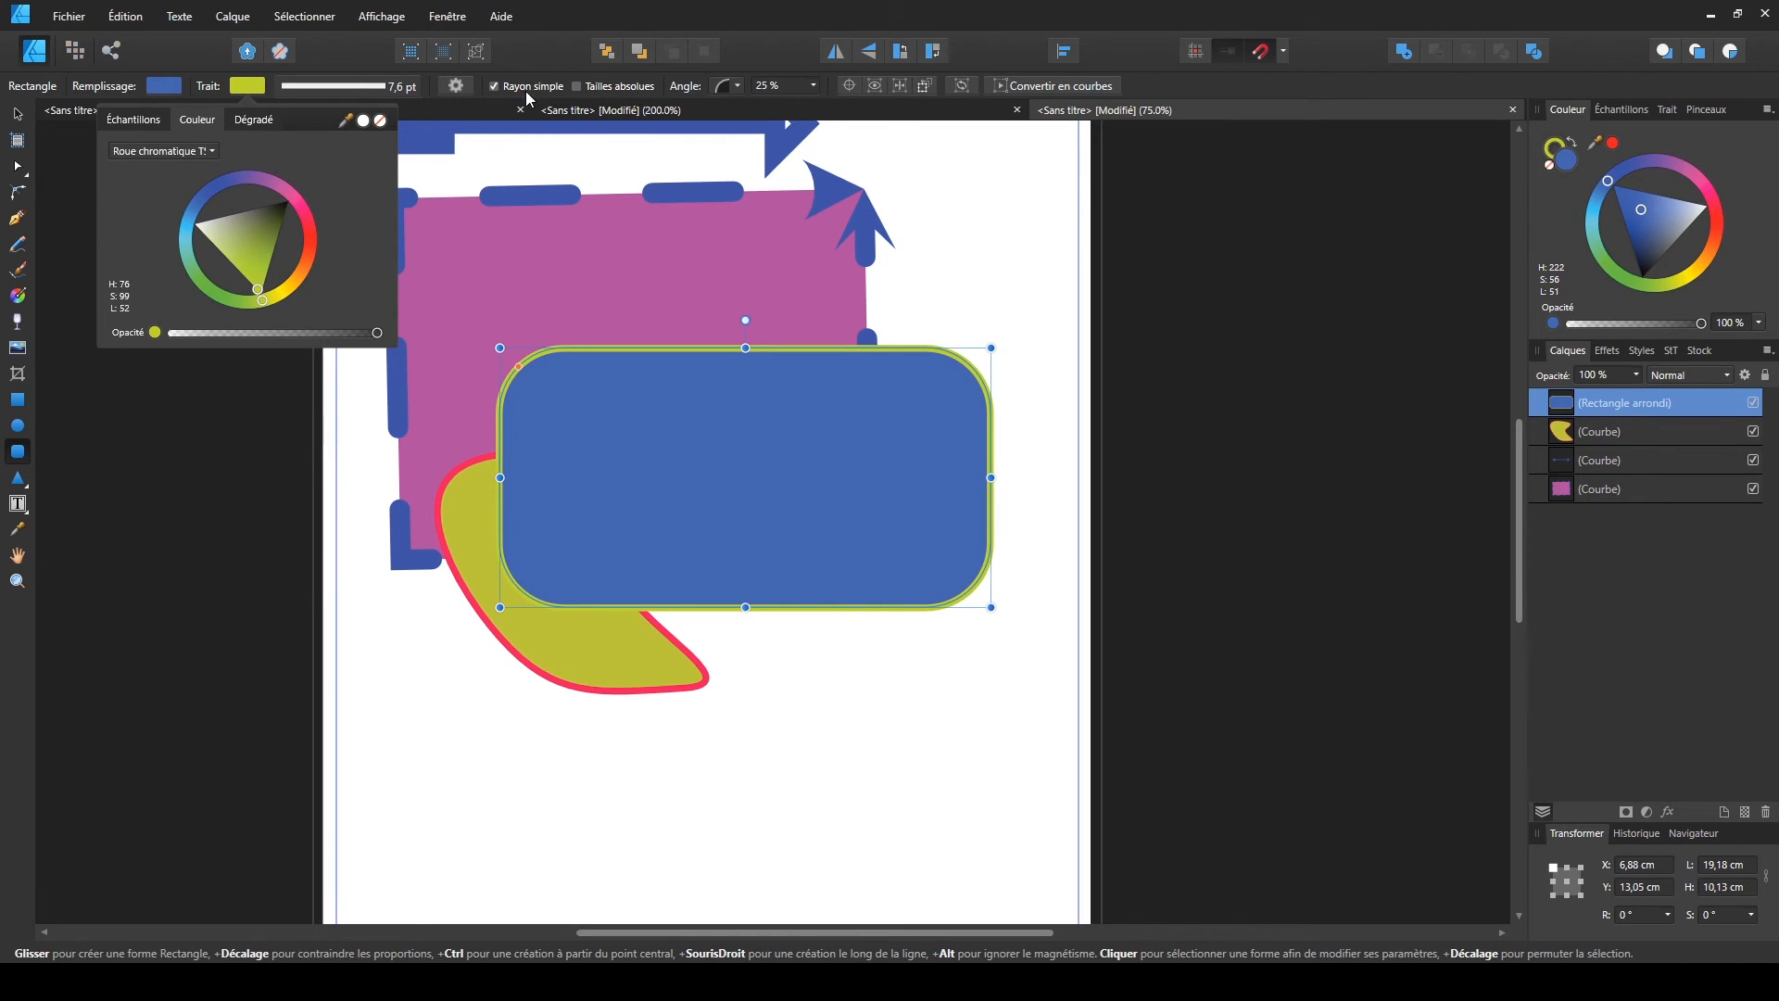
click(708, 85)
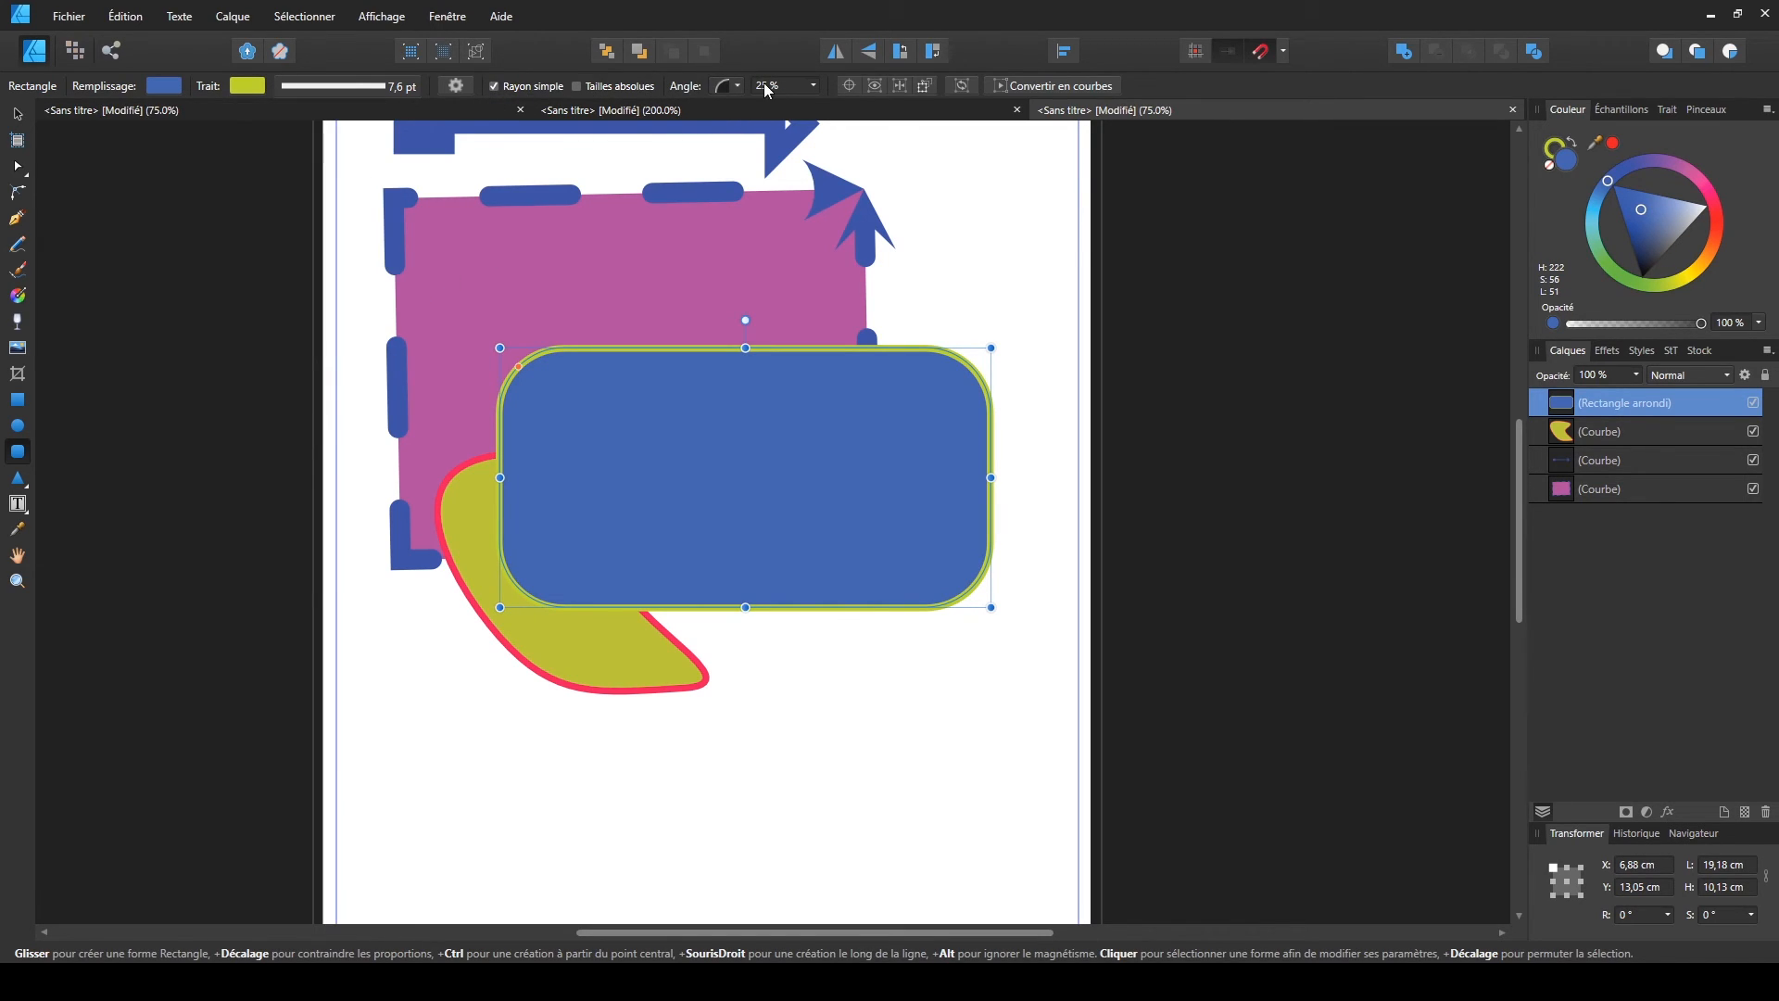
- Increase the blue rounded rectangle's shared corner radius to 35 % and on to 42 %
click(814, 85)
mouse_move(818, 105)
mouse_down()
mouse_move(771, 115)
mouse_move(878, 121)
mouse_move(811, 123)
mouse_move(844, 124)
mouse_up()
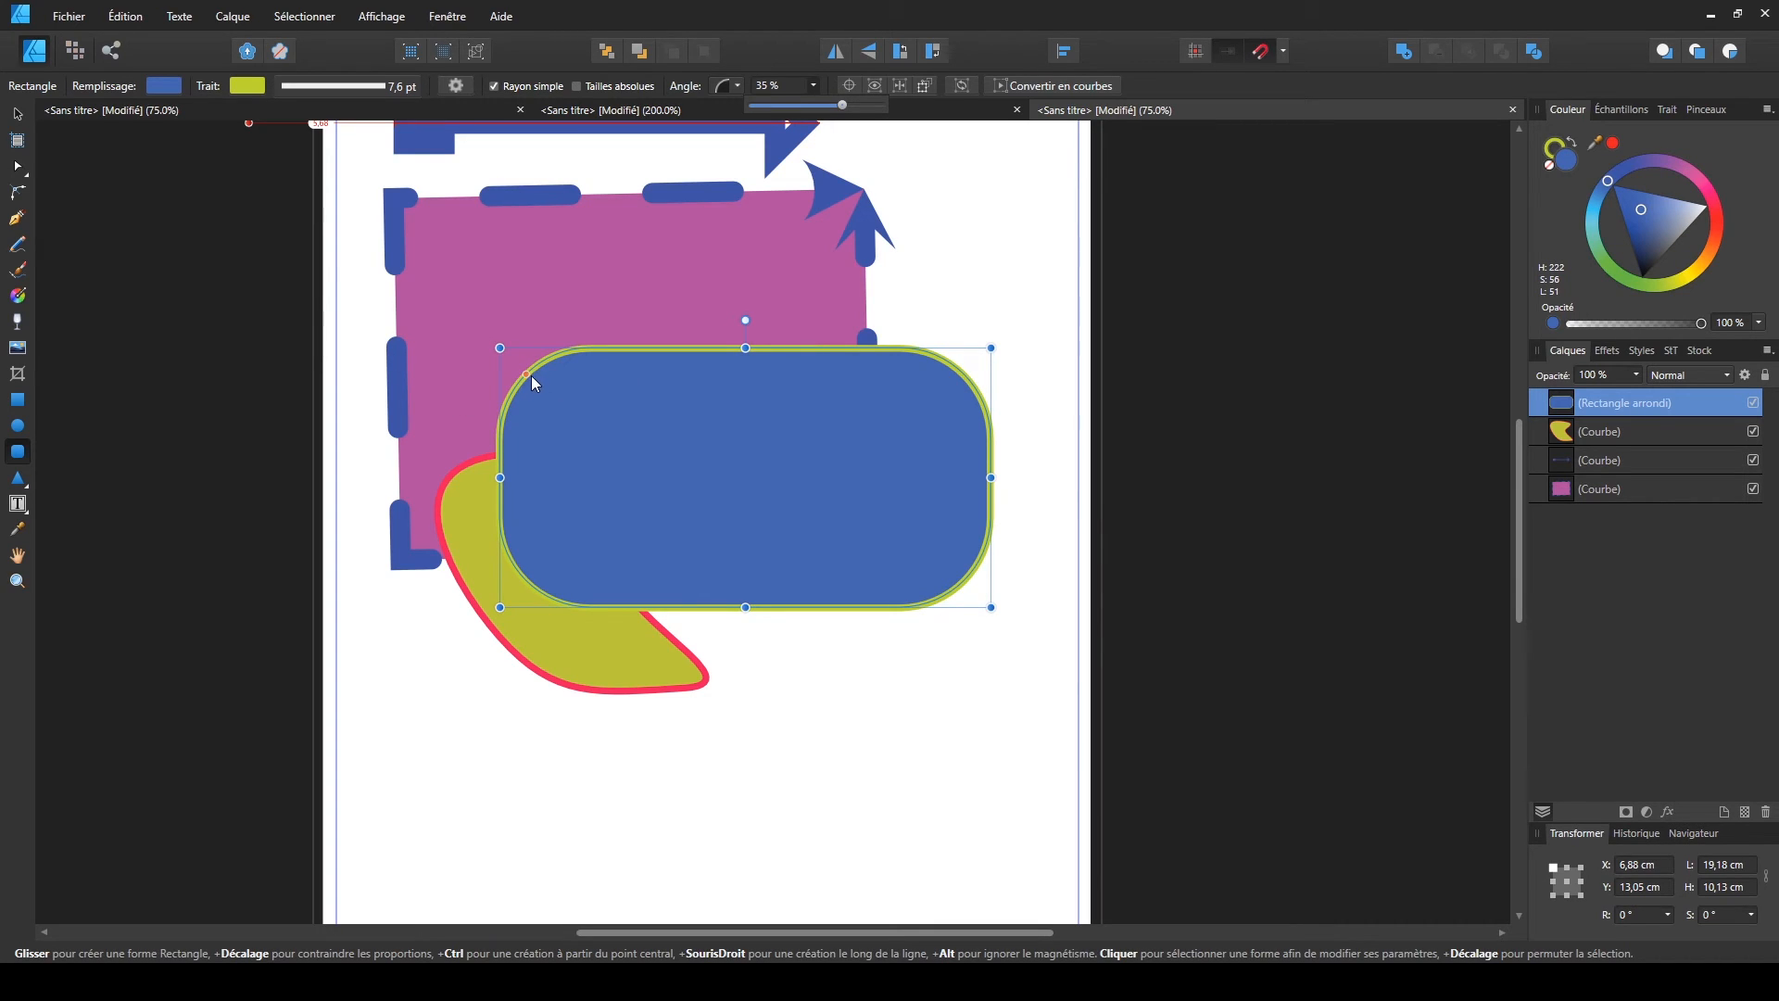
mouse_move(526, 376)
mouse_down()
mouse_move(545, 384)
mouse_move(504, 350)
mouse_move(531, 379)
mouse_up()
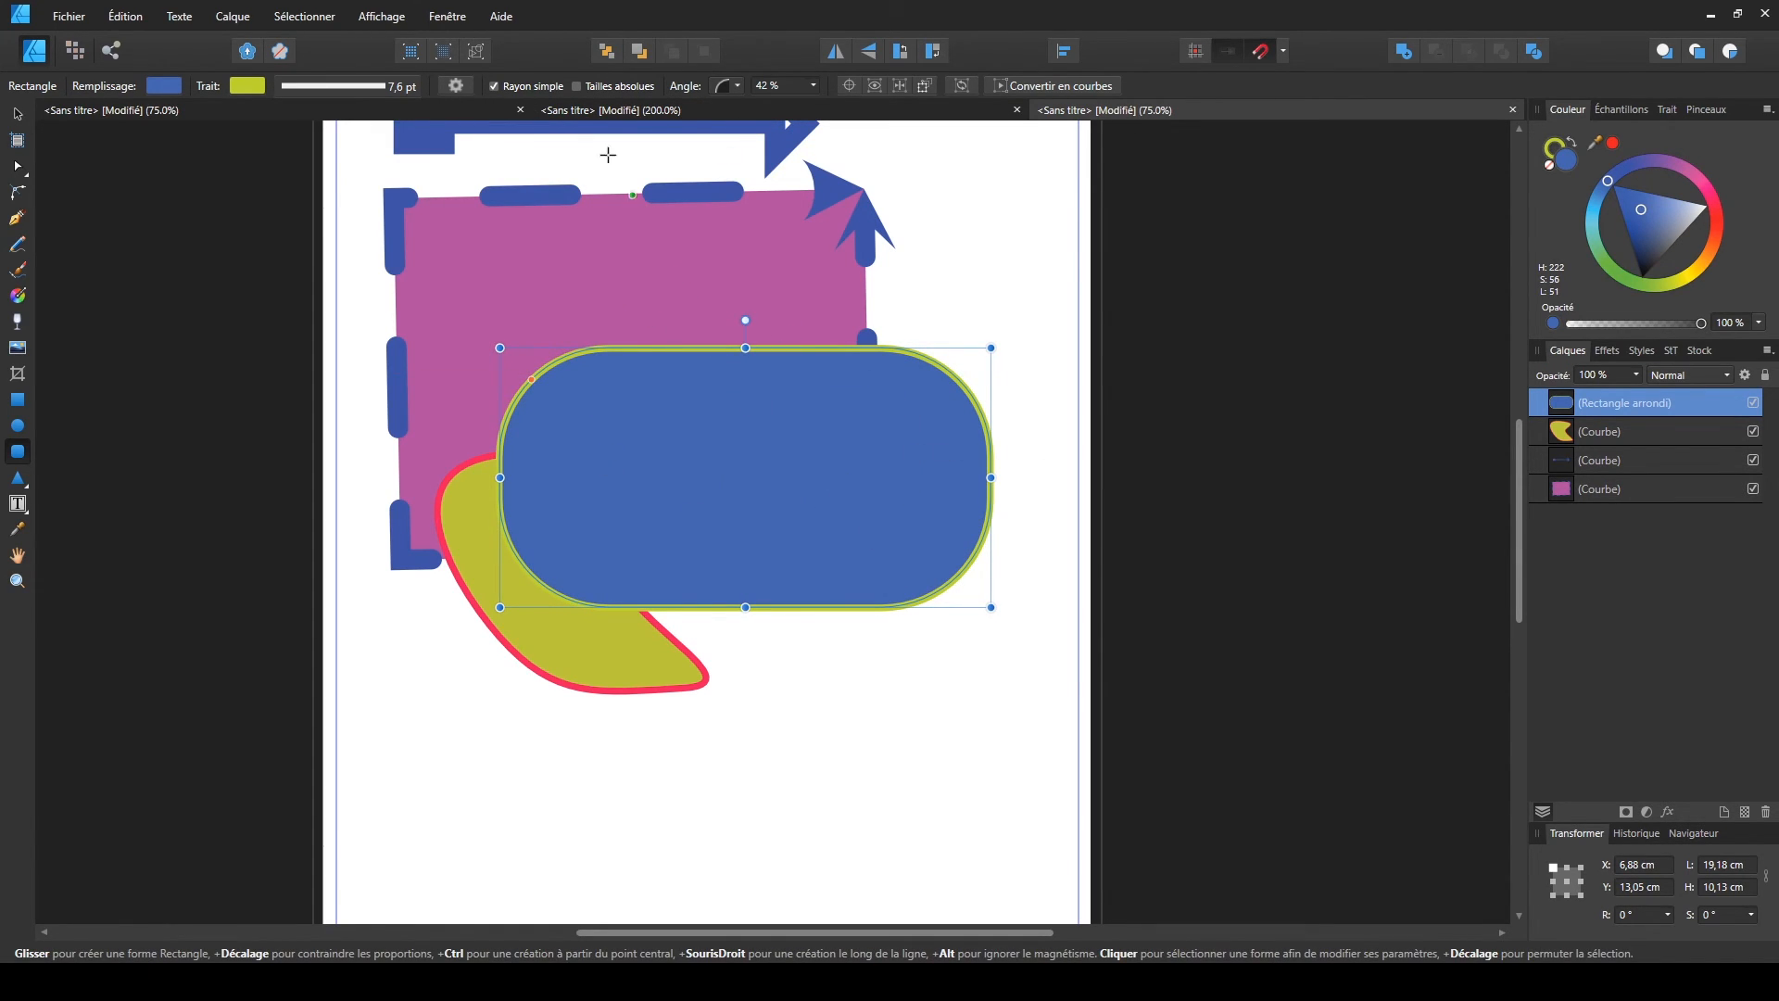
- Turn off the single radius and set the blue rectangle's corners to 13 % lower right, 58 % lower left and 21 % upper right
click(493, 86)
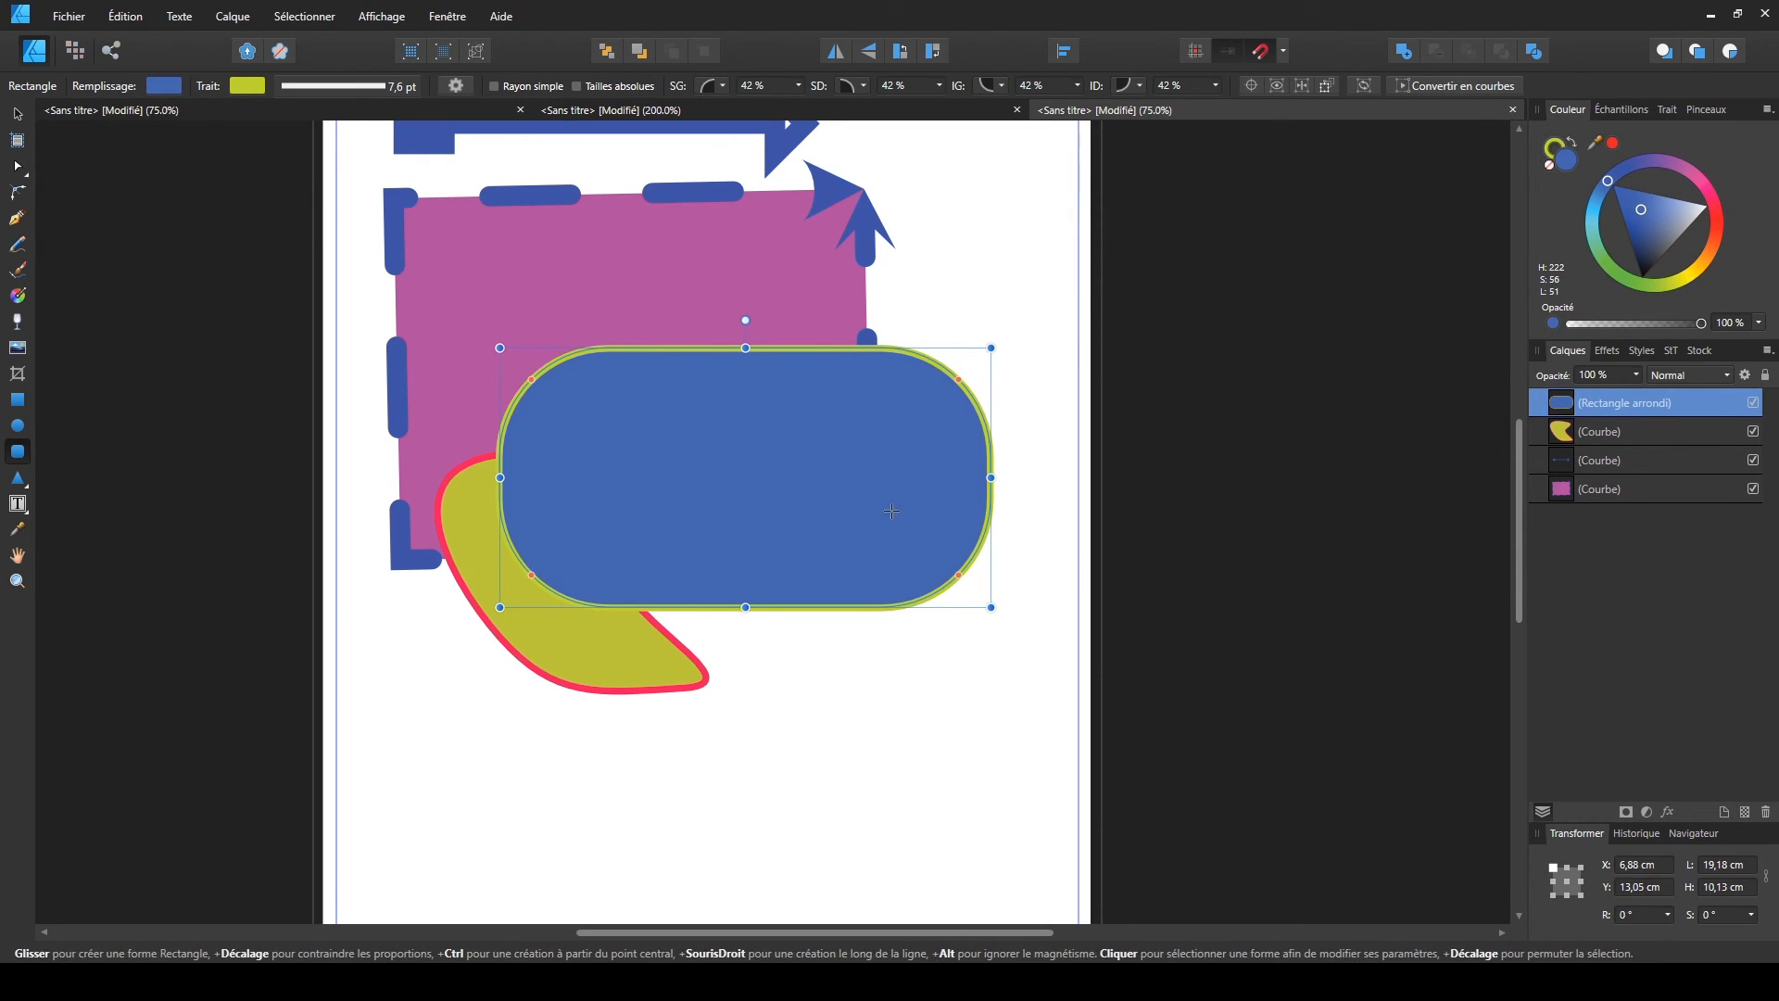
click(1216, 85)
drag(1192, 100, 1155, 115)
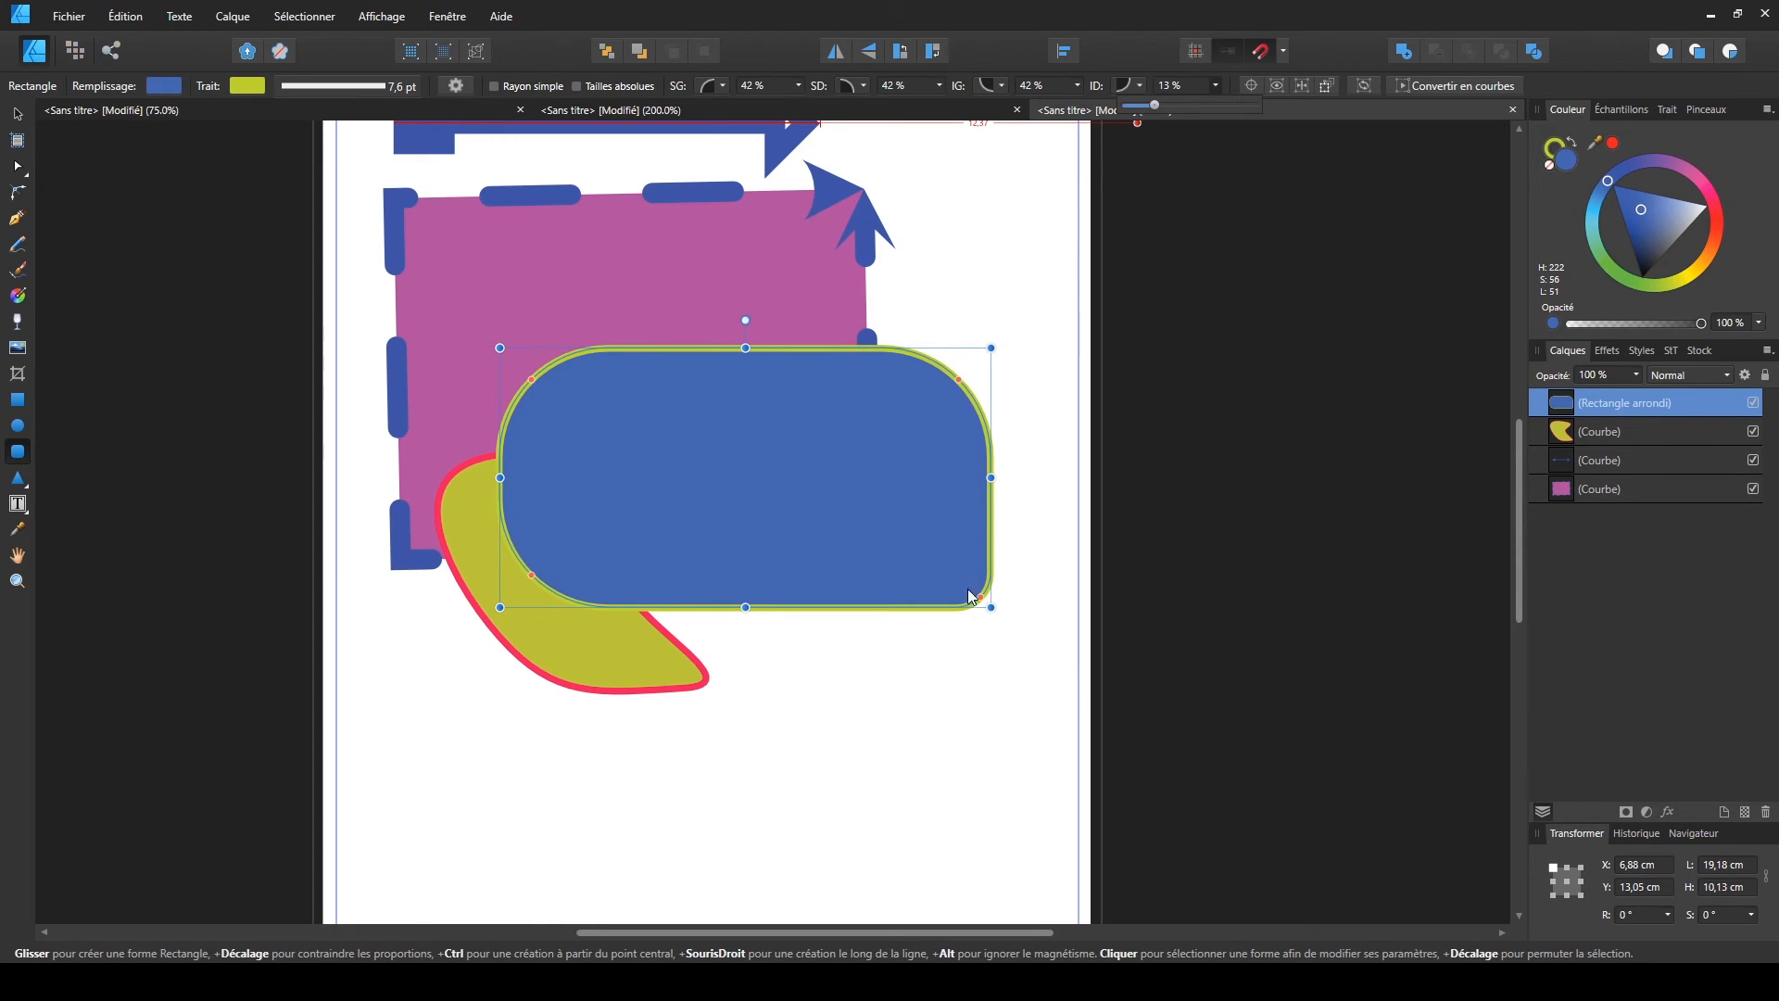
mouse_move(534, 582)
mouse_down()
mouse_move(570, 531)
mouse_move(479, 590)
mouse_move(537, 549)
mouse_move(543, 563)
mouse_up()
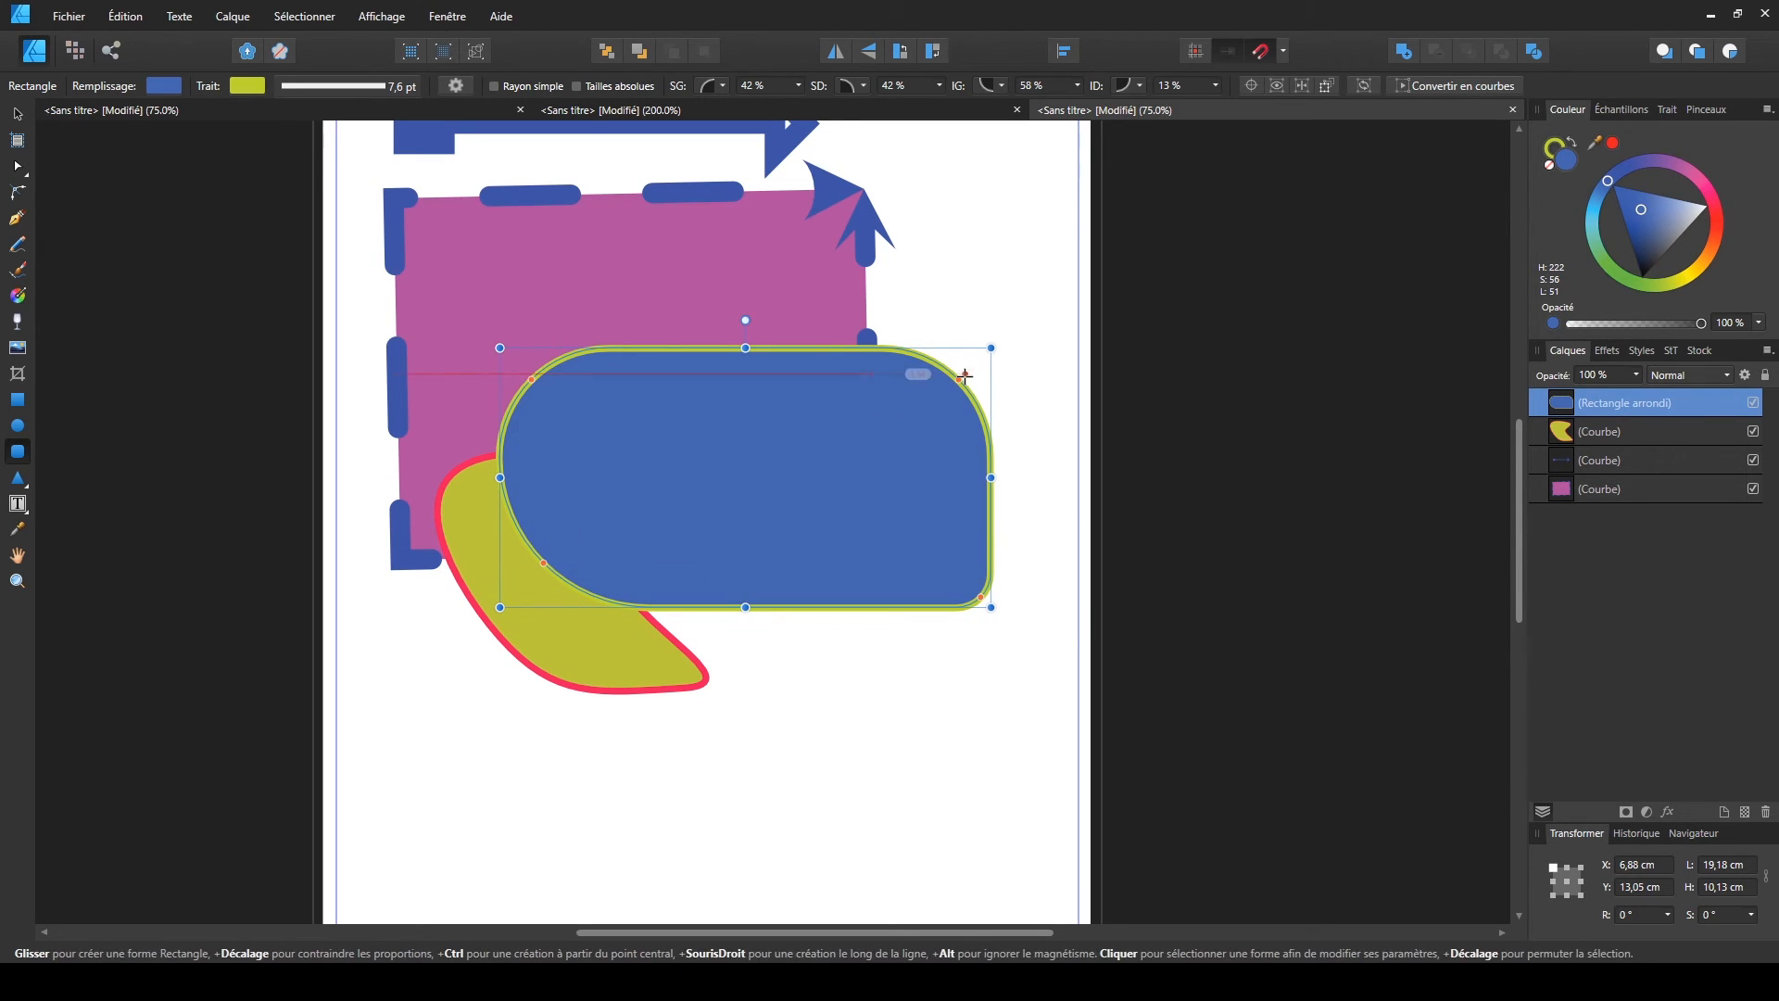
drag(960, 381, 980, 366)
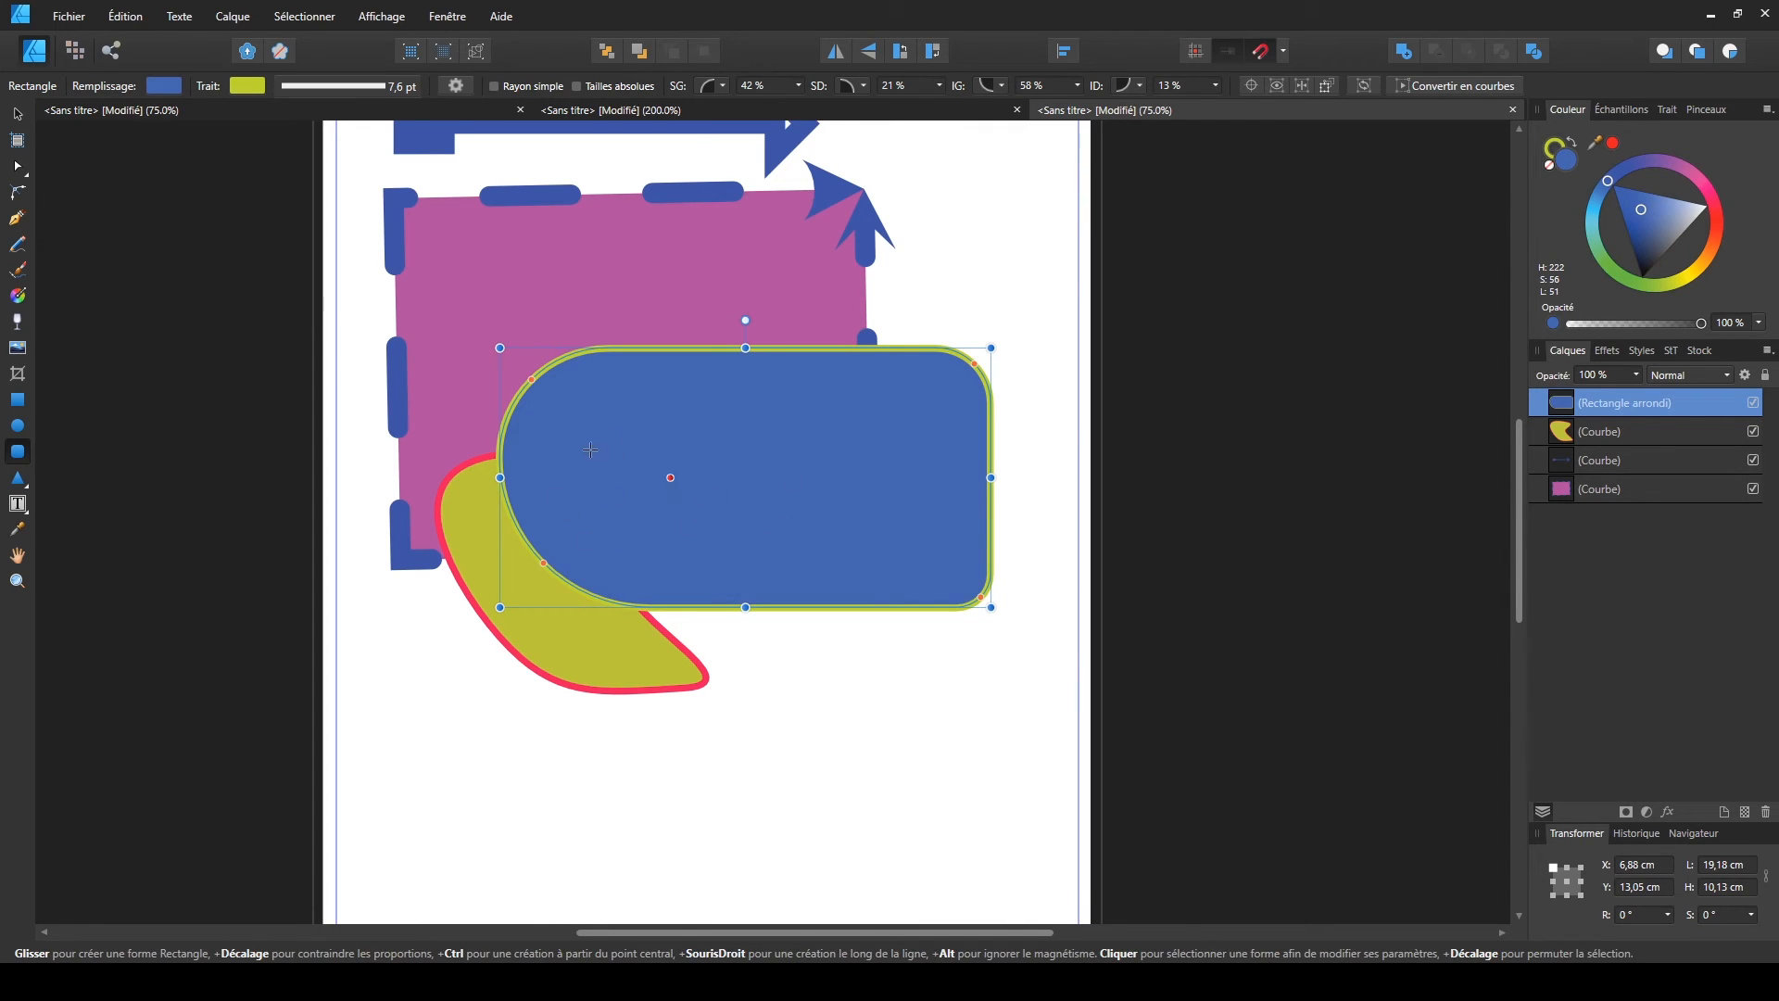
- Convert the blue rounded rectangle to curves and pull its upper-left node and handle upward and outward
click(18, 166)
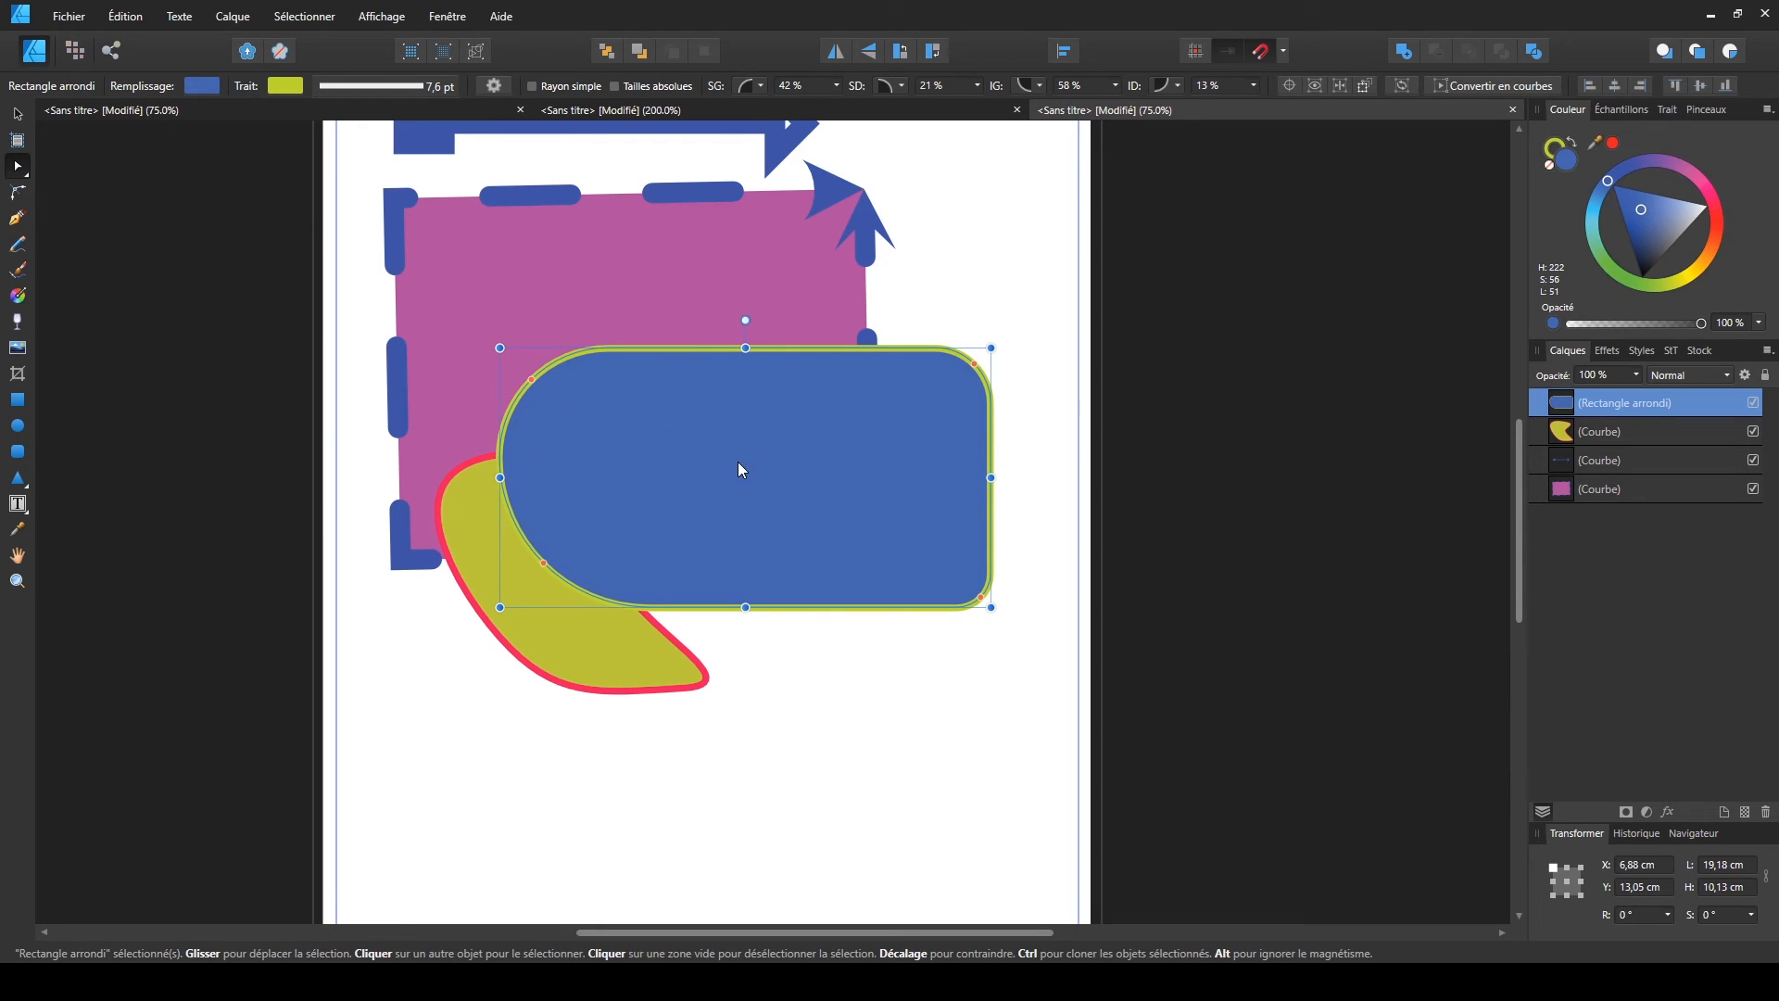
right_click(698, 423)
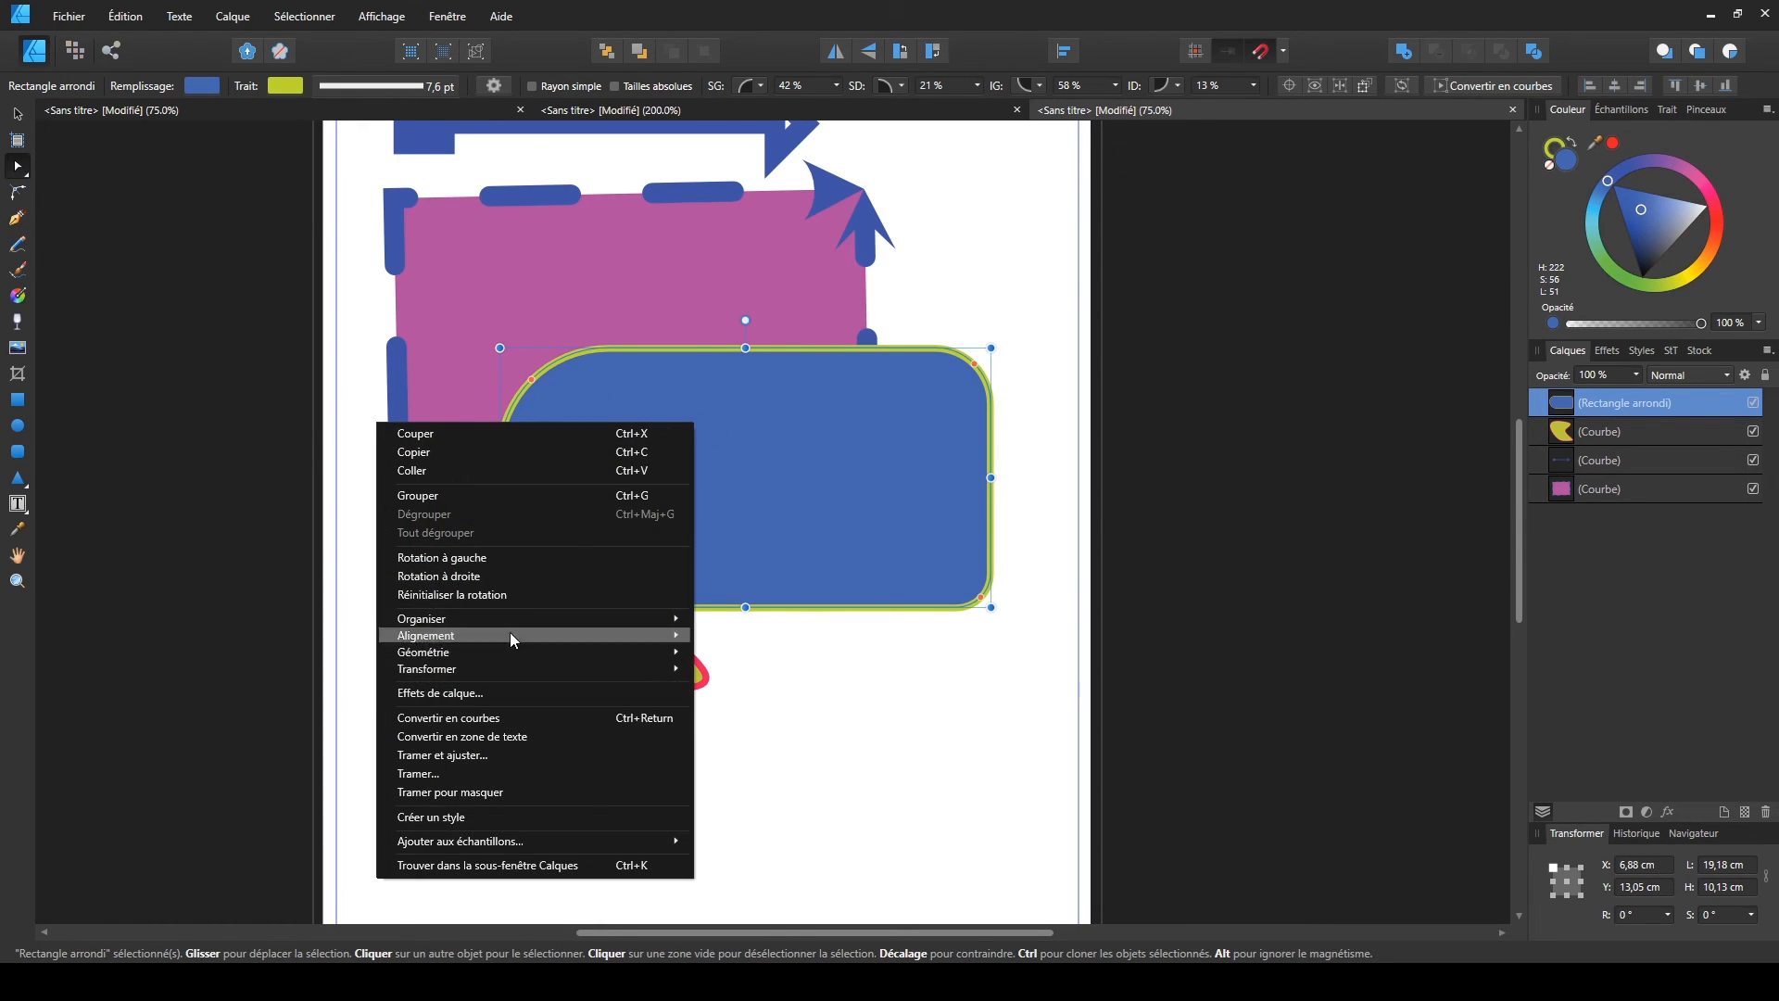
click(495, 718)
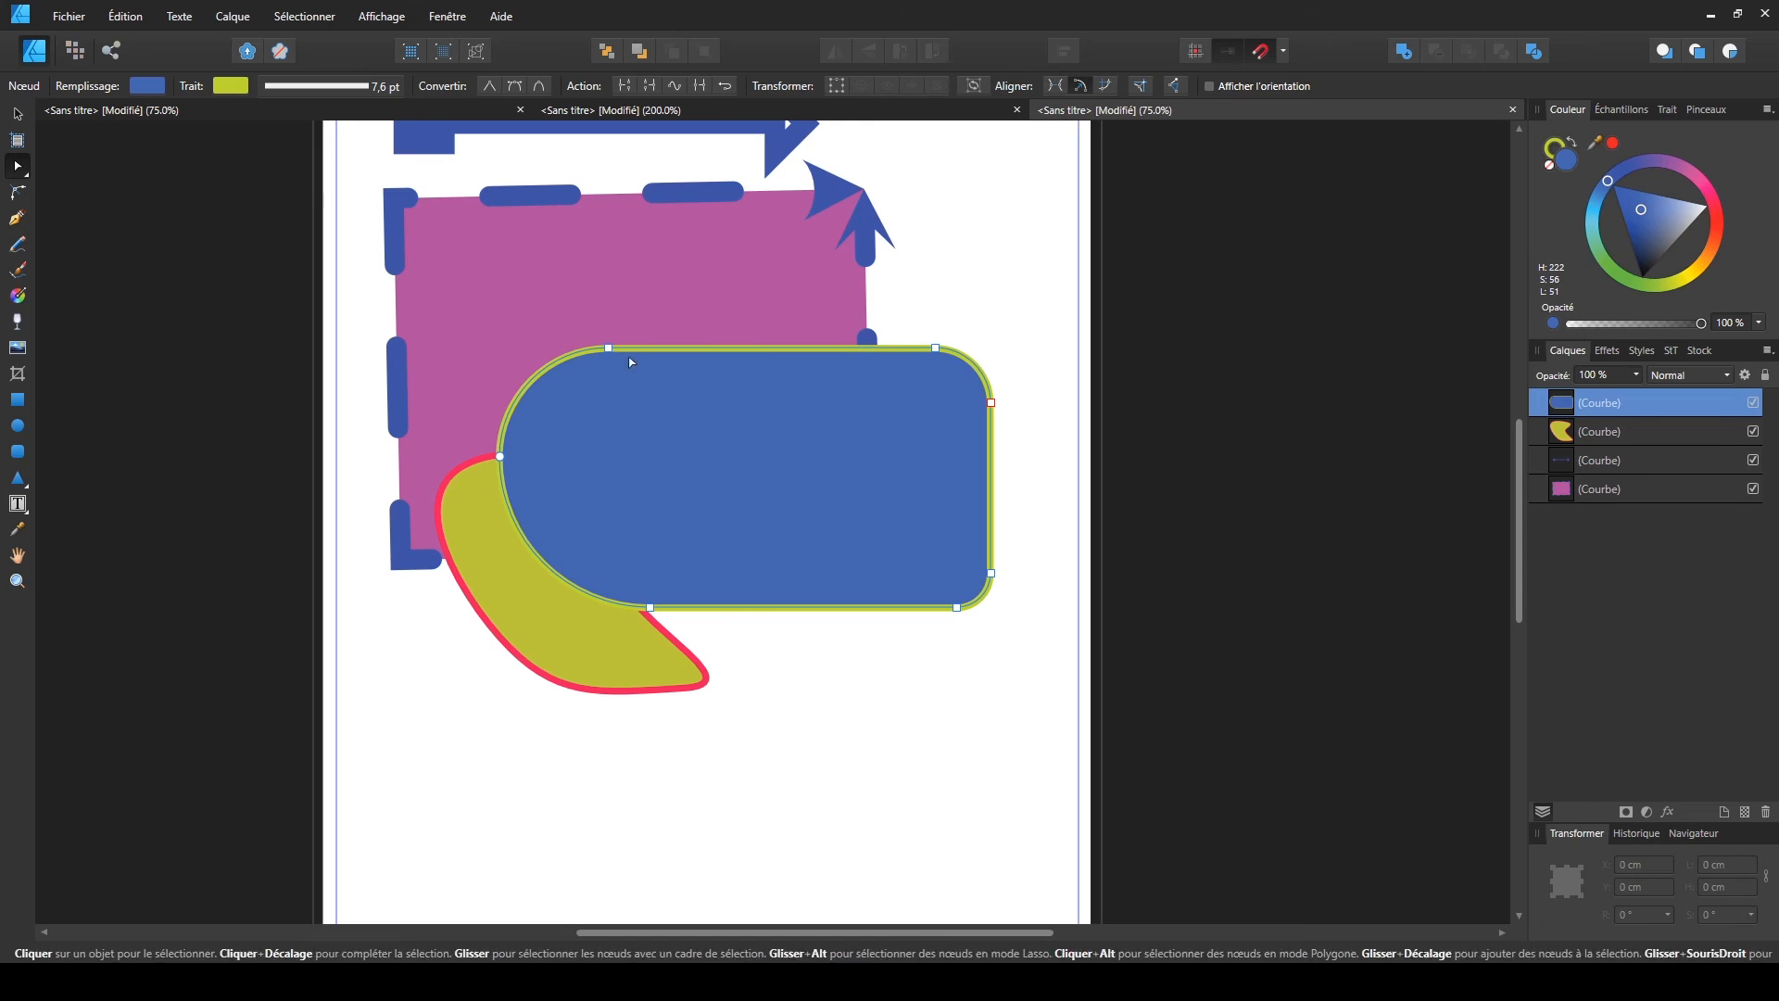
click(501, 456)
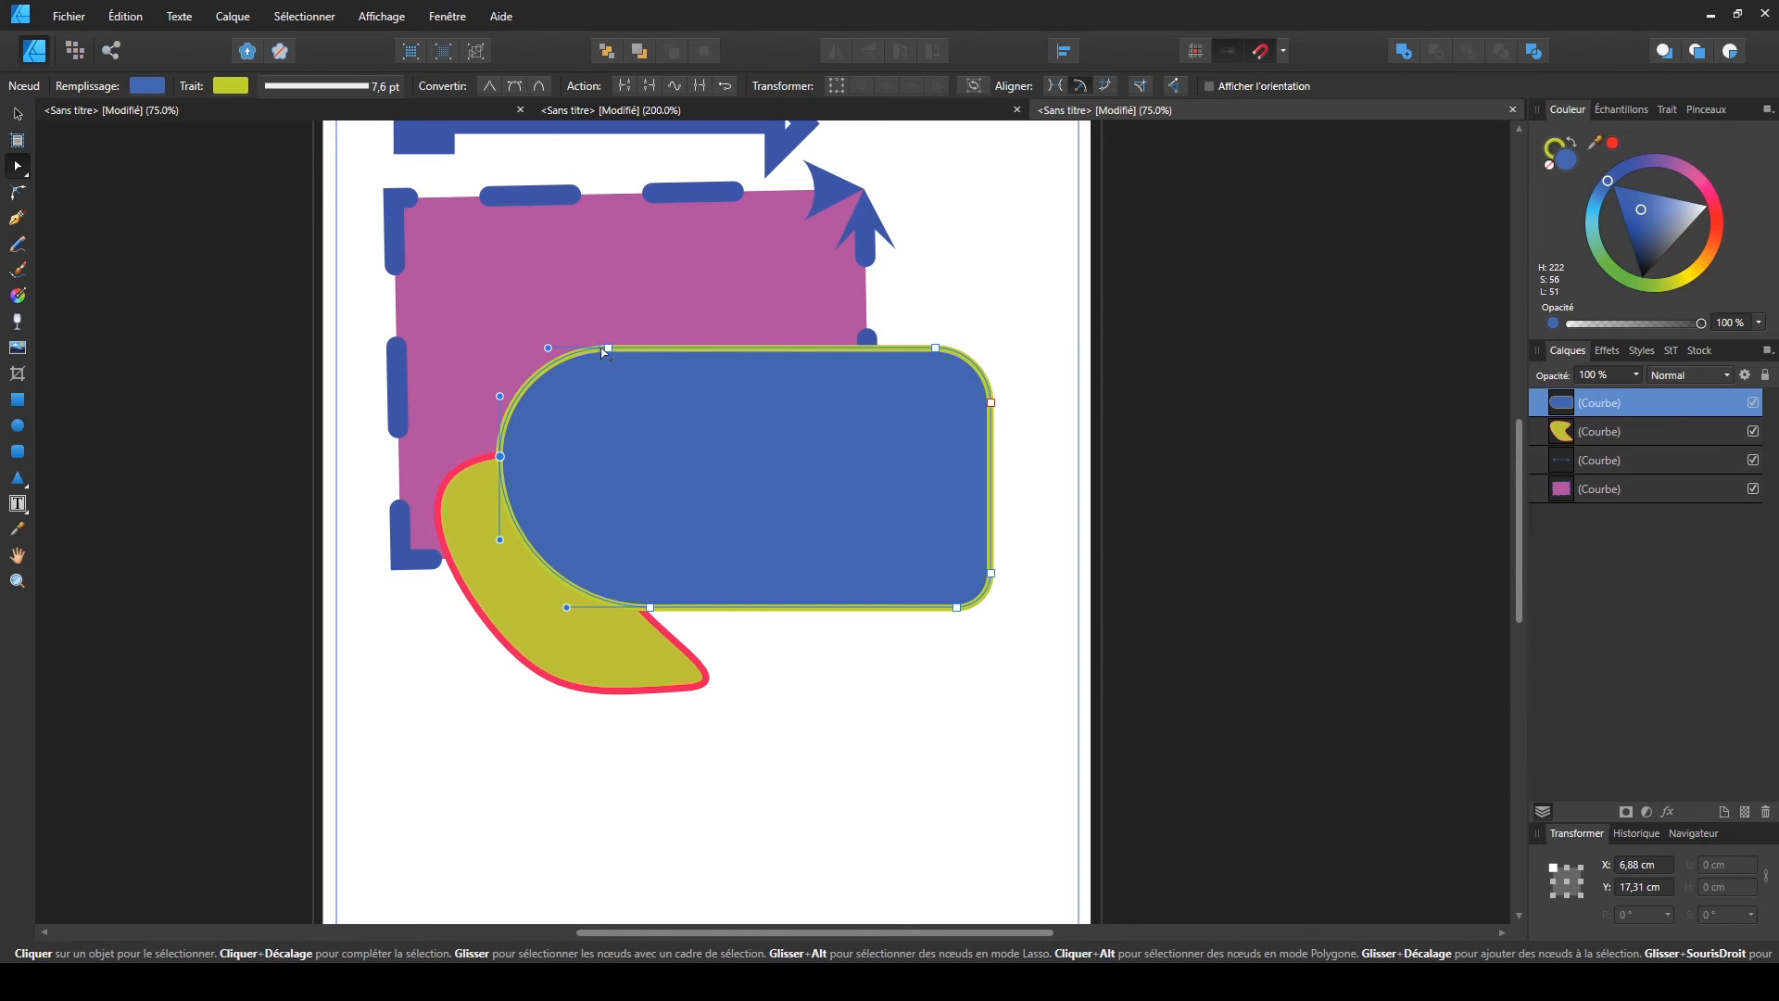
drag(604, 353, 432, 256)
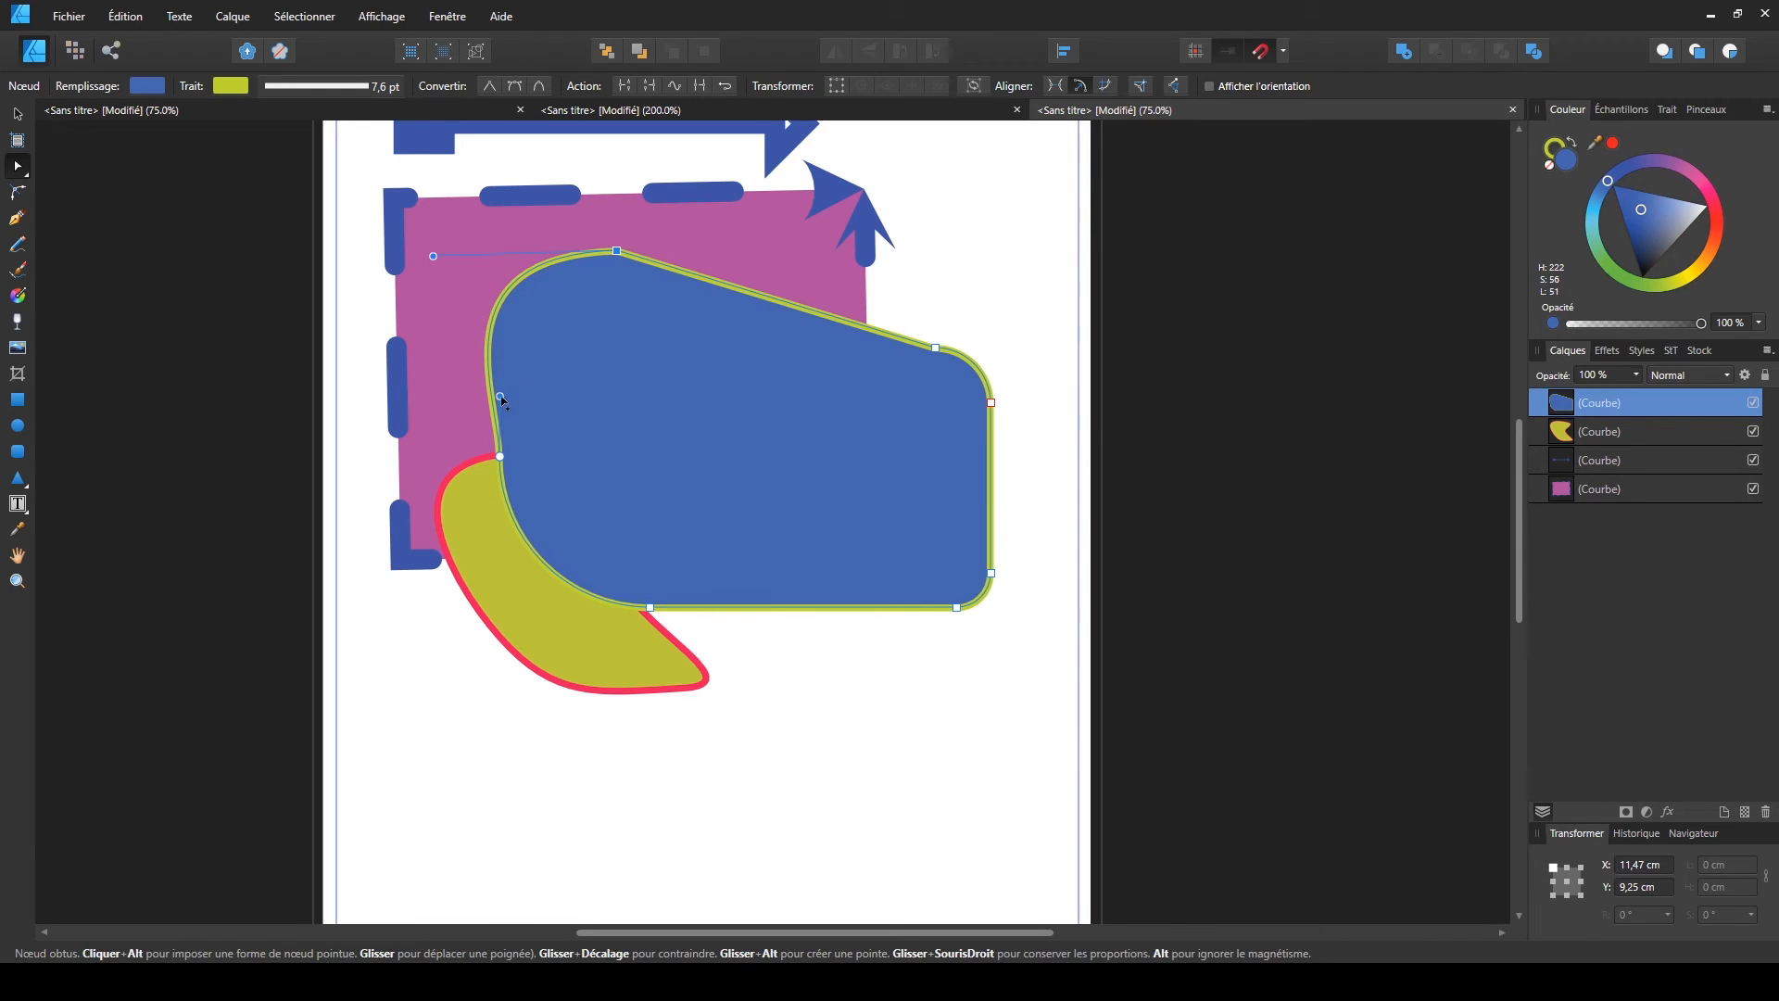
- Pull the blue curve's left node handle outward, bend its sloping top edge upward and deselect it
drag(501, 397, 439, 397)
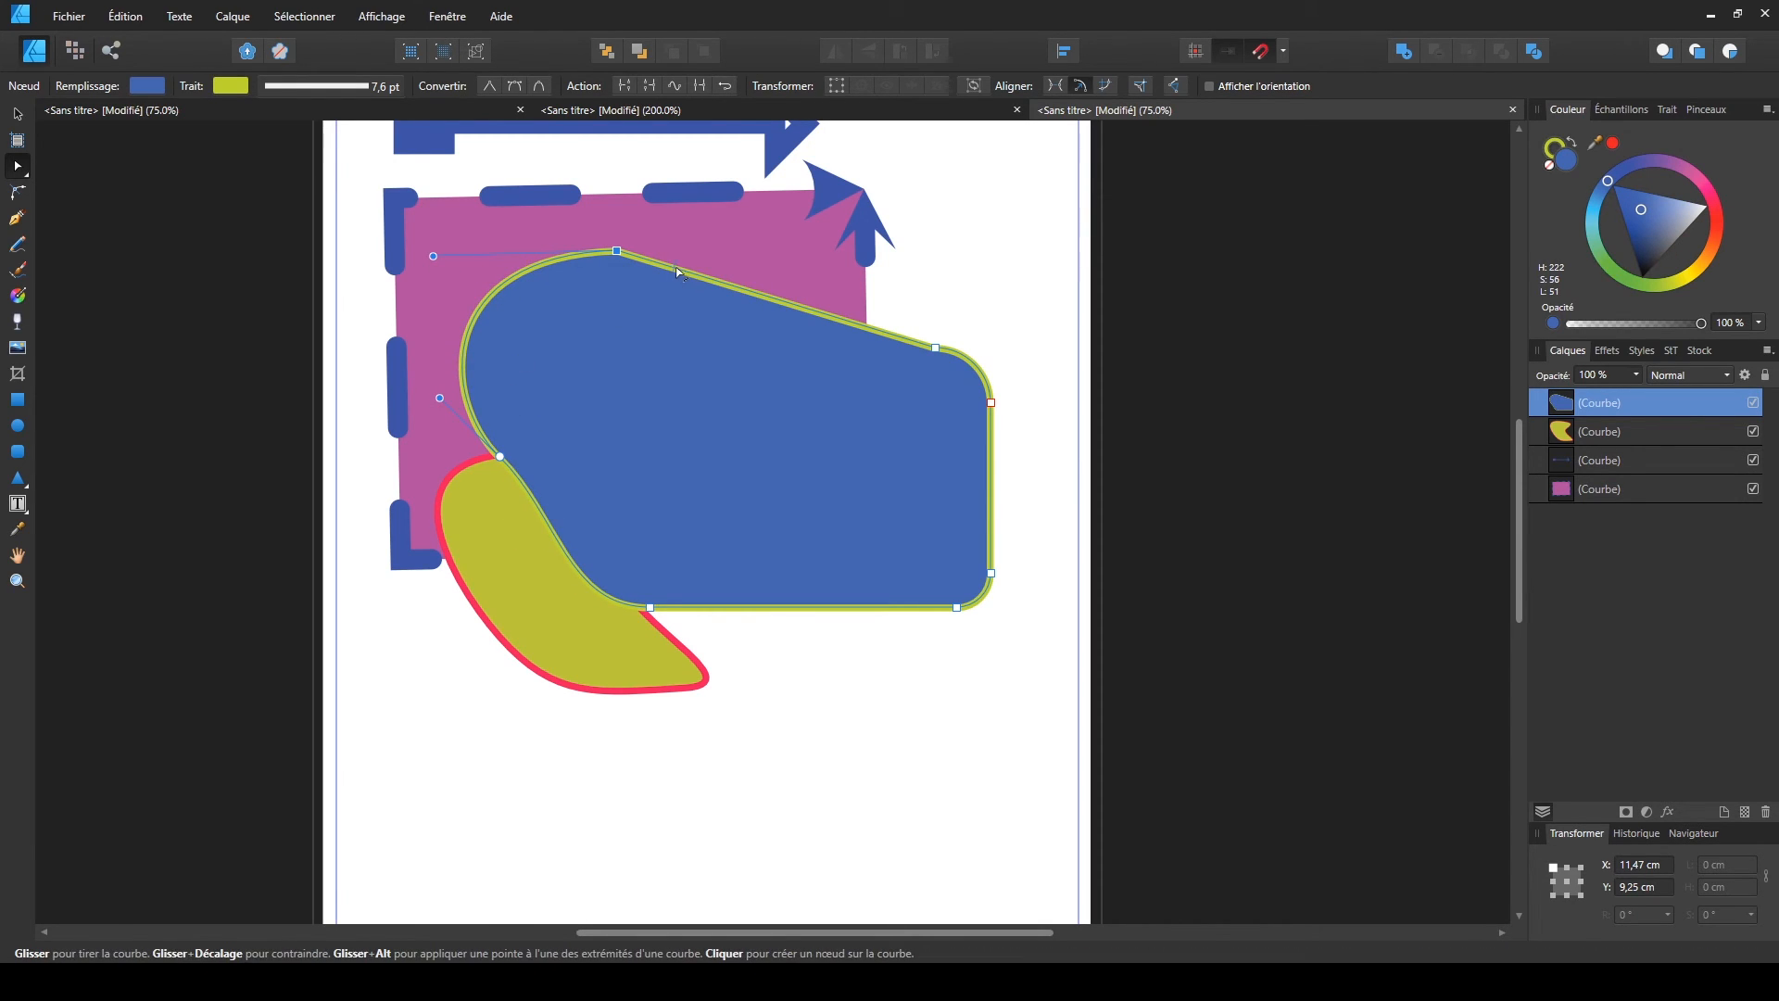
drag(681, 272, 774, 240)
click(832, 693)
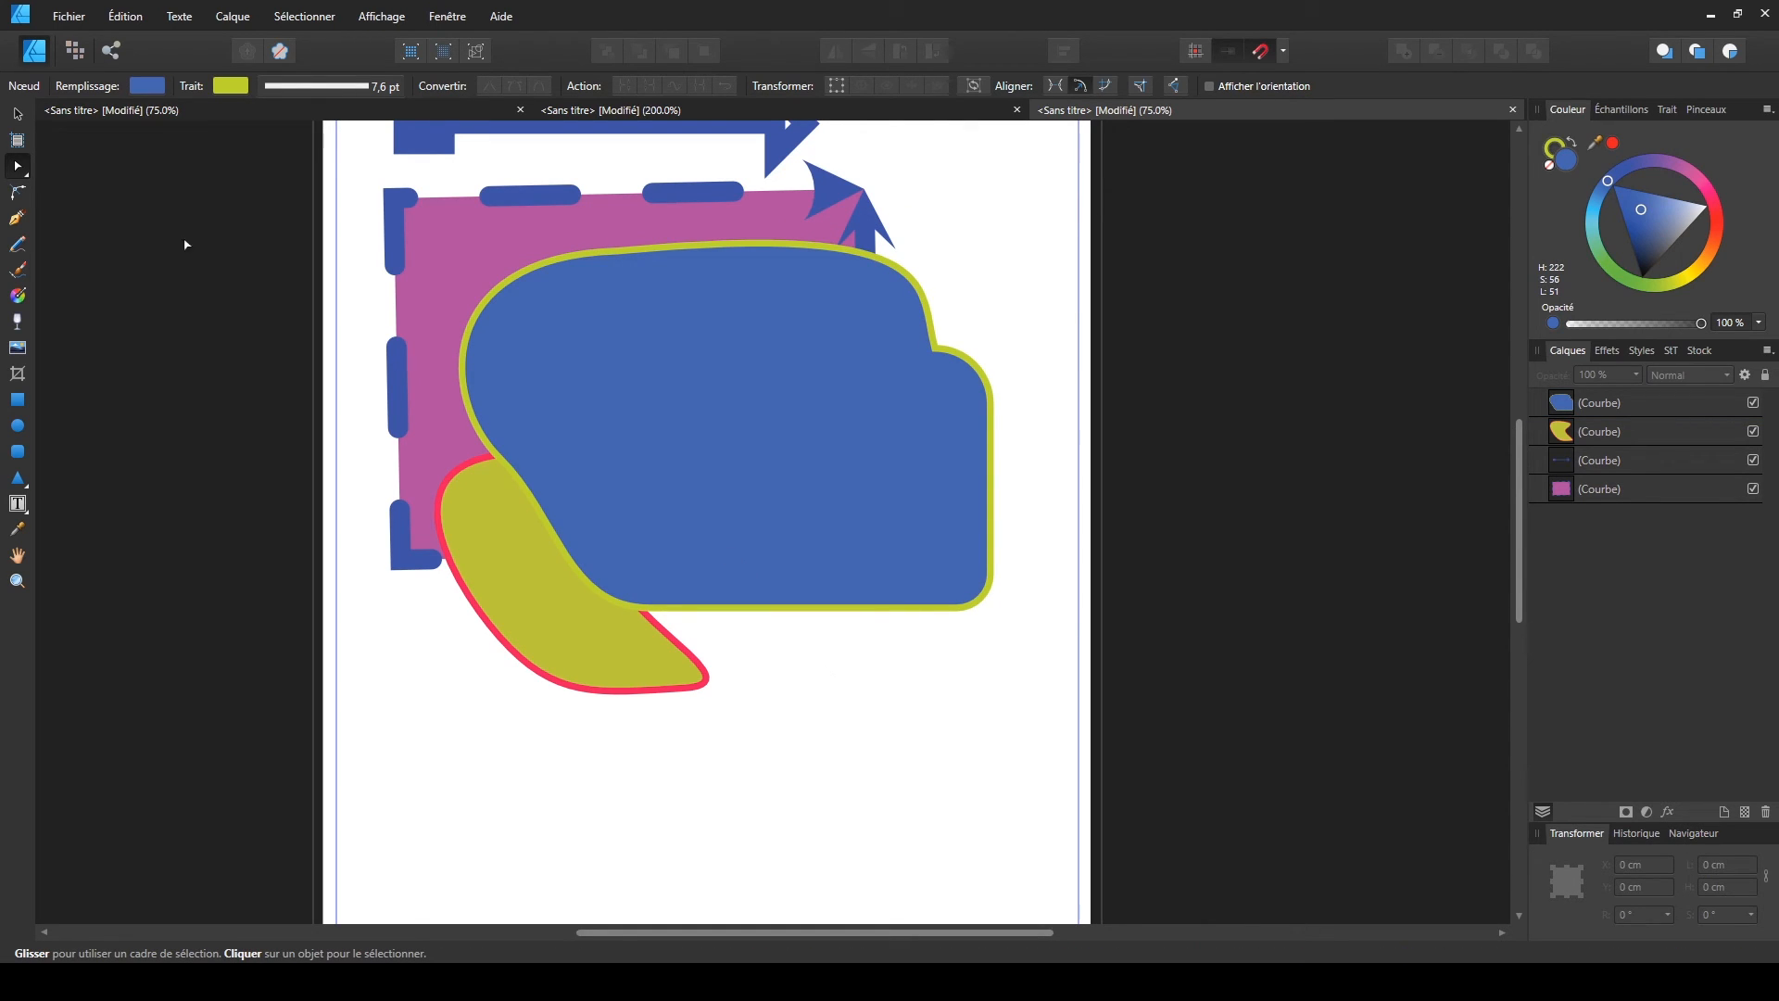
- Reposition the blue, yellow and pink shapes so they overlap, with the pink rectangle at about X 8 cm, Y 6.39 cm
click(18, 114)
scroll(676, 596, up, 3)
drag(676, 596, 803, 696)
drag(541, 701, 496, 514)
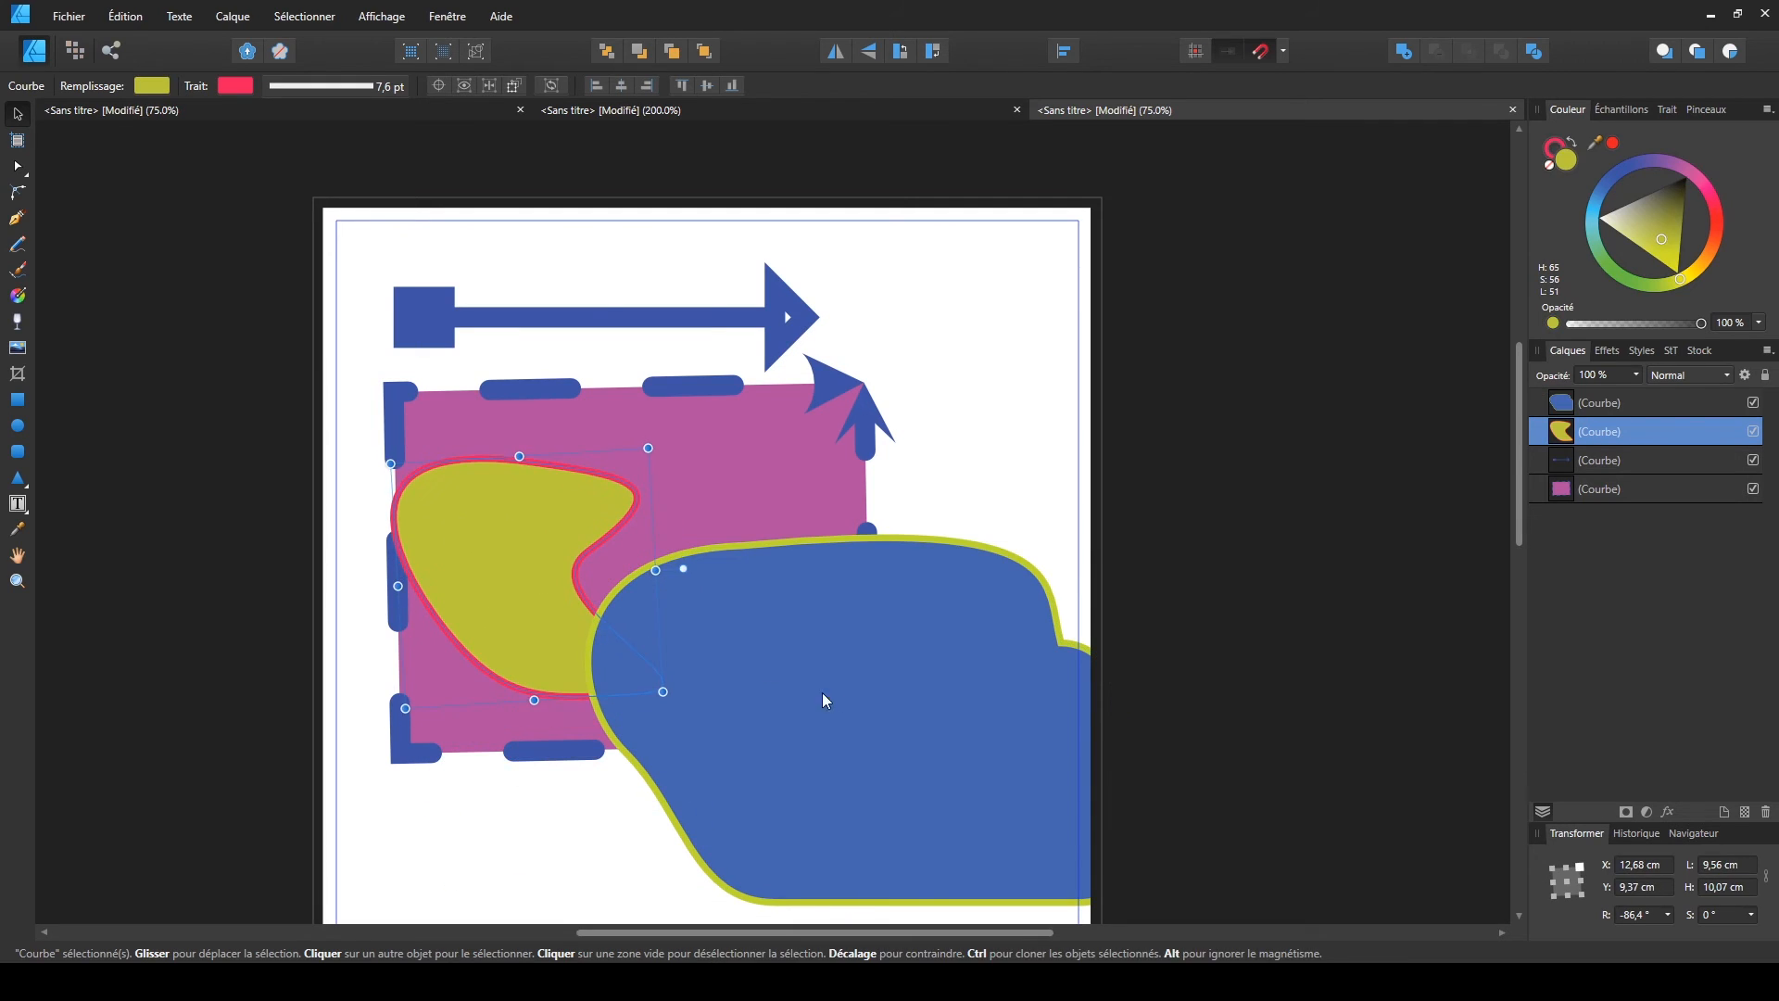
drag(803, 699, 640, 720)
click(776, 500)
drag(776, 501, 910, 480)
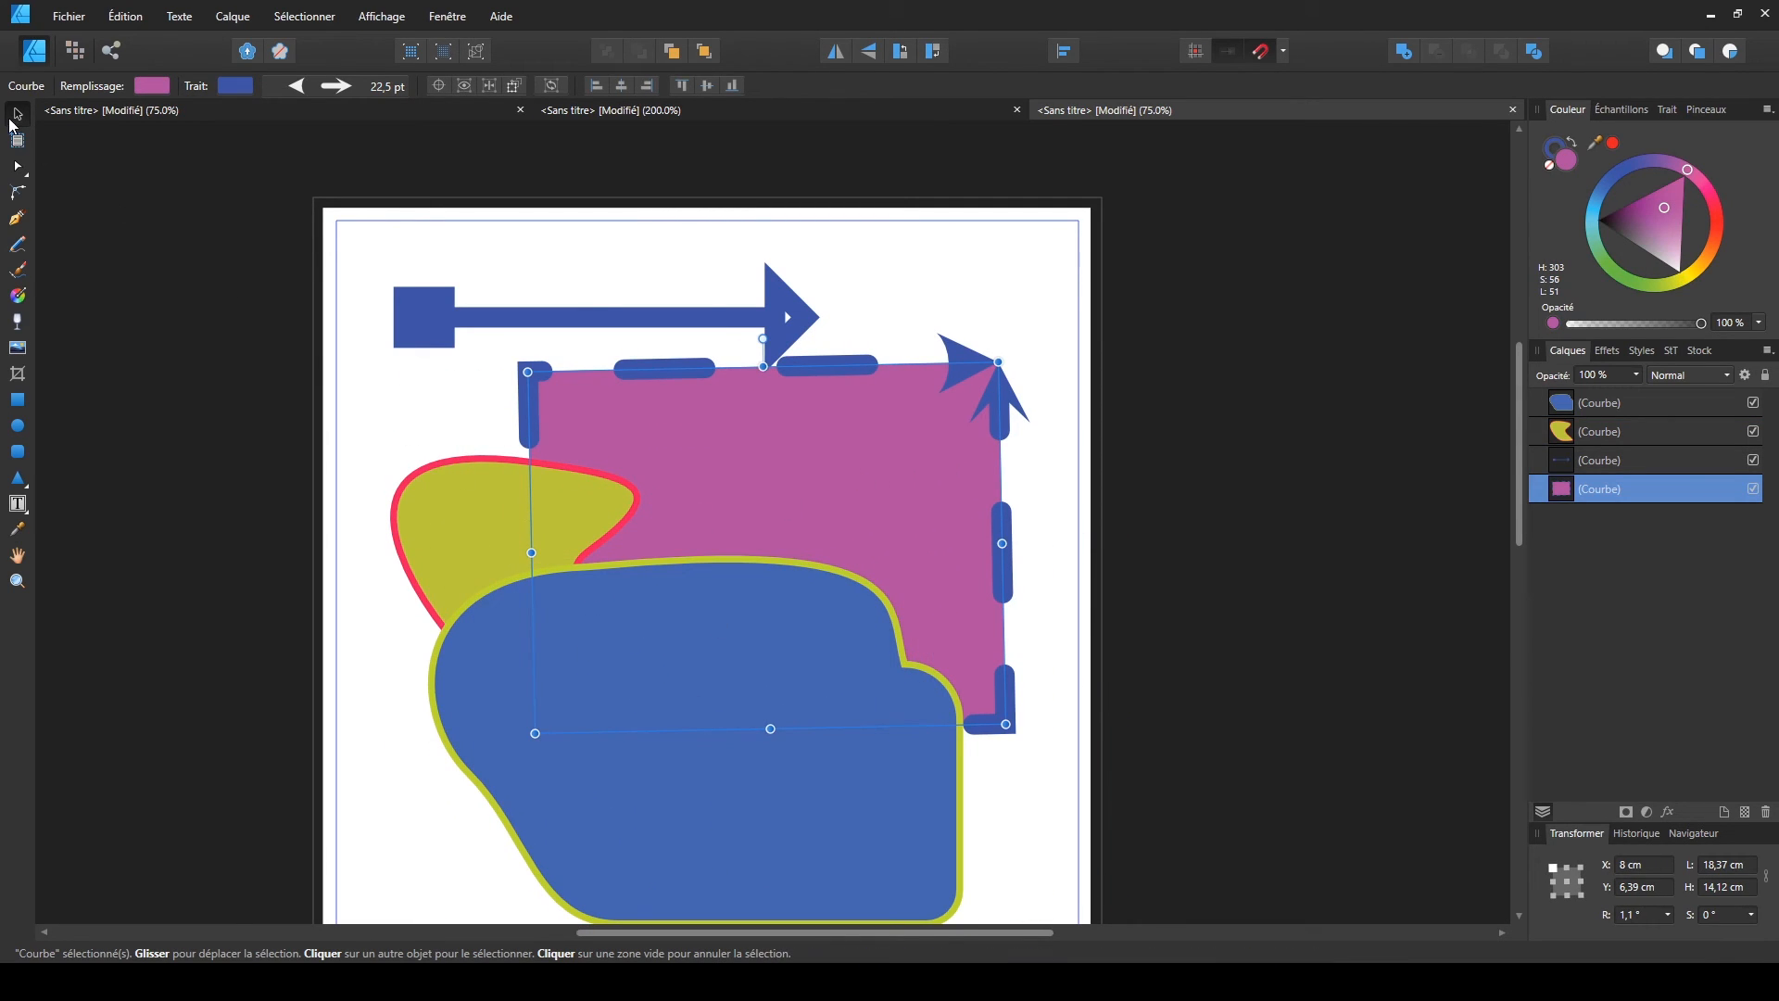
- Adjust the overlap of the yellow, blue and pink shapes, placing the pink rectangle at about X 7.14 cm, Y 7.04 cm
mouse_move(464, 505)
mouse_down()
mouse_move(412, 479)
mouse_move(482, 506)
mouse_up()
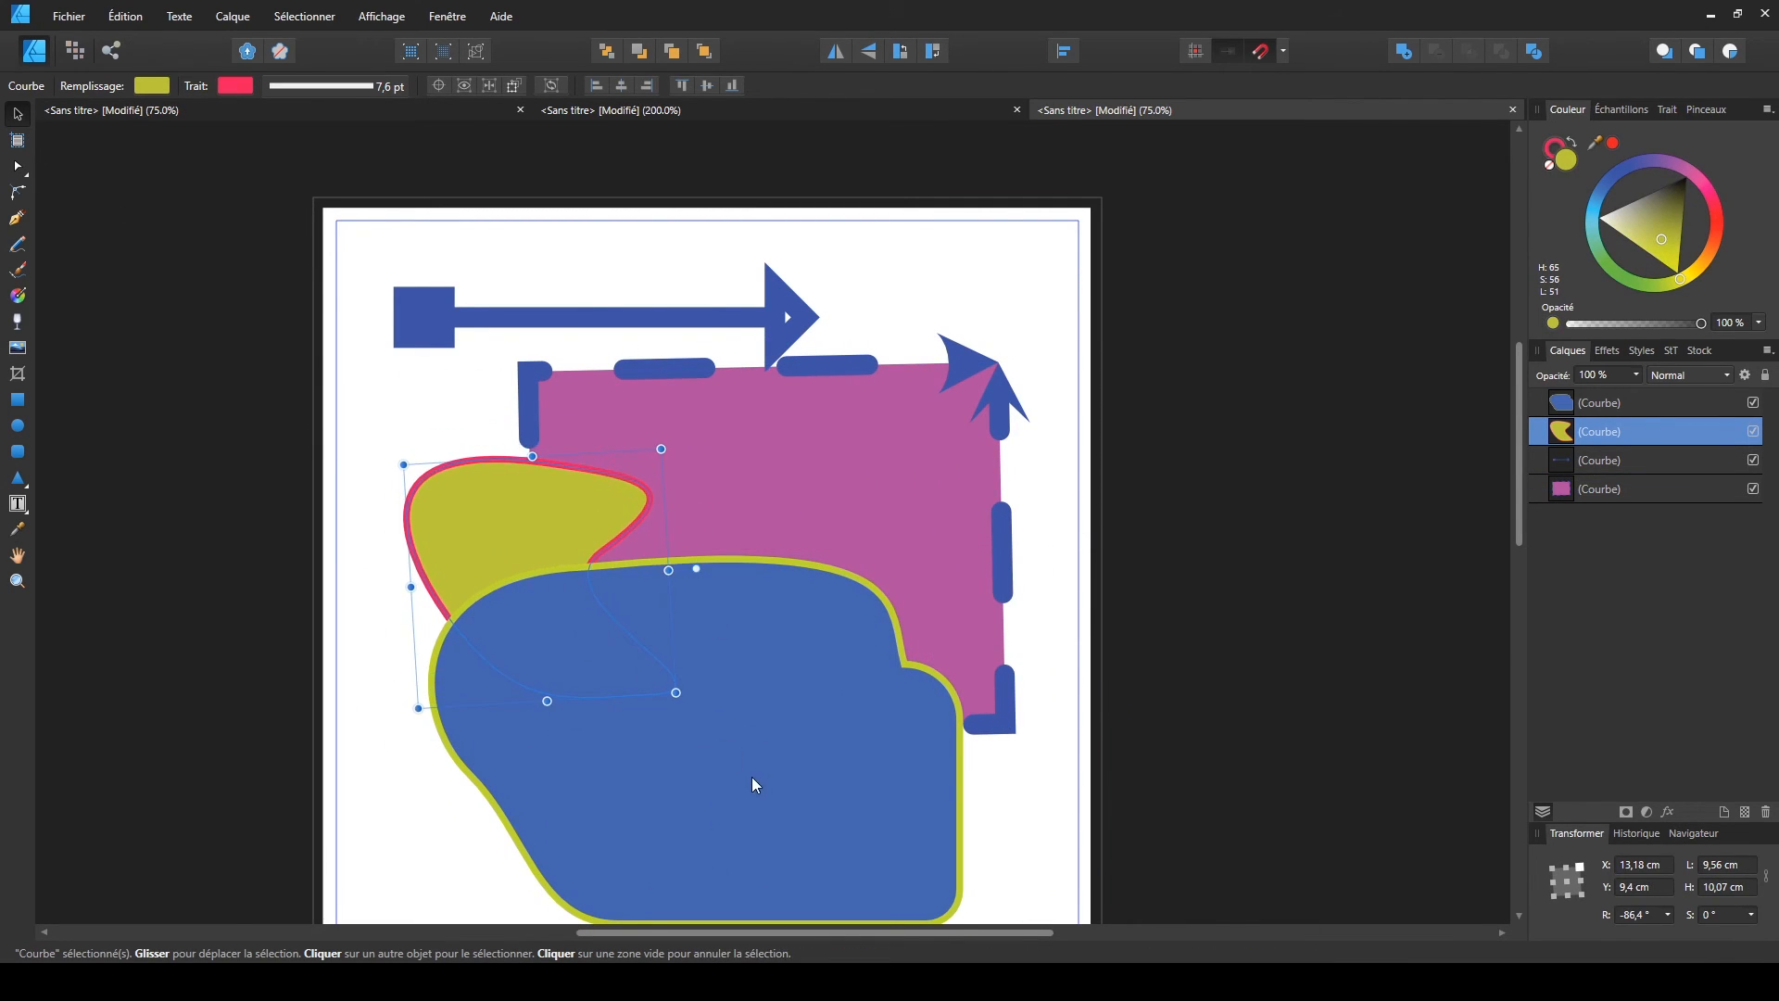
drag(754, 782, 775, 747)
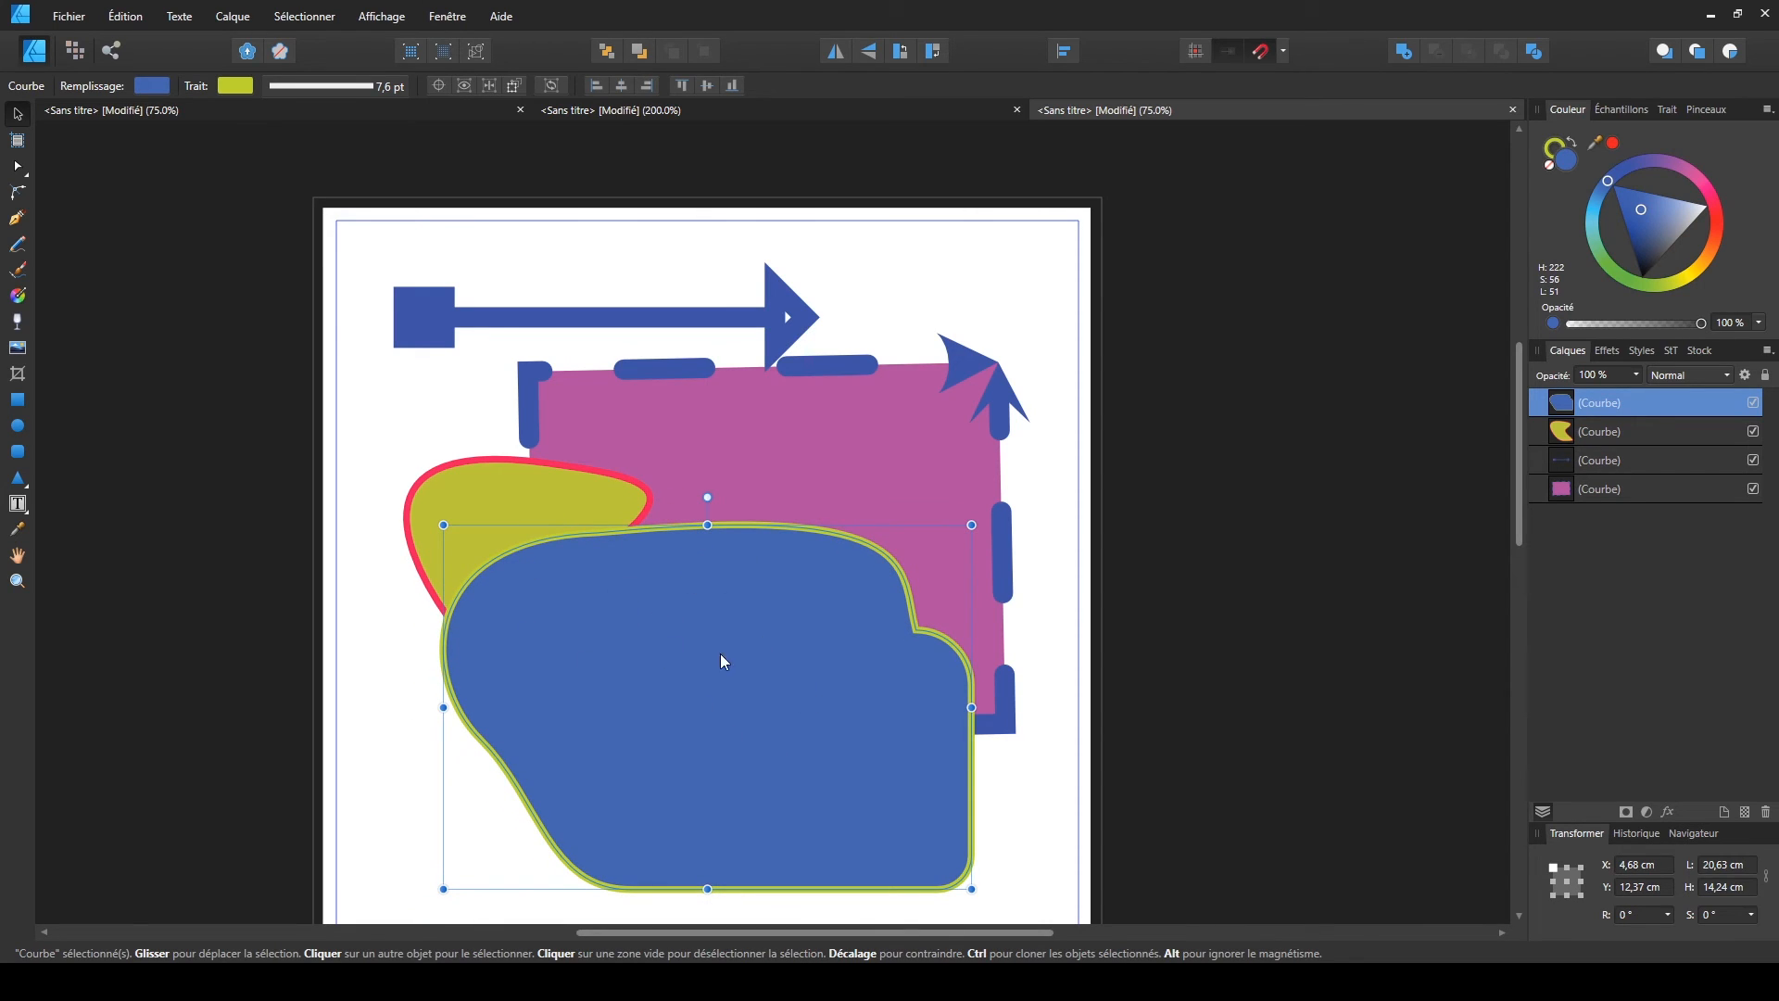
mouse_move(493, 492)
mouse_down()
mouse_move(461, 484)
mouse_move(423, 525)
mouse_move(439, 503)
mouse_up()
mouse_move(739, 629)
mouse_down()
mouse_move(725, 678)
mouse_move(724, 654)
mouse_up()
drag(493, 519, 531, 519)
drag(741, 467, 705, 494)
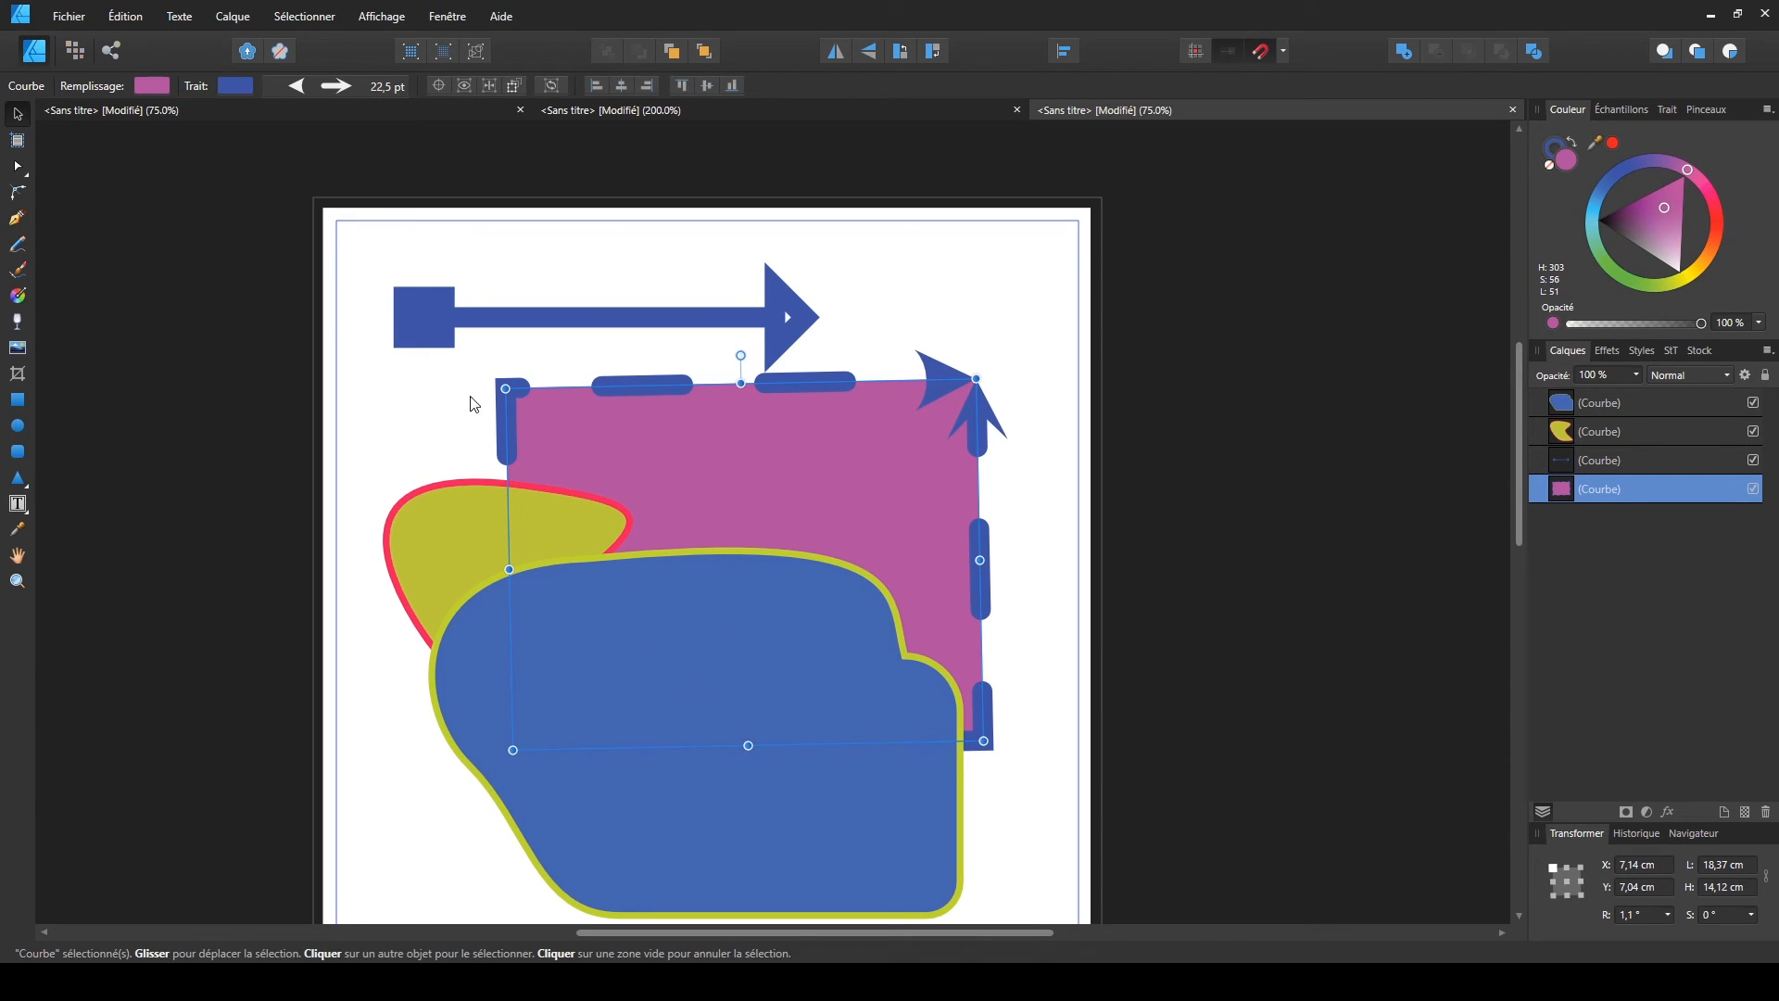
- Move the arrow to about X 1.06 cm, Y 1.67 cm and the blue shape to about X 2.64 cm, Y 12.23 cm
click(433, 317)
drag(433, 317, 389, 251)
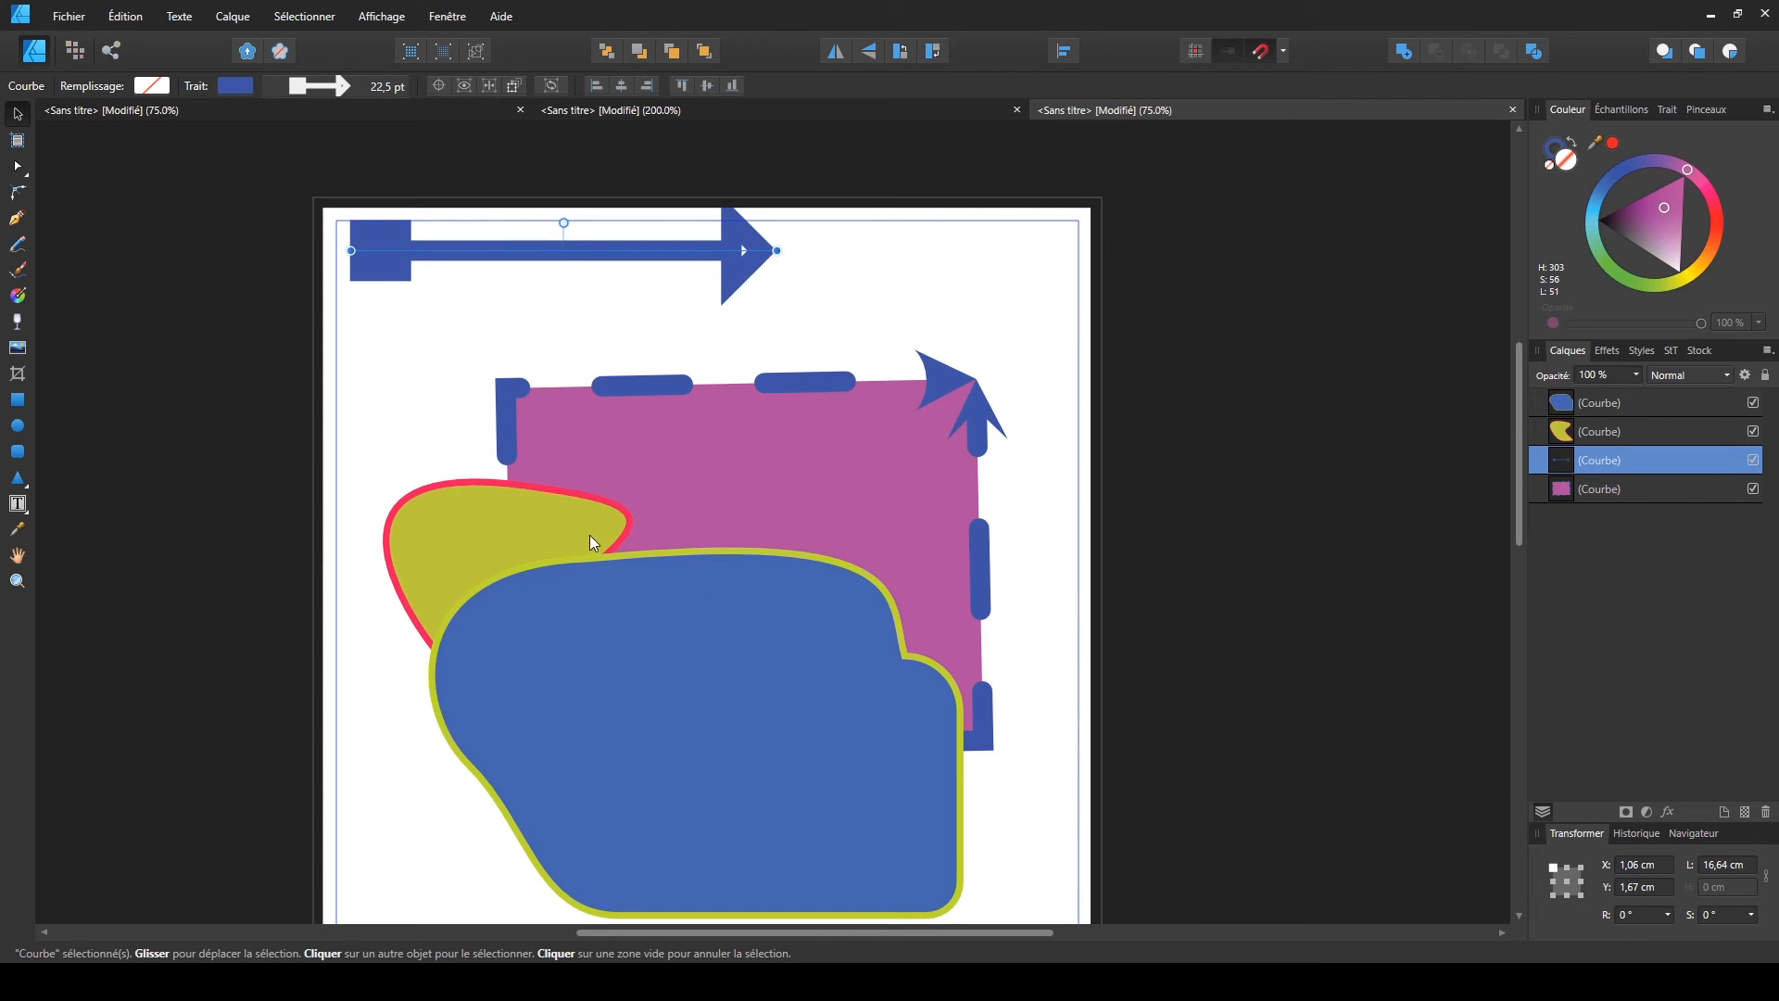
click(756, 641)
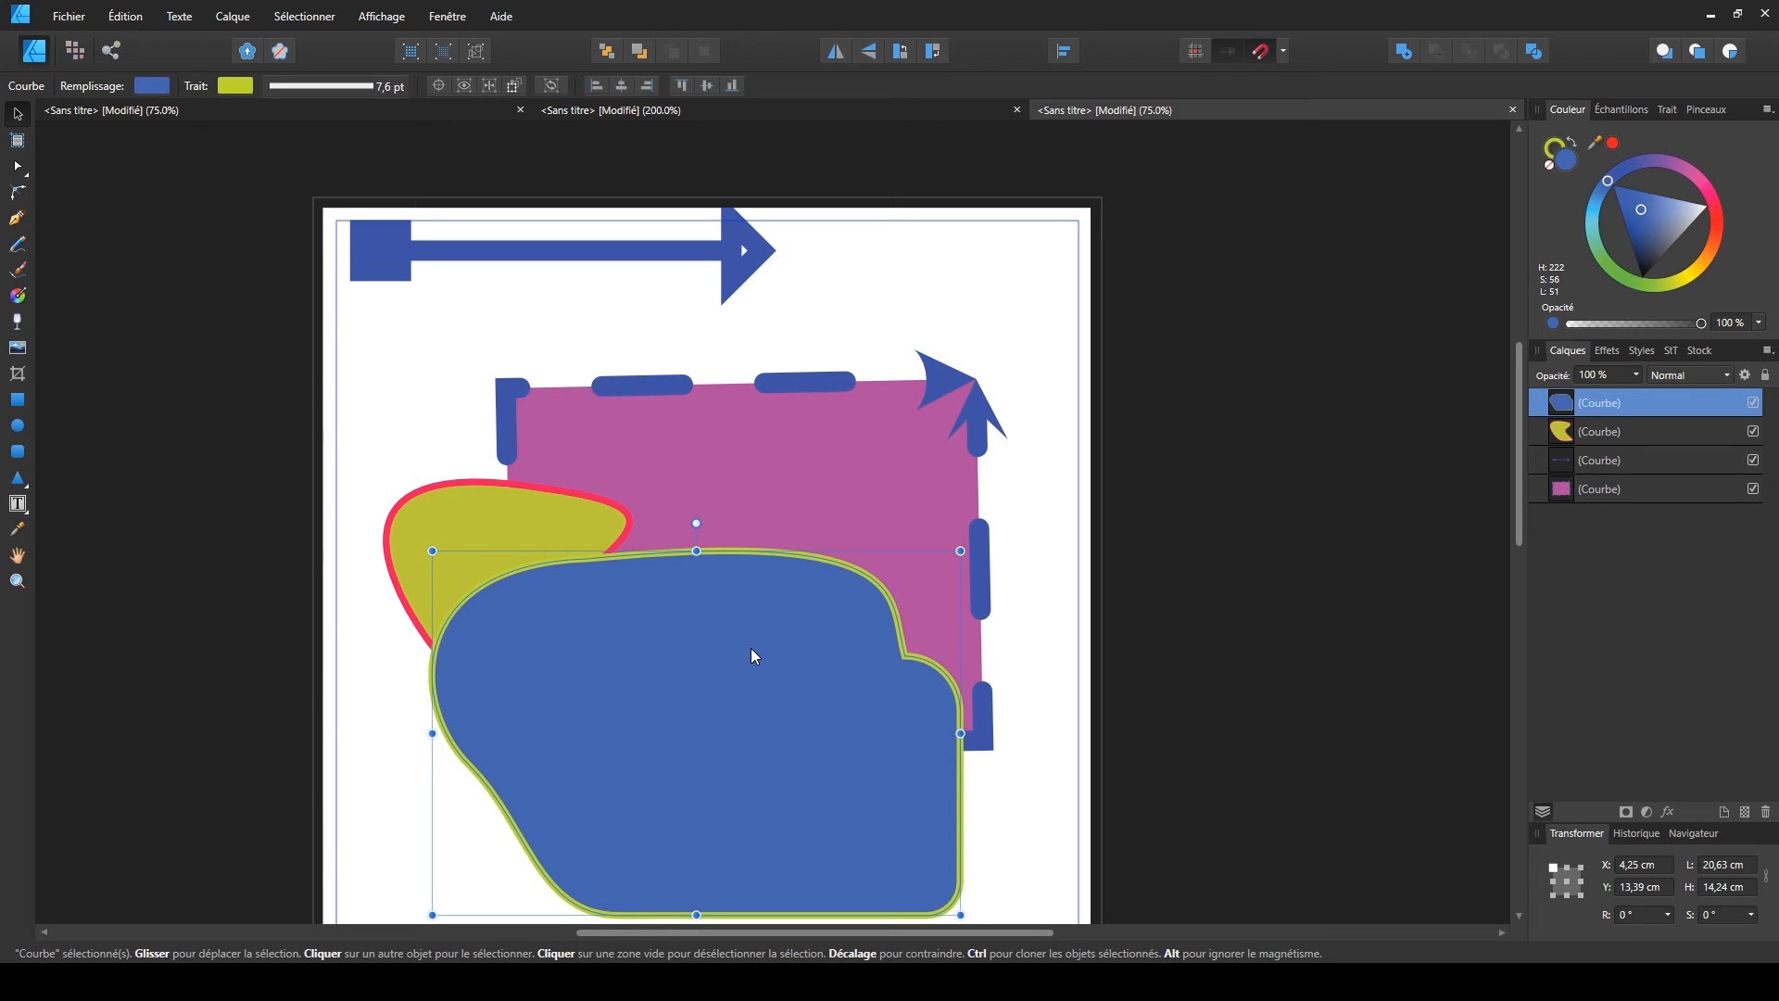
drag(708, 702, 667, 695)
- Send the blue shape one level backward behind the yellow shape and undo that reordering
right_click(576, 615)
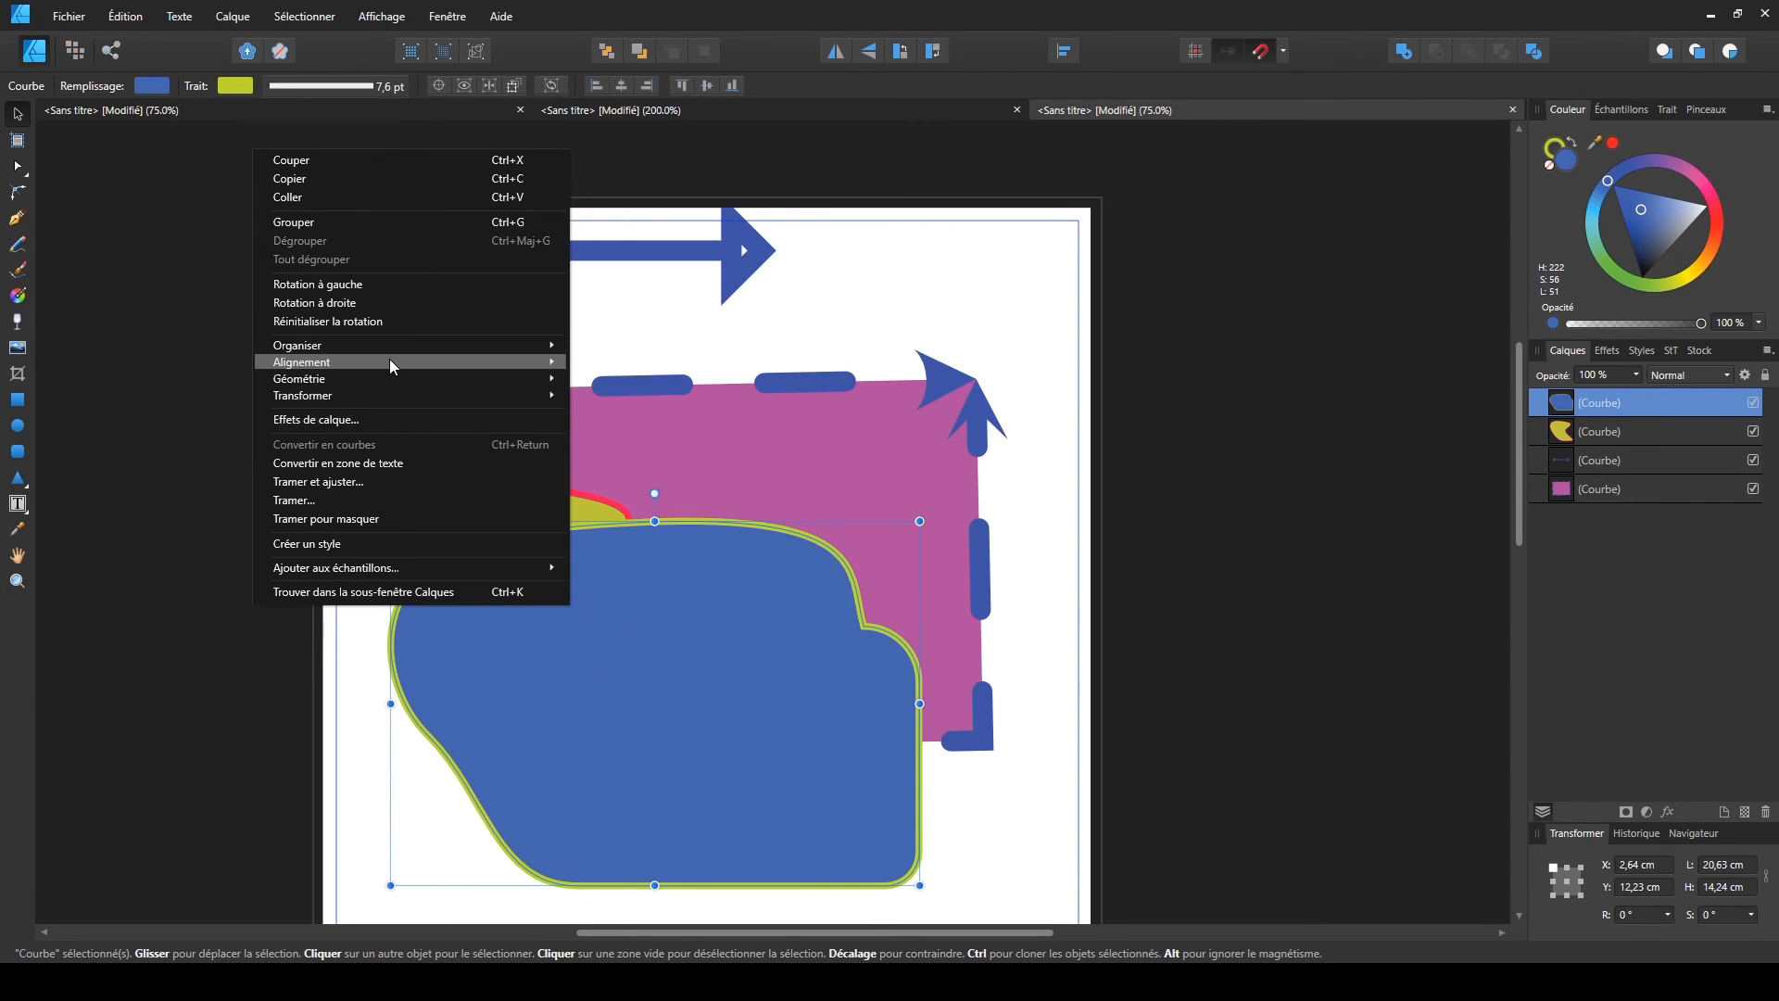
mouse_move(399, 347)
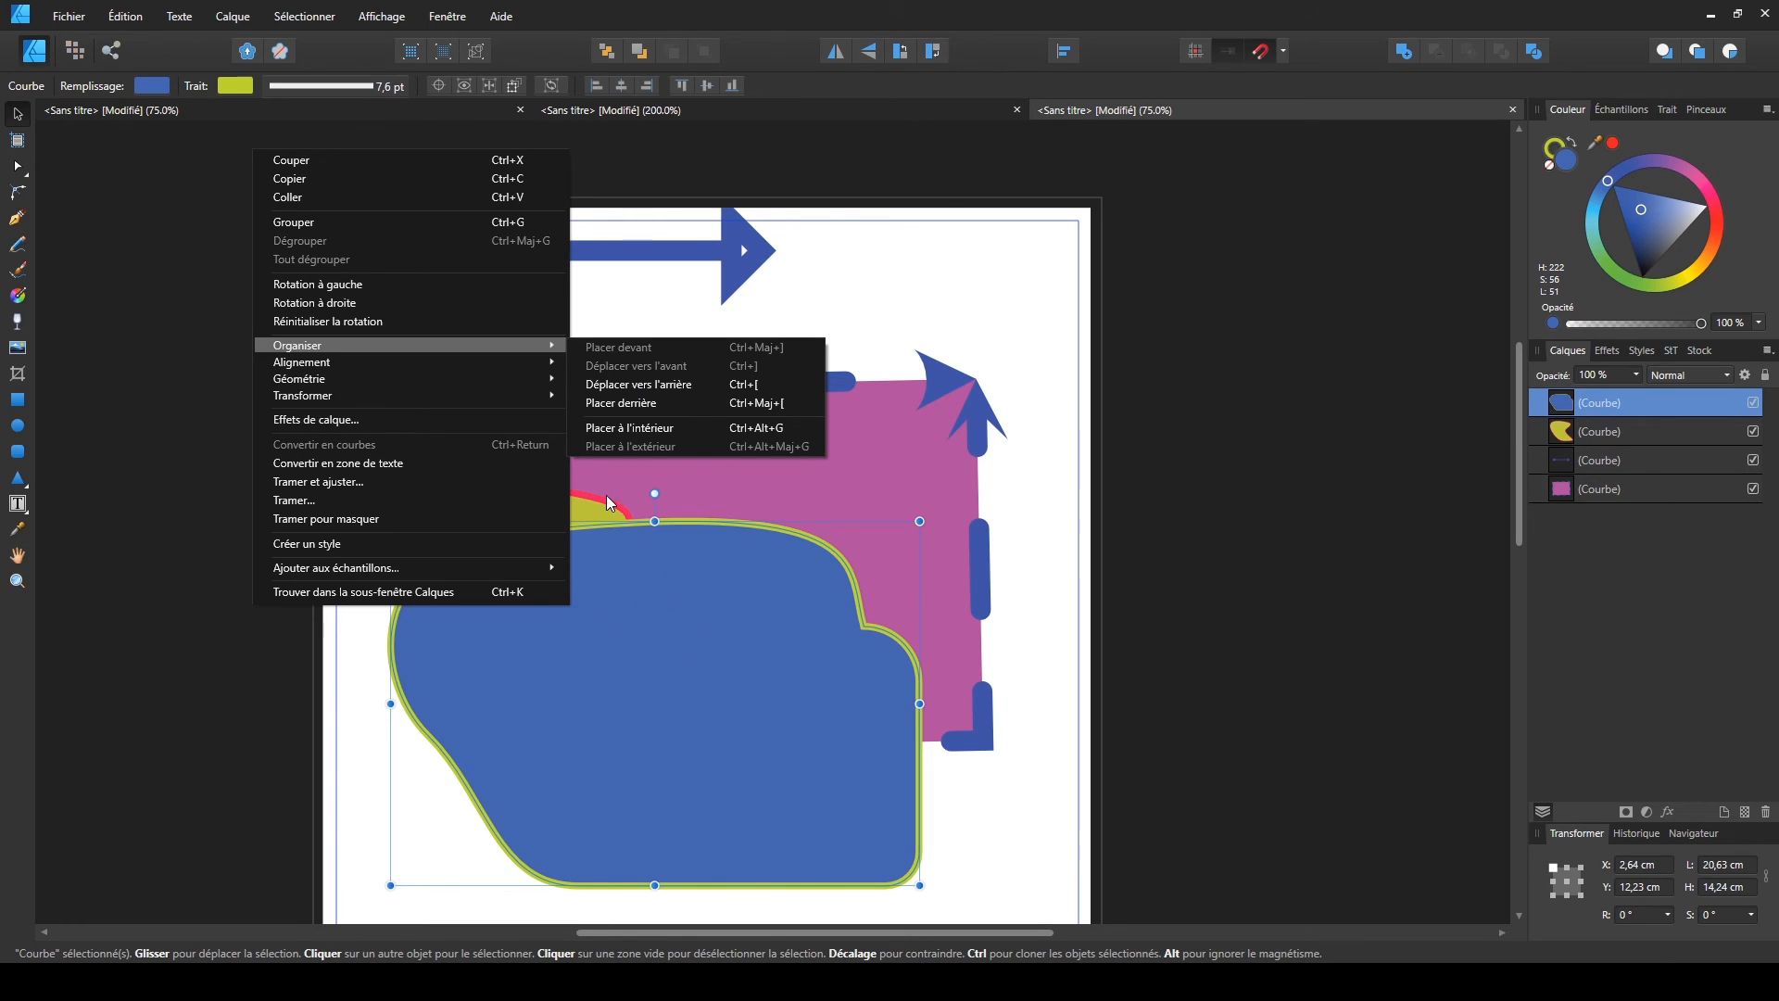
click(646, 384)
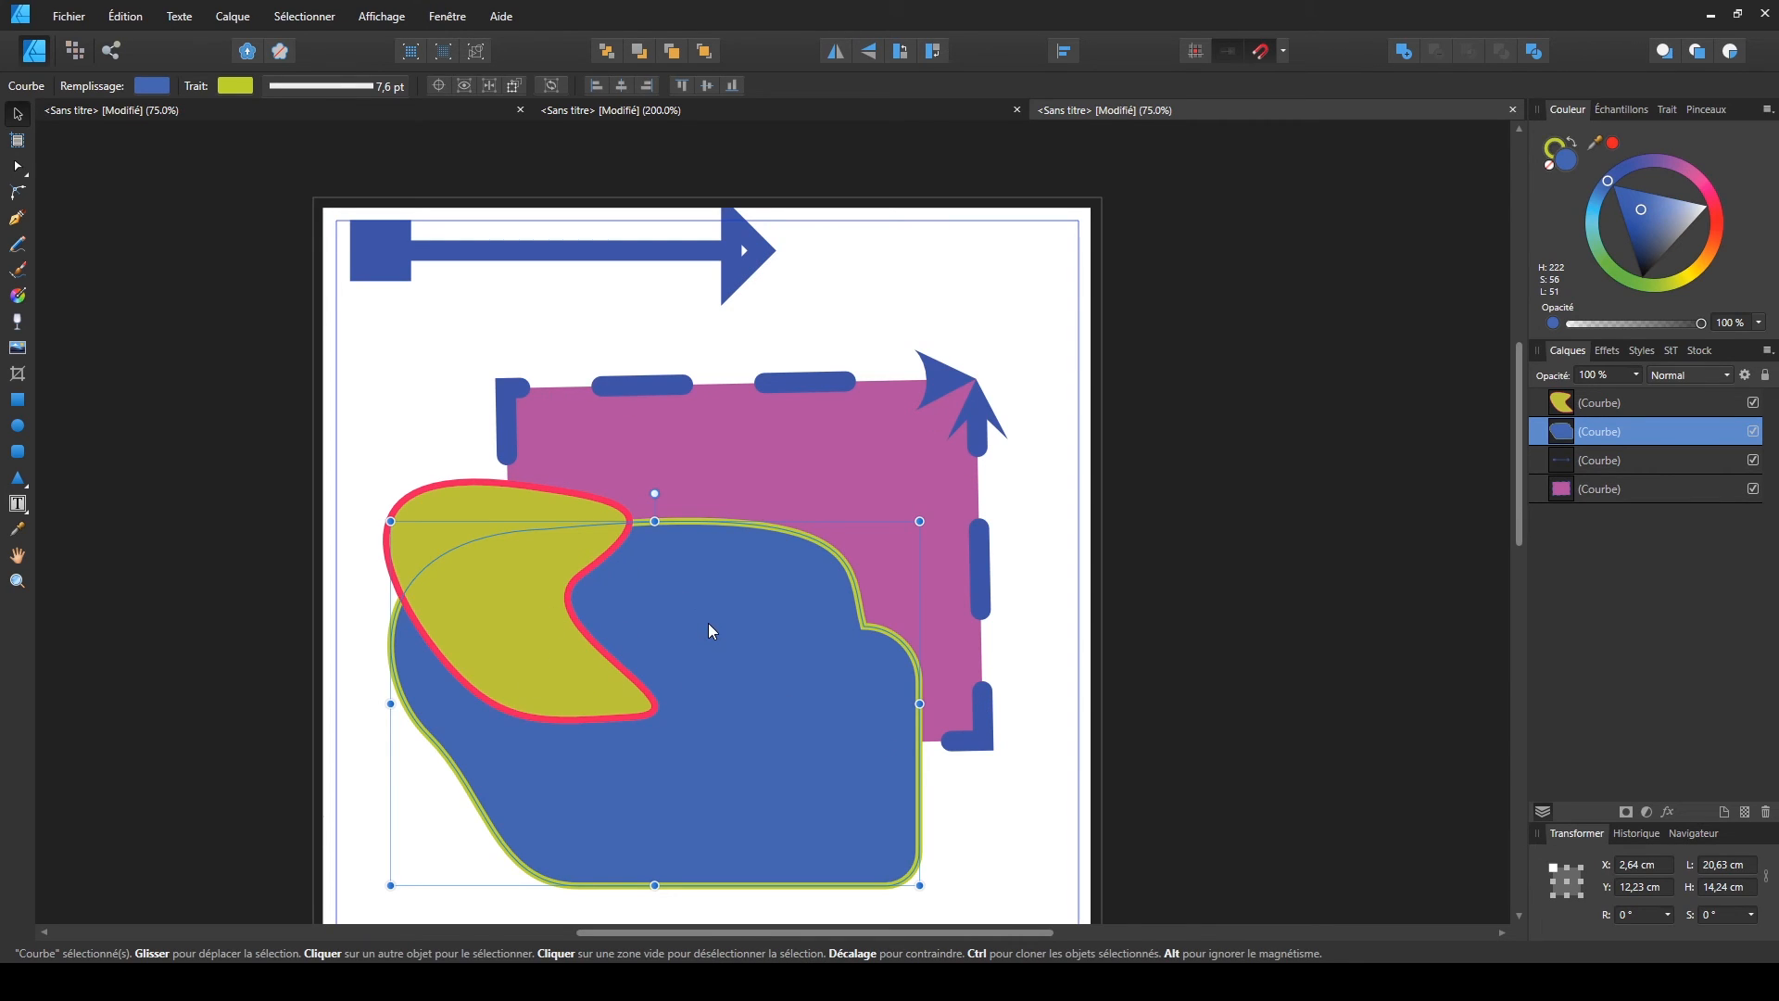
click(124, 17)
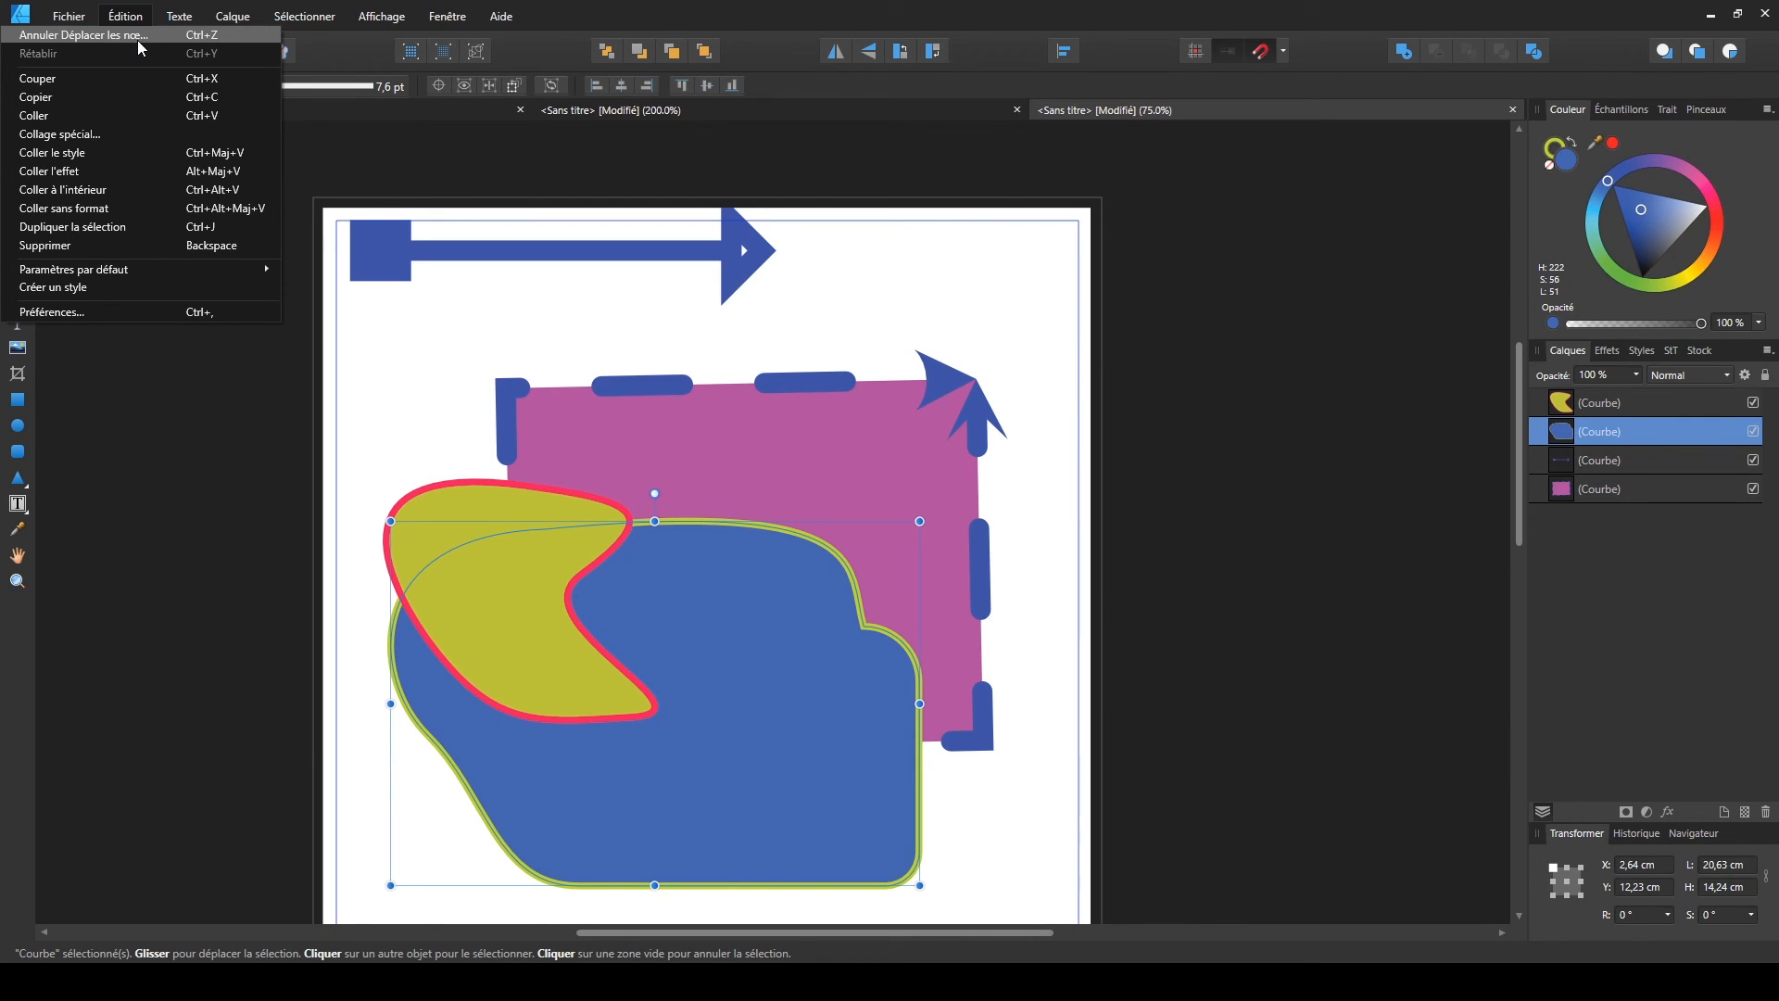
click(204, 34)
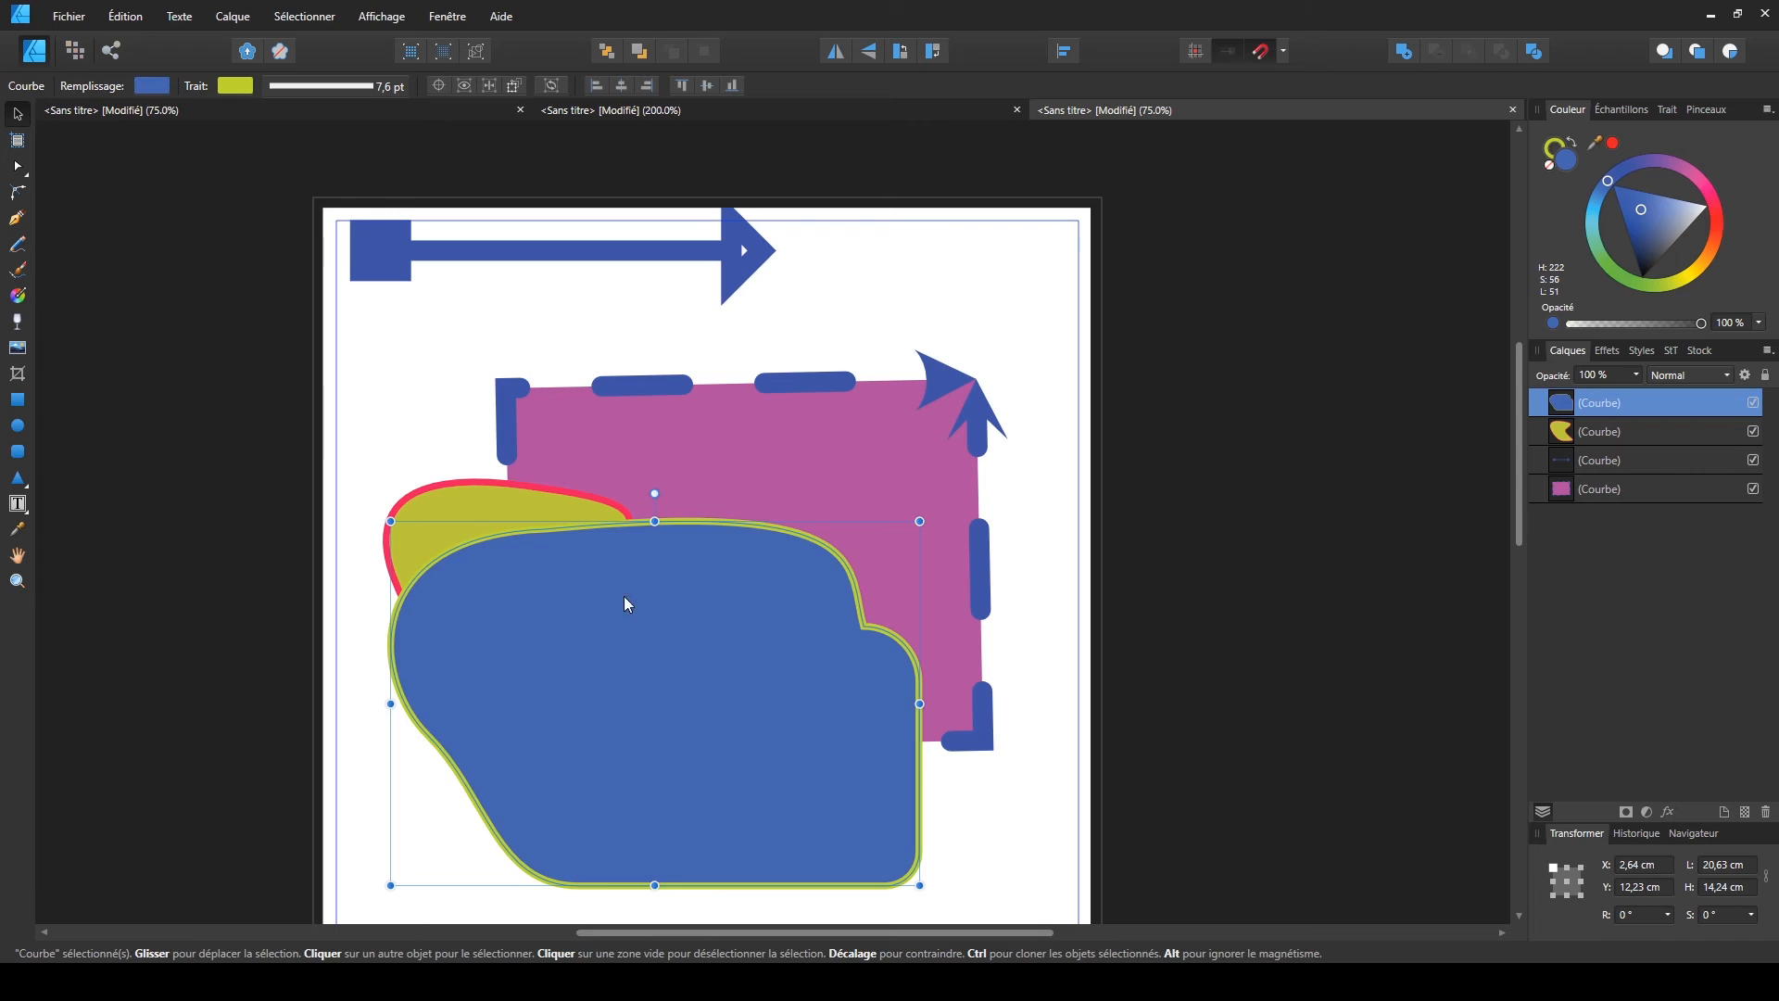
- Send the blue shape to the very back of the stacking order and deselect everything
right_click(712, 660)
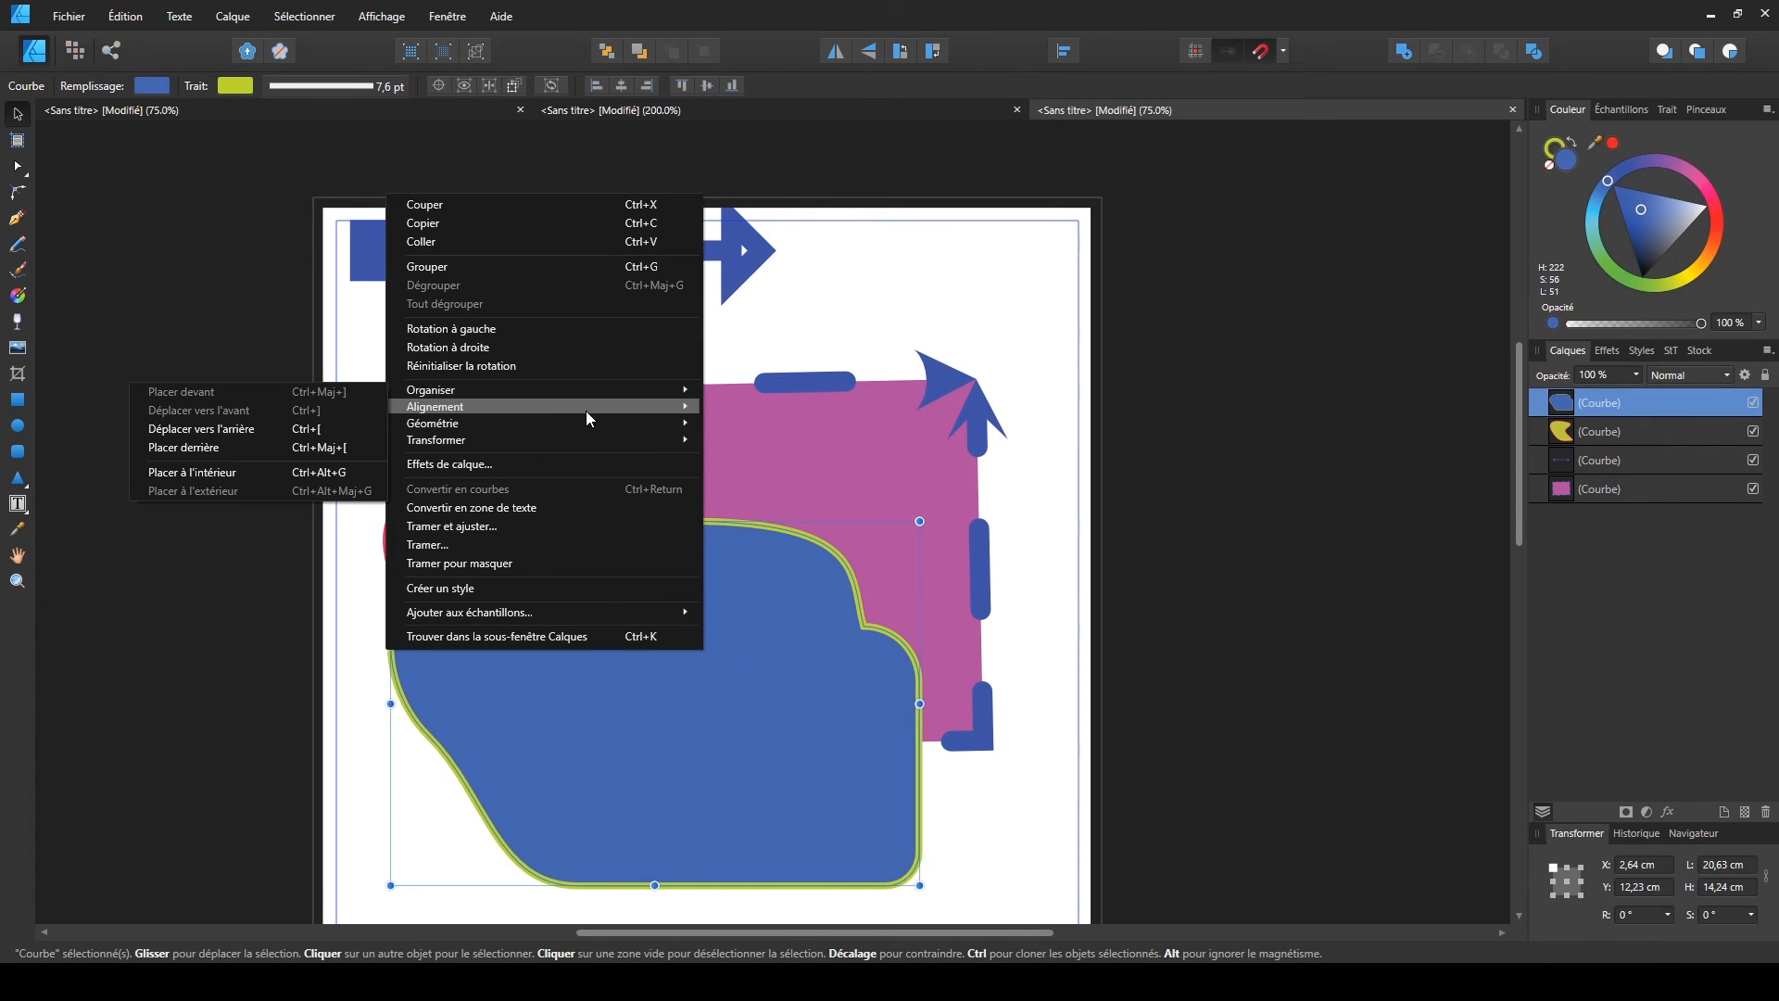
mouse_move(585, 402)
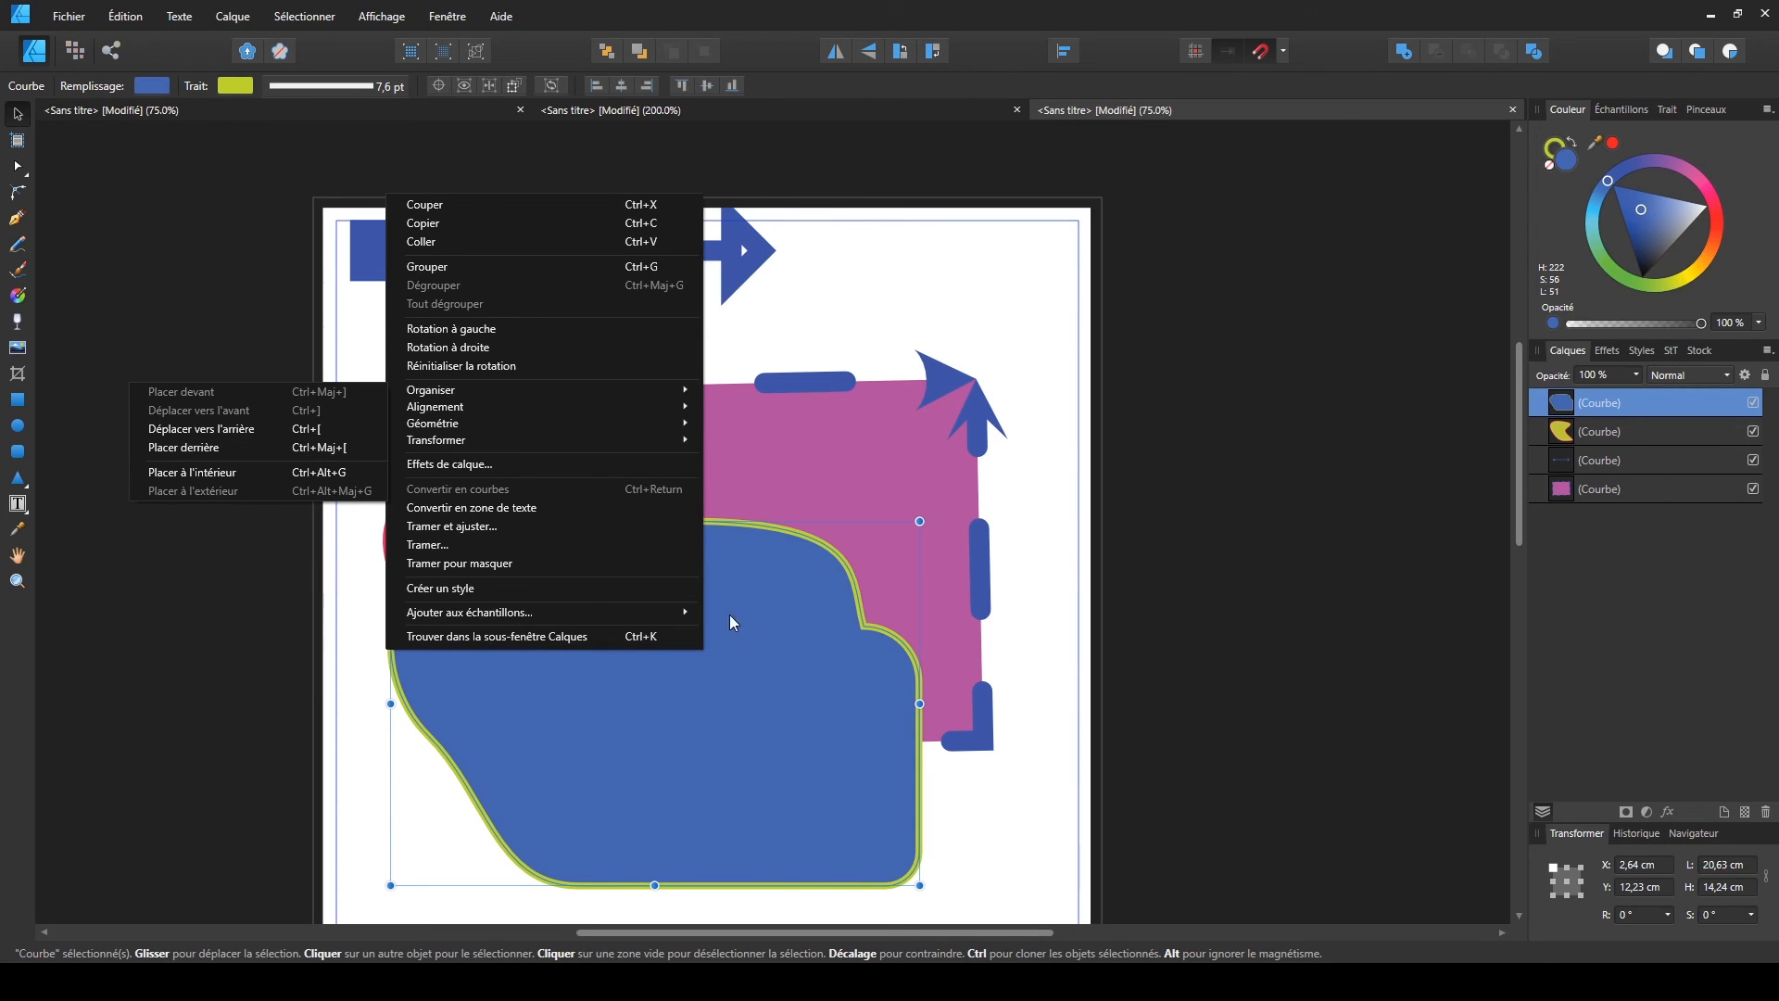
click(271, 448)
click(984, 834)
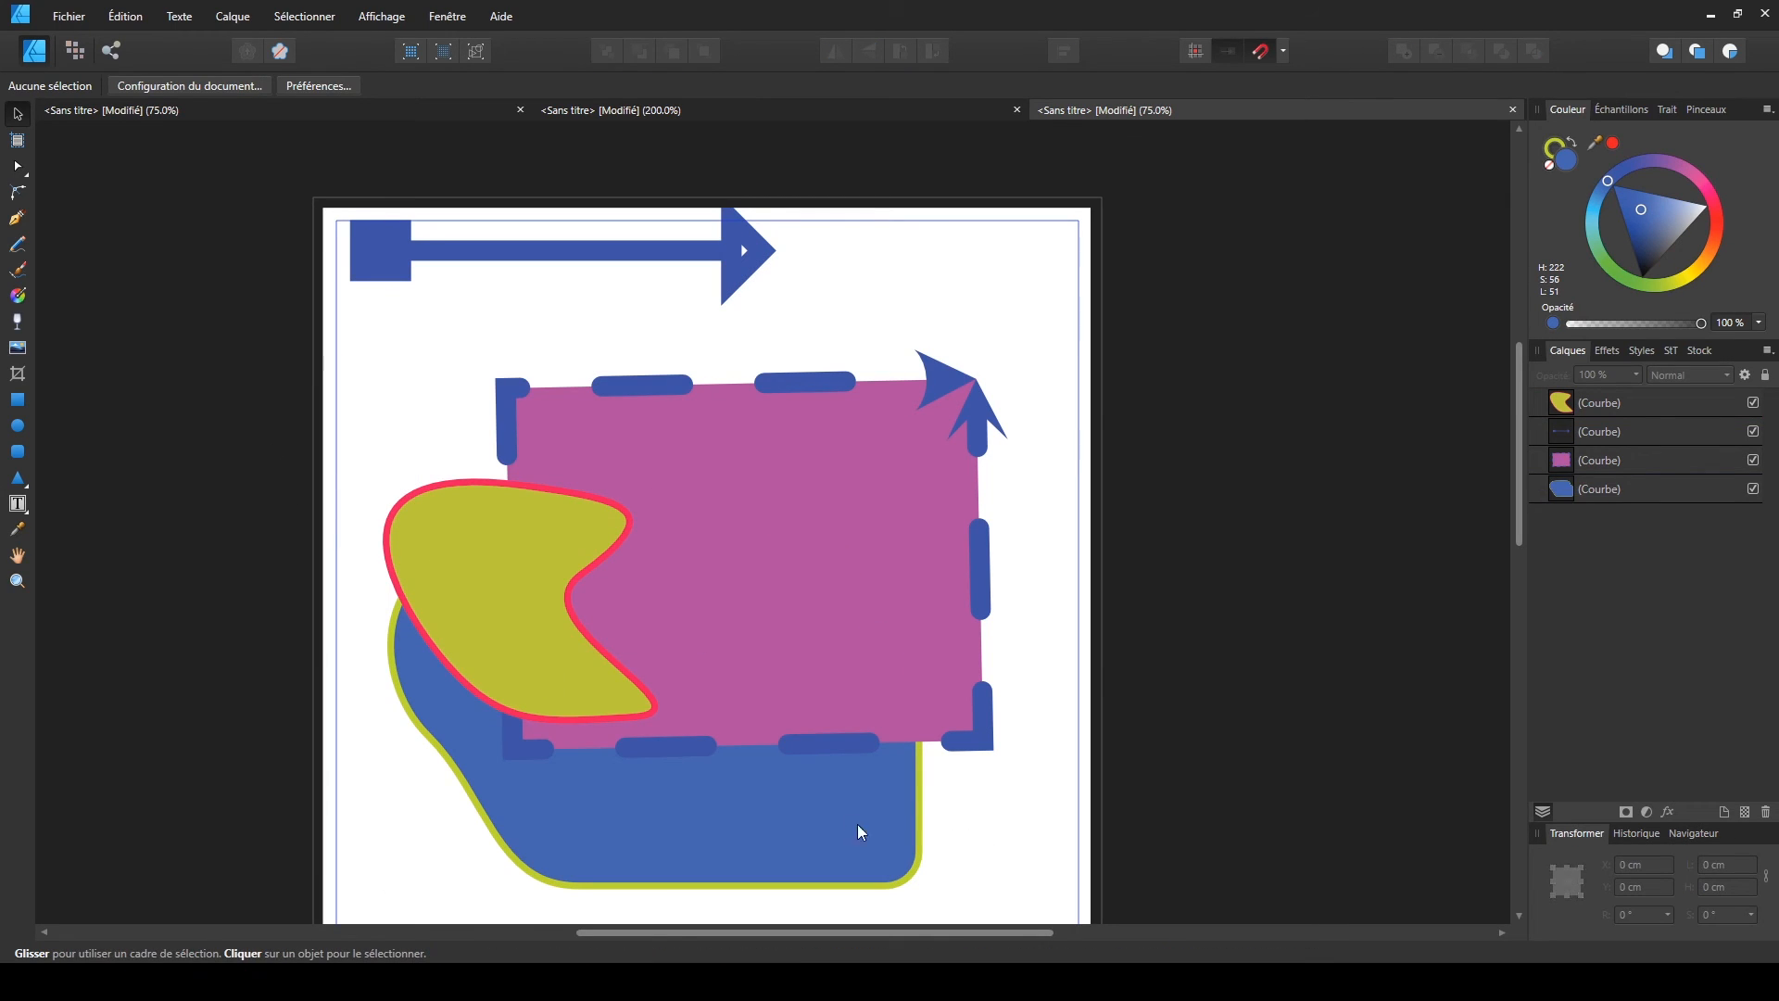
click(824, 614)
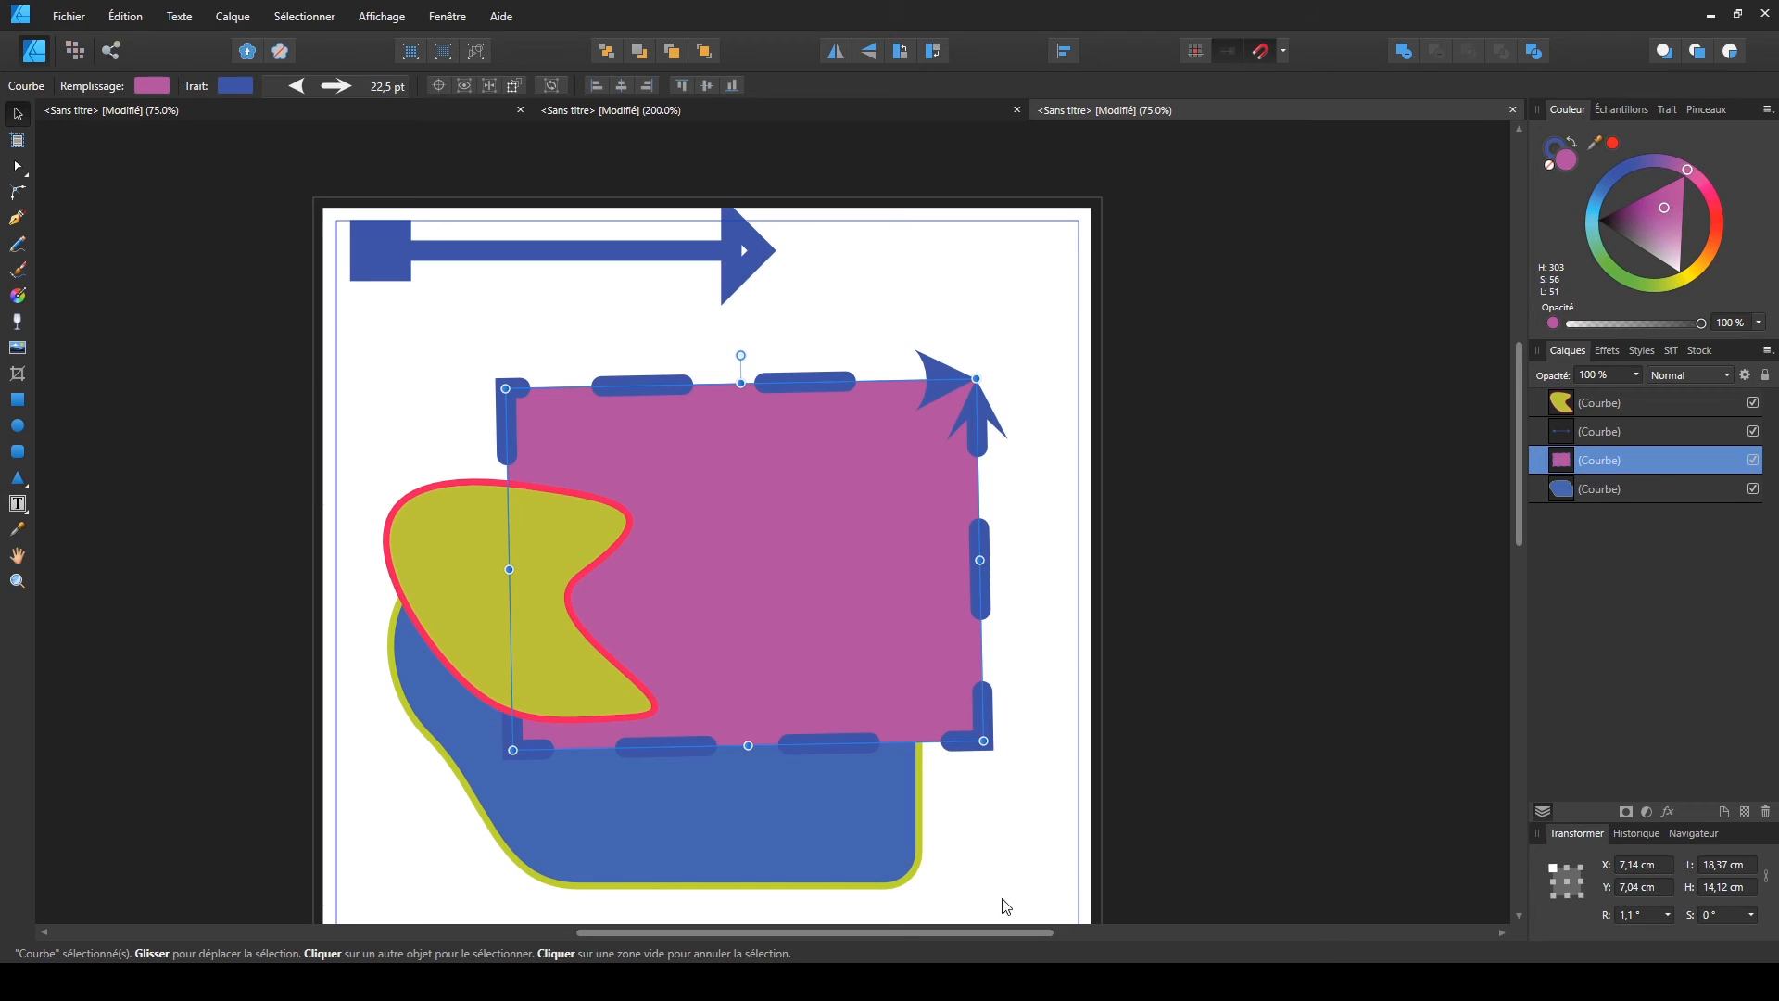
click(1008, 805)
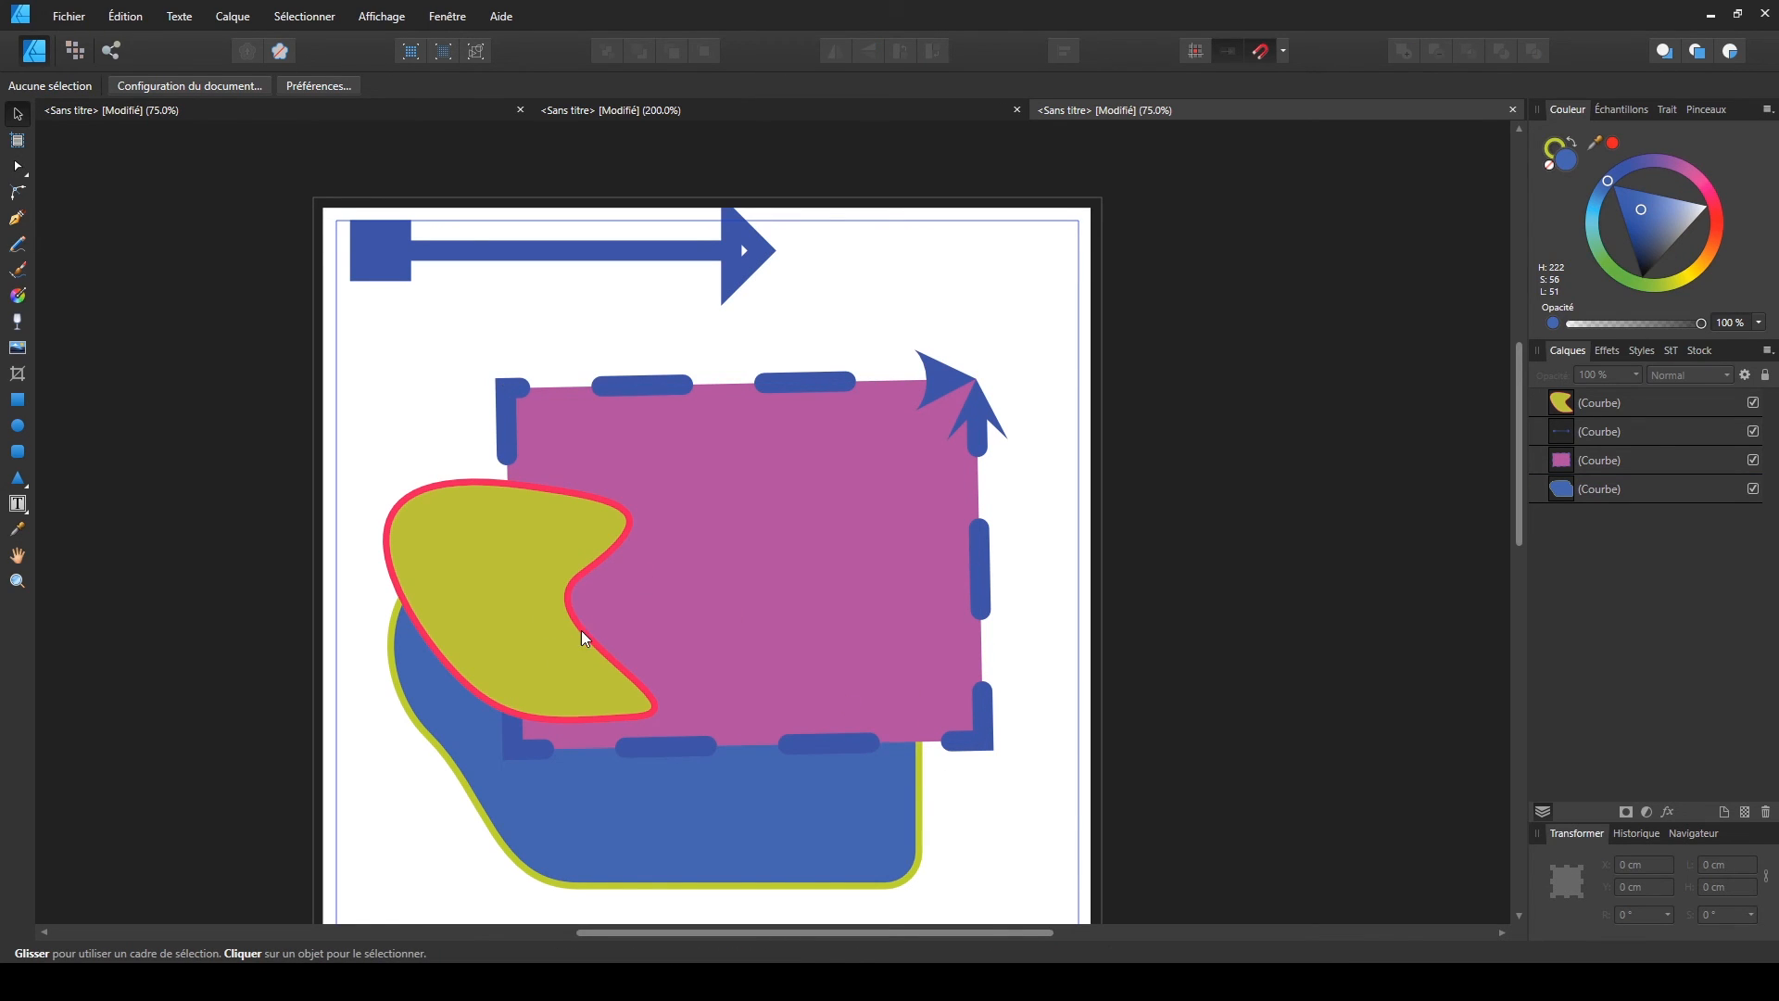
- Review the stacking-order commands available for the yellow shape in both its context menu and the Layer menu
click(548, 621)
right_click(501, 572)
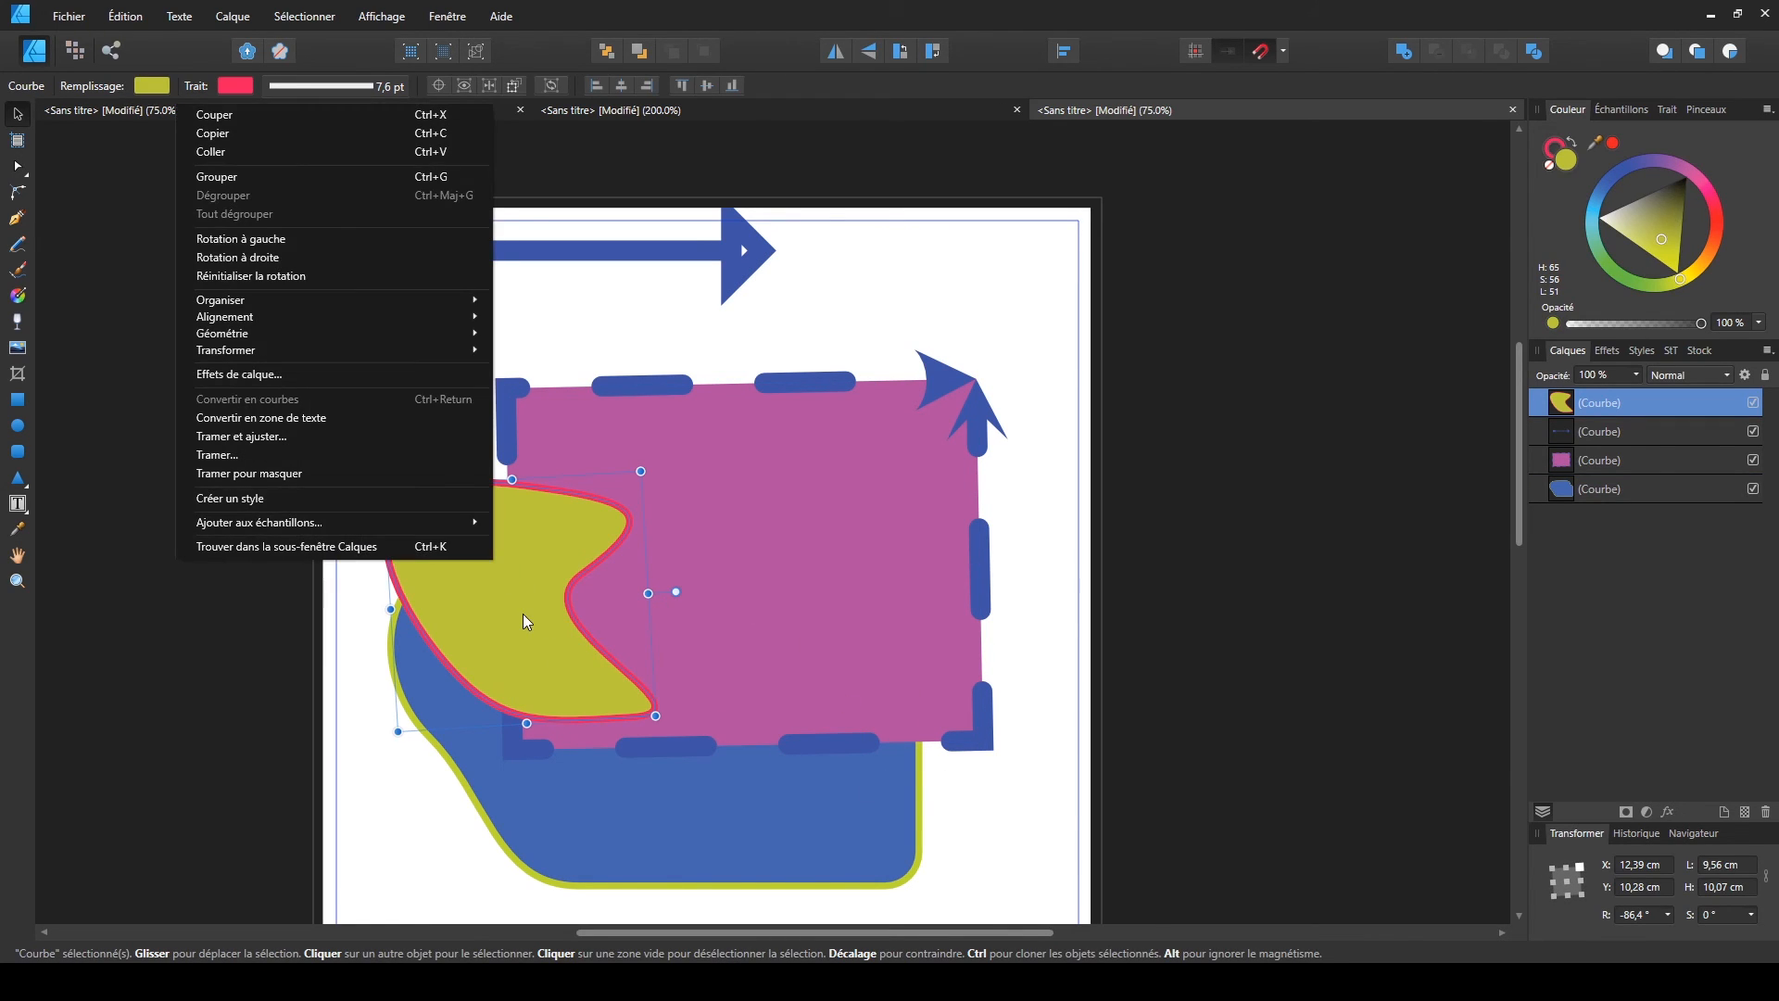
mouse_move(325, 300)
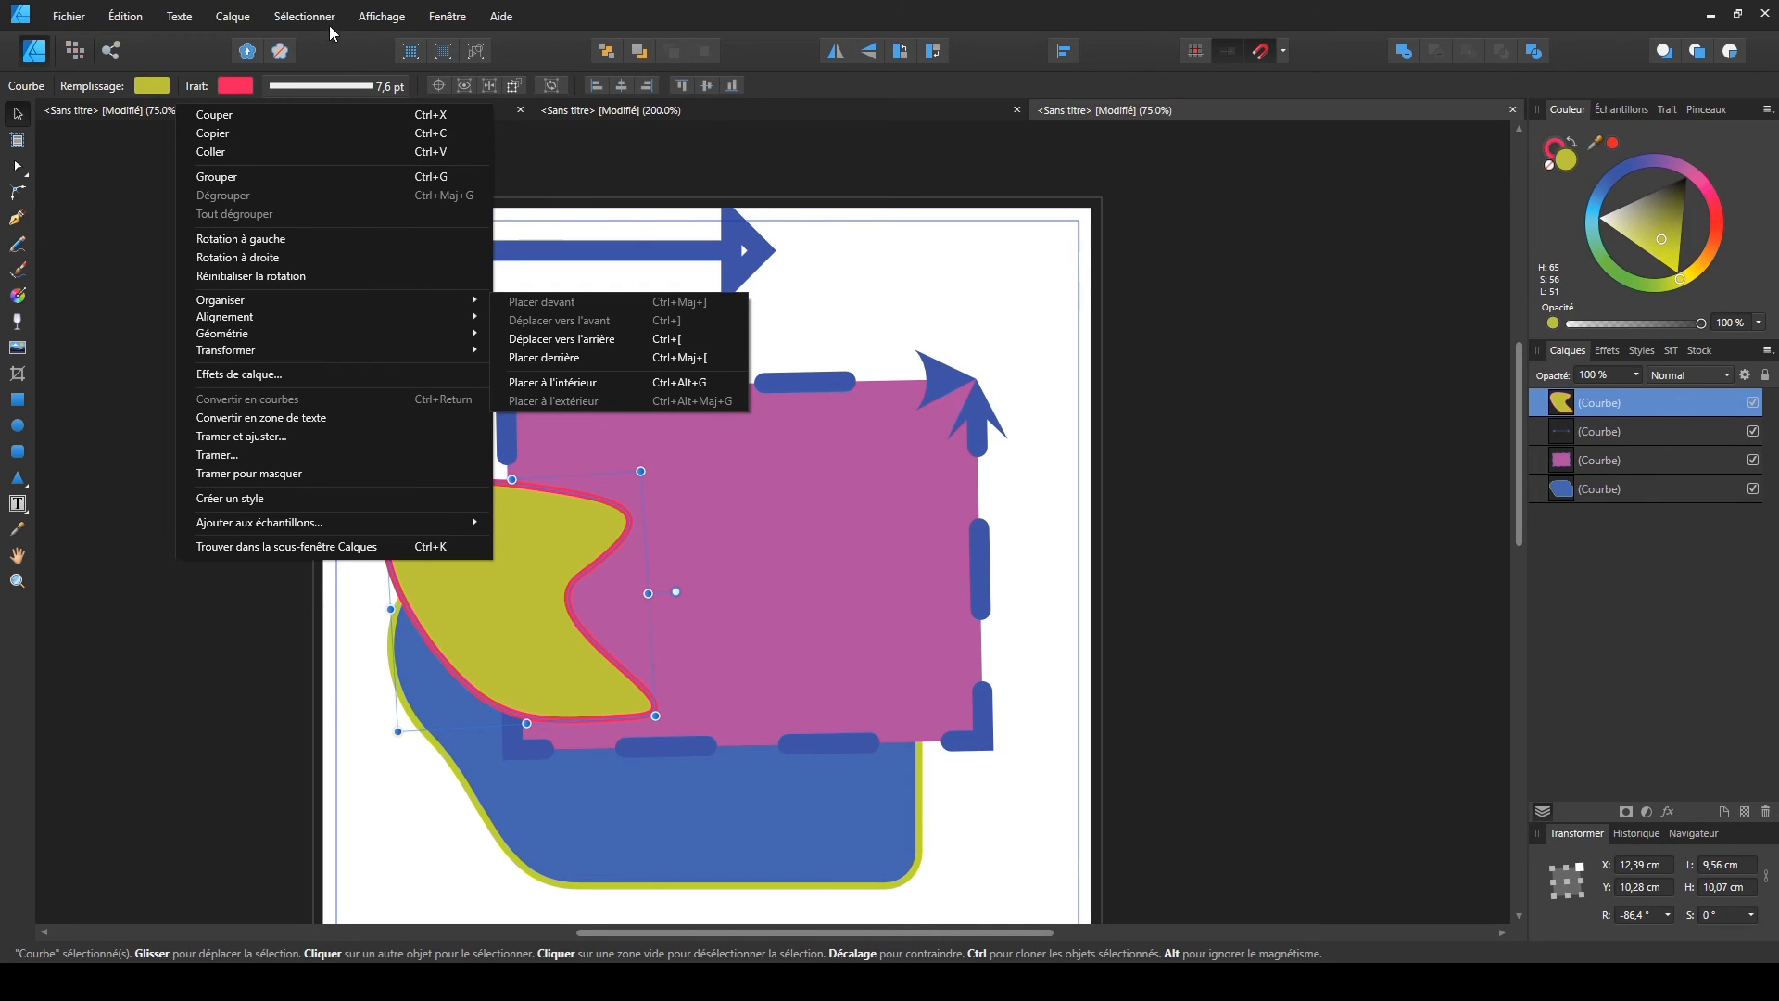
click(232, 17)
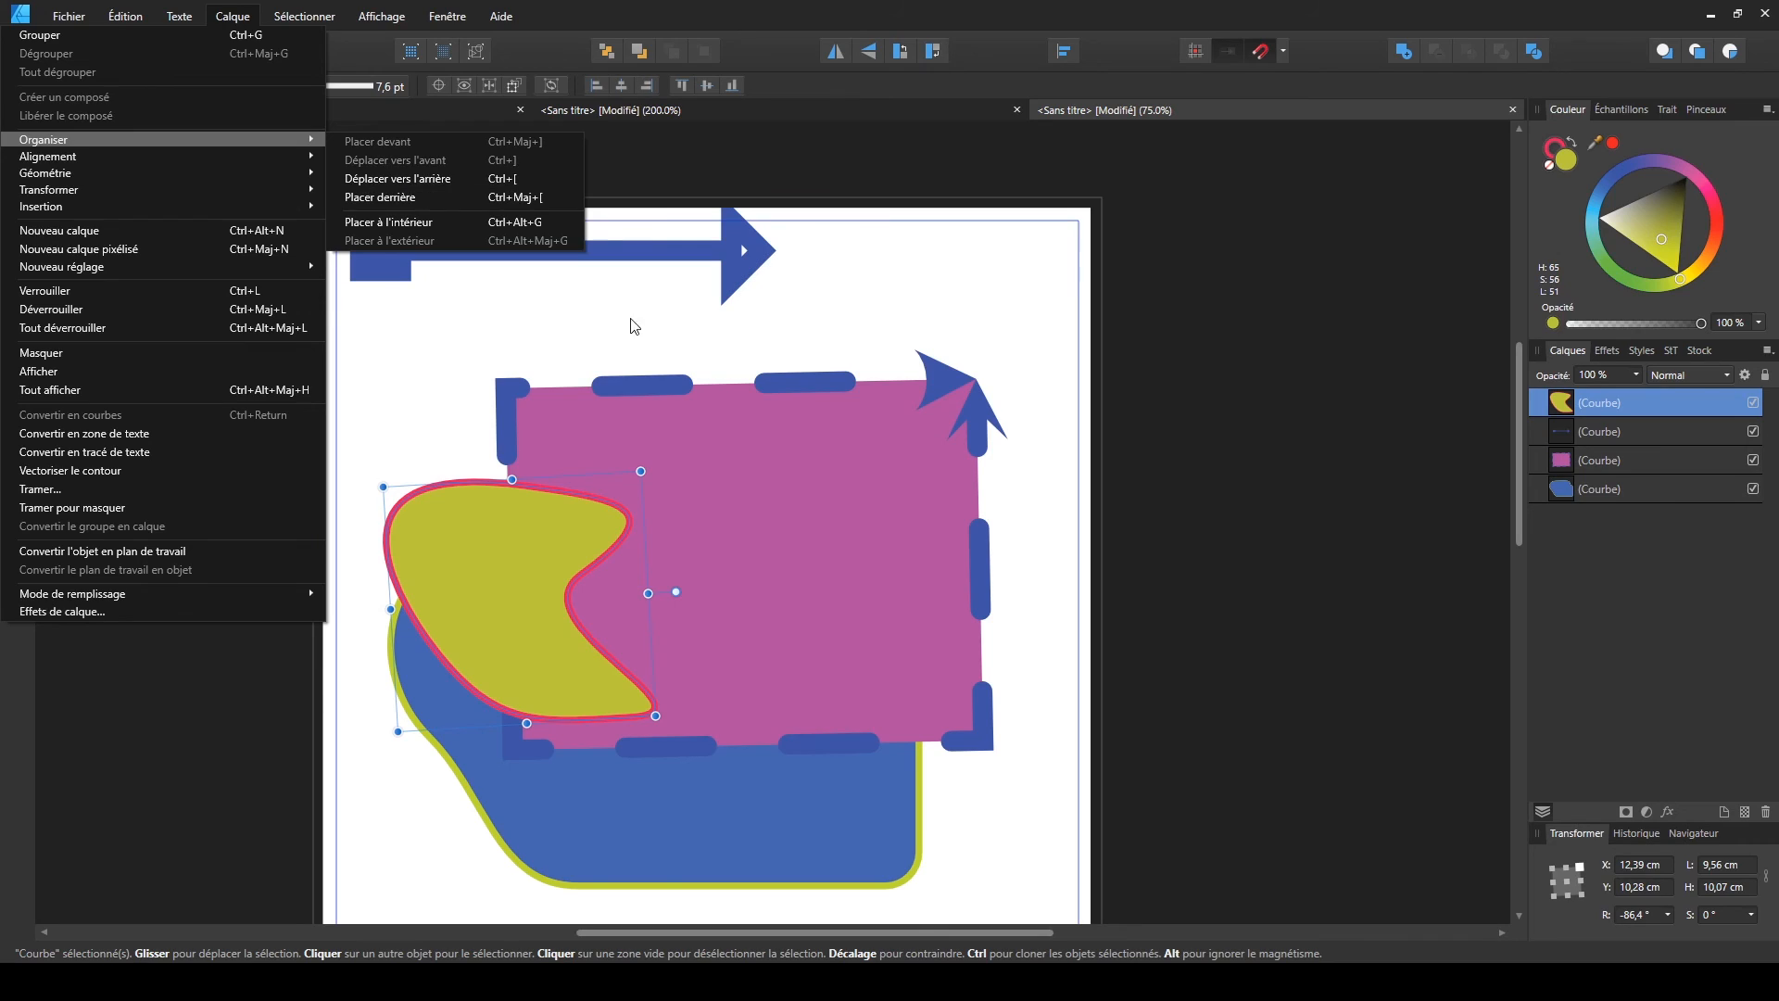
click(556, 577)
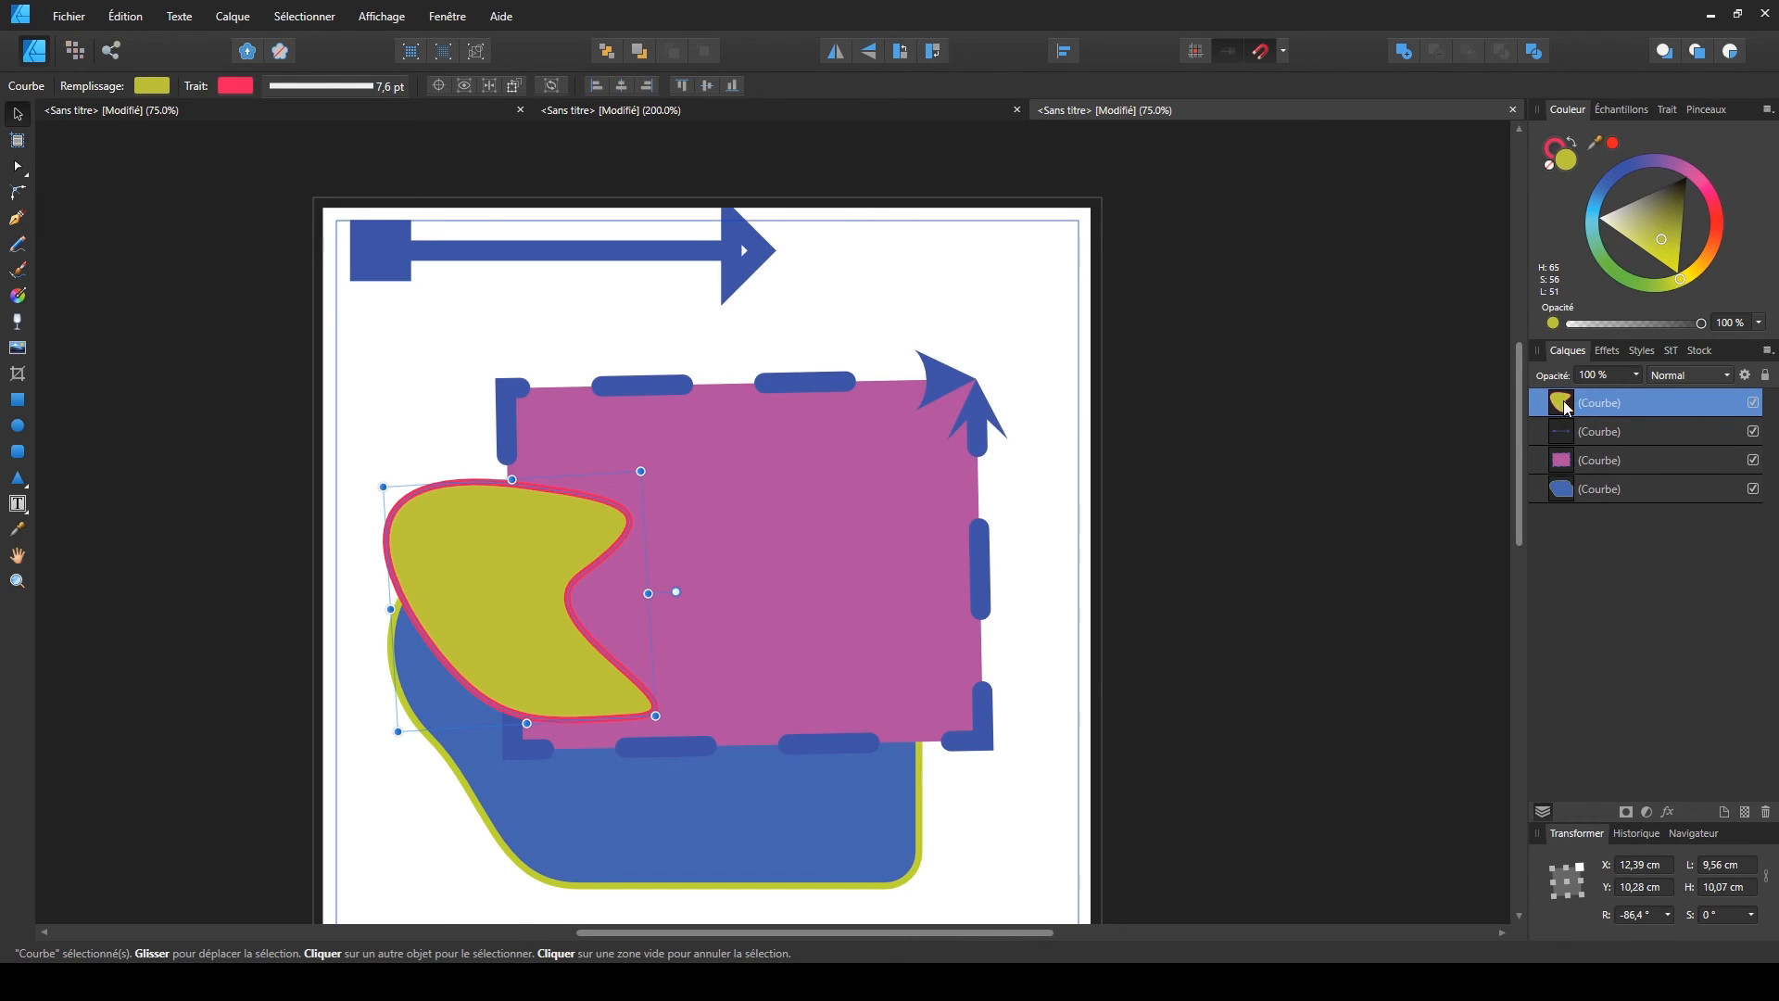
- Bring the blue shape to the front by reordering its layer above the yellow one
click(1562, 498)
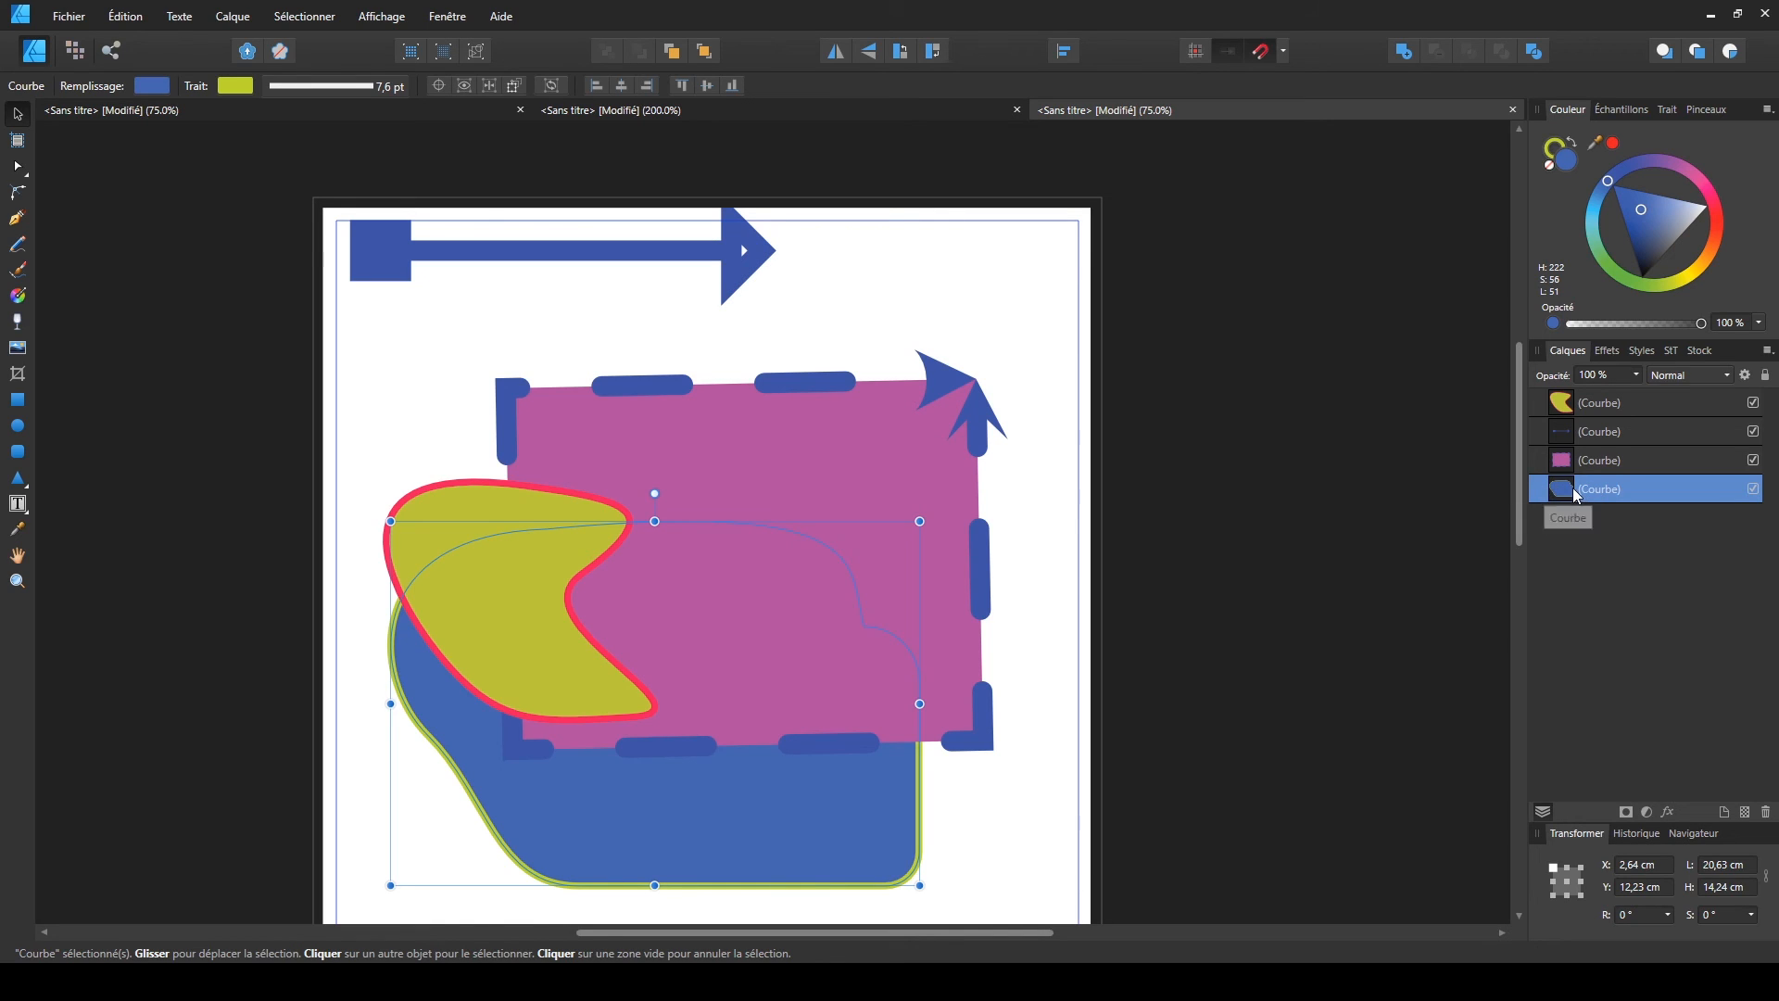
drag(1564, 490, 1573, 399)
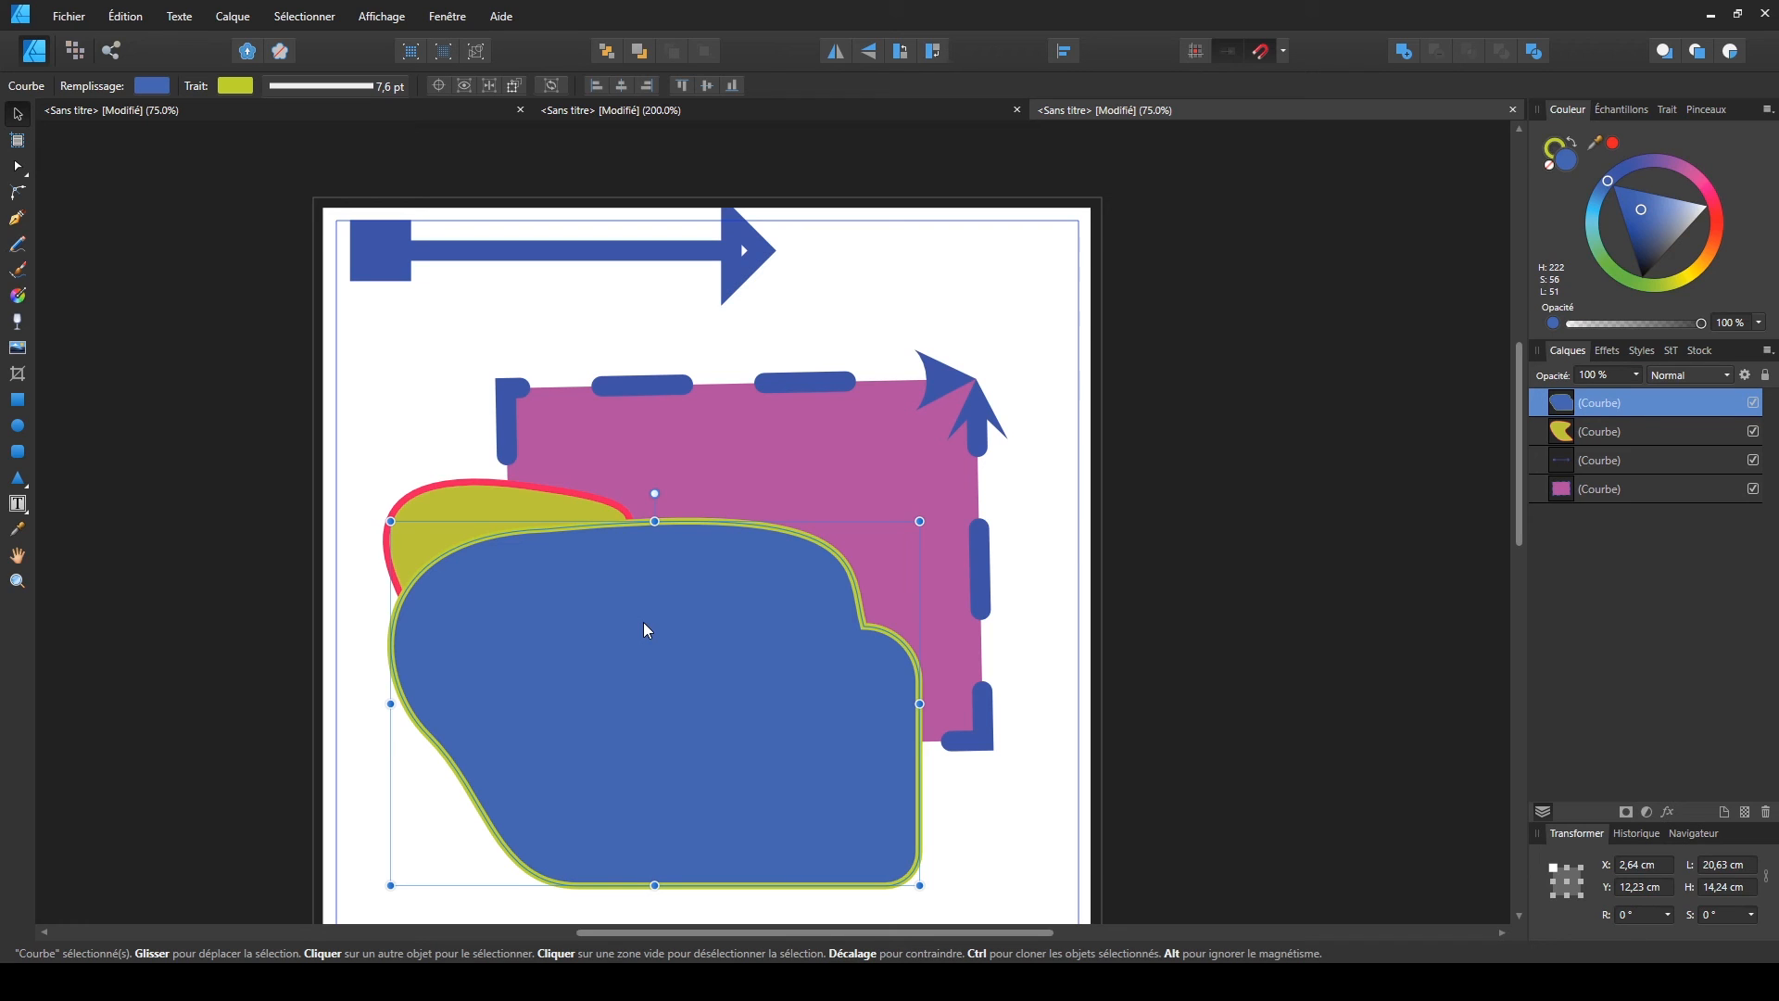
click(1160, 504)
- Move the yellow shape down toward the page's left margin and the blue shape to about X 6.15 cm, Y 10.9 cm
drag(652, 699, 783, 625)
right_click(709, 640)
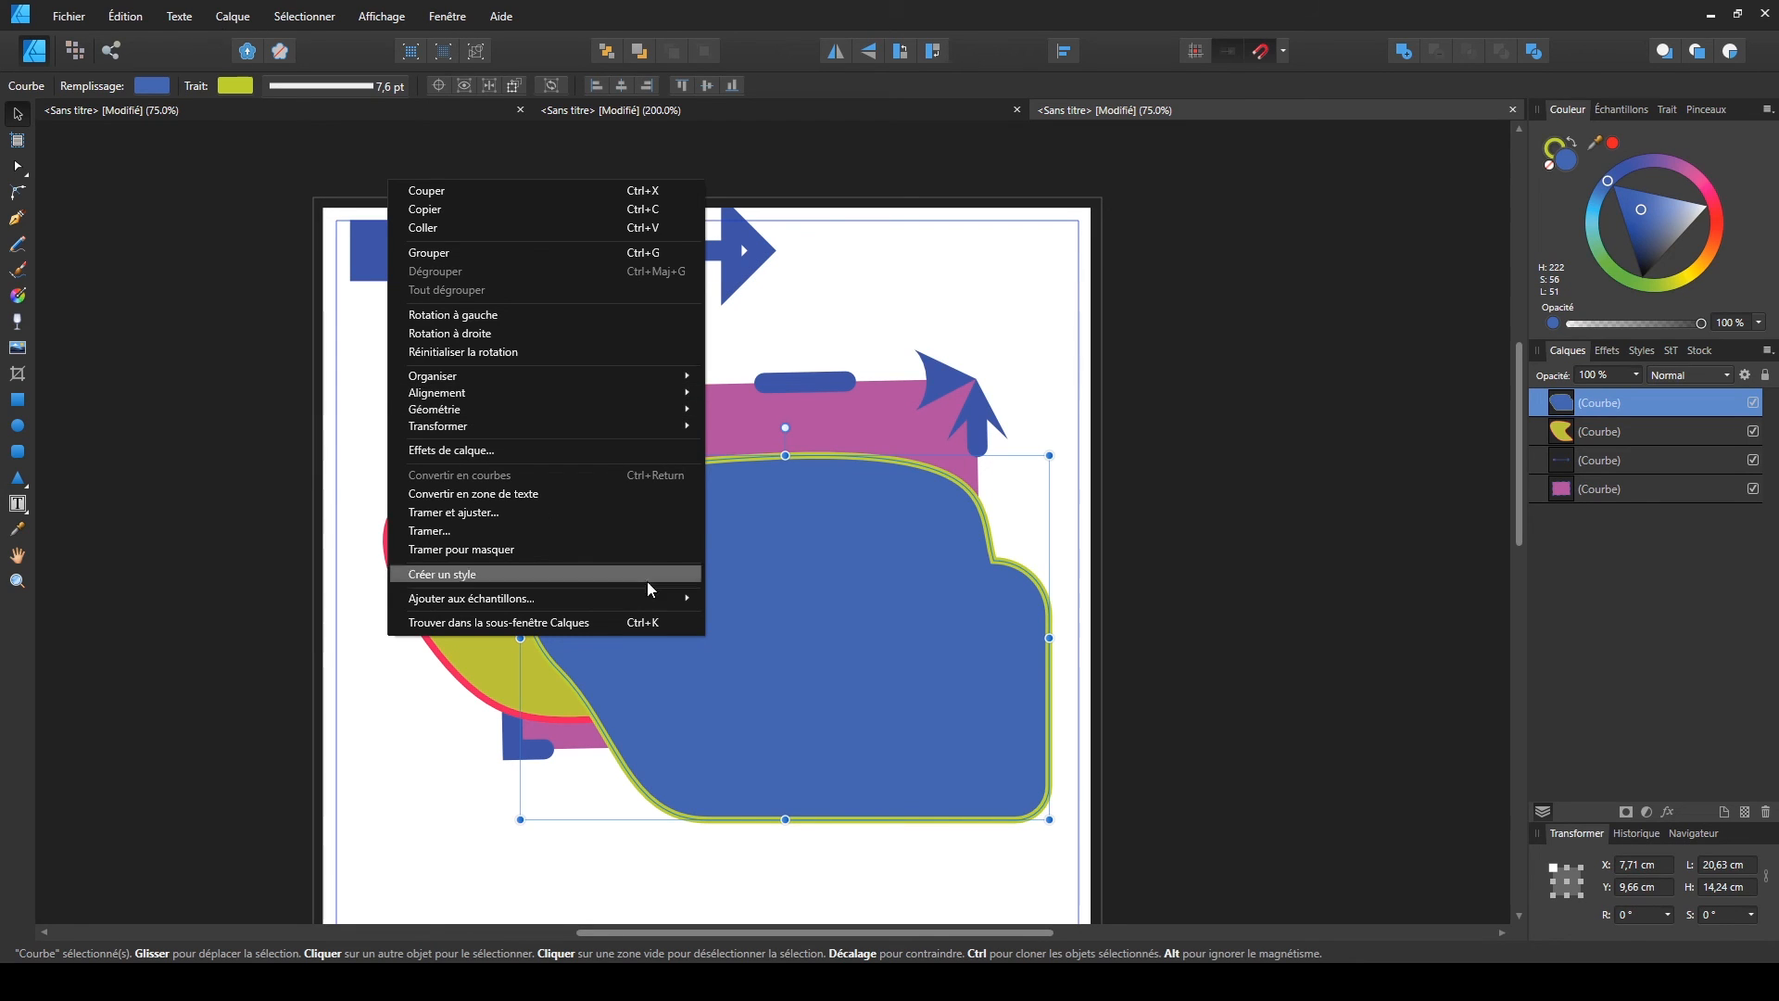
click(1635, 582)
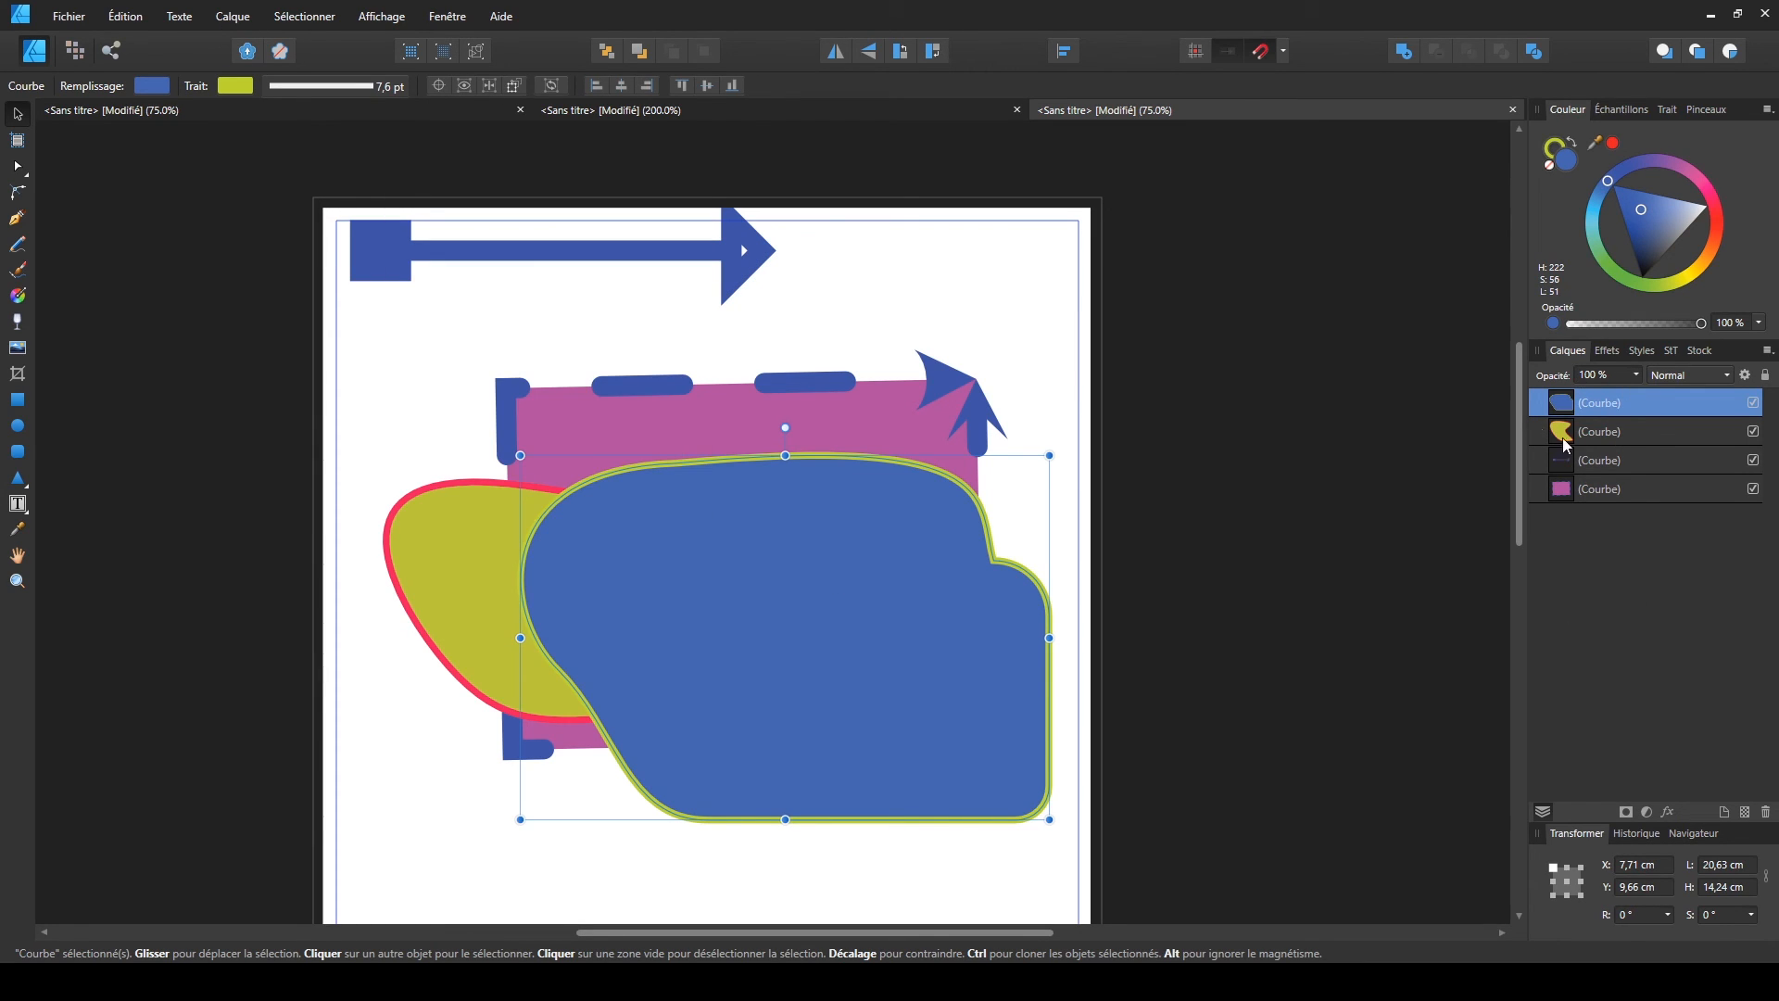
click(433, 723)
drag(786, 661, 737, 520)
drag(449, 553, 414, 648)
drag(728, 581, 776, 697)
click(880, 820)
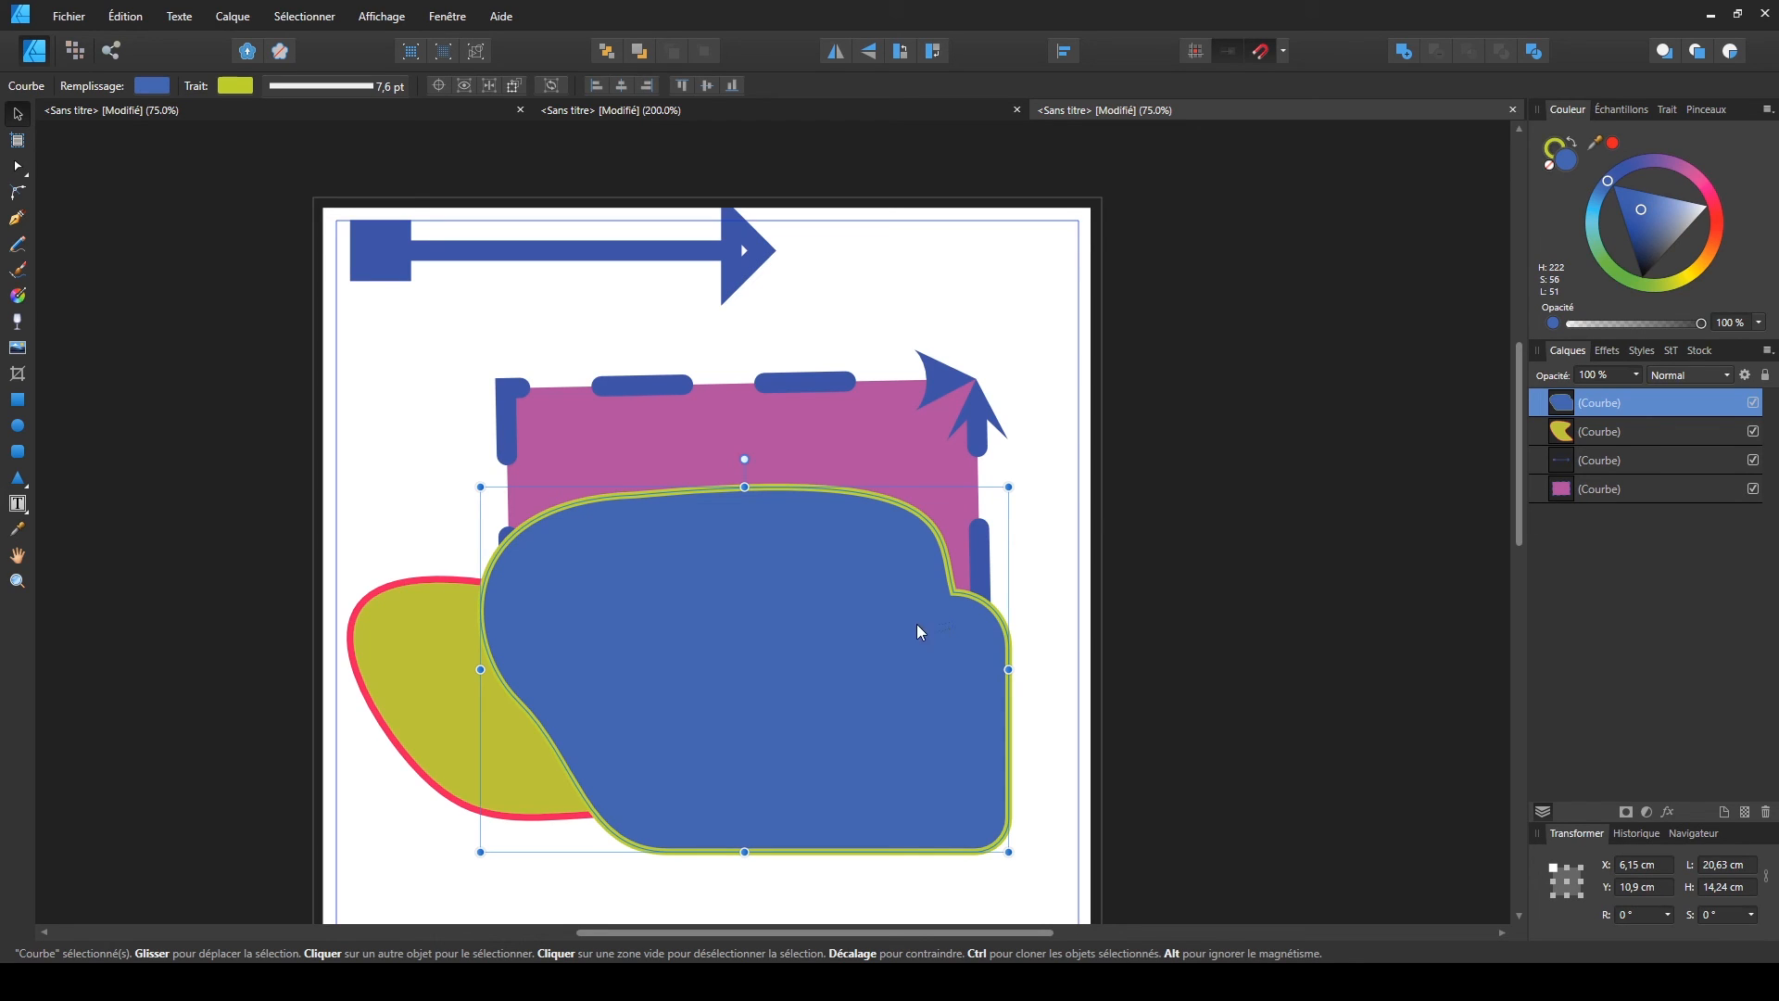
- Shift the pink, yellow and blue shapes individually, placing the blue one in front at about X 6.08 cm, Y 14.48 cm
drag(834, 463, 955, 388)
drag(447, 648, 533, 555)
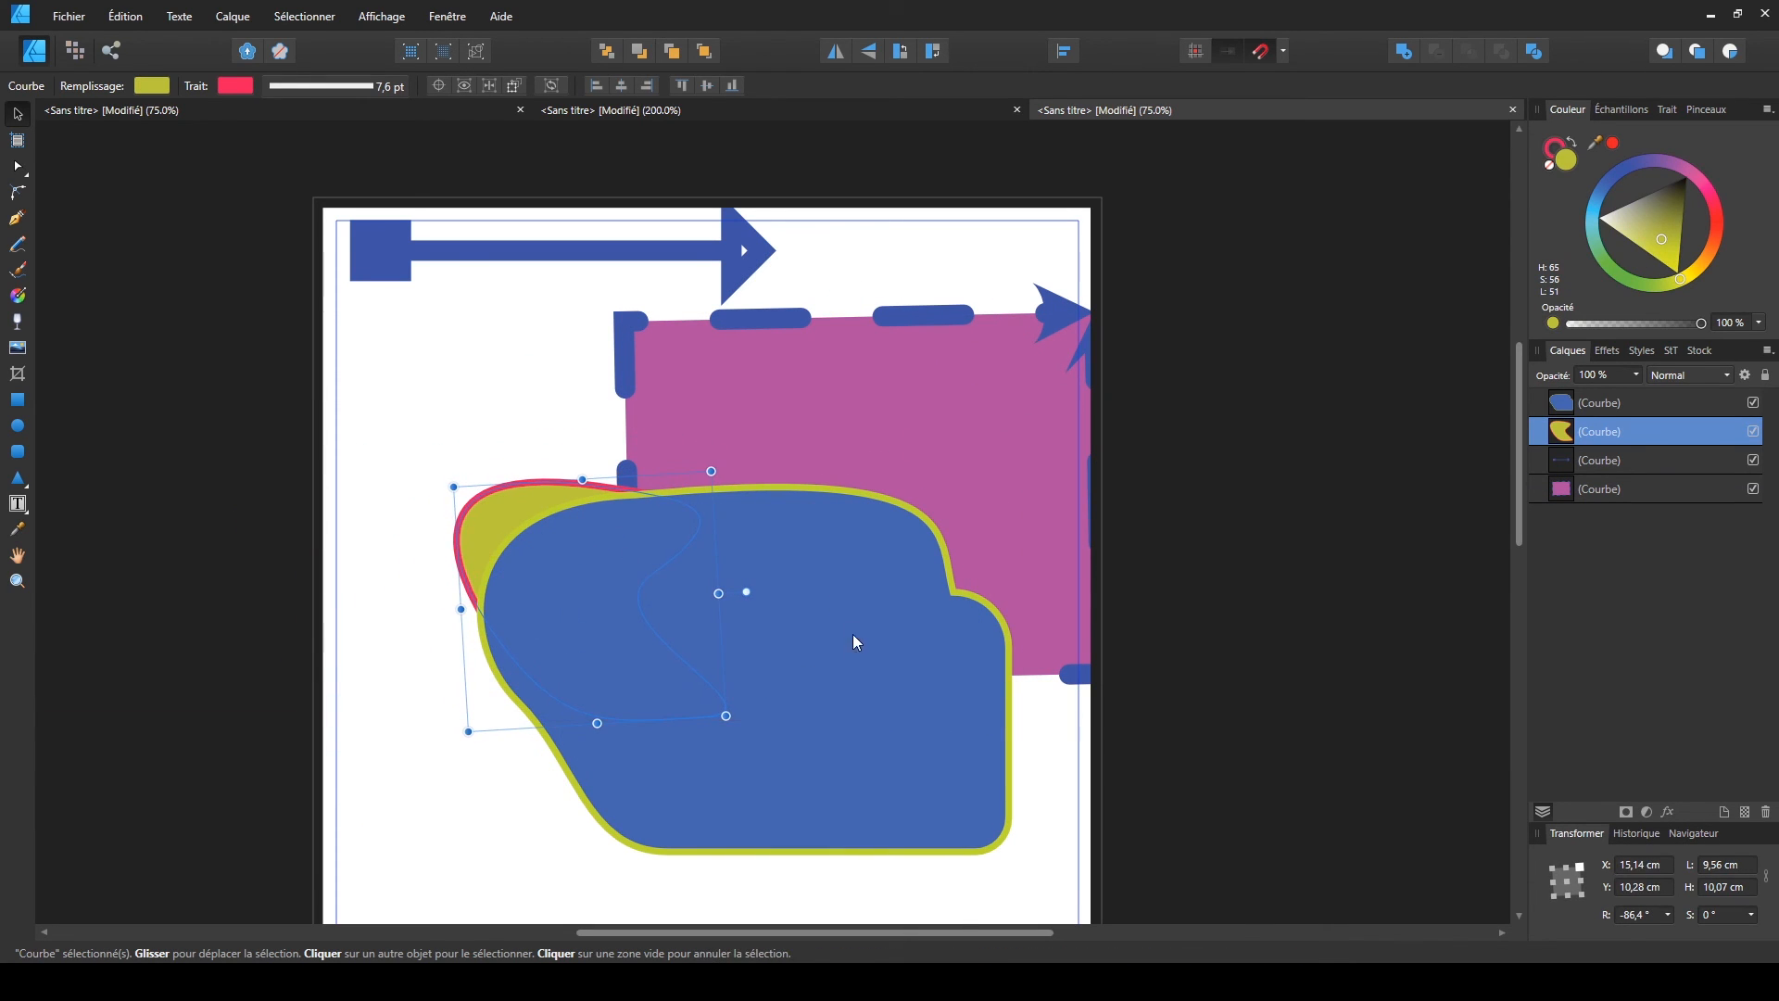
click(892, 586)
drag(819, 436, 732, 458)
drag(499, 521, 460, 535)
drag(765, 612, 747, 652)
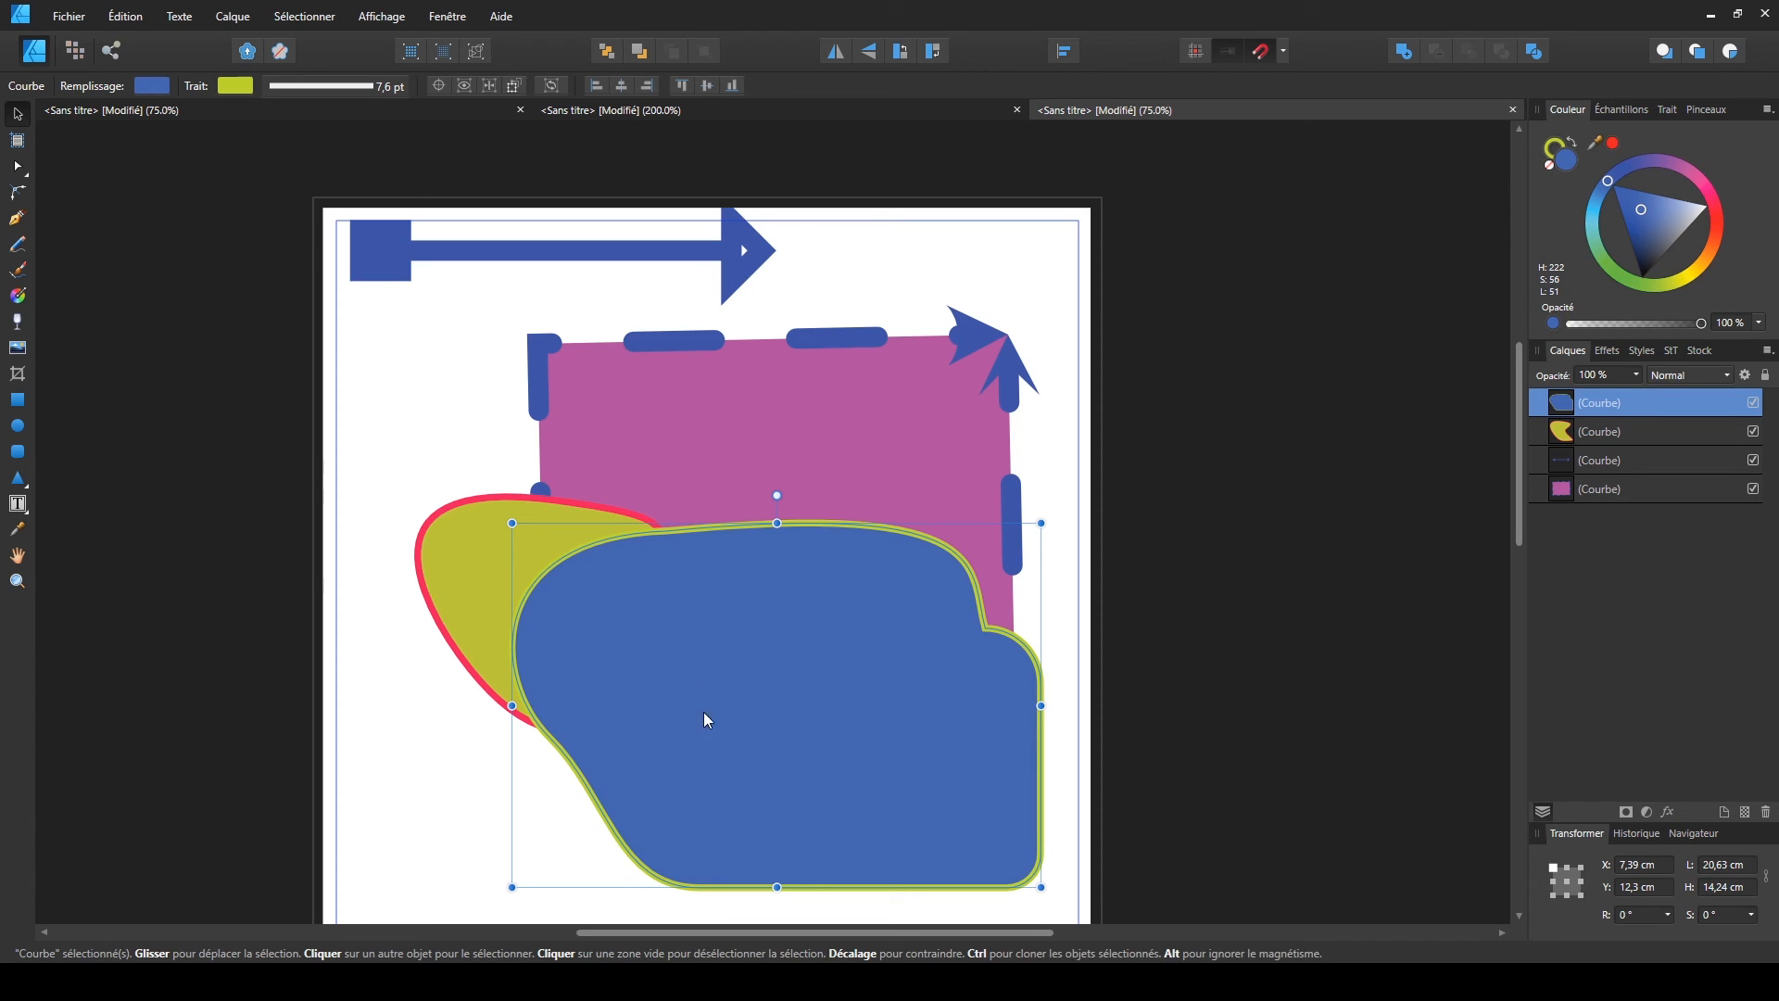
drag(800, 675, 748, 684)
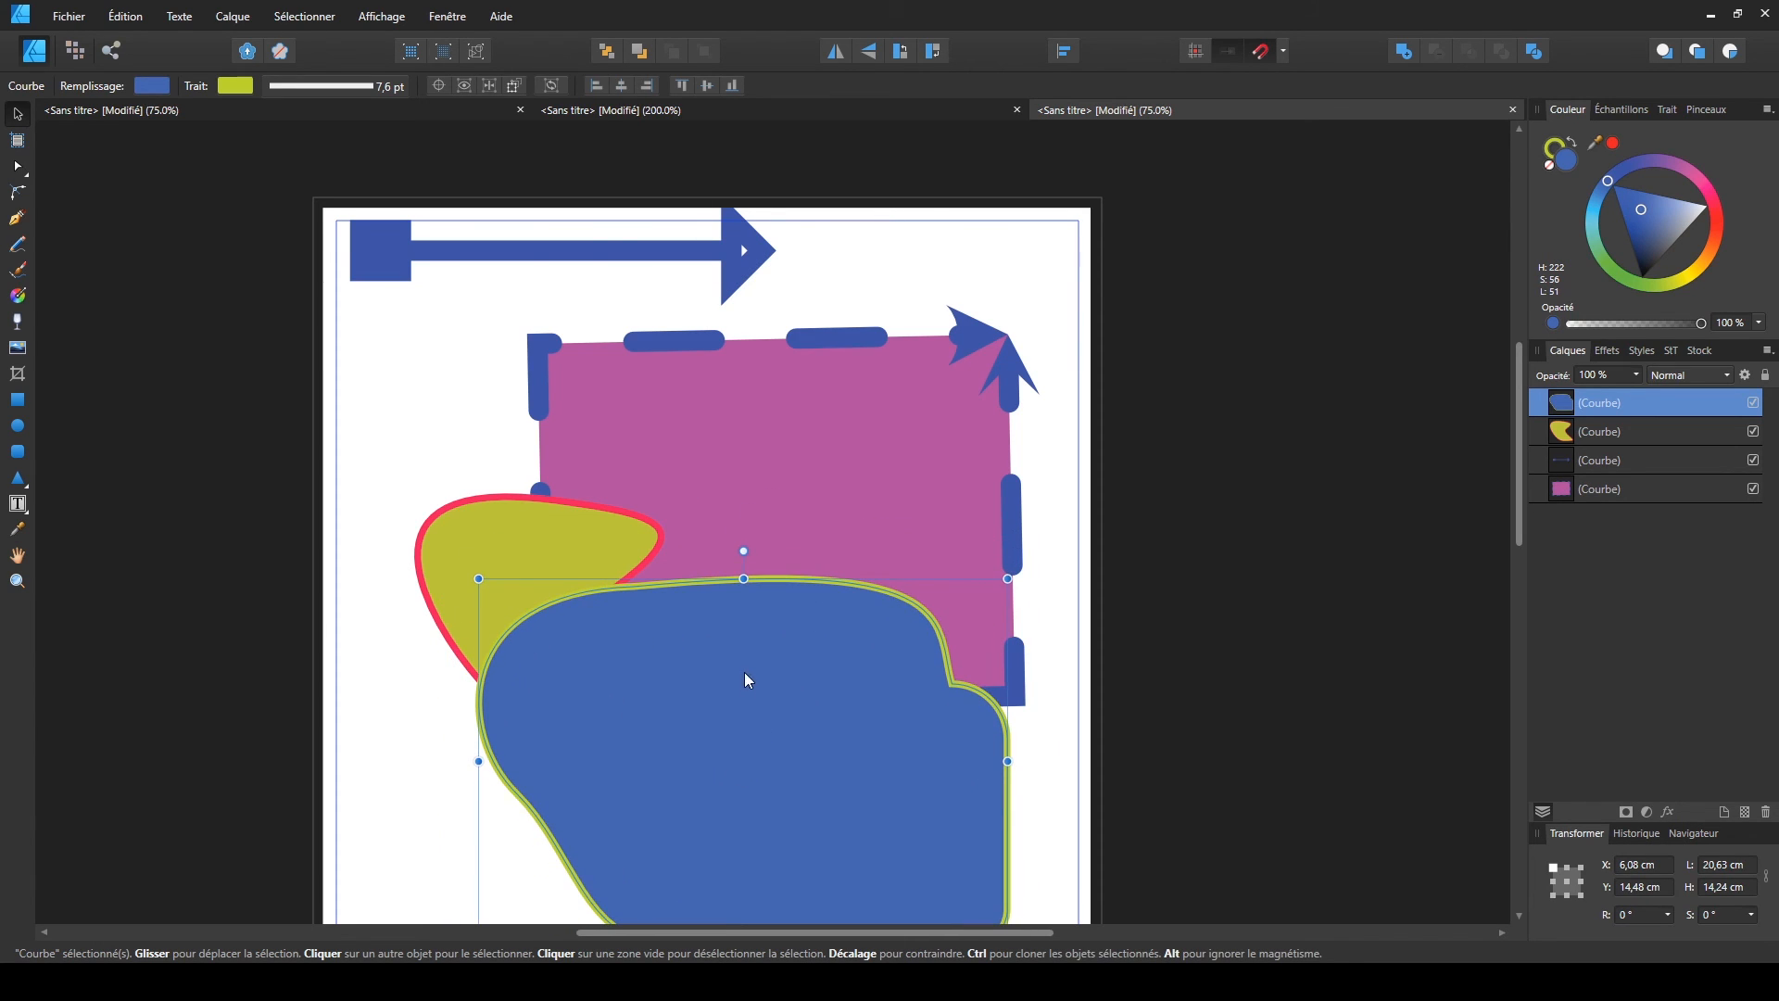
- Select the blue, yellow and pink shapes together and move them to about X 1.89 cm, Y 5.95 cm
scroll(743, 726, down, 2)
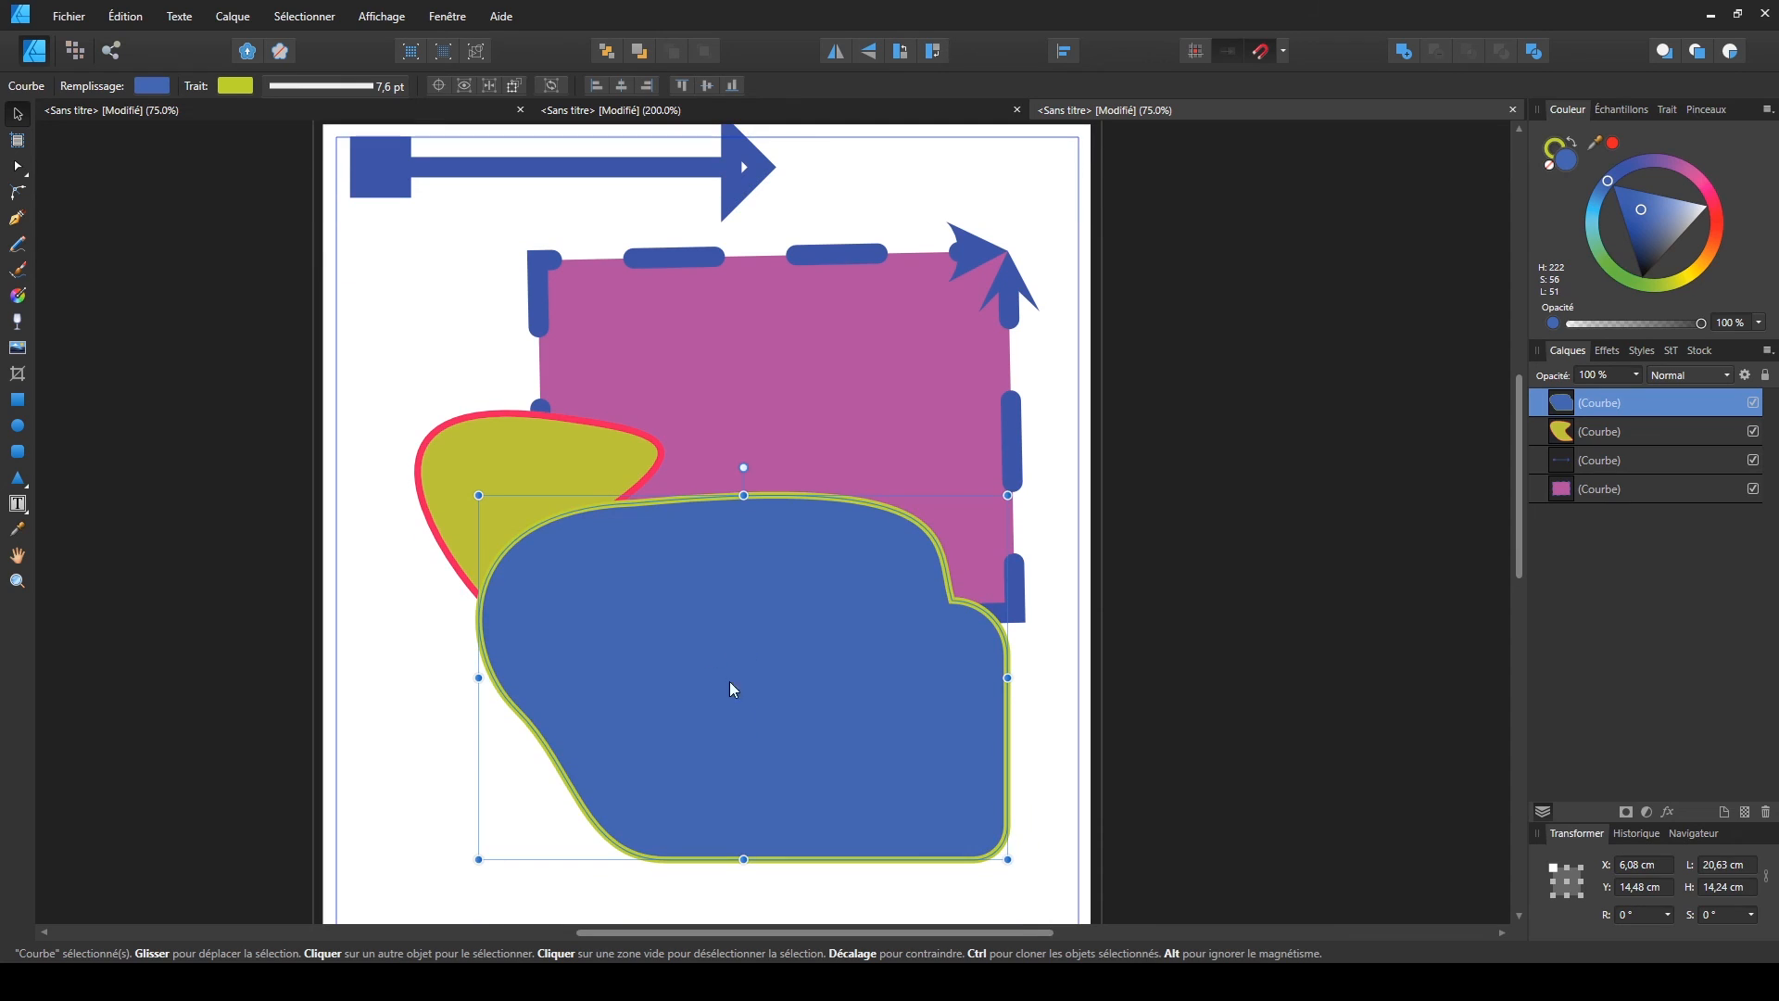
click(480, 468)
click(814, 737)
shift+click(453, 460)
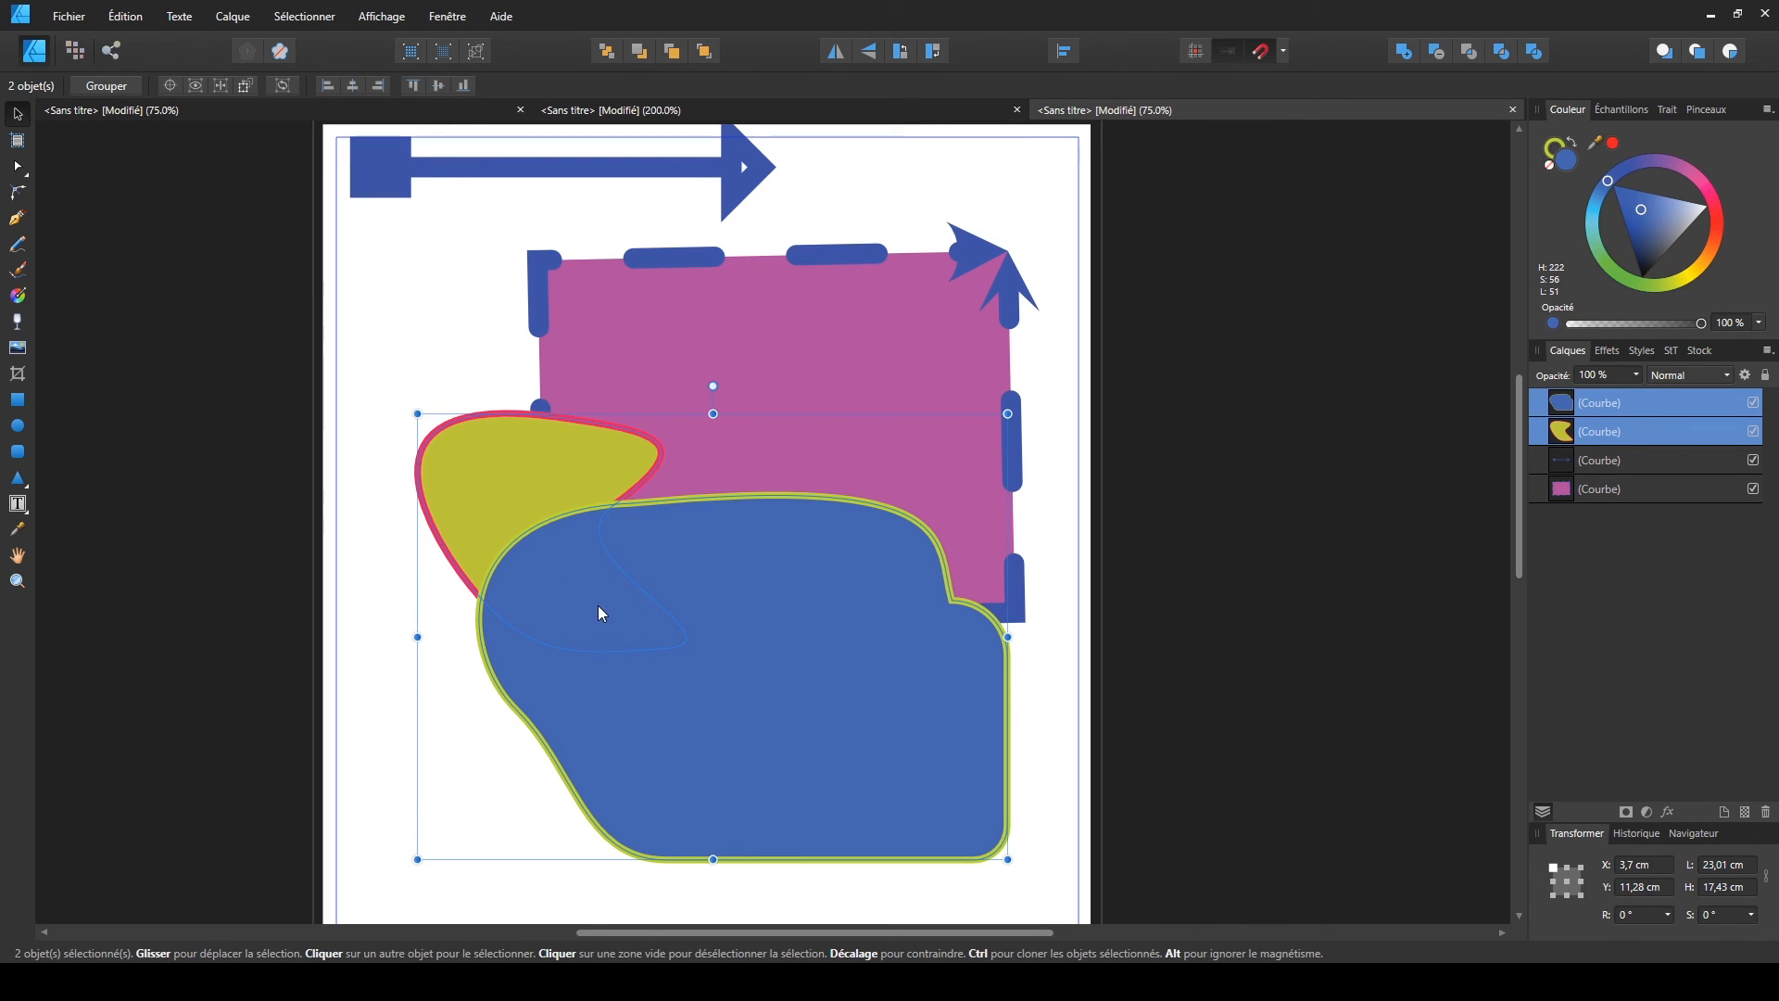
shift+click(782, 337)
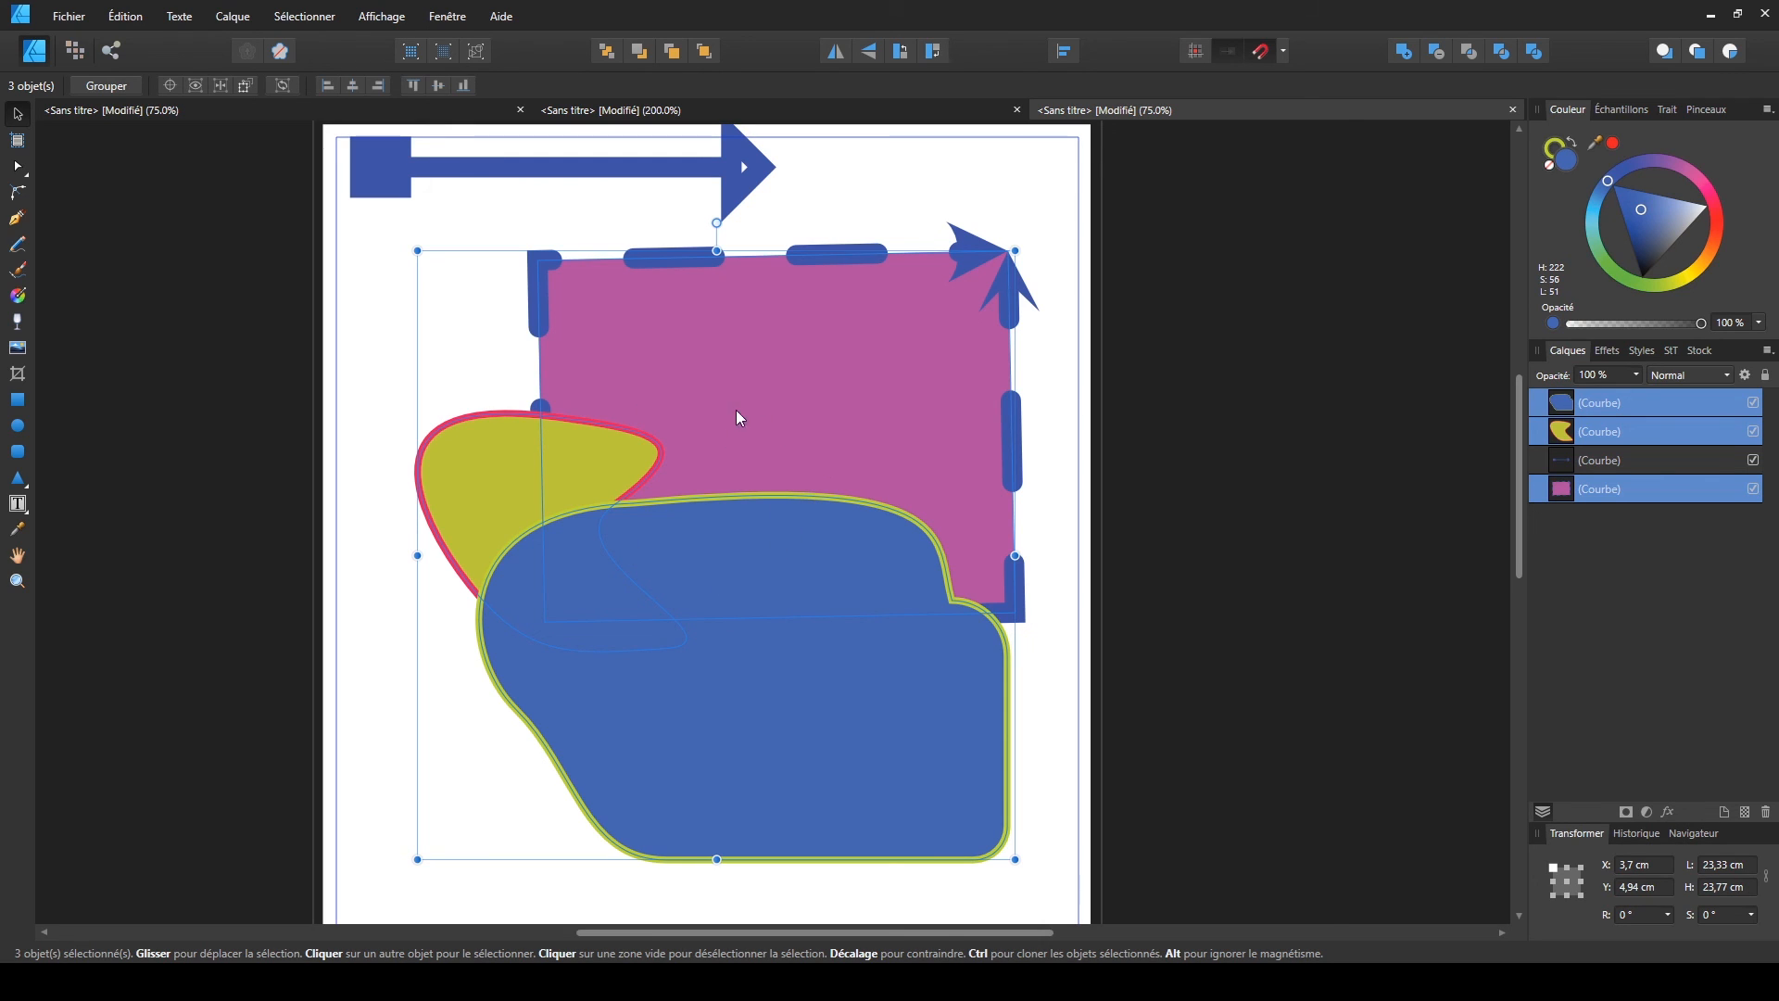
drag(780, 394, 736, 422)
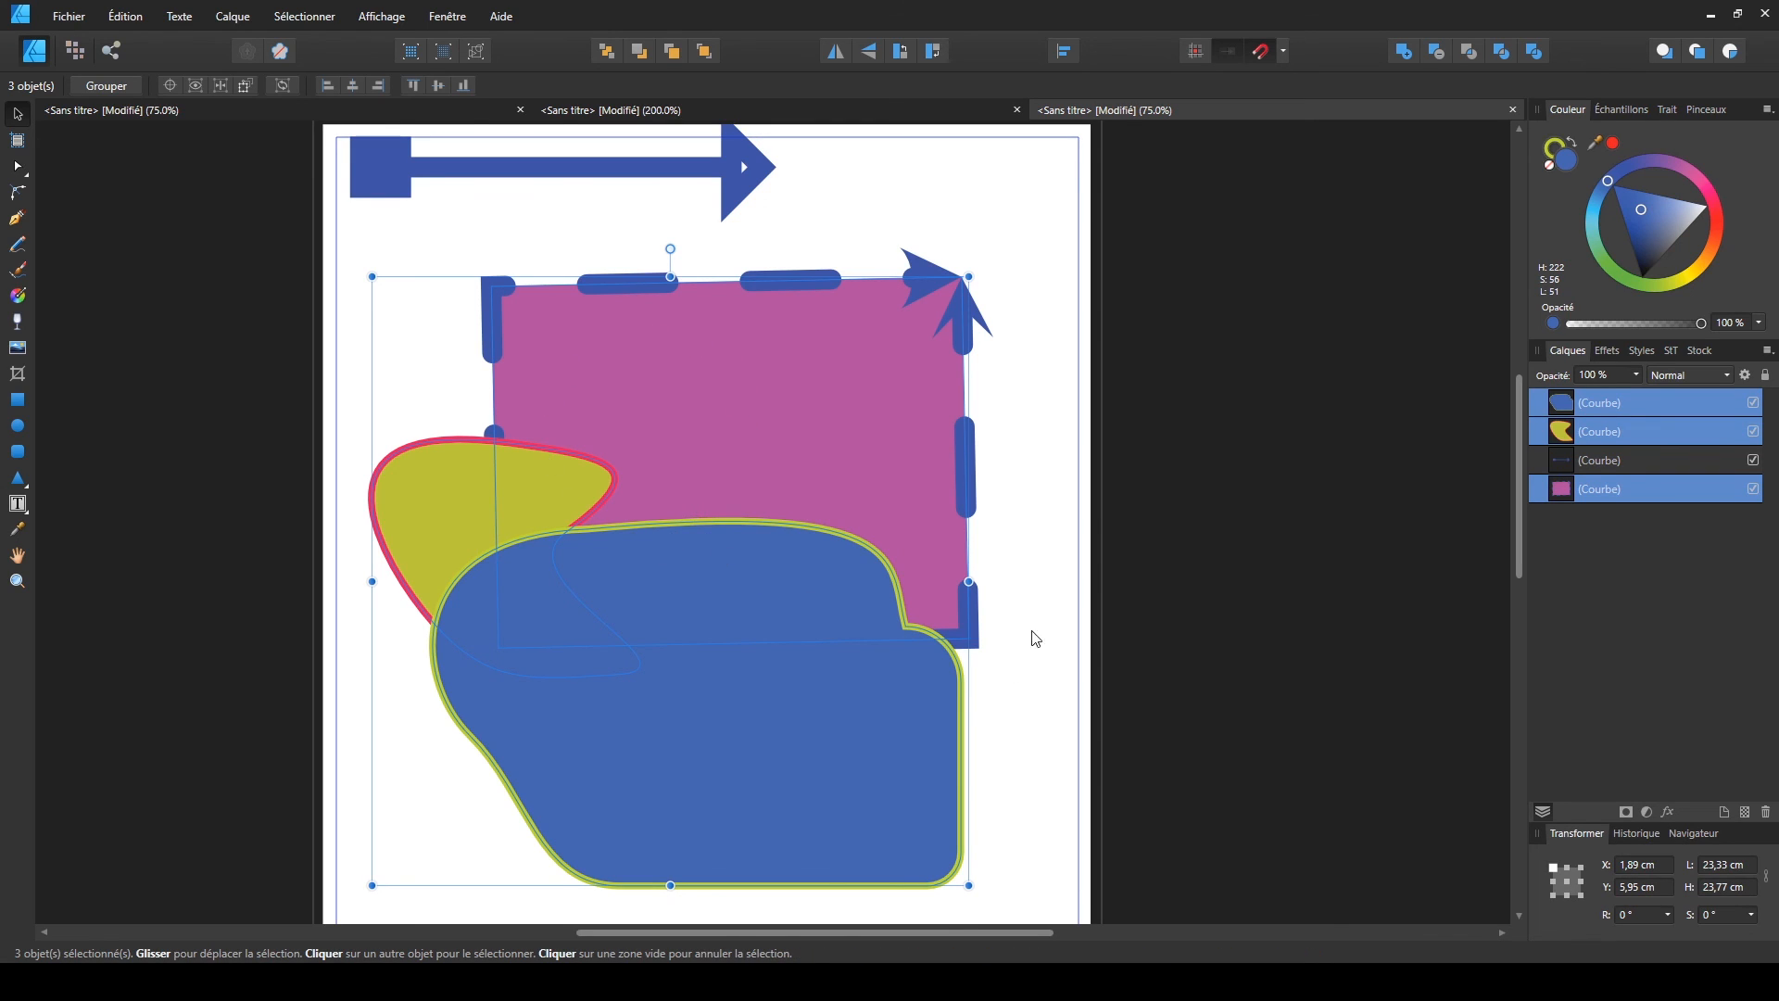
- Move the pink, blue and yellow shapes individually, placing blue at about X 6.33 cm, Y 15.49 cm and pink at about X 9.7 cm, Y 6.32 cm
click(1058, 393)
drag(799, 442, 948, 391)
drag(814, 651, 694, 741)
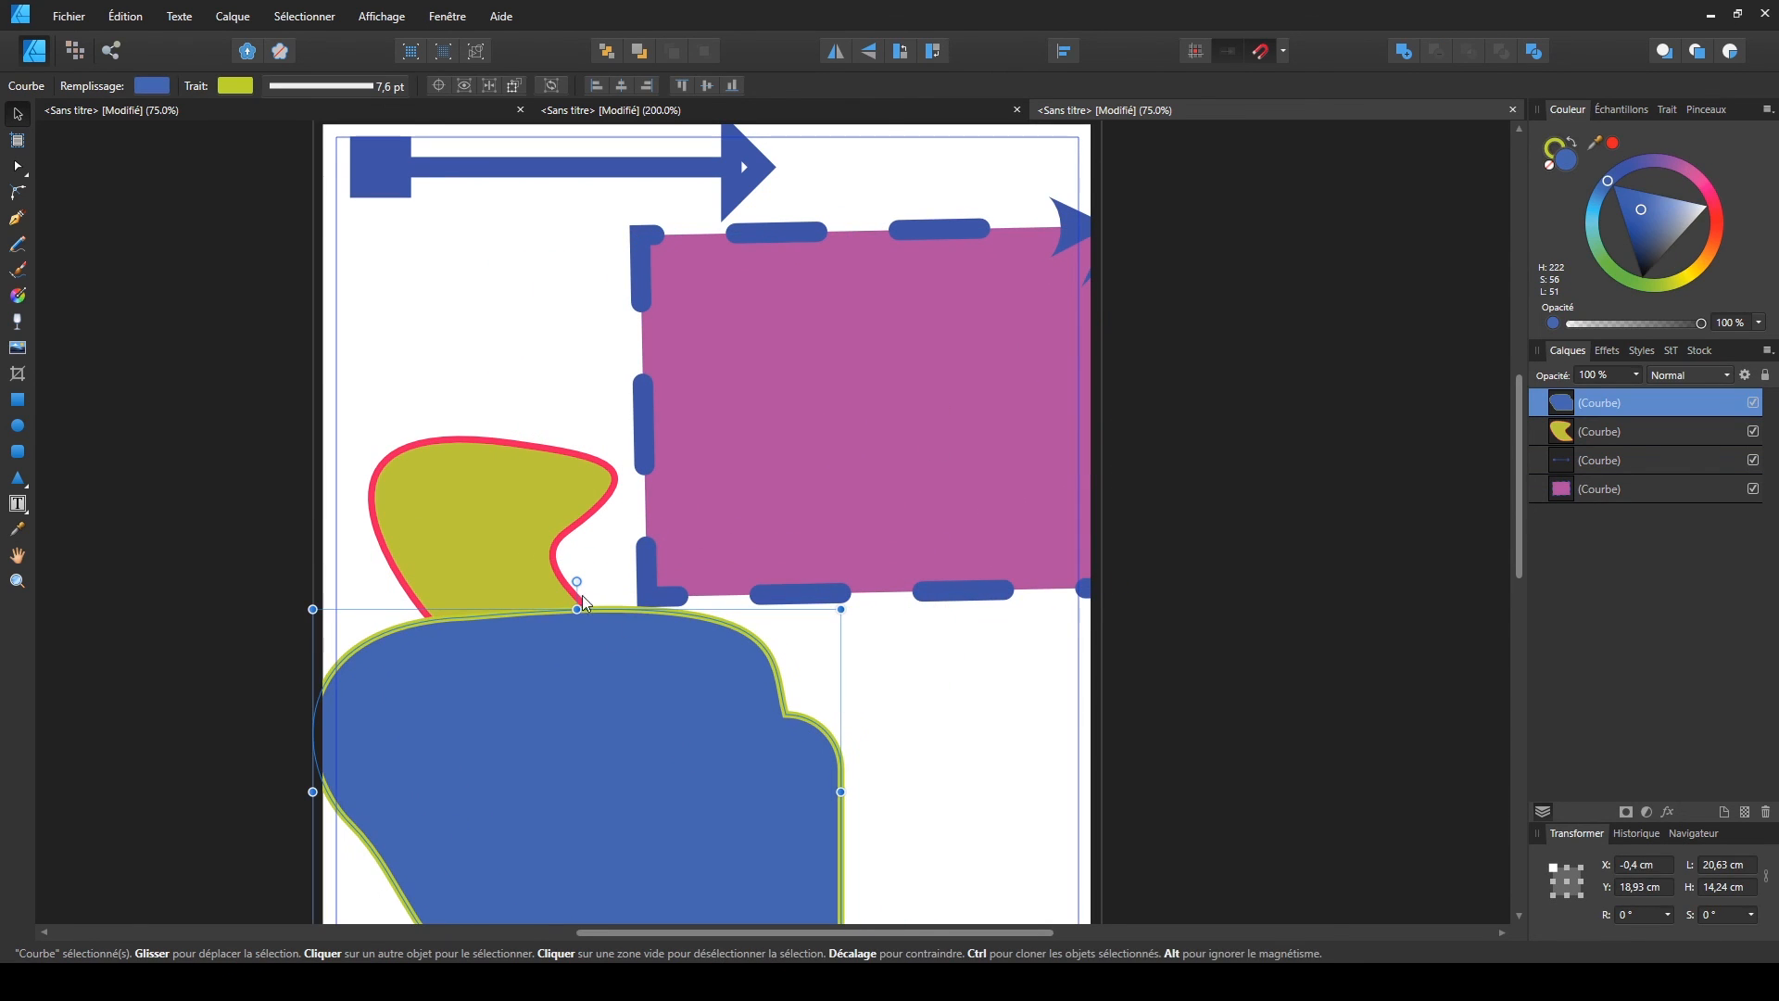
drag(503, 593, 491, 542)
drag(555, 712, 725, 630)
drag(555, 438, 679, 481)
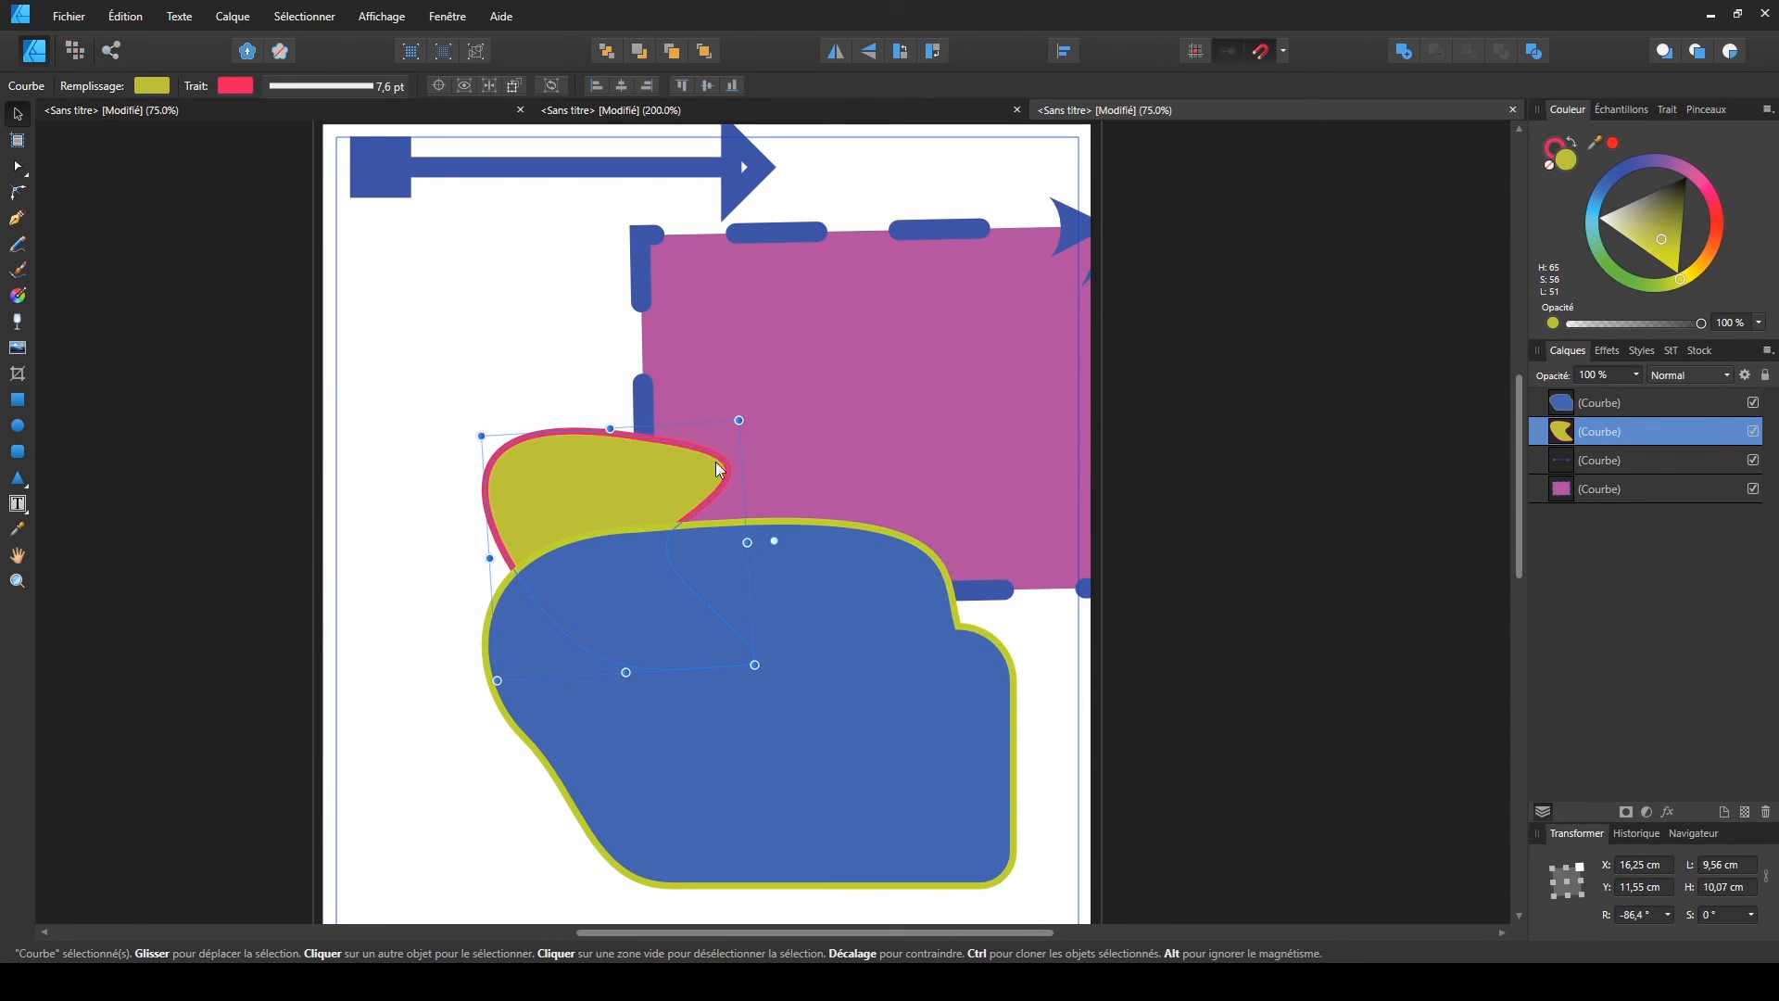
drag(854, 426, 832, 448)
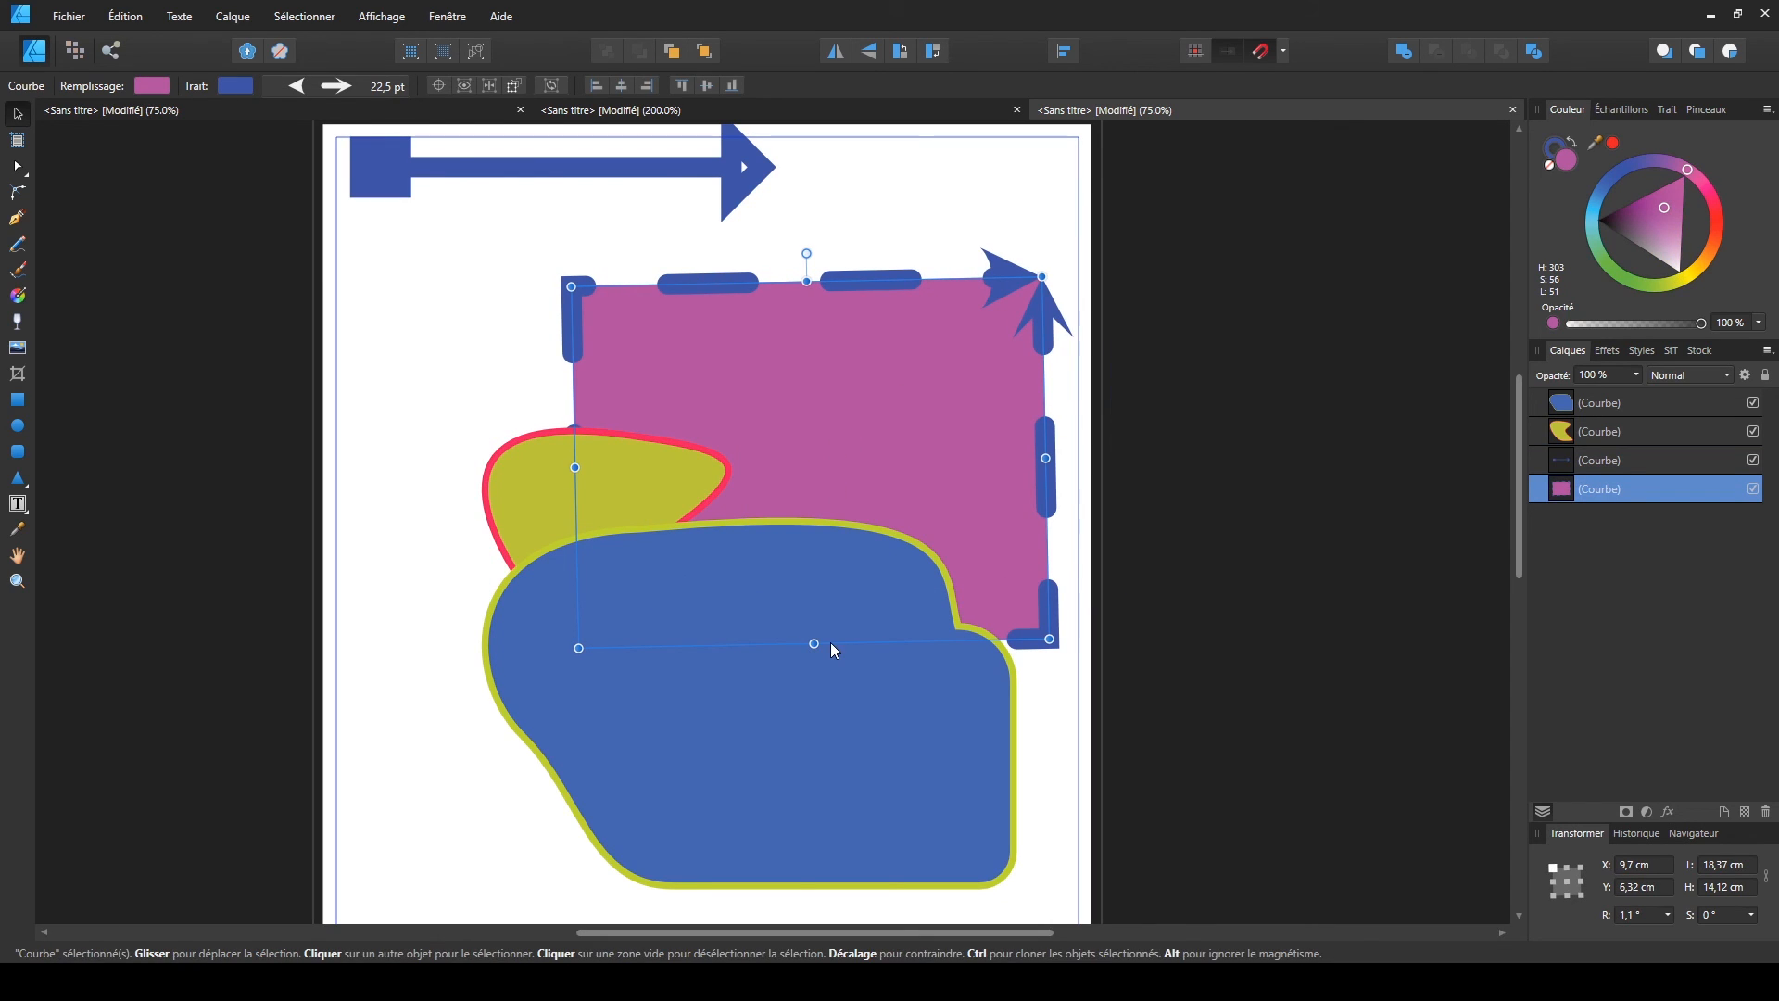
- Select the blue, yellow and pink shapes together and group them, then clear the selection
click(732, 738)
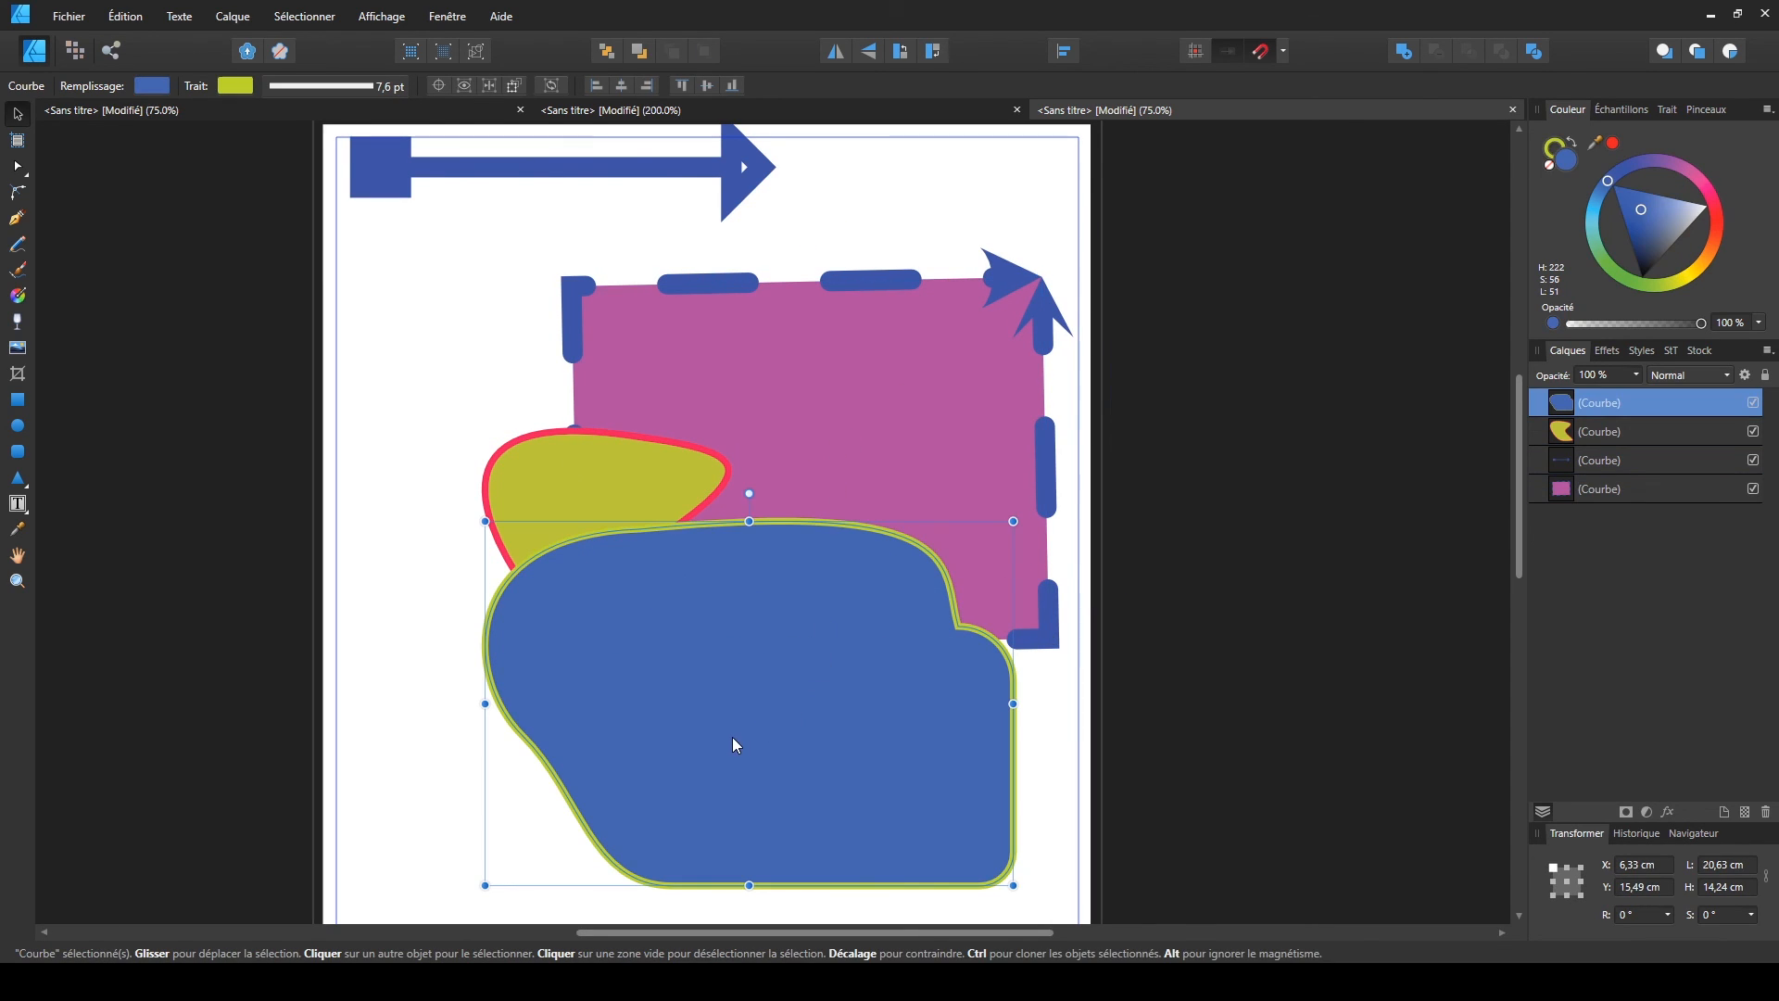
shift+click(560, 480)
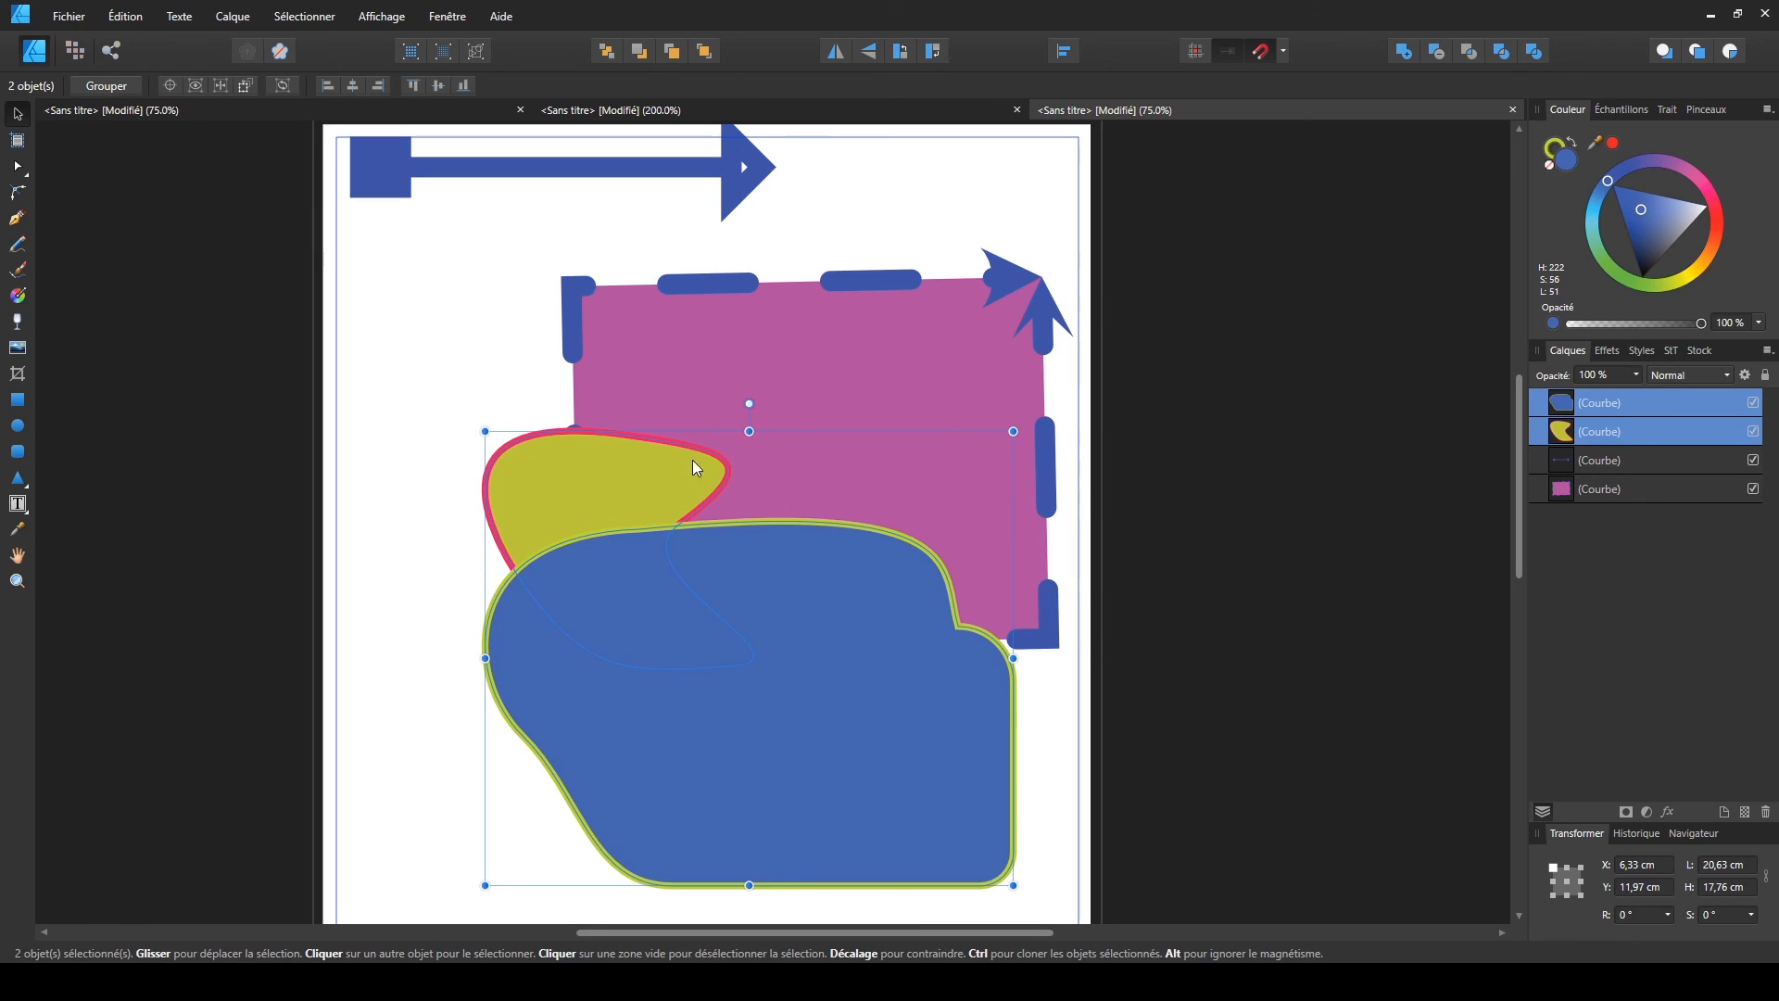
shift+click(675, 376)
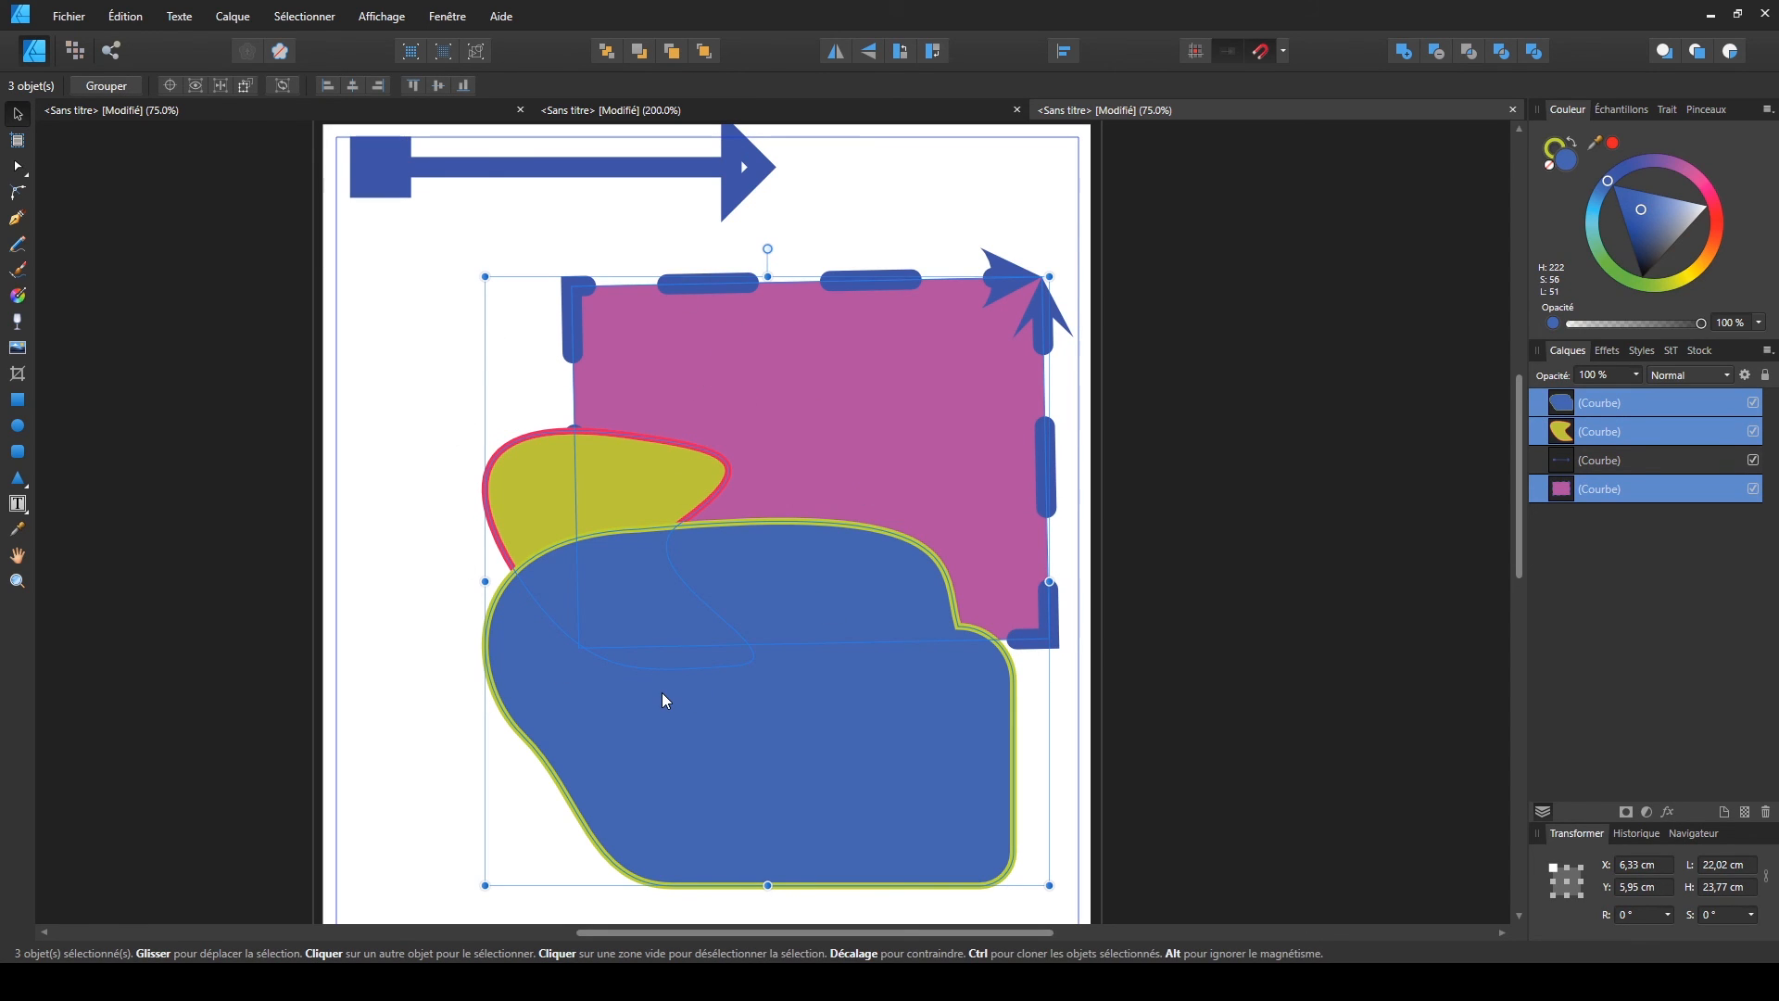
click(353, 524)
drag(423, 247, 1077, 910)
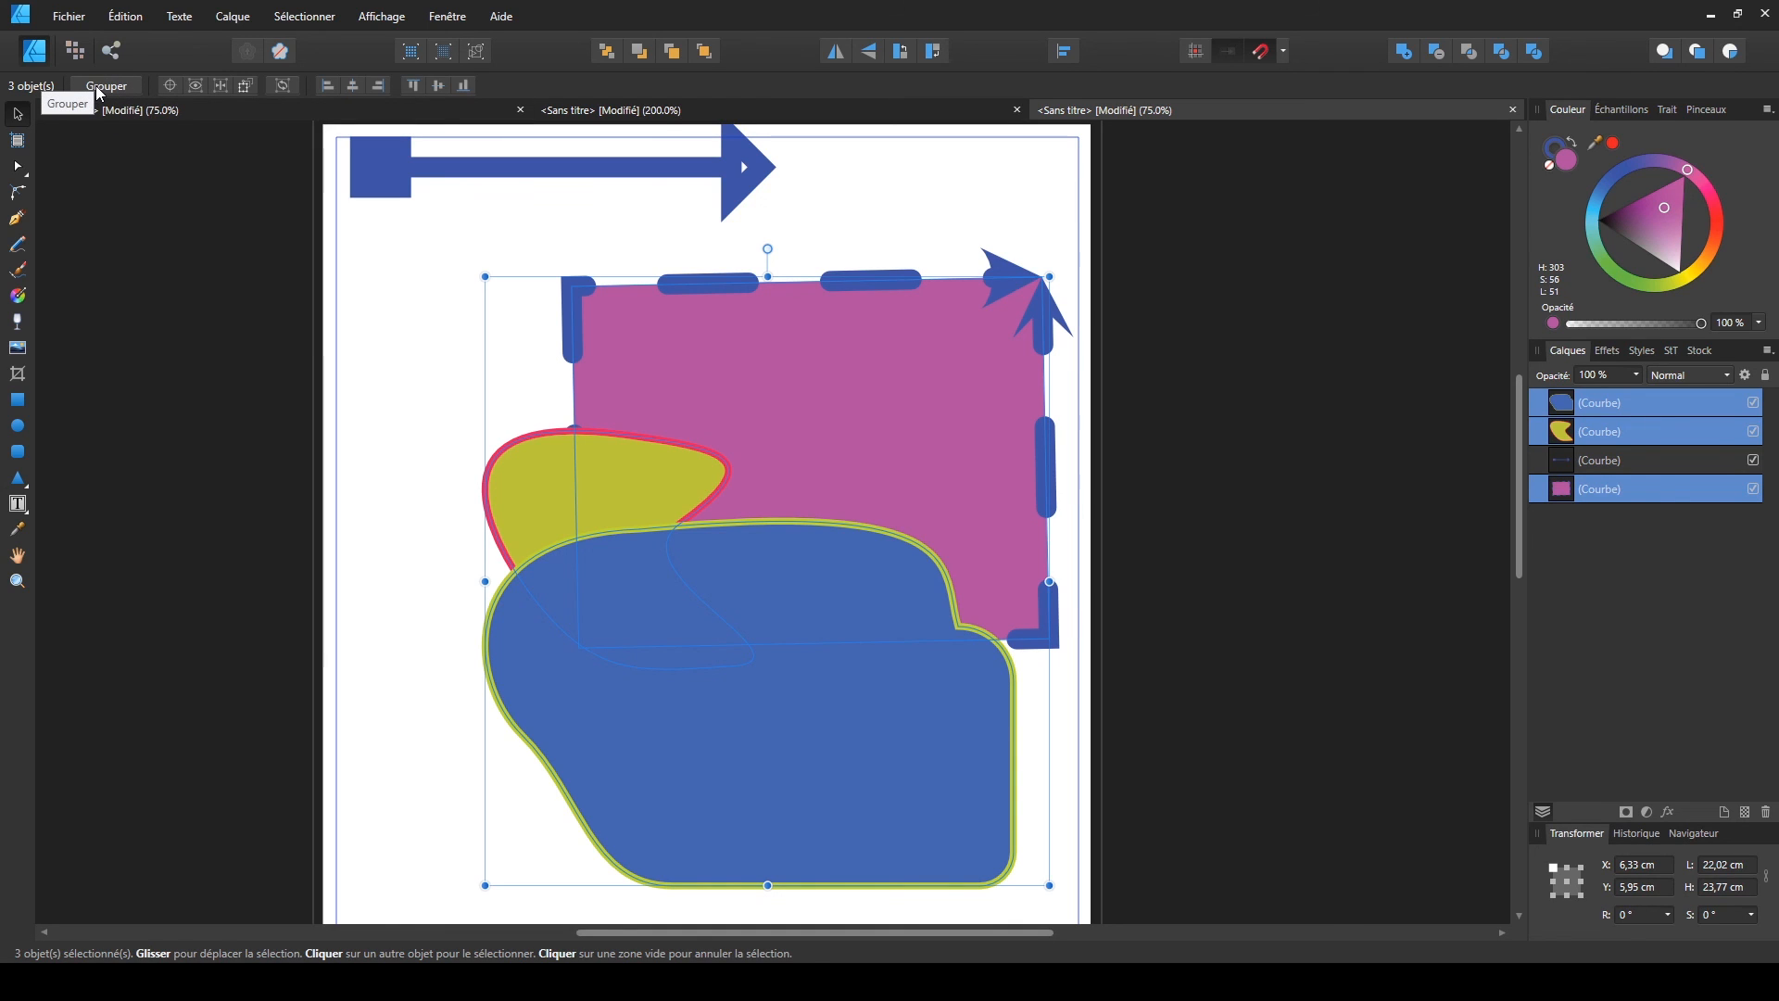
right_click(723, 495)
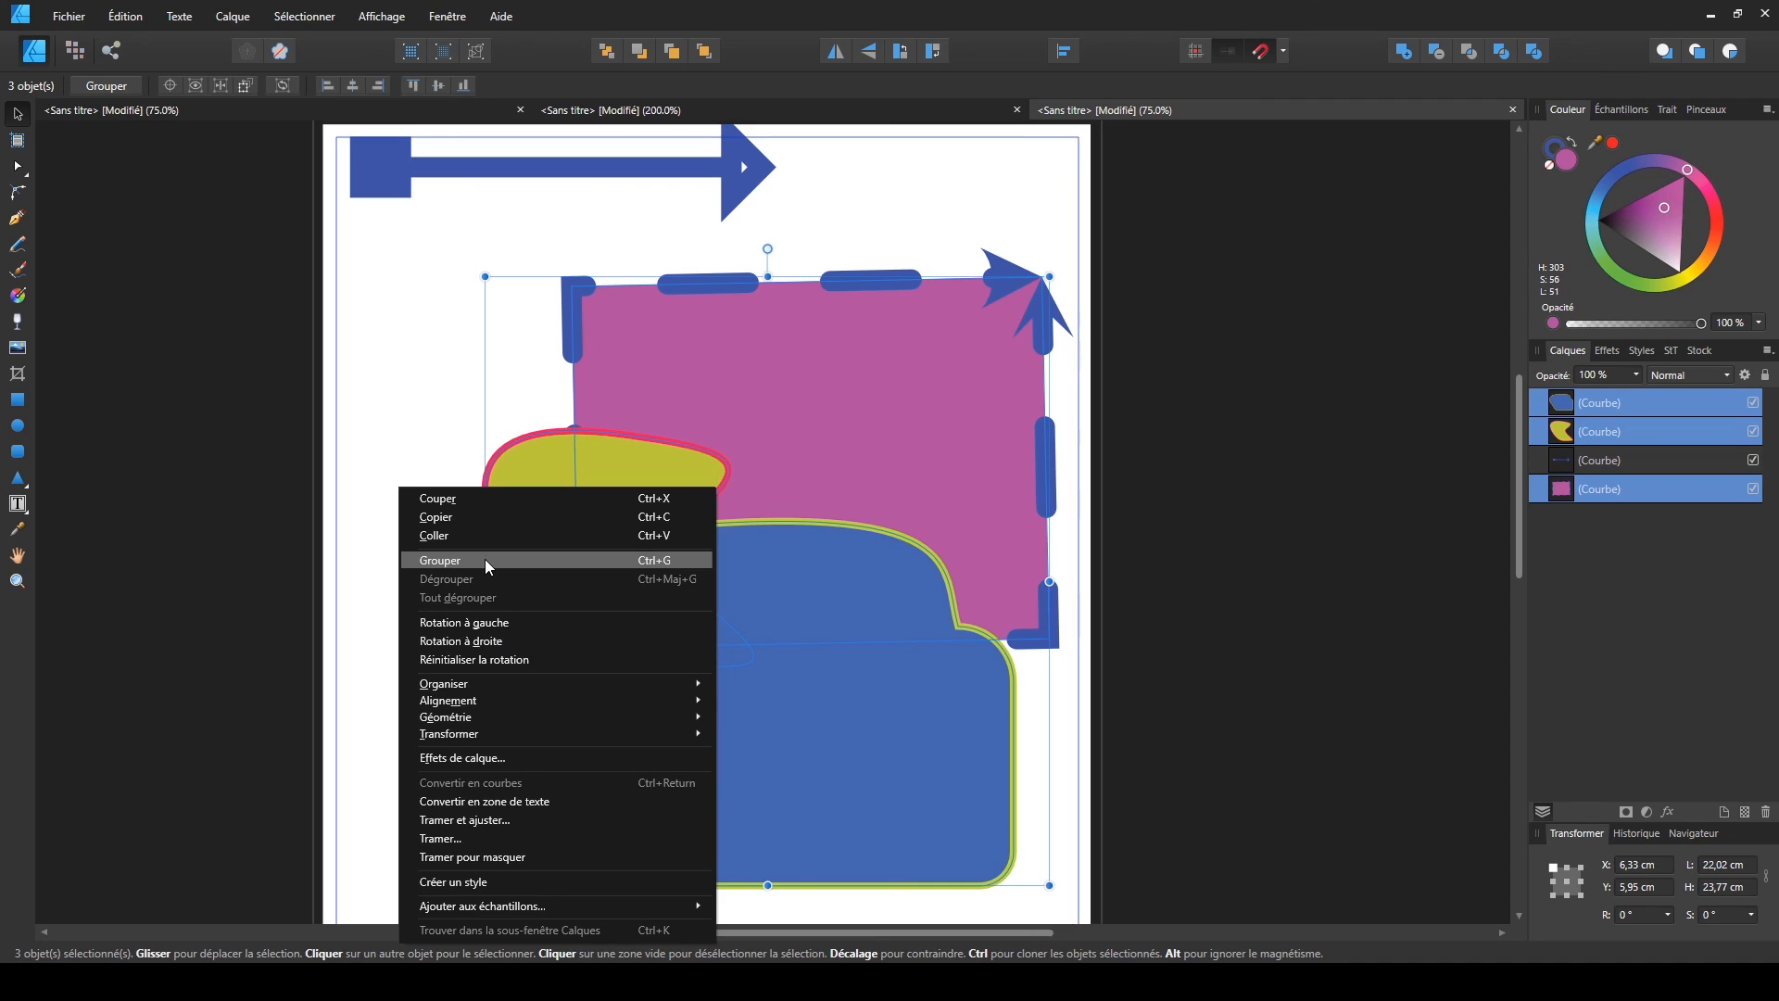
click(656, 562)
click(393, 695)
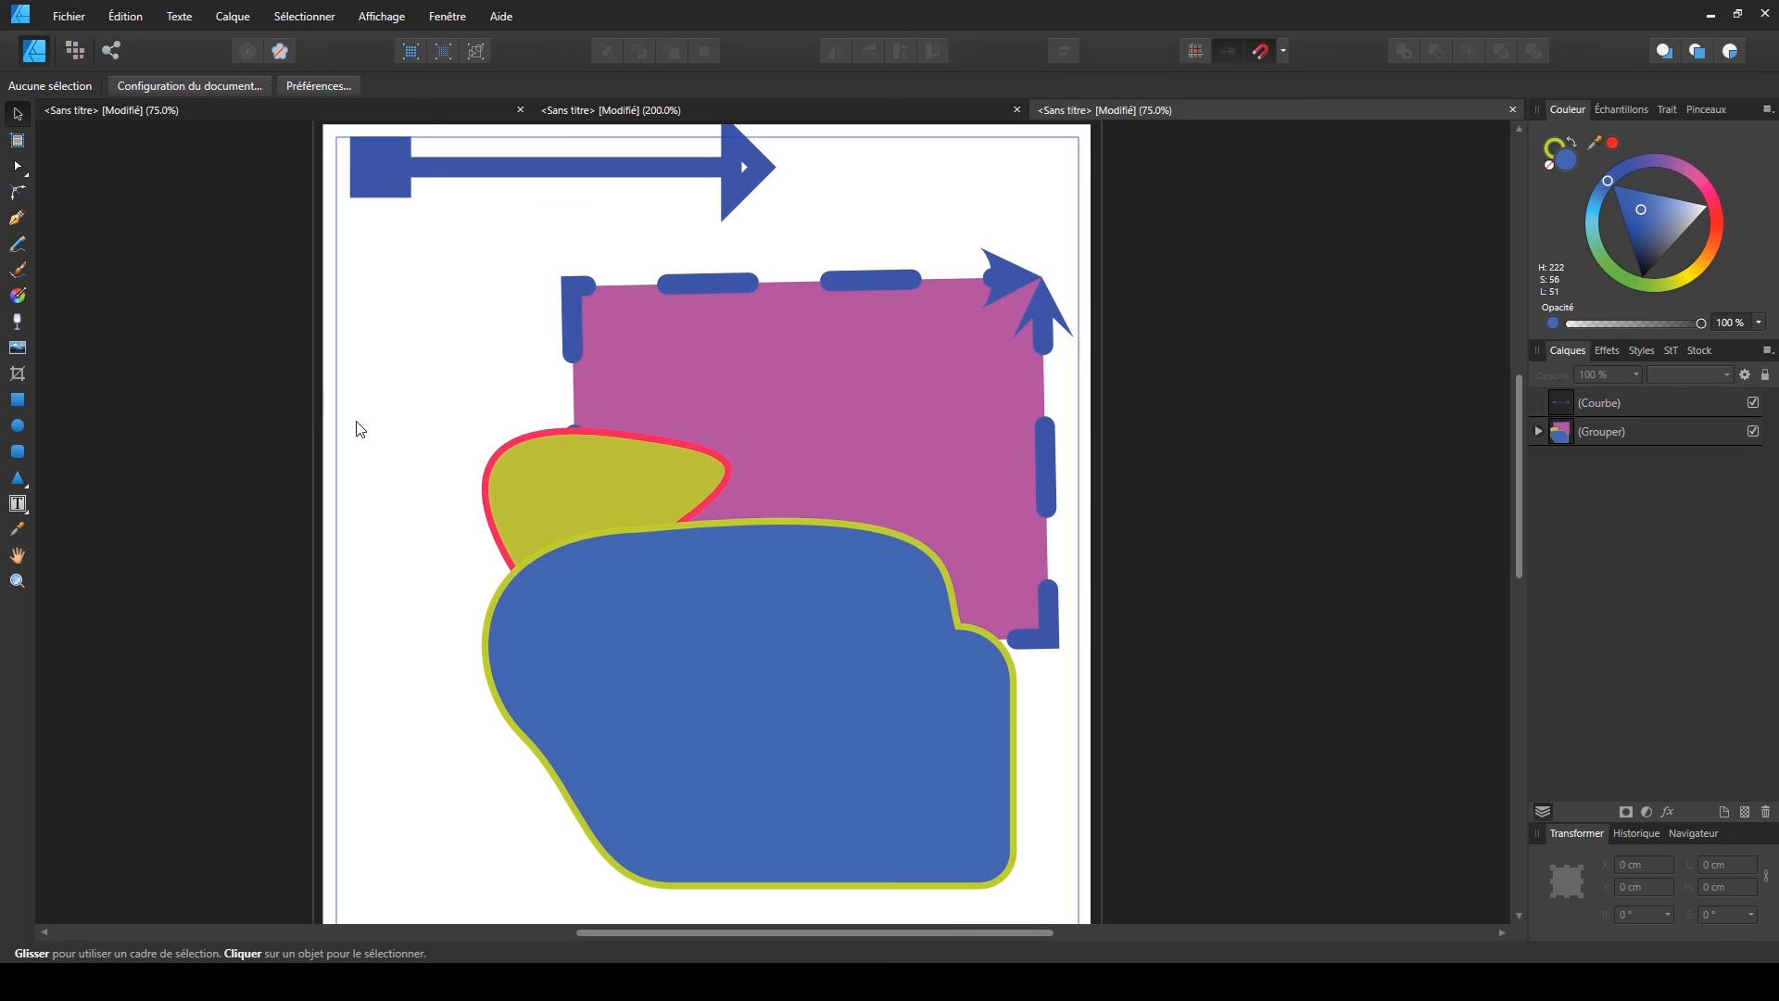
- Move the group around the page as one object, placing it at about X 3.85 cm, Y 5.05 cm
drag(946, 365, 683, 429)
drag(500, 460, 1018, 336)
drag(996, 604, 565, 694)
drag(848, 429, 928, 365)
click(1140, 544)
mouse_move(692, 509)
mouse_down()
mouse_move(723, 603)
mouse_move(715, 520)
mouse_up()
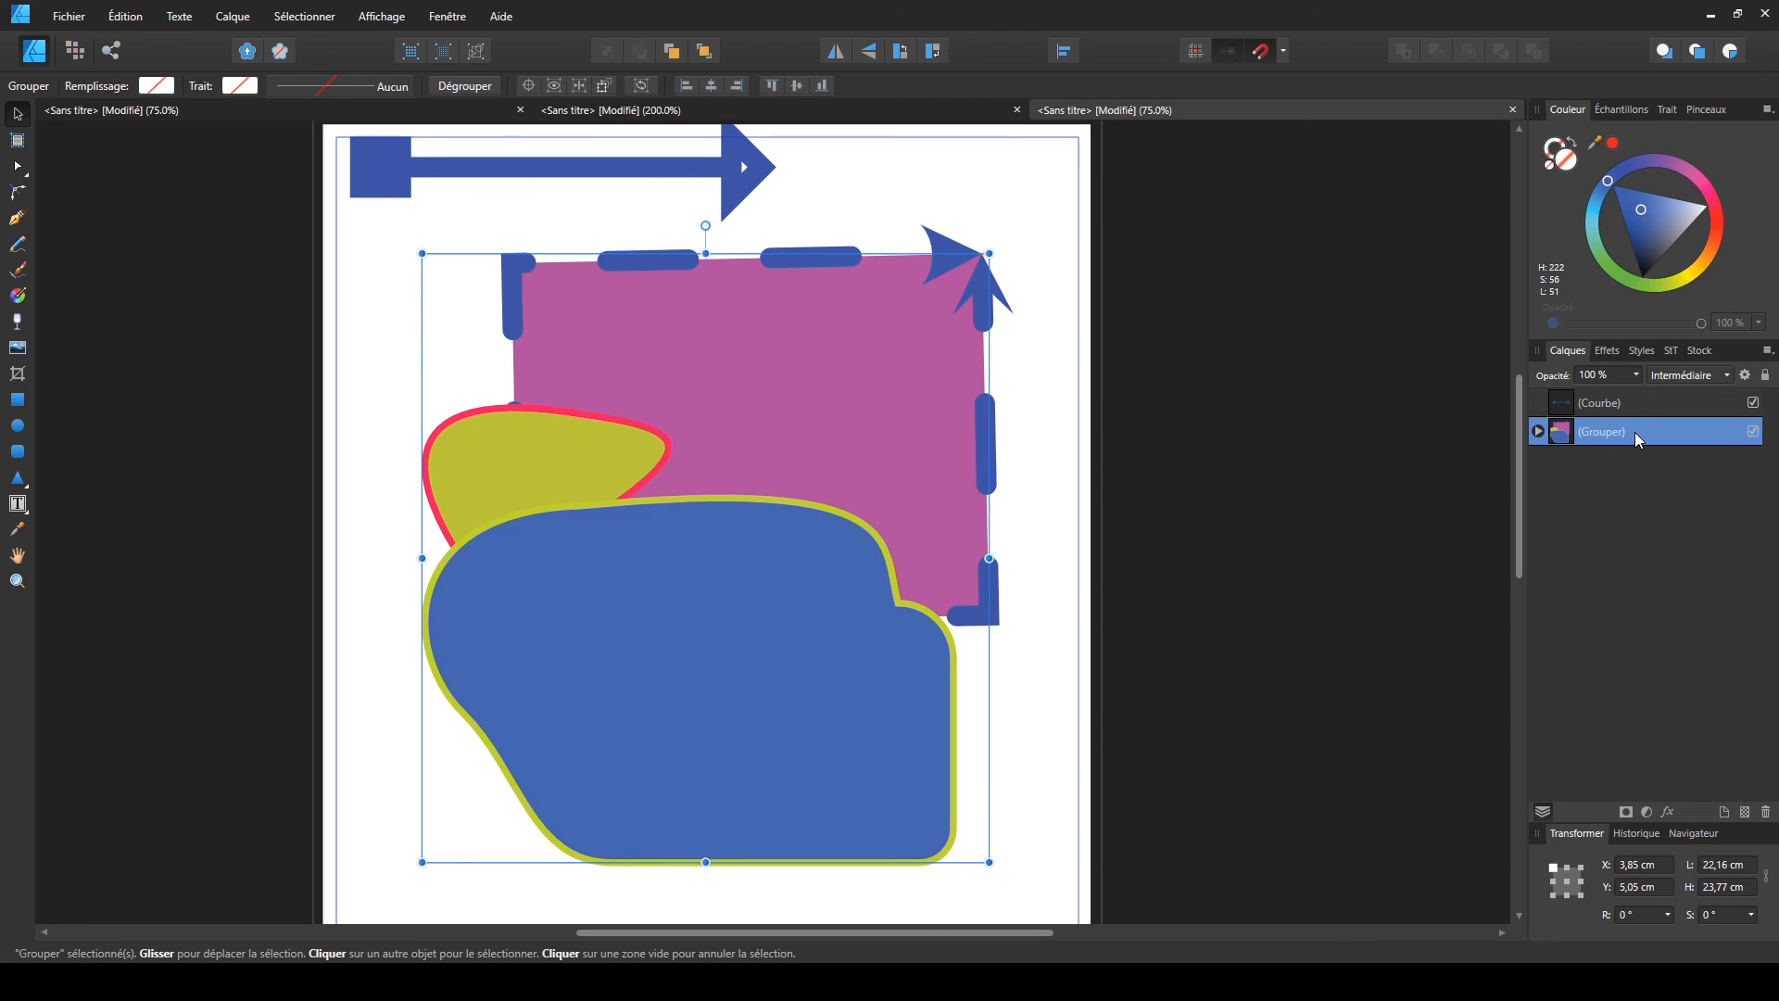
- Expand the group in the layer list and select its blue, yellow and pink curves one at a time
click(1536, 432)
click(1614, 464)
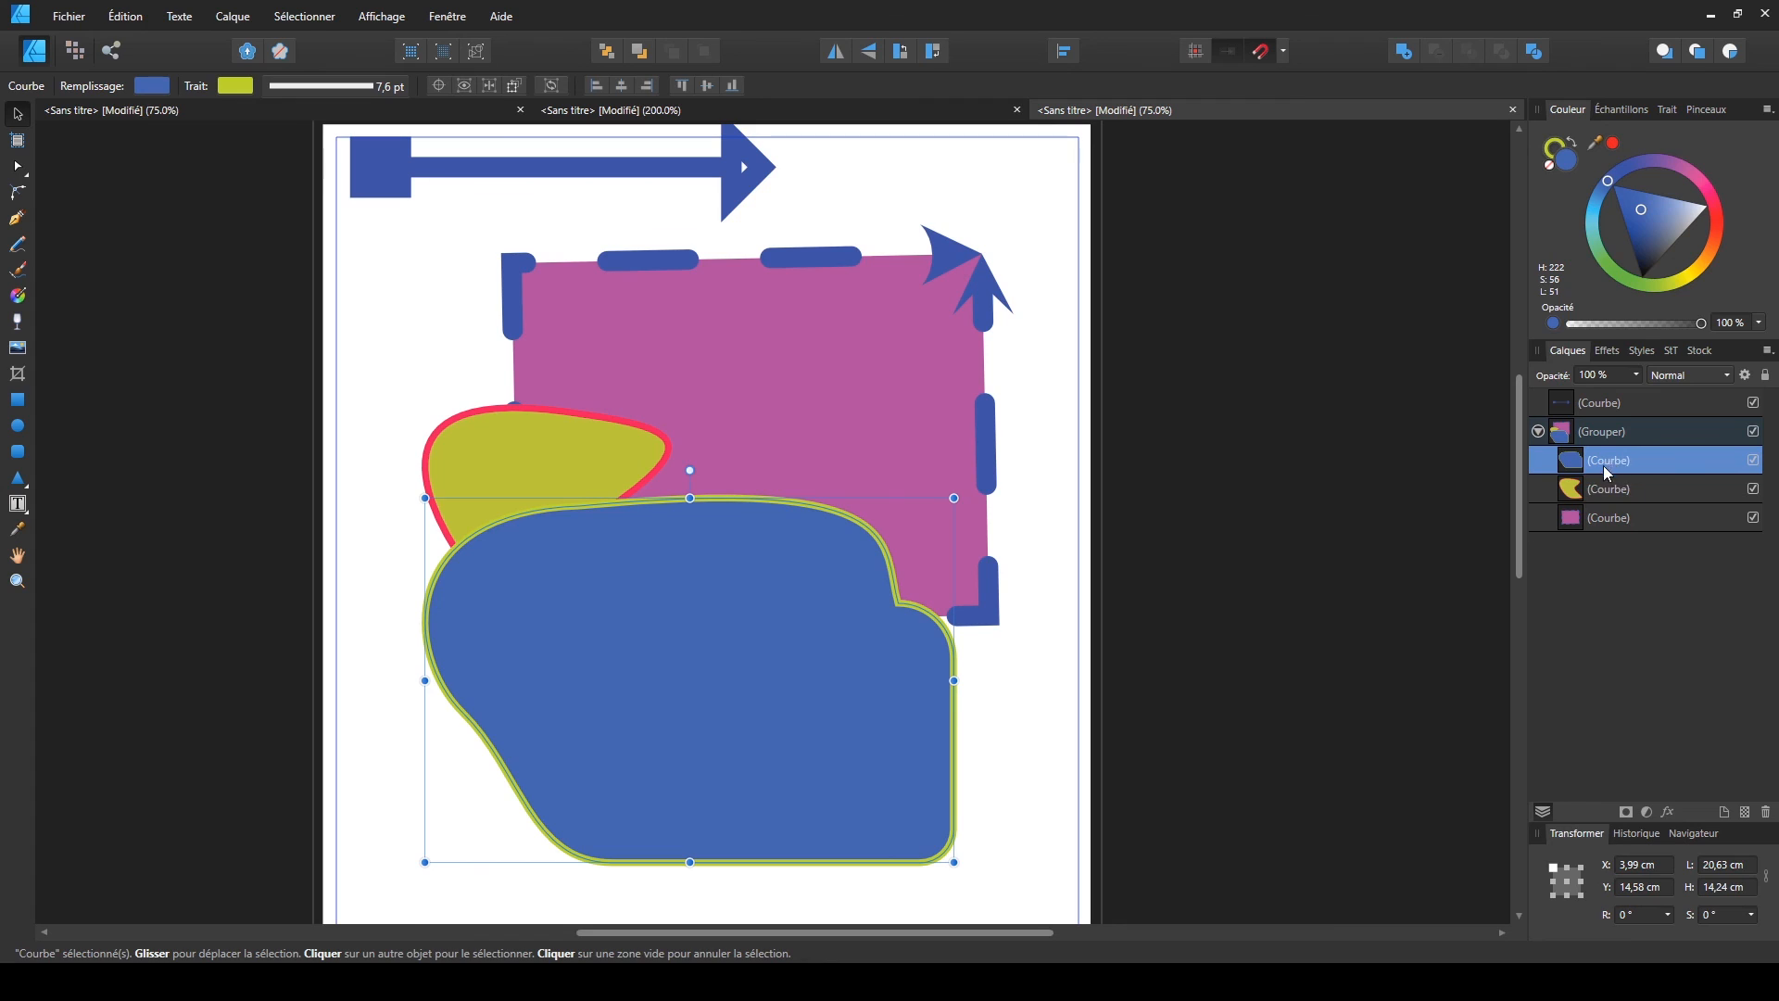
click(1575, 491)
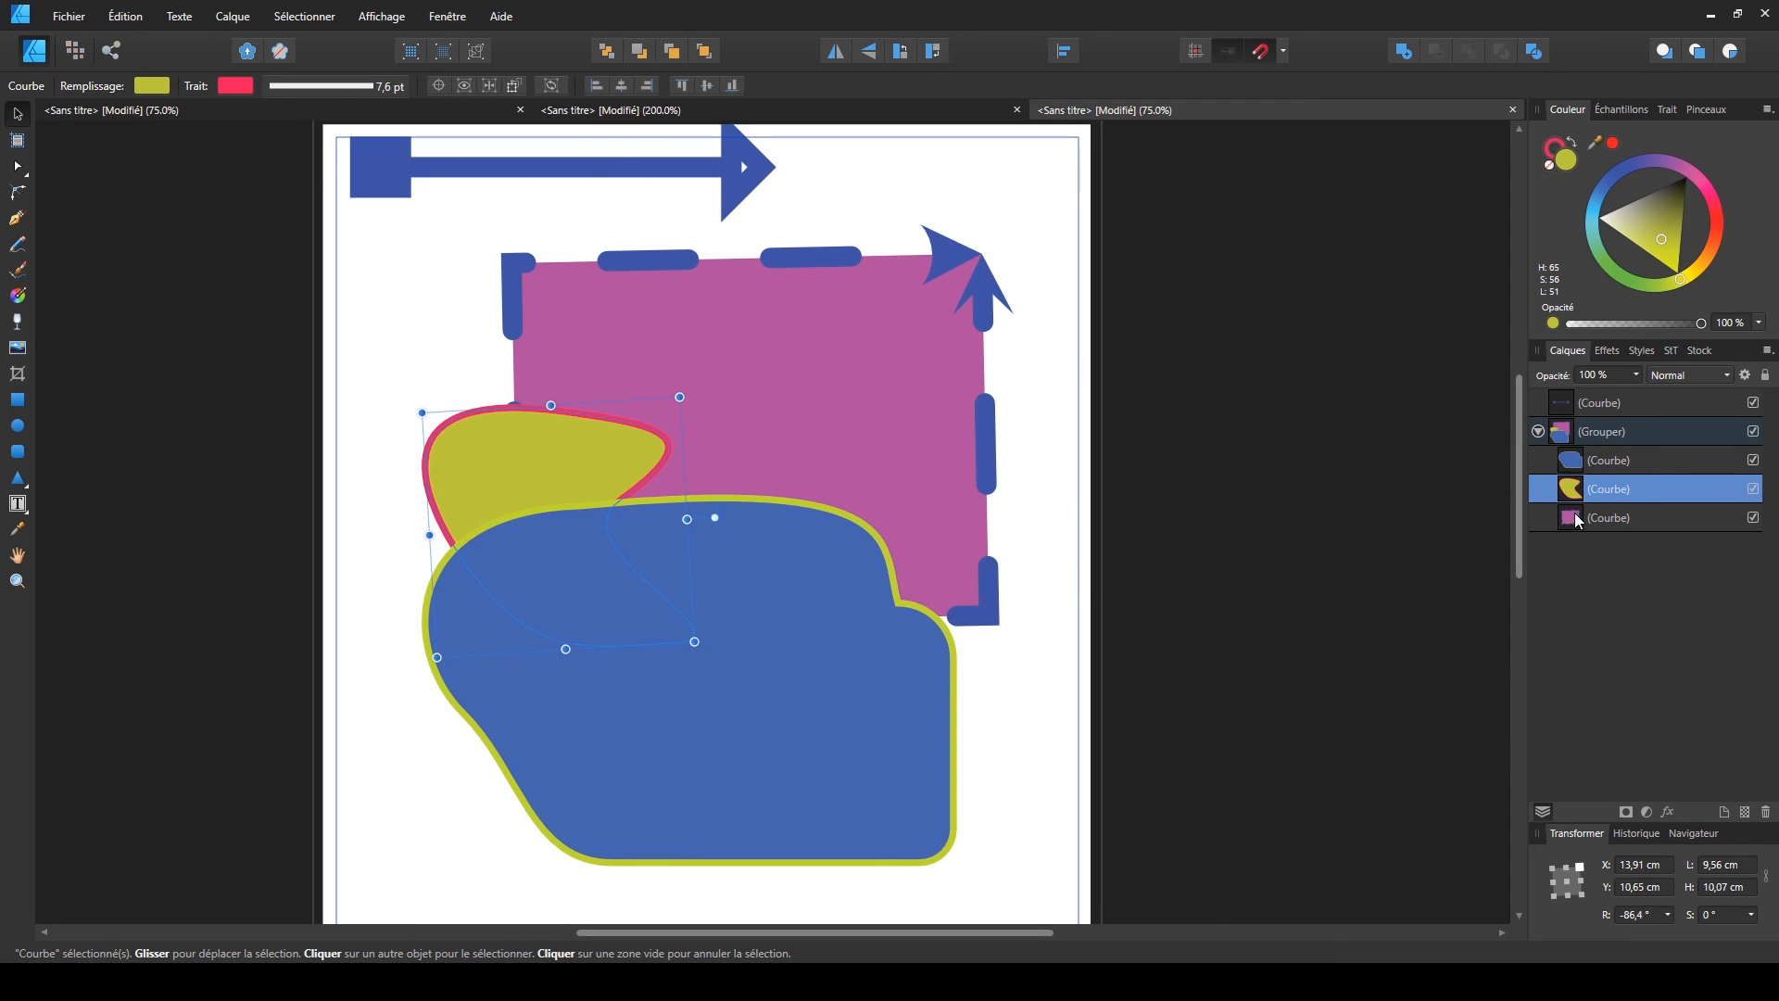
click(1598, 518)
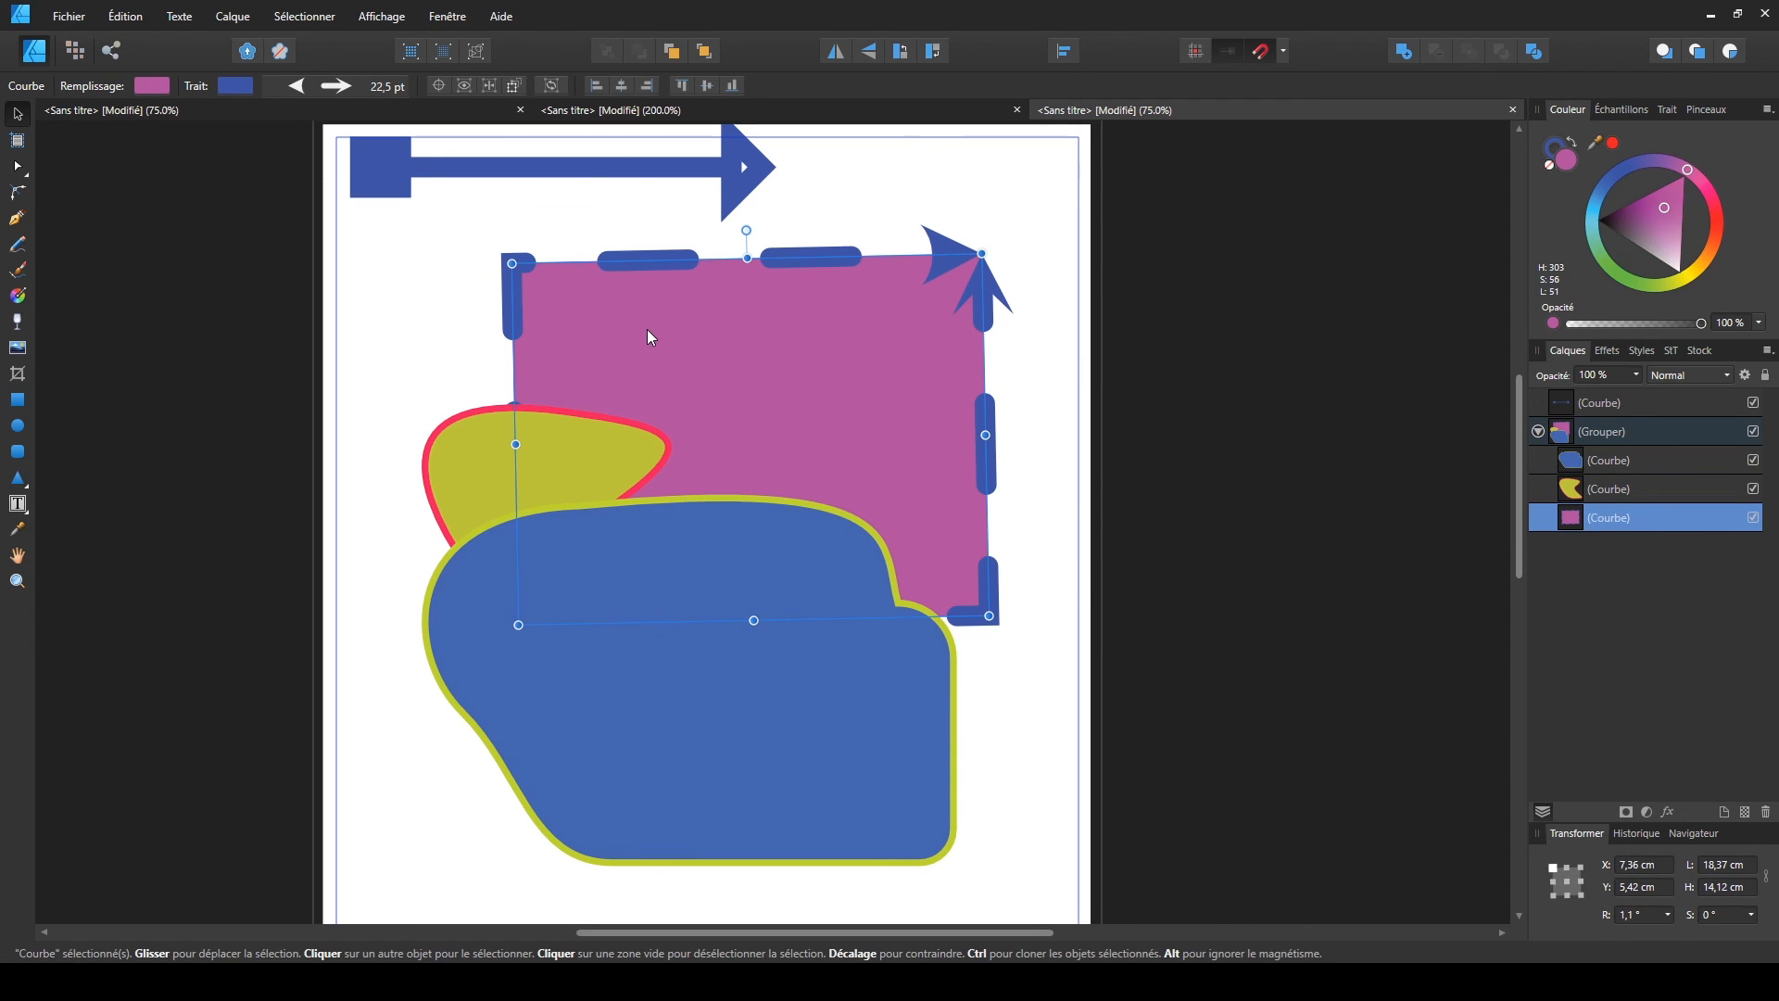
click(1100, 536)
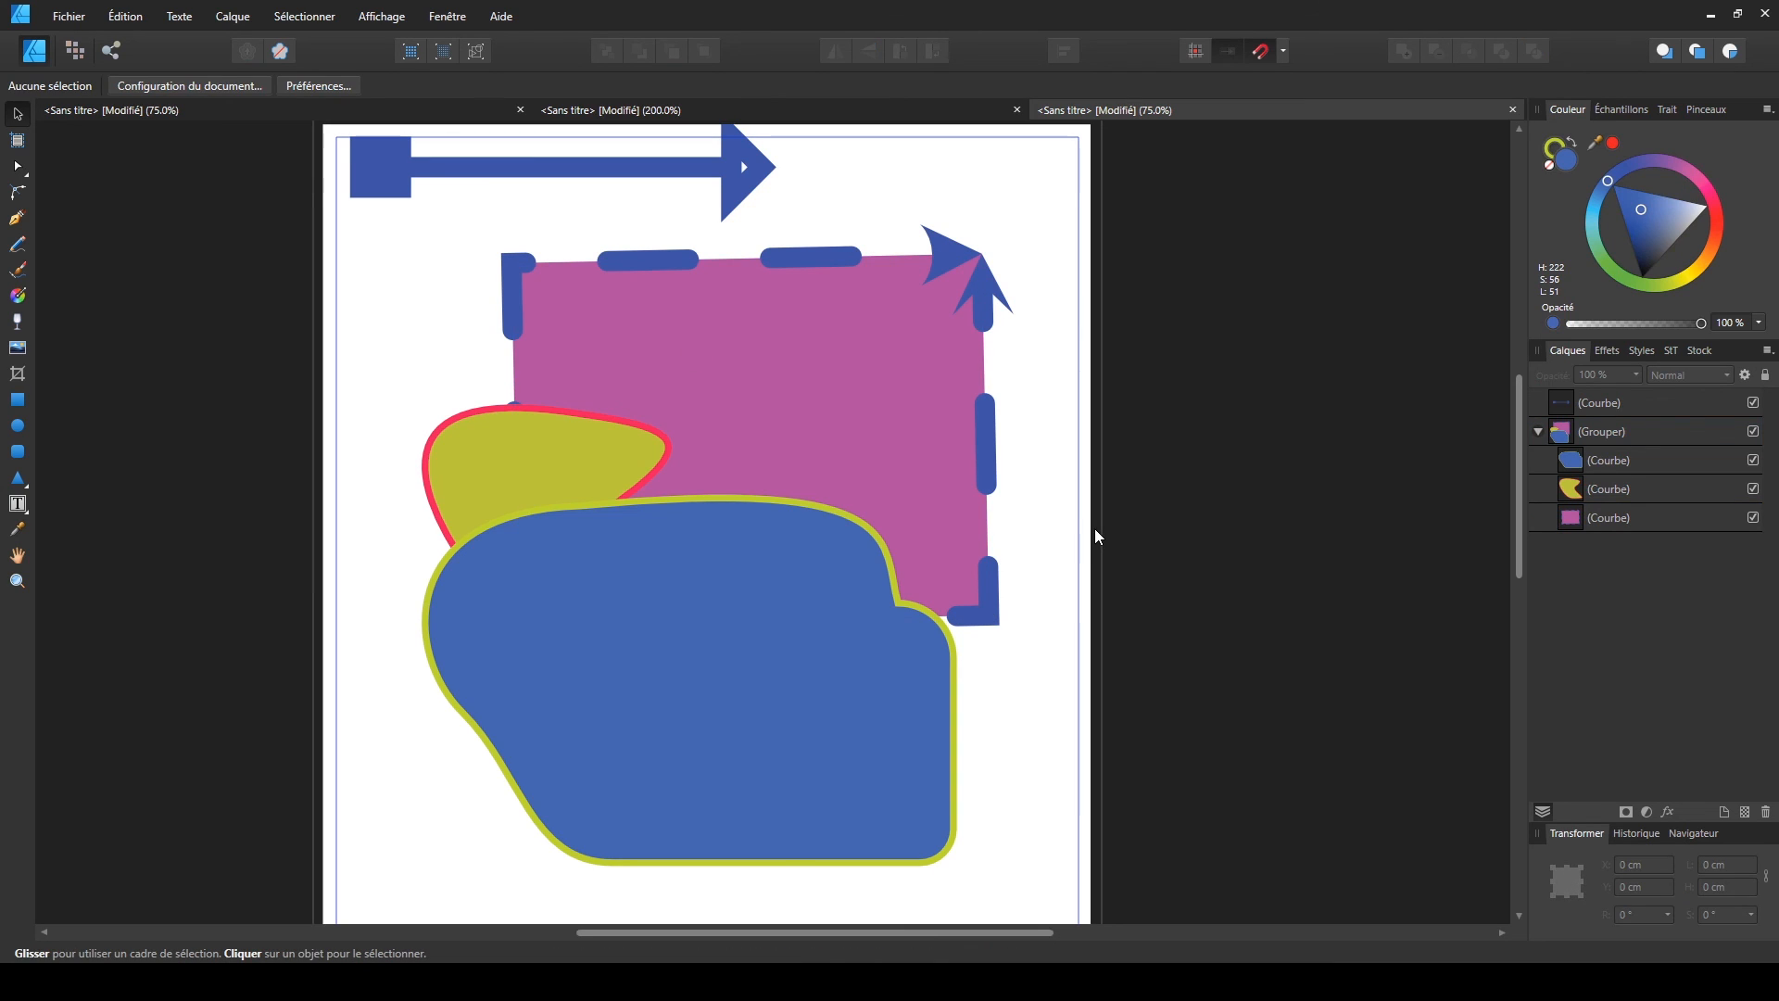
click(806, 417)
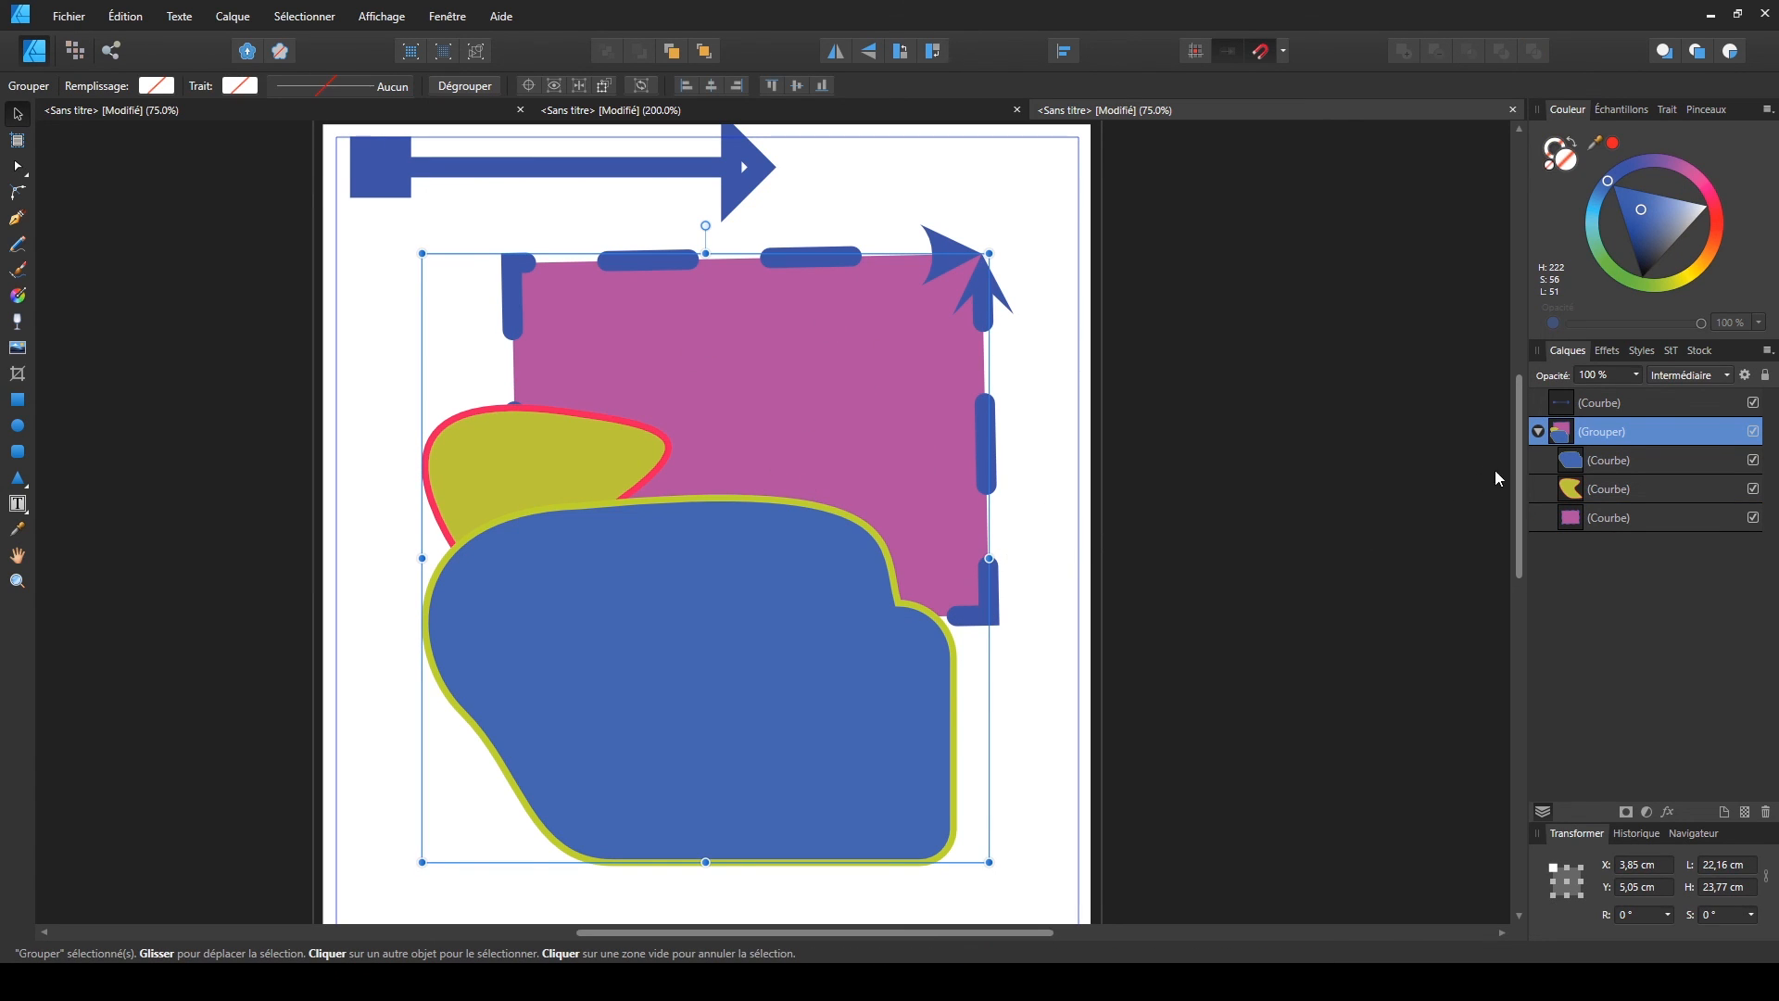
click(1573, 461)
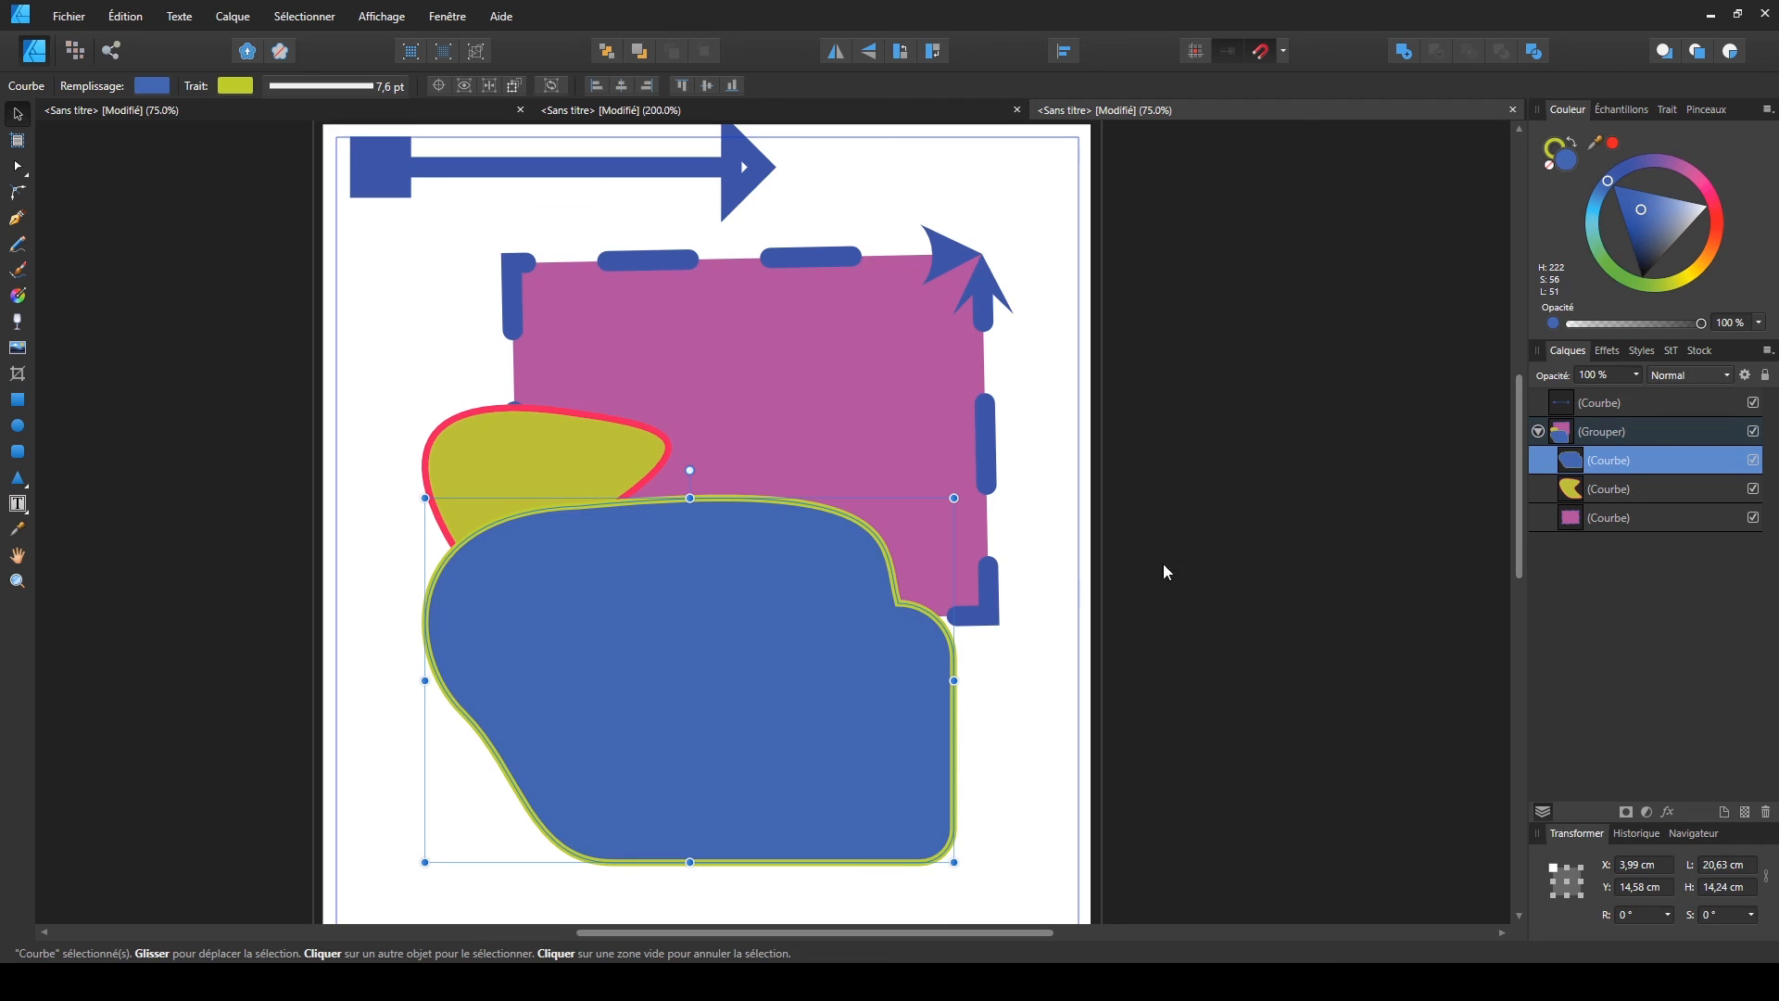
click(1568, 489)
click(1569, 519)
click(992, 528)
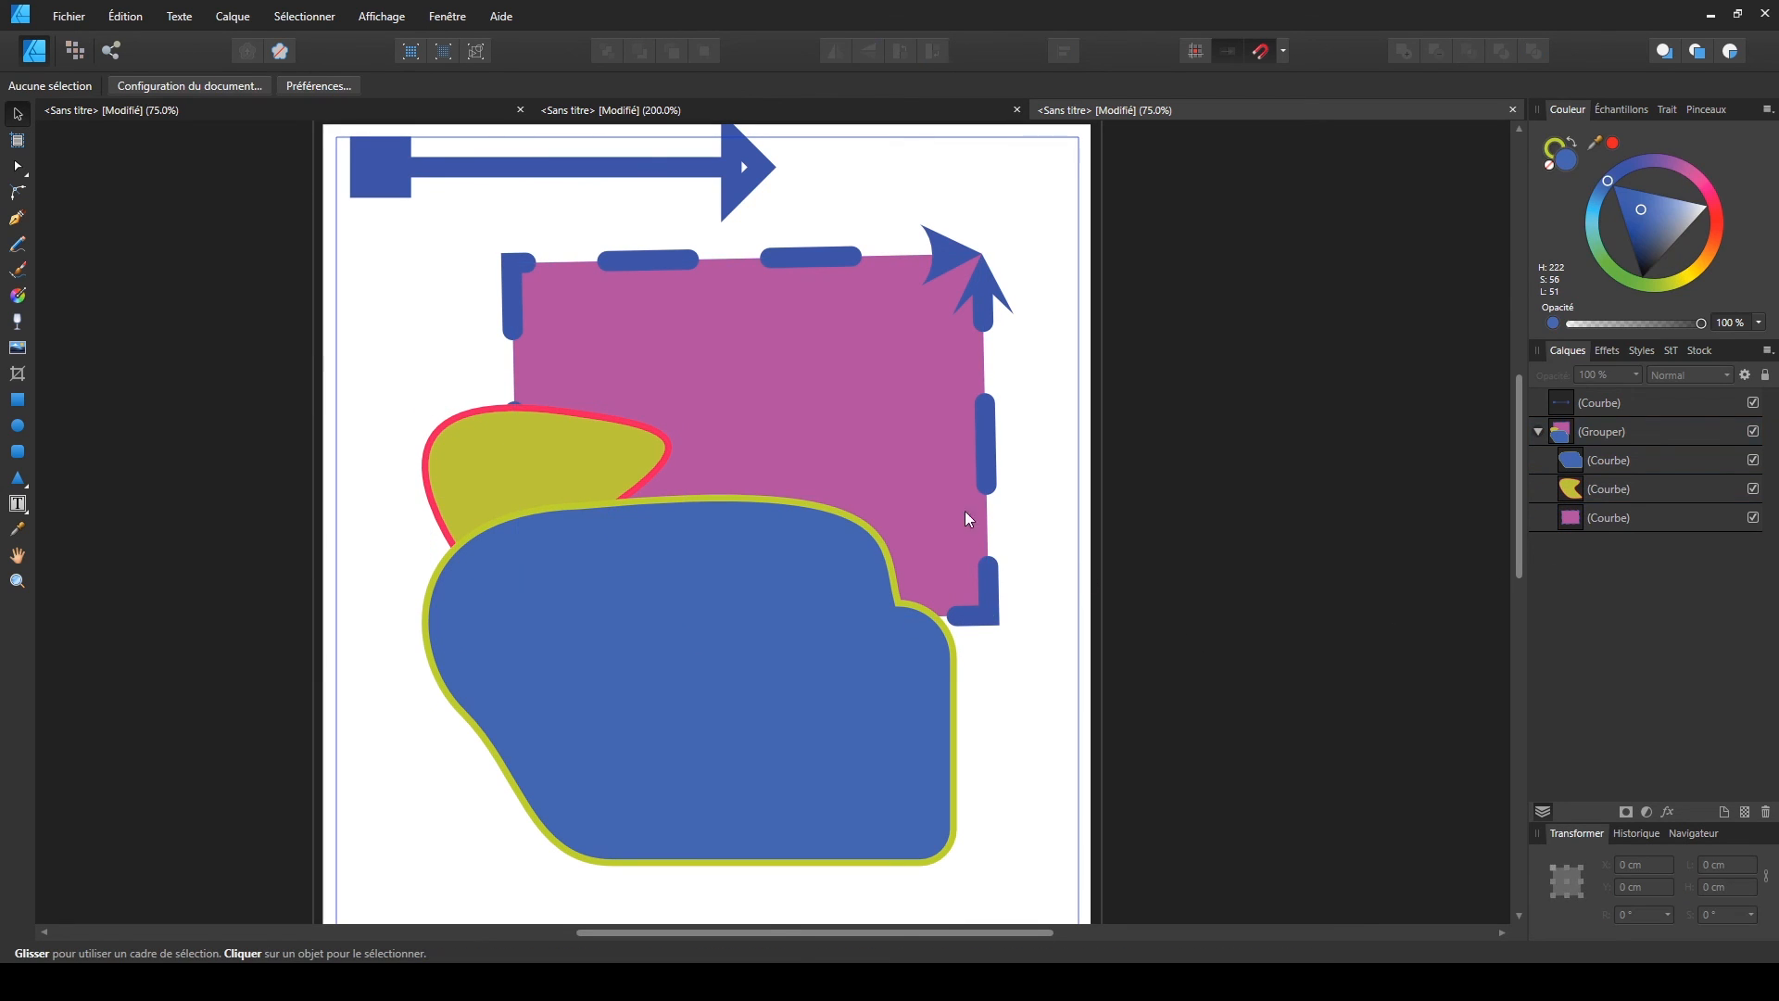
- Select individual shapes directly inside the group on the page and move the yellow one slightly up to about Y 10.28 cm
double_click(866, 417)
click(1100, 562)
double_click(451, 466)
mouse_move(478, 454)
mouse_down()
mouse_move(453, 440)
mouse_move(464, 469)
mouse_move(491, 473)
mouse_up()
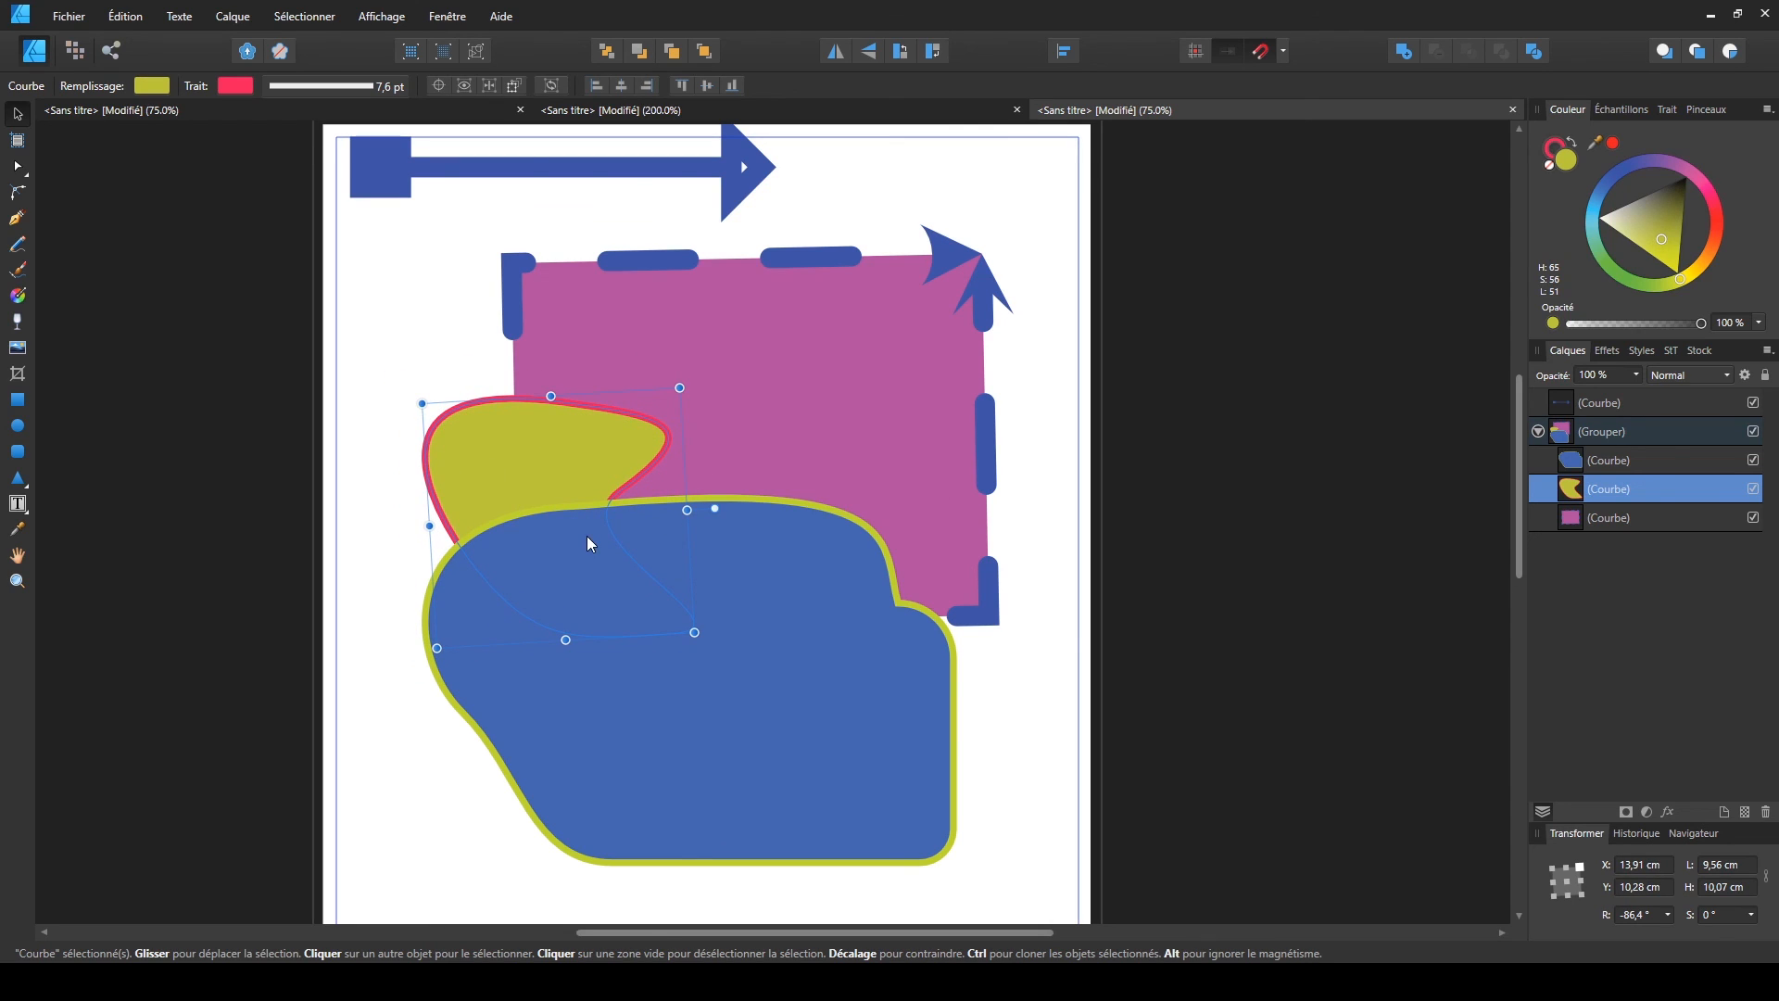
click(1114, 594)
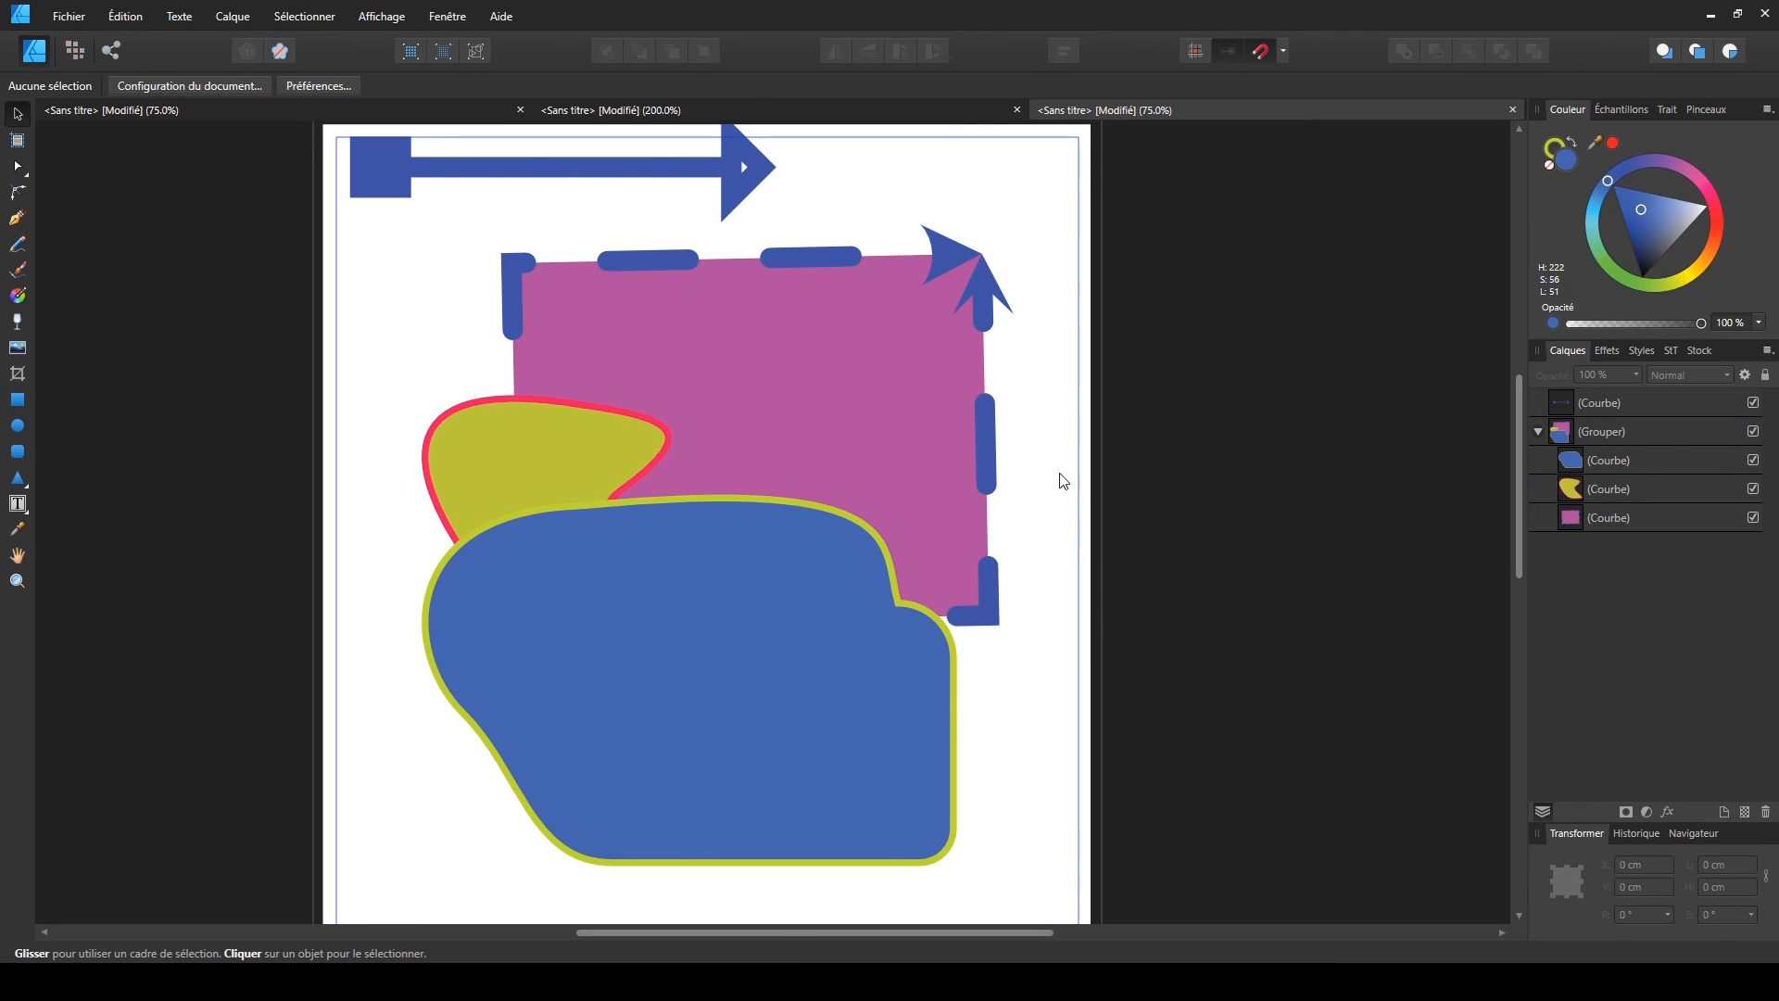
- Ungroup the three shapes and clear the selection
click(769, 490)
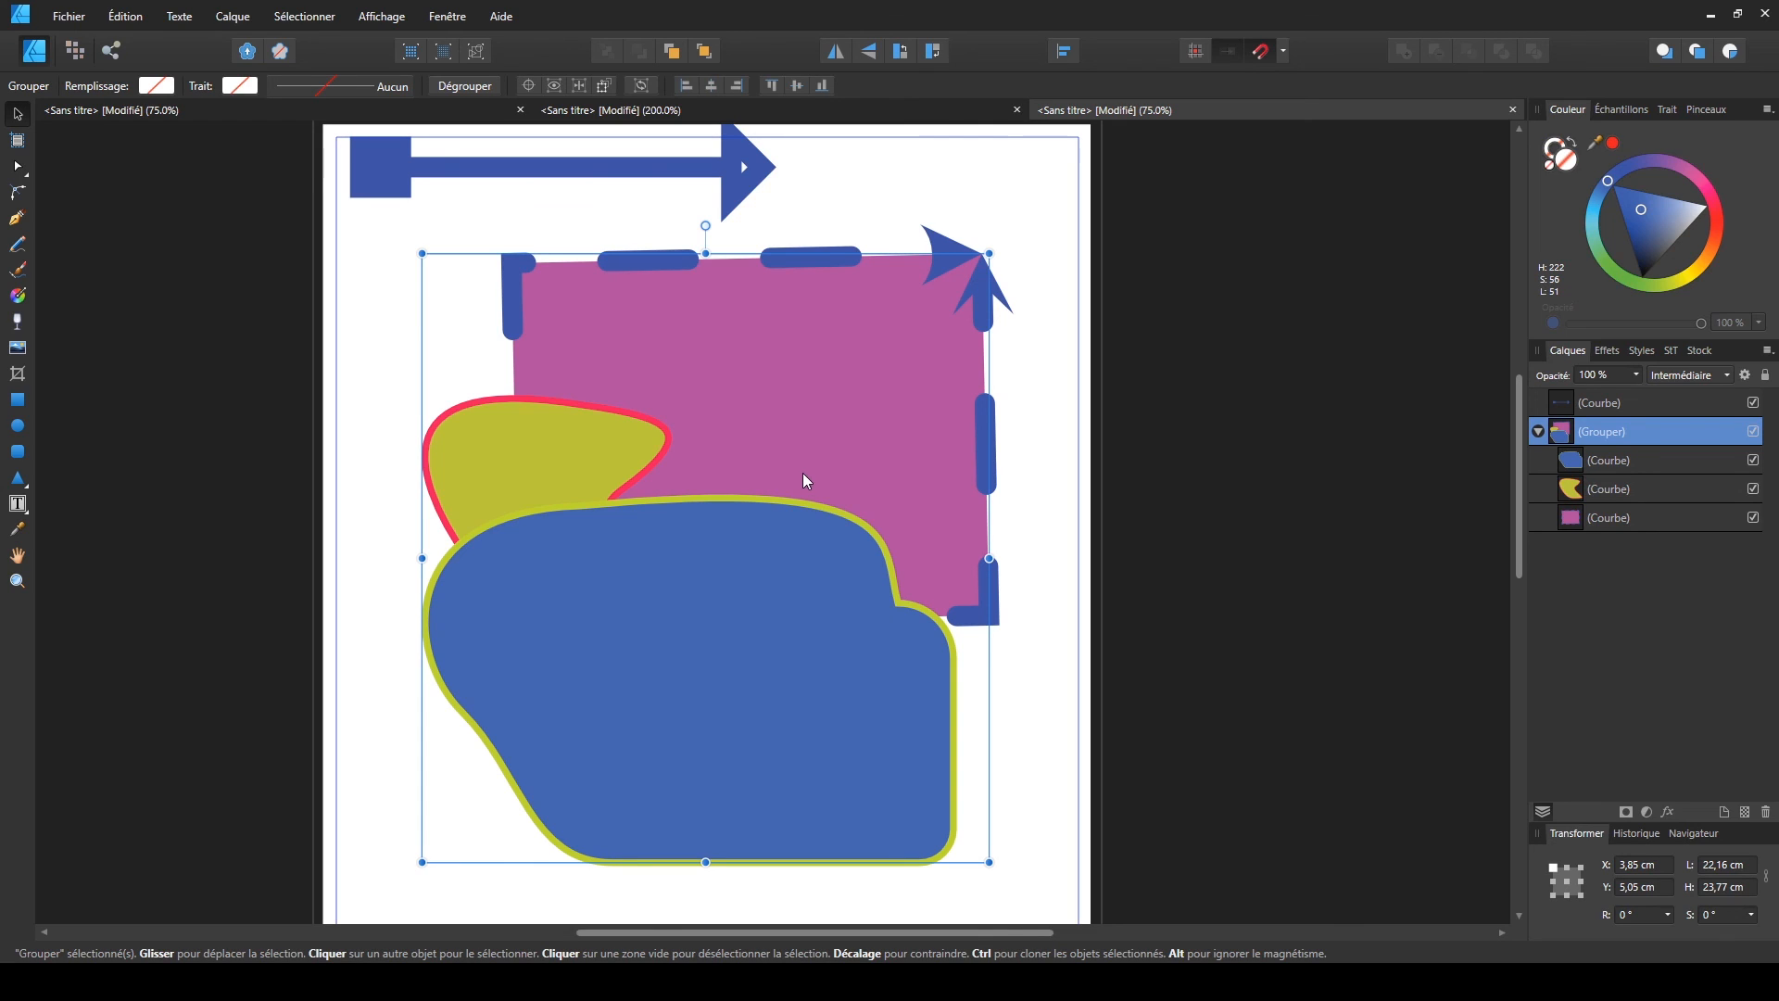
right_click(728, 446)
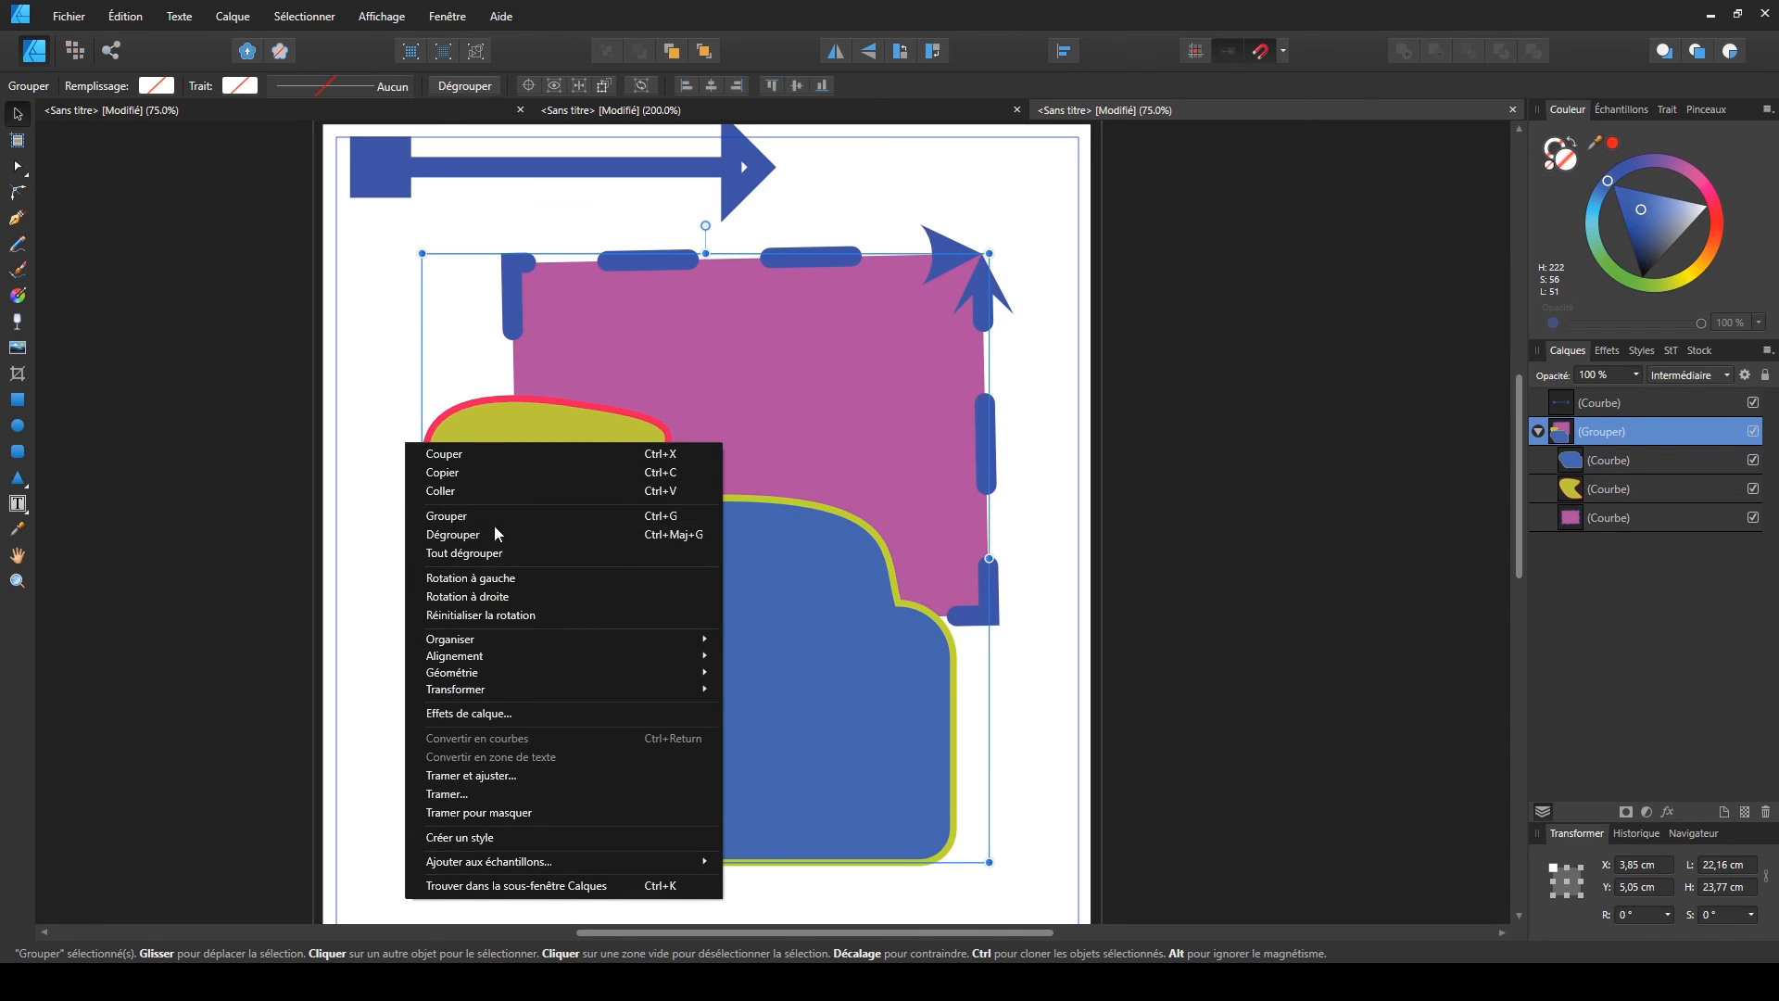
click(443, 536)
click(365, 645)
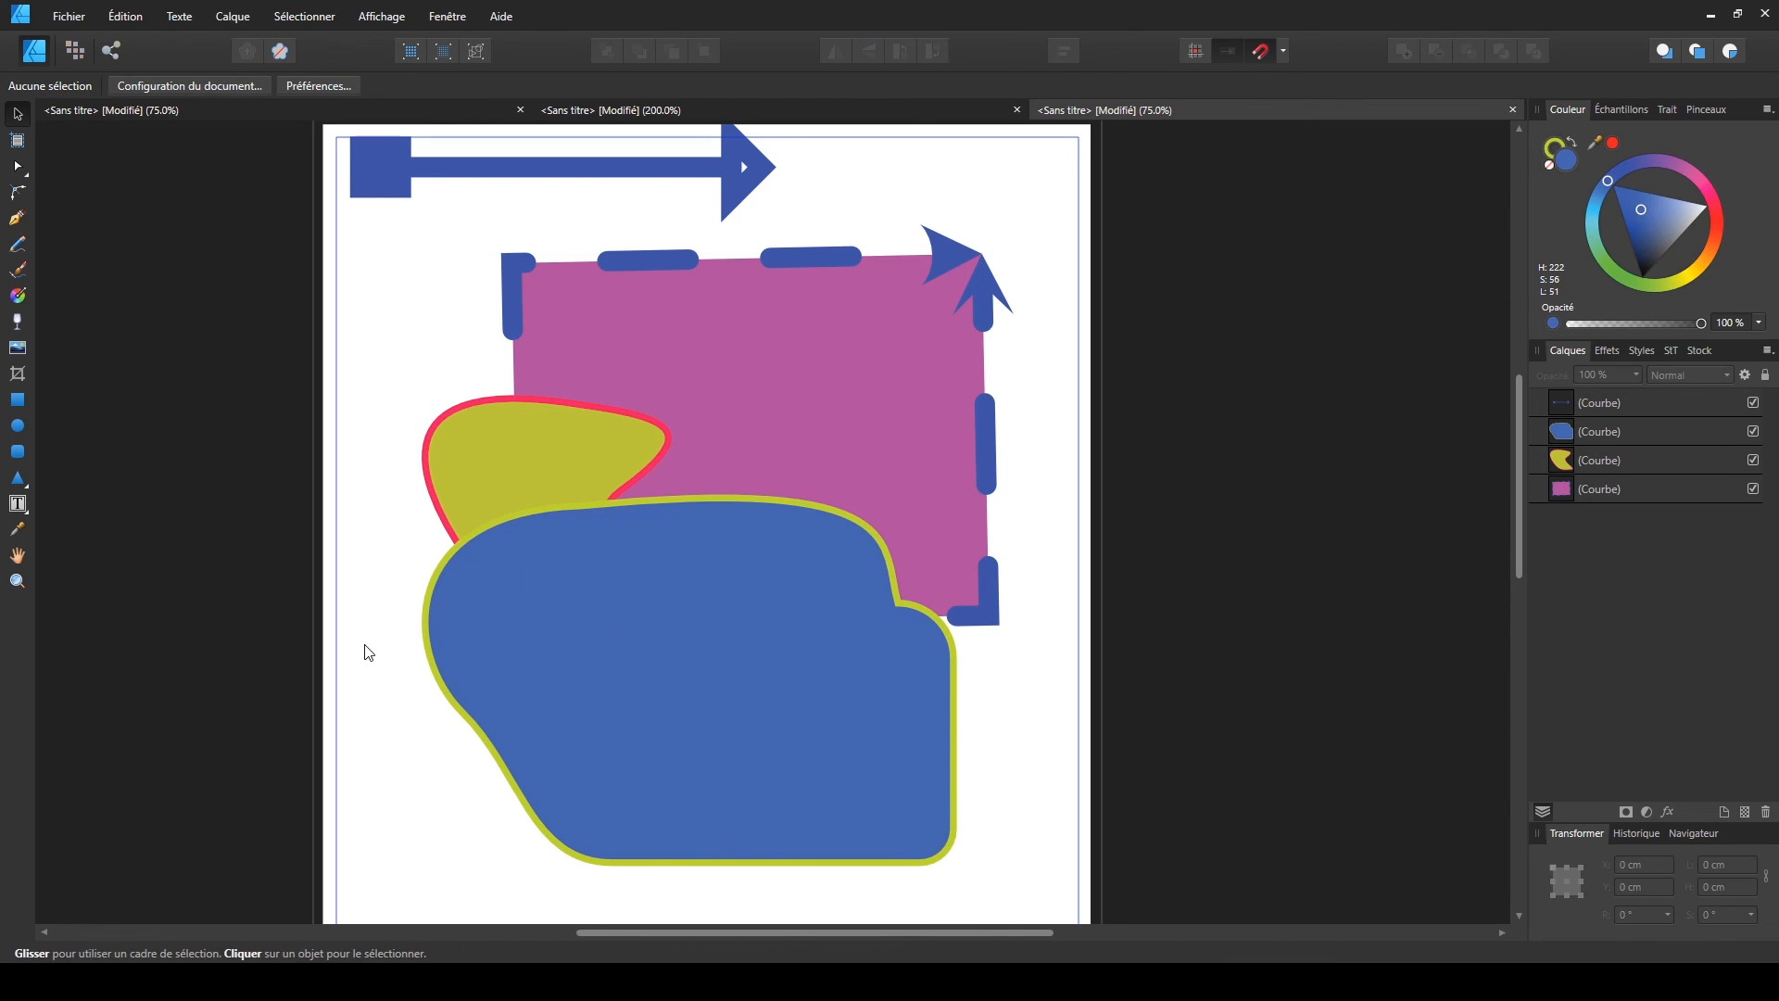
- Move the ungrouped yellow shape toward the page's left margin and shift the pink shape slightly right
click(509, 477)
drag(646, 411, 784, 406)
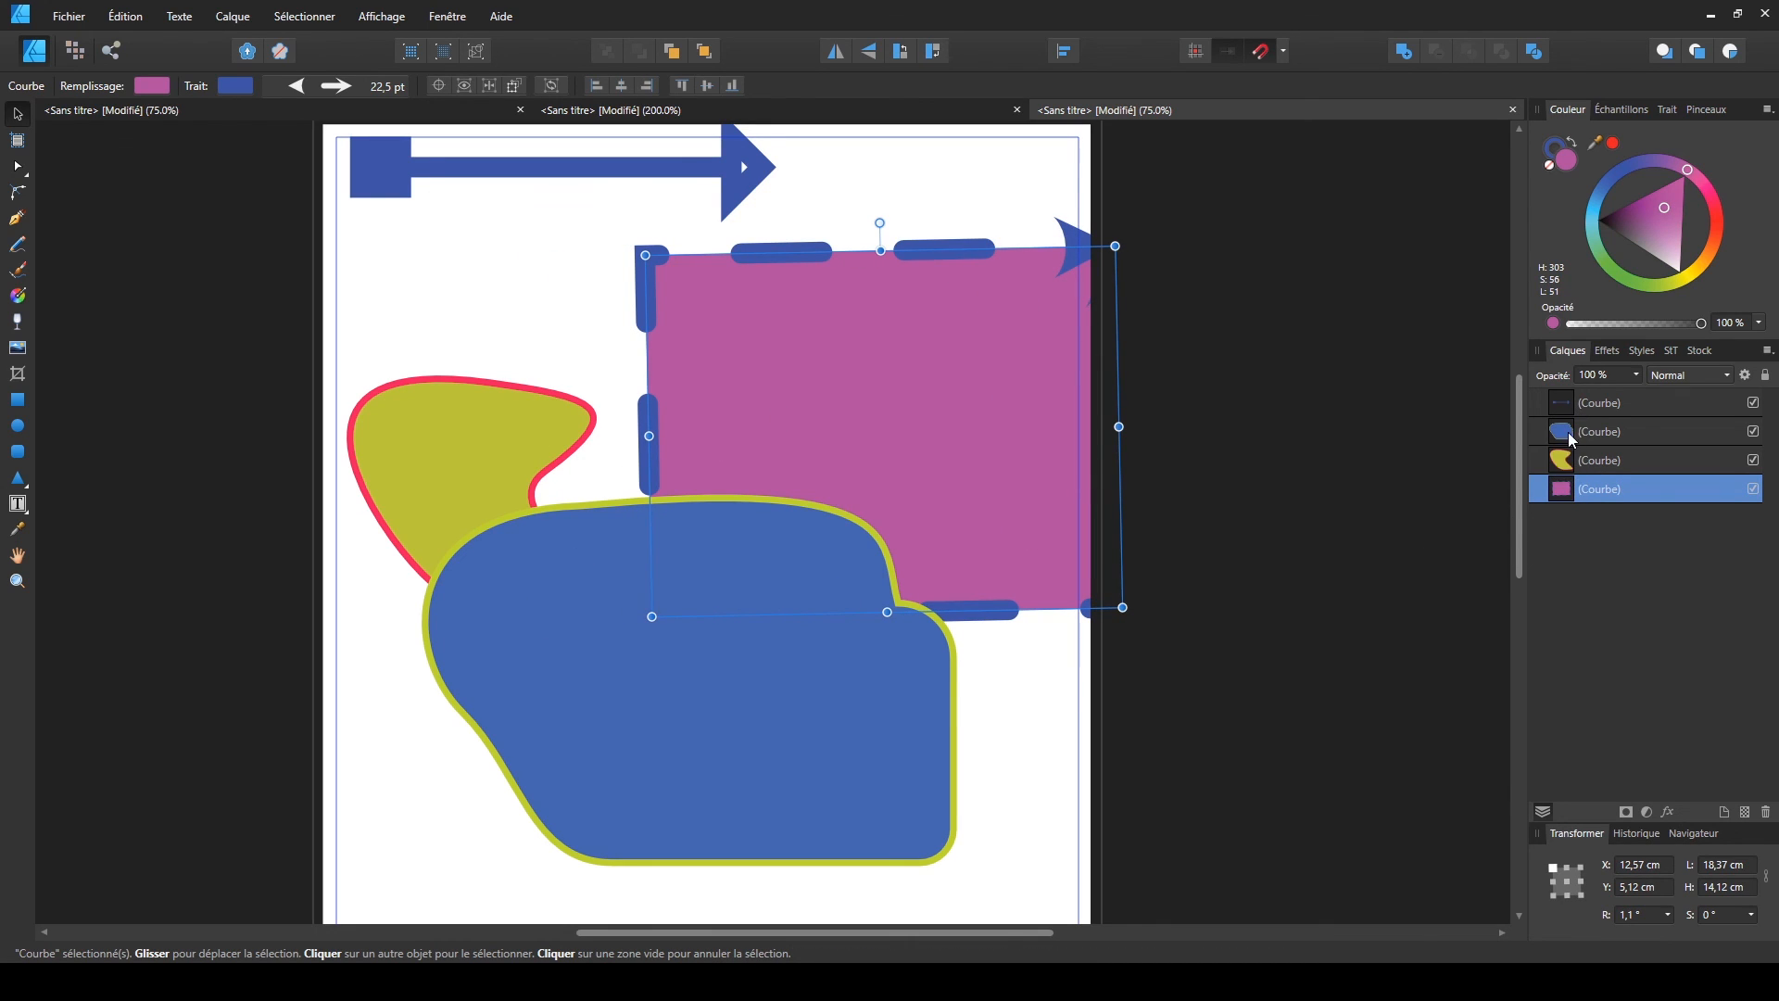
drag(827, 432, 764, 476)
click(1021, 663)
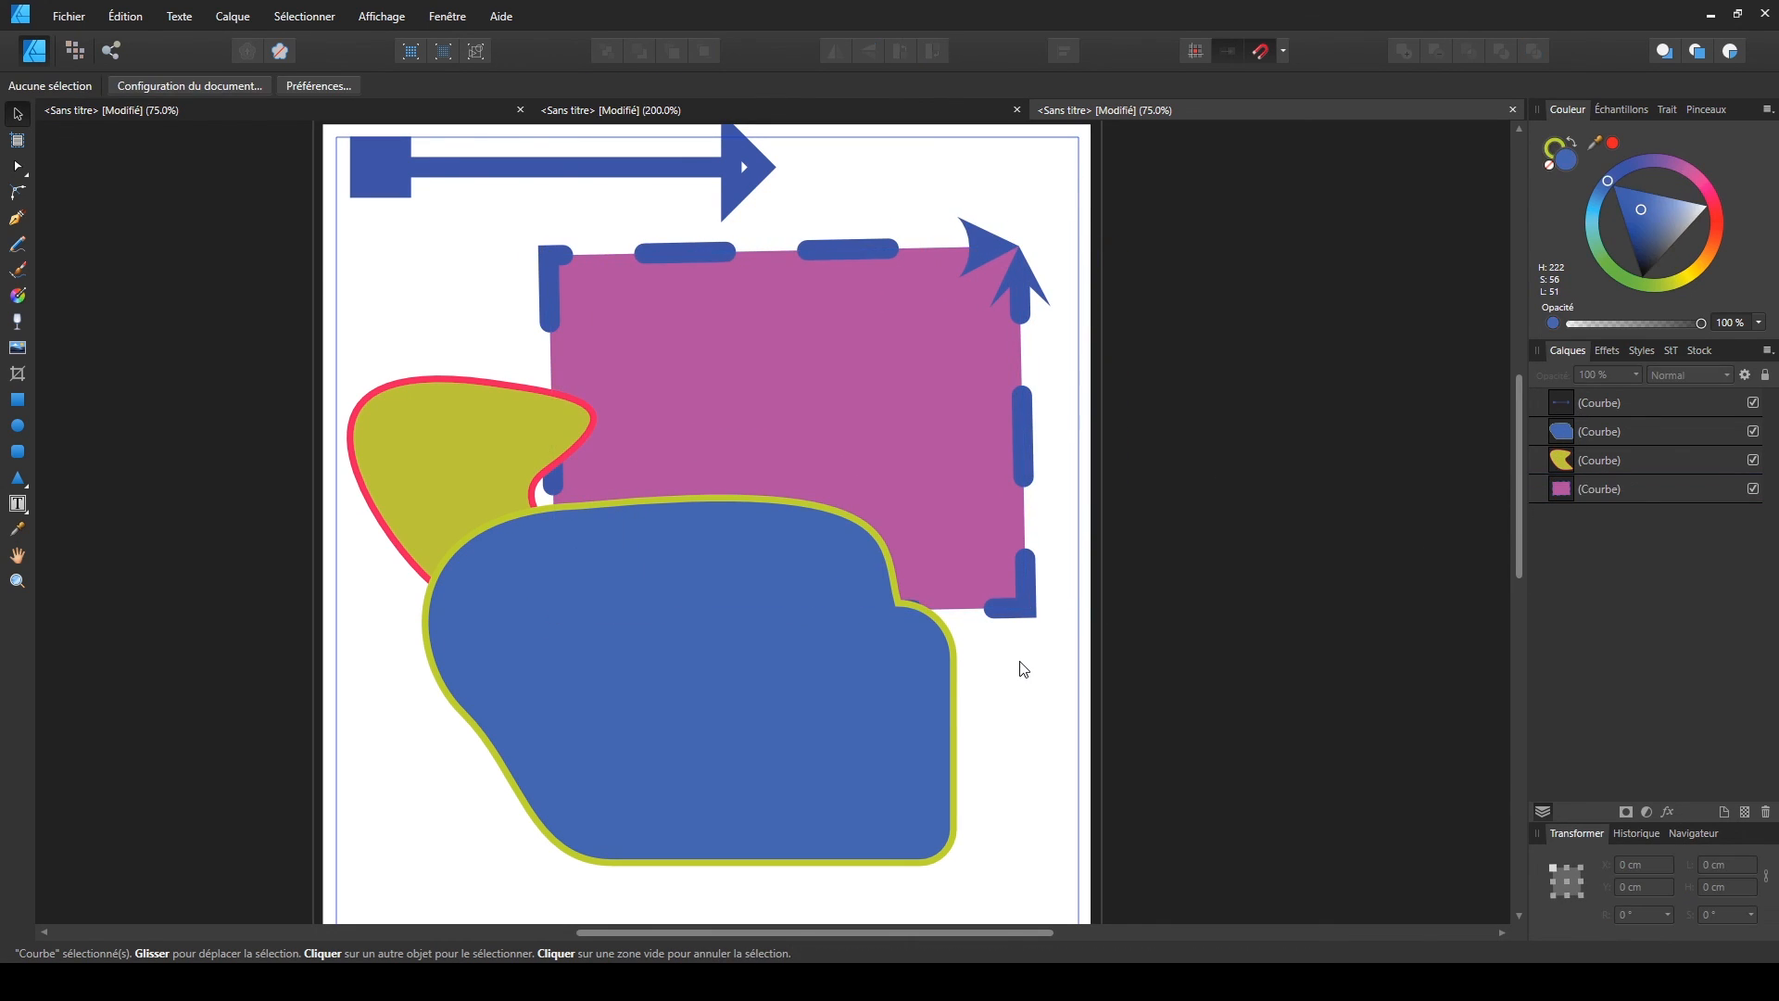
- Draw a polygon about 11.36 cm wide and 9.52 cm high over the yellow shape and give it 18 sides
click(19, 480)
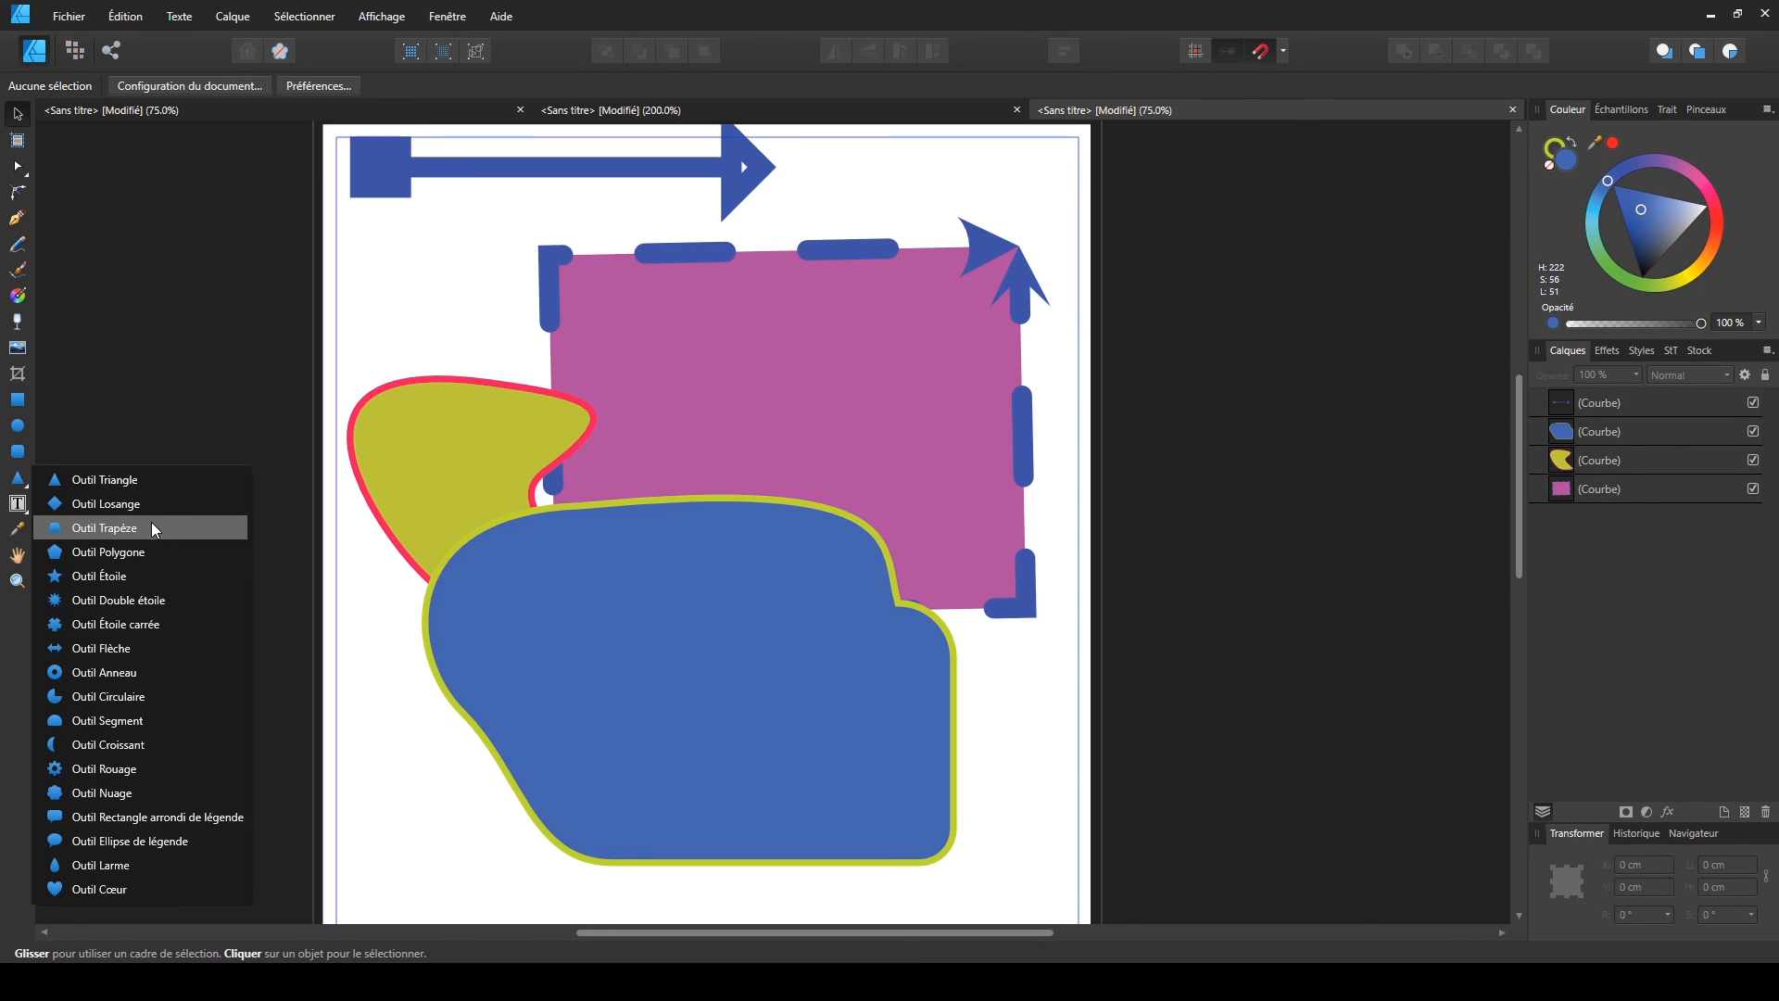
click(154, 482)
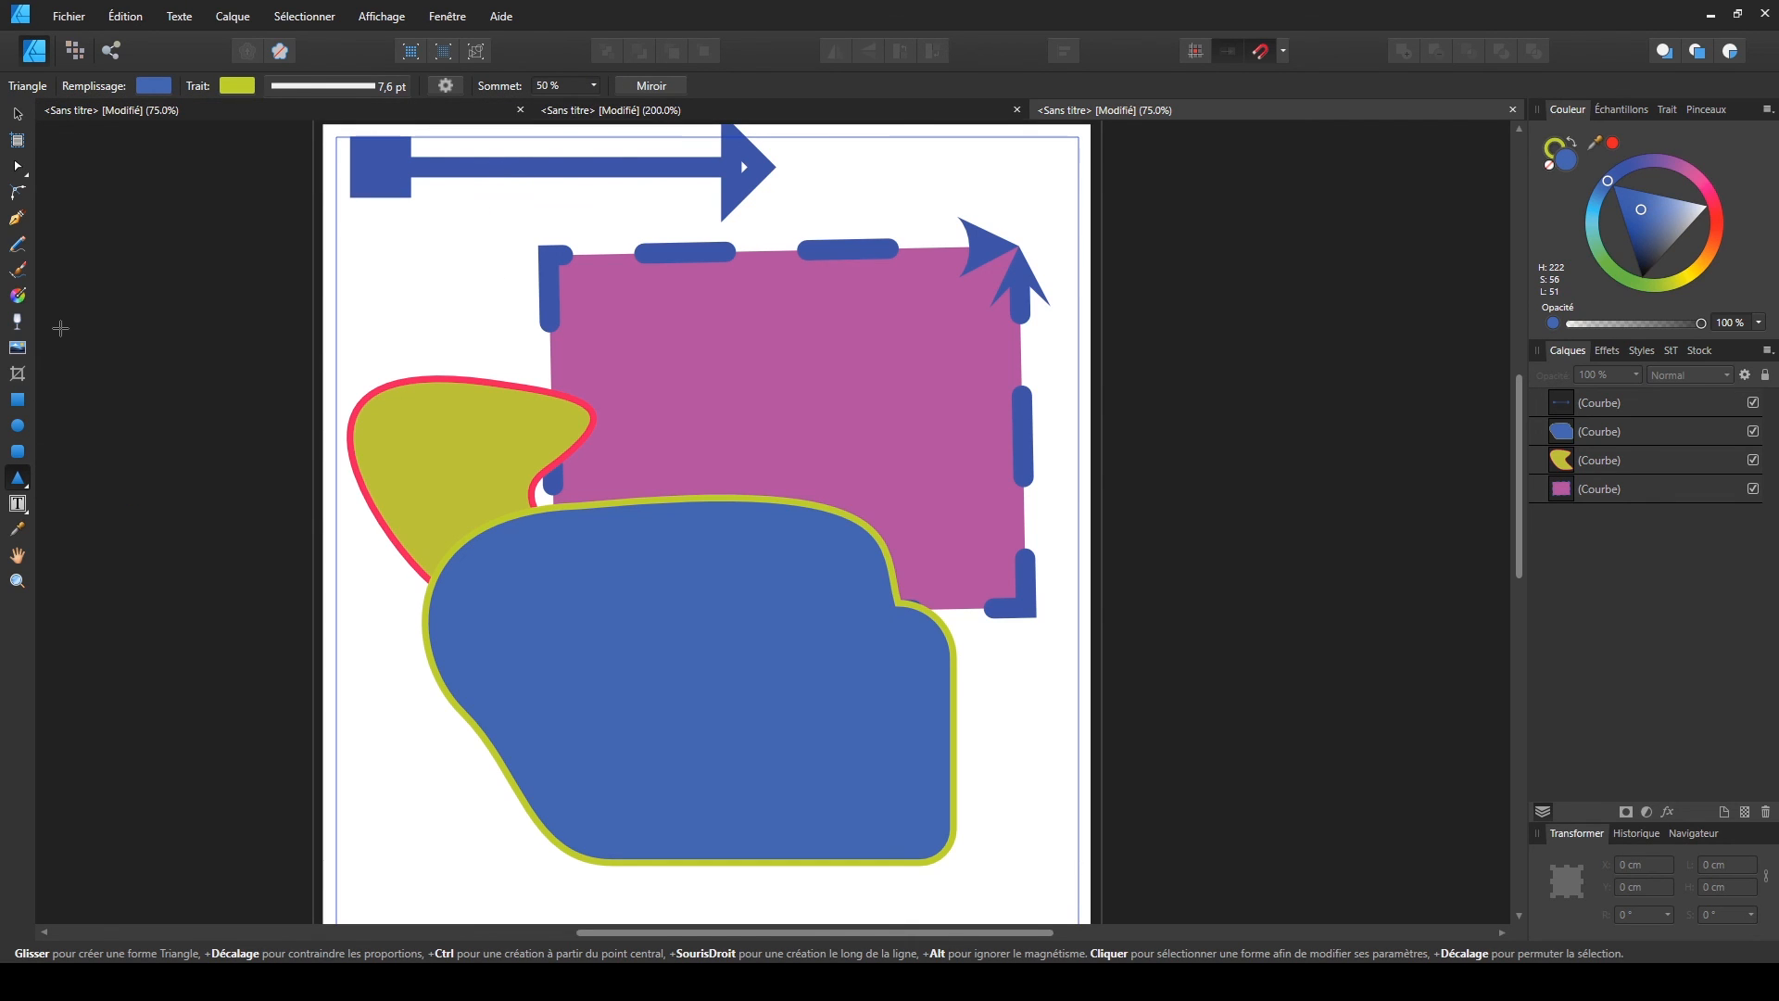
click(20, 481)
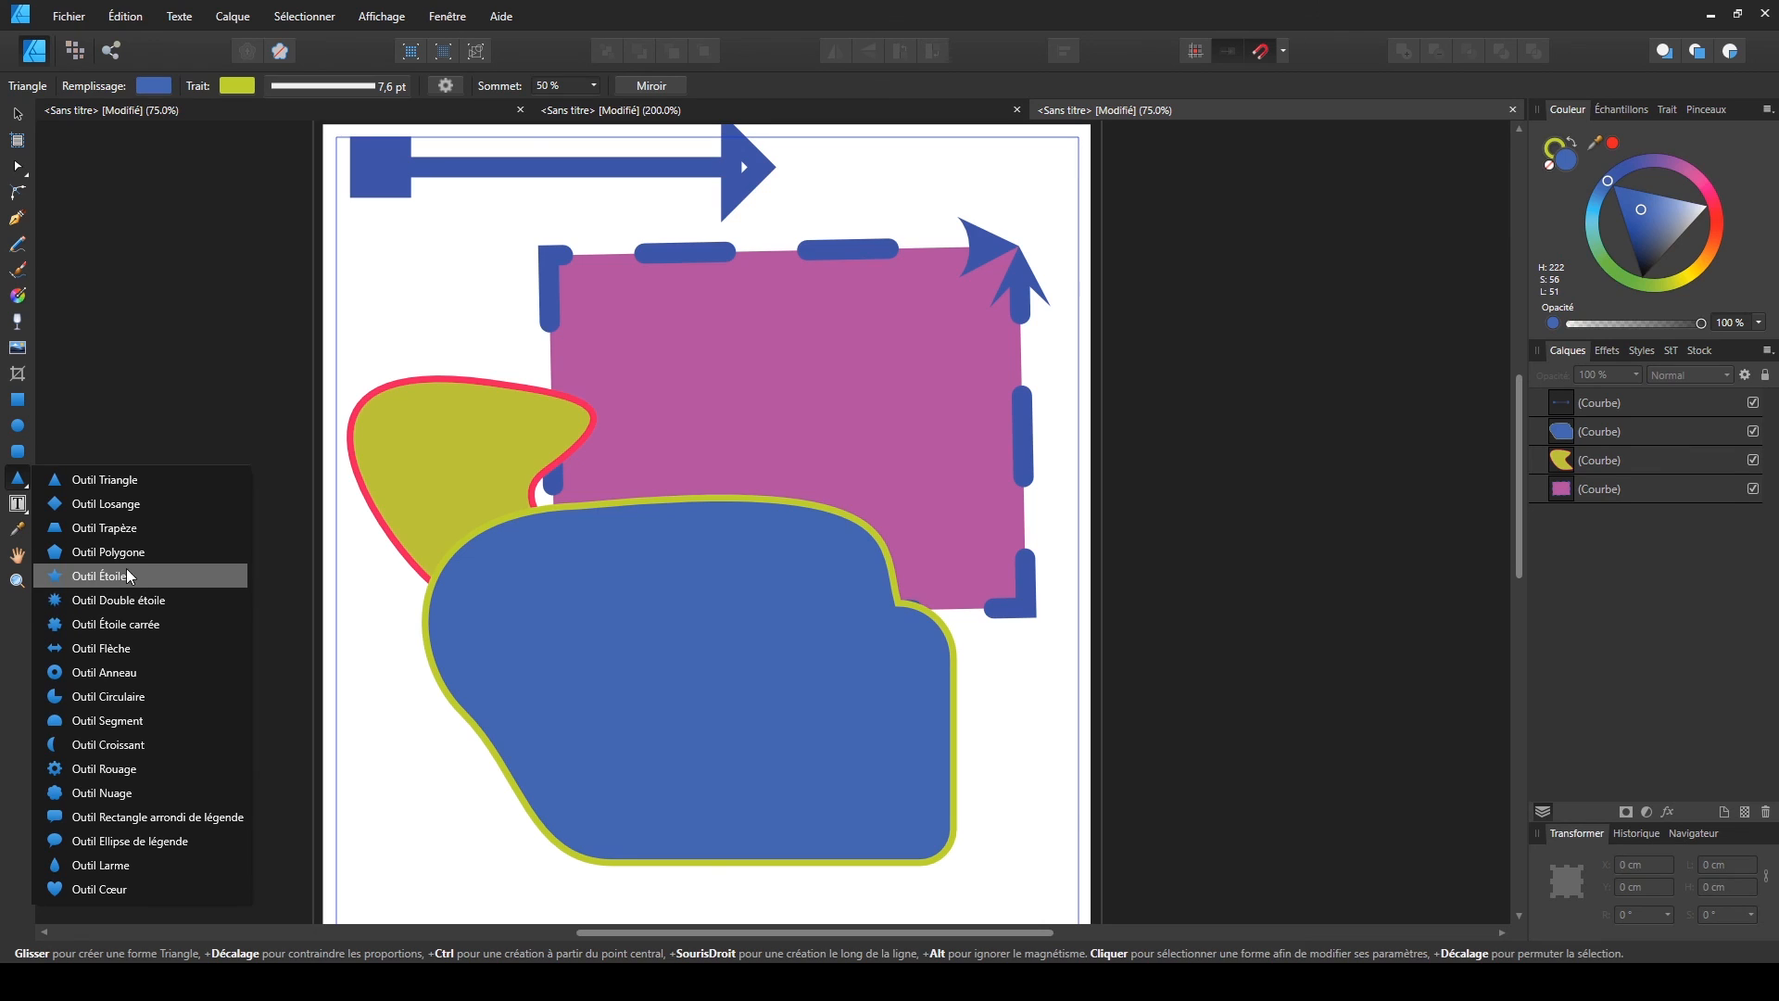
click(128, 552)
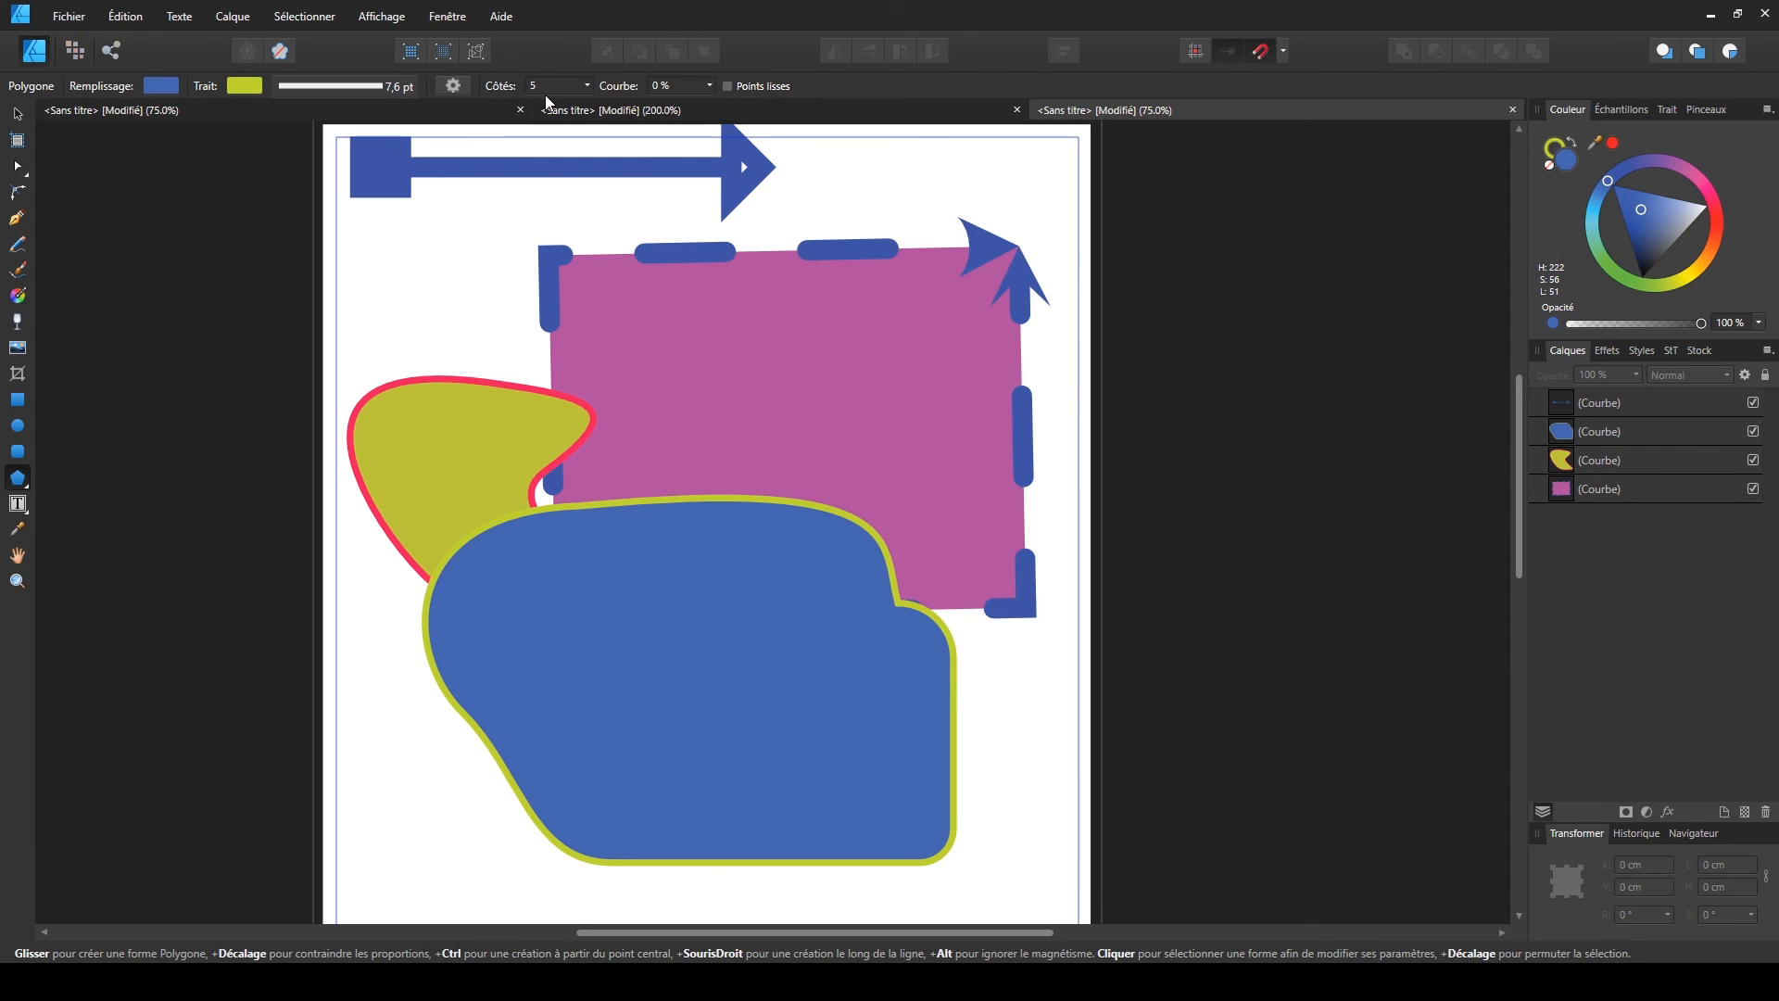
drag(382, 303, 673, 548)
click(588, 85)
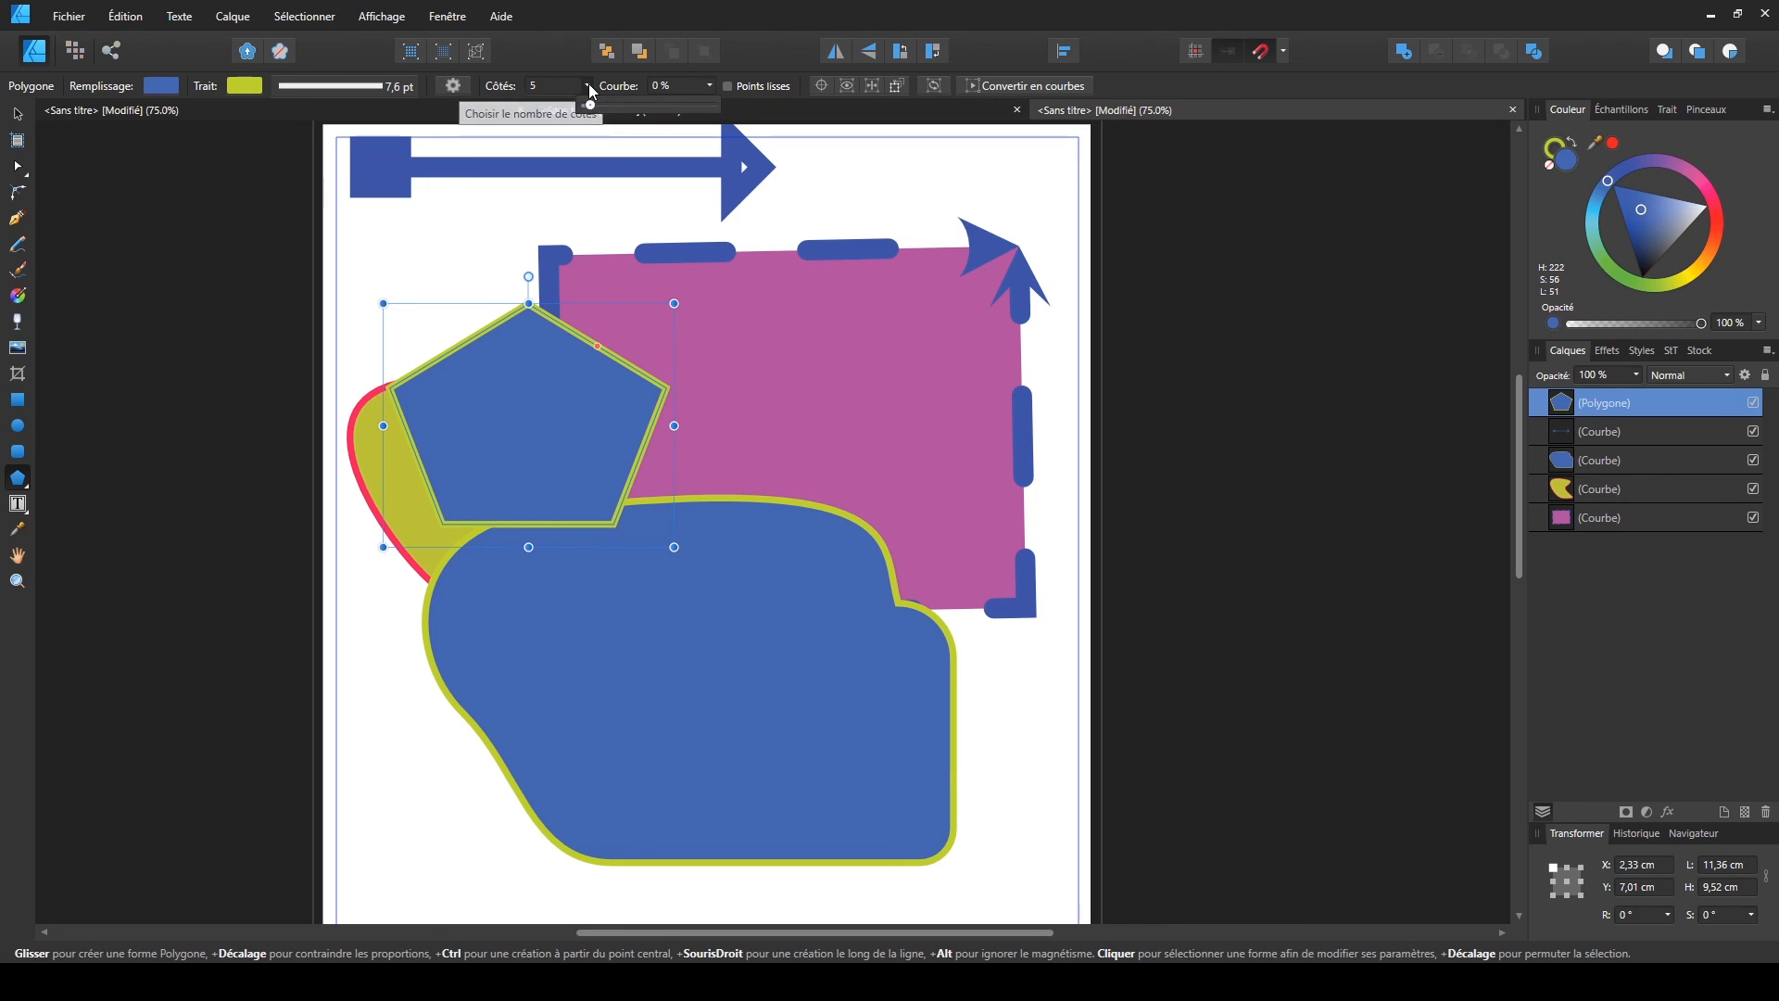
drag(590, 106, 630, 110)
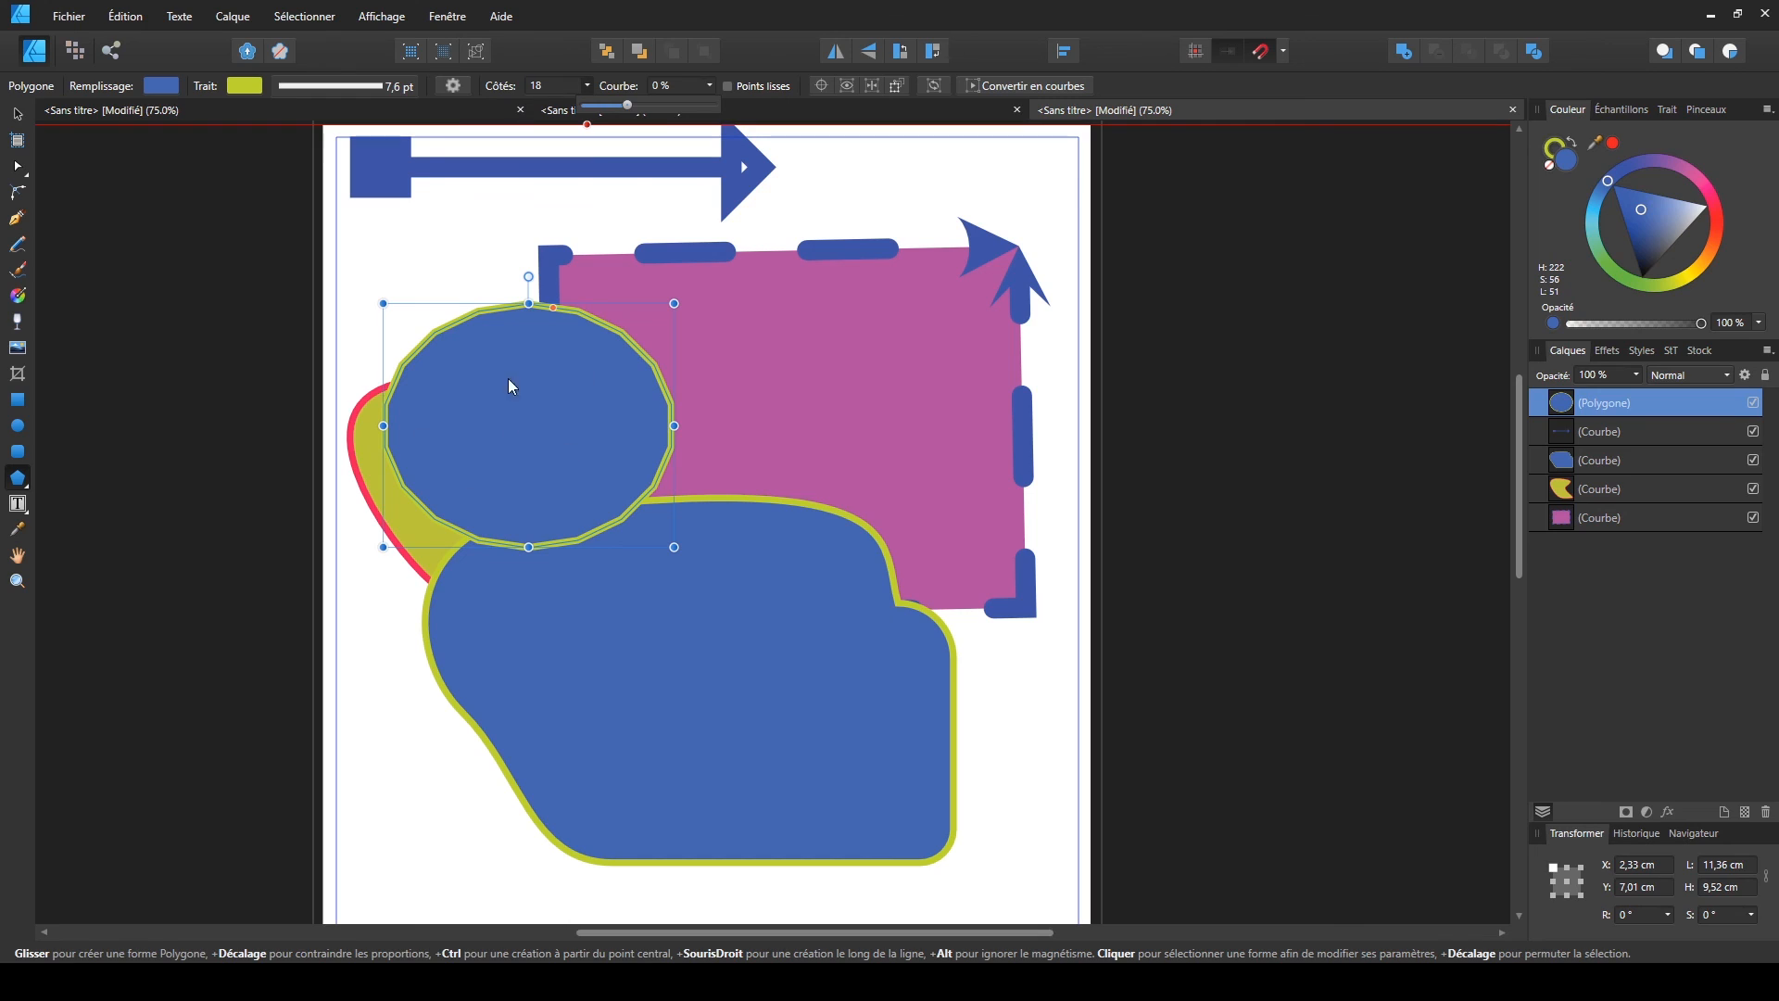
- Look over the available shape tools, then return to the Move tool with the polygon deselected
click(18, 480)
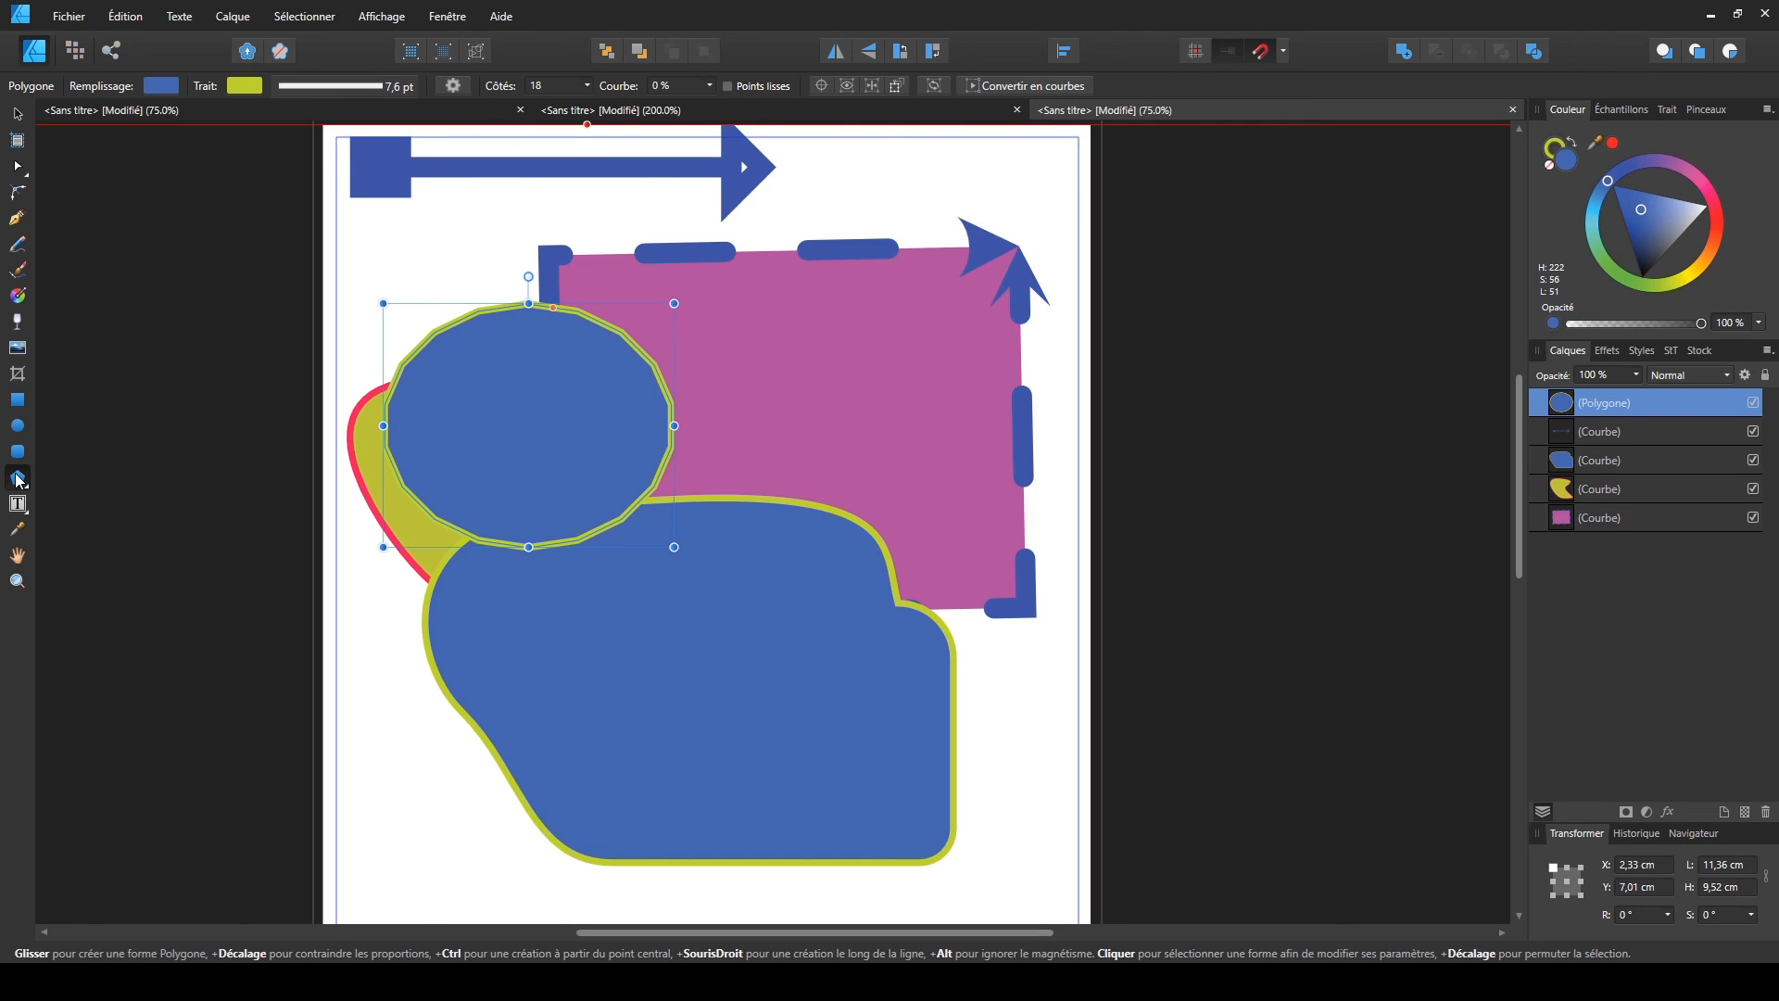
click(19, 479)
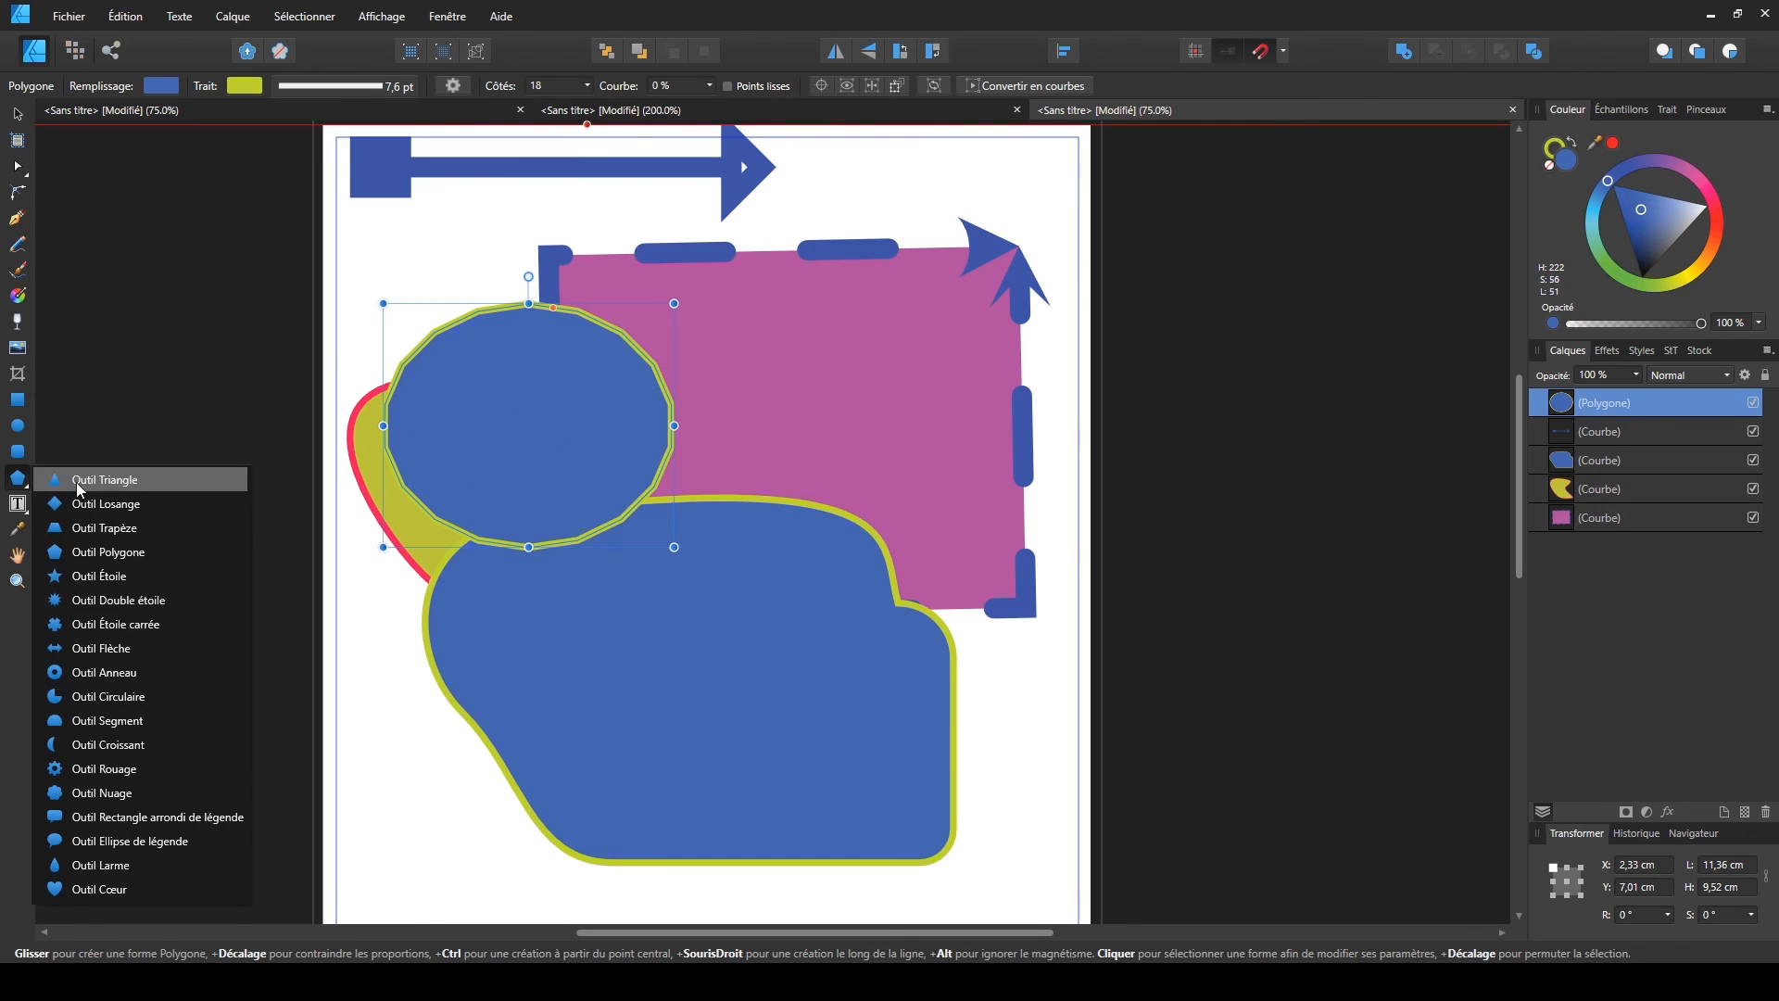
click(17, 482)
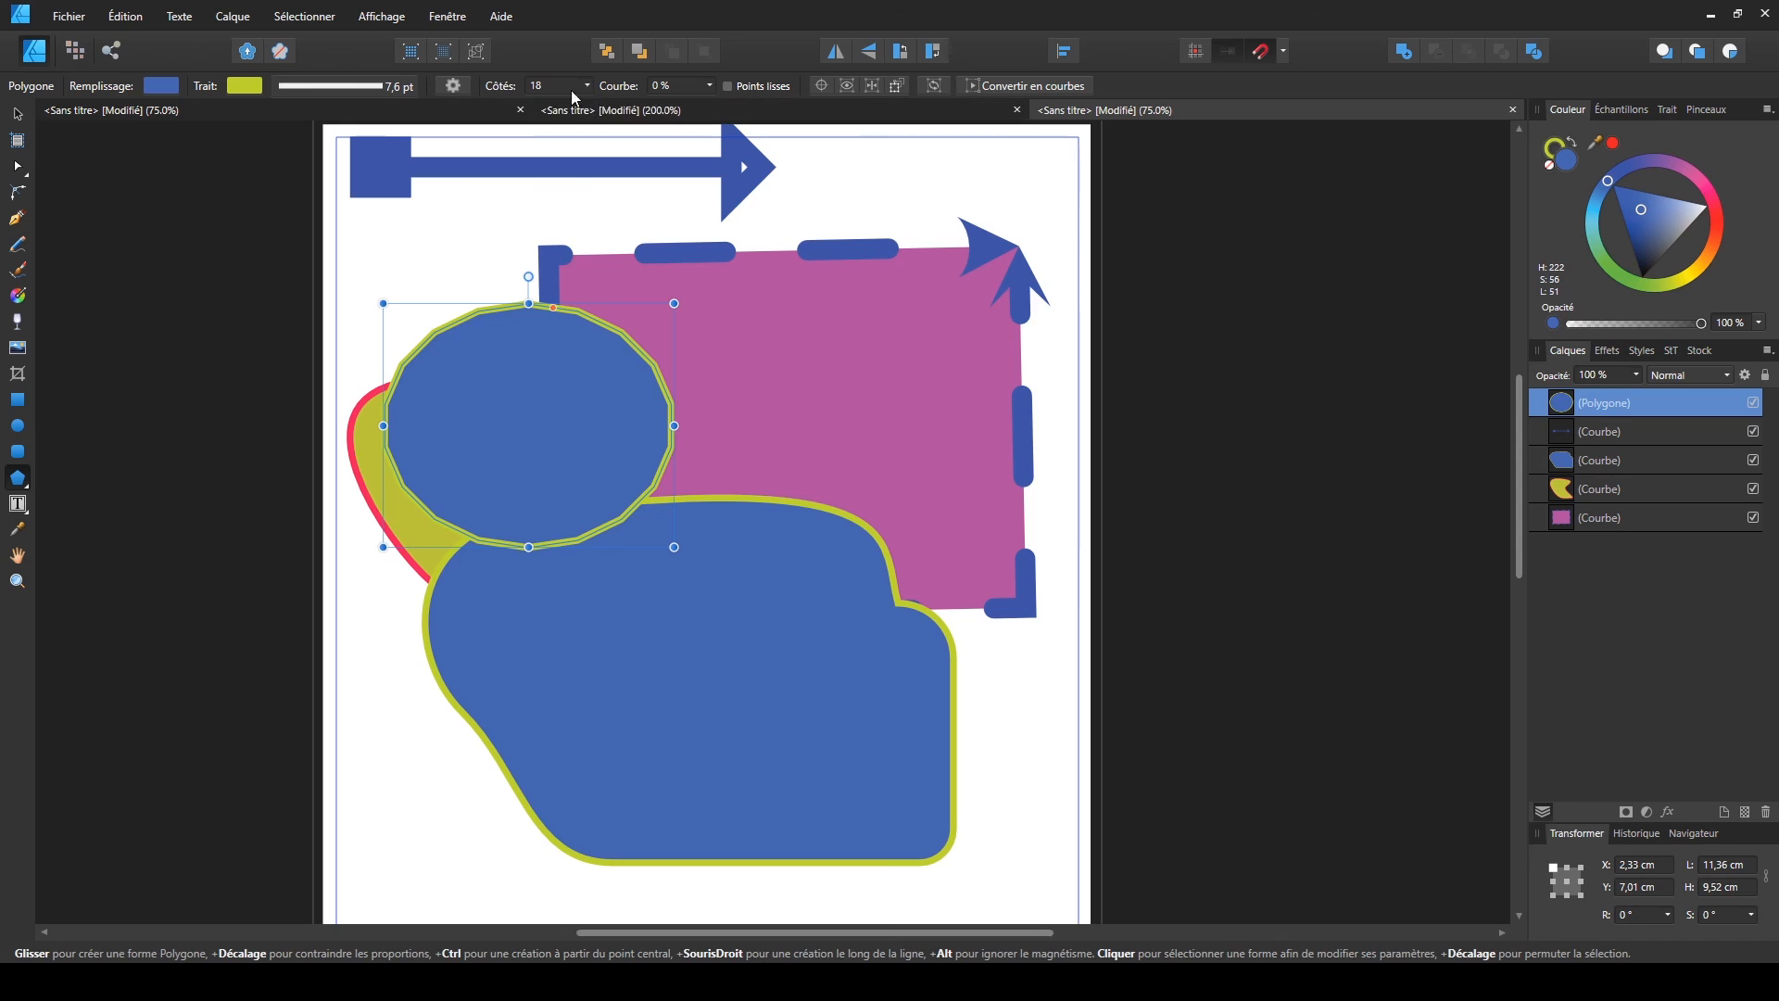
click(17, 114)
click(1039, 719)
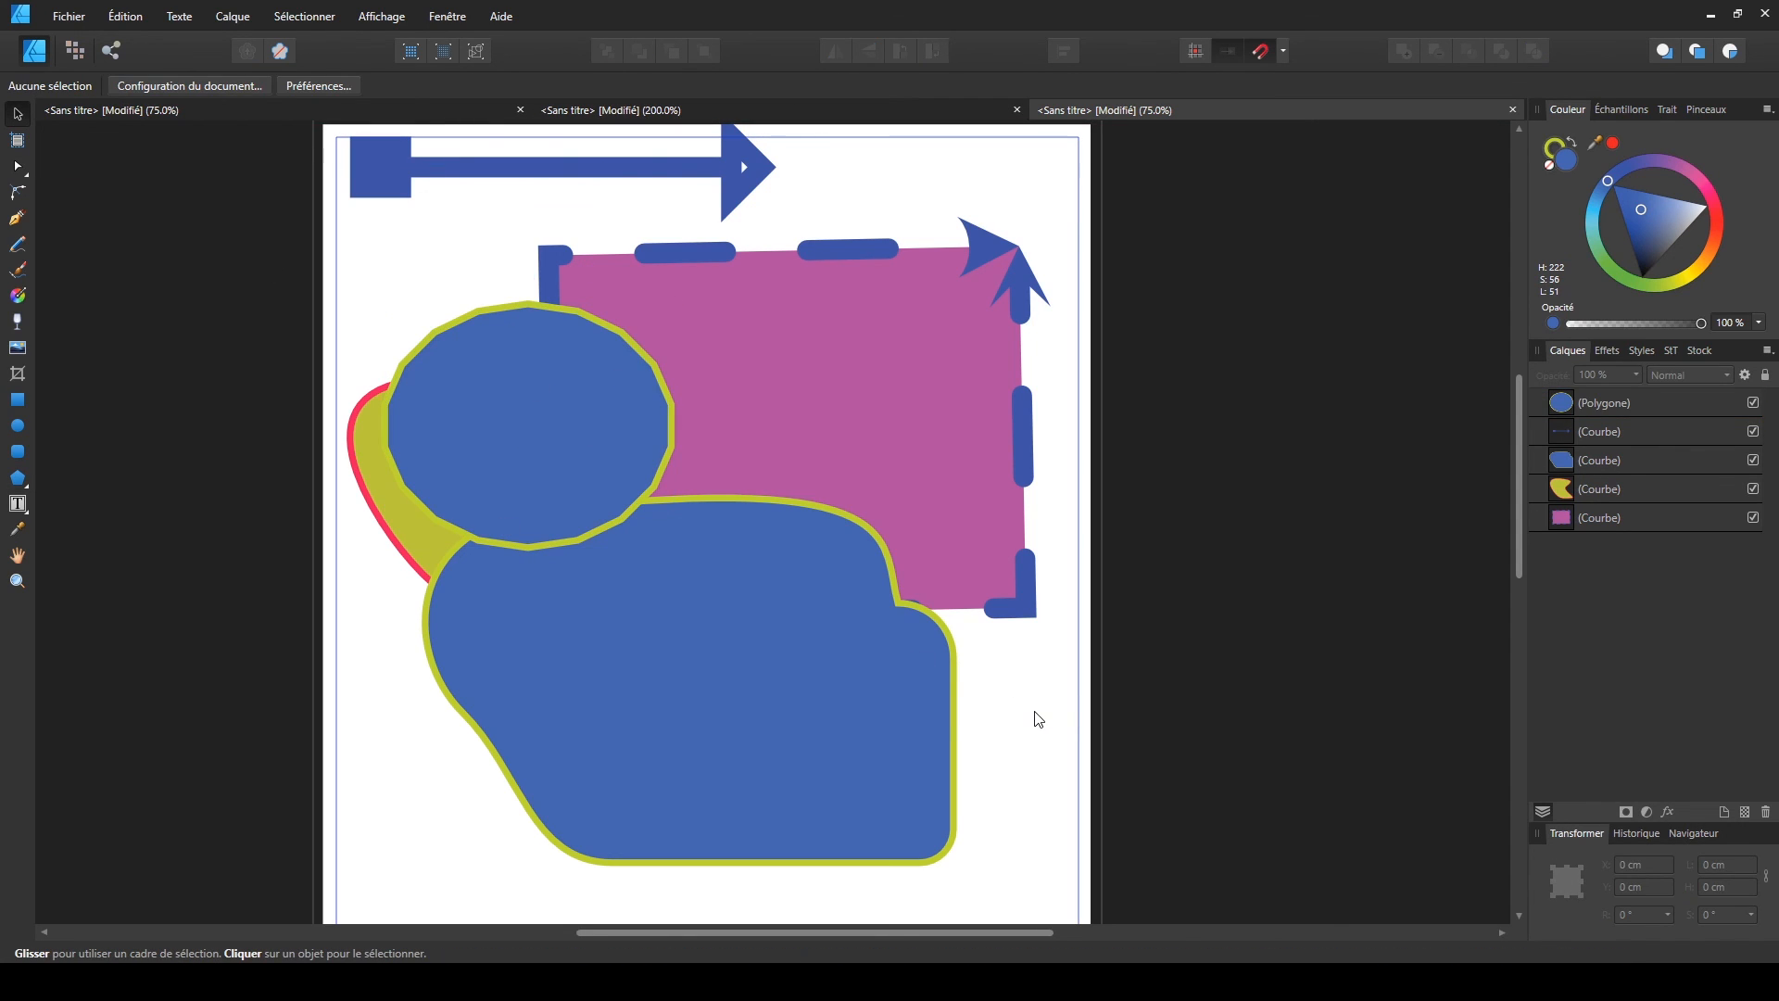